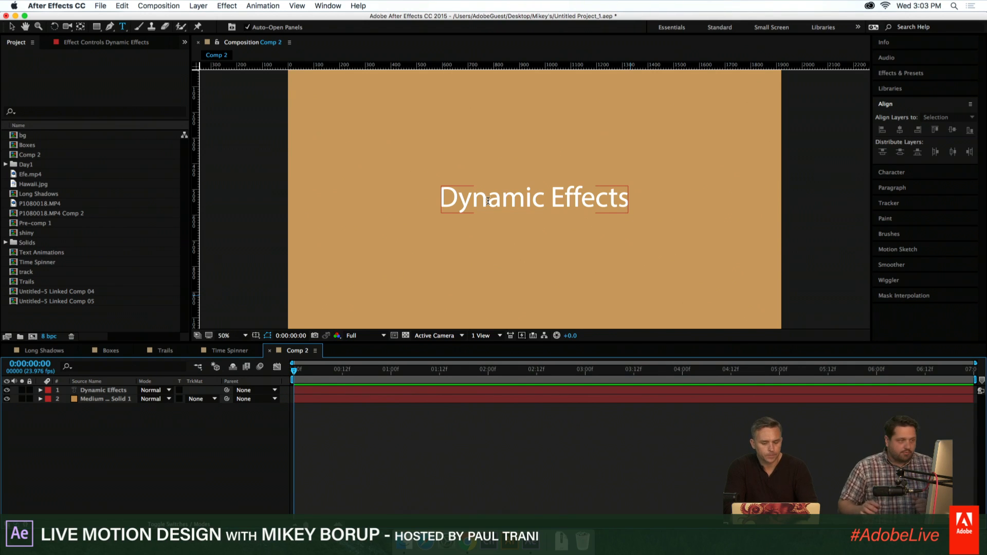
- Open the Long Shadows composition, show its text layer and review the finished title animation at several times
click(45, 351)
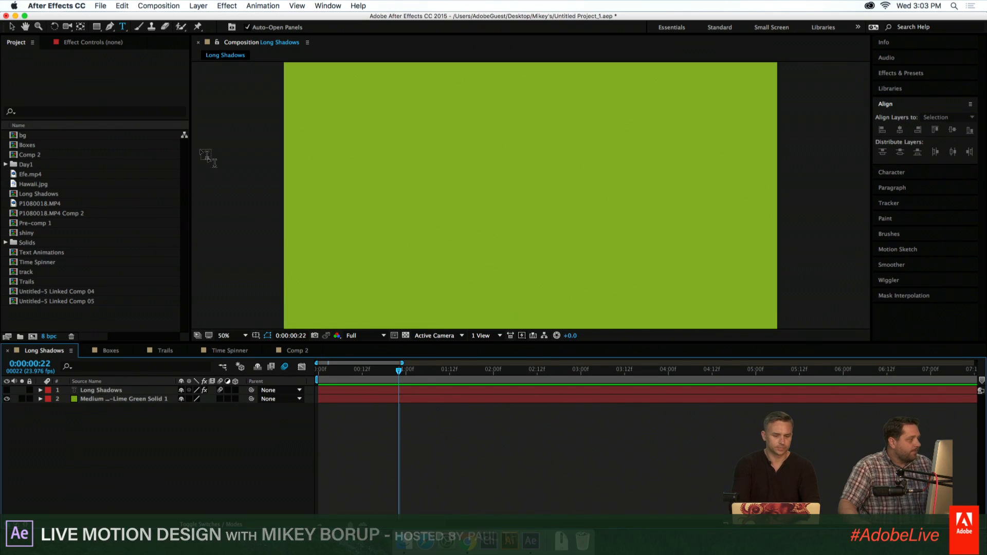
drag(394, 381, 348, 372)
click(7, 390)
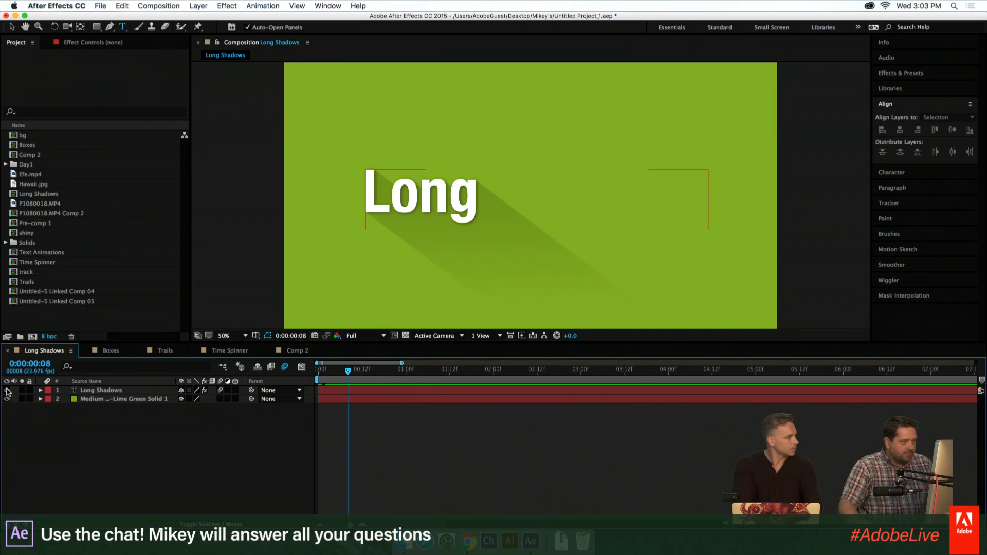
click(426, 376)
drag(426, 375, 468, 372)
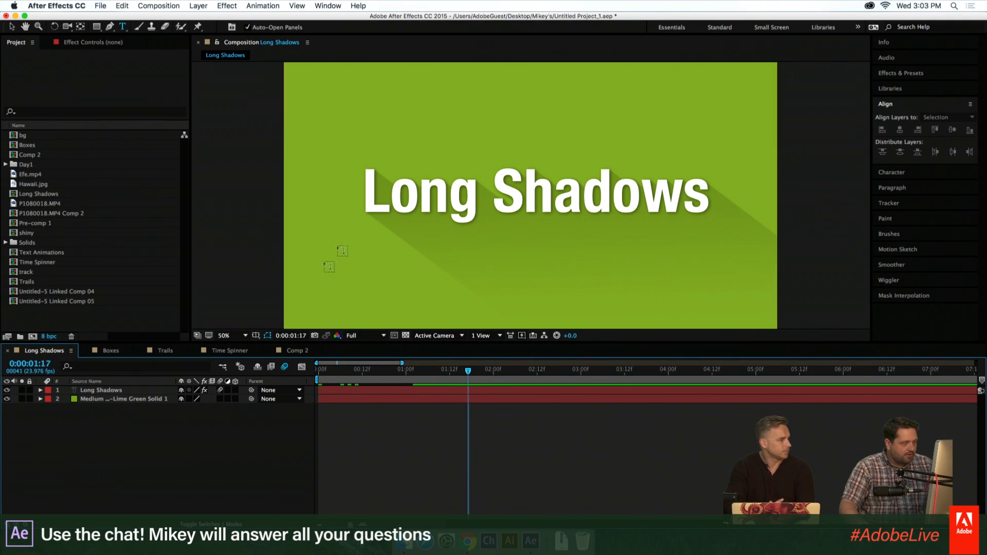
- Hide the Long Shadows text layer and add a new text layer reading "Shadows" over the green background
click(110, 391)
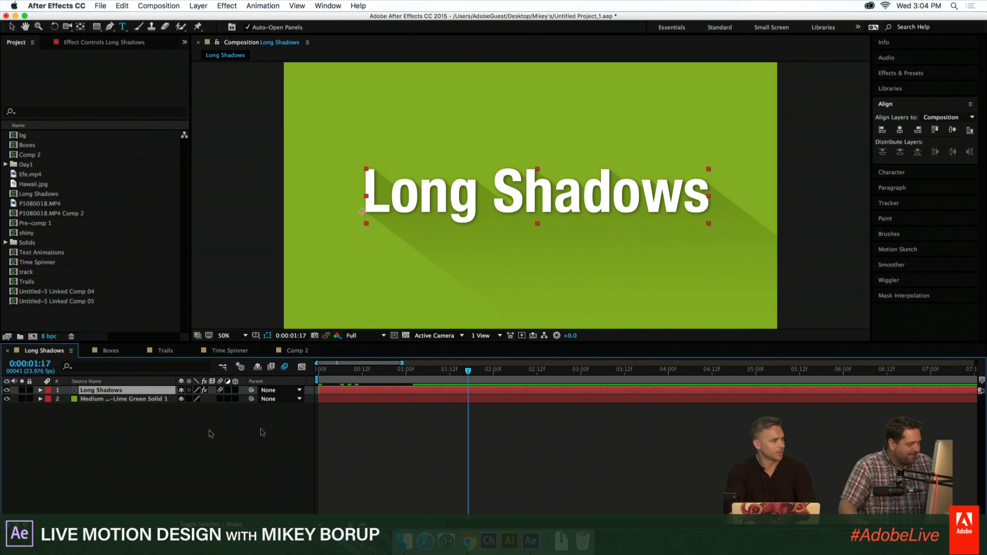
click(7, 390)
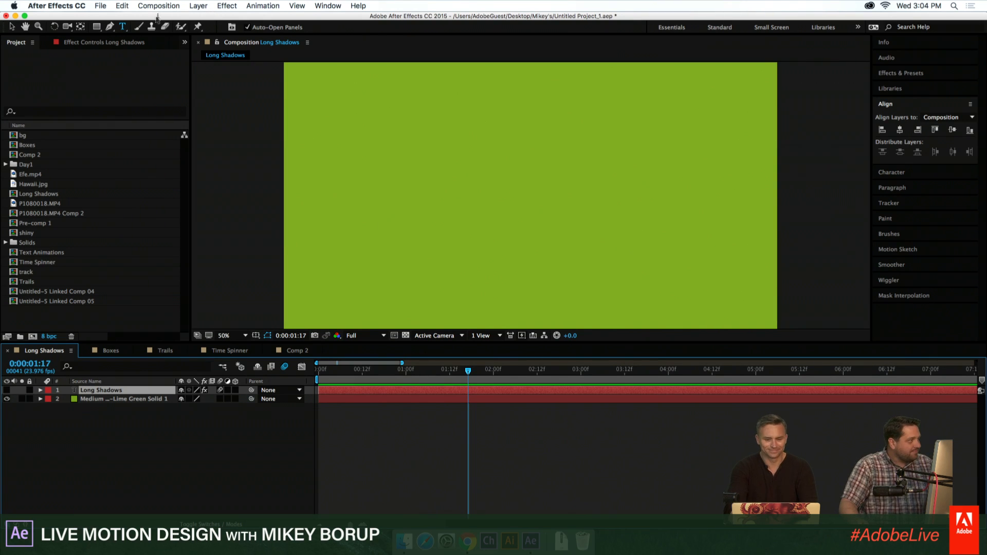
click(445, 208)
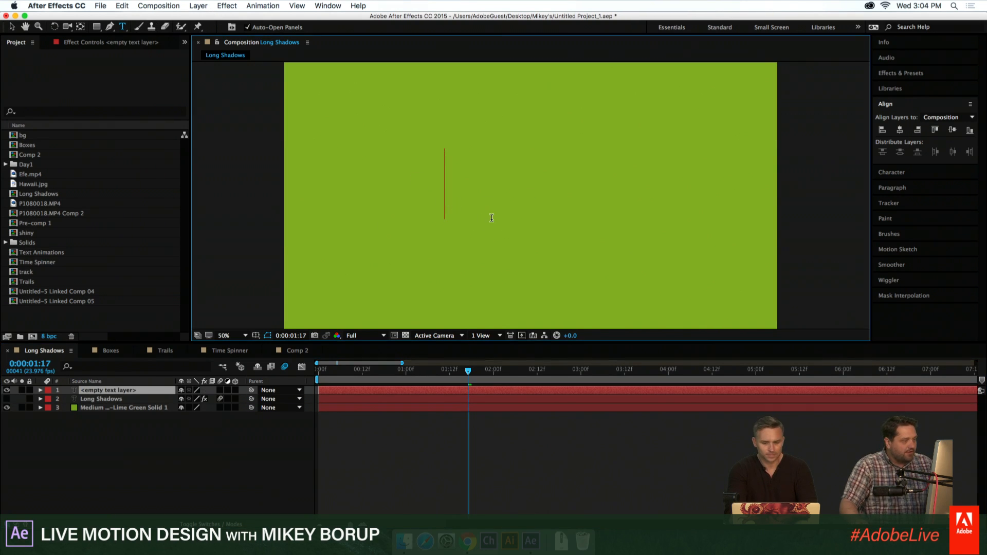
text(Shadows)
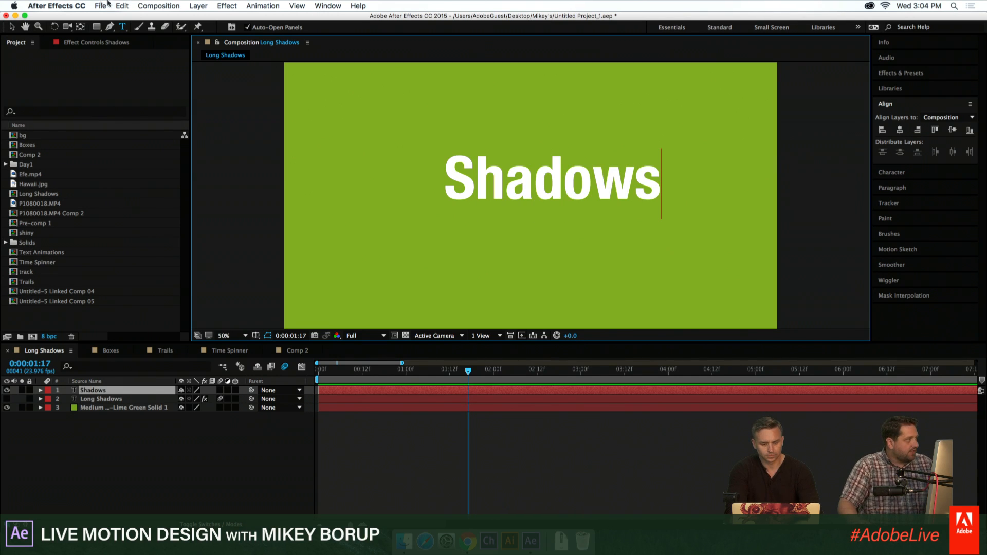
click(12, 27)
- Enlarge the Shadows text and center it horizontally and vertically in the composition
click(899, 129)
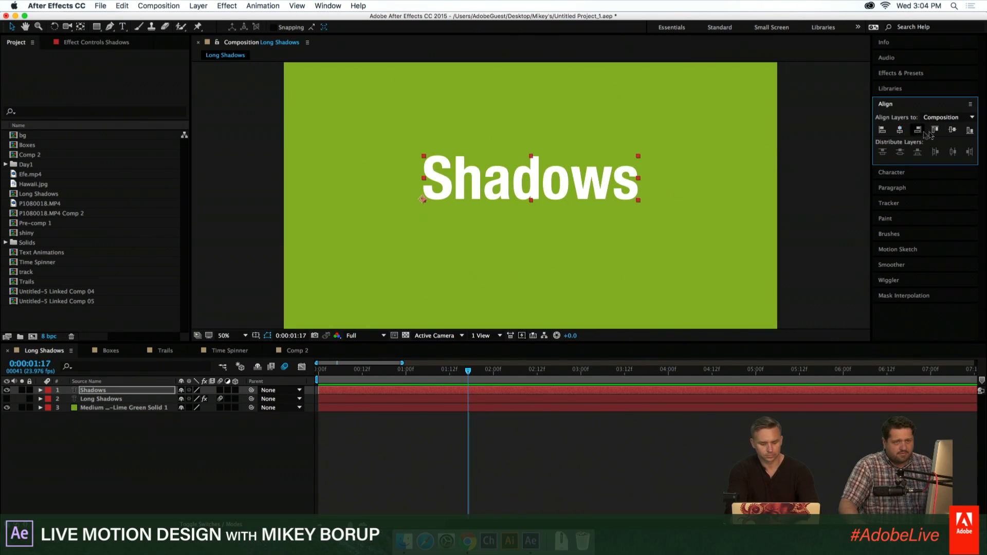
click(952, 130)
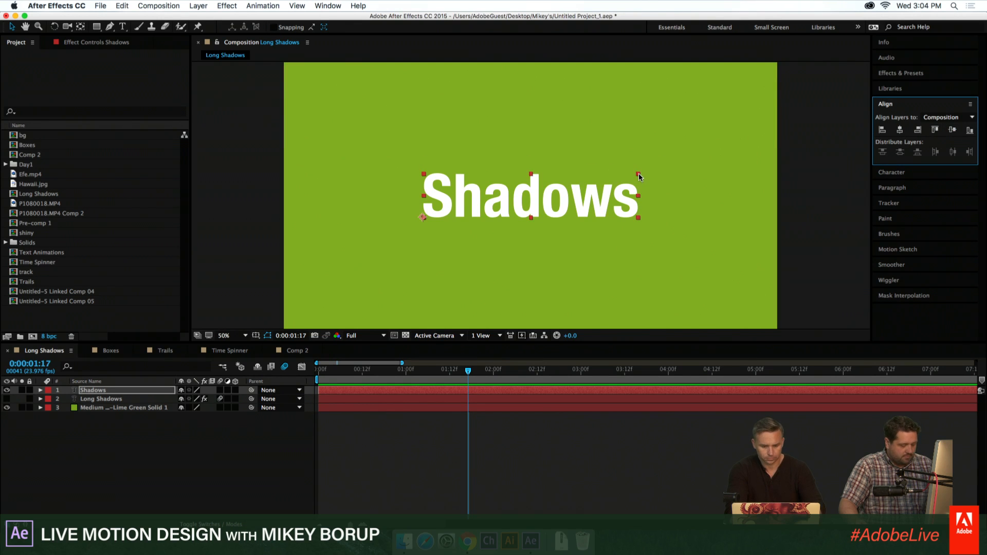
drag(639, 177, 715, 158)
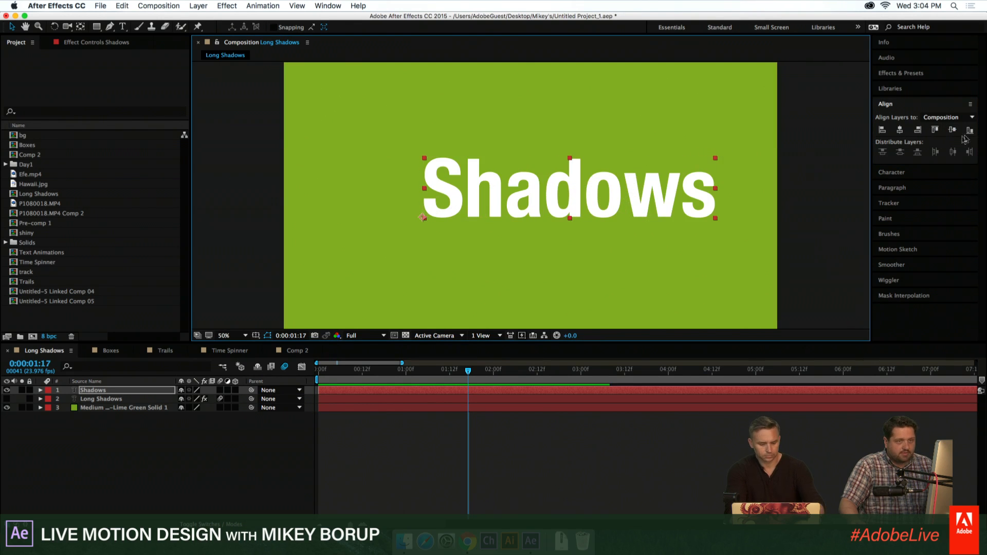
click(899, 129)
click(953, 130)
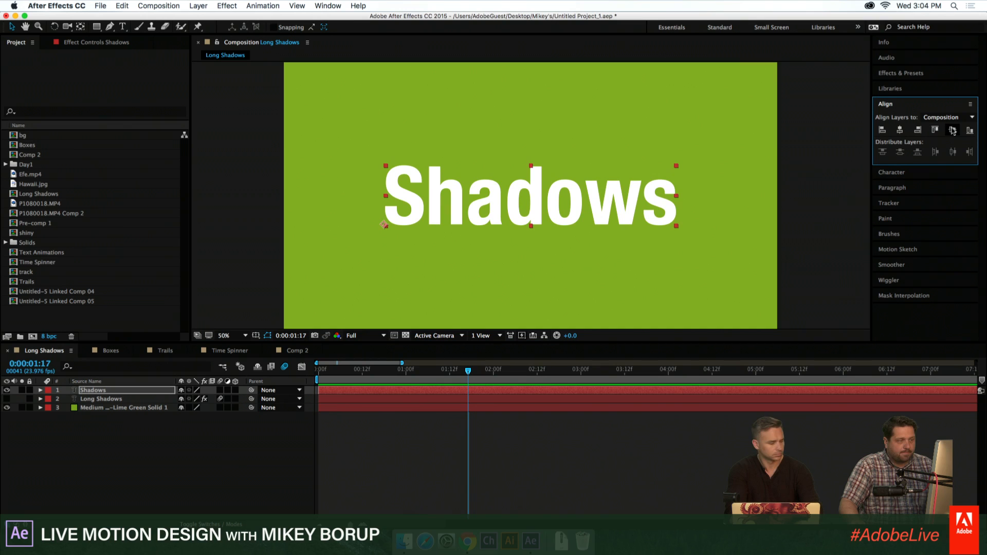
click(522, 486)
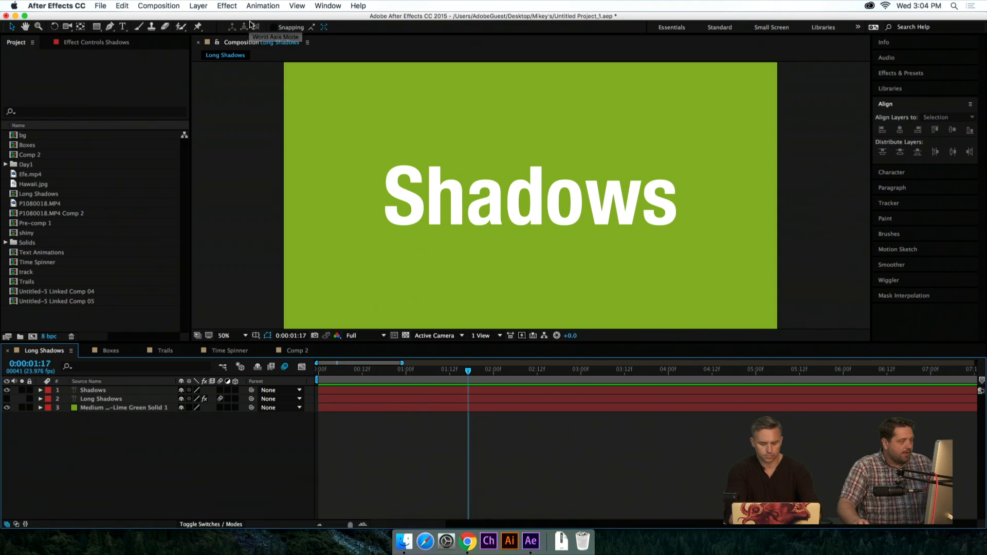
click(569, 176)
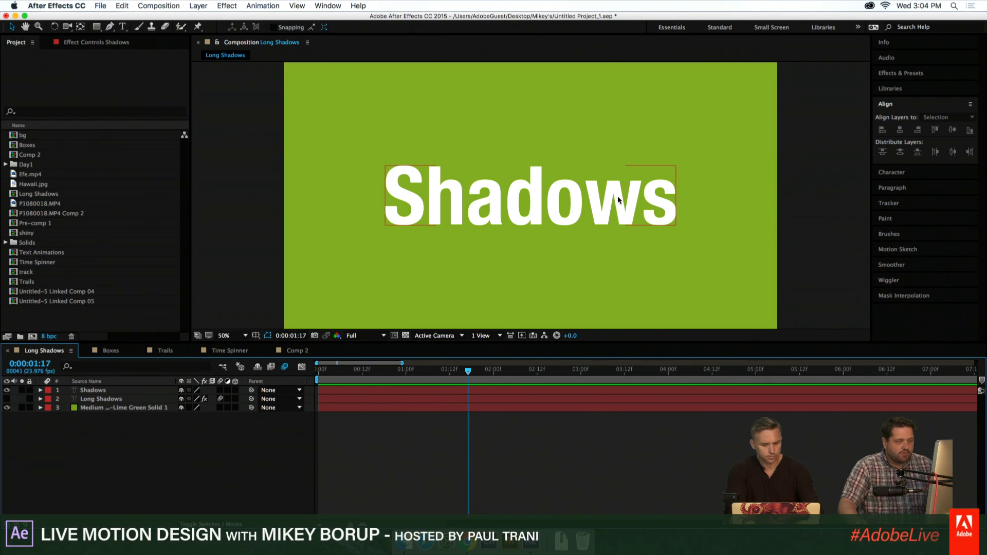
click(108, 398)
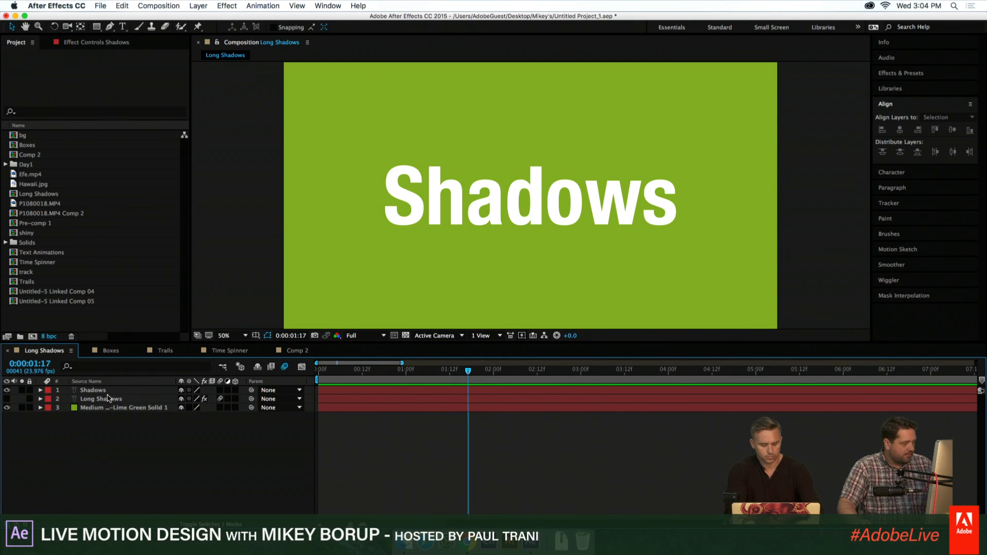
click(517, 195)
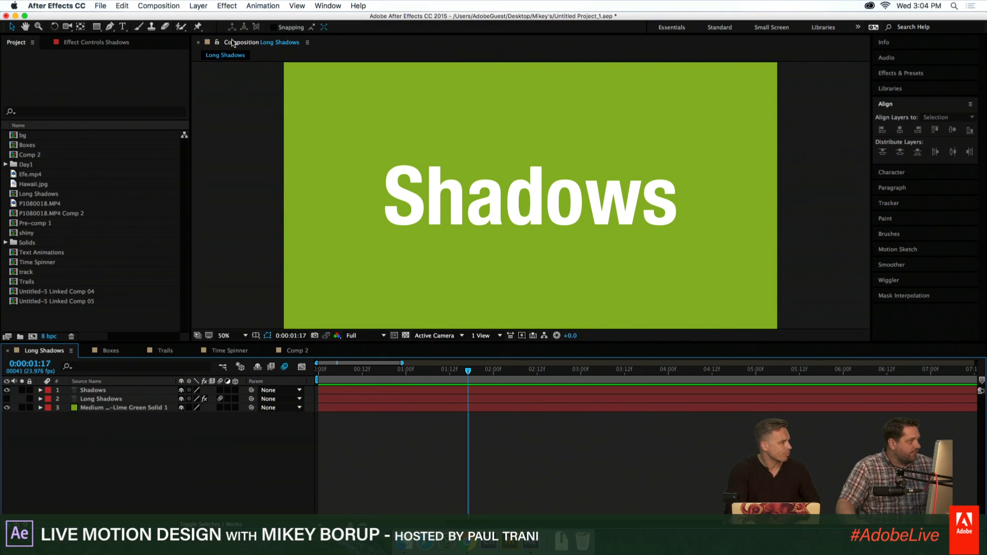
- Apply the Minimax channel effect to the Shadows text layer
click(229, 7)
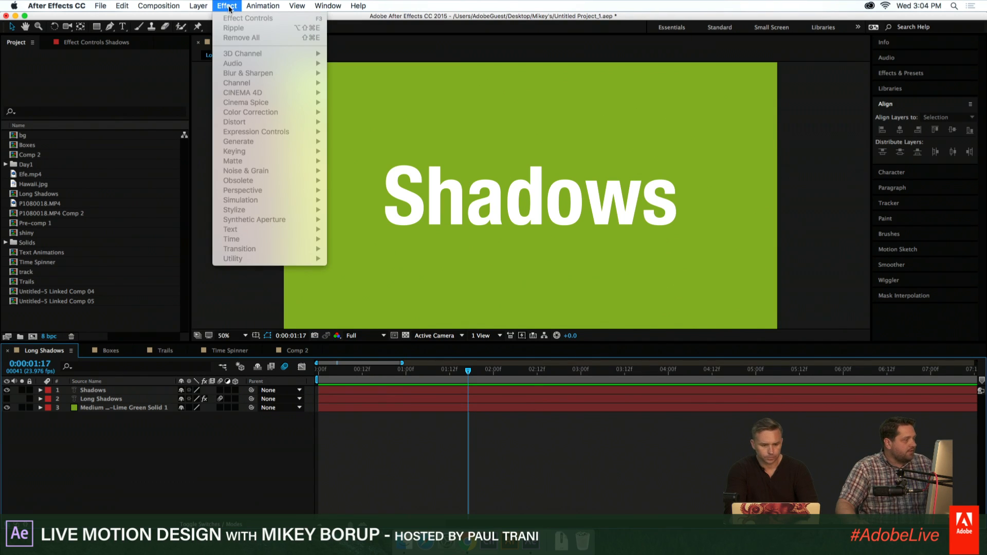
click(459, 394)
click(459, 394)
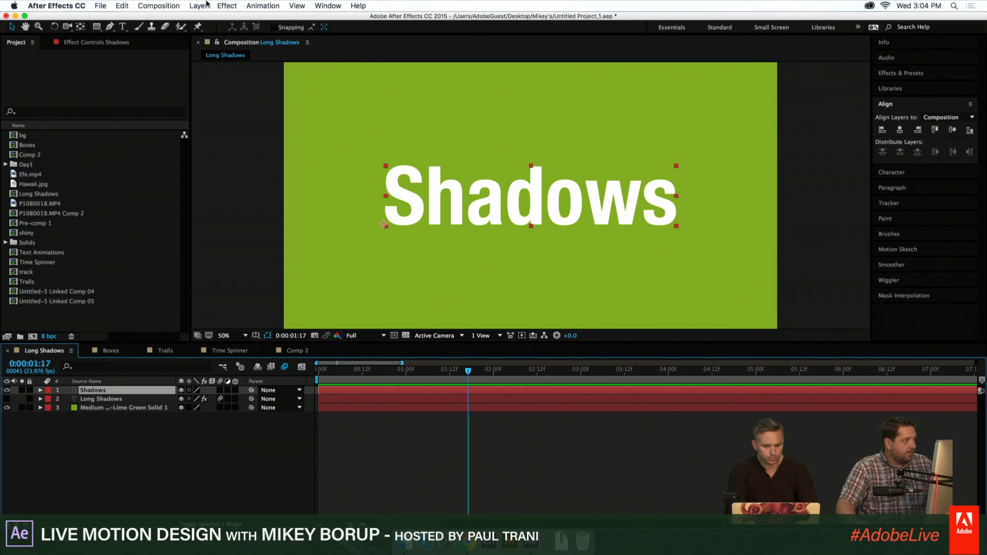
click(227, 6)
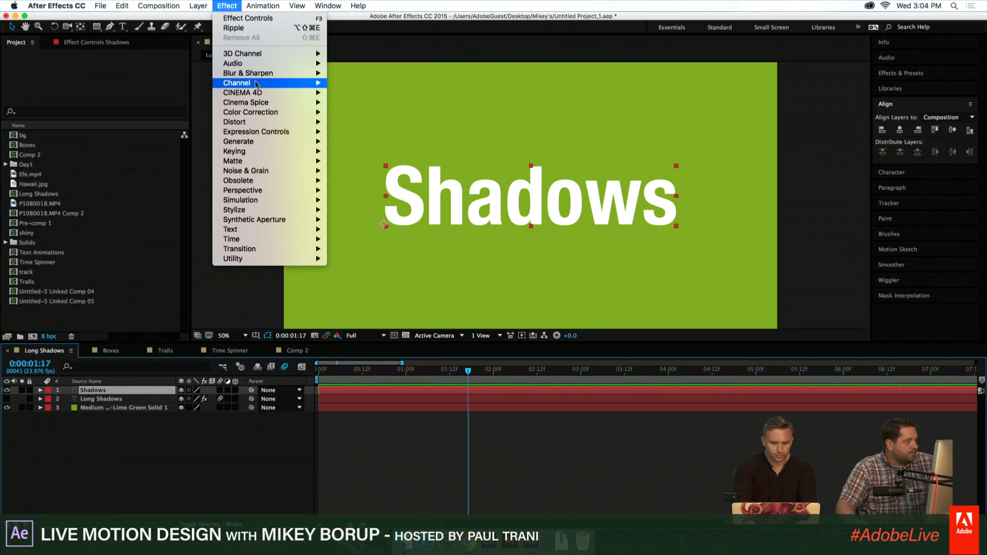
mouse_move(251, 85)
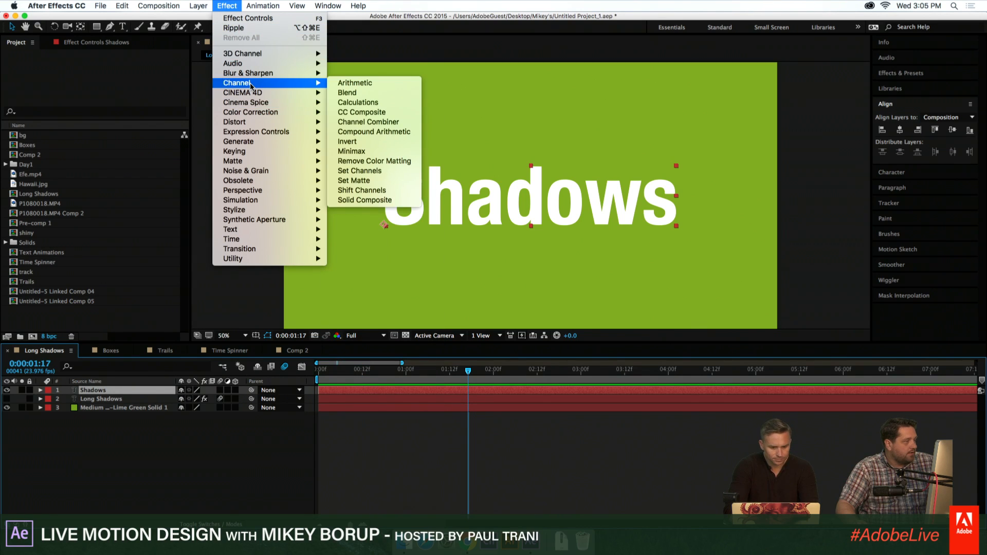
click(355, 151)
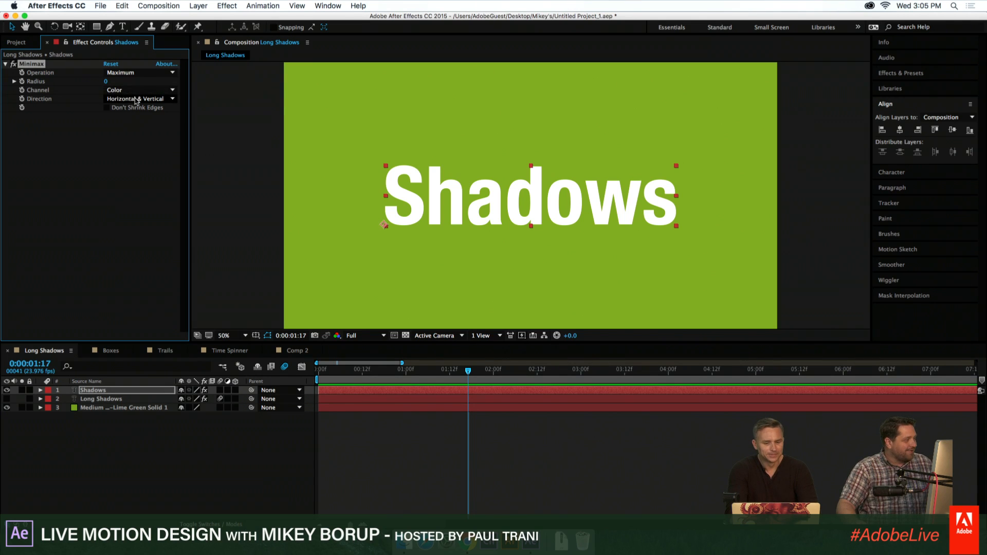
- Set the Minimax channel to Alpha and Color, and its radius to 0 after trying a radius of 79
click(130, 73)
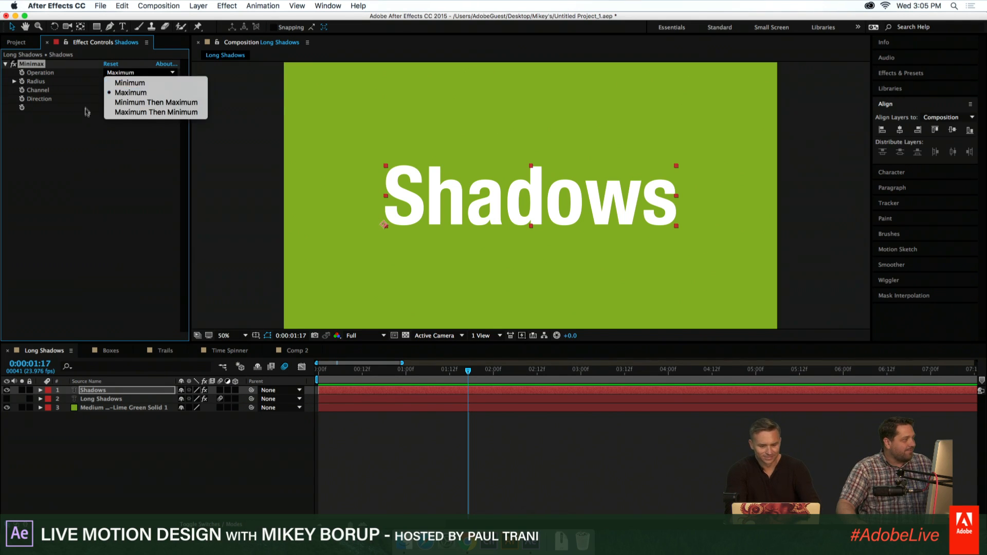
click(104, 87)
drag(127, 78, 140, 77)
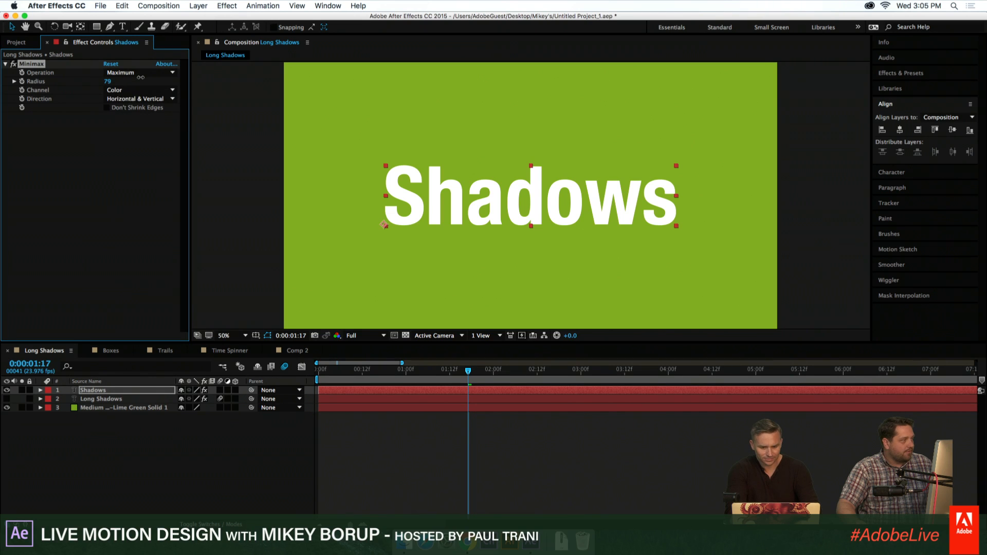
click(120, 100)
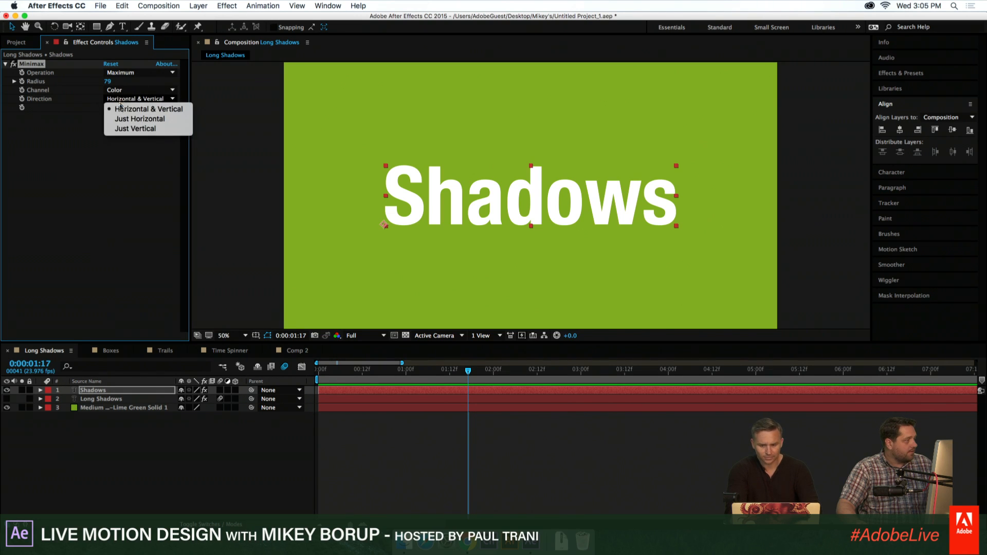
click(120, 90)
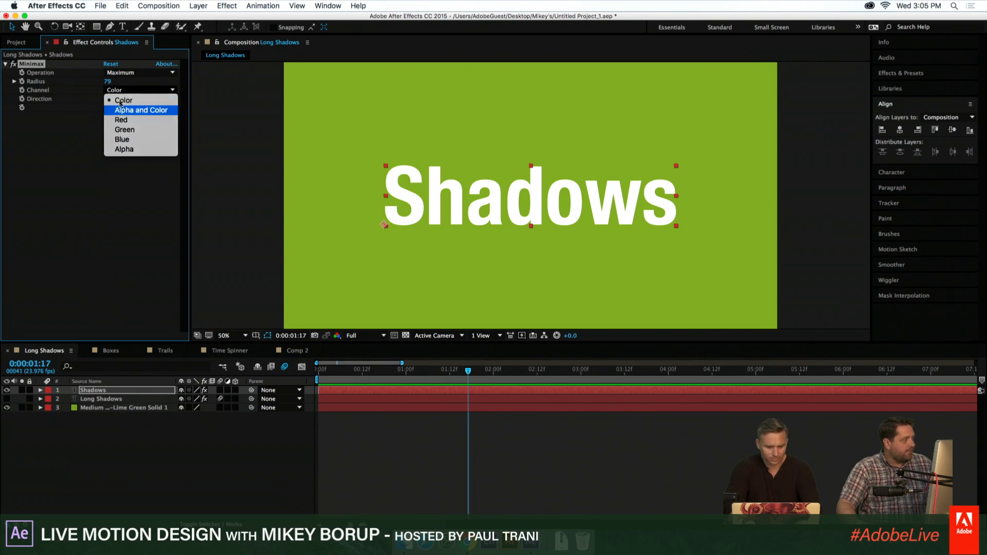
click(121, 109)
drag(106, 81, 72, 116)
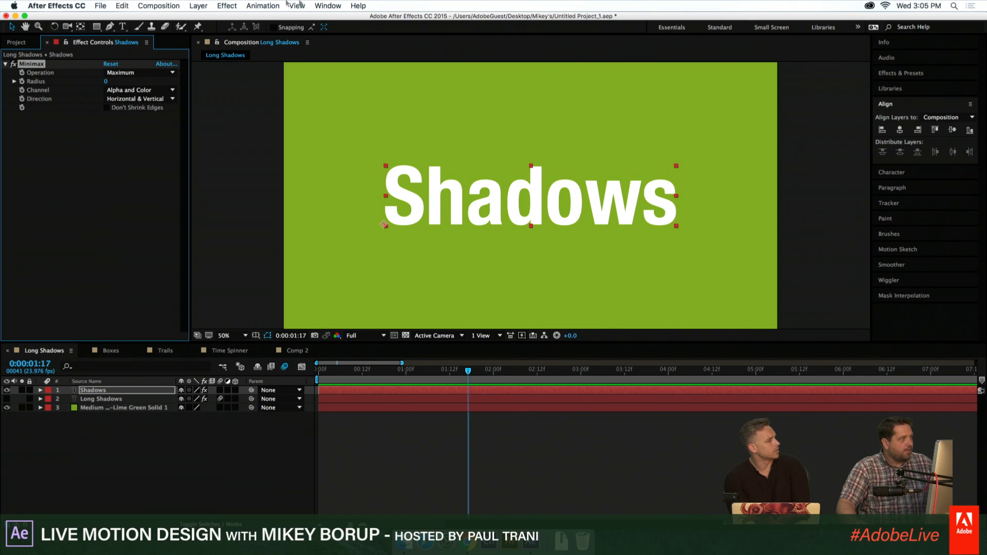
click(225, 6)
mouse_move(238, 85)
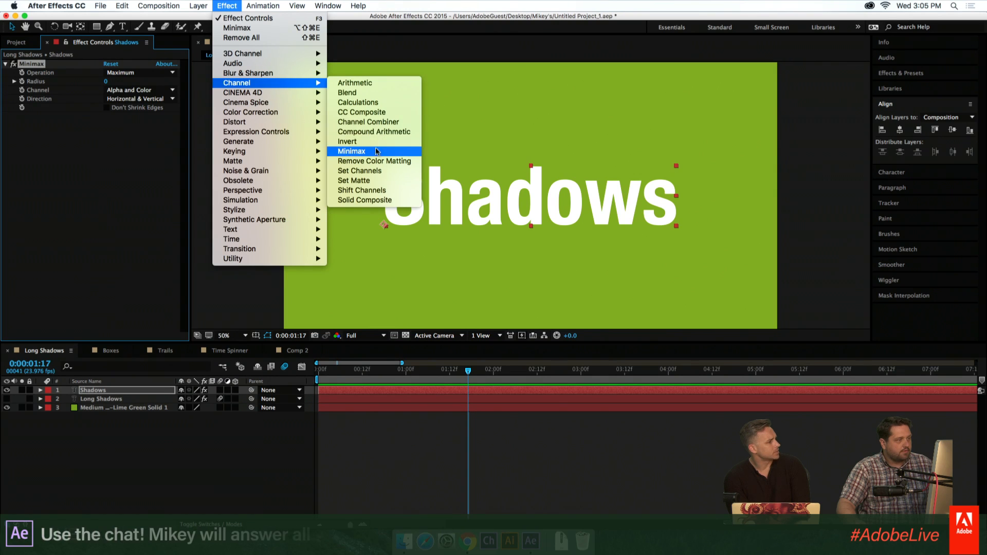
click(29, 171)
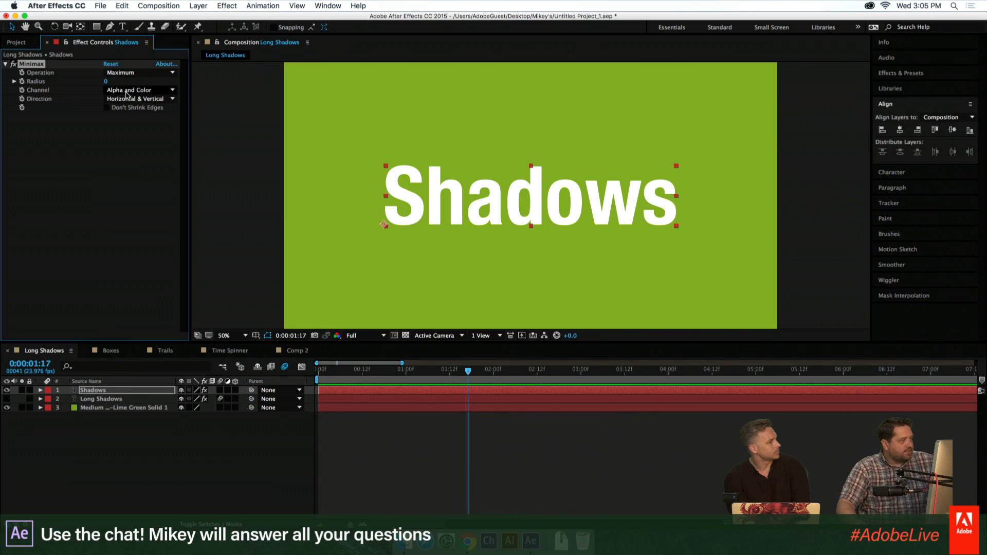
click(126, 90)
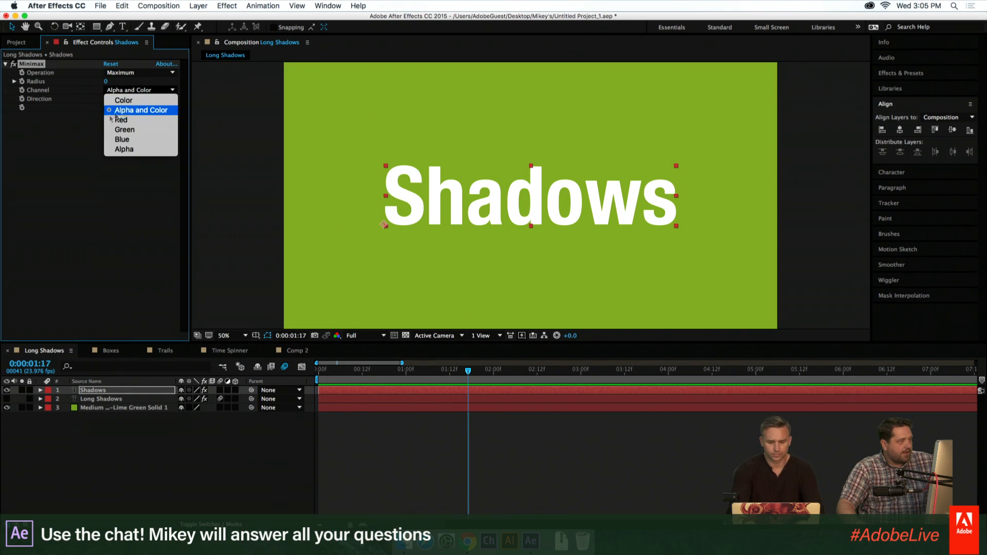
click(126, 112)
mouse_move(107, 81)
mouse_down()
mouse_move(132, 84)
mouse_move(106, 82)
mouse_up()
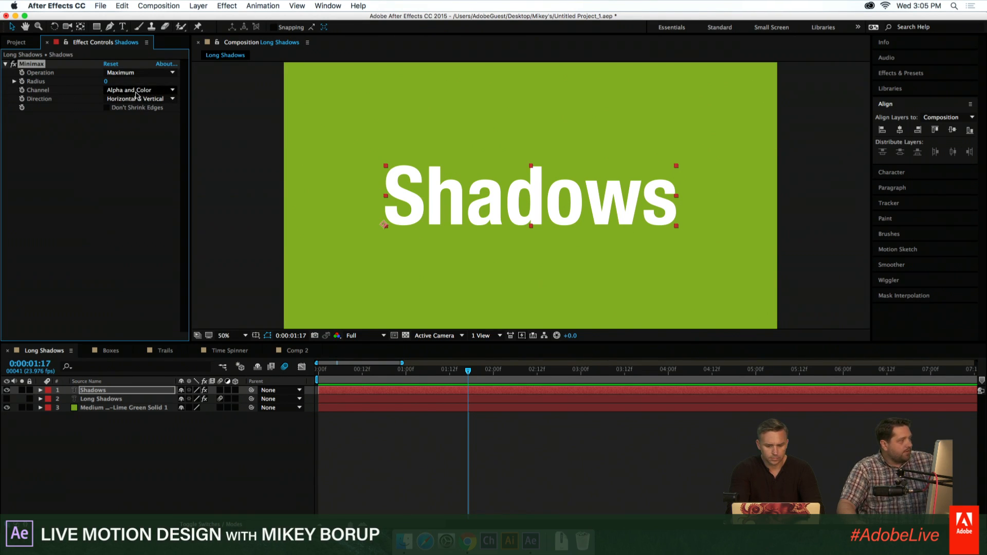
- Set the Minimax direction to Just Horizontal and increase its radius to 202
click(118, 99)
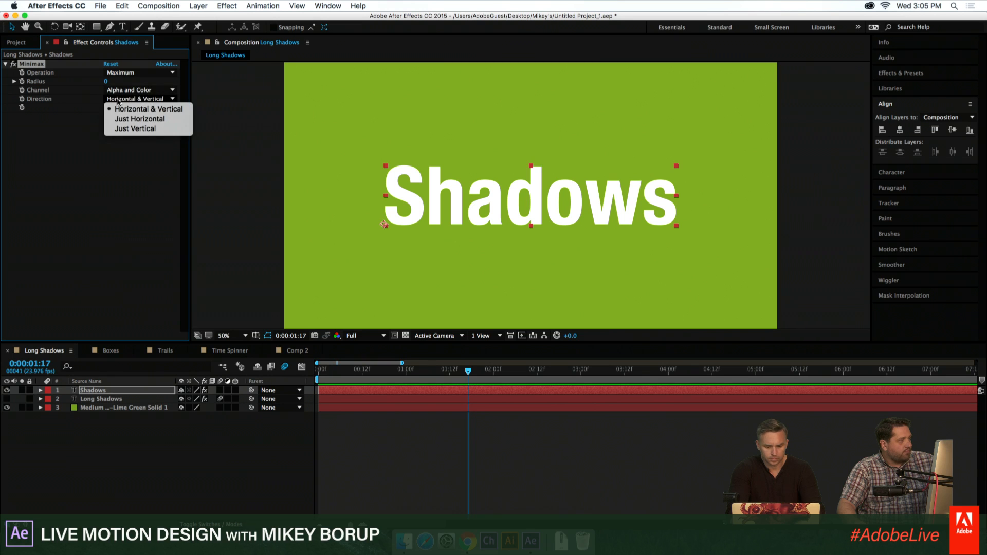
click(141, 121)
mouse_move(121, 82)
mouse_down()
mouse_move(165, 90)
mouse_move(133, 107)
mouse_move(355, 132)
mouse_move(218, 124)
mouse_up()
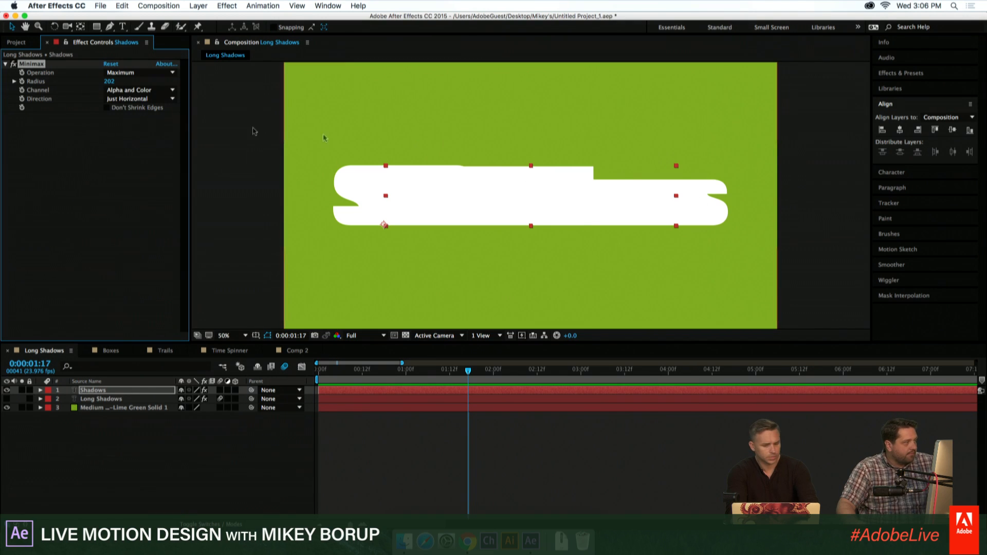
- Try the Just Vertical direction with a Minimax radius of 290, and set the direction to Just Horizontal
click(138, 98)
click(135, 129)
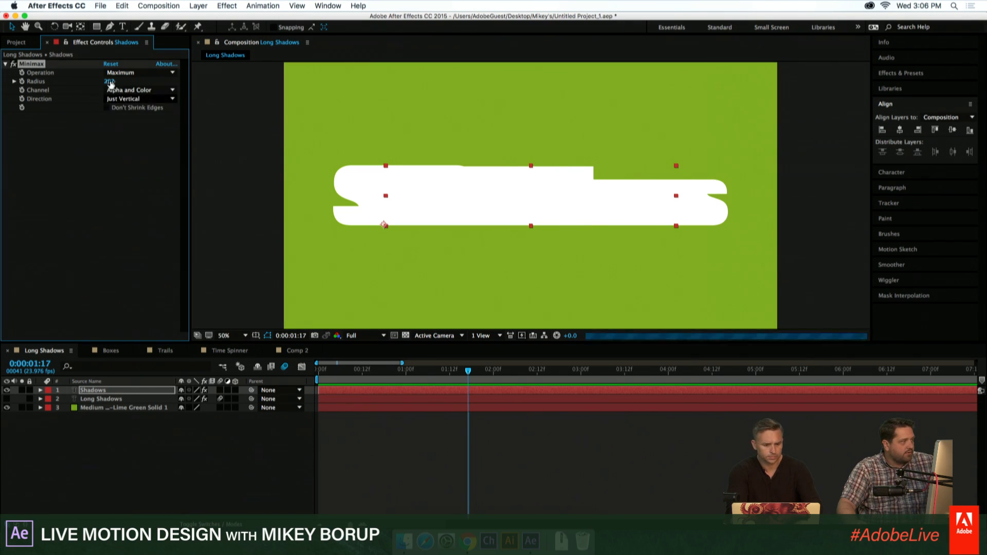
drag(110, 81, 135, 94)
click(119, 100)
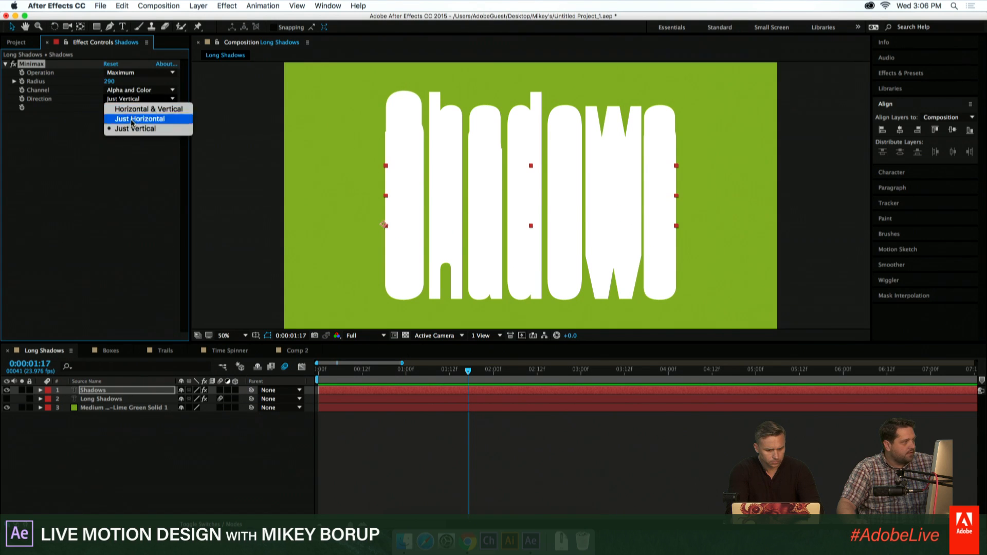
click(132, 119)
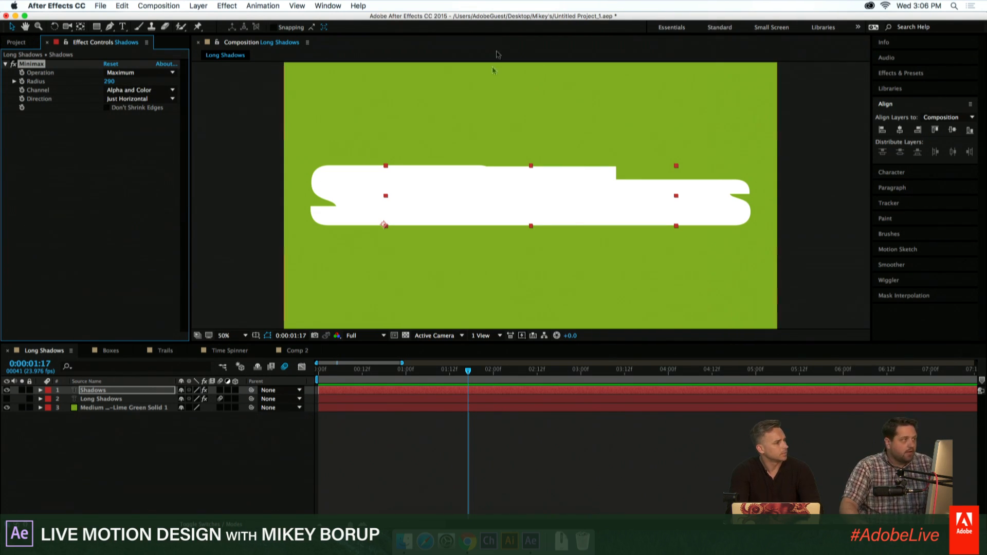
- Apply the Transform distort effect to the Shadows layer, try a rotation of 24°, and undo that rotation
click(226, 5)
mouse_move(258, 126)
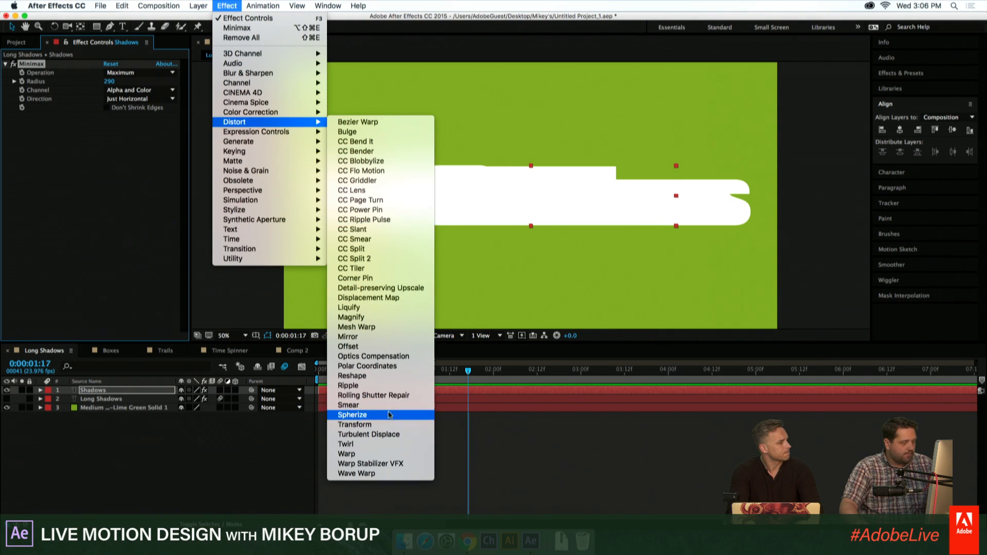
click(355, 424)
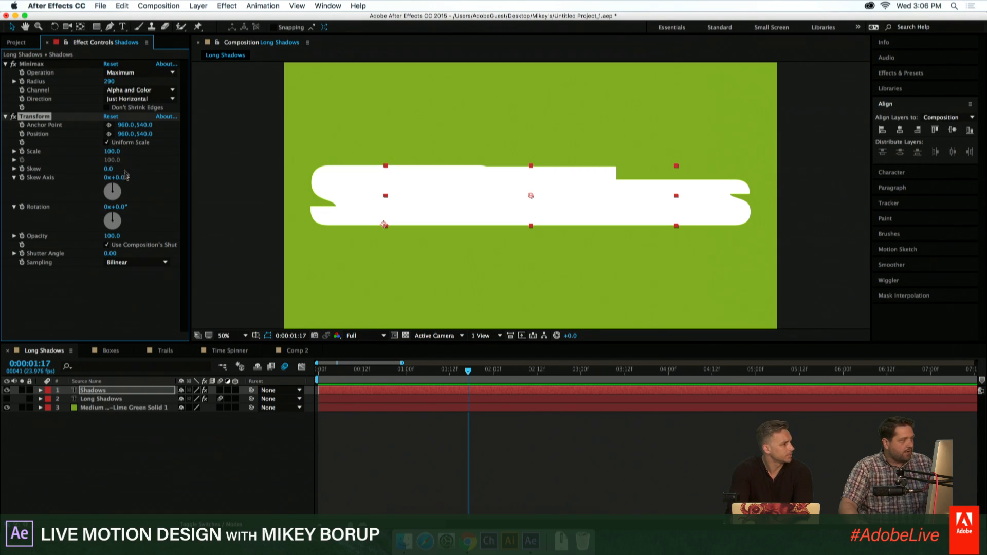
drag(120, 207, 146, 216)
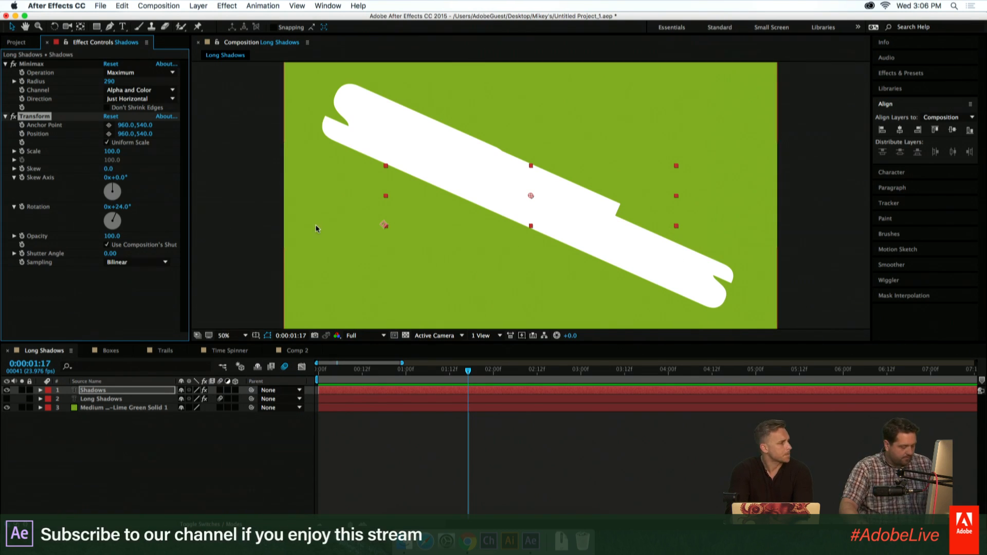
key(super+z)
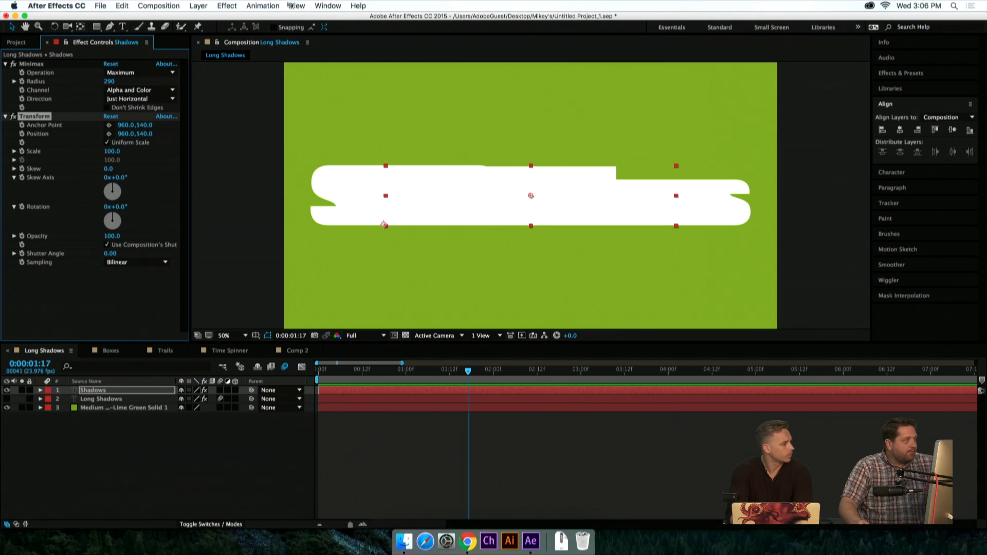
- Apply the Tint color correction effect to the Shadows layer
click(198, 6)
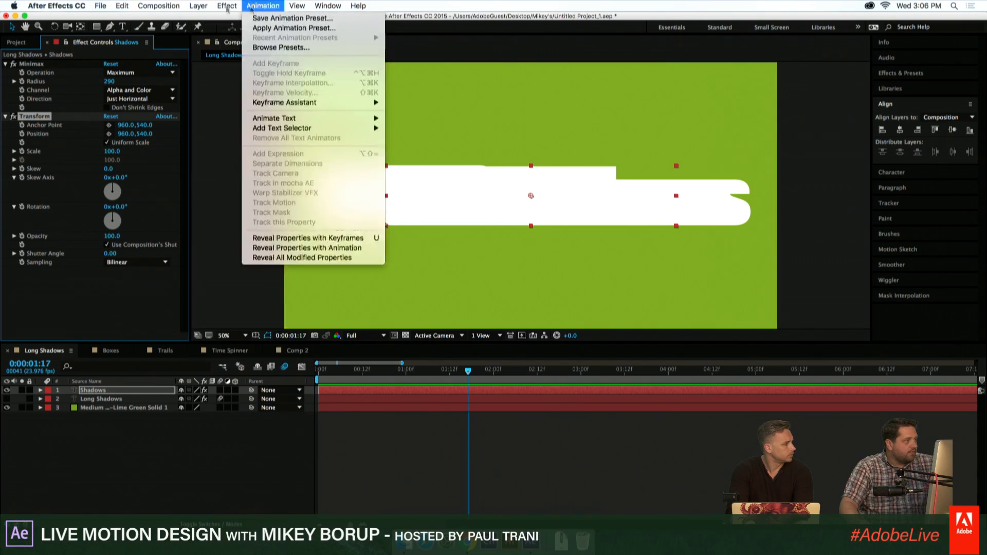
mouse_move(230, 7)
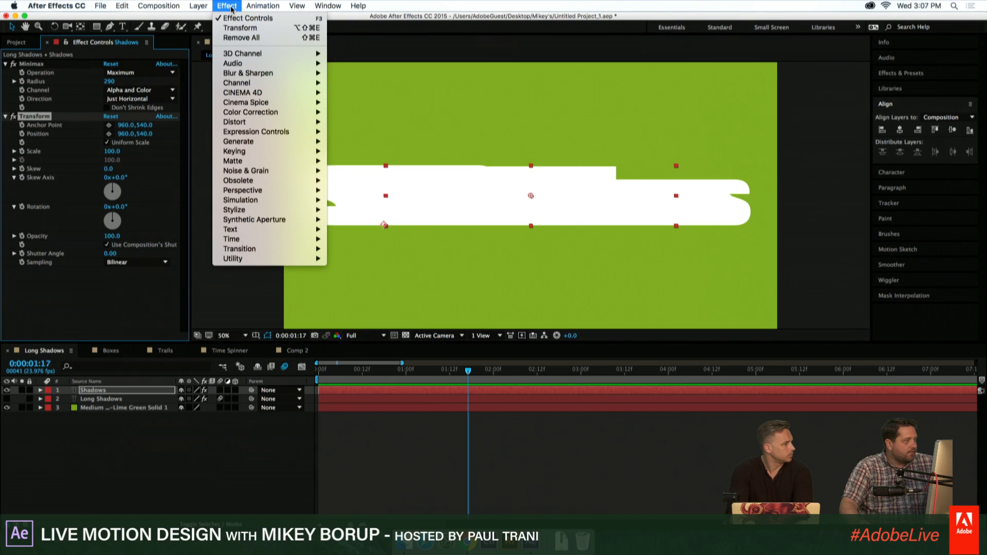
mouse_move(247, 115)
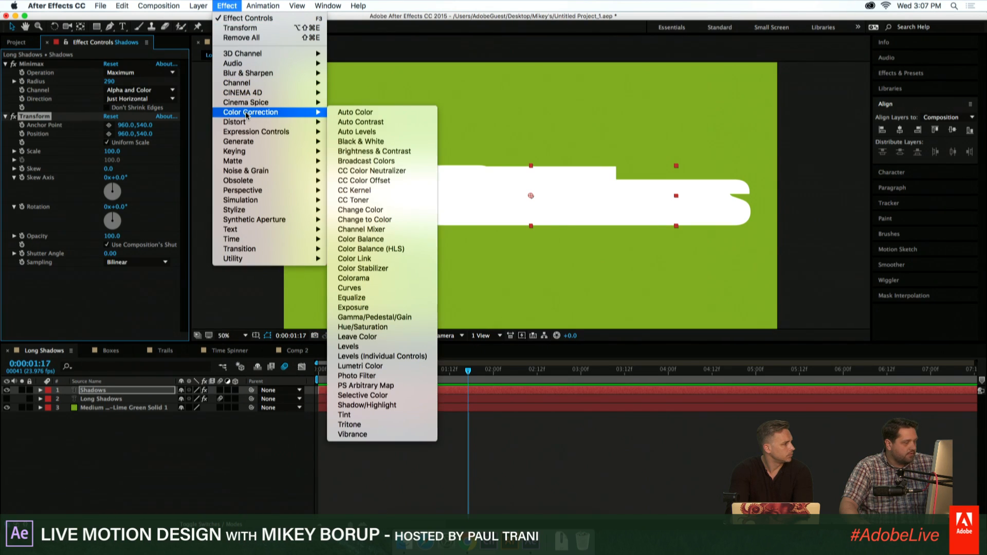
click(344, 415)
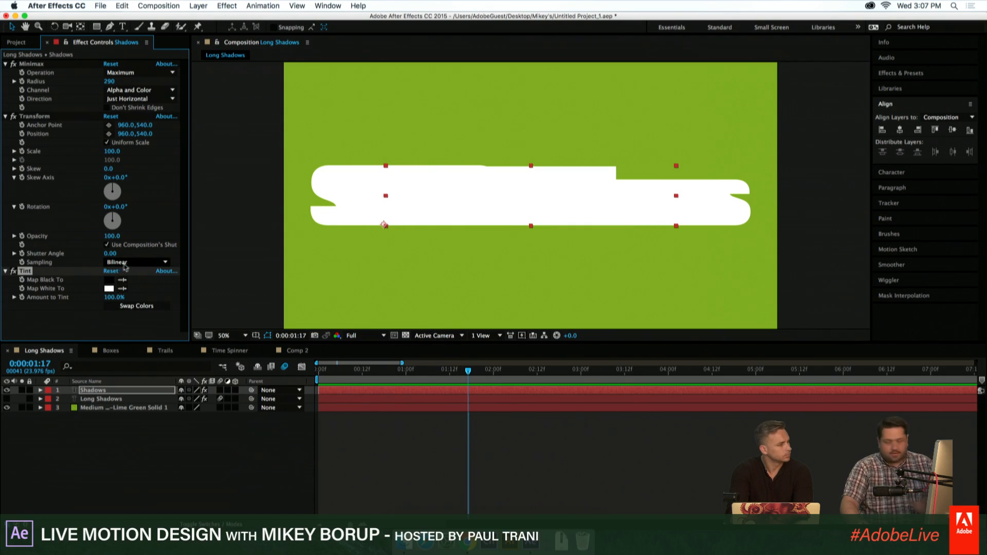
- Set the Tint effect's Map White To color to black, matching Map Black To
click(110, 291)
click(109, 289)
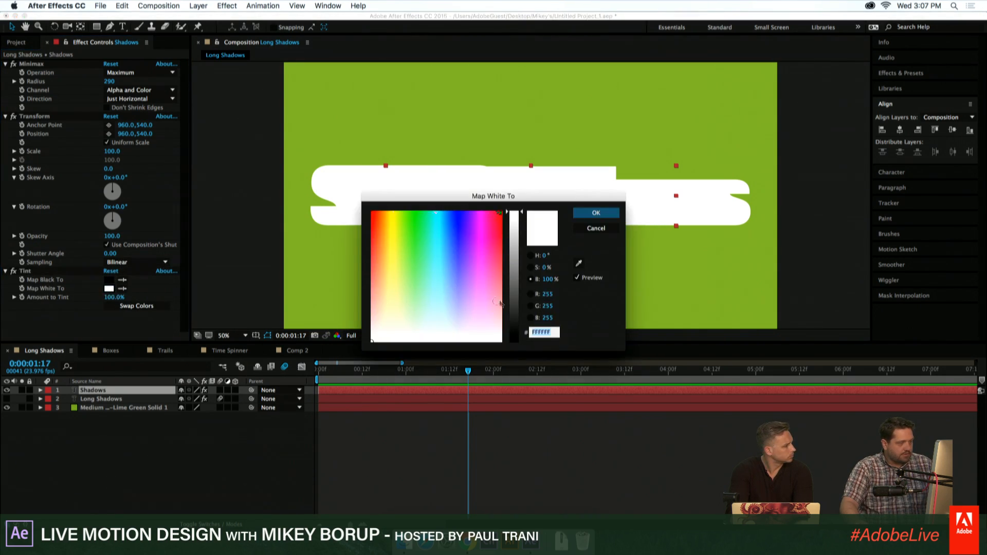
click(589, 226)
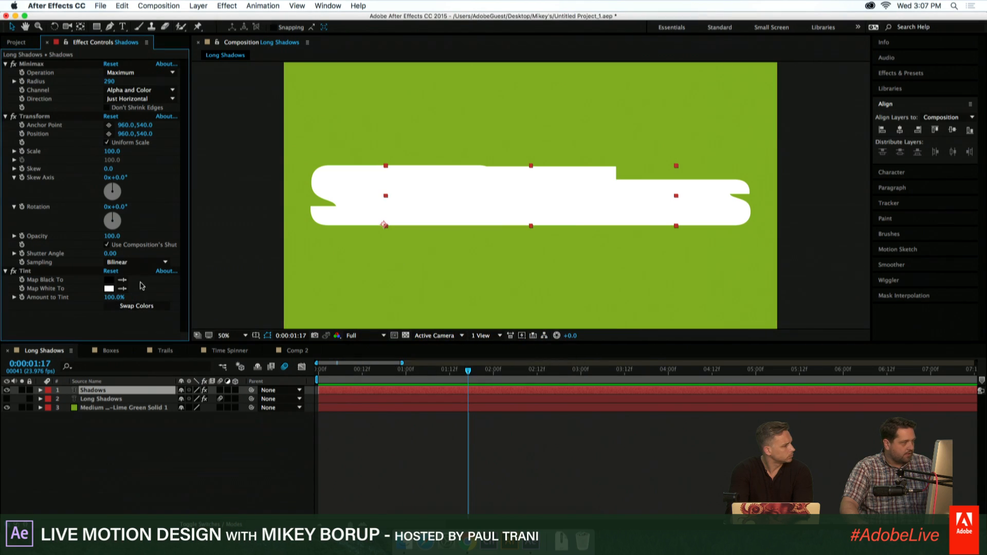
click(110, 280)
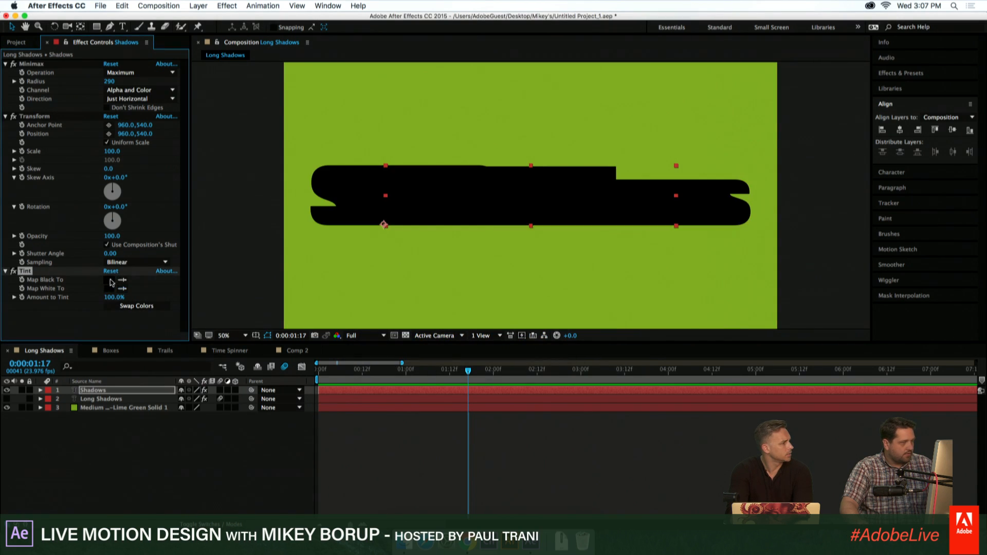
click(439, 430)
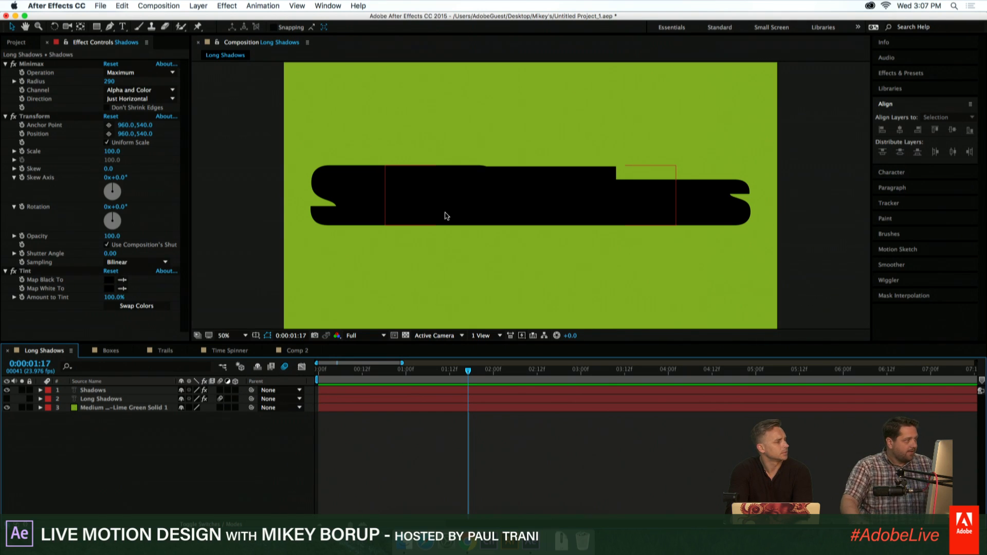
- Collapse the settings of the Minimax, Transform and Tint effects
click(5, 63)
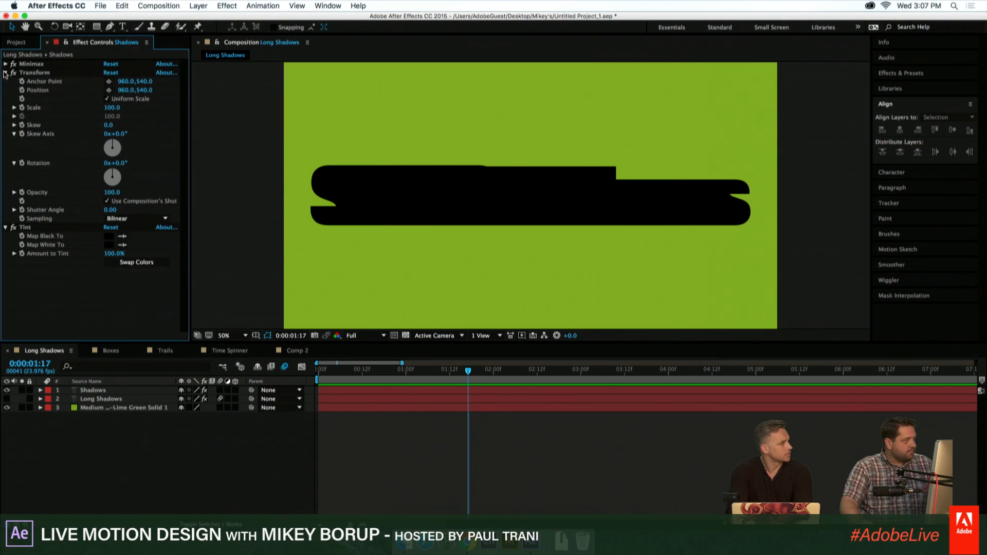
click(5, 73)
click(5, 81)
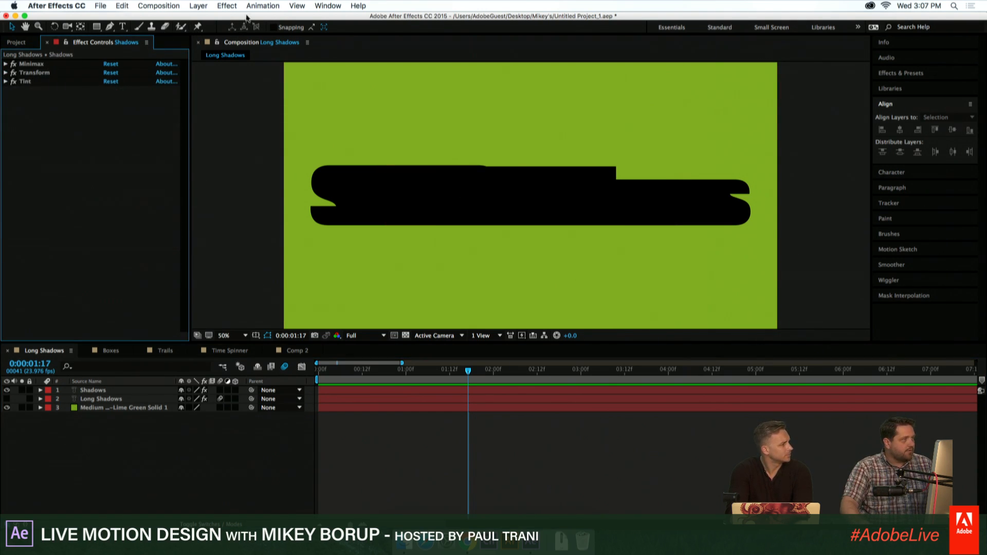
- Apply the CC Composite channel effect to the Shadows layer to put the original text in front
click(227, 6)
mouse_move(253, 9)
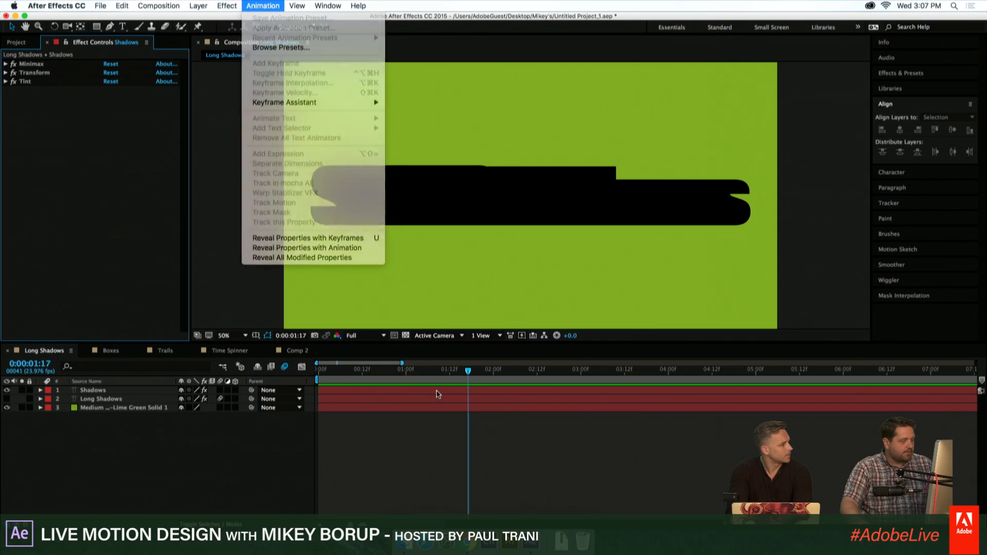
click(438, 394)
click(440, 394)
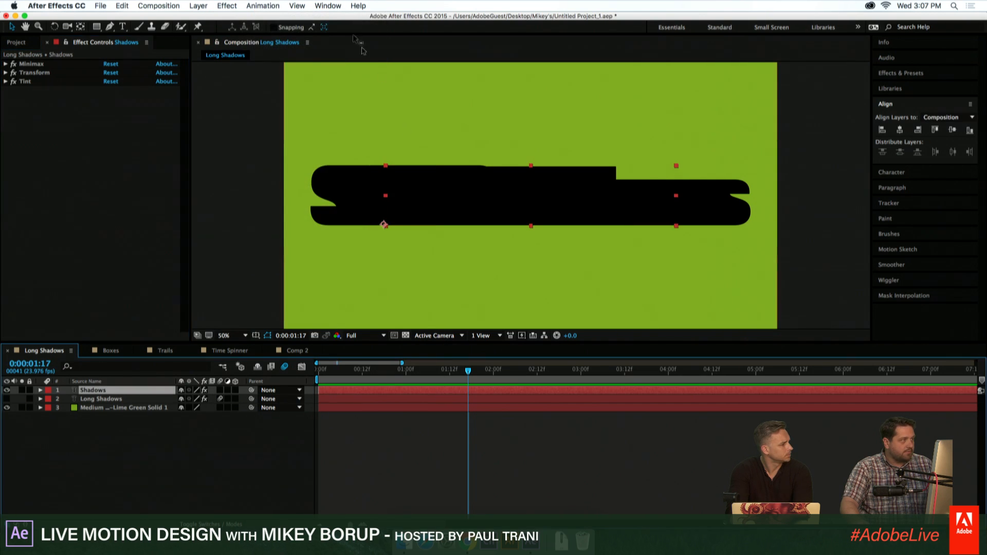
click(232, 5)
mouse_move(257, 85)
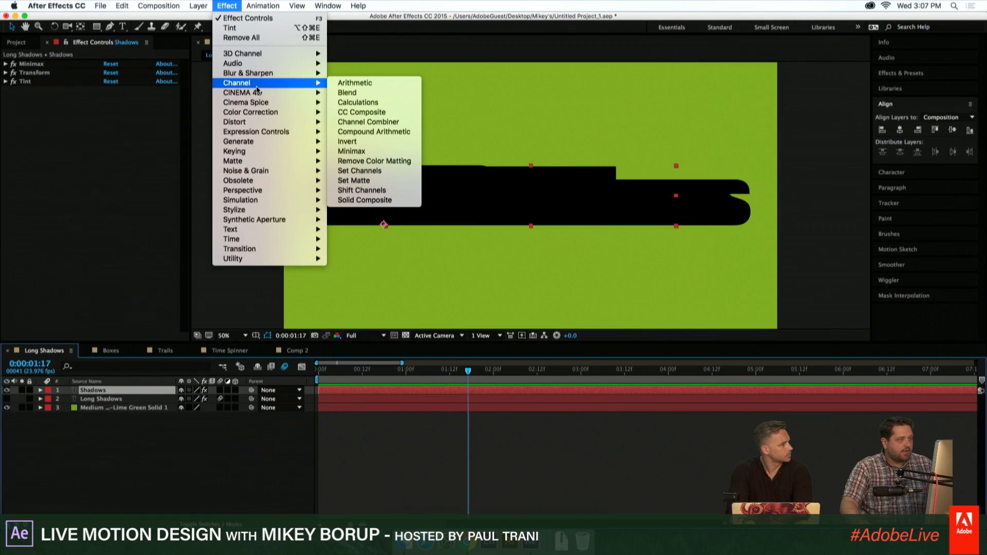
click(368, 112)
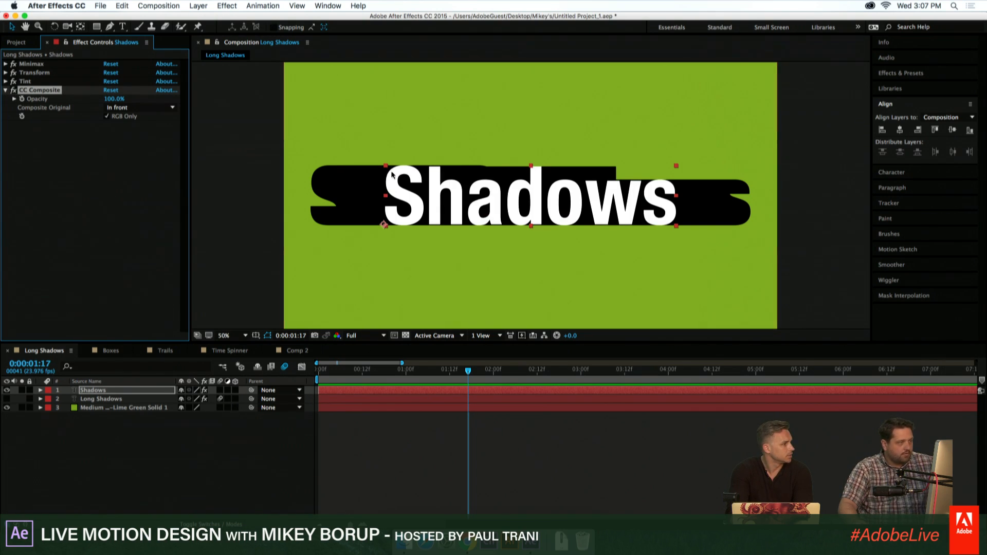
- Duplicate the Transform effect, placing the original before Minimax and the duplicate between Tint and CC Composite
click(34, 74)
click(6, 73)
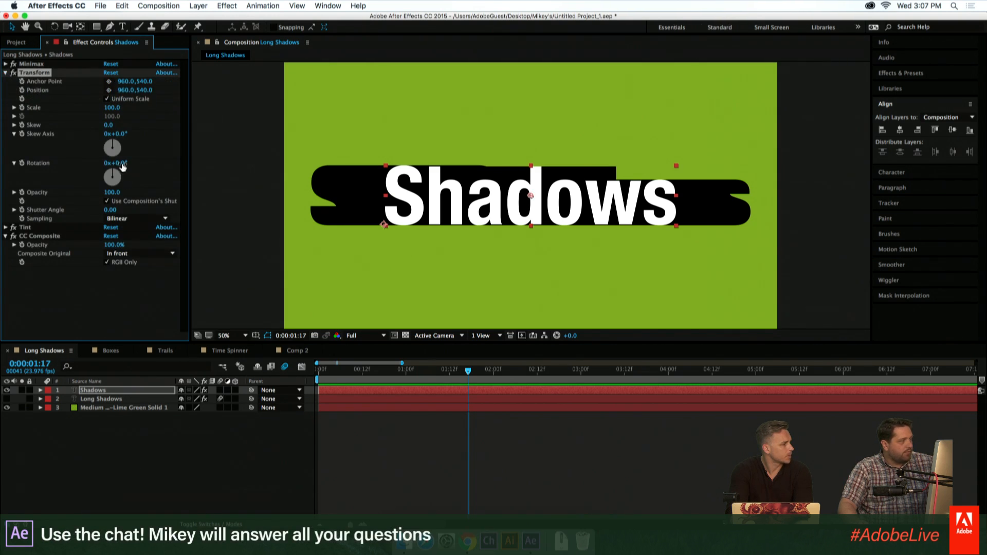
mouse_move(122, 166)
mouse_down()
mouse_move(229, 179)
mouse_move(123, 169)
mouse_up()
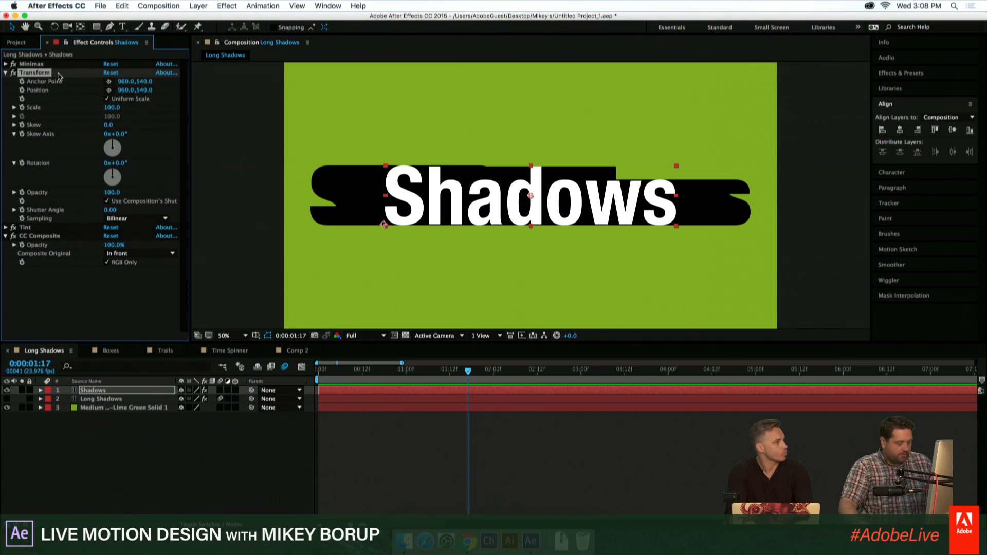
key(super+d)
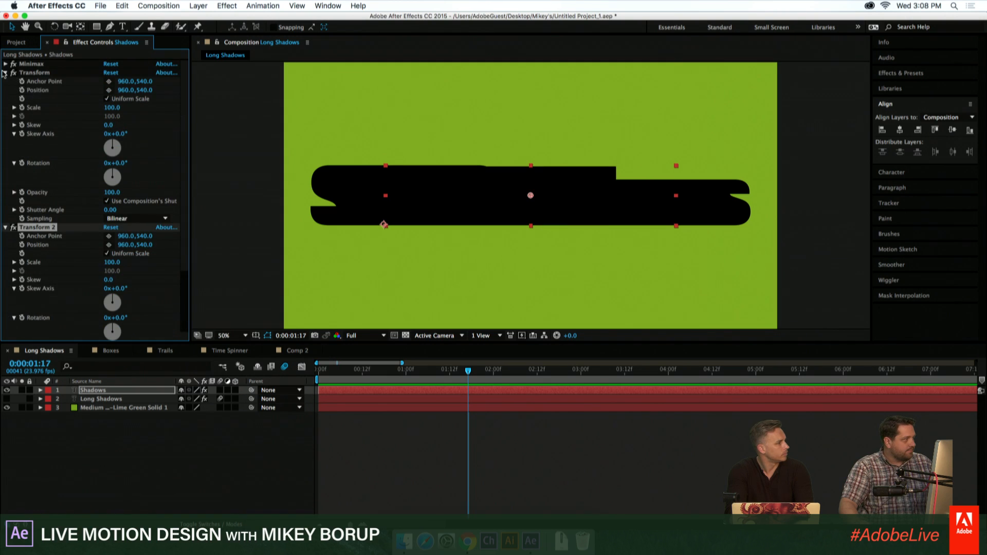
click(5, 73)
click(5, 82)
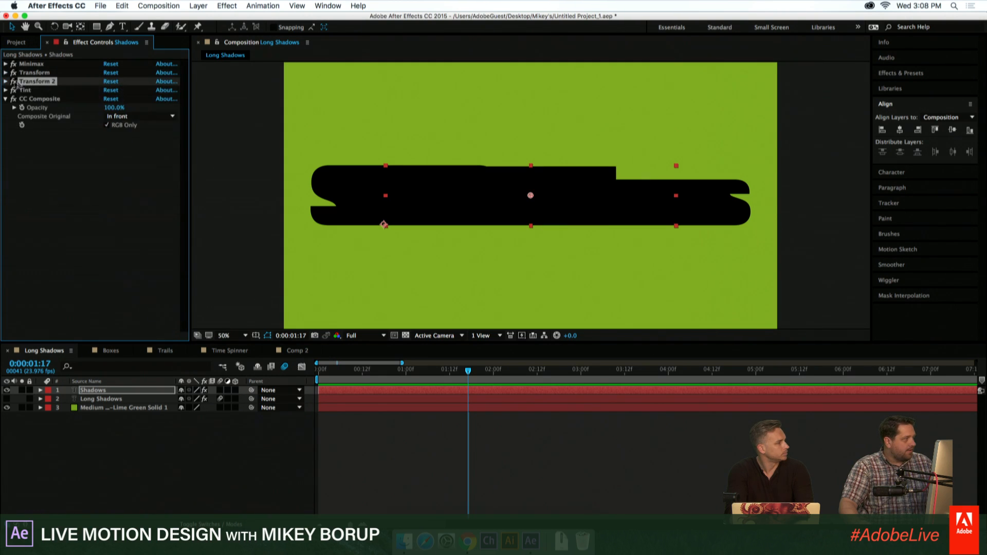
drag(31, 73, 38, 101)
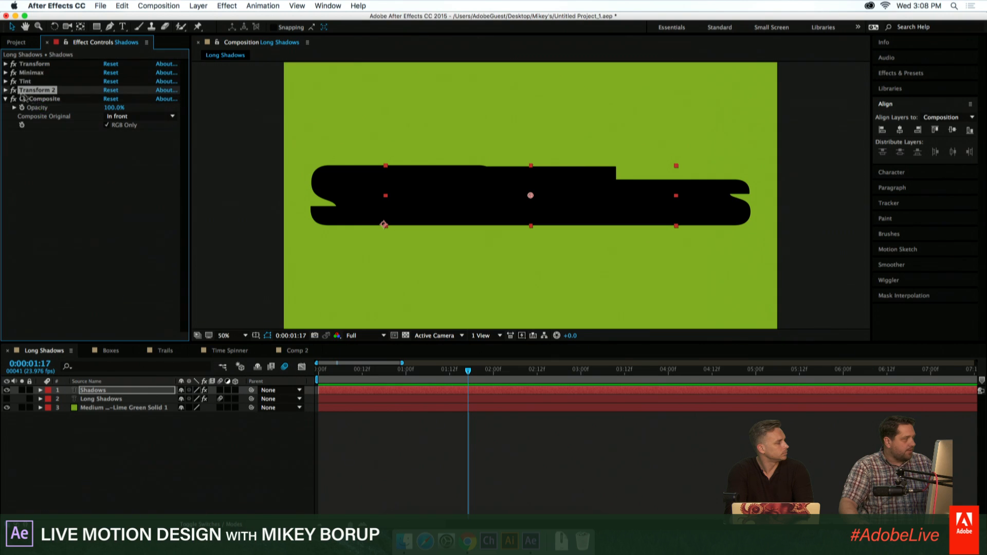
click(378, 394)
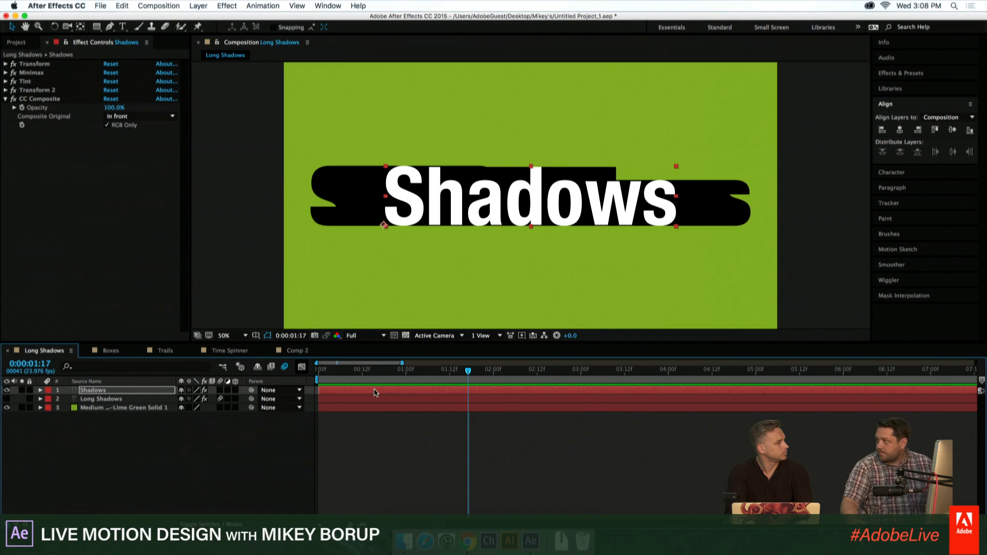
- Add an expression to Transform 2's Rotation that links it to the negative of the first Transform's Rotation
click(16, 64)
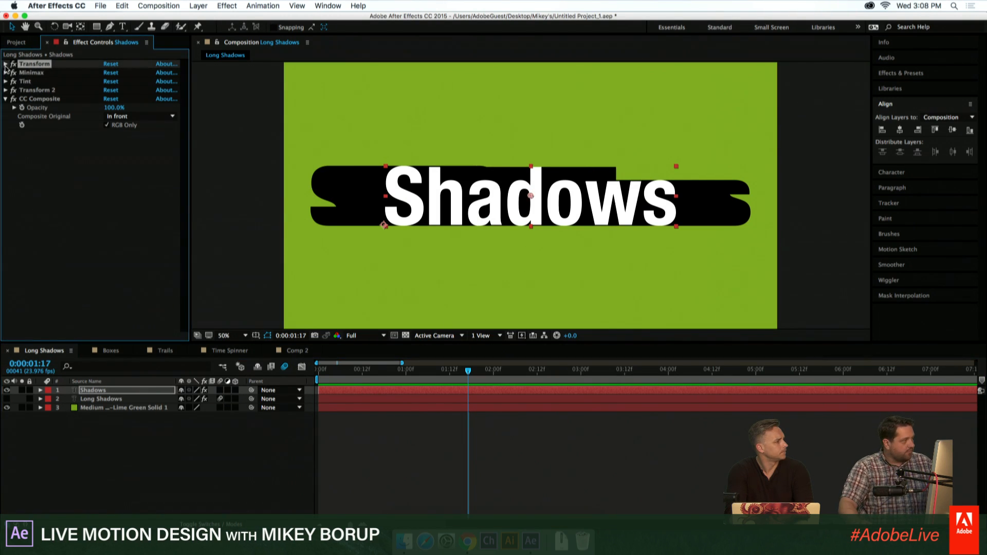
click(5, 64)
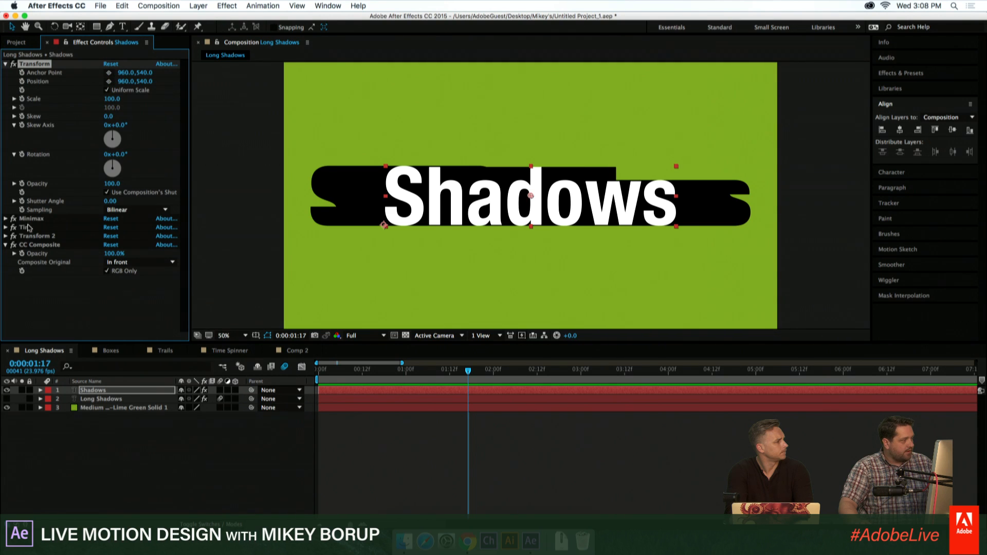
click(5, 236)
scroll(50, 232, down, 2)
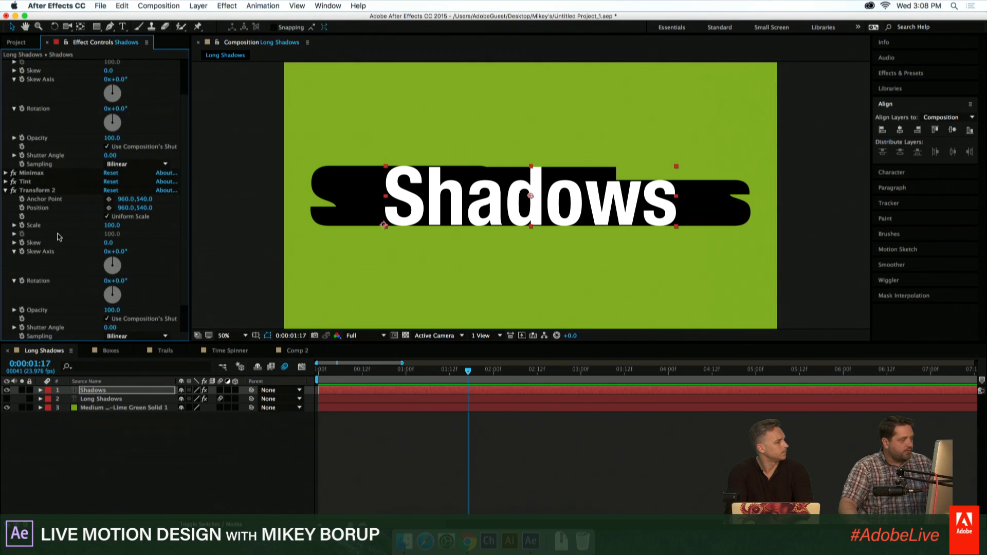
scroll(63, 239, up, 1)
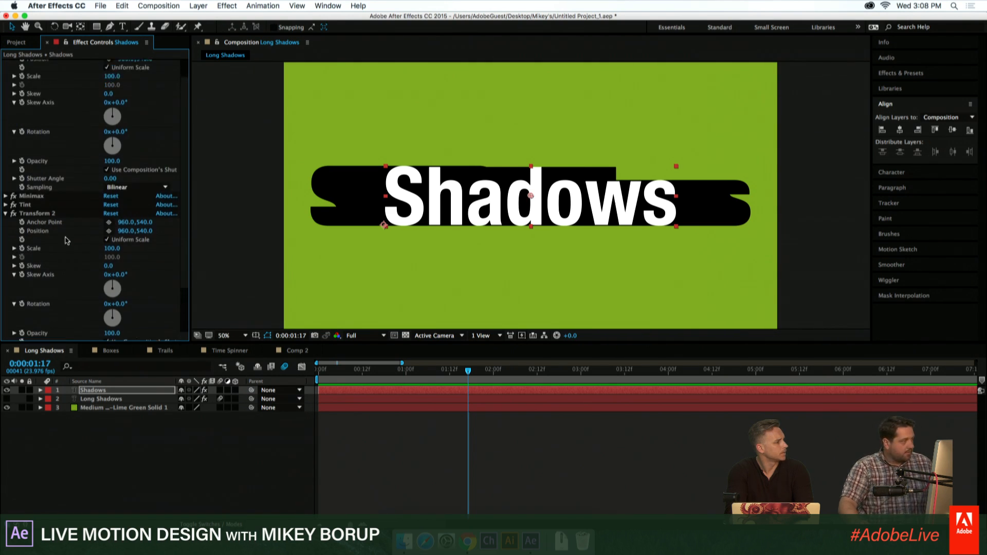
scroll(66, 240, up, 1)
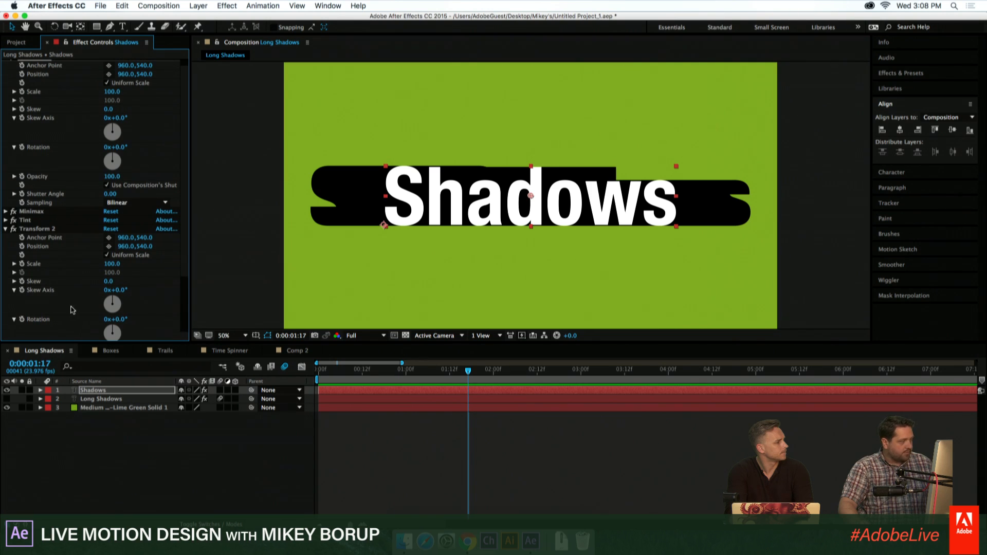
alt+click(22, 320)
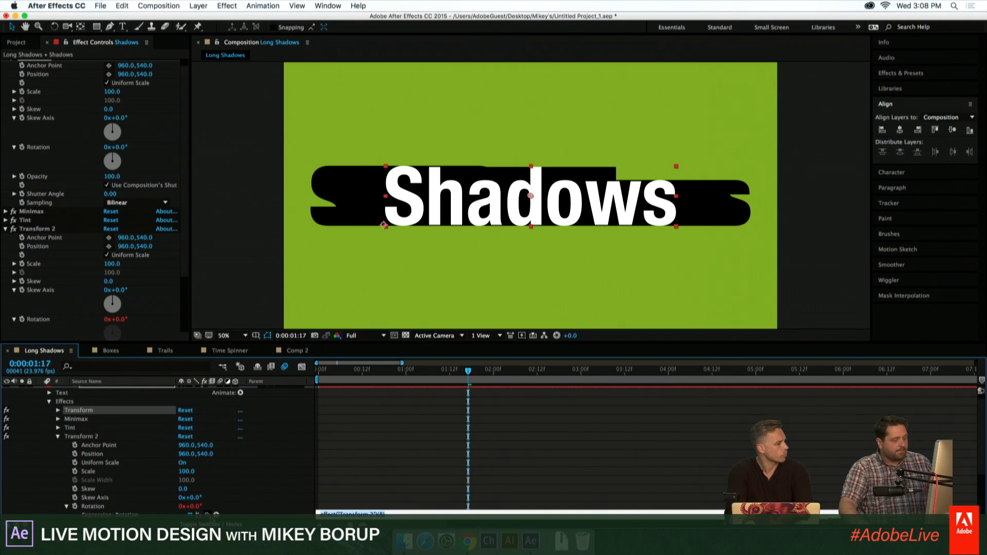
drag(207, 515, 50, 155)
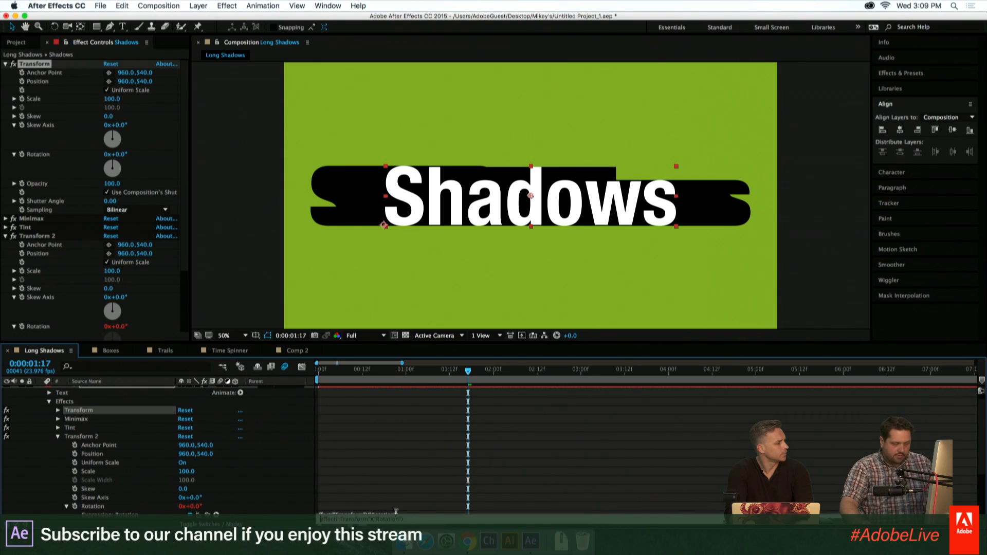
click(452, 476)
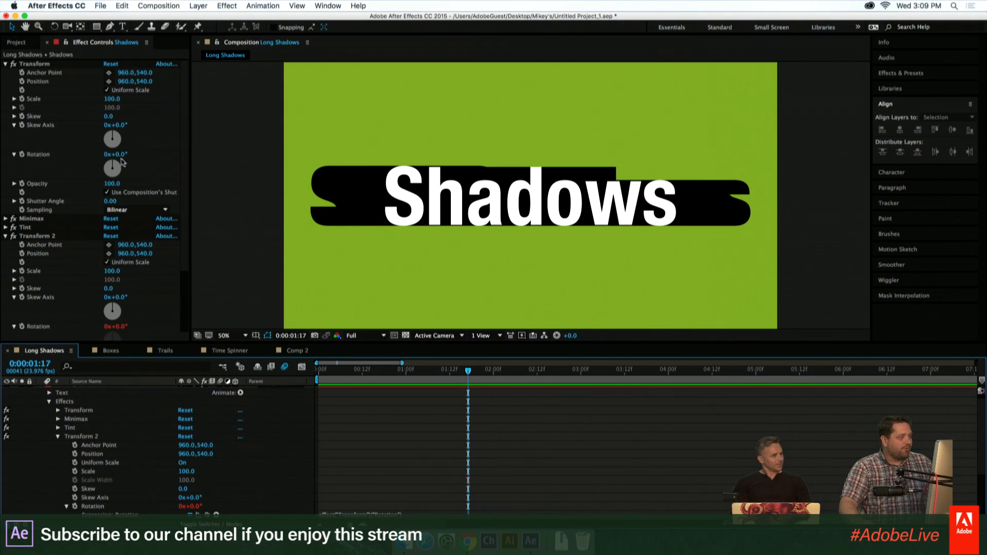
- Set the first Transform's rotation to 138° and collapse the settings of both Transform effects
drag(119, 154, 215, 181)
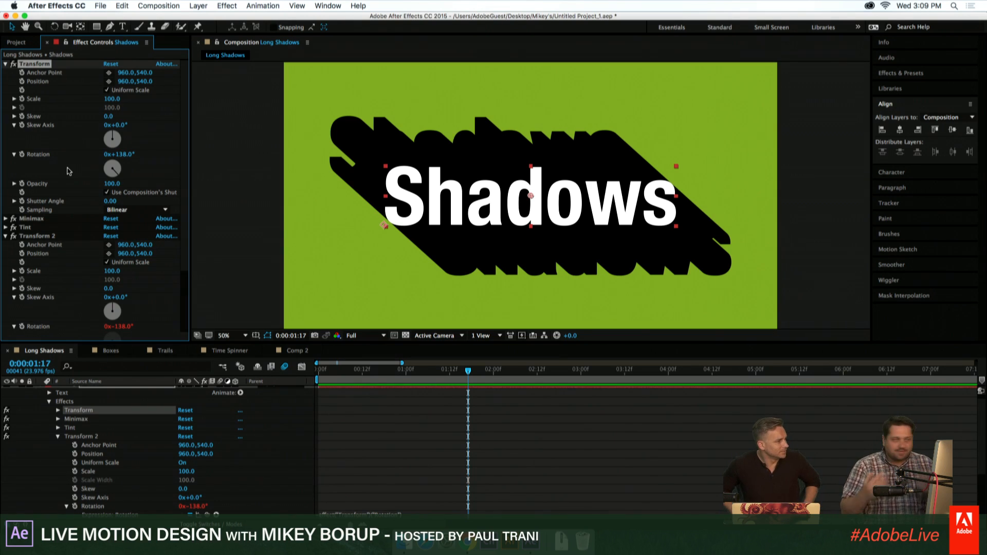
click(6, 64)
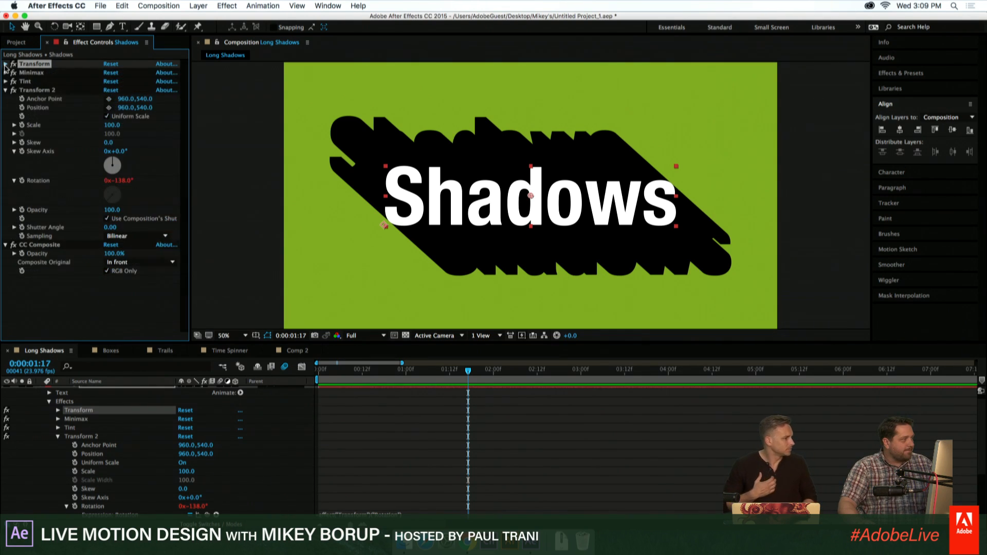
click(6, 90)
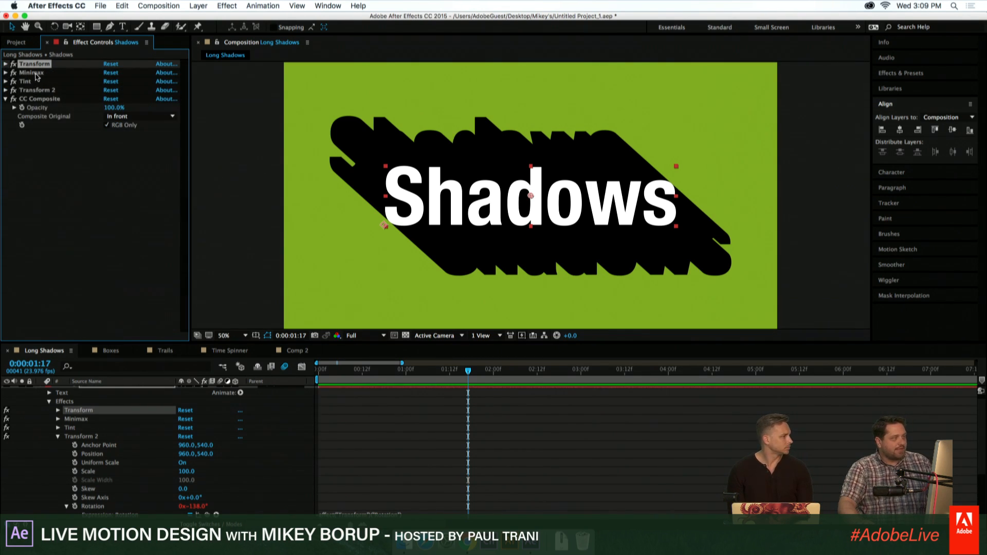
- Try Minimax below Transform 2 in the effect order and restore it to its place between Transform and Tint
click(31, 72)
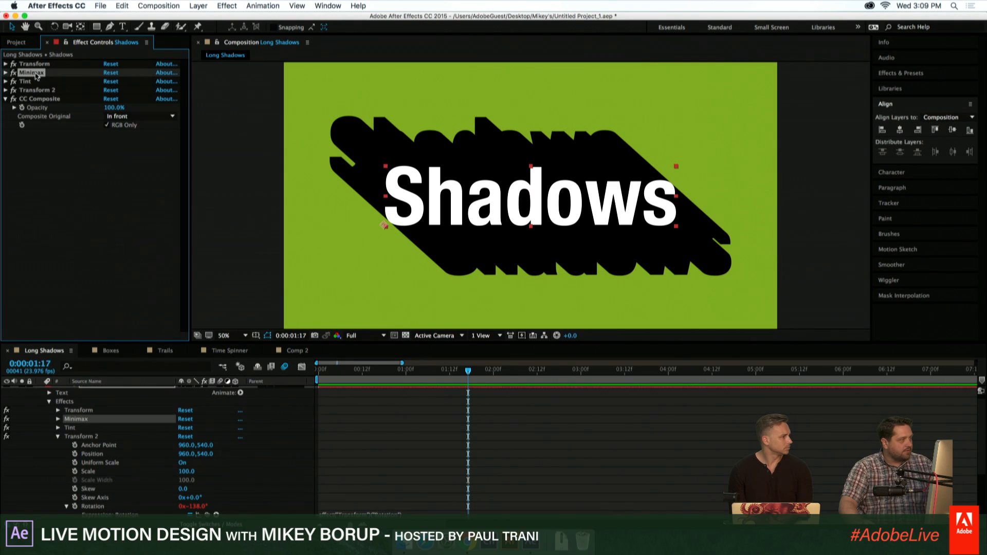
drag(44, 98, 44, 98)
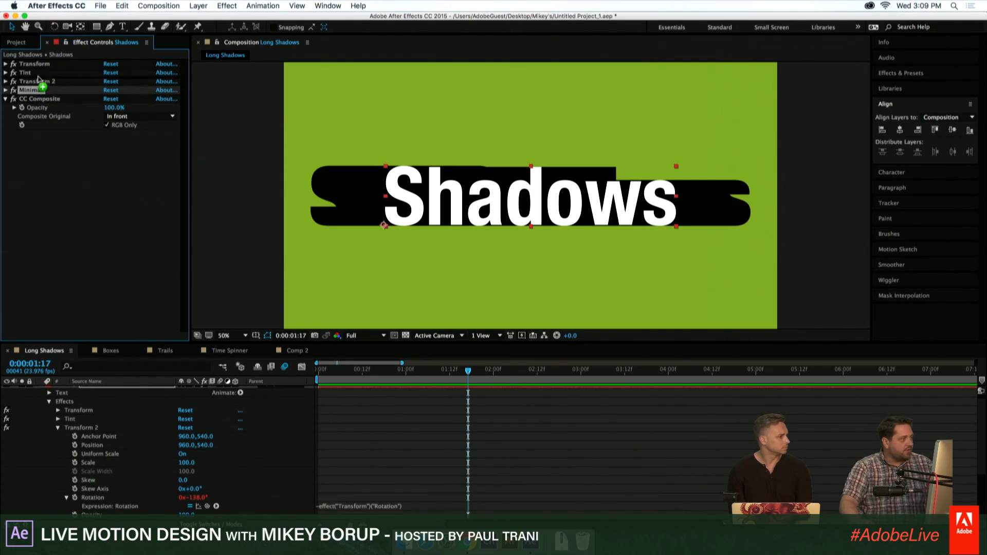
drag(37, 74, 38, 74)
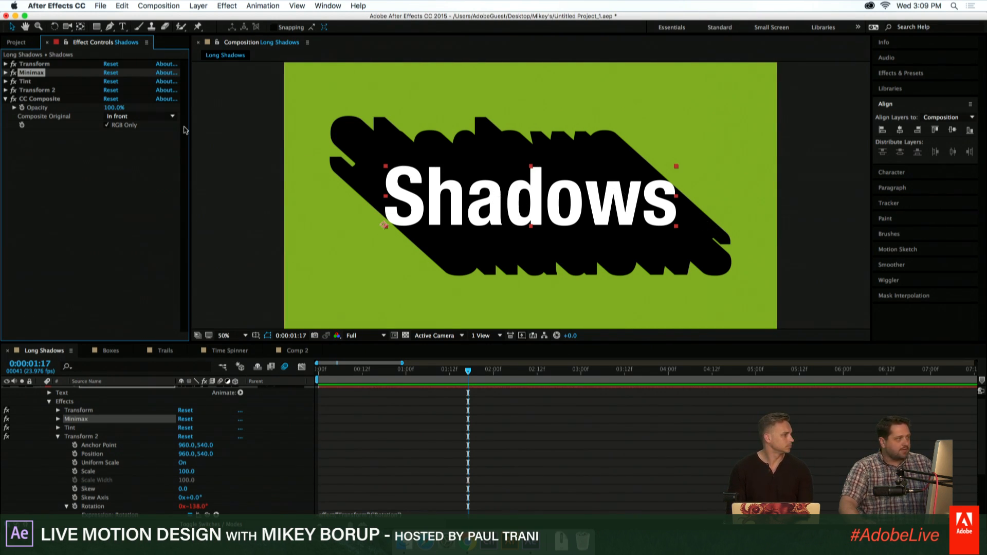
- Expand the Minimax settings and set its Radius to 386
click(5, 73)
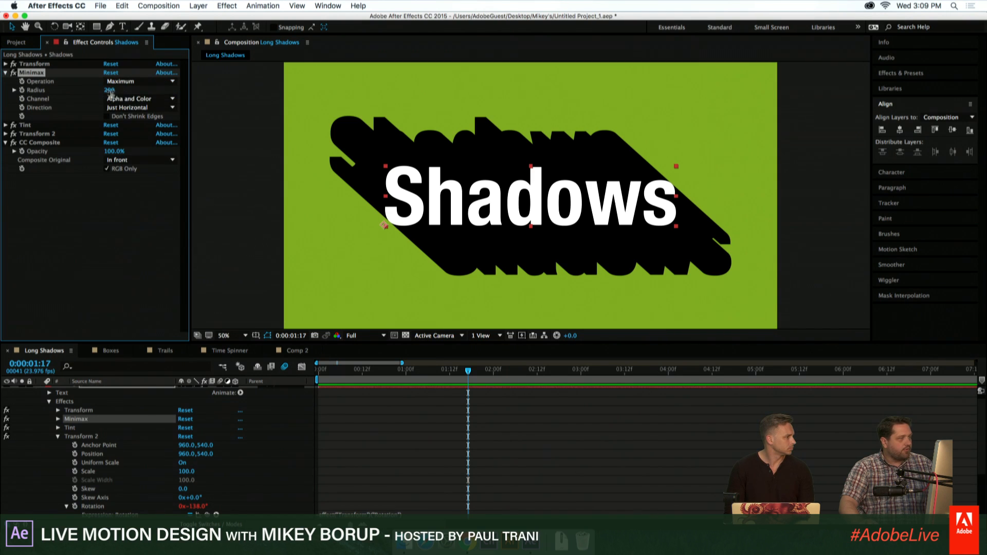
drag(110, 92, 411, 173)
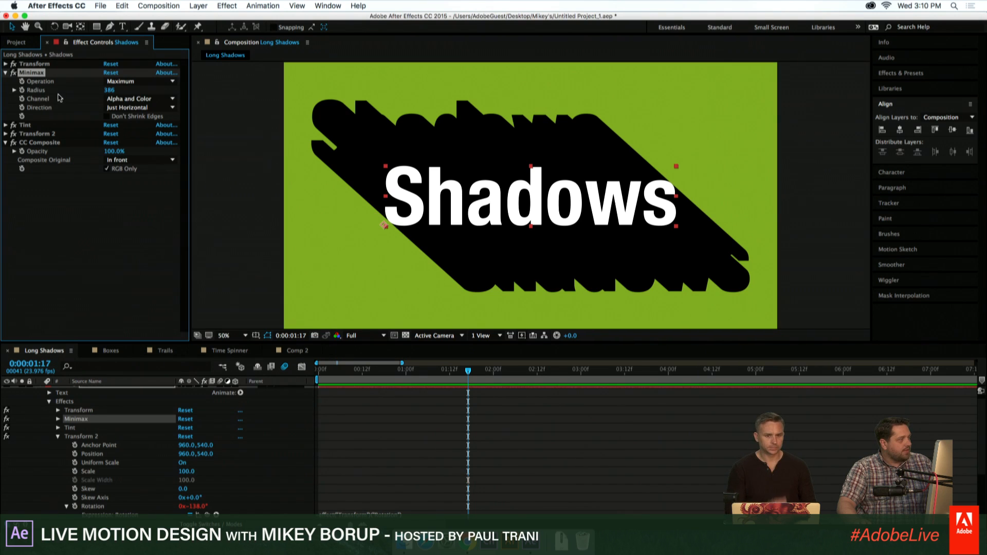
- Try shifting the first Transform effect's anchor point, undo the change and collapse its settings
click(6, 64)
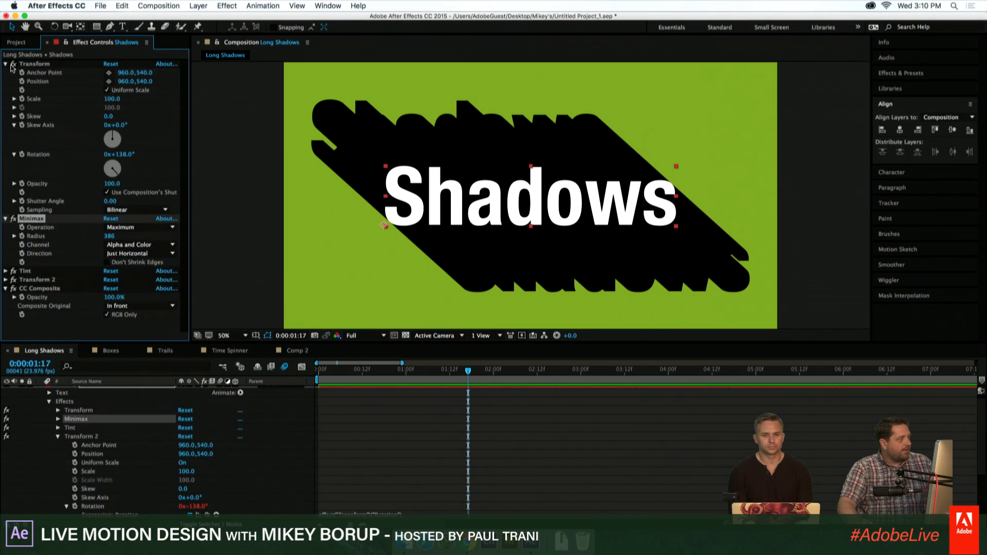
drag(129, 73, 9, 55)
key(super+z)
key(super+z)
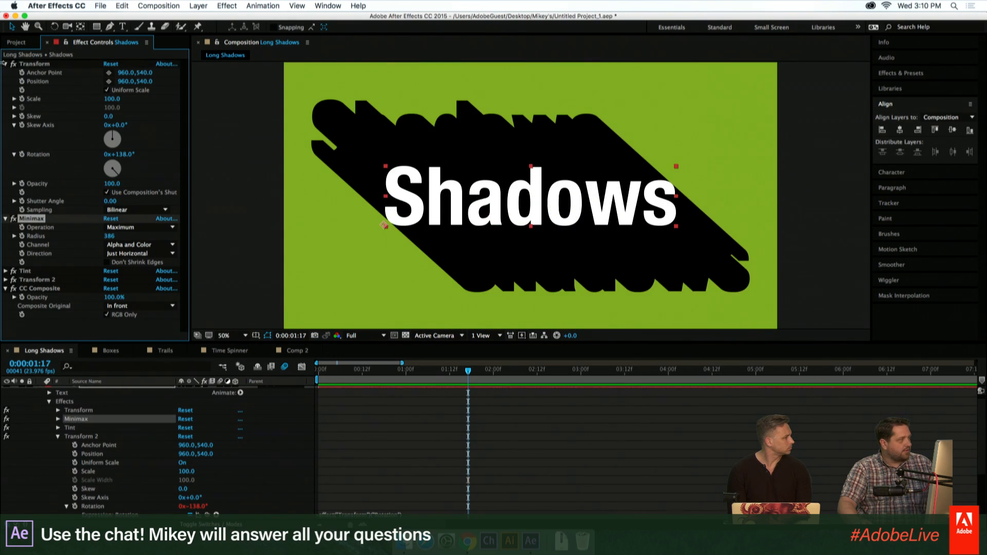
click(4, 64)
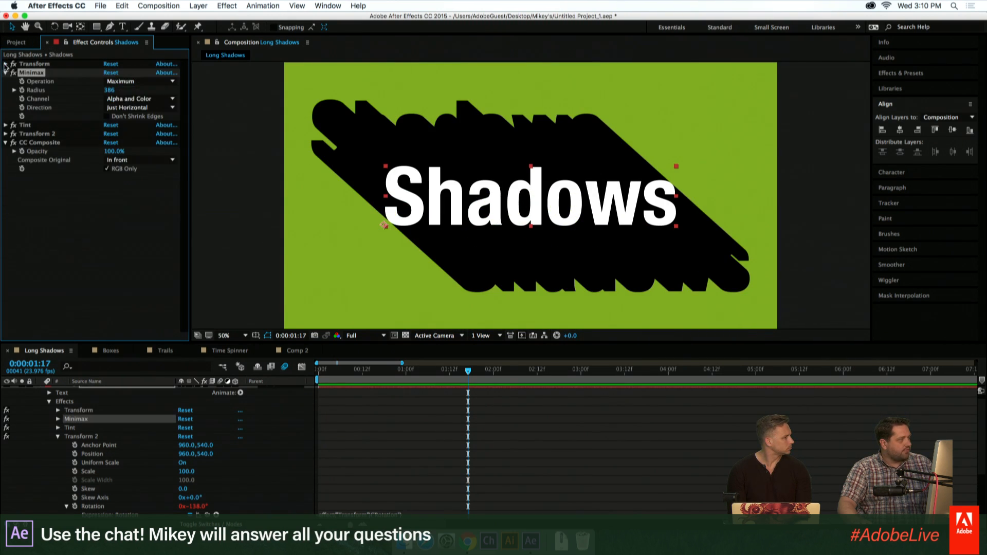
- Try shifting Transform 2's anchor point to 1262, 638 and undo the change
click(5, 134)
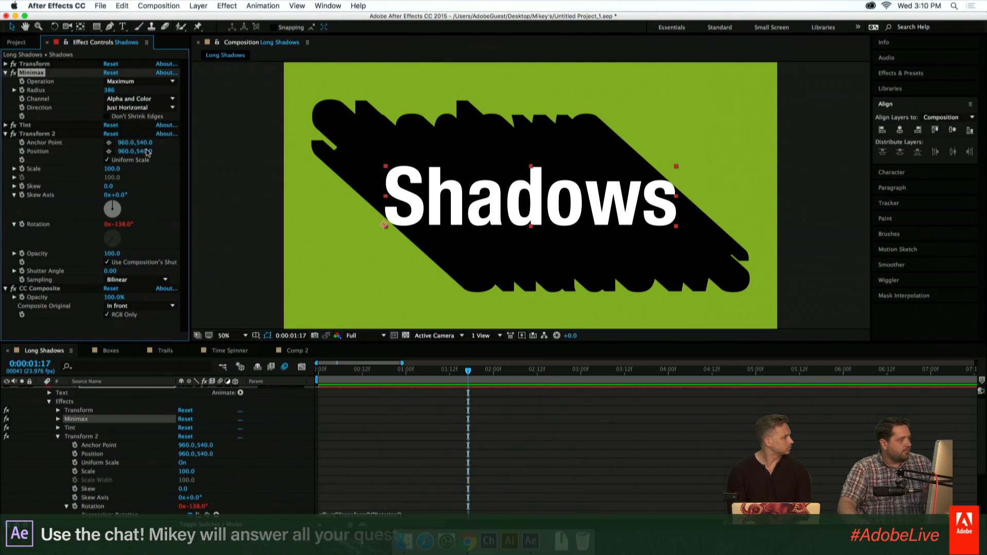
drag(145, 143, 308, 157)
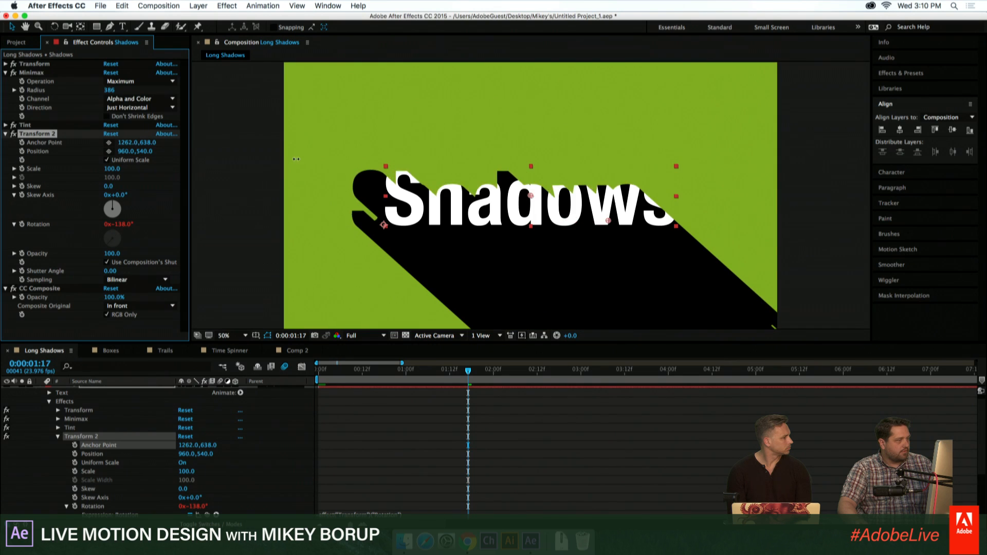
key(super+z)
key(super+z)
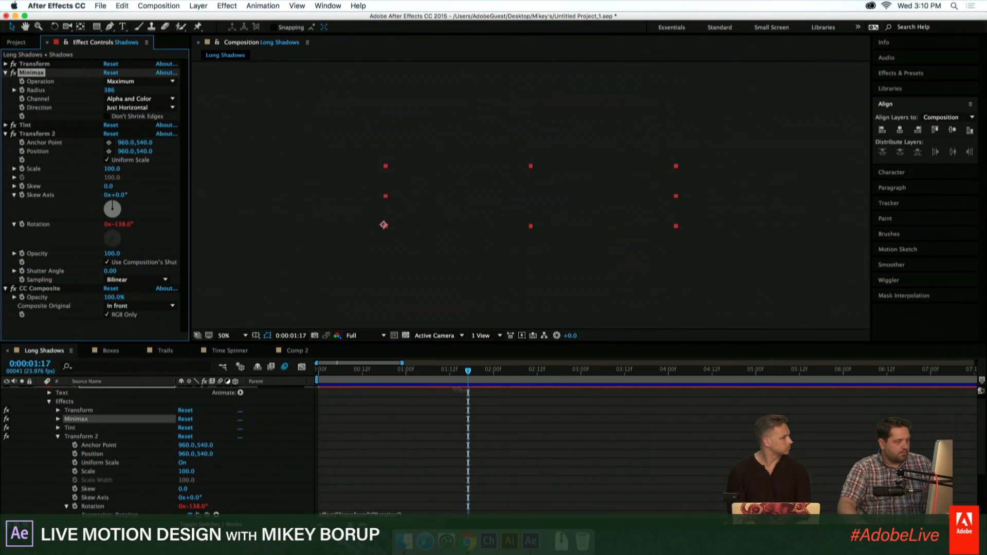
- Set the current time to 0:00:01:10 and change Transform 2's Anchor Point to 1346, 540
click(443, 372)
drag(123, 145, 342, 168)
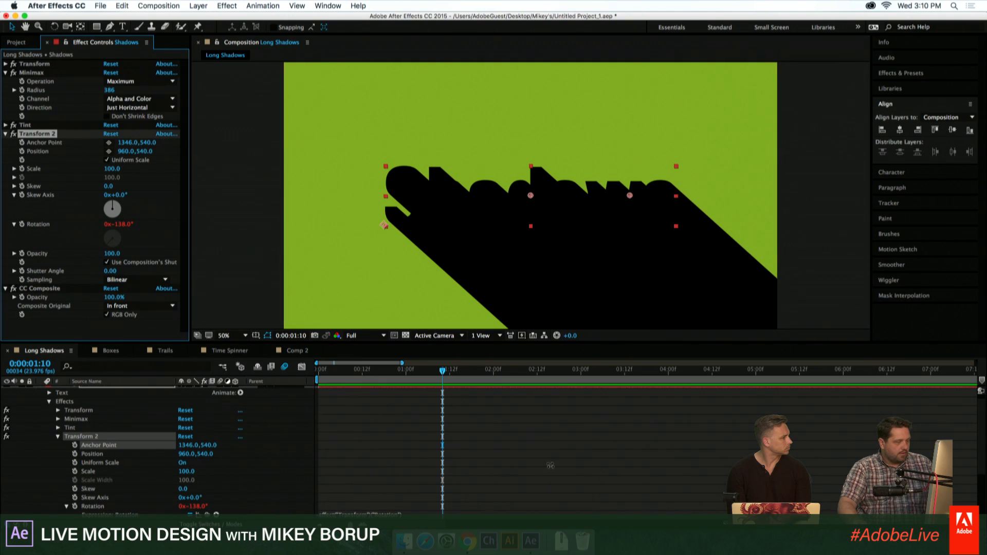
- Select the Shadows text layer and reposition it near the center of the composition so that its shadow is redrawn
scroll(414, 416, up, 1)
click(416, 399)
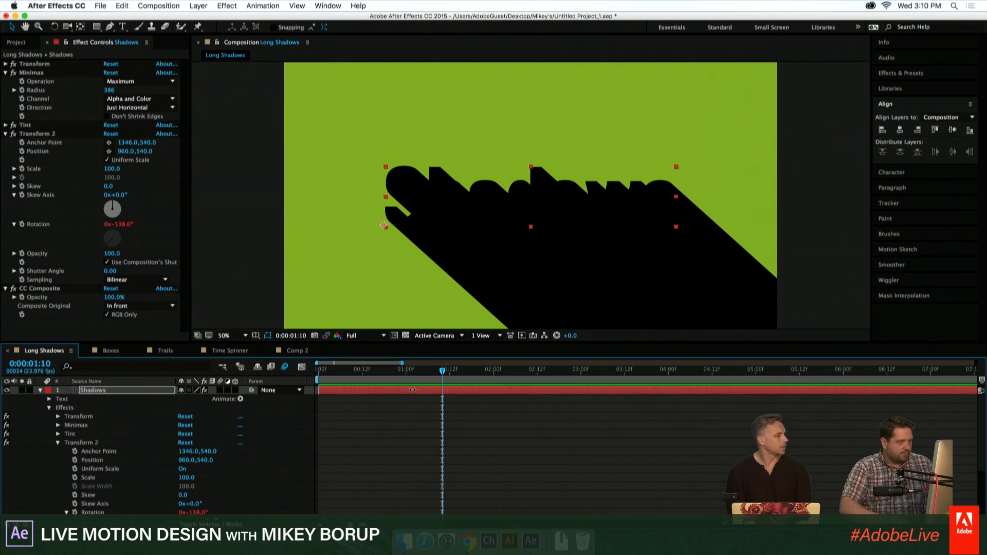
click(424, 394)
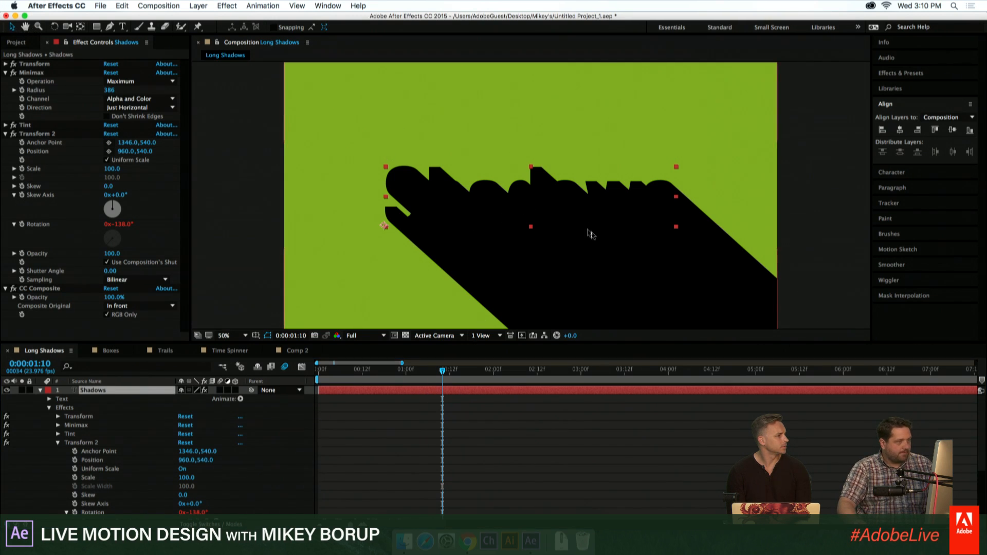
drag(577, 202, 548, 201)
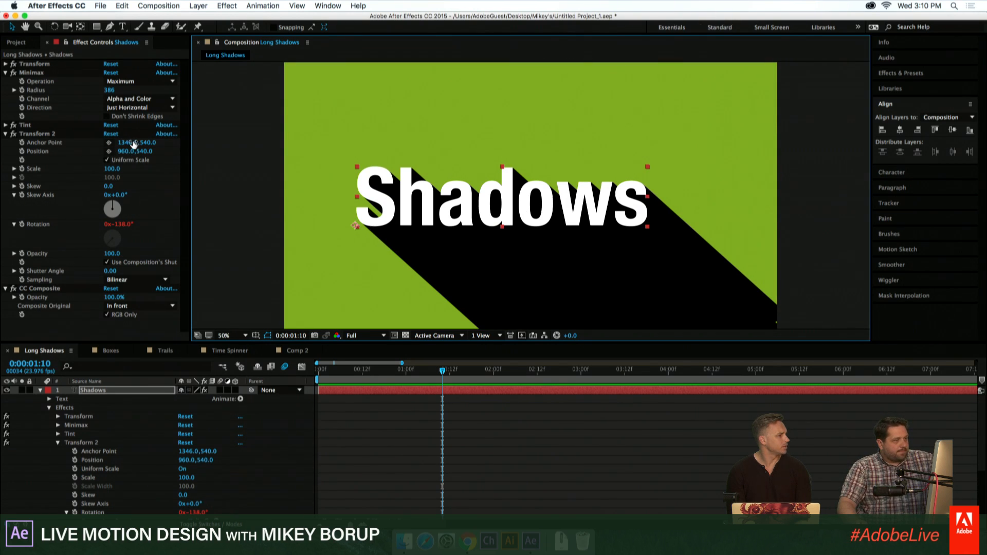
drag(463, 203, 488, 211)
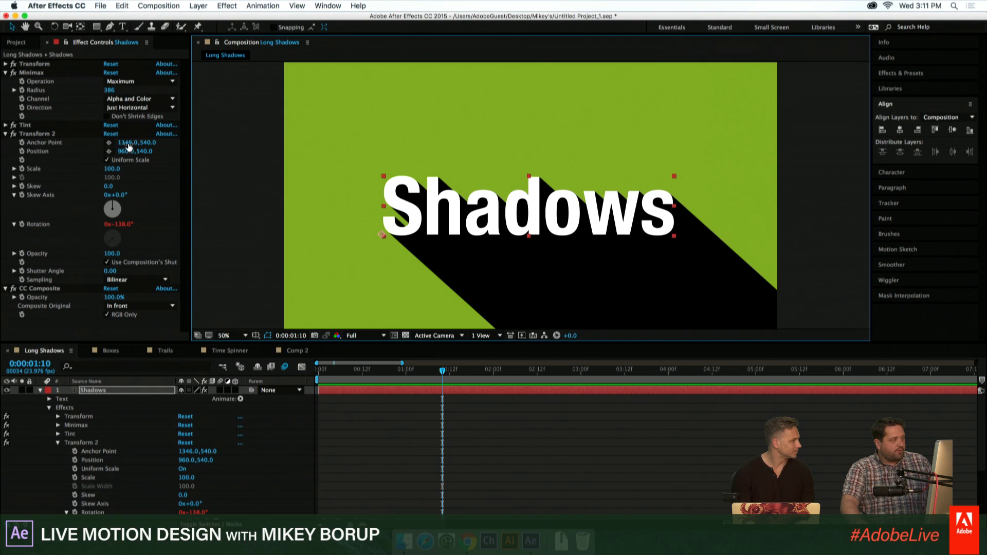
- Add the expression value+[effect("Minimax")("Radius"),0] to Transform 2's Anchor Point, linking it to the Minimax radius
drag(129, 143, 52, 133)
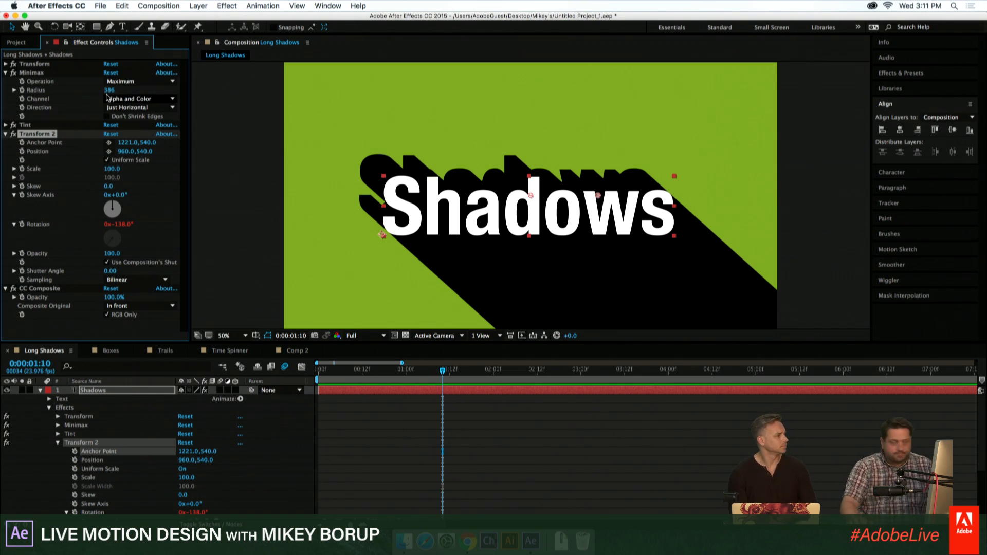
alt+click(22, 142)
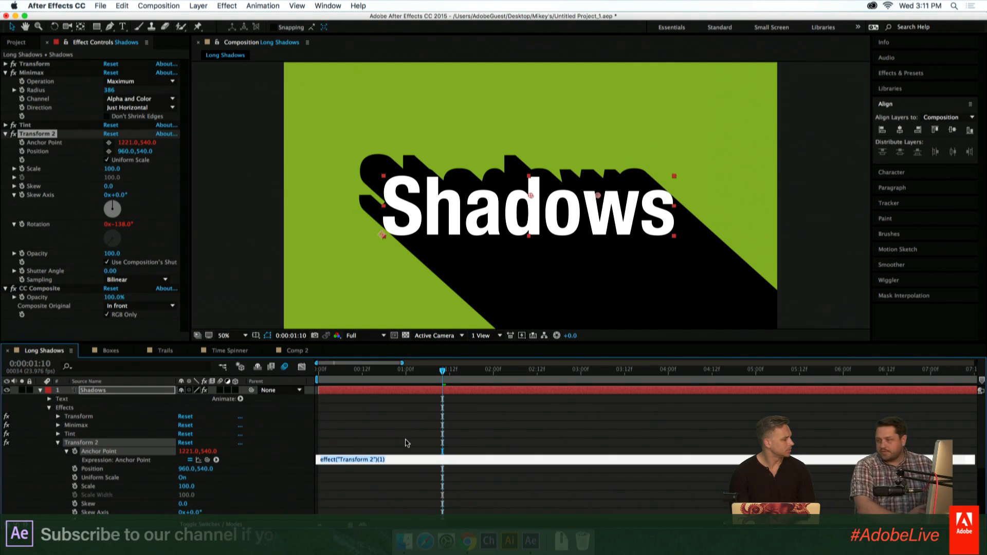
text(va)
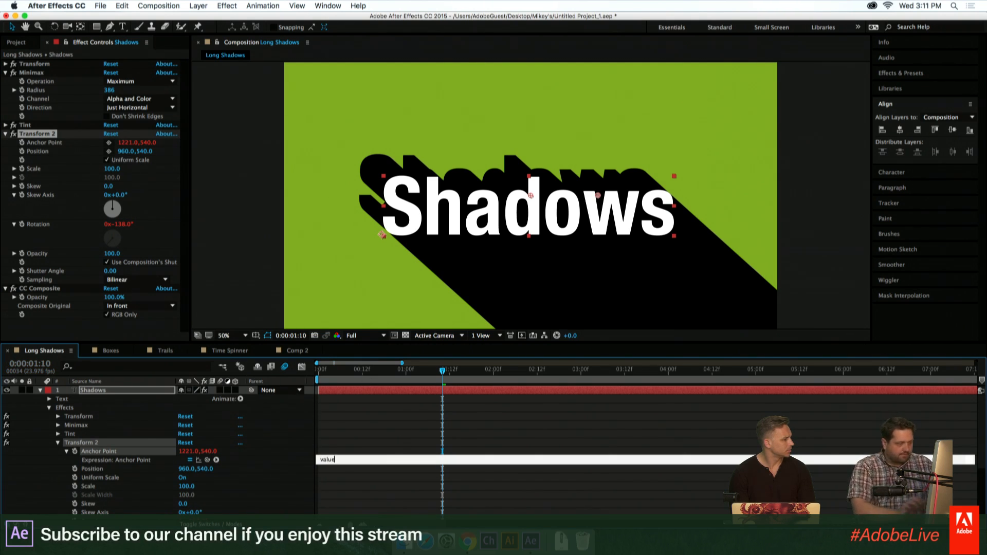
text(lue)
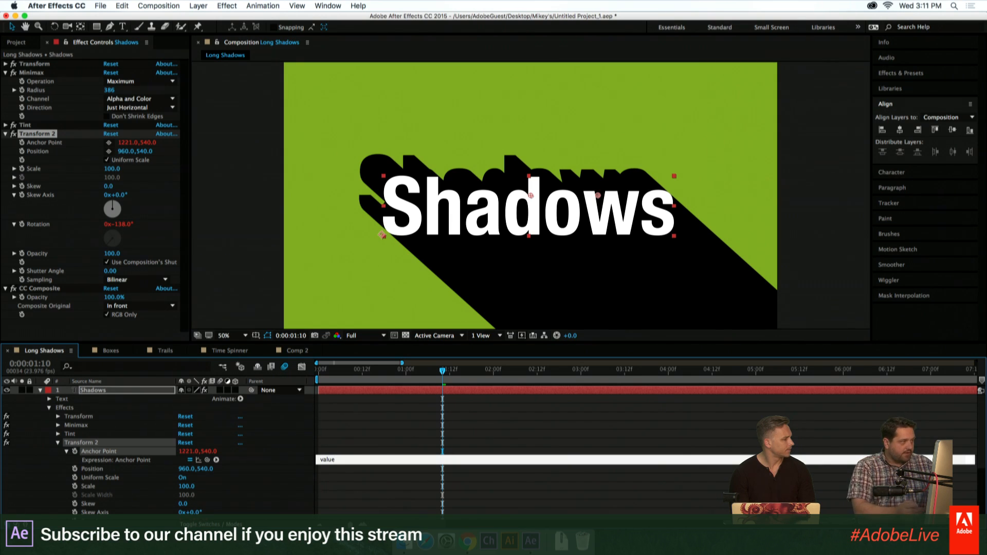
text(=)
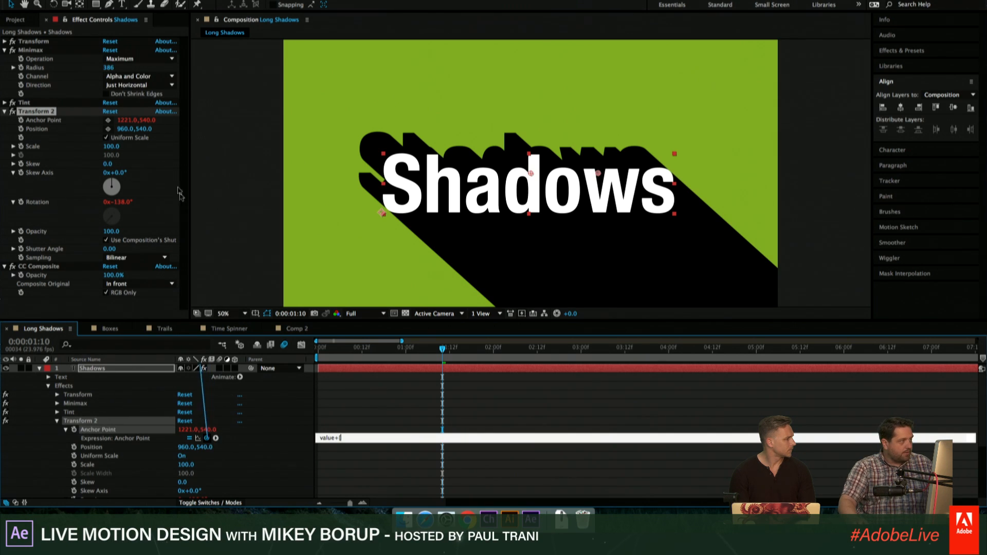
drag(180, 194, 46, 70)
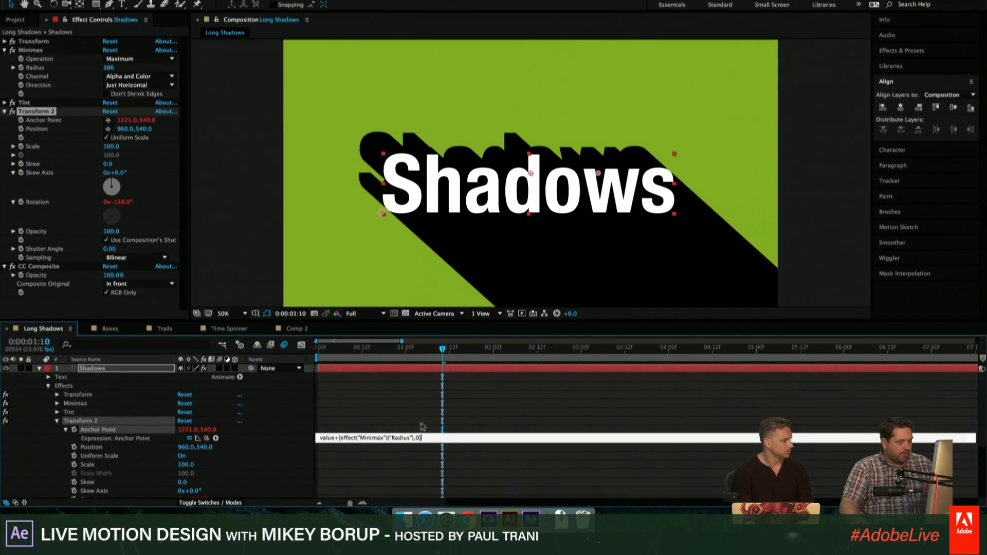
click(419, 424)
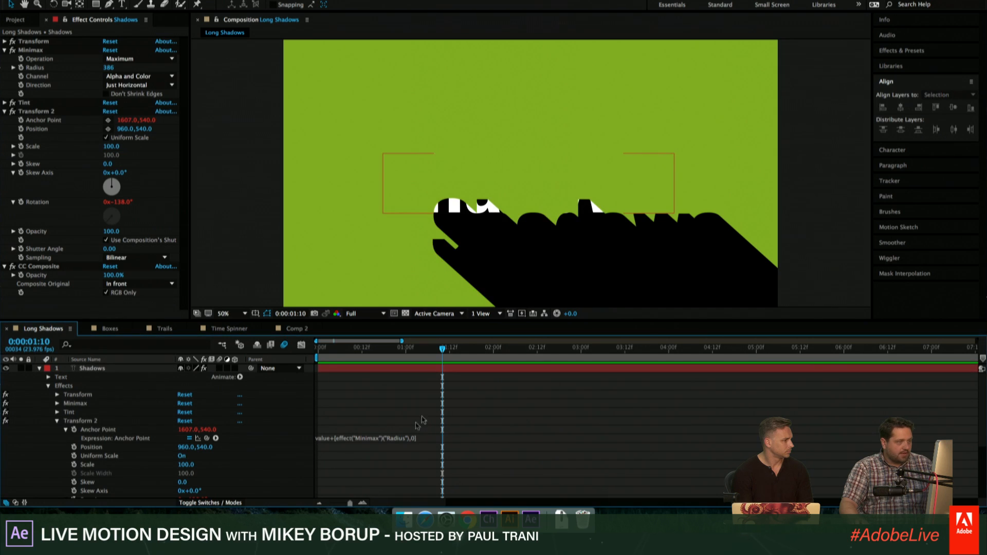
- Set the base X value of Transform 2's Anchor Point to 960 and test the link by reducing the Minimax Radius to 29
click(186, 431)
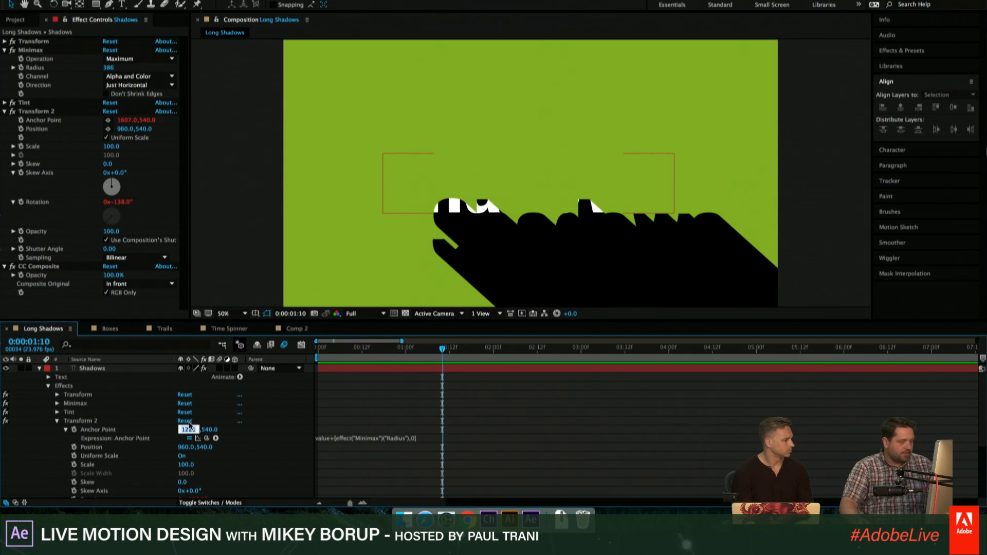
text(960)
key(Return)
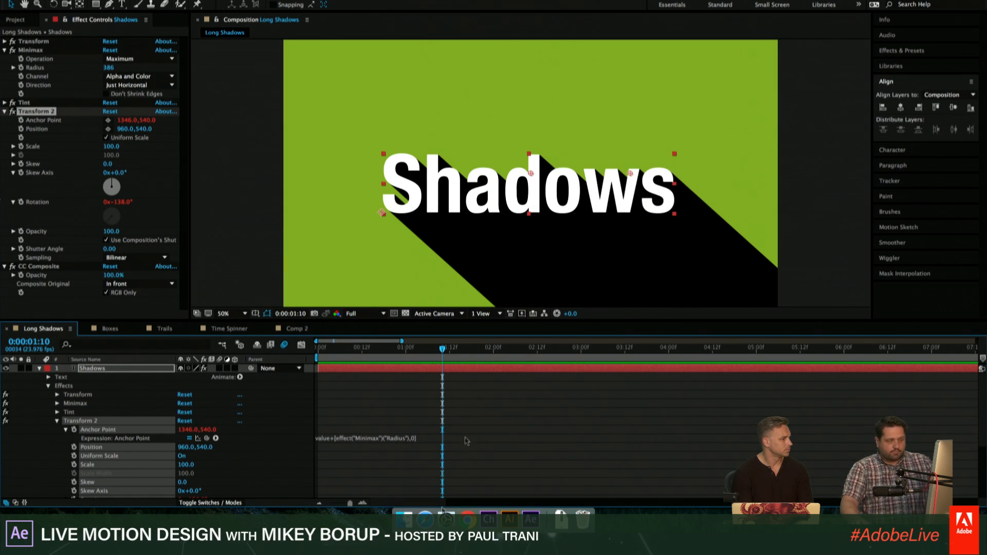
drag(108, 67, 520, 138)
drag(437, 150, 54, 86)
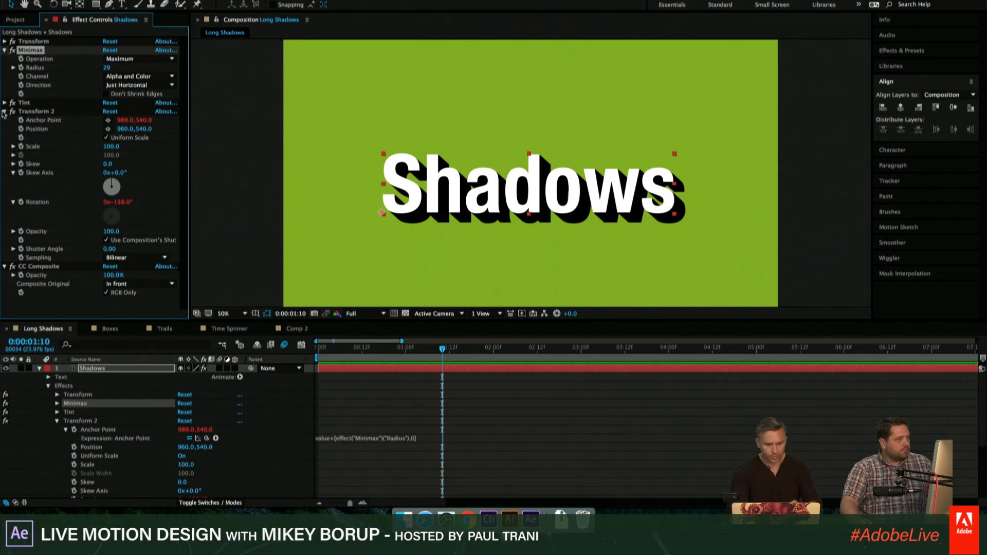
- Set the first Transform effect's Rotation to 1x+142° and move the Shadows text slightly higher in the composition
click(4, 111)
click(5, 41)
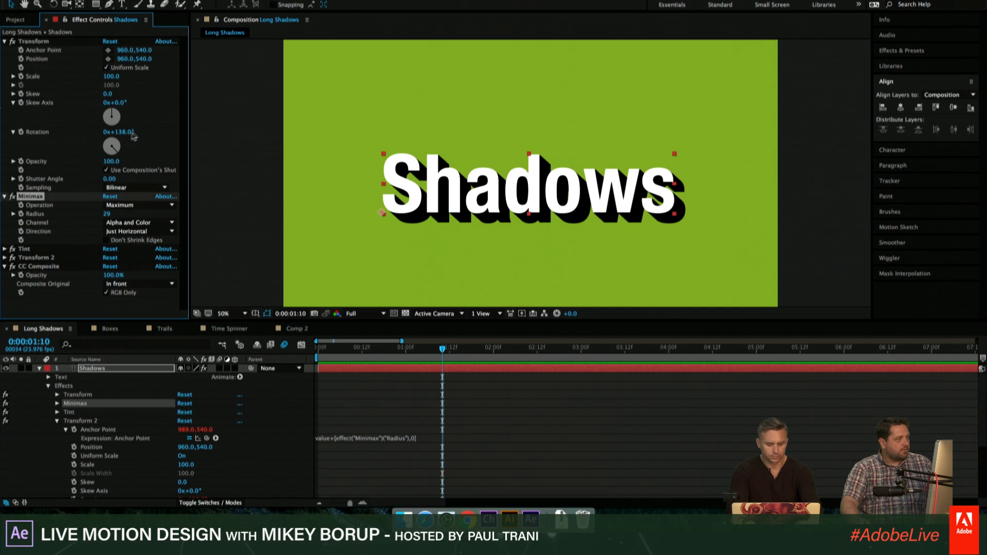
drag(131, 133, 337, 156)
click(423, 370)
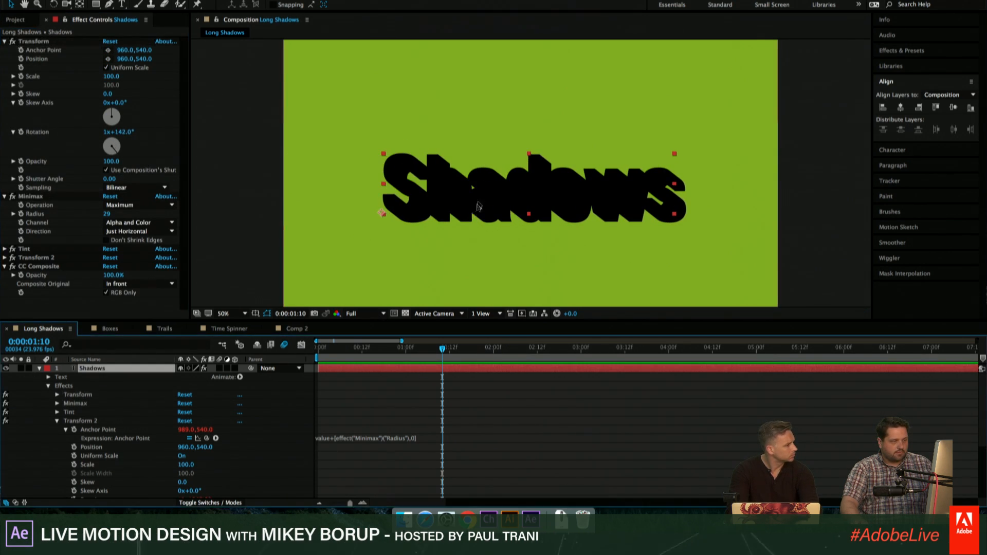
click(478, 206)
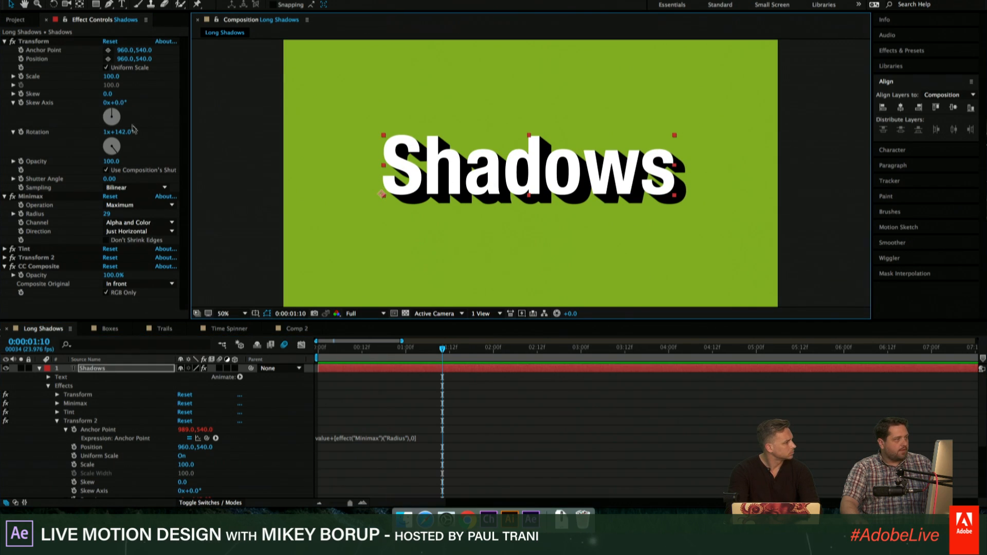
- Set the first Transform effect's Rotation to 1x+140° and the Minimax Radius to 522
drag(133, 129, 117, 129)
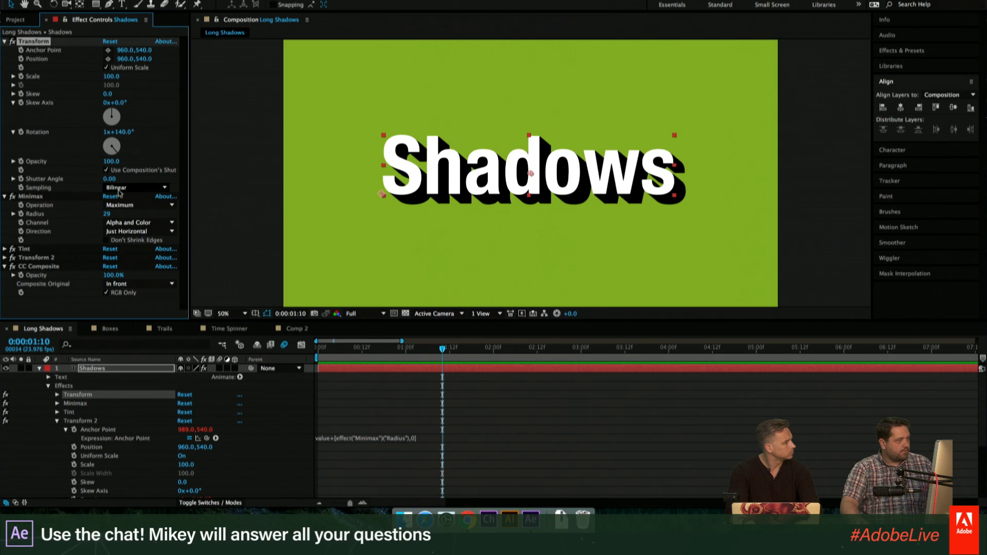
drag(107, 214, 375, 228)
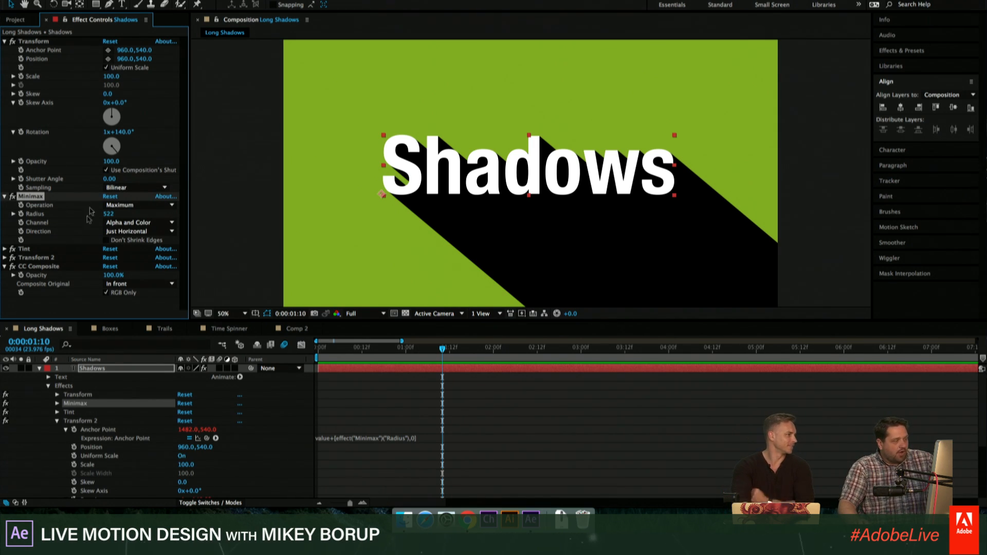
- Try lowering Transform 2's Opacity to 32 and undo the change
click(5, 258)
click(5, 258)
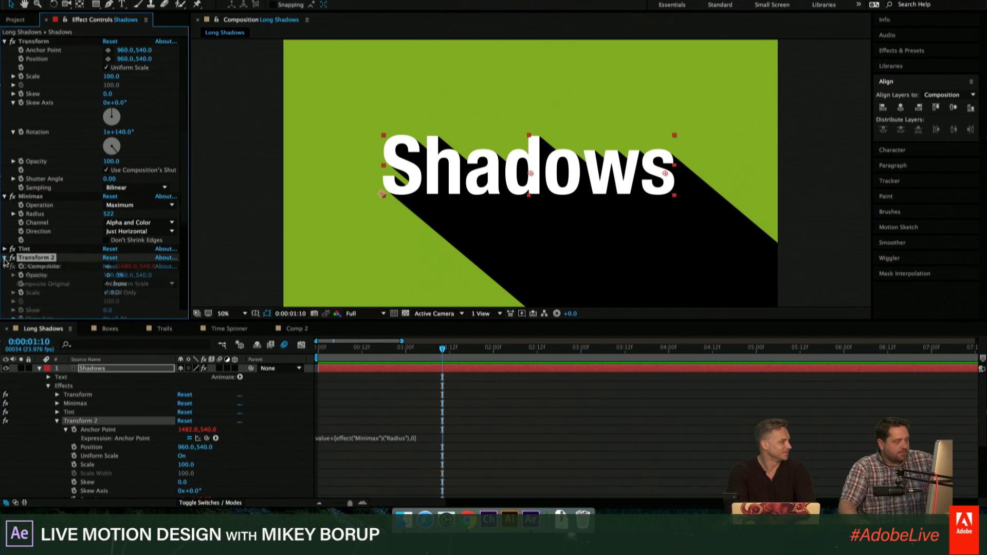
scroll(10, 252, down, 3)
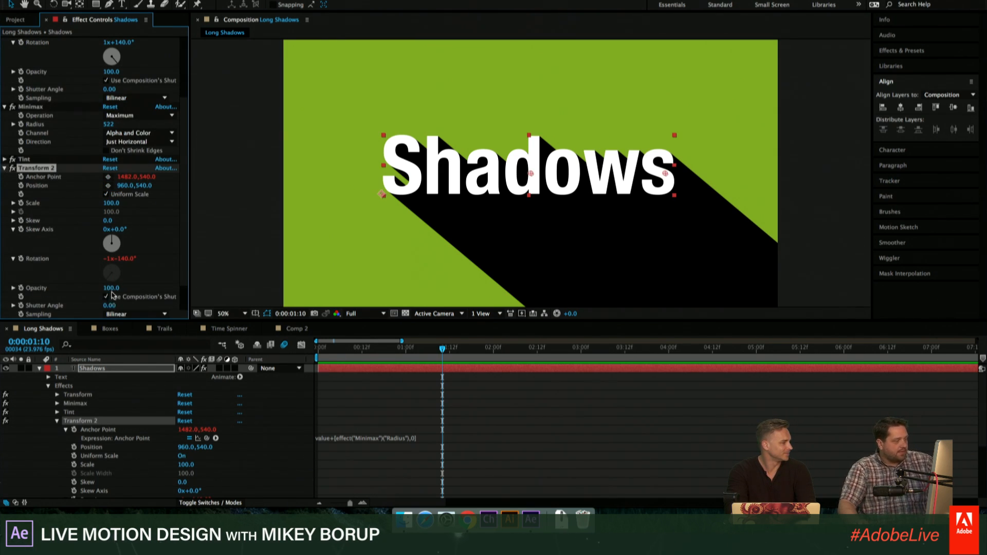
drag(110, 288, 94, 289)
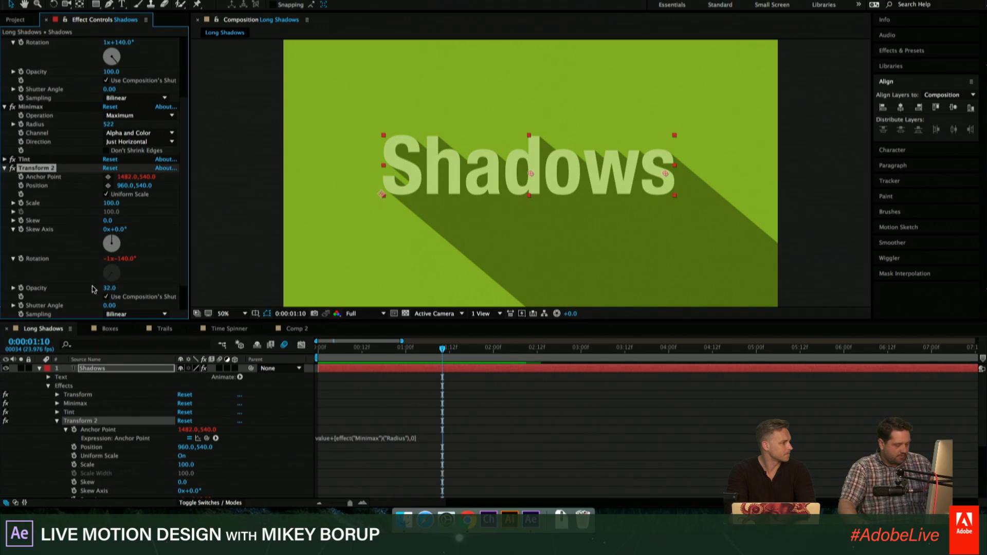
key(super+z)
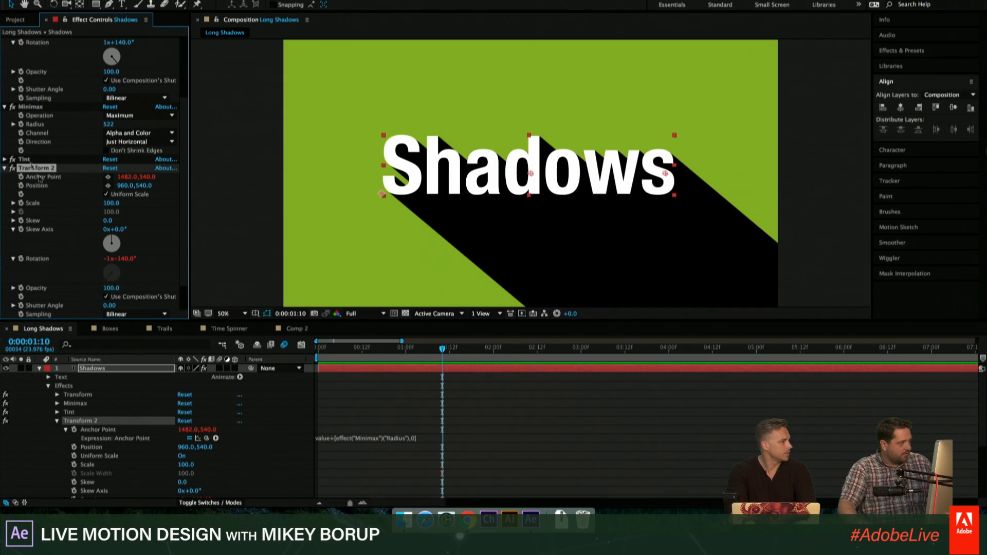
click(4, 168)
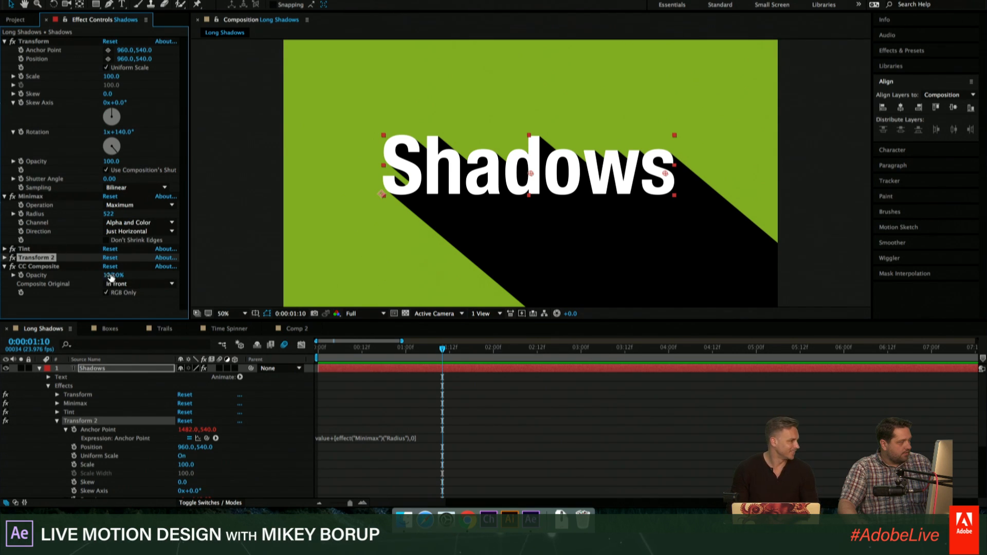
click(137, 266)
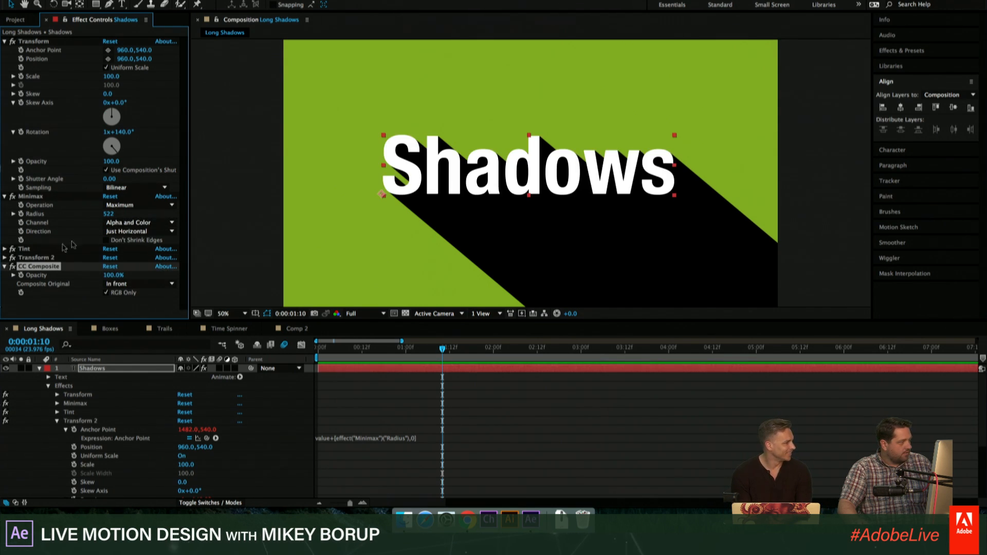
click(36, 258)
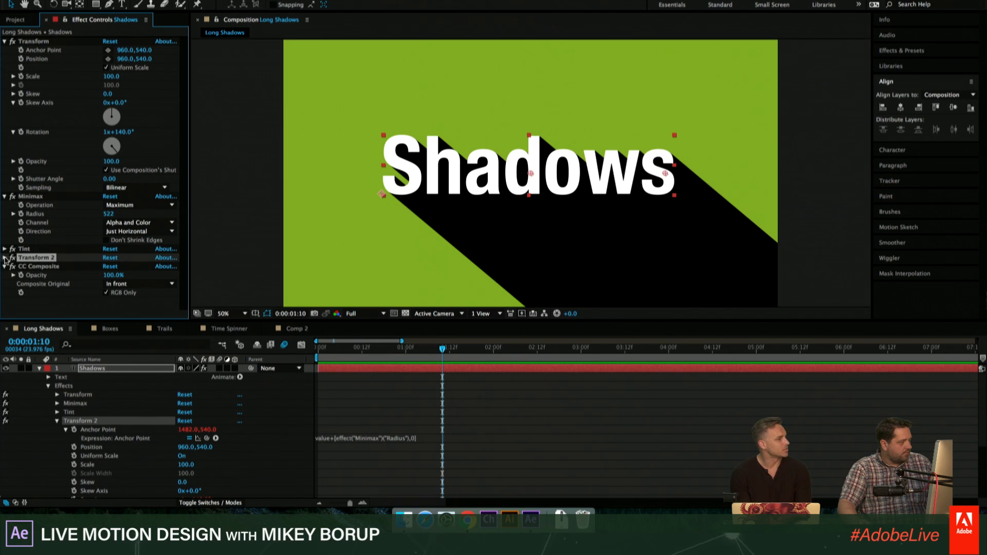
click(5, 258)
scroll(11, 259, down, 3)
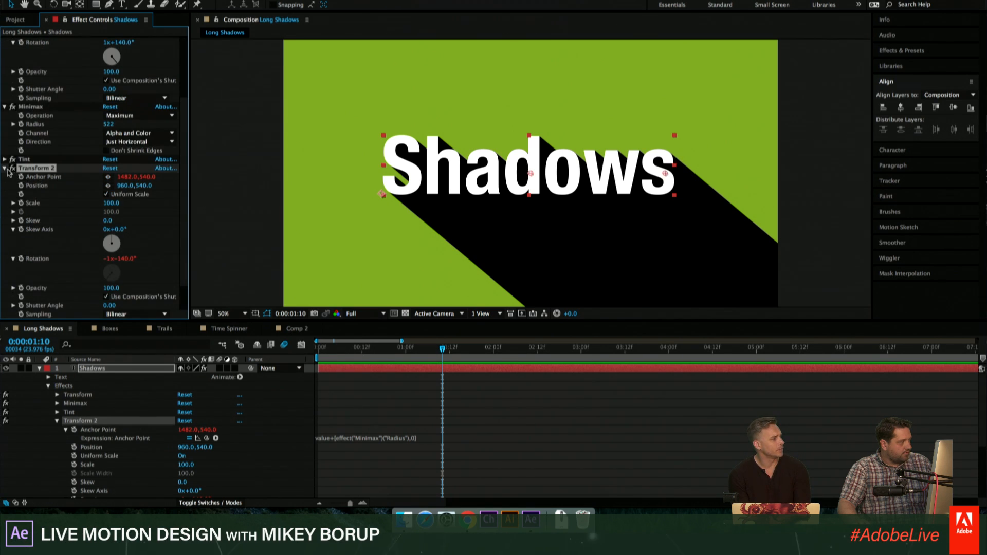
click(5, 168)
- Set the Tint effect's Map White To colour to pink FF74C6, leaving Map Black To unedited
click(5, 249)
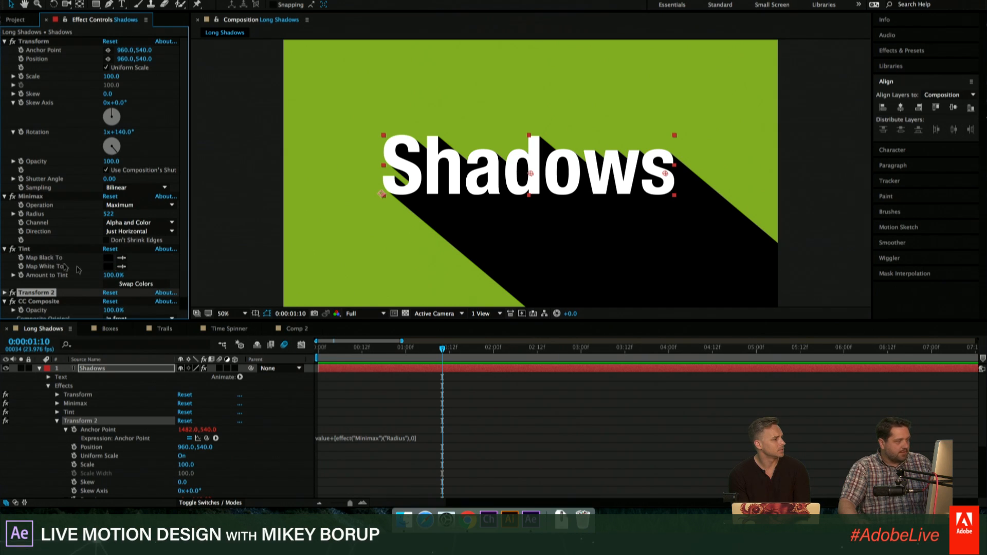
click(109, 258)
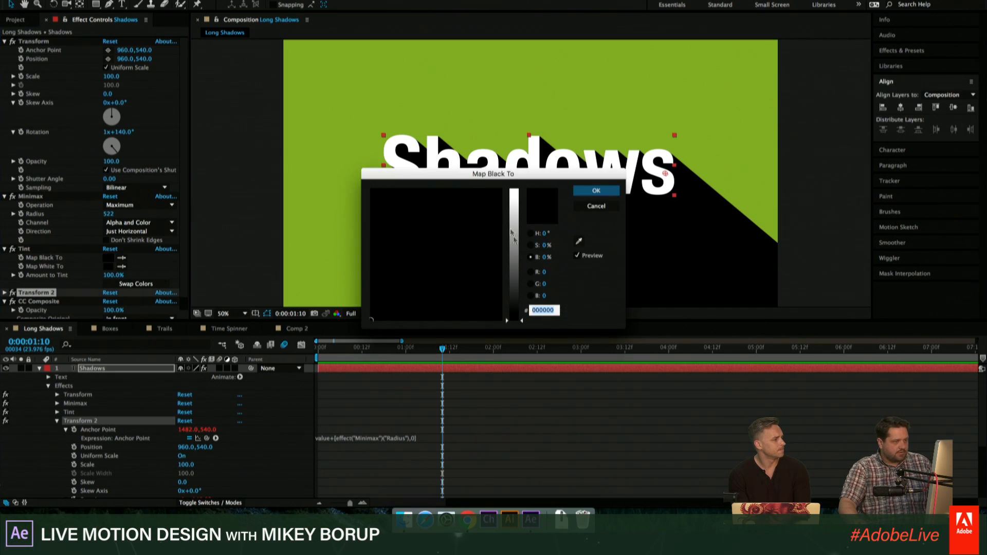
click(597, 206)
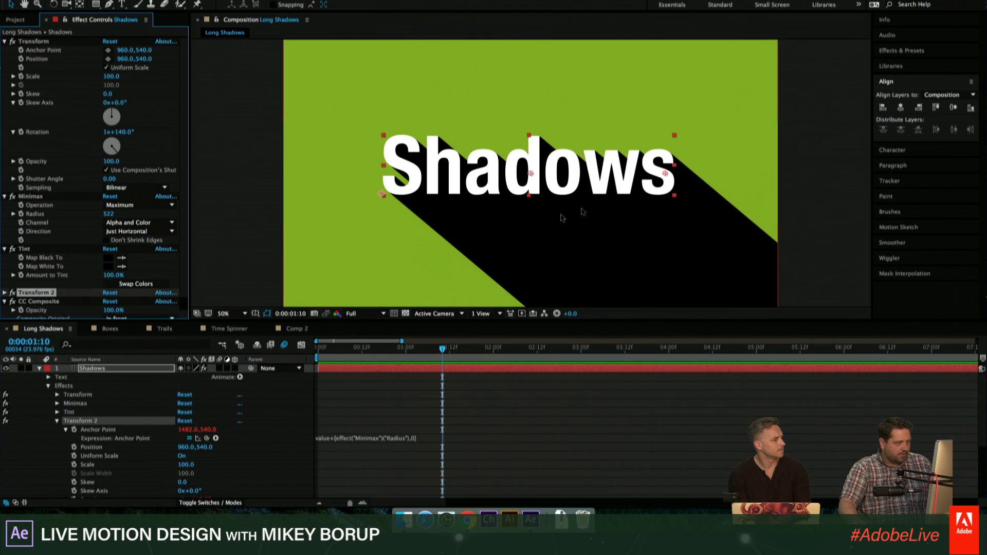
click(108, 266)
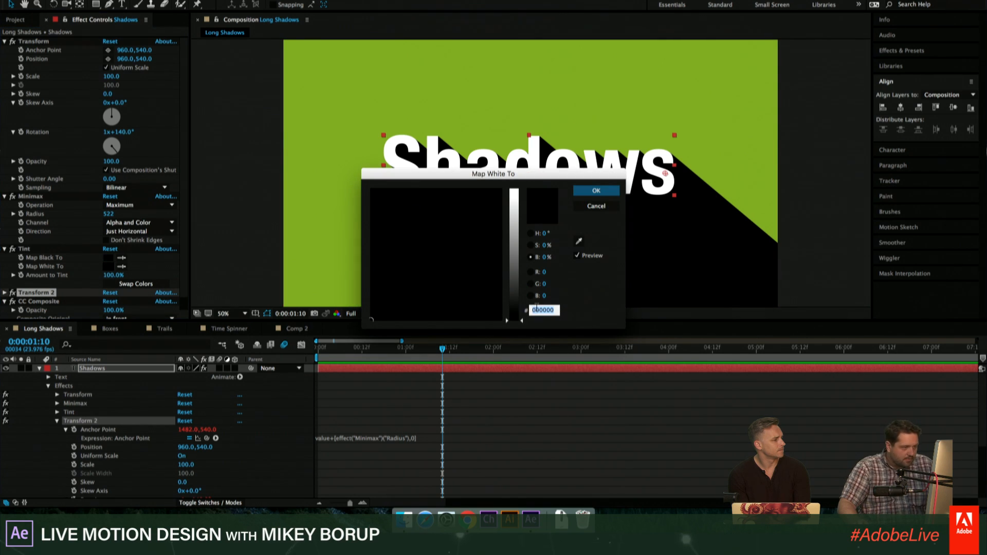
drag(556, 175, 555, 110)
drag(431, 172, 509, 131)
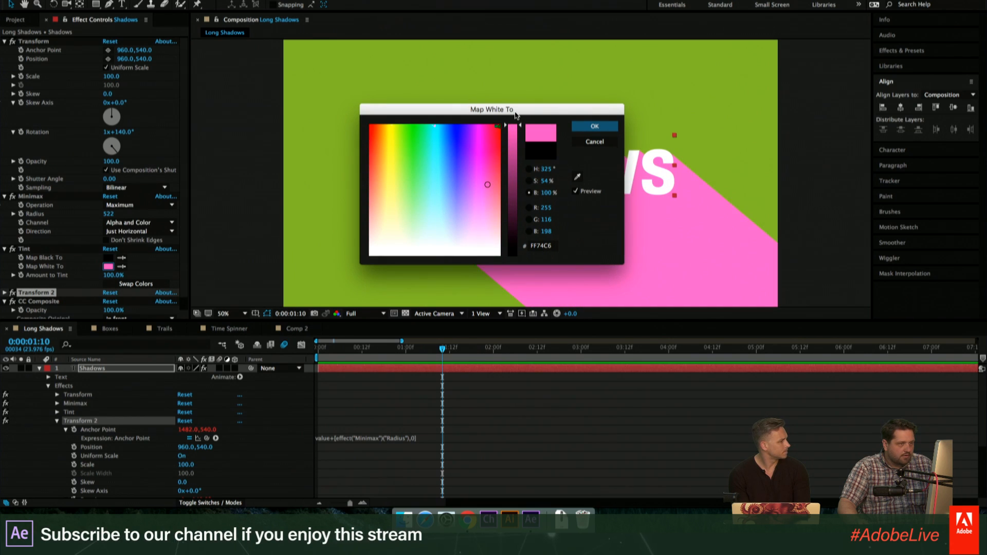
click(595, 127)
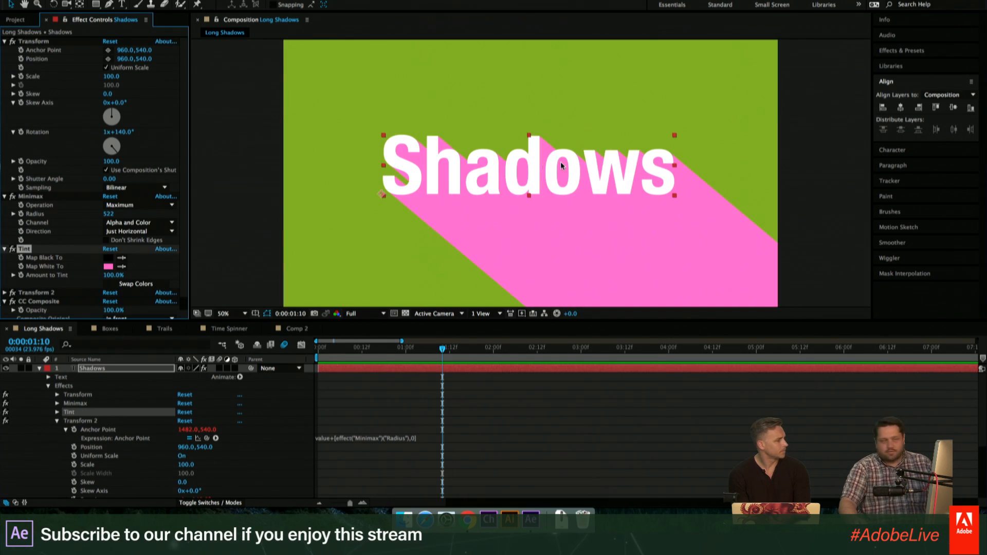
- Try adjusting the Tint effect's Amount to Tint and the Effect Opacity in its Compositing Options
click(57, 413)
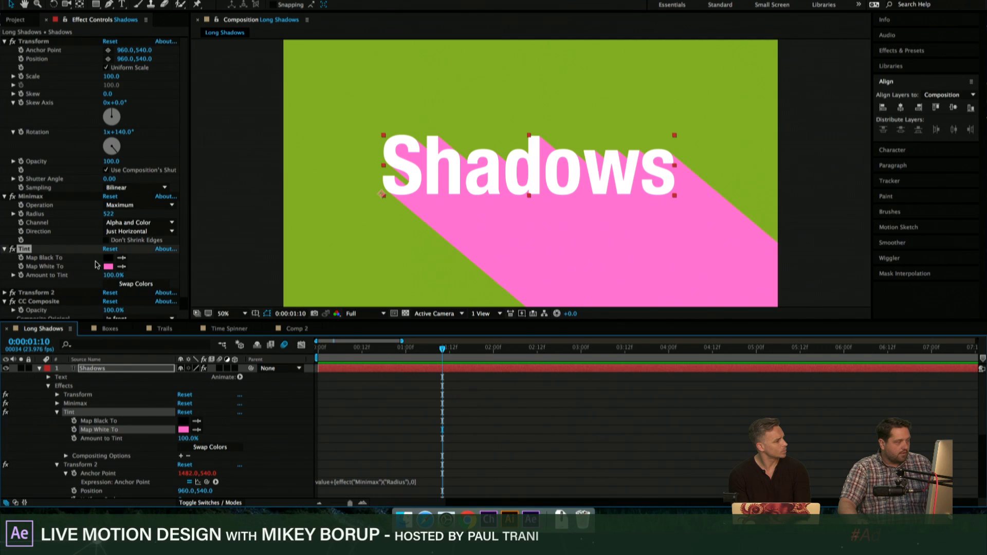
drag(113, 276, 174, 282)
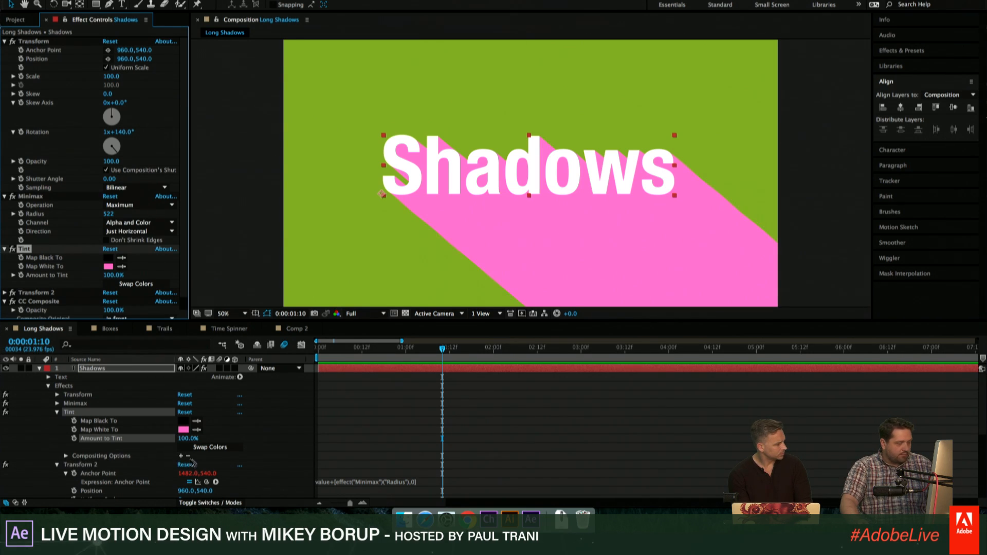
click(66, 457)
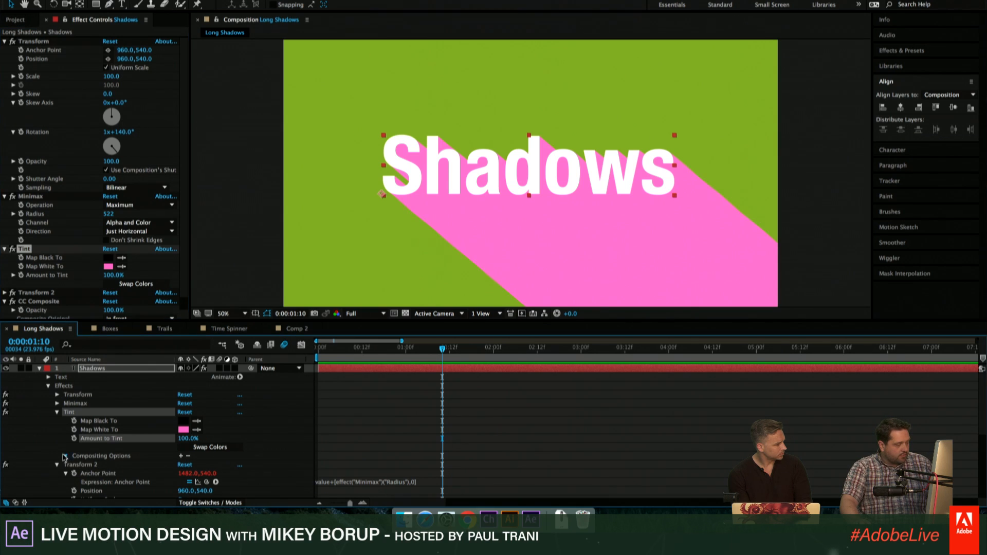
mouse_move(183, 467)
mouse_down()
mouse_move(134, 465)
mouse_move(194, 465)
mouse_up()
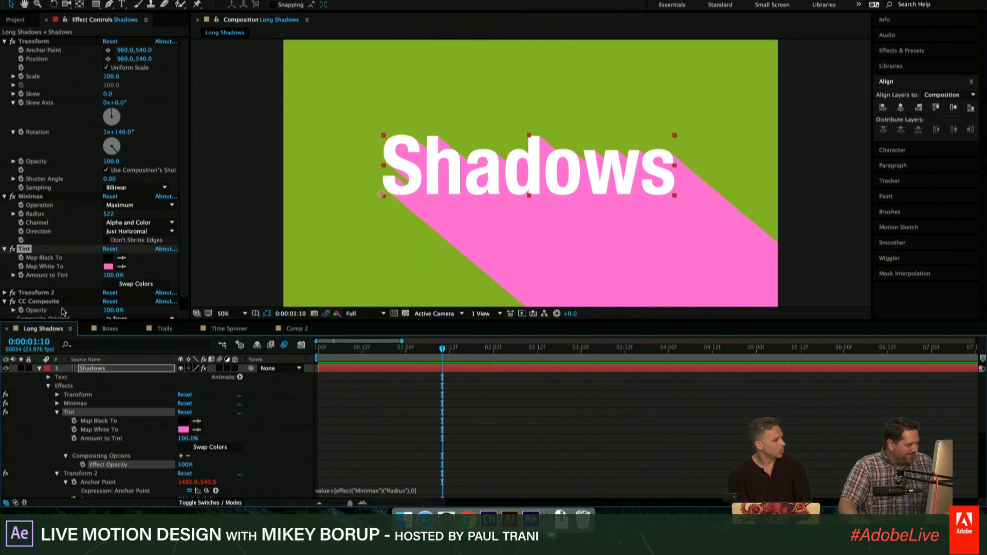
click(48, 386)
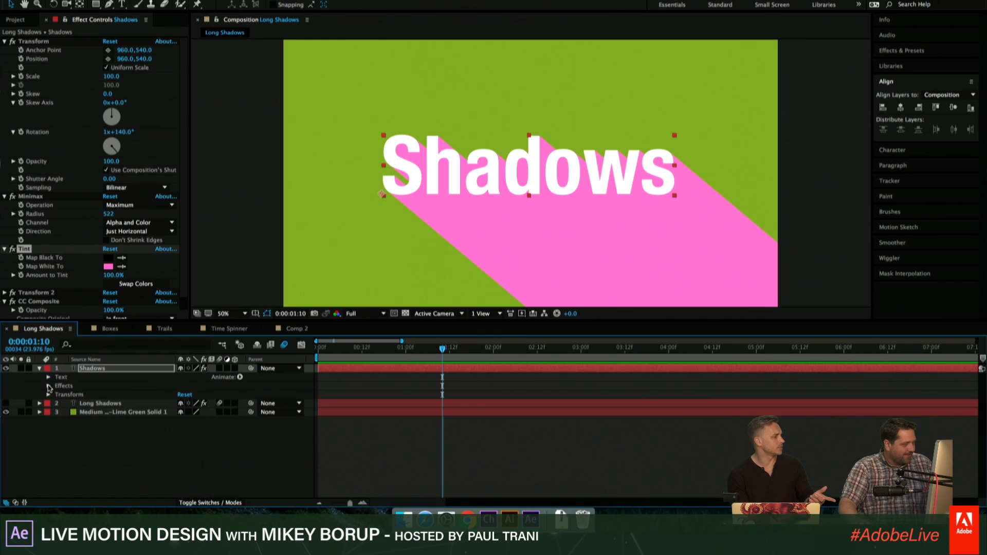
click(40, 368)
- Lower Transform 2's Opacity to 14 and move the Shadows text slightly higher in the composition
scroll(68, 223, down, 2)
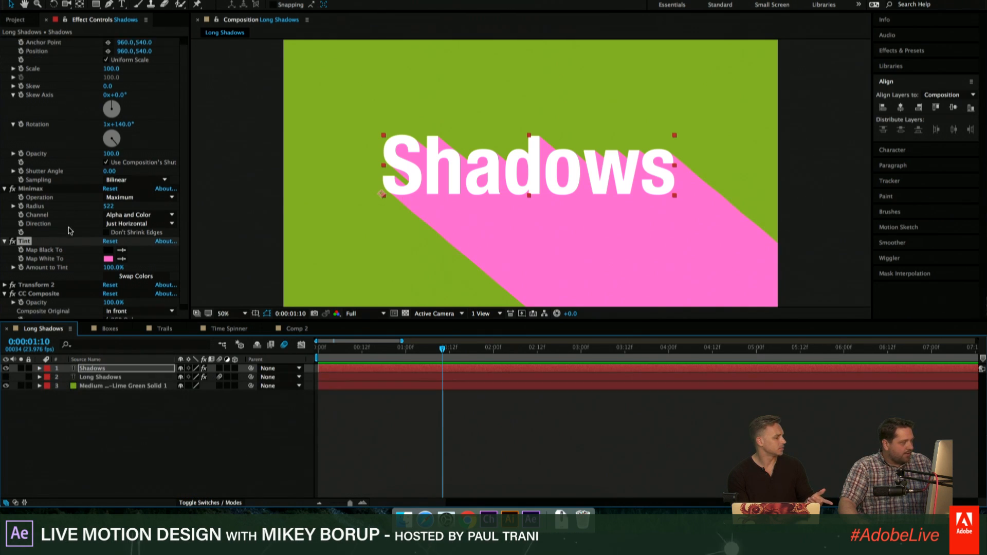
click(28, 280)
click(6, 280)
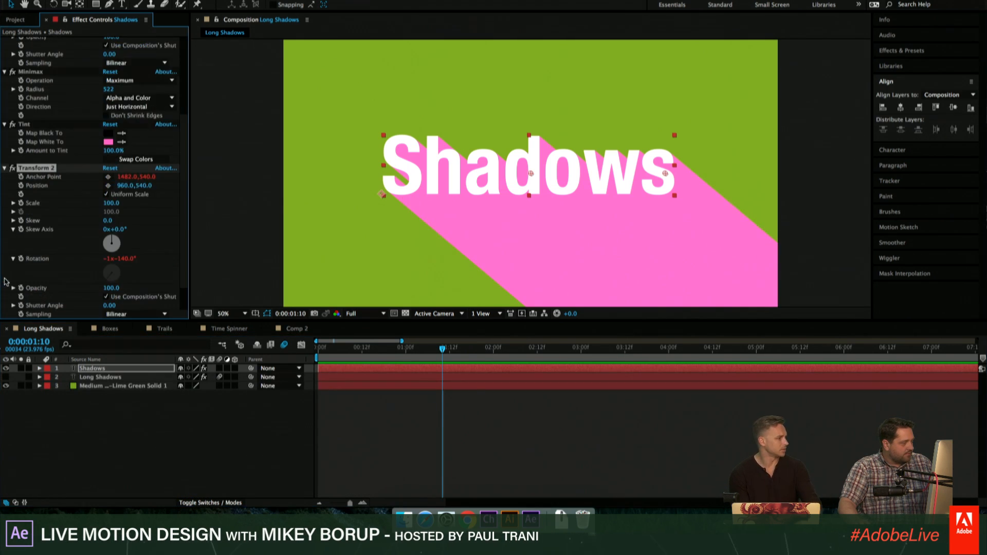
scroll(7, 281, down, 5)
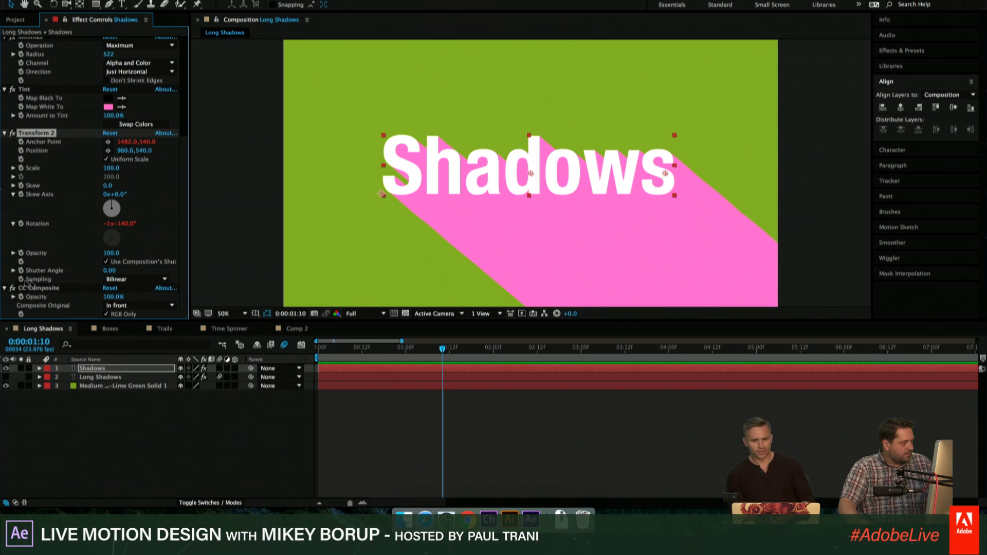
drag(111, 253, 66, 254)
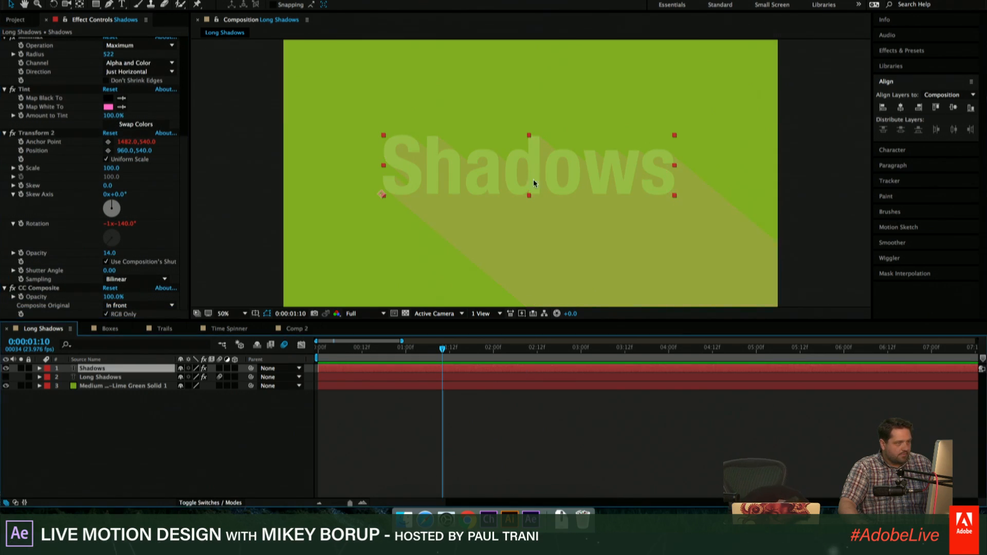
mouse_move(533, 184)
mouse_down()
mouse_move(518, 159)
mouse_move(530, 171)
mouse_up()
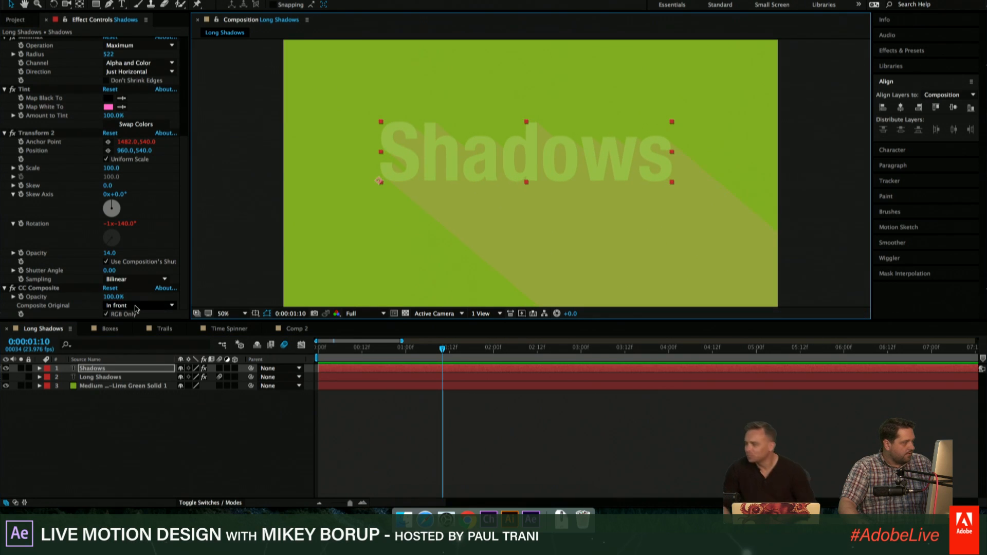
- Try CC Composite with RGB Only off, set Transform 2's Opacity to 100, and turn RGB Only back on
click(106, 314)
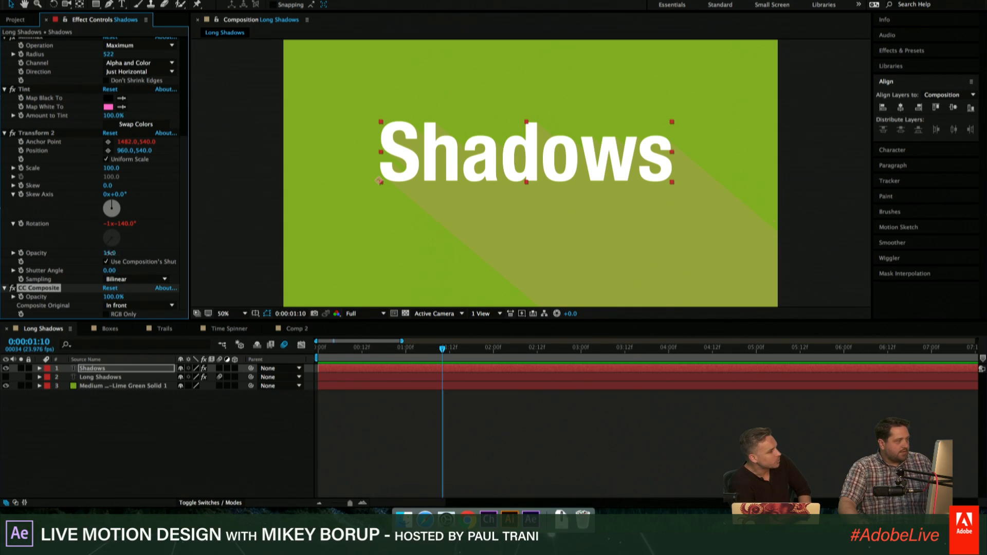
drag(109, 253, 172, 259)
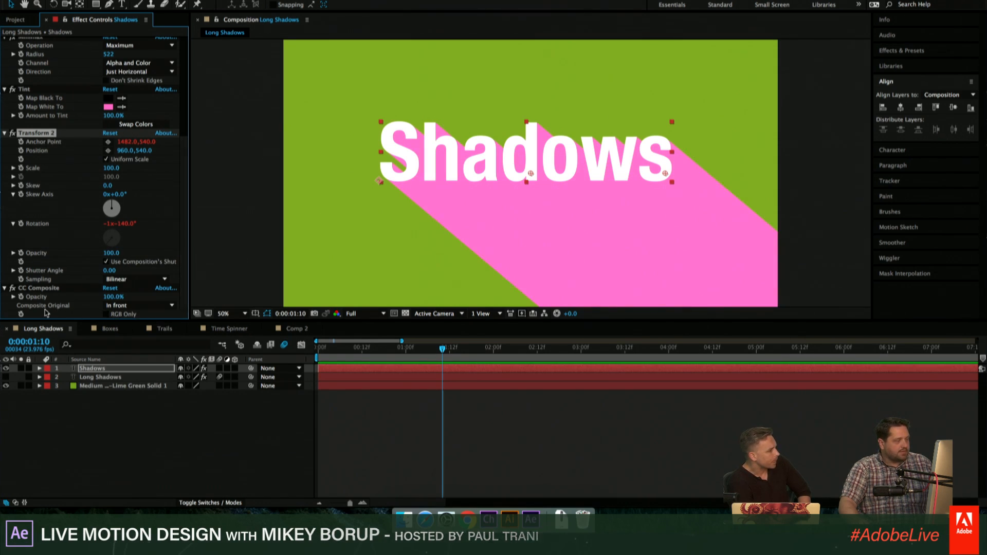
click(75, 315)
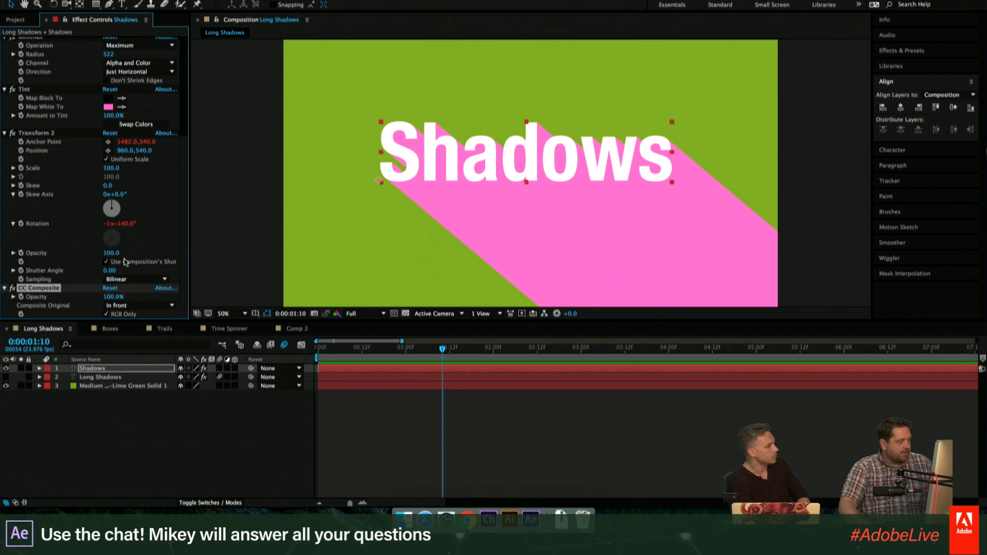
- Set Transform 2's Opacity to 43 and turn off RGB Only in CC Composite
drag(111, 253, 79, 252)
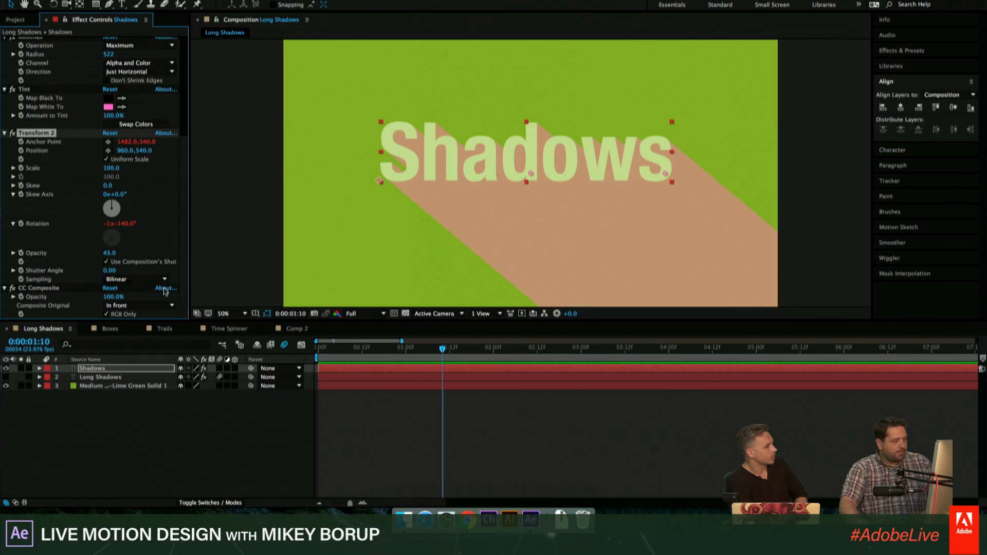
click(106, 314)
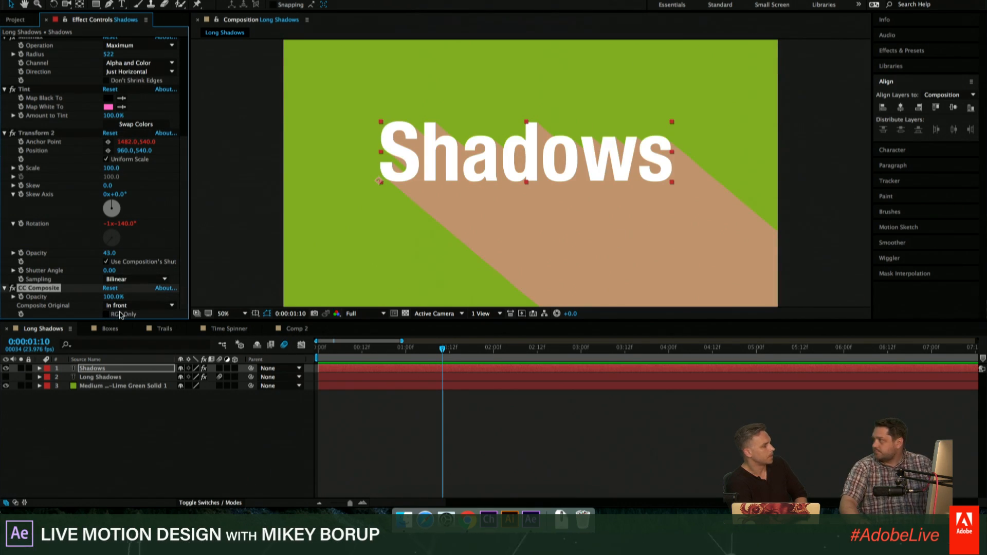
- Set the Tint effect's Map White To colour to black, 000000
click(108, 107)
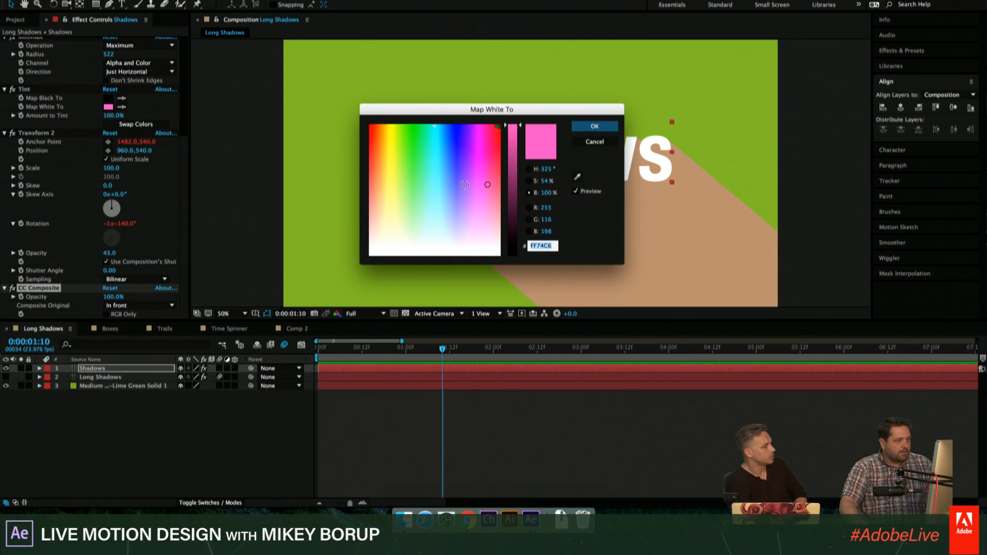
click(484, 127)
drag(513, 128, 521, 267)
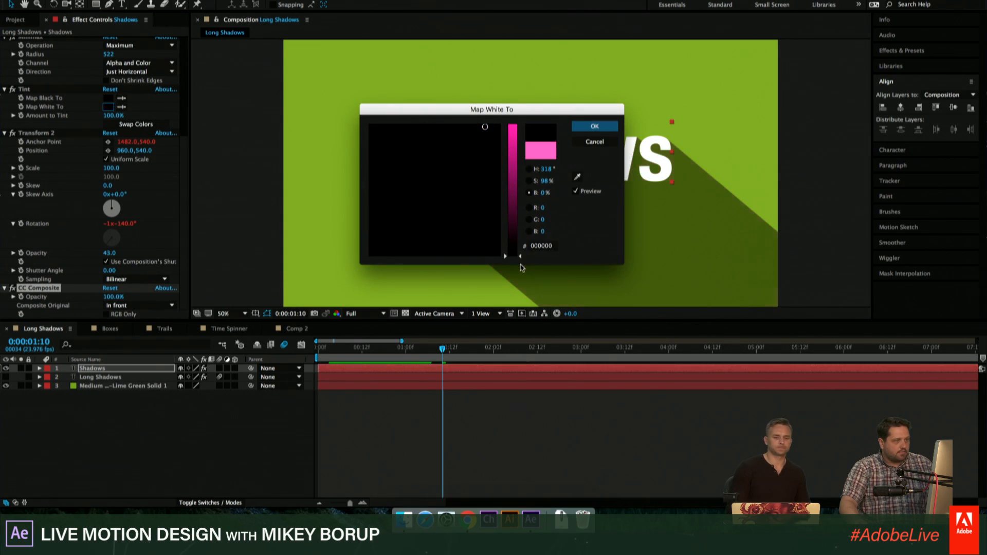
click(594, 126)
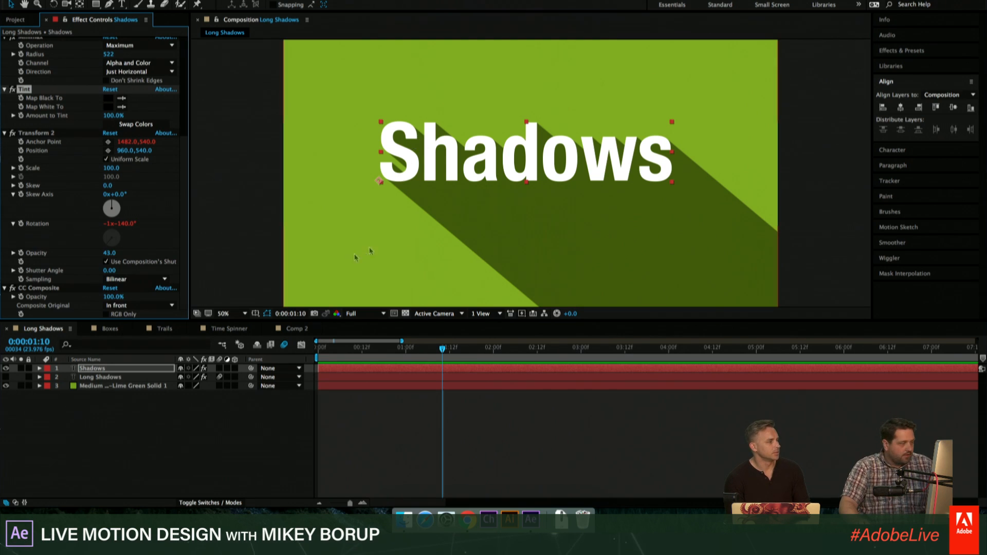
- Select the Shadows layer and collapse the settings of all five of its effects
click(416, 369)
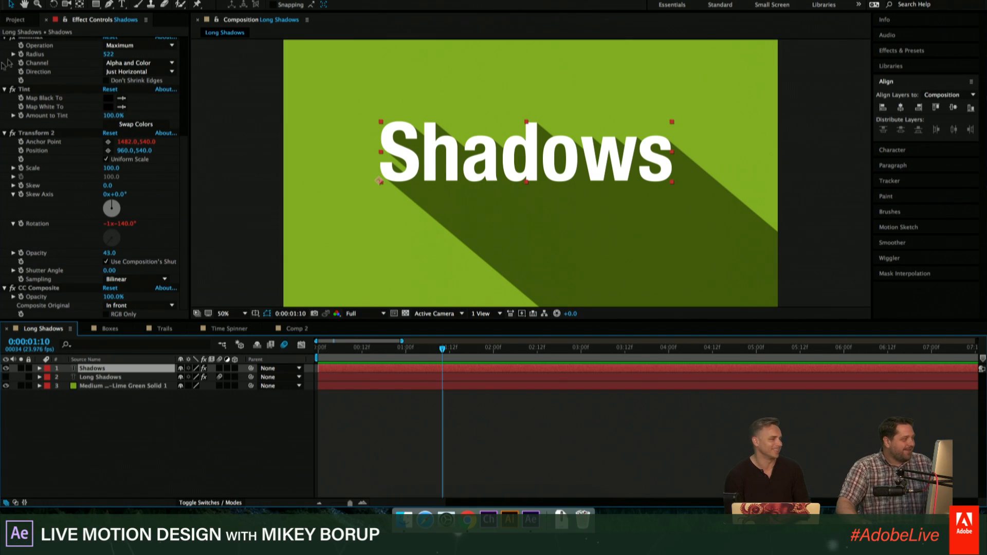
scroll(8, 63, up, 5)
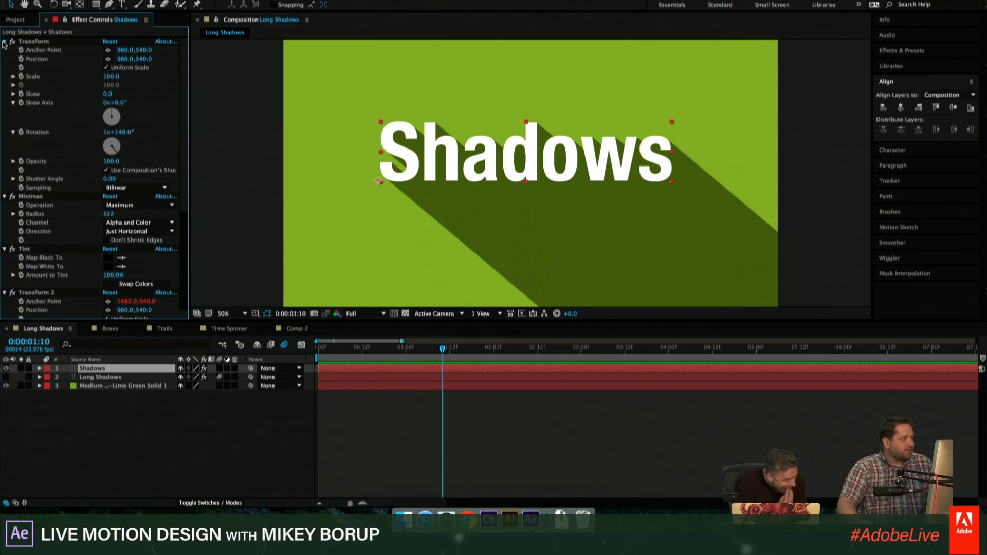
click(4, 41)
click(5, 50)
click(4, 59)
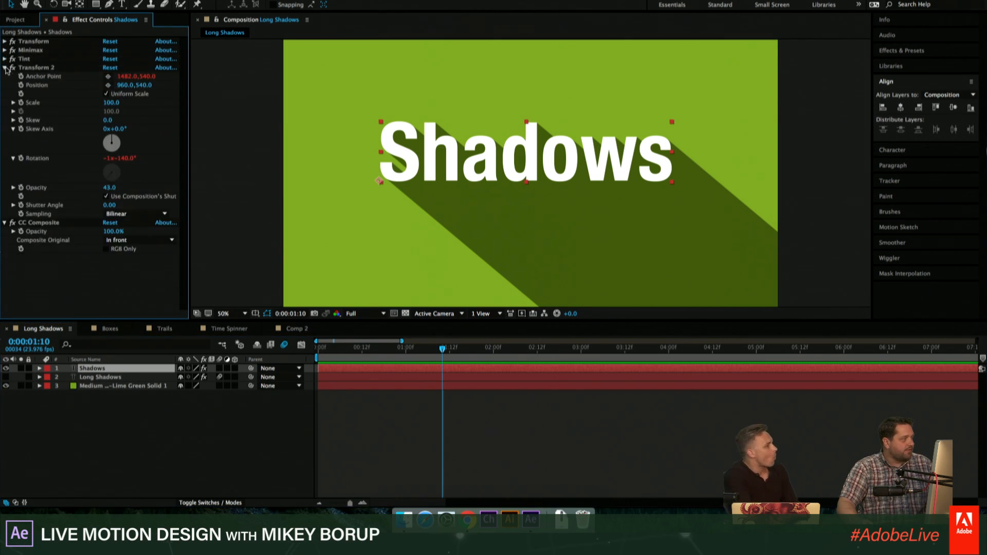
click(5, 67)
click(4, 76)
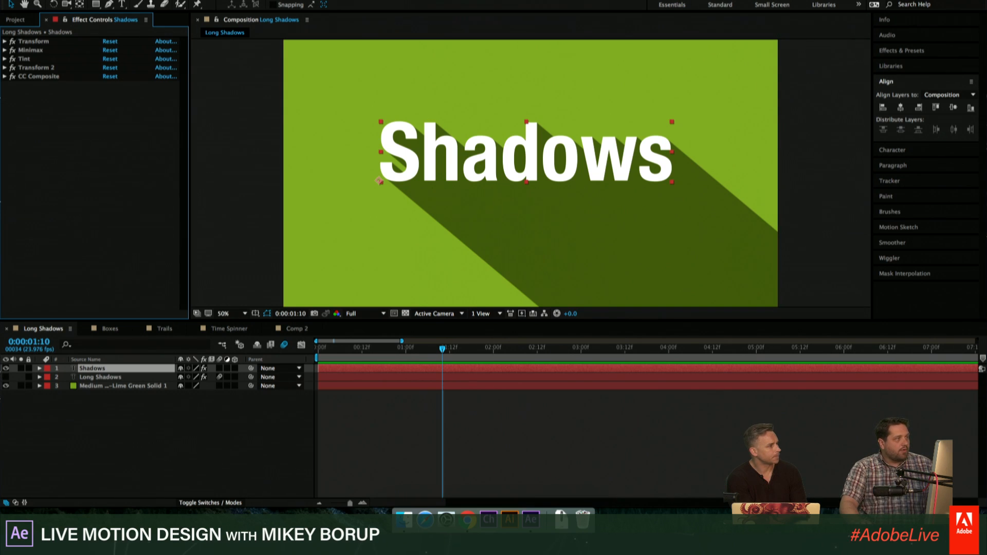
- Add an Angle Control expression control to the Shadows layer and try out its Angle value
click(224, 0)
mouse_move(267, 102)
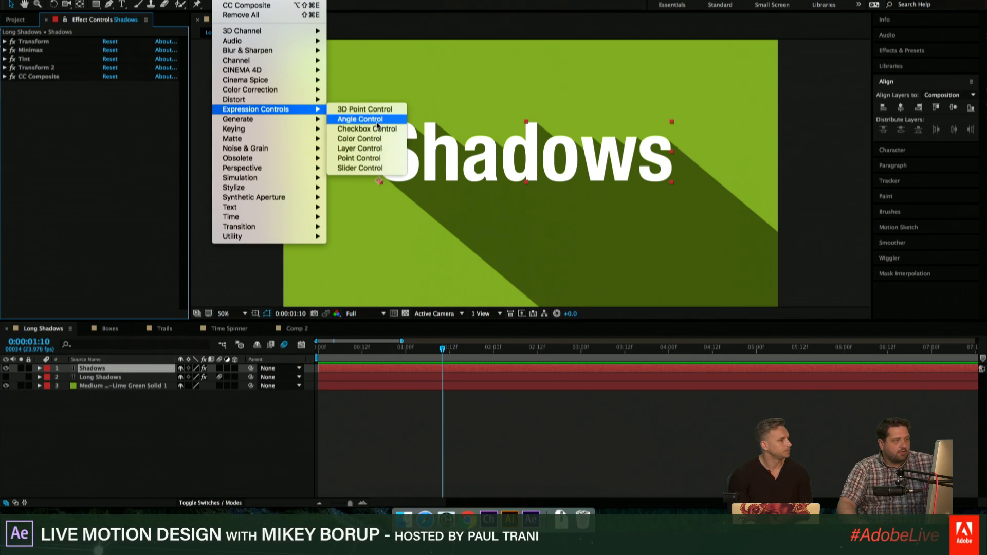
click(359, 119)
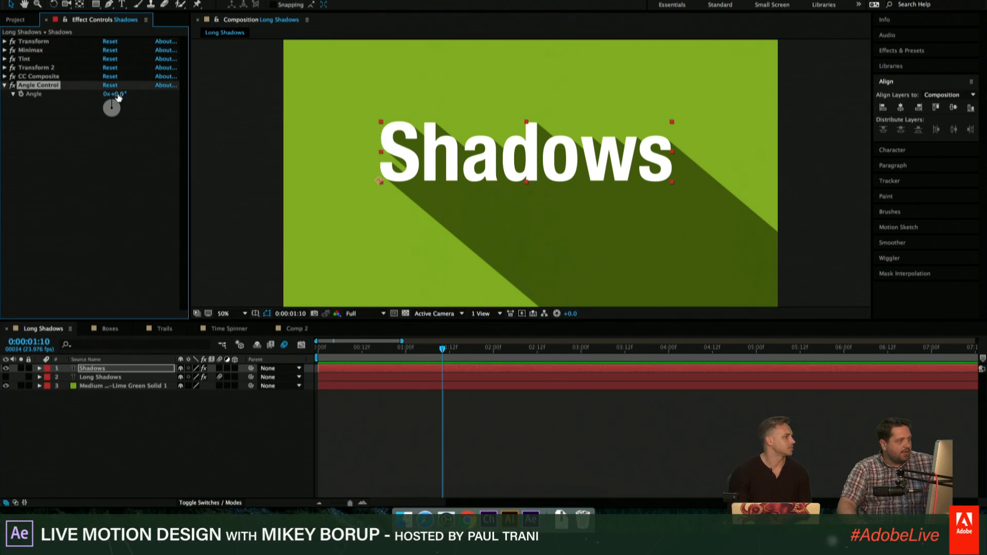
drag(118, 97, 156, 105)
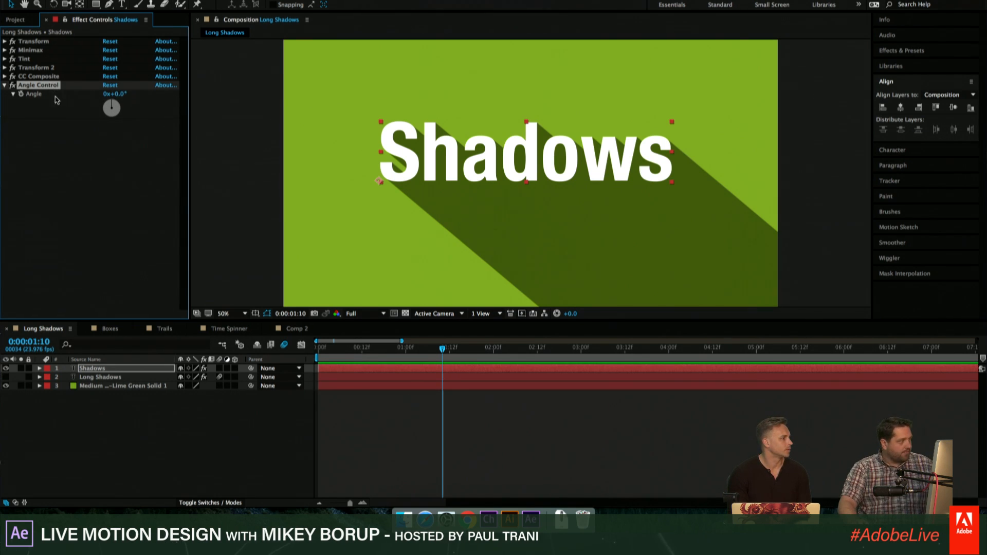
- Move Angle Control to the start of the Shadows layer's effect stack and shift the text slightly down and right in the composition
drag(45, 85, 59, 44)
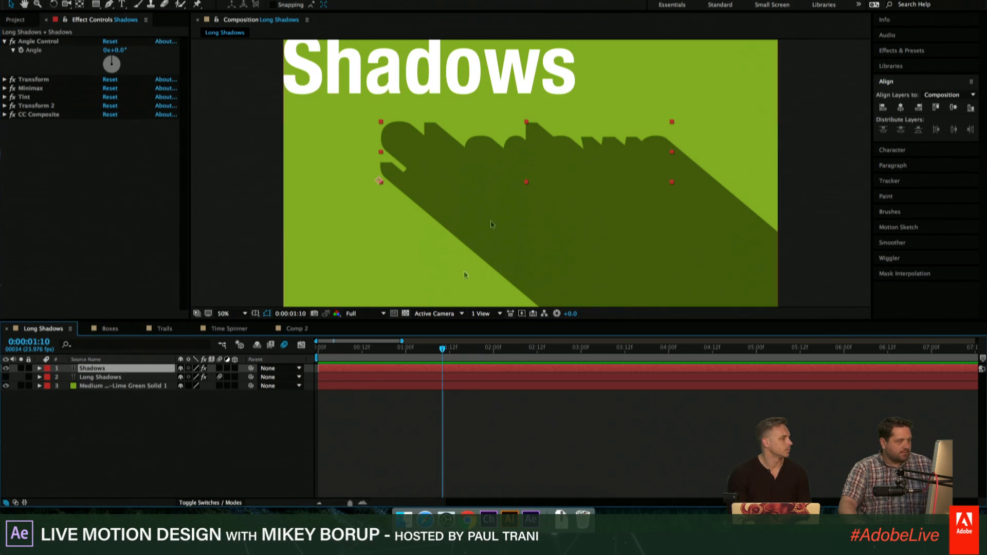
drag(515, 168, 522, 181)
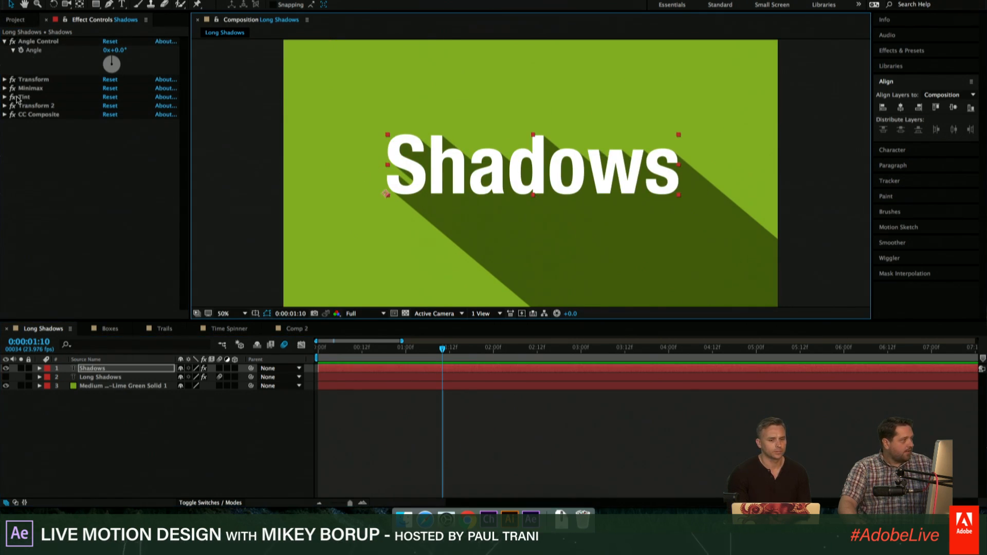
- Link the Transform effect's Rotation to the Angle Control's Angle with an expression, and set the Angle to 49°
click(5, 80)
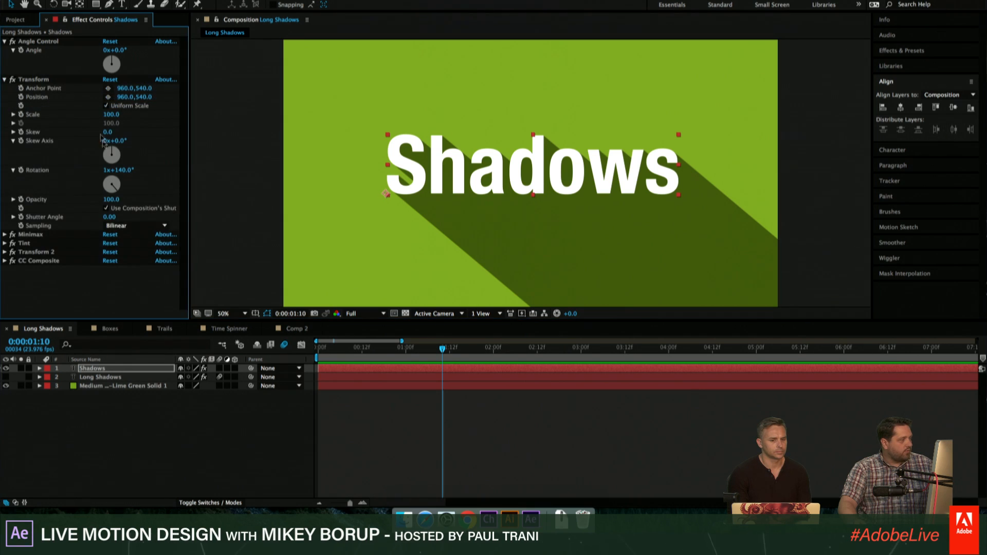
alt+click(21, 170)
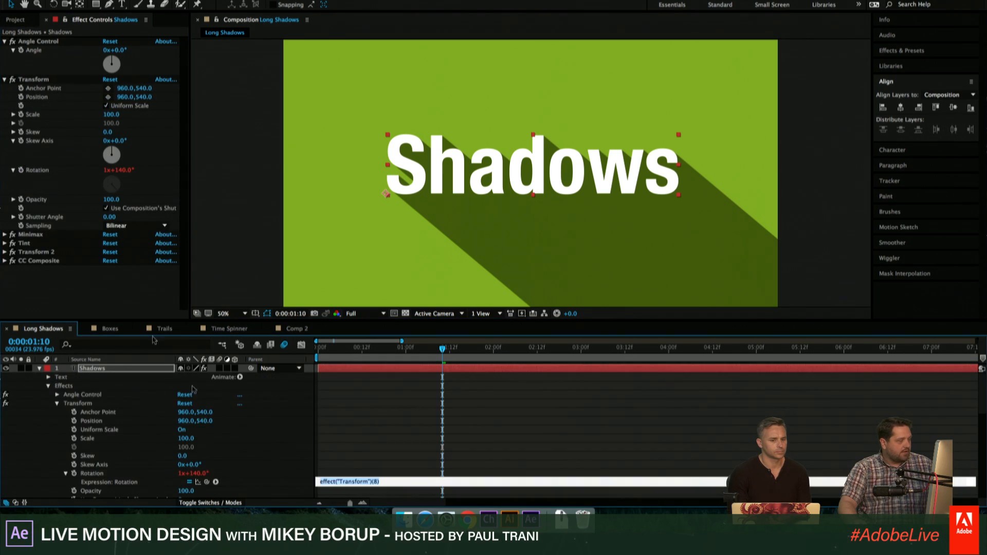
drag(206, 482, 41, 61)
click(363, 441)
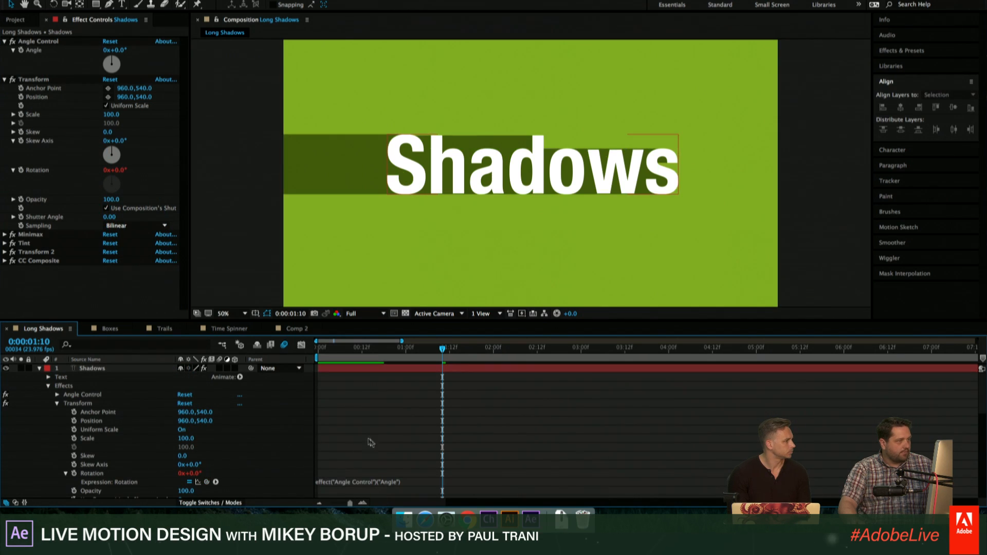
drag(115, 53, 153, 60)
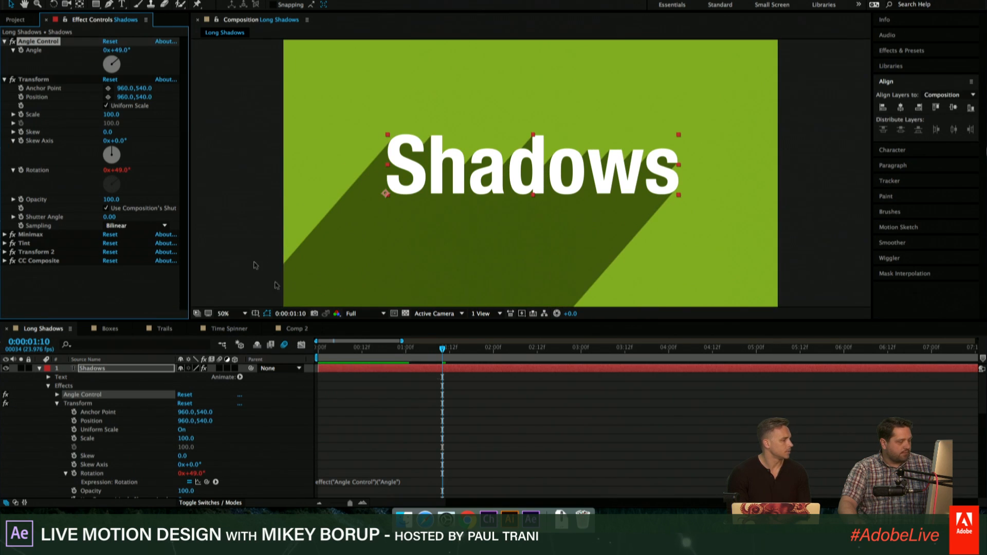
- Negate the Transform Rotation expression and add 180 so it reads -effect("Angle Control")("Angle")+180
click(411, 482)
key(Home)
text(-)
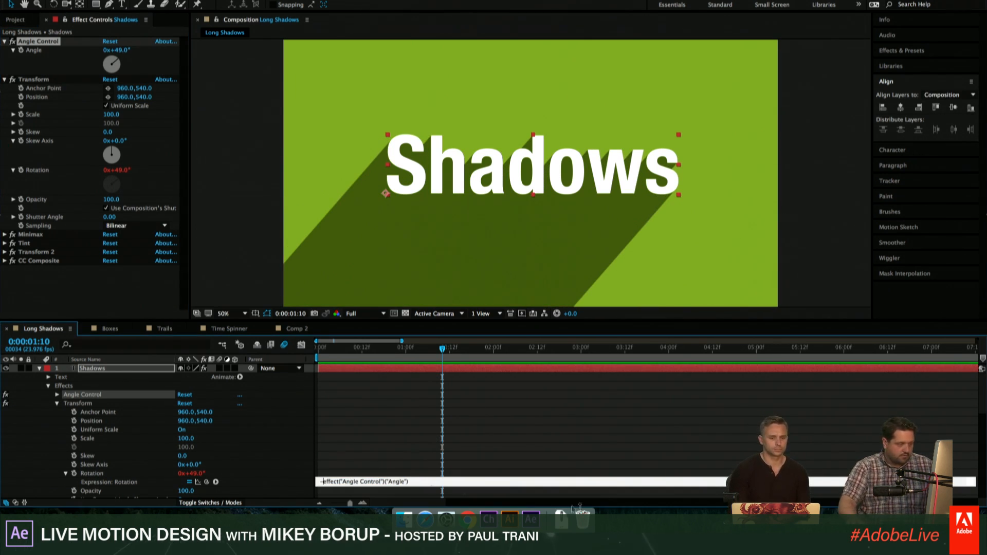
click(550, 469)
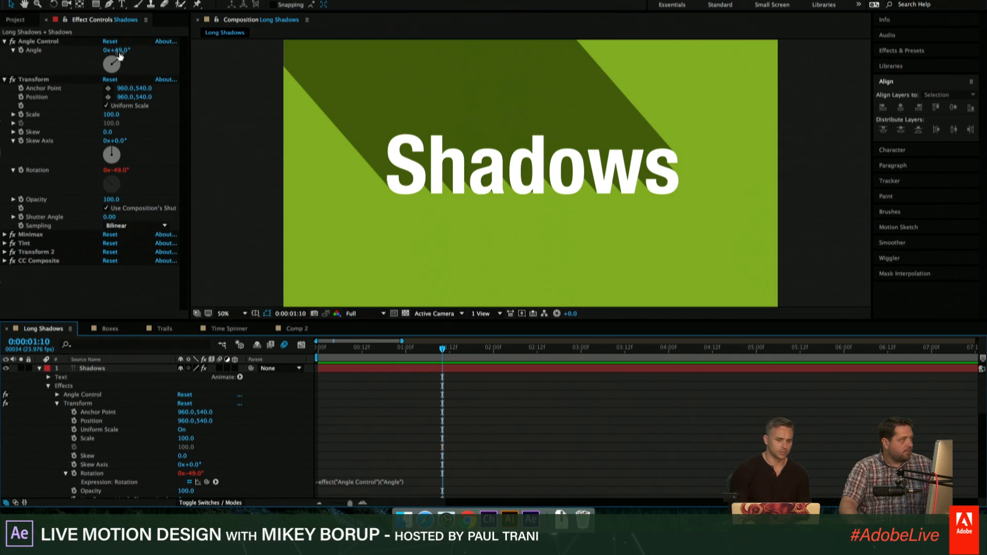
click(431, 482)
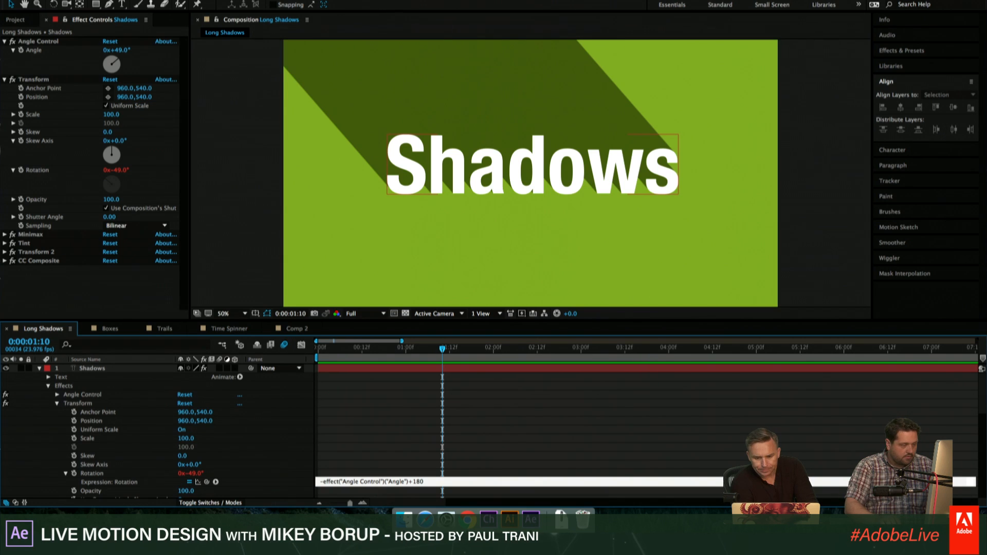
key(KP_Enter)
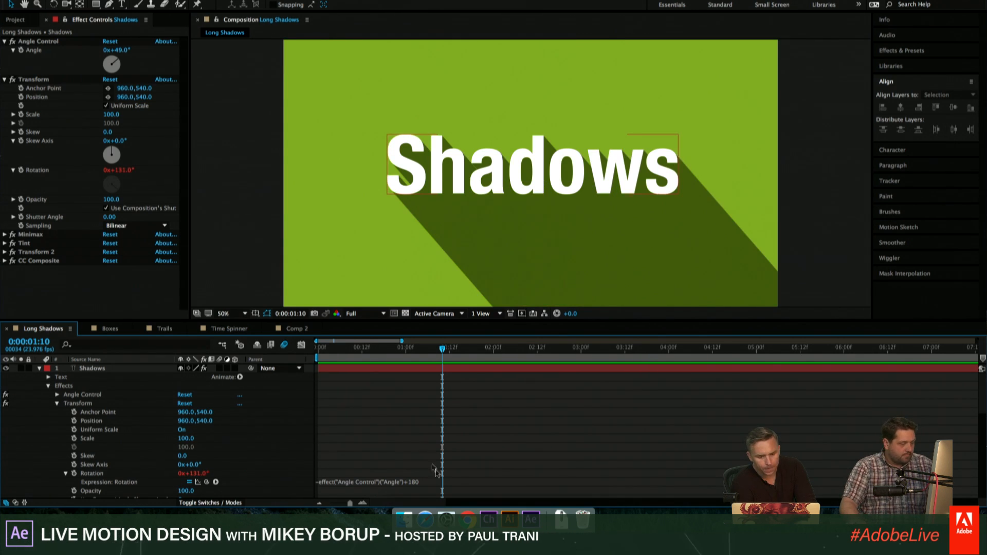
- Change the offset in the Rotation expression to +90 and set the Angle Control's Angle to 299°
click(436, 482)
key(BackSpace)
key(BackSpace)
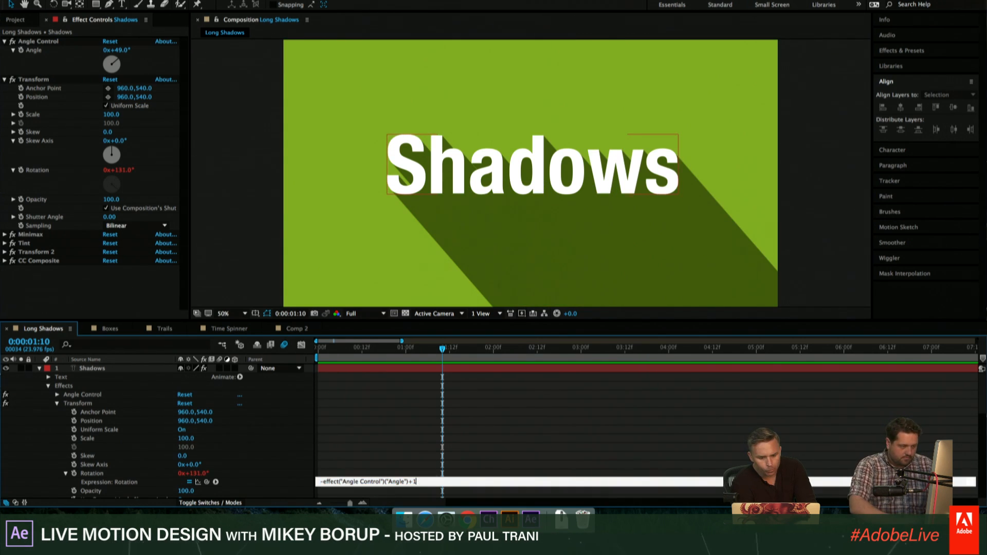
key(BackSpace)
text(90)
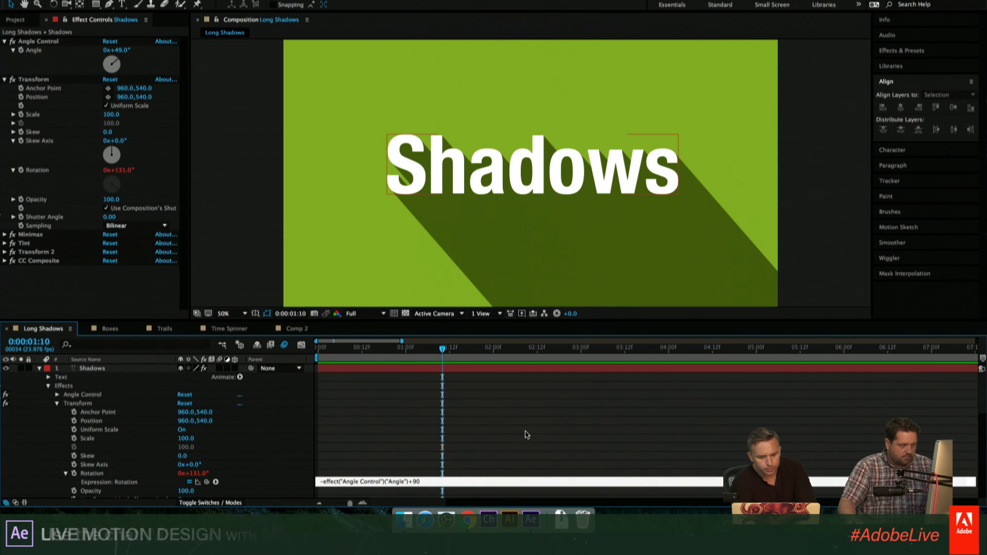
key(KP_Enter)
drag(123, 53, 273, 74)
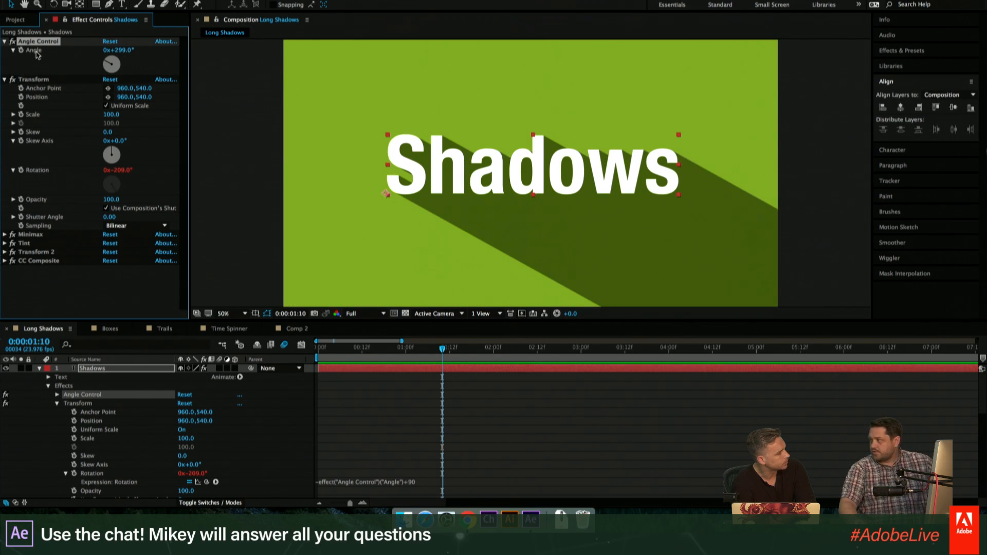
- Collapse the Transform effect, add a Slider Control to the Shadows layer and place it directly below Angle Control
click(4, 79)
click(222, 2)
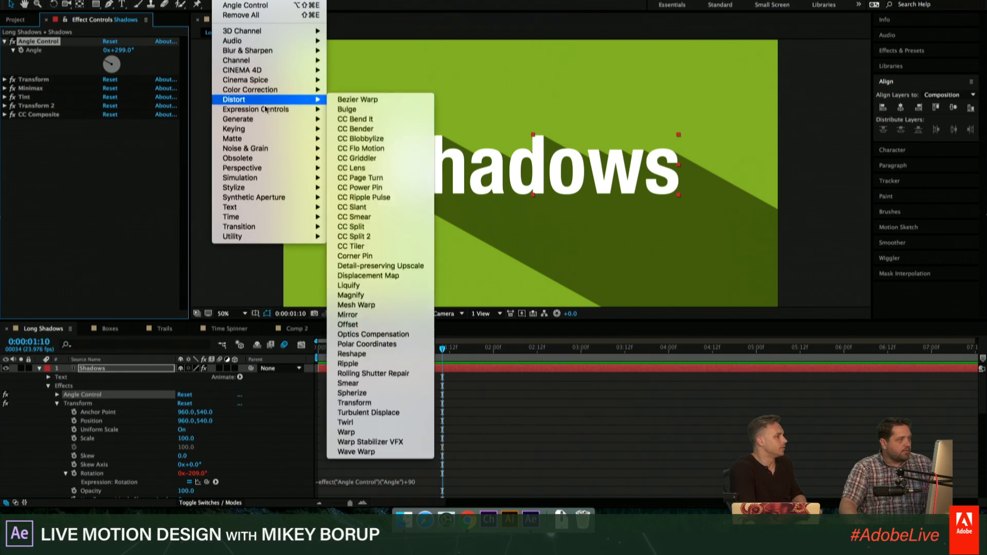
mouse_move(265, 109)
click(359, 168)
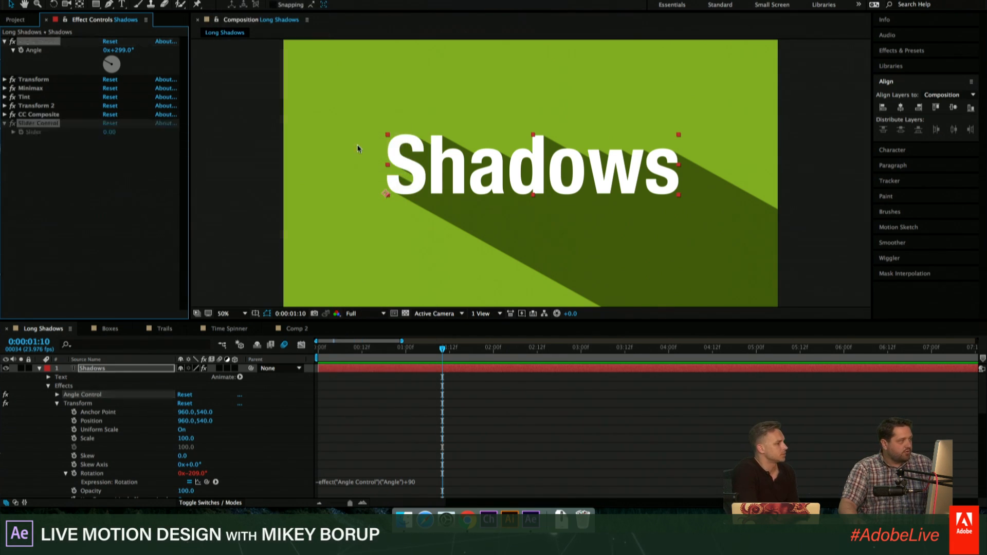
drag(39, 123, 39, 83)
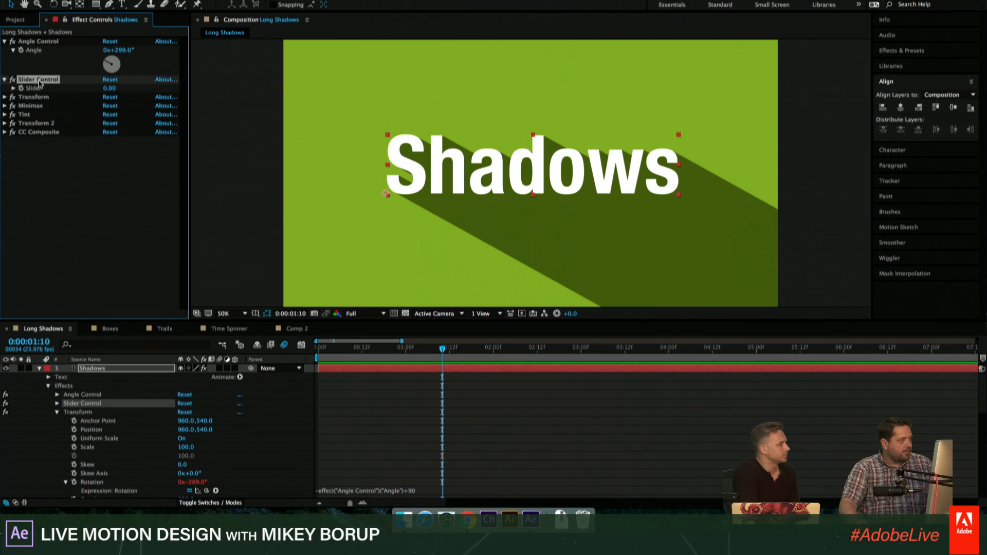
- Link Minimax's Radius to the Slider Control with an expression, then set the Slider to 417 and the Angle to 307°
click(5, 106)
alt+click(21, 124)
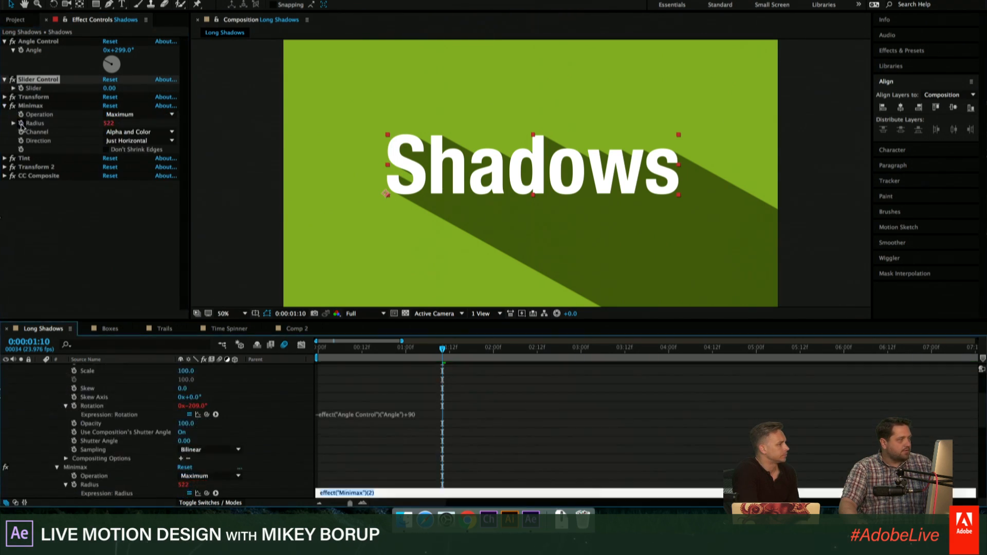
drag(207, 494, 40, 88)
click(85, 253)
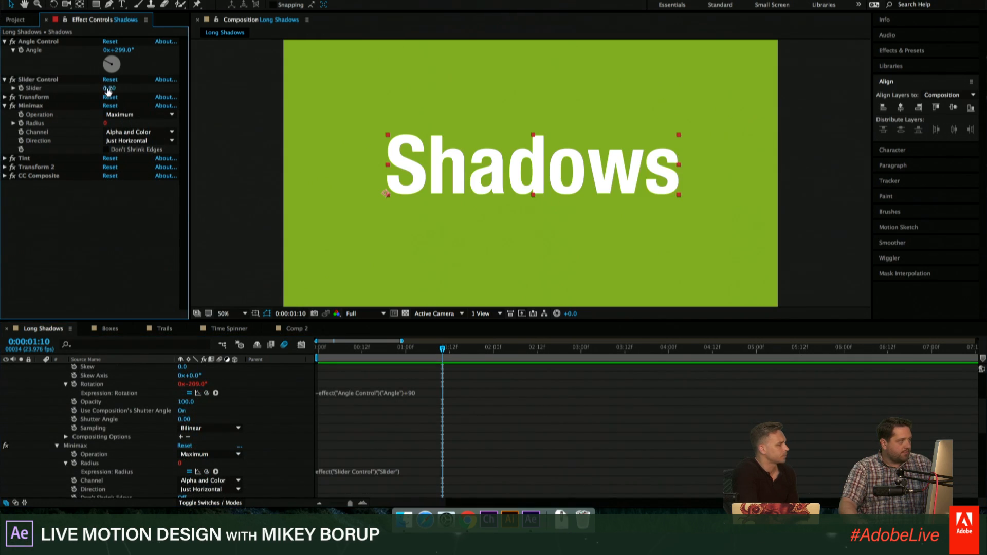
drag(109, 88, 368, 96)
mouse_move(119, 50)
mouse_down()
mouse_move(154, 53)
mouse_move(124, 50)
mouse_up()
- Add a Color Control to the Shadows layer and place it directly below Slider Control
click(224, 1)
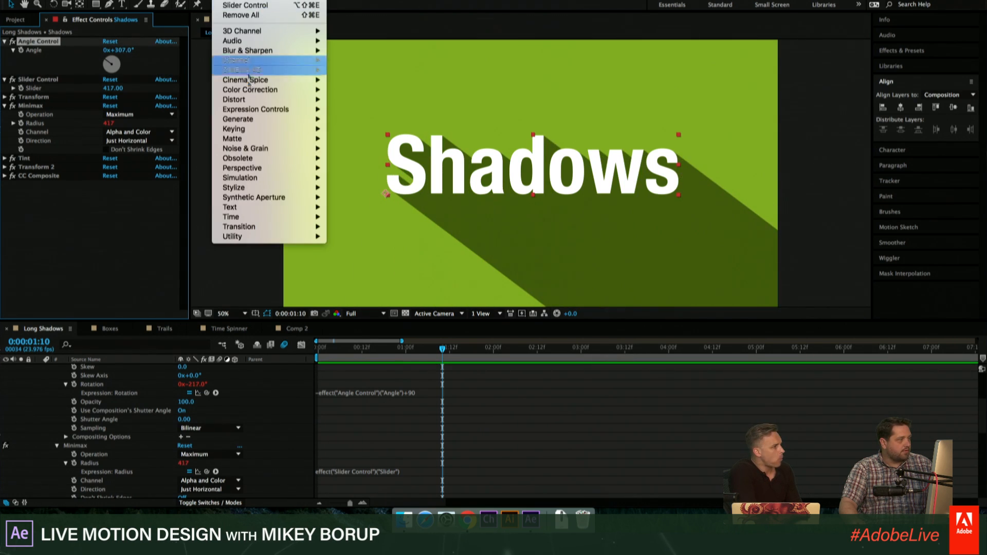
mouse_move(253, 90)
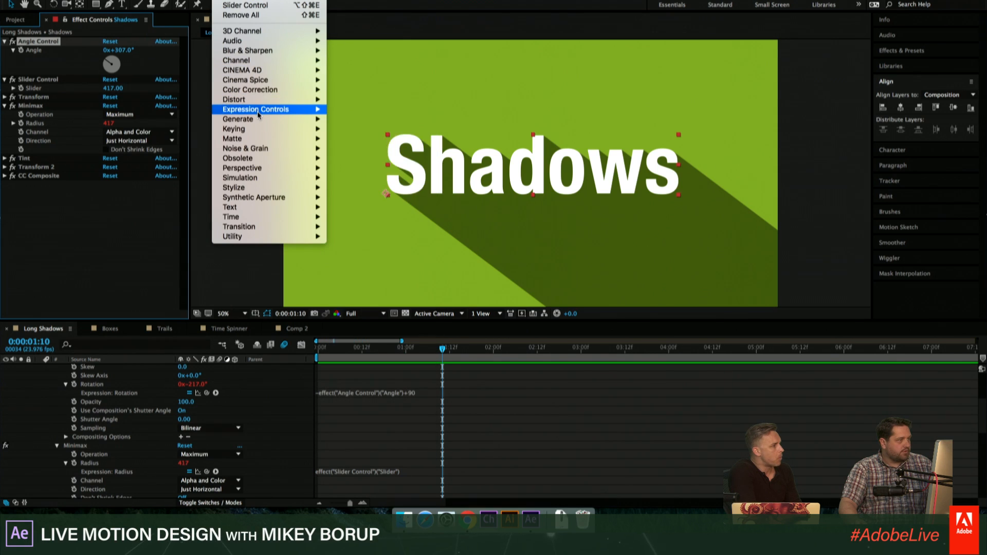
mouse_move(257, 112)
click(359, 138)
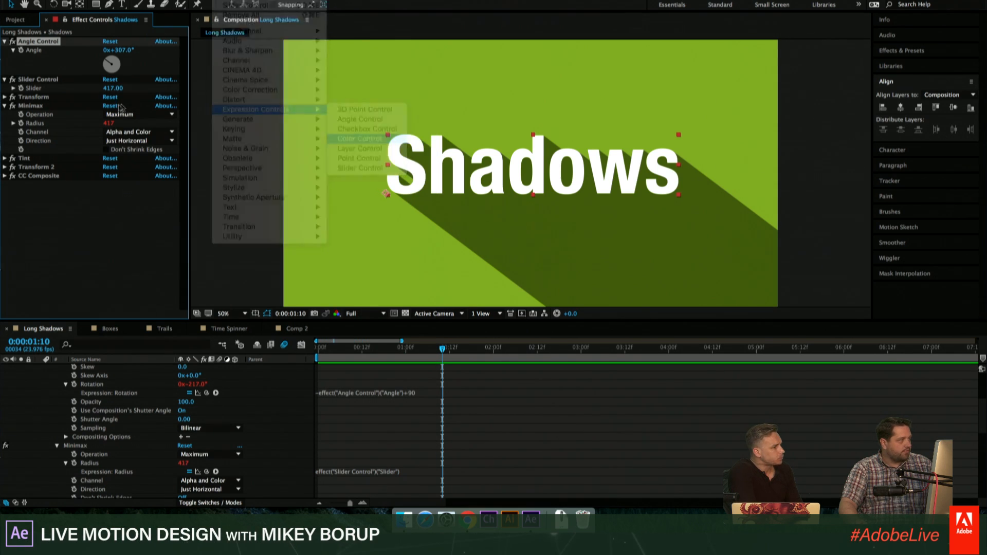
drag(53, 152, 49, 95)
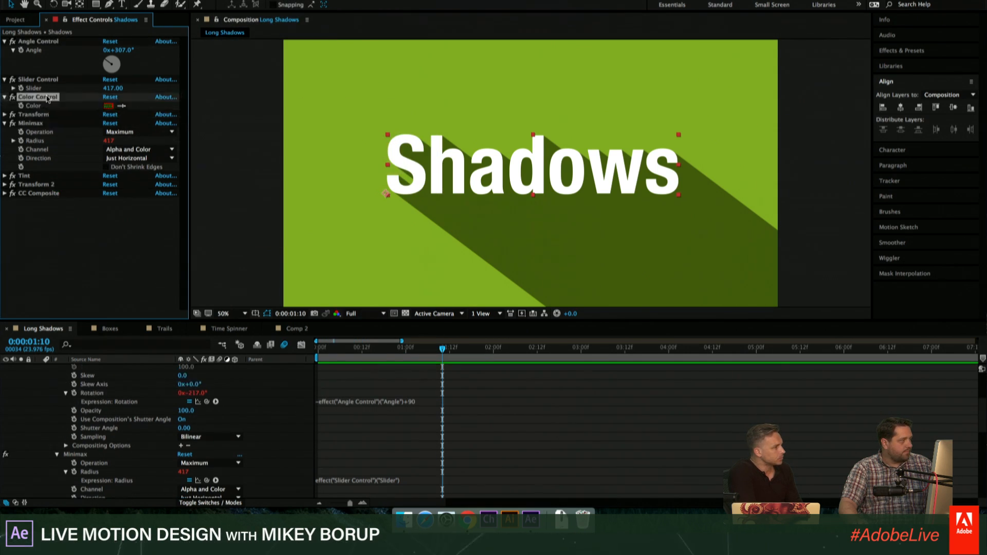
- Link the Tint effect's Map Black To and Map White To colours to the Color Control's Color with expressions
scroll(151, 380, down, 10)
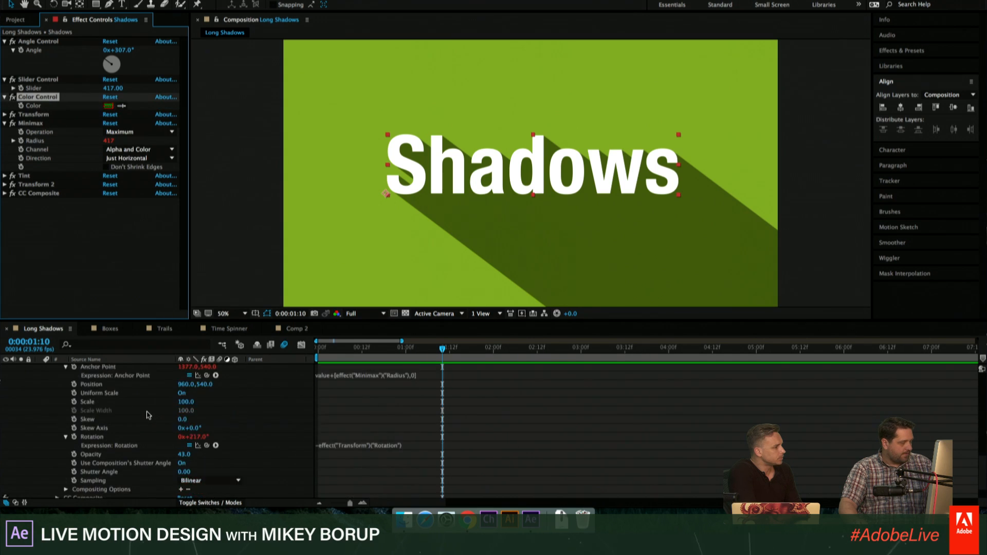
scroll(108, 419, up, 5)
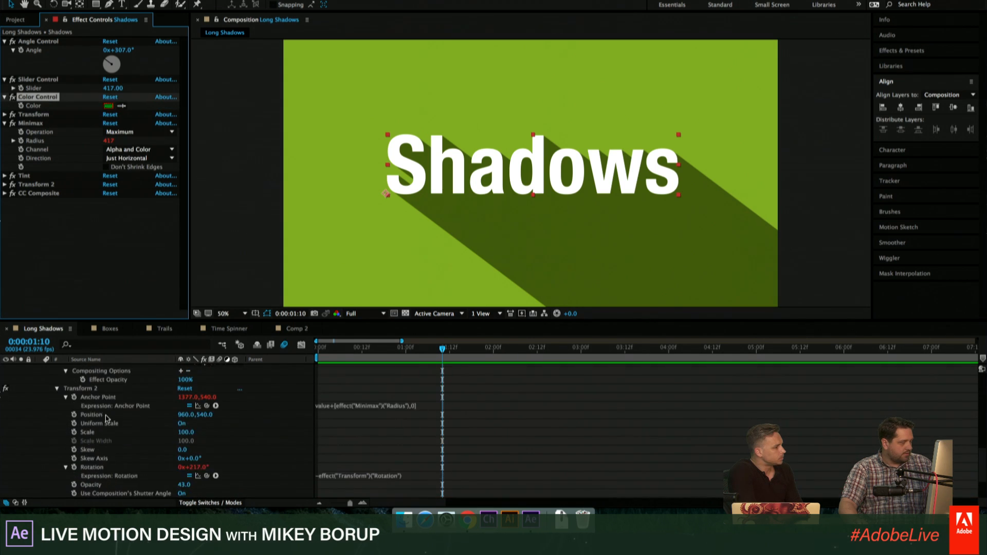
scroll(107, 419, up, 1)
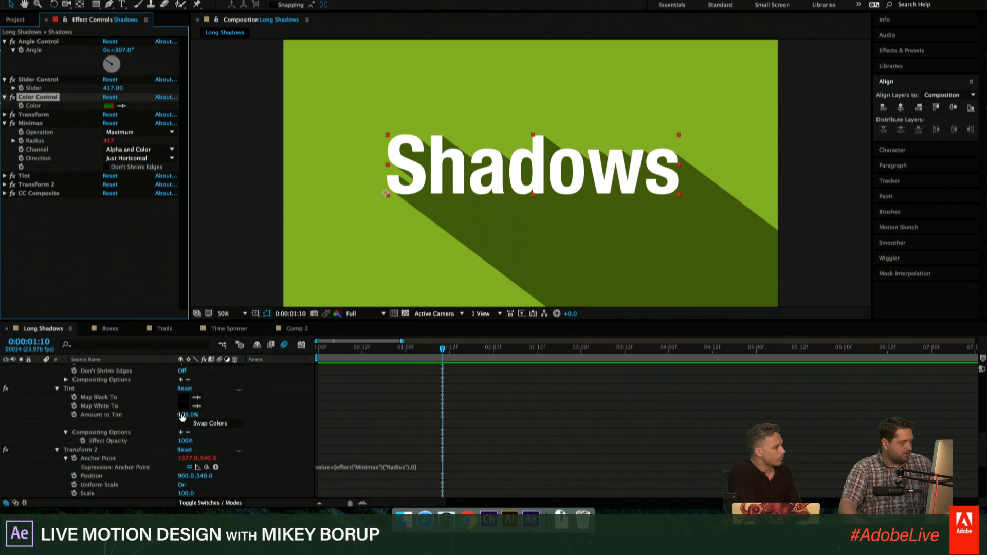
alt+click(74, 397)
drag(206, 406, 34, 106)
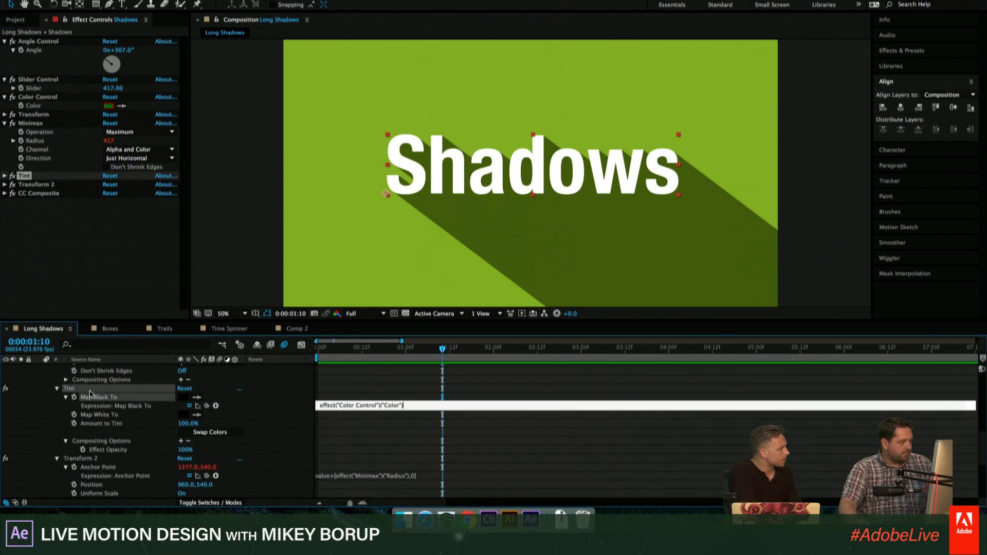
alt+click(74, 414)
drag(206, 424, 34, 106)
click(478, 405)
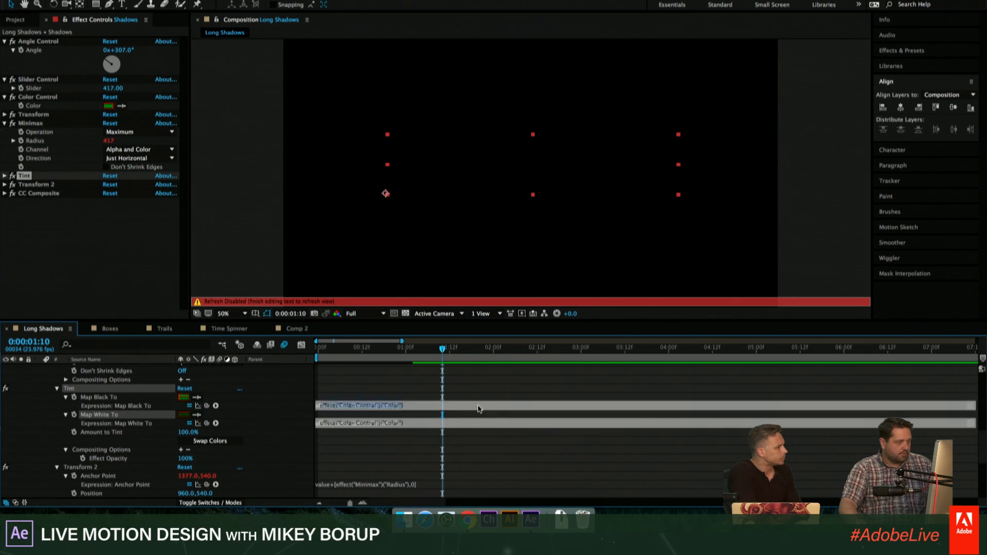
click(479, 423)
click(482, 444)
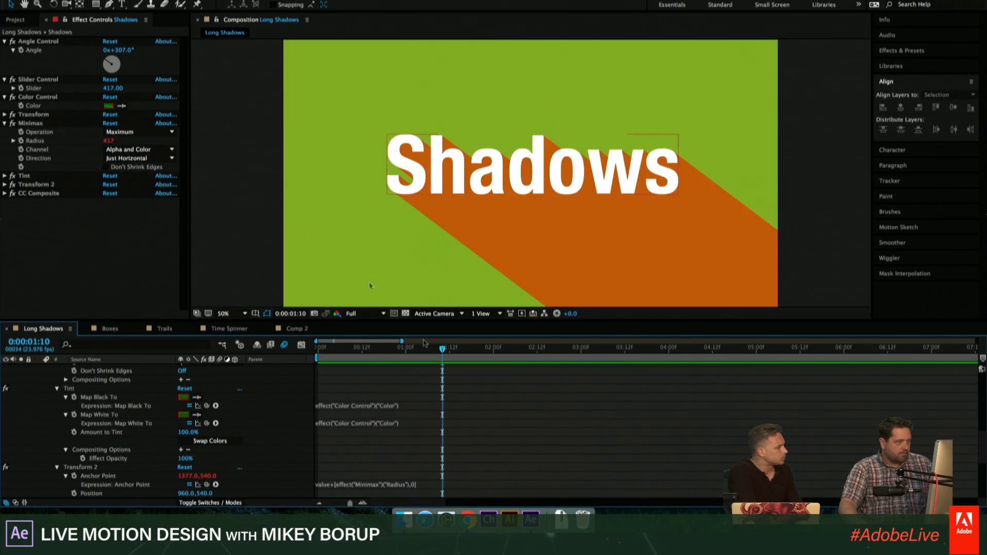
- Set the Color Control's colour to blue and collapse the Minimax and Transform effects
click(108, 106)
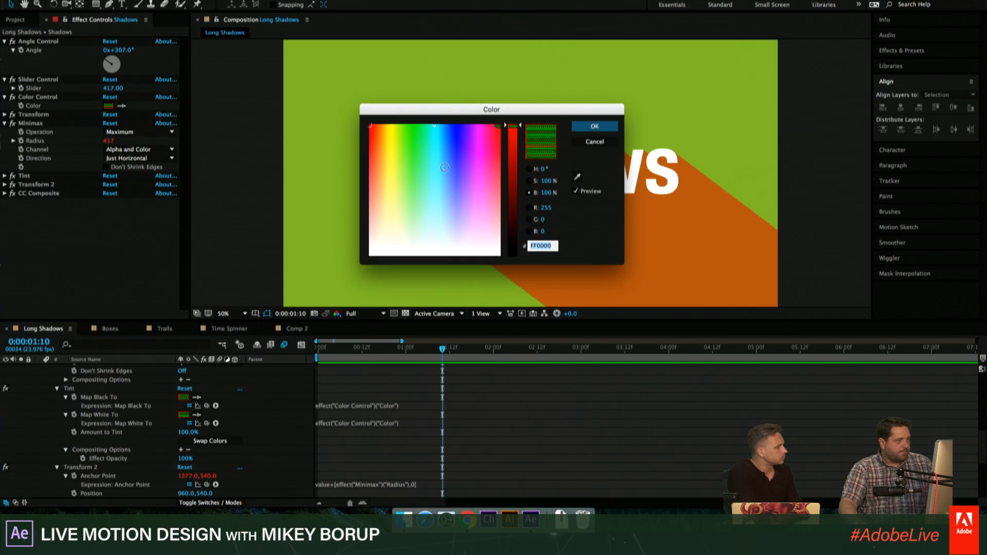
drag(485, 187, 458, 126)
click(594, 126)
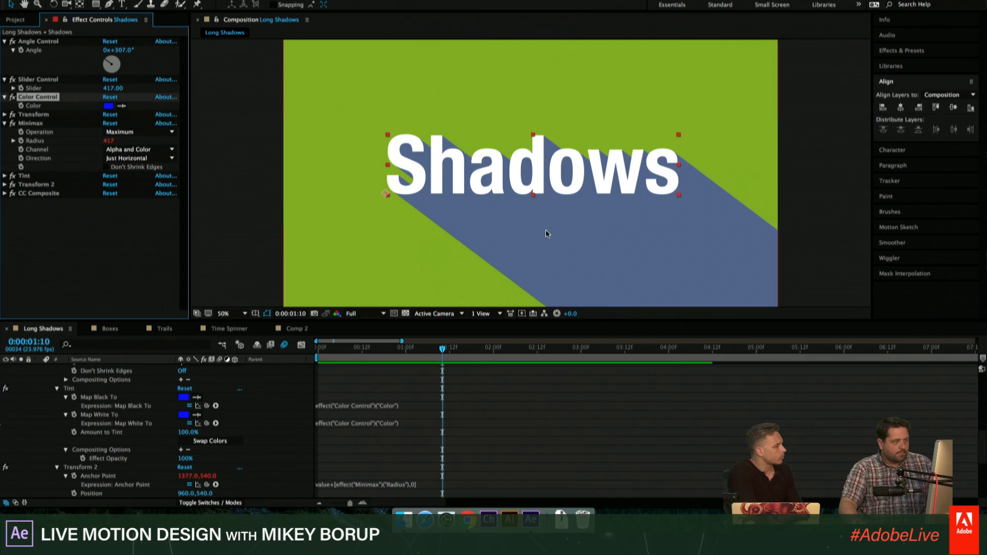
click(4, 123)
click(4, 115)
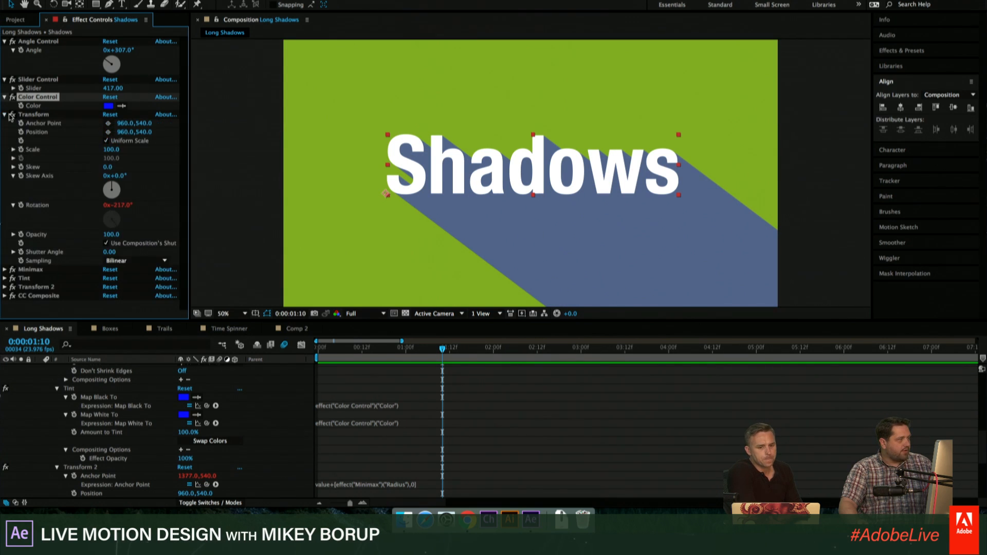
click(5, 115)
- Duplicate the Slider Control and rename the original one "length"
click(35, 80)
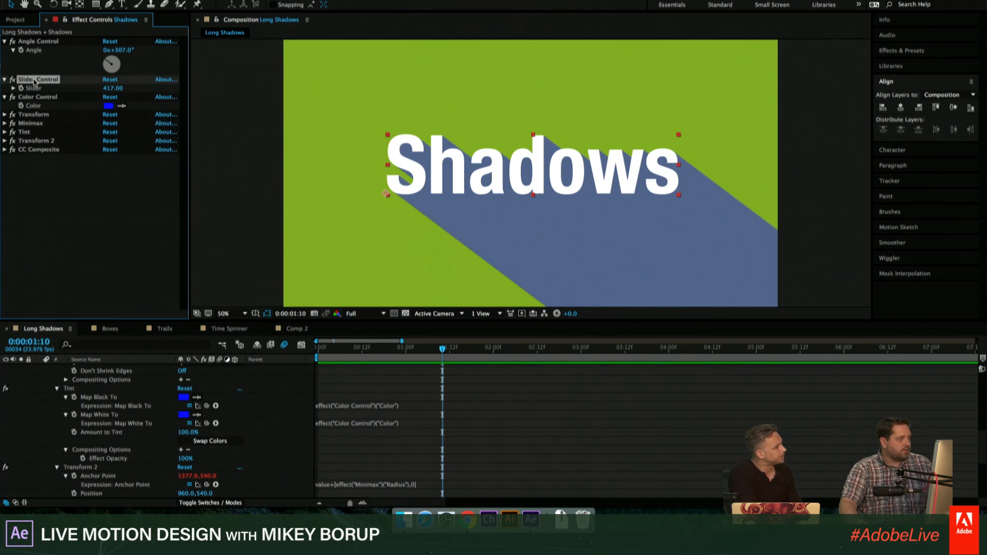
key(ctrl+d)
click(34, 80)
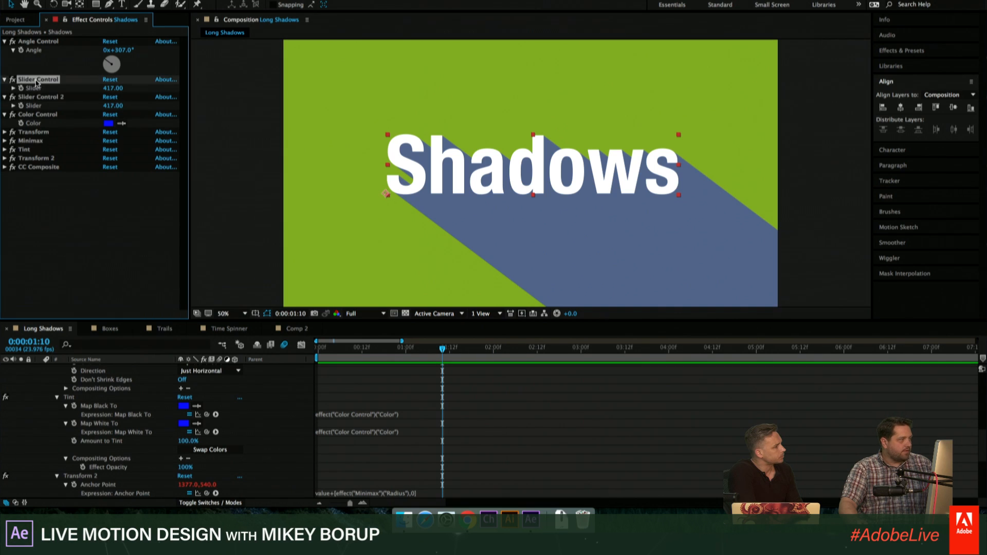
key(Return)
text(len)
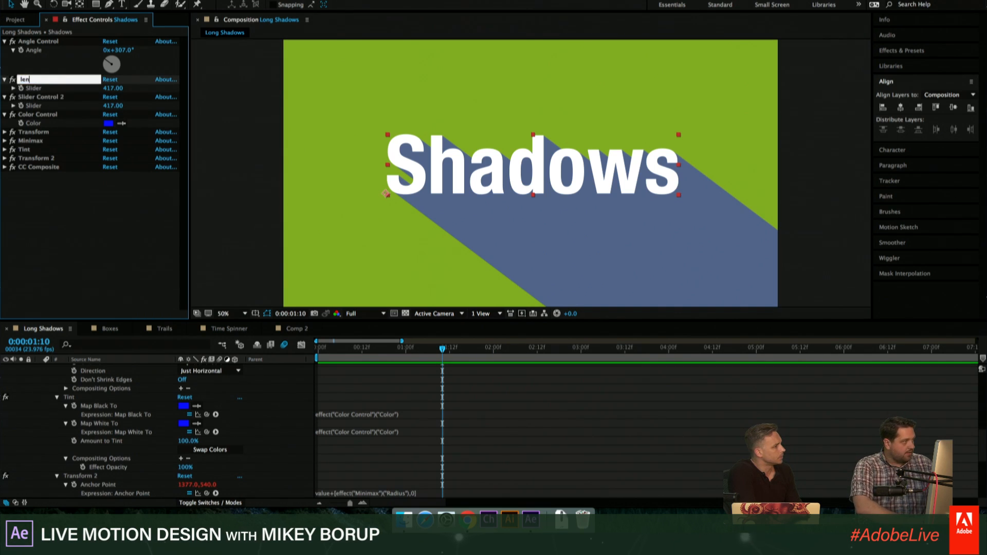
text(gth)
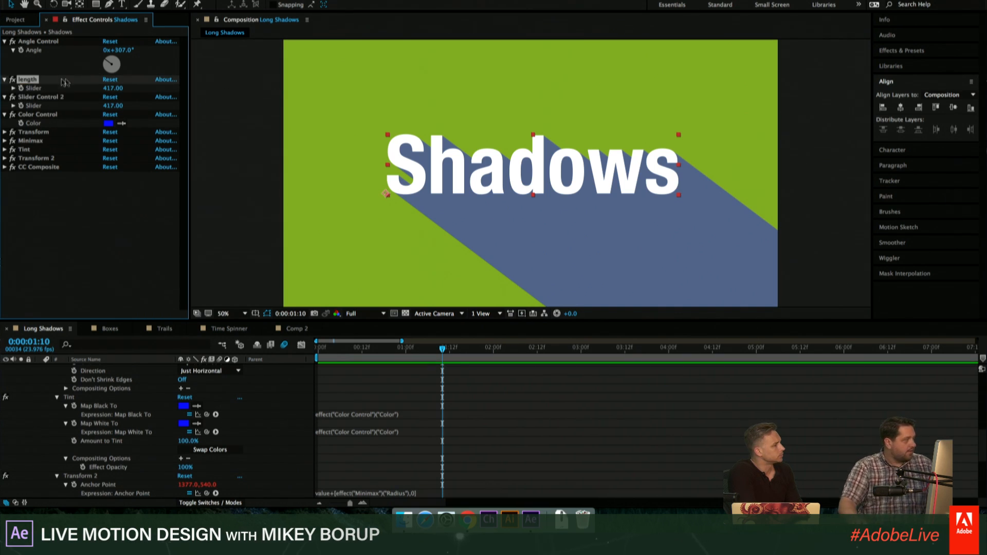
- Rename the Slider Control 2 effect on the Shadows layer as "opacity"
click(39, 98)
key(Return)
text(opacity)
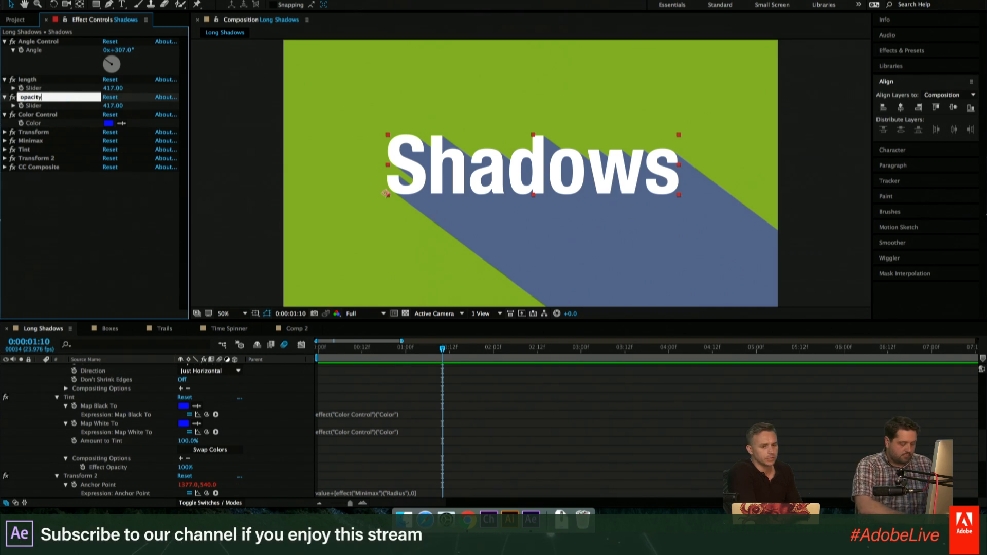
key(Return)
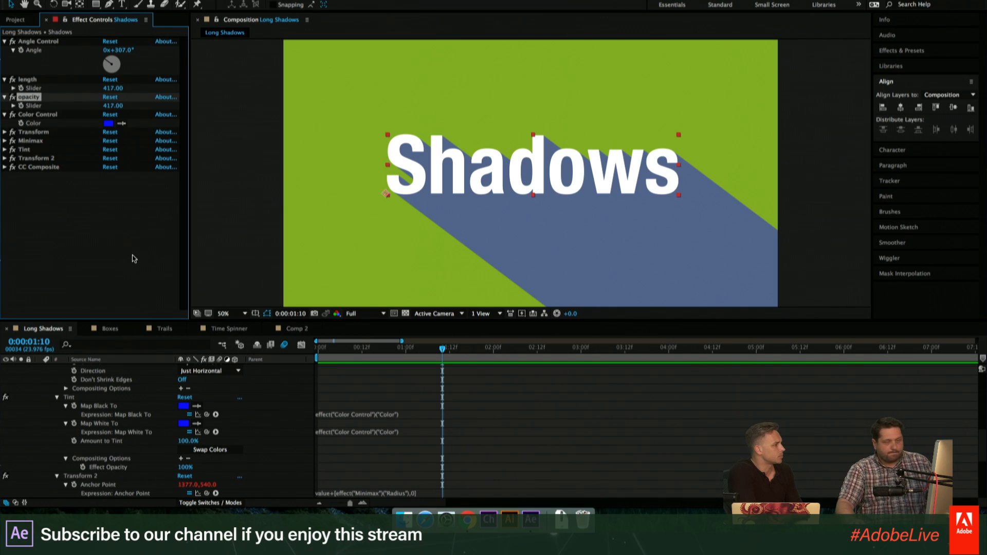
- Link the Transform 2 effect's Opacity to the opacity control's Slider with an expression
scroll(160, 398, down, 3)
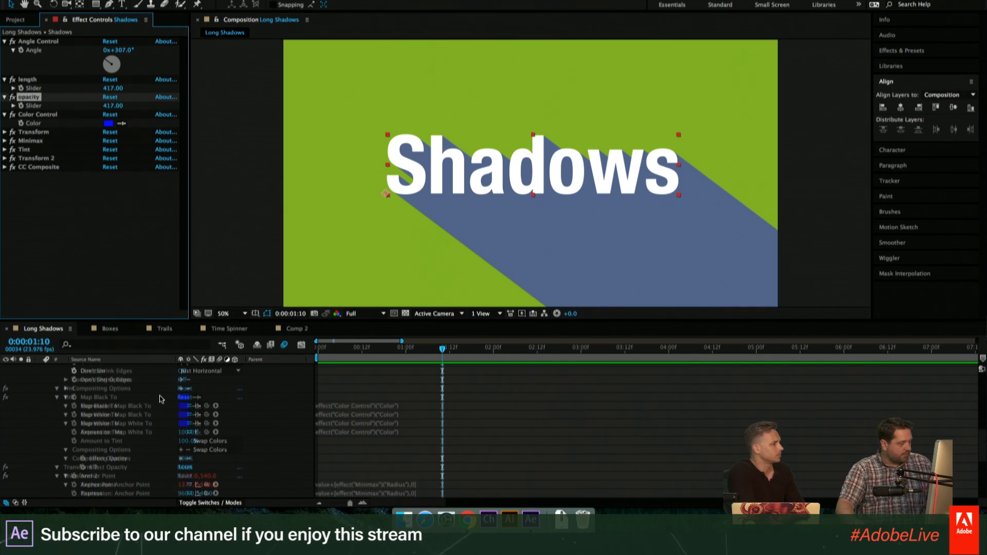
scroll(160, 398, down, 2)
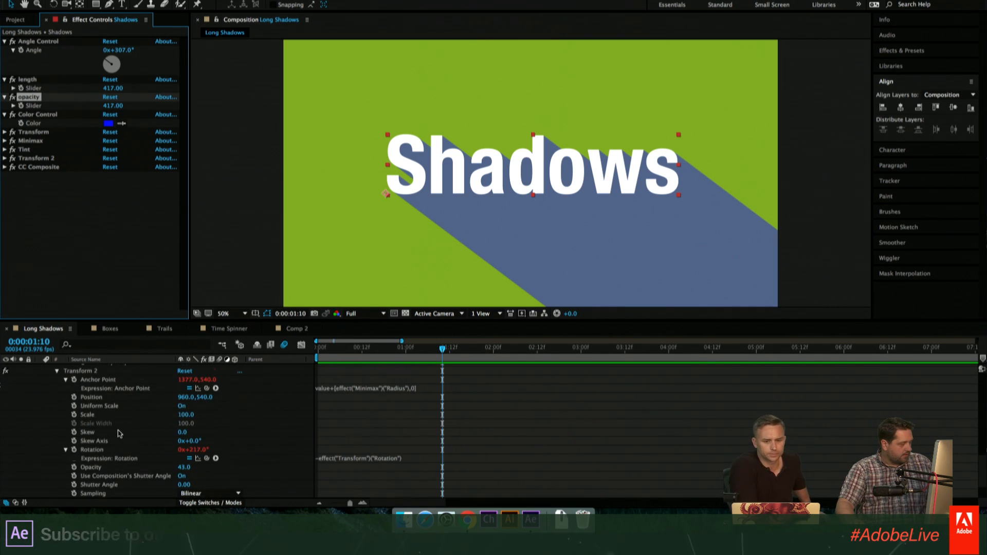
scroll(99, 459, down, 1)
click(99, 458)
key(alt+shift+equal)
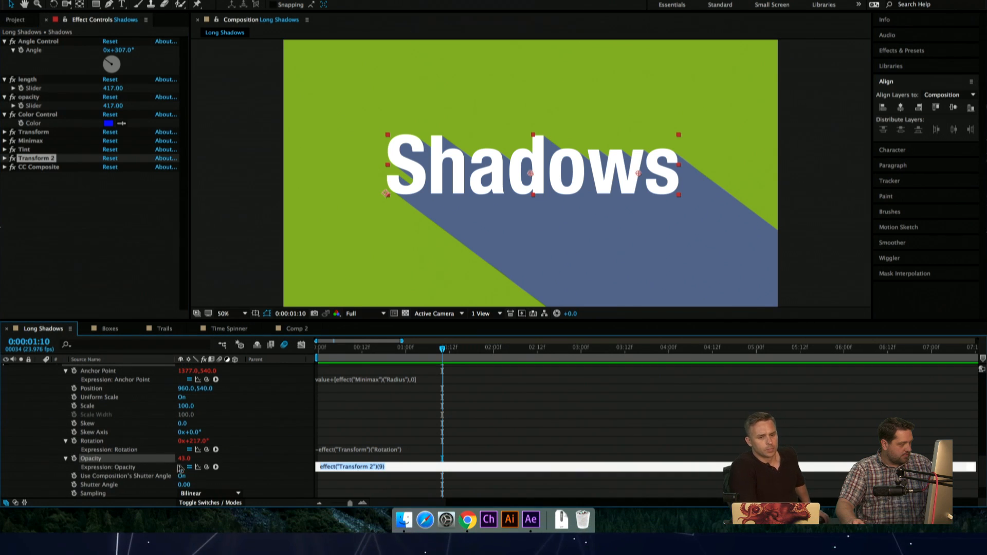
drag(206, 467, 34, 106)
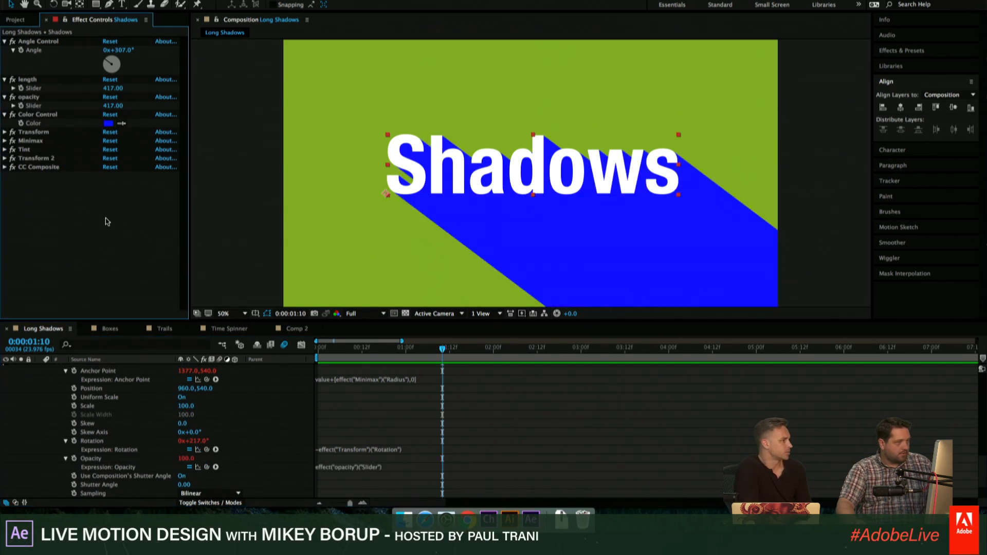
- Try a value of 10 for the opacity control's Slider and settle on 19
click(113, 105)
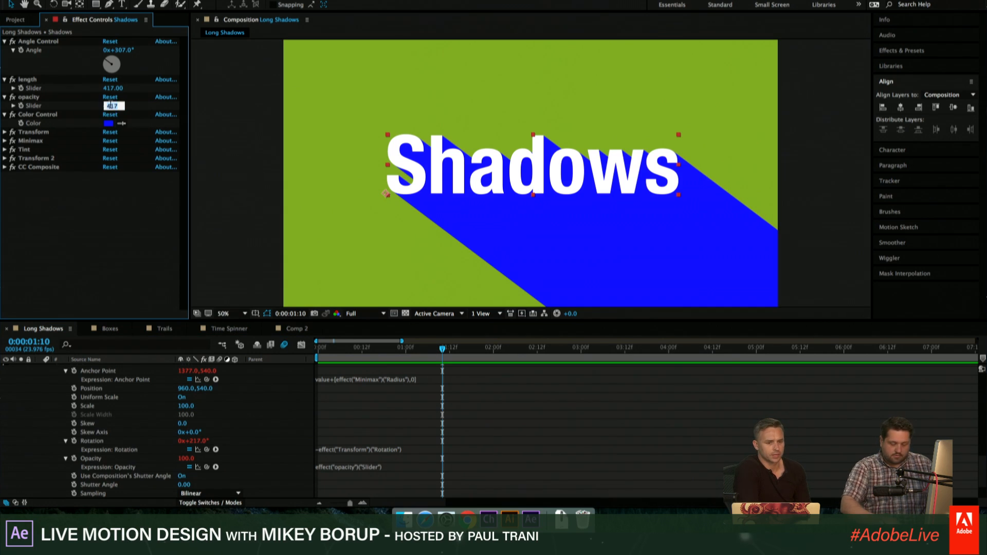
text(10)
key(Return)
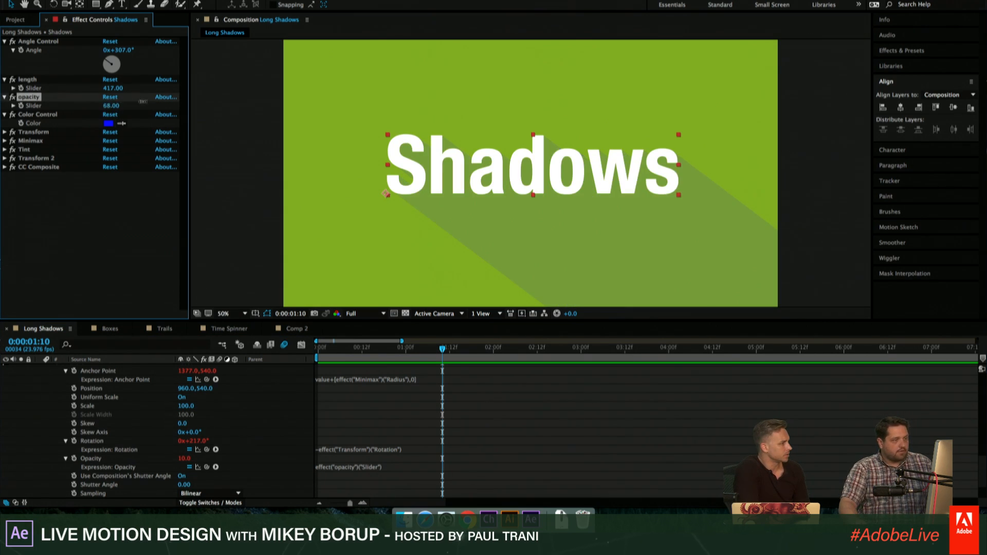
drag(143, 101, 109, 106)
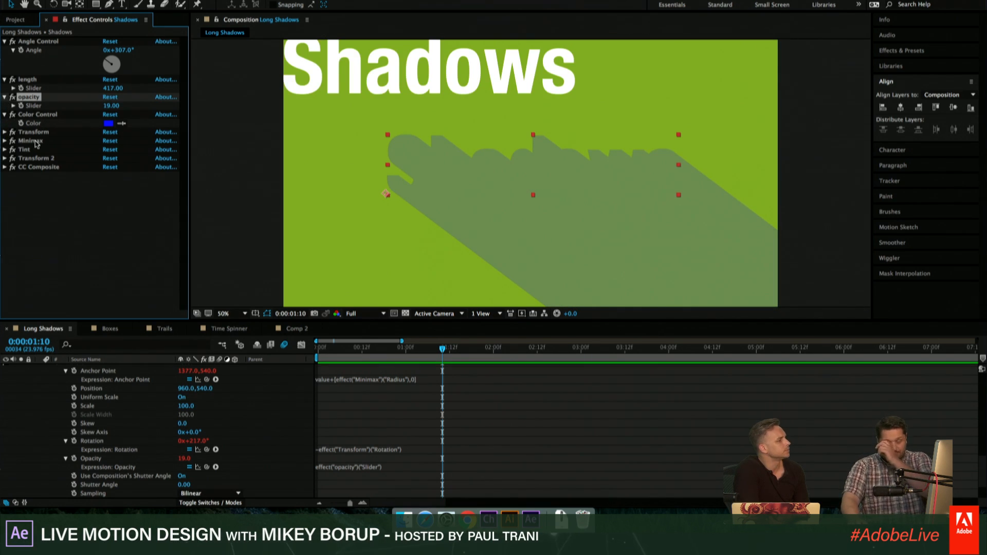
- Select the Shadows layer and shift its text slightly left and down in the composition
scroll(478, 379, up, 6)
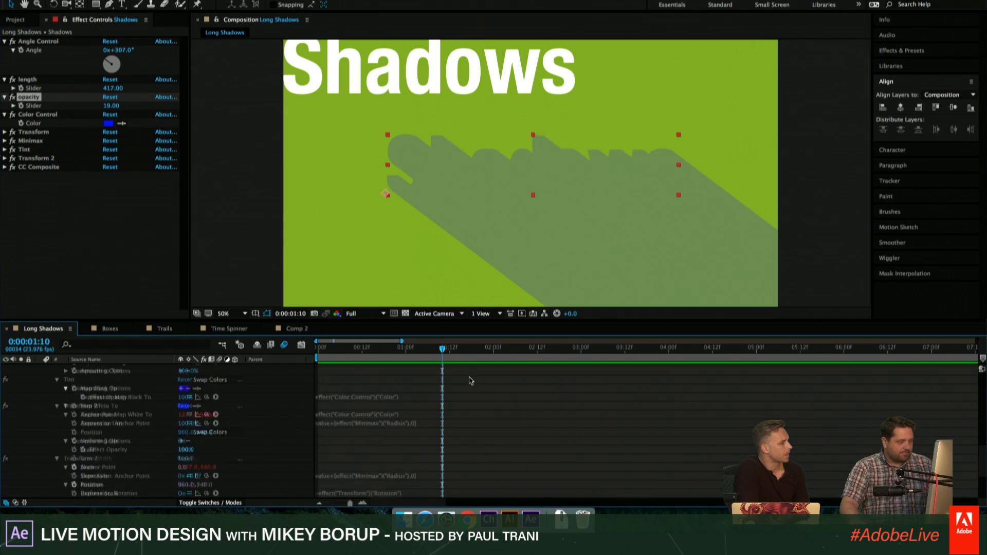
scroll(477, 379, up, 3)
click(476, 370)
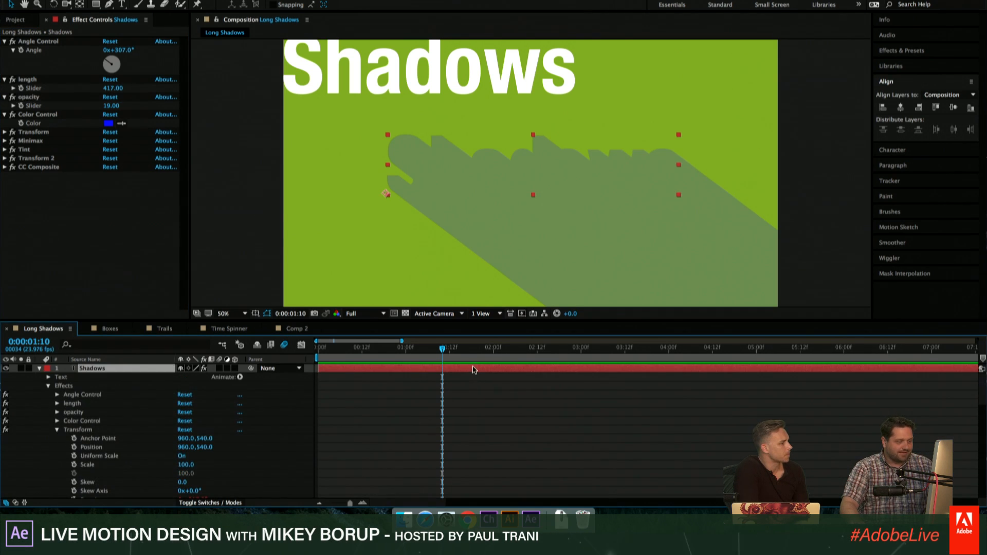
drag(495, 168, 490, 171)
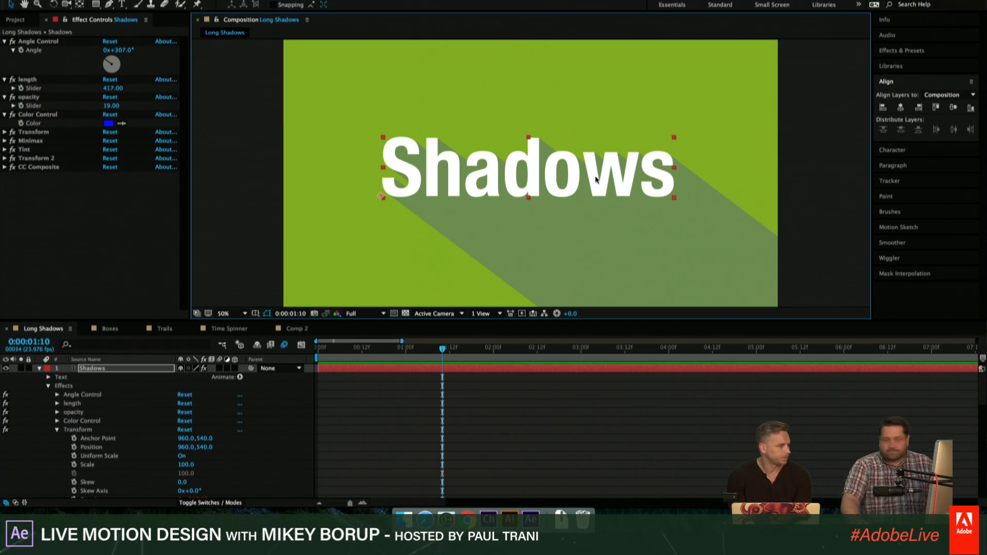
click(38, 116)
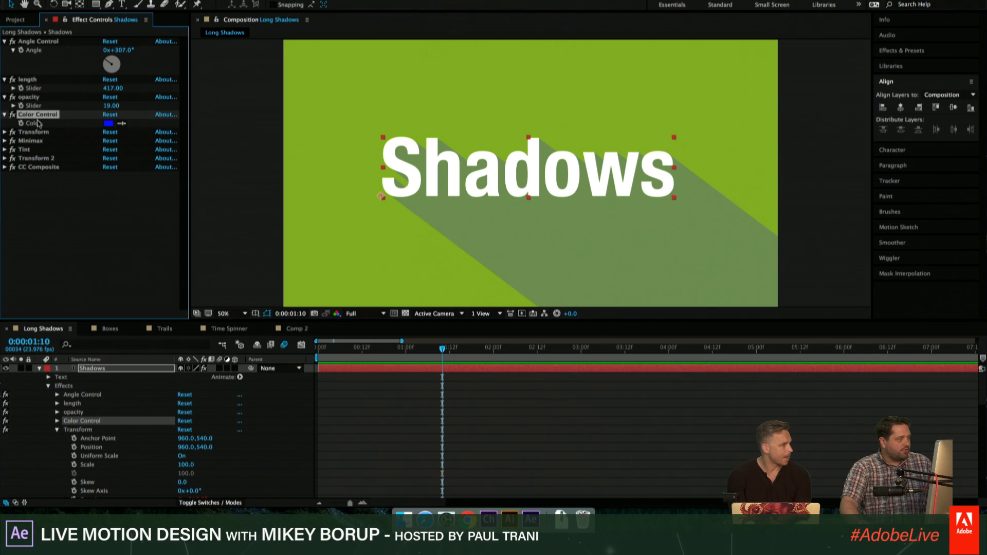
click(35, 132)
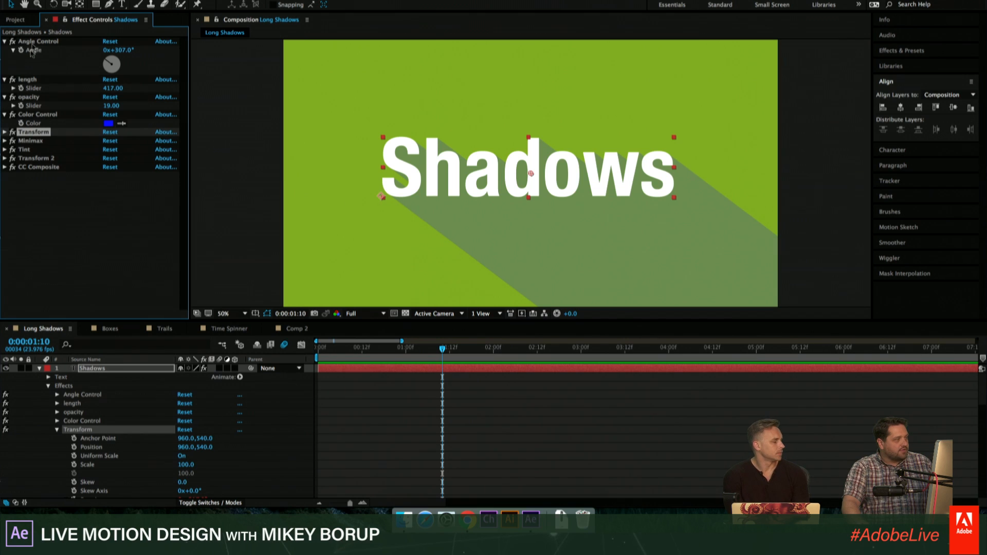
click(53, 194)
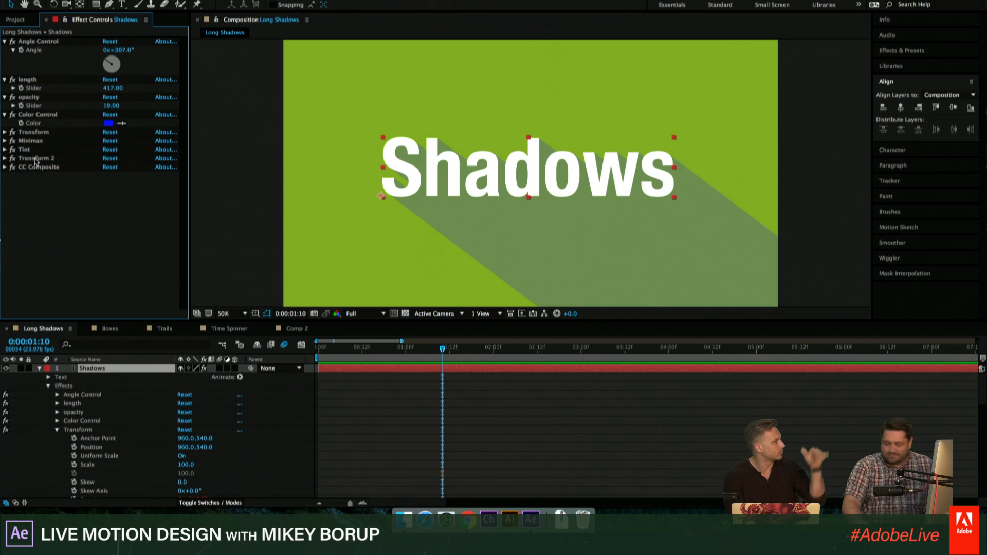
- Rename the first Transform effect on the Shadows layer as "DONT TOUCH"
click(37, 133)
key(Return)
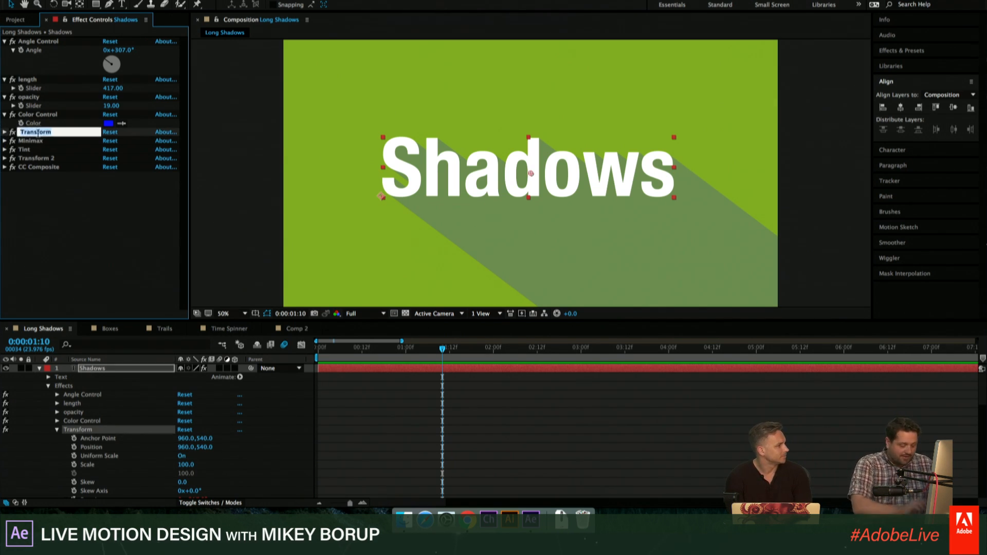
text(DONT TOUCH)
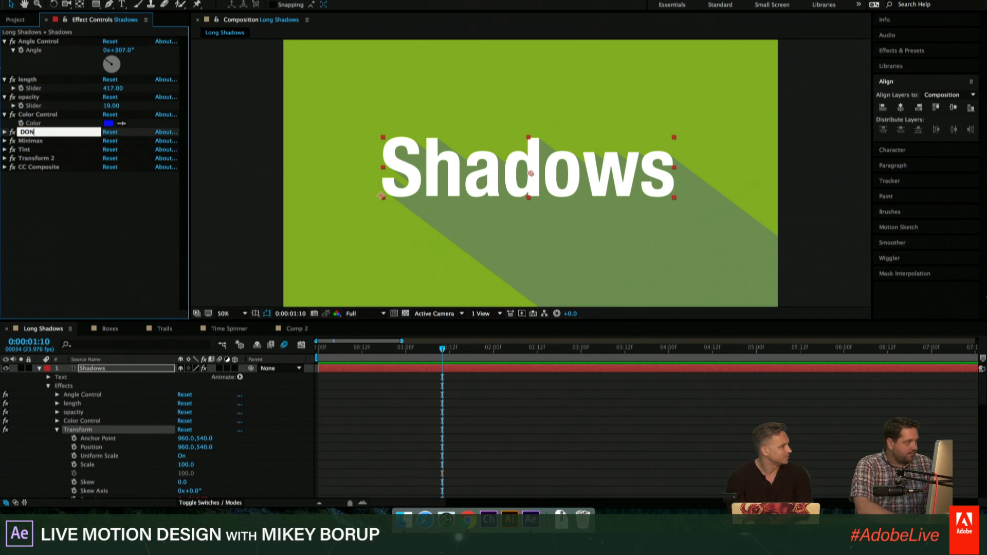
- Rename the Minimax effect as "_DONT TOUCH", with one leading underscore
click(22, 142)
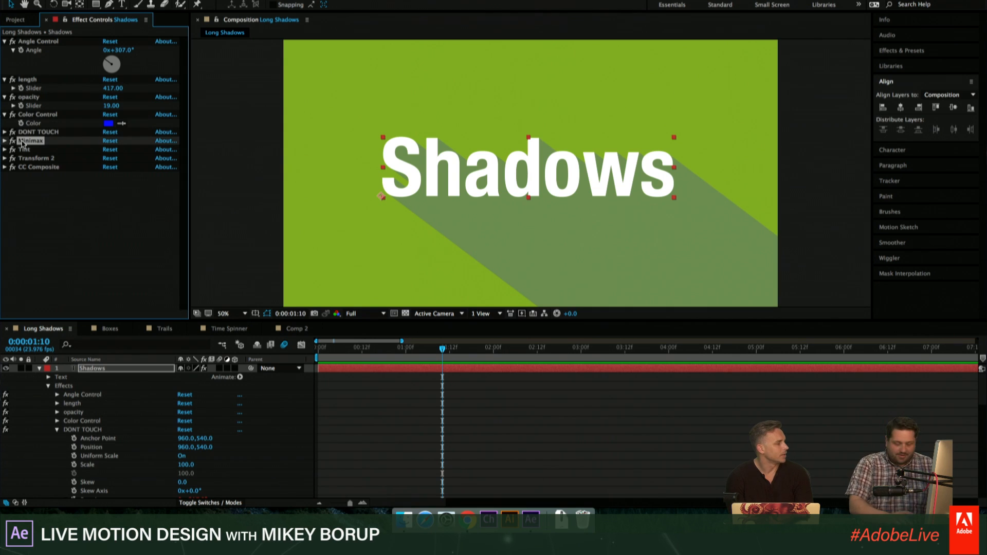
key(Return)
key(BackSpace)
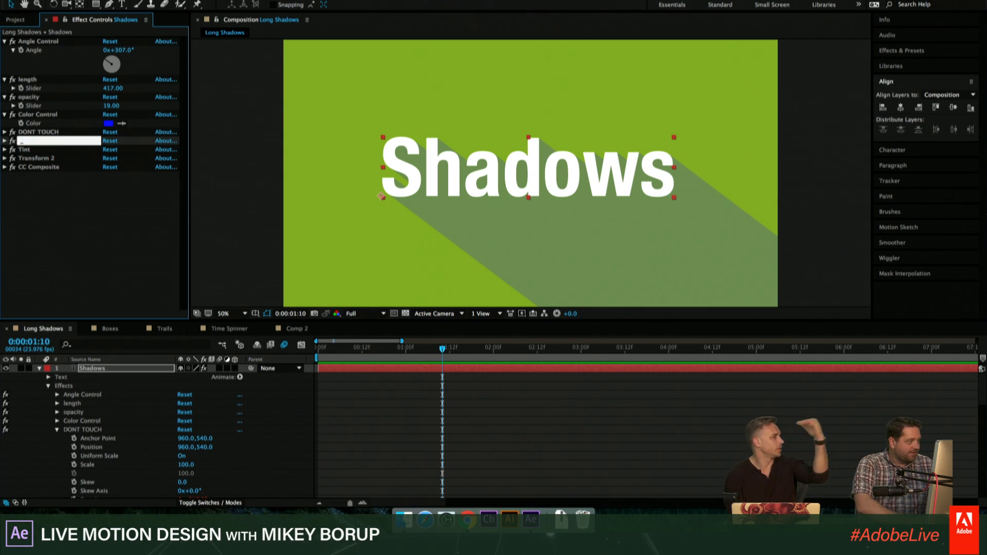
text(_DONT TOU)
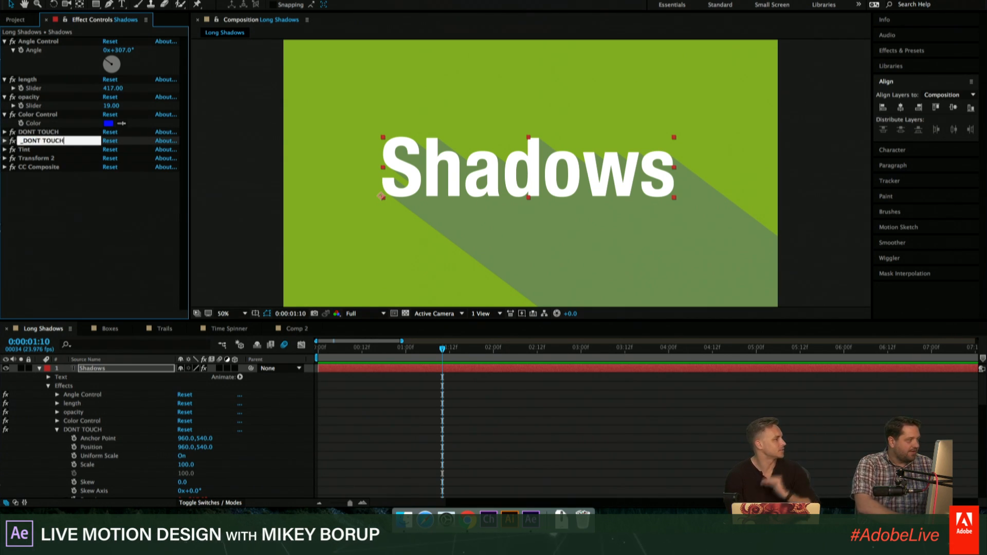
text(CH)
key(Return)
- Rename the Tint effect as "__DONT TOUCH", with two leading underscores
click(24, 149)
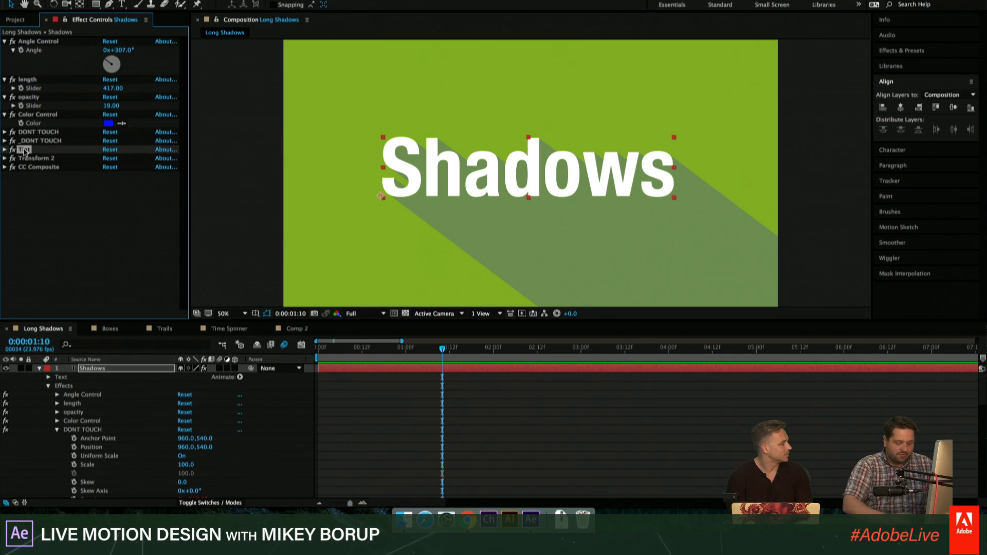
key(Return)
text(_DOU)
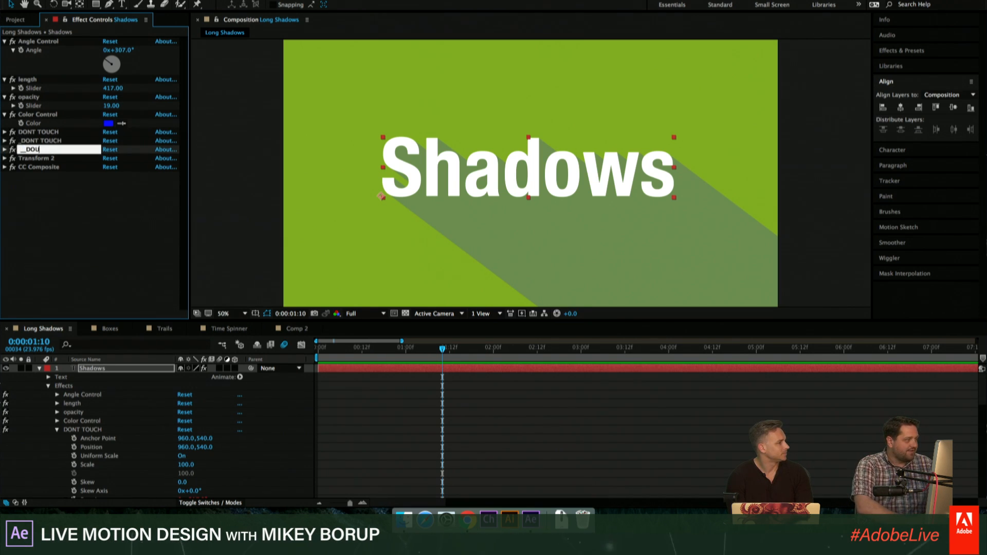
key(BackSpace)
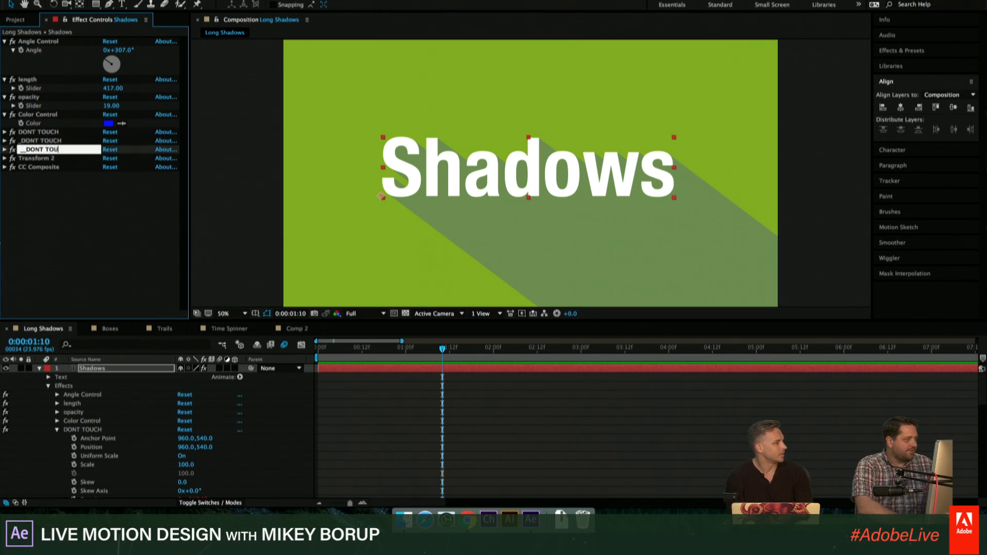
key(Return)
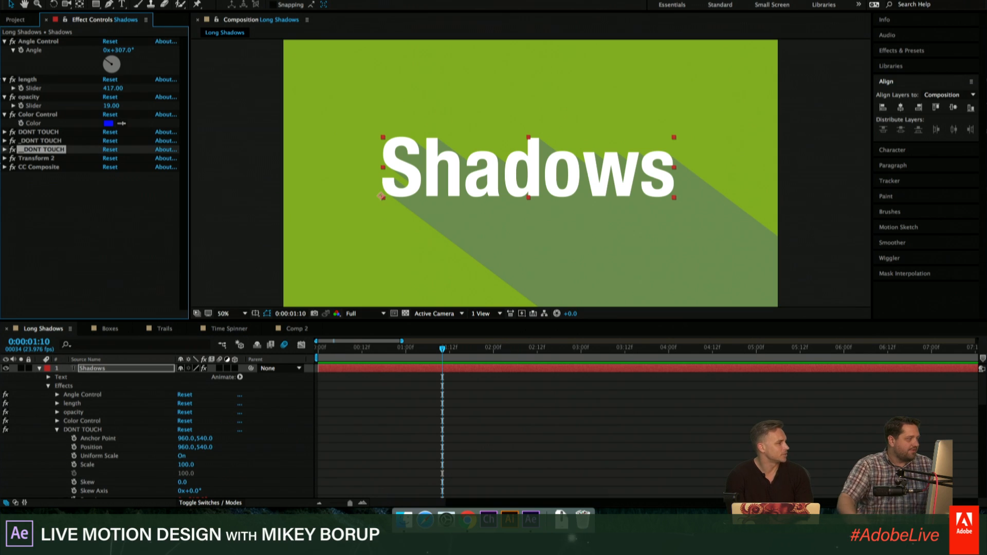
- Rename the Transform 2 effect as "___DONT TOUCH", with three leading underscores
click(42, 160)
key(Return)
key(BackSpace)
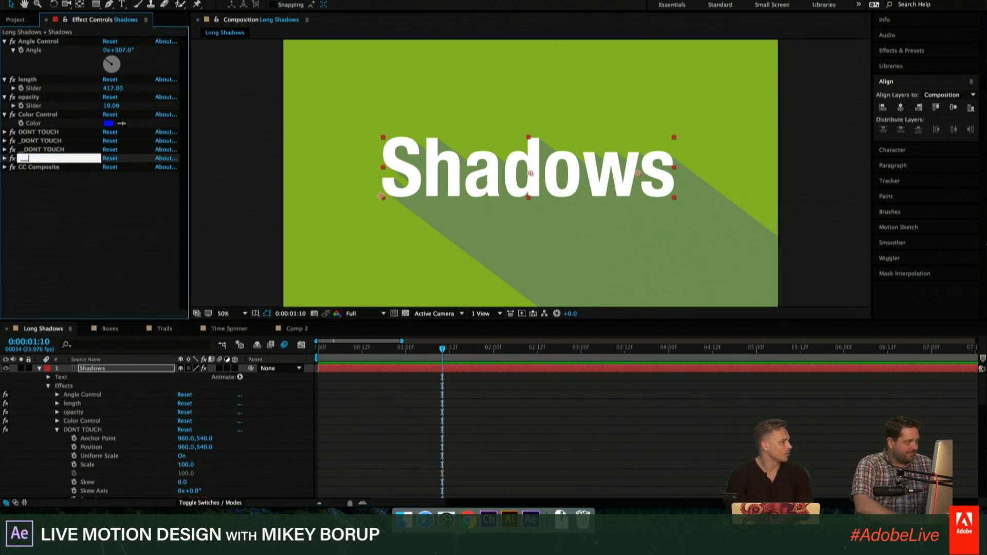
text(___DO)
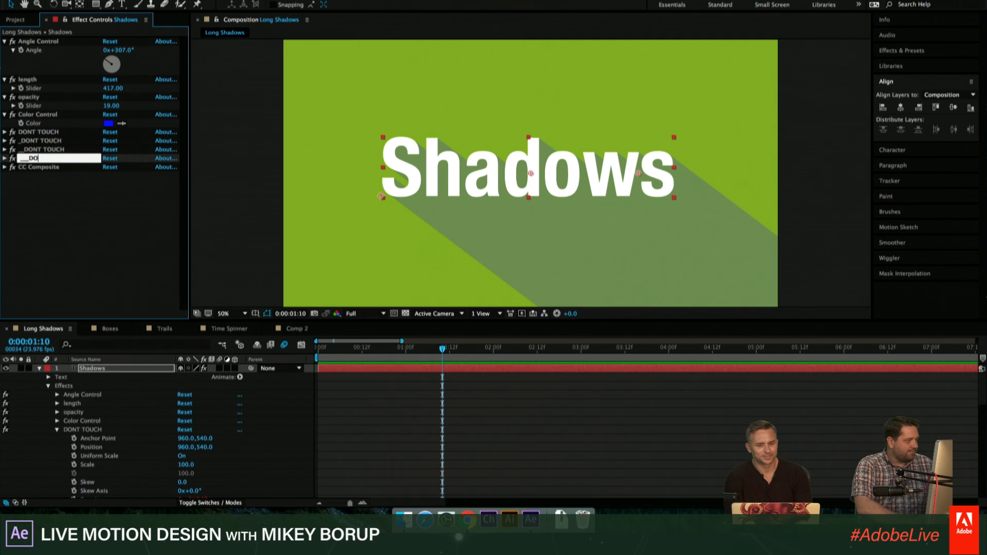
text(NT)
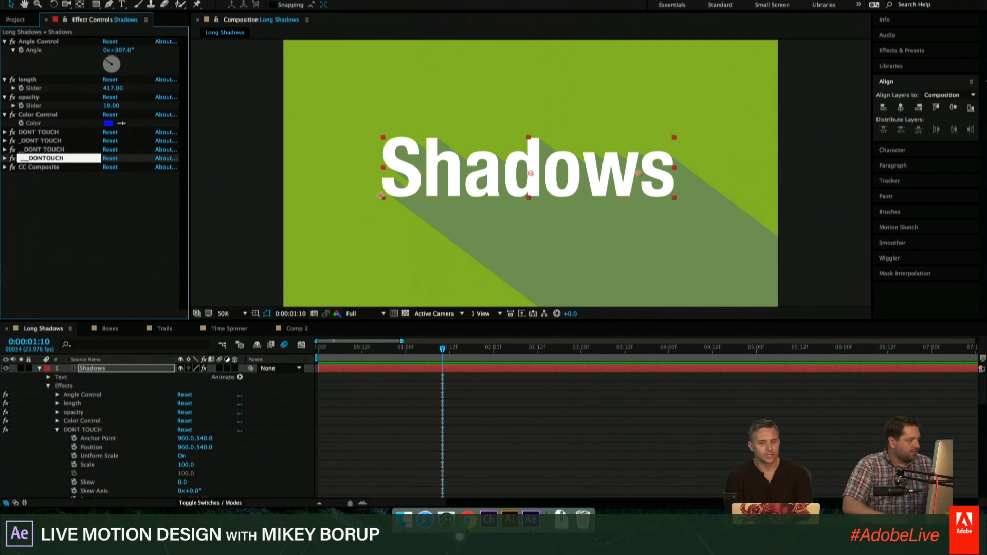
text( T)
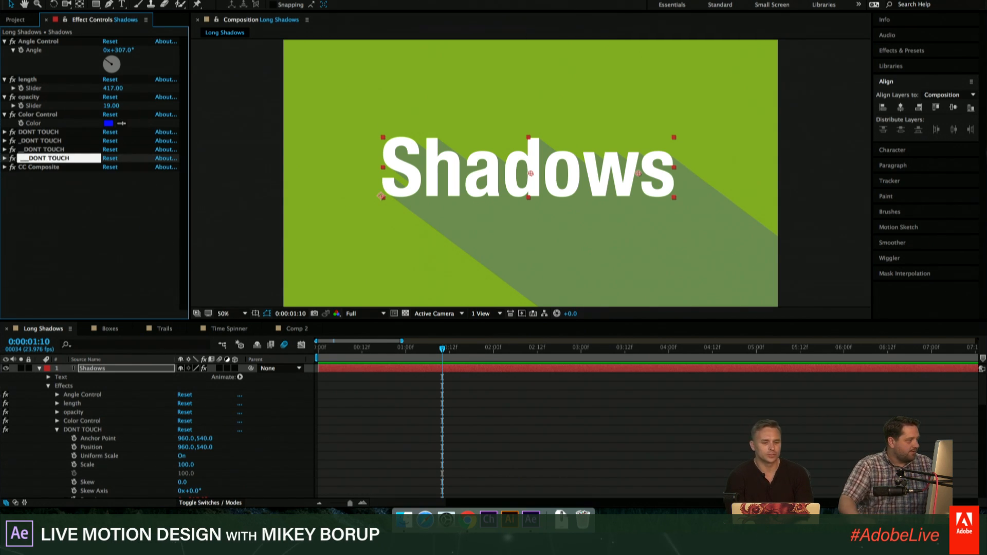
- Rename the CC Composite effect as "____DONT TOUCH", with four leading underscores
click(54, 167)
key(Return)
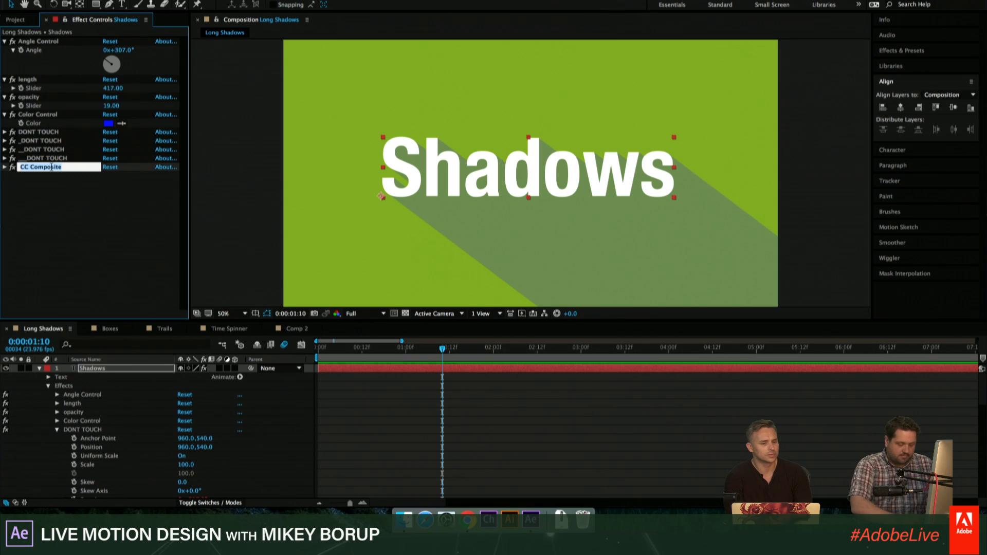
key(BackSpace)
text(__)
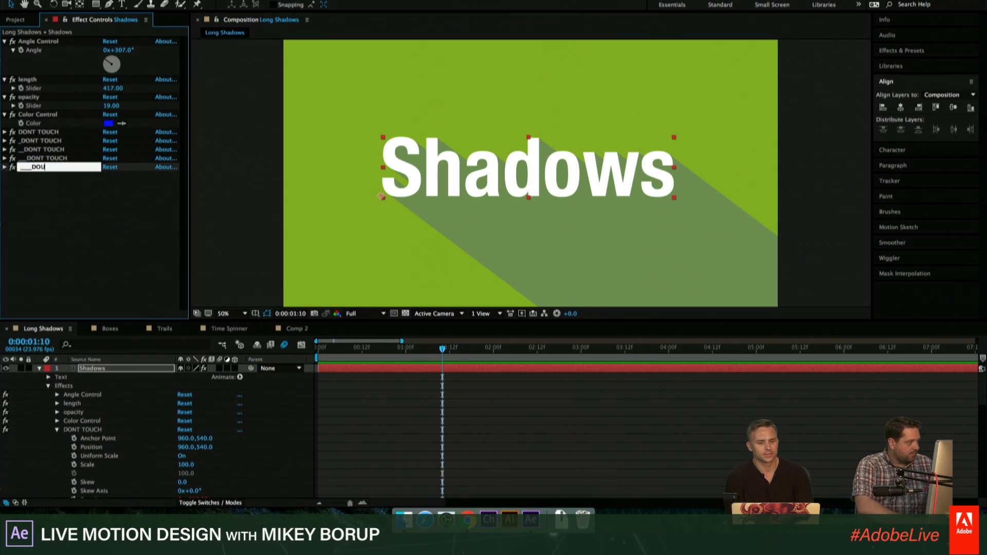
text(DONT TOUCH)
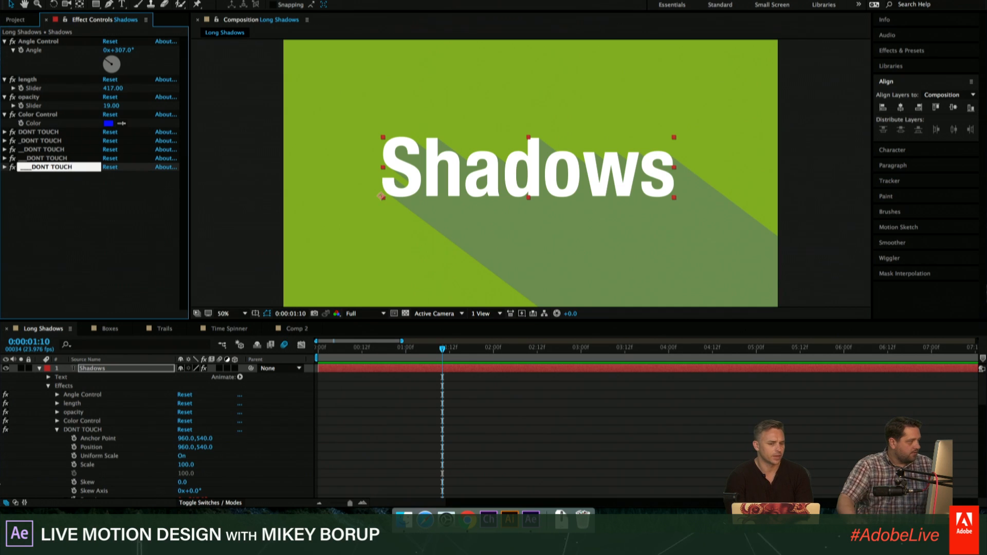
click(59, 196)
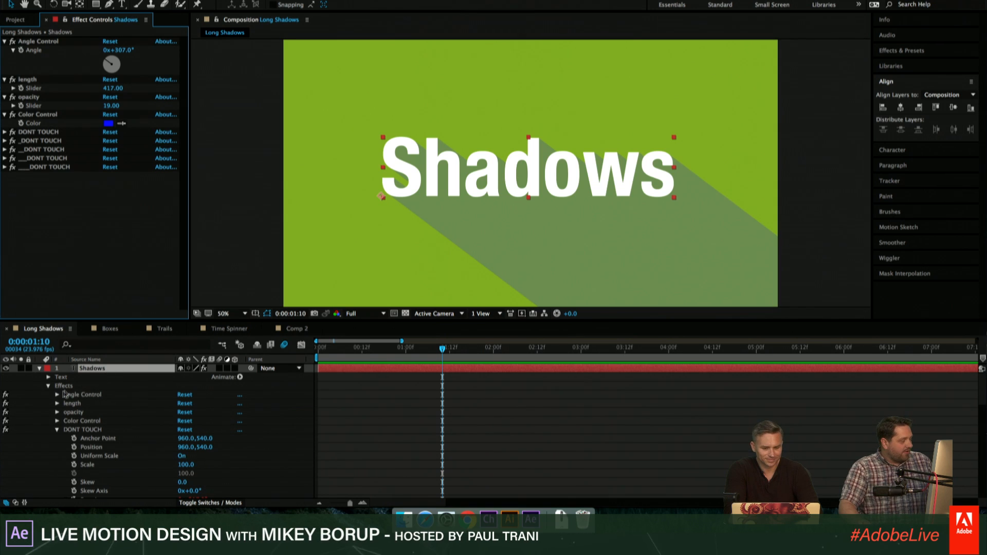
- Expand the Shadows layer's Text properties and select its Effects group, kept collapsed
click(49, 386)
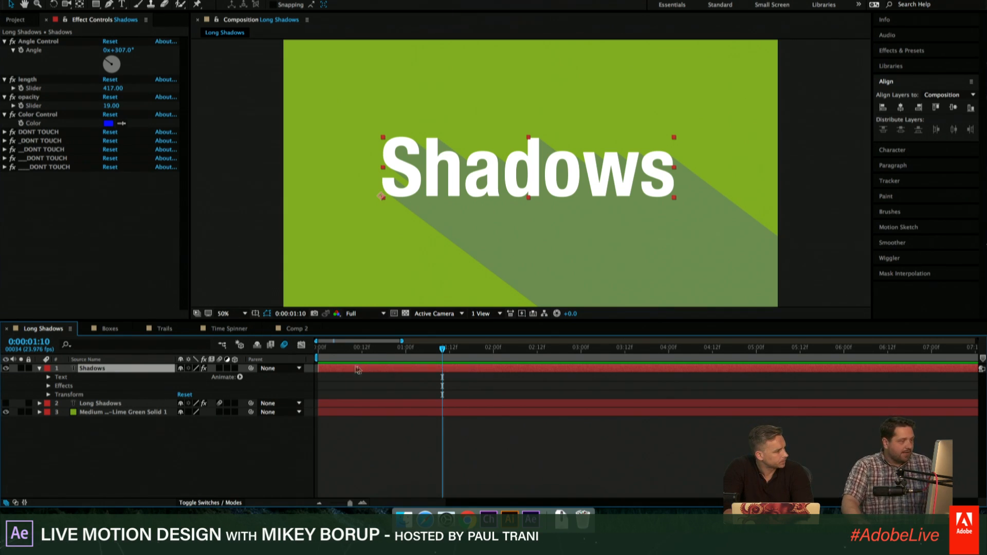
click(48, 377)
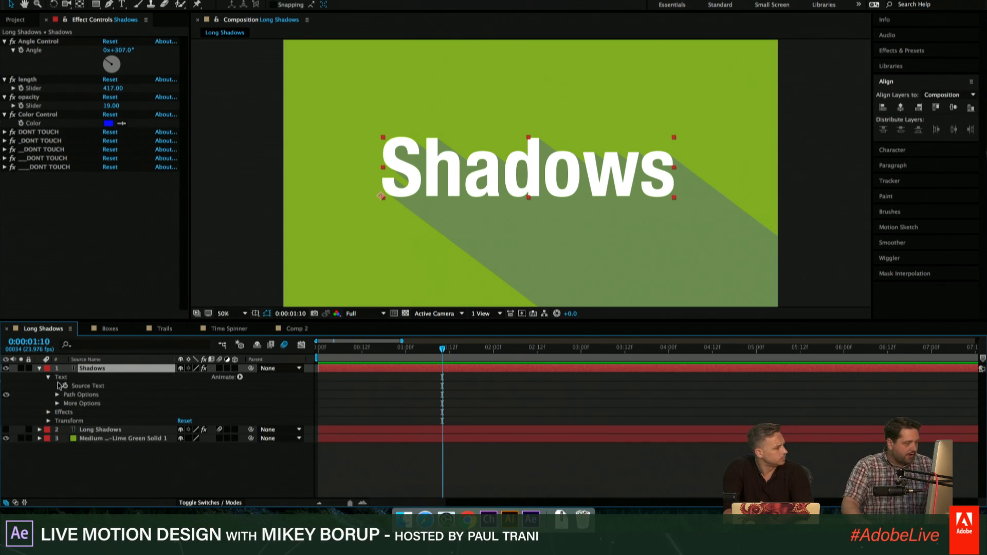
click(72, 381)
shift+click(71, 420)
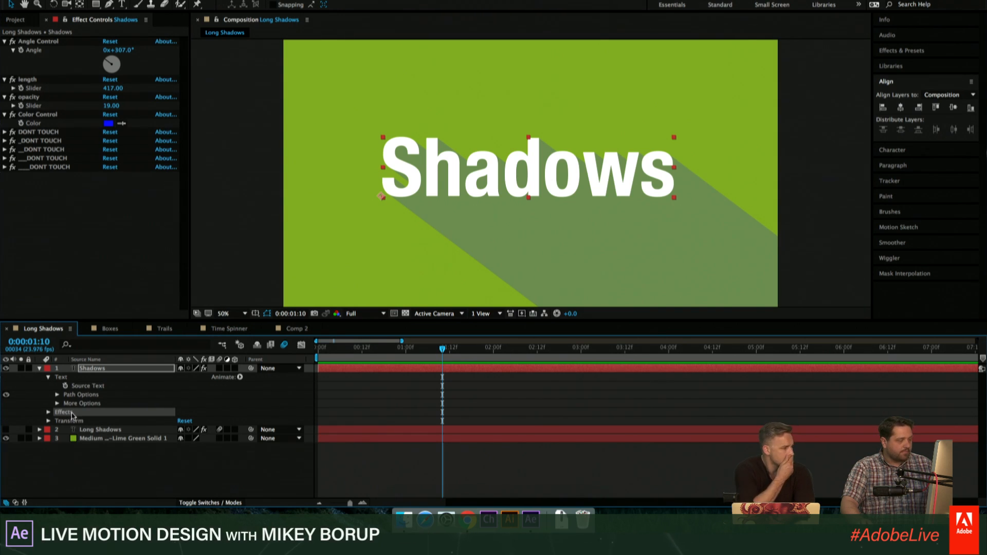
- Save the Shadows layer's selected effects as an animation preset named "Long Shadow" in the User Presets folder
click(263, 1)
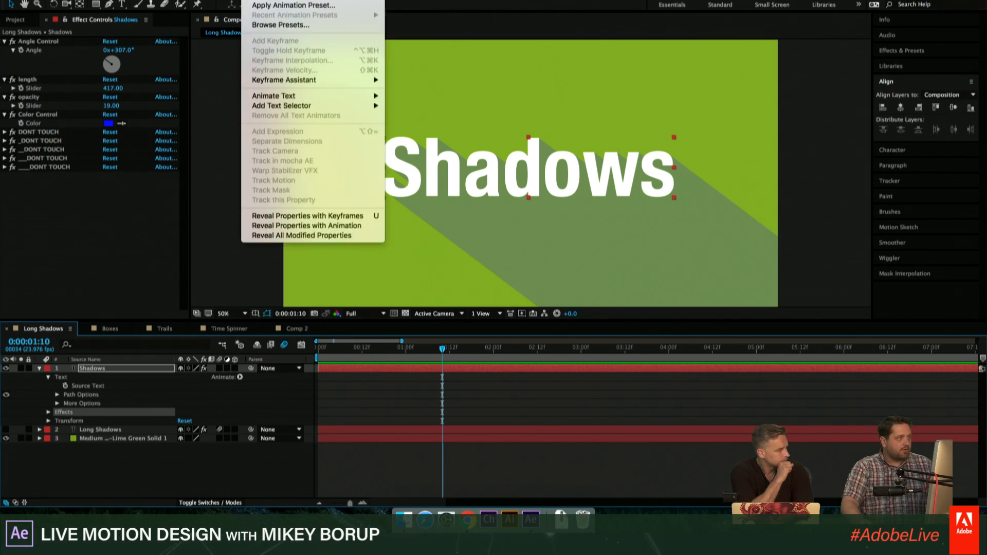
click(274, 1)
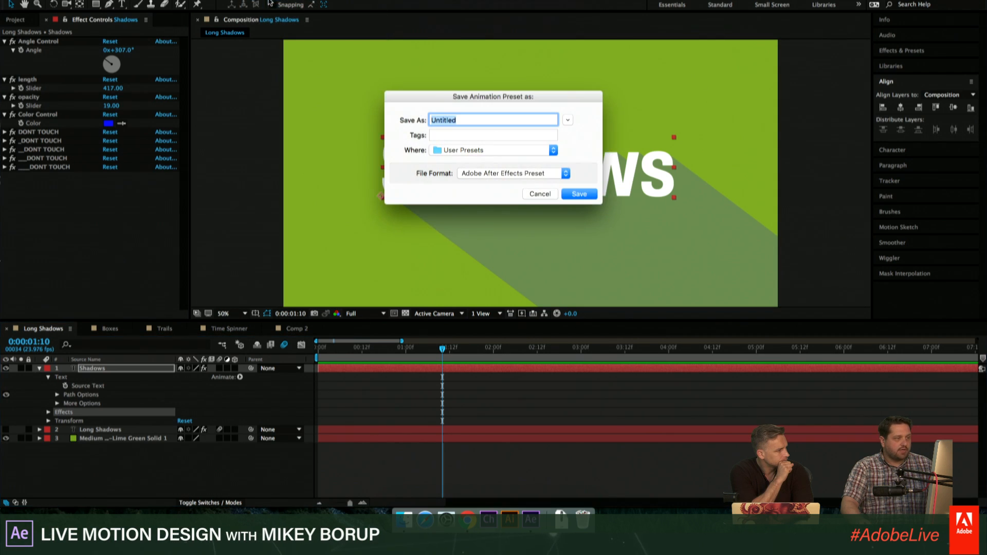
text(Long Shadow)
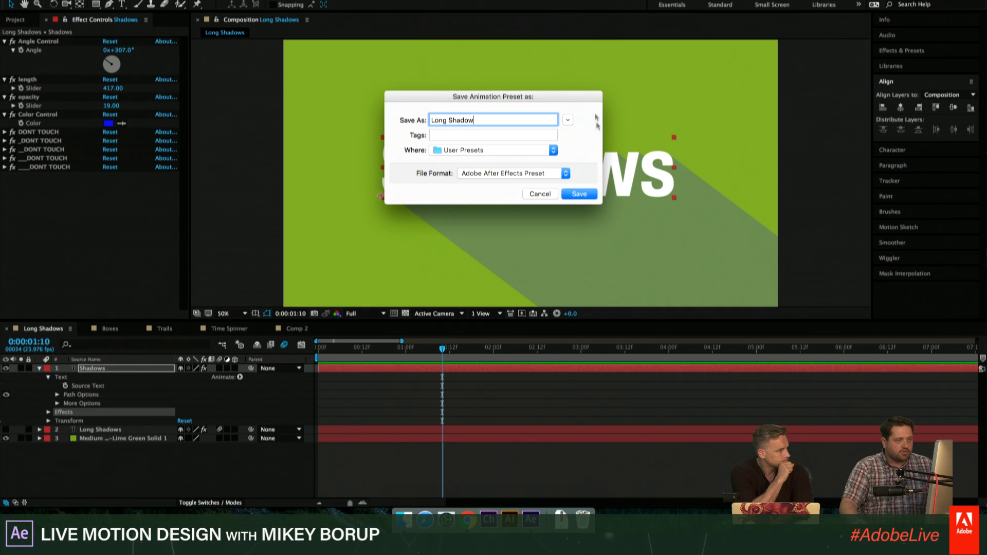
click(584, 195)
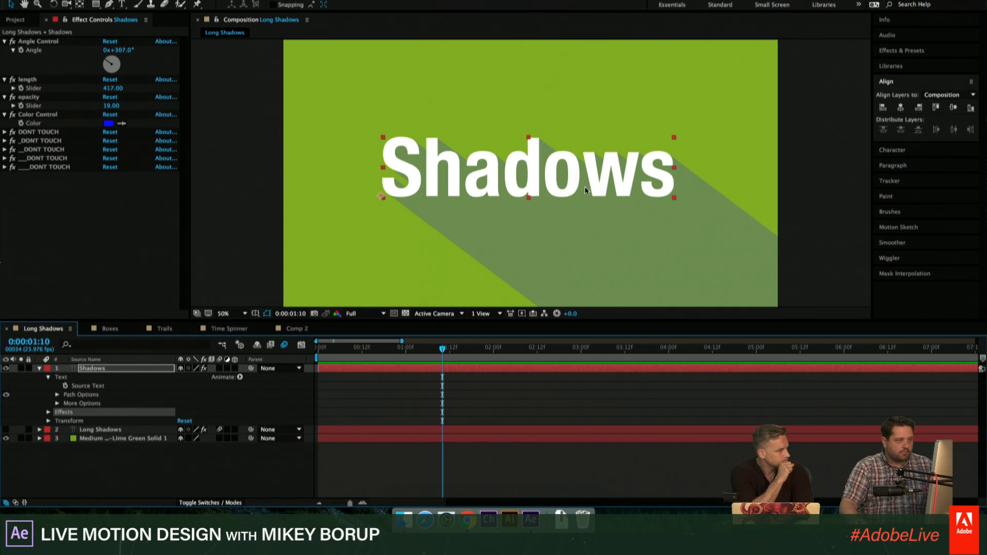
- Collapse the Shadows layer's properties and hide the layer in the composition
click(39, 368)
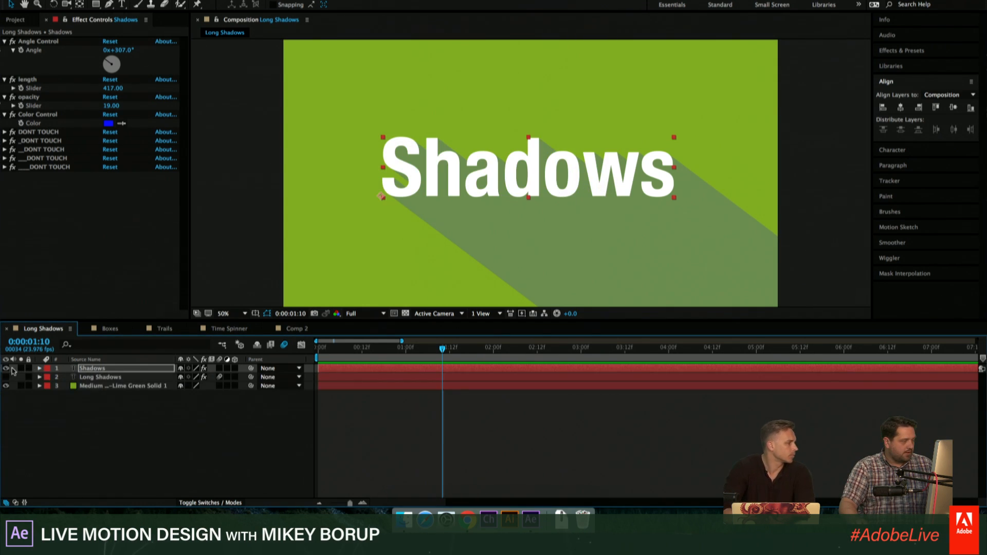
click(11, 370)
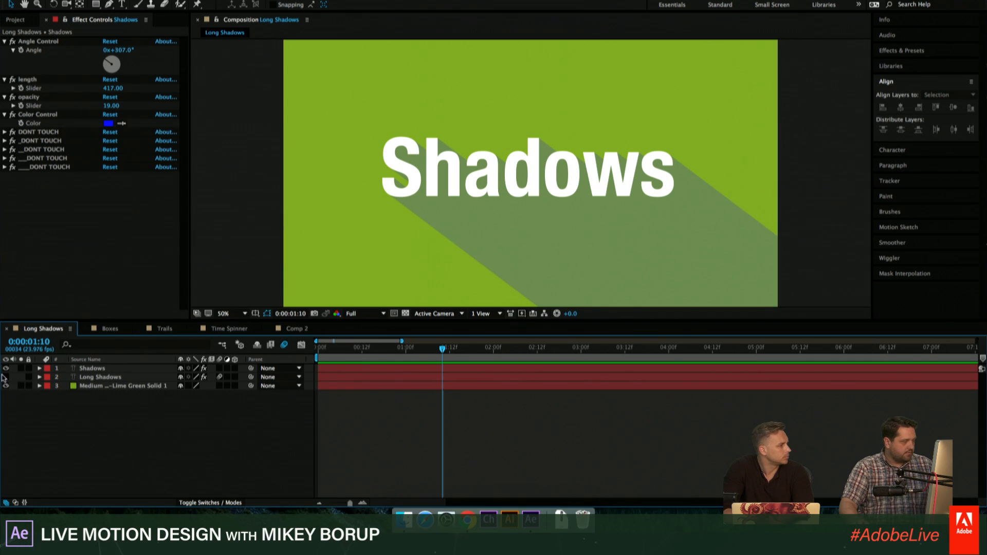
drag(5, 377, 6, 369)
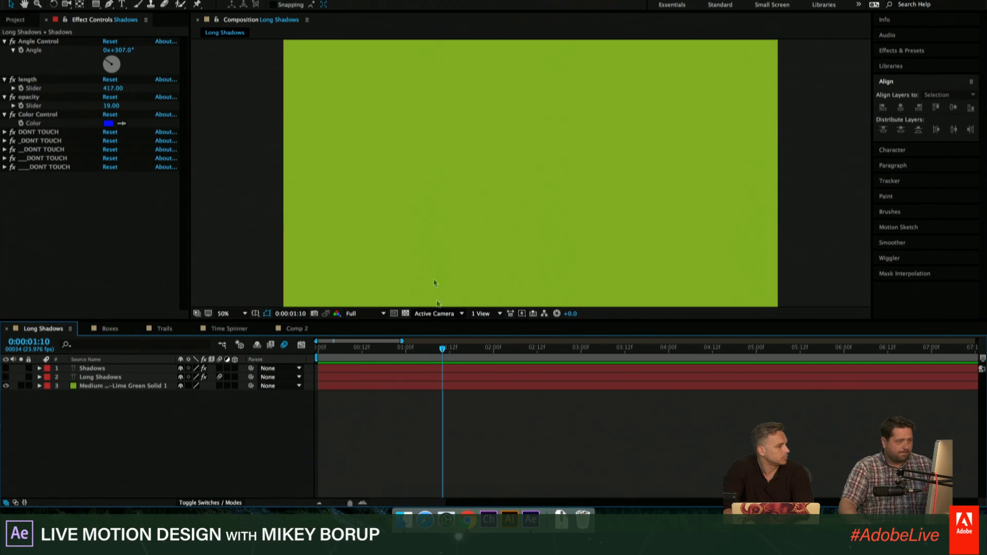
- Create a new text layer reading "preset" near the middle of the green composition
key(ctrl+t)
click(489, 172)
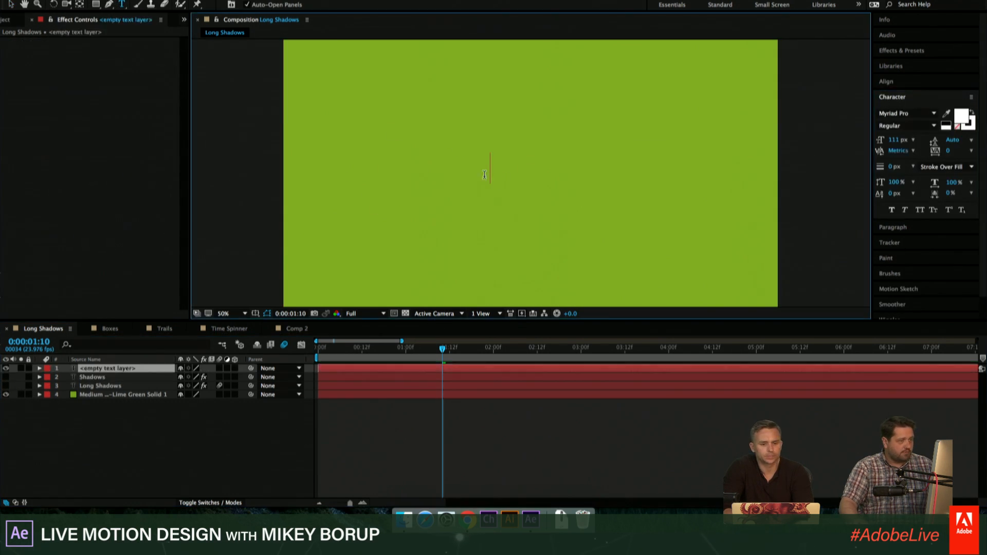
text(preset)
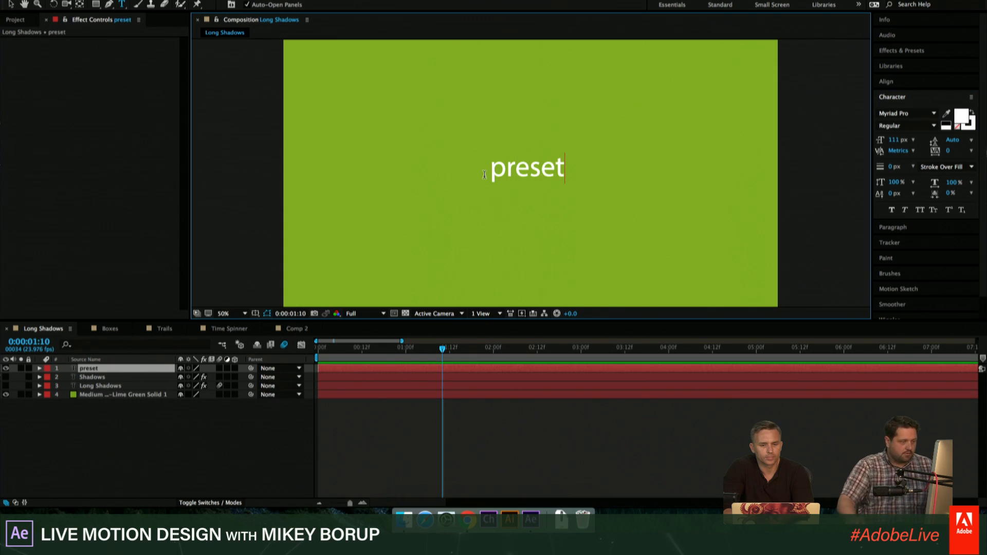
click(633, 402)
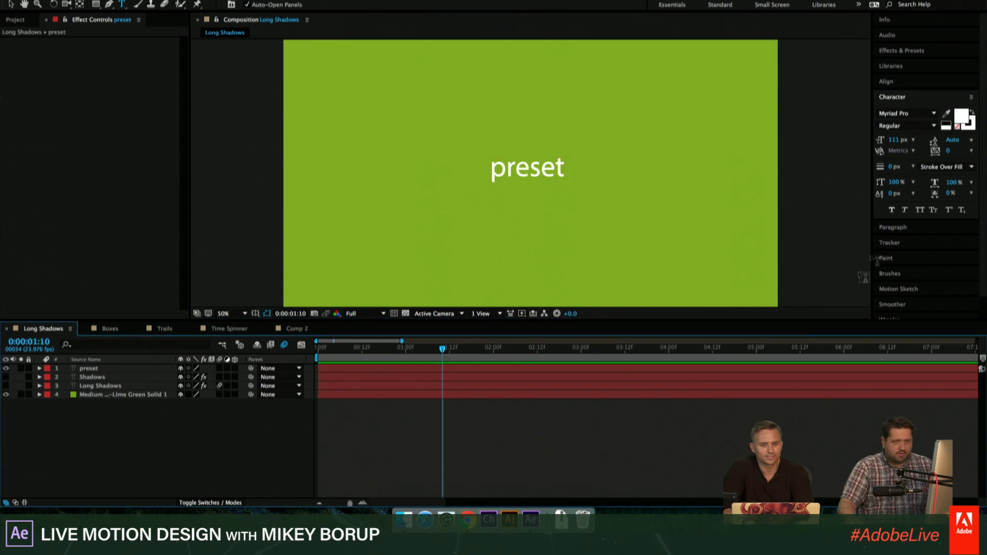
- Search the effects and presets for "long" and apply the Long Shadow user preset to the "preset" text
click(900, 52)
click(905, 64)
text(long)
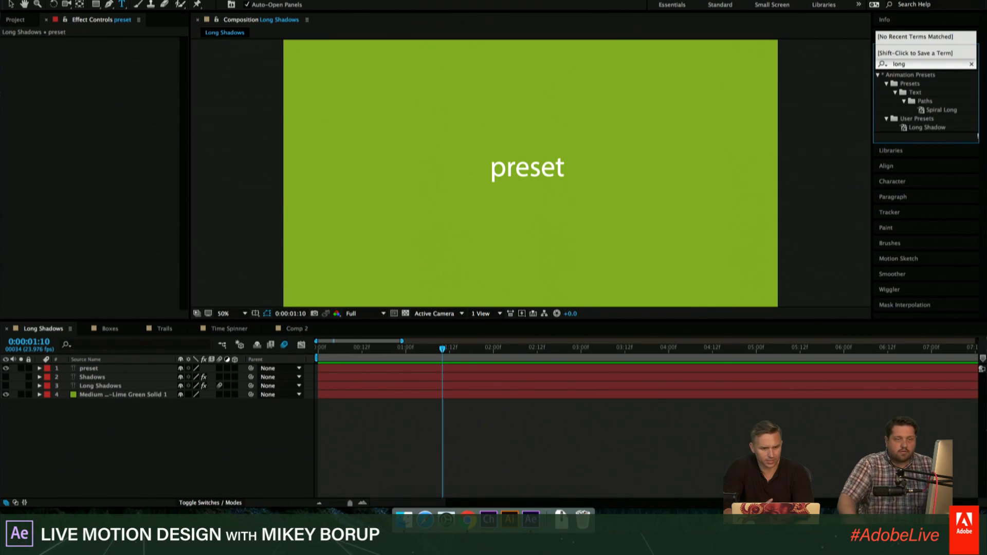
click(914, 129)
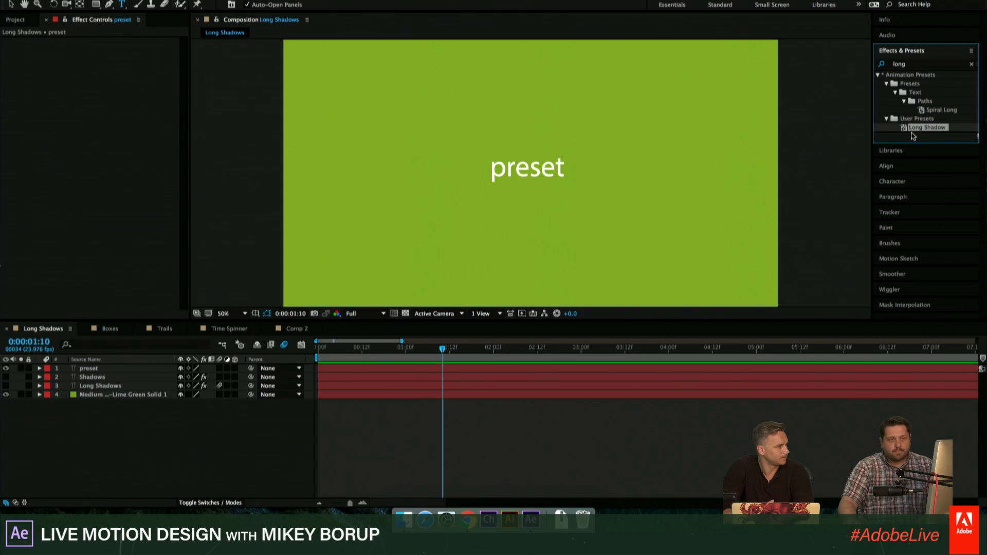
drag(913, 135, 522, 173)
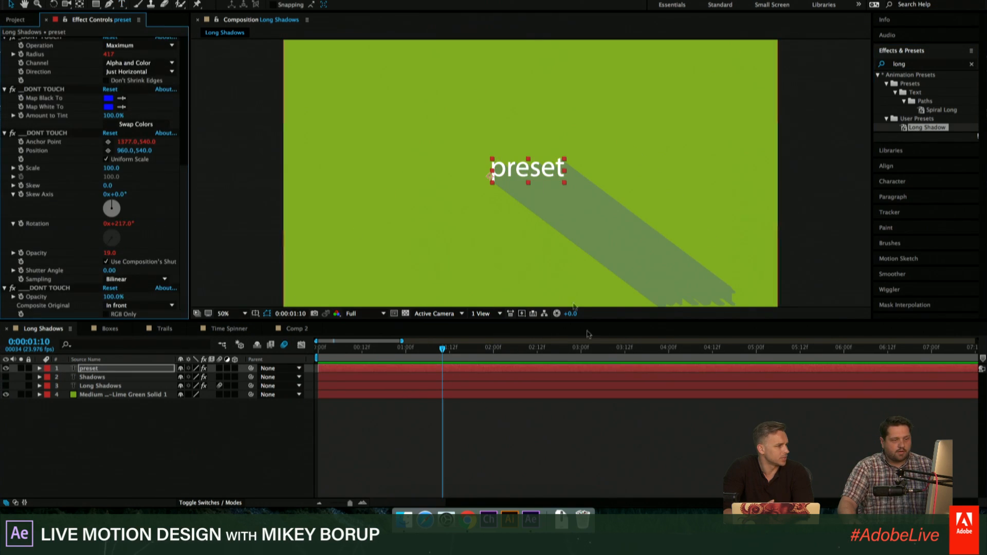
click(611, 436)
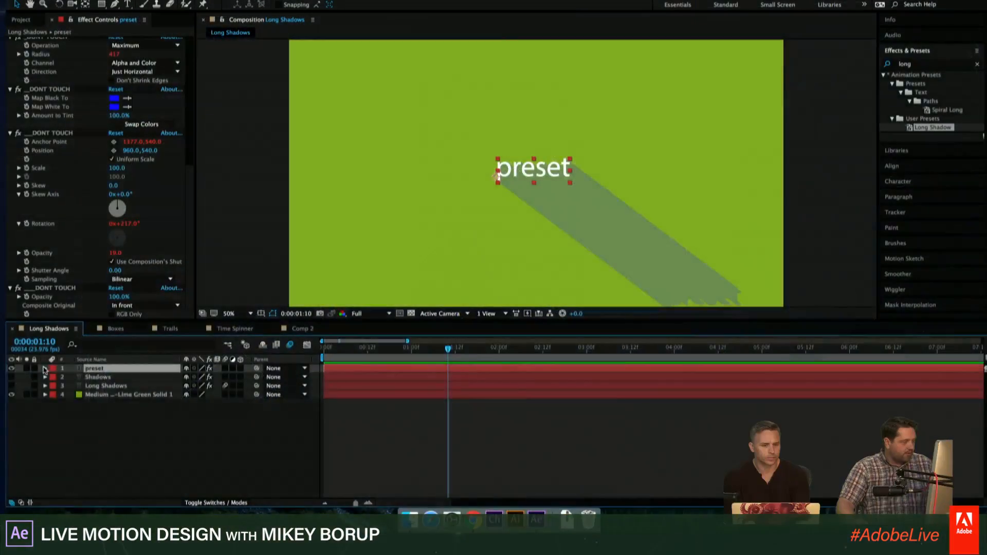
- Add a Position text animator to the "preset" layer with Position 0.0, -365.0 and the range selector's End at 52%
click(44, 369)
click(246, 377)
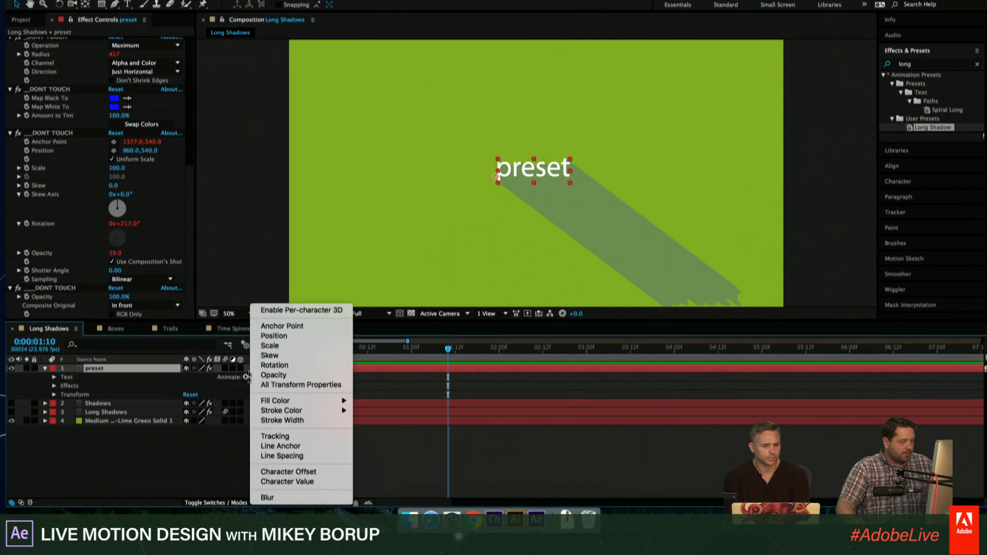
click(273, 336)
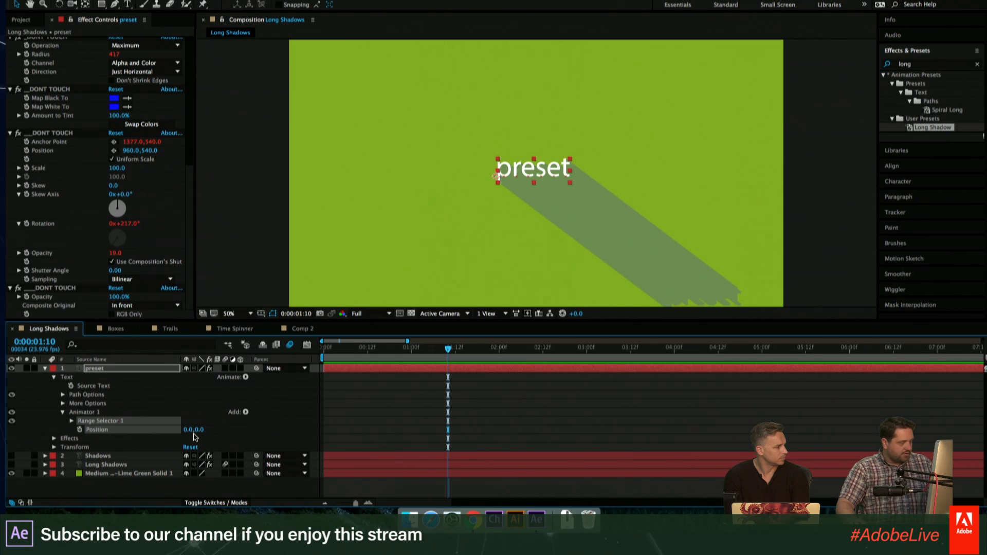
drag(174, 424, 74, 417)
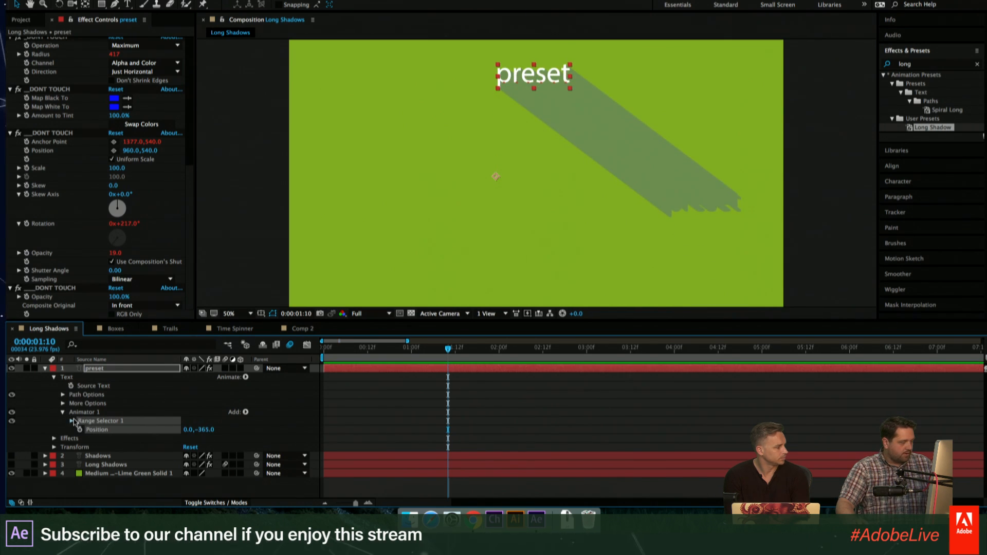
click(72, 421)
drag(191, 438, 141, 431)
- Replace the "preset" layer's text with the presenter's first name in capitals
double_click(497, 370)
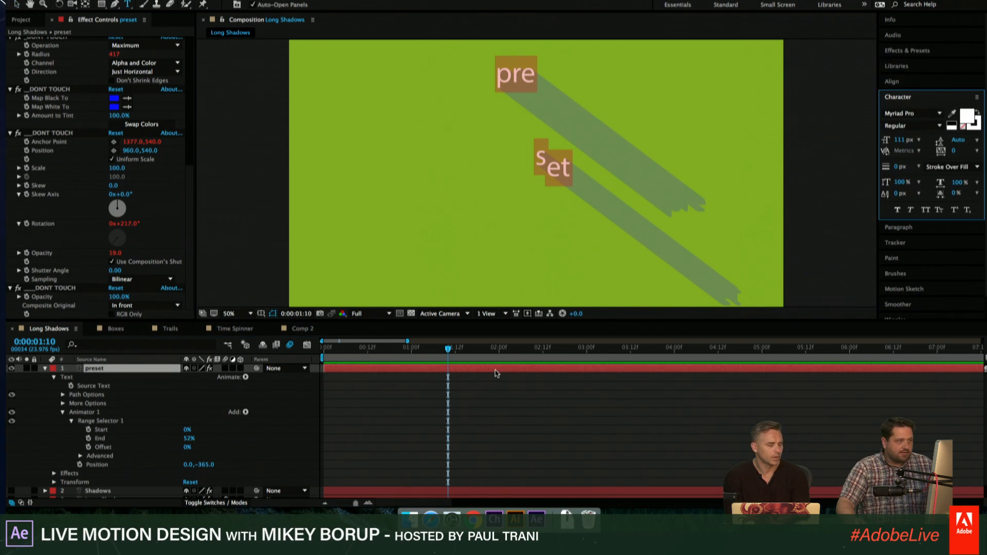
text(IKEY)
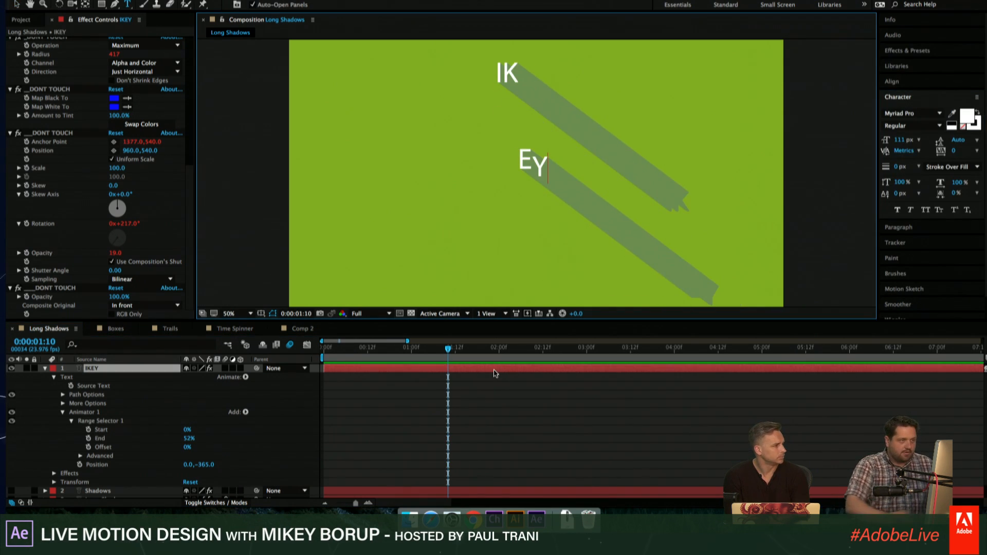
key(ctrl+a)
text(MIKEY)
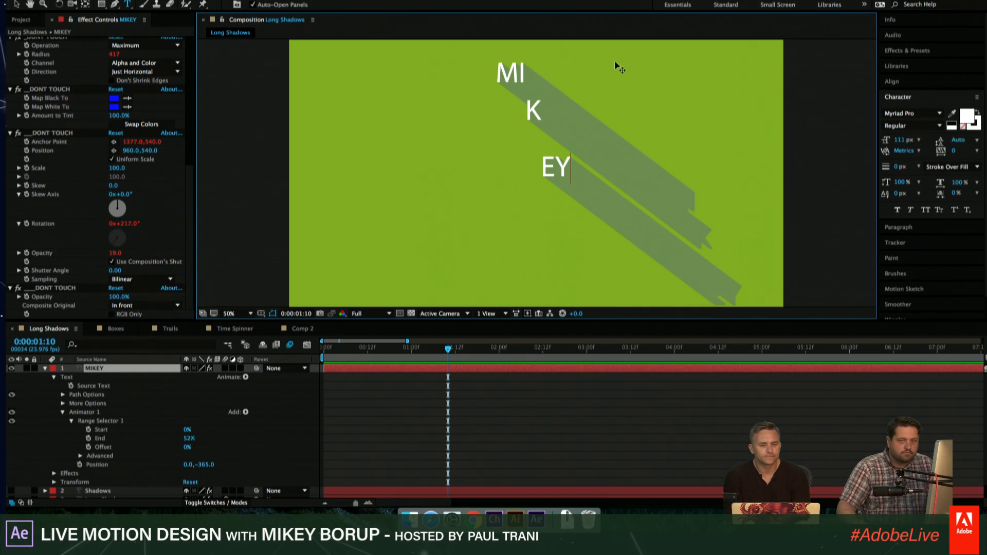
click(638, 452)
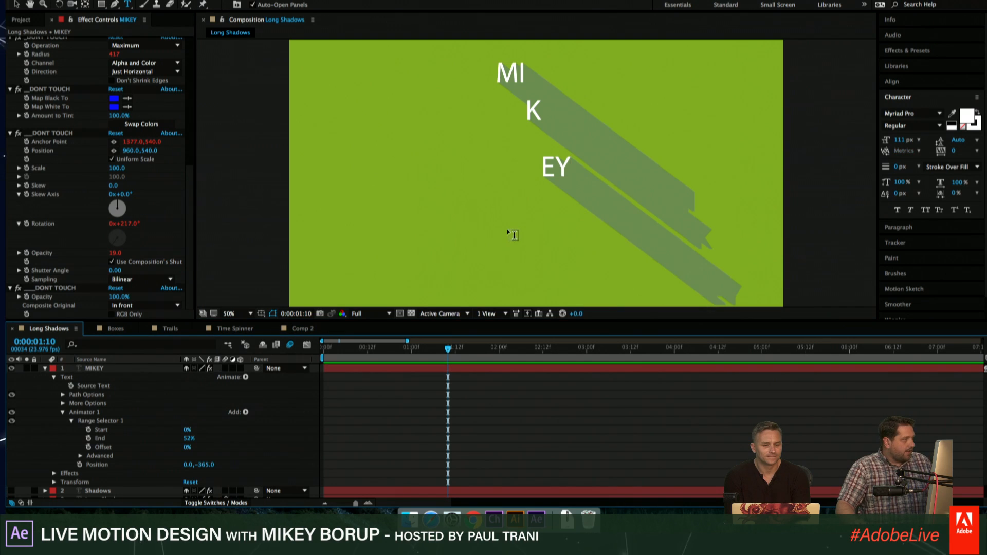
- Return to the start of the timeline and set the text animator's range selector End to 0%
drag(453, 353, 321, 354)
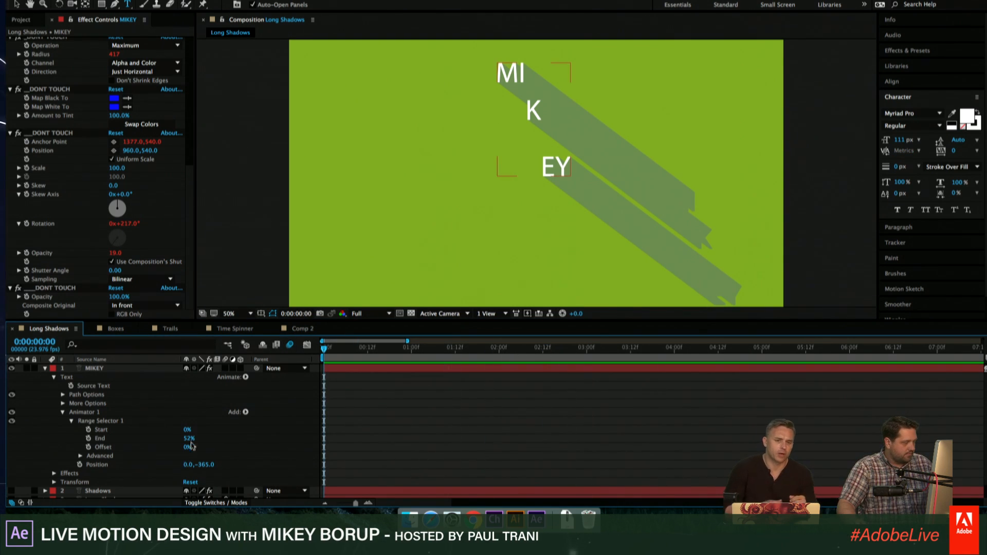
drag(189, 439, 236, 438)
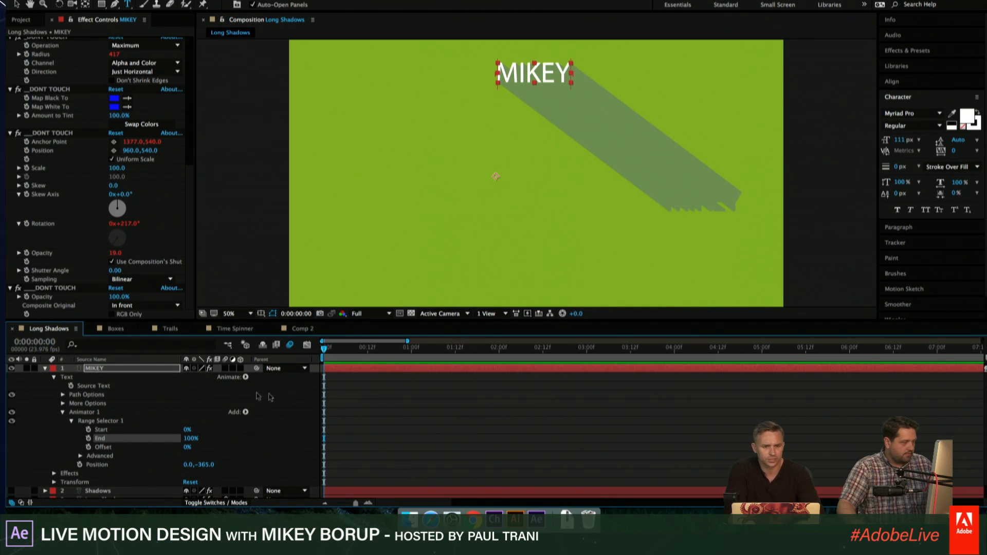
drag(169, 438, 72, 431)
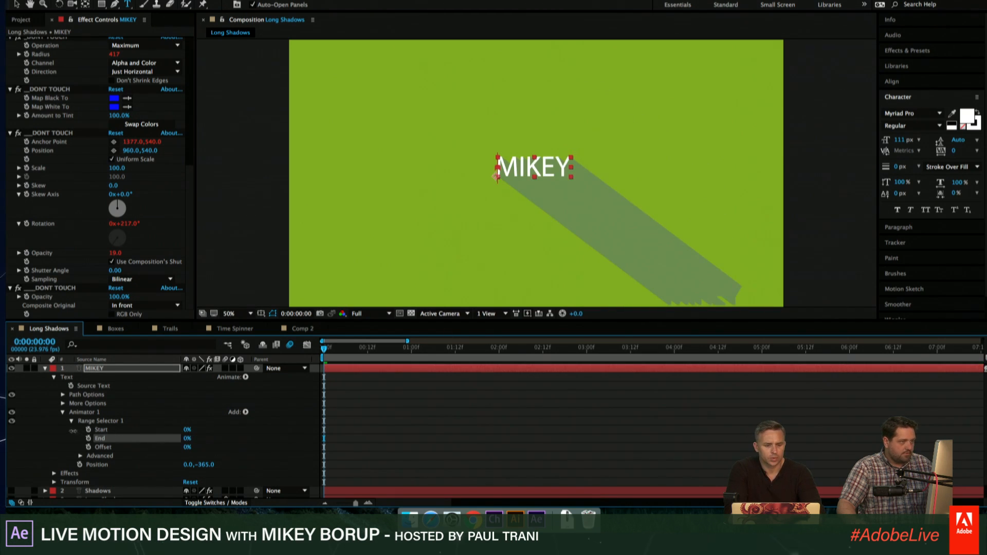
- Scale the new text layer to 289% and move the text to the upper middle of the composition
key(s)
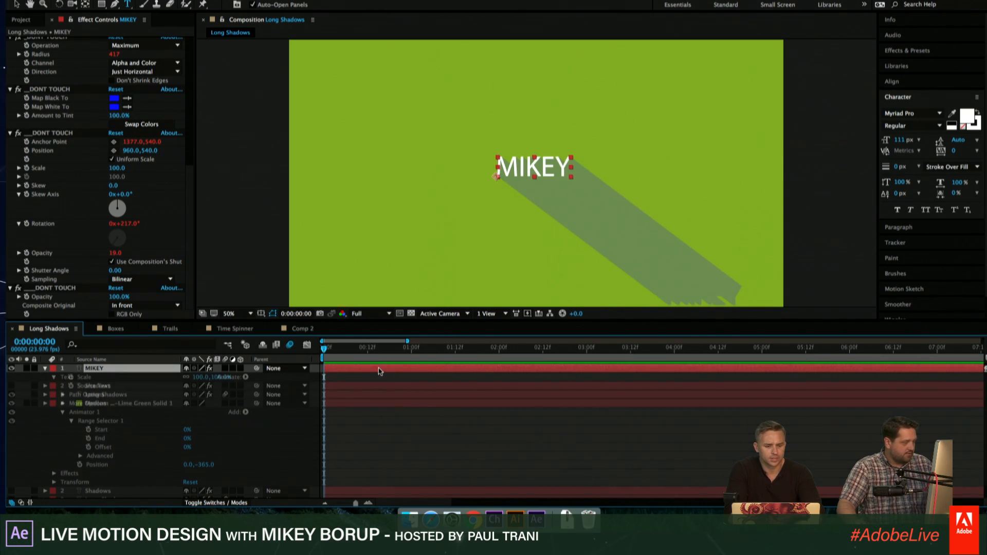
drag(196, 377, 294, 377)
key(v)
drag(637, 147, 529, 136)
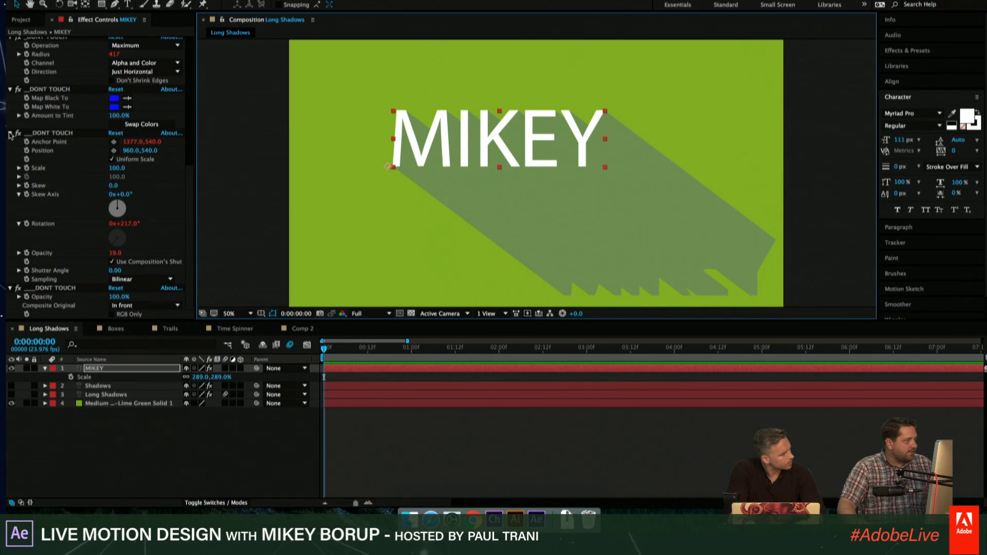
- Collapse the settings of all effects on the new text layer at once
click(54, 132)
key(super+a)
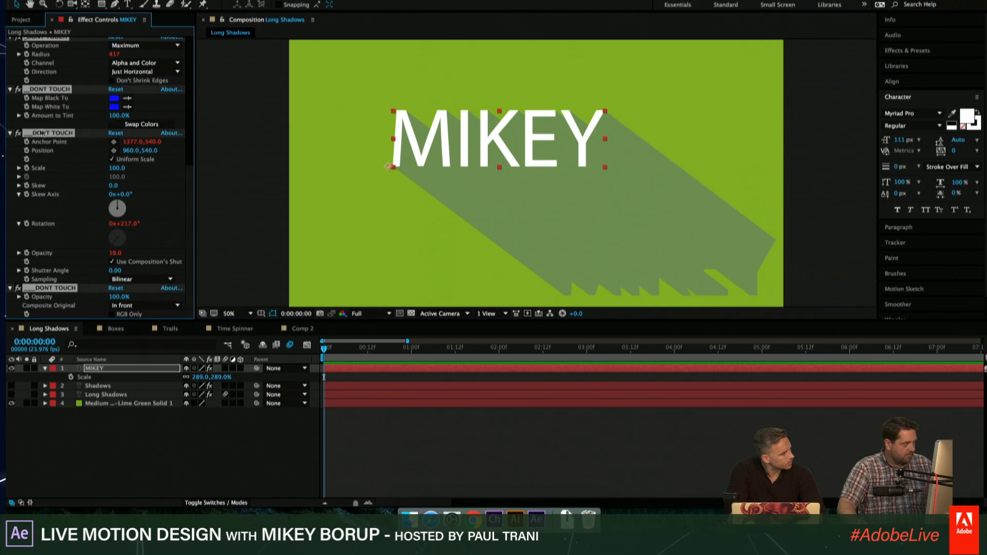
click(10, 133)
click(632, 469)
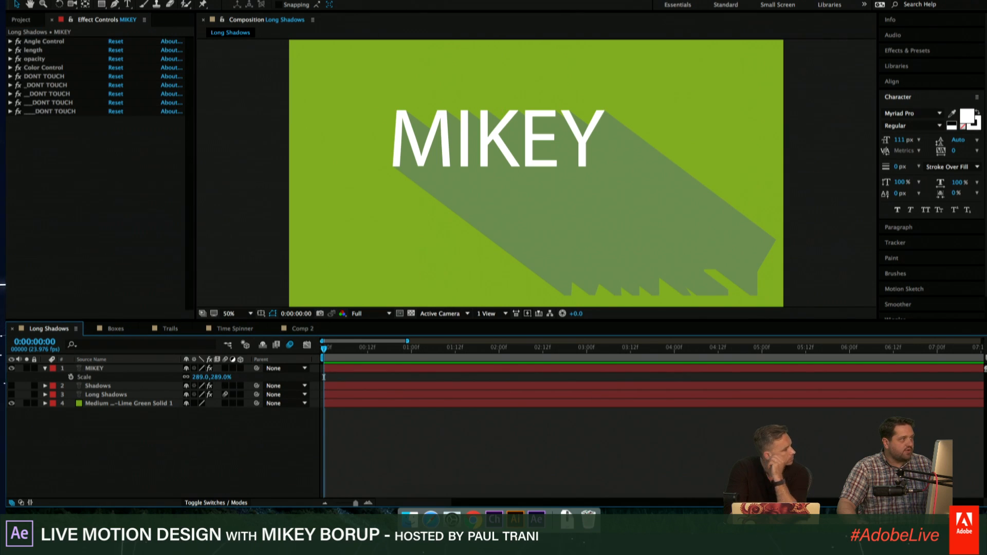
- Apply a Linear Wipe effect to the new text layer and place it just above the last effect, "____DONT TOUCH"
click(428, 368)
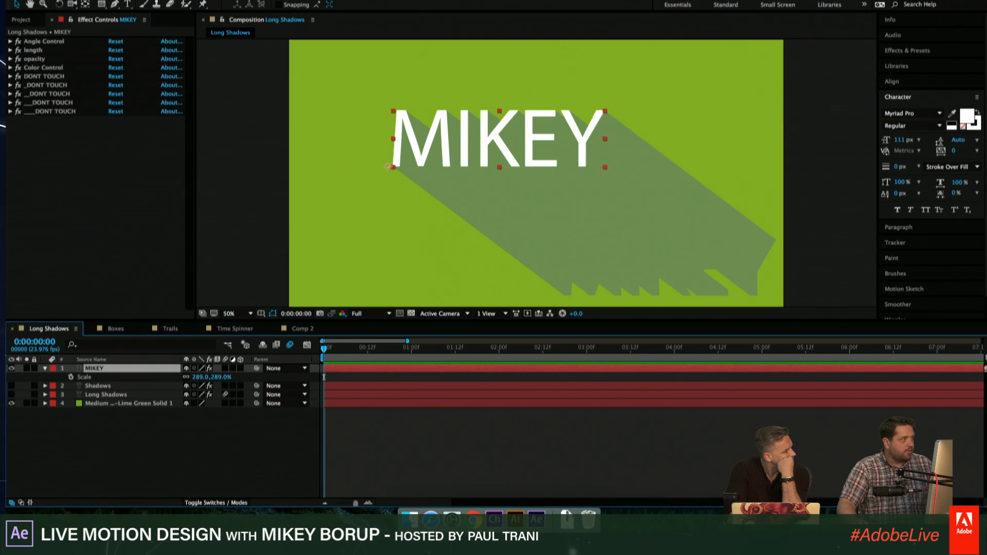
click(229, 0)
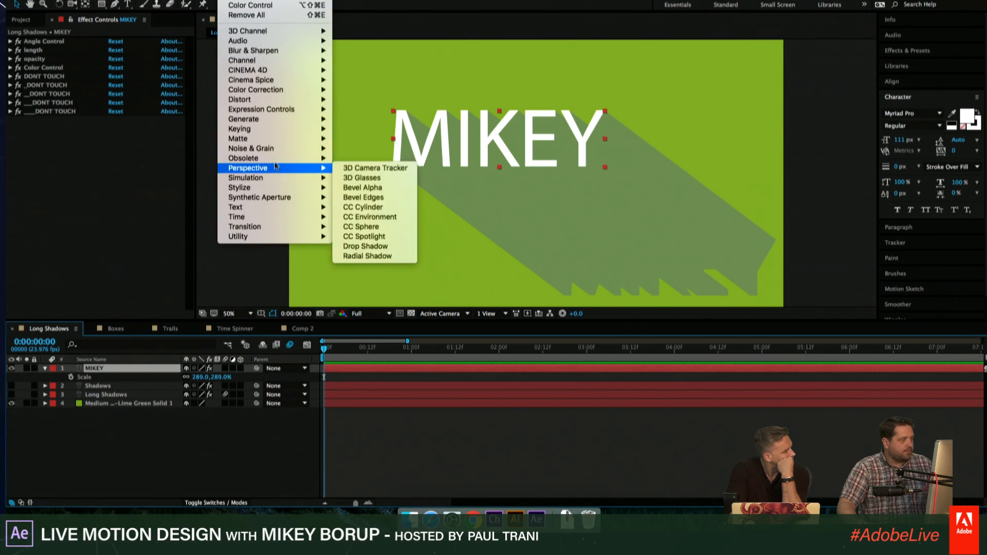
mouse_move(266, 229)
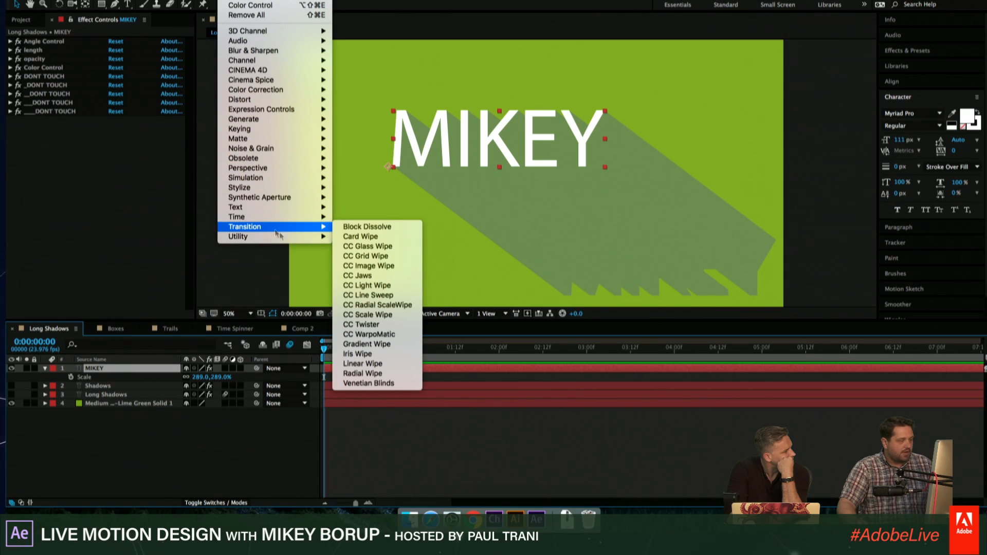
click(367, 366)
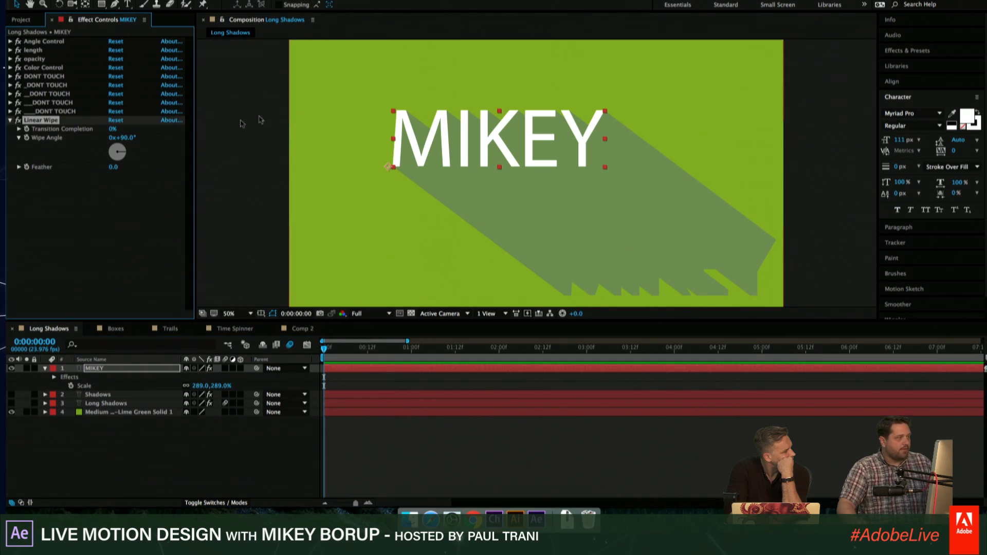
drag(42, 122, 48, 109)
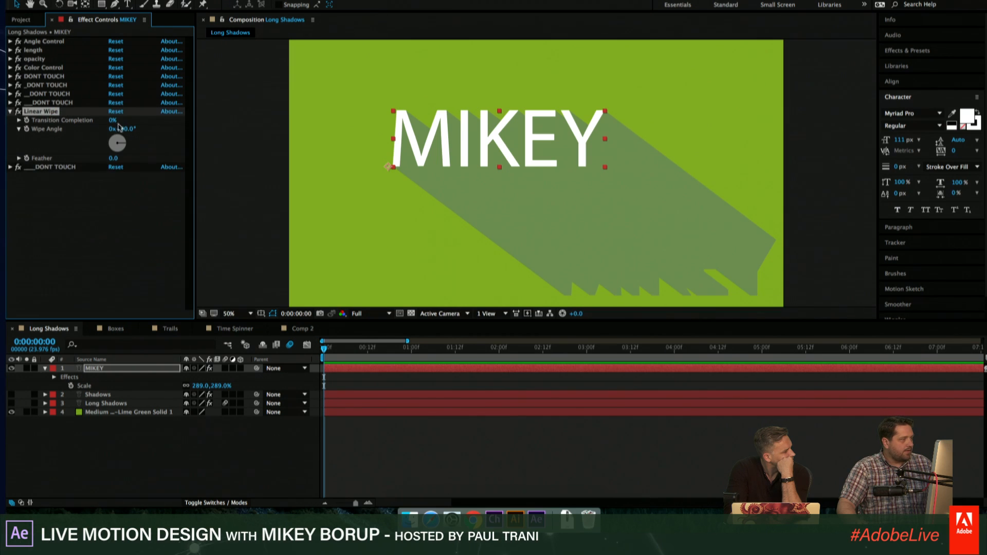
- Set the Linear Wipe's Transition Completion to 57%, Wipe Angle to 1x+0.0° and Feather to 270
drag(112, 120, 297, 155)
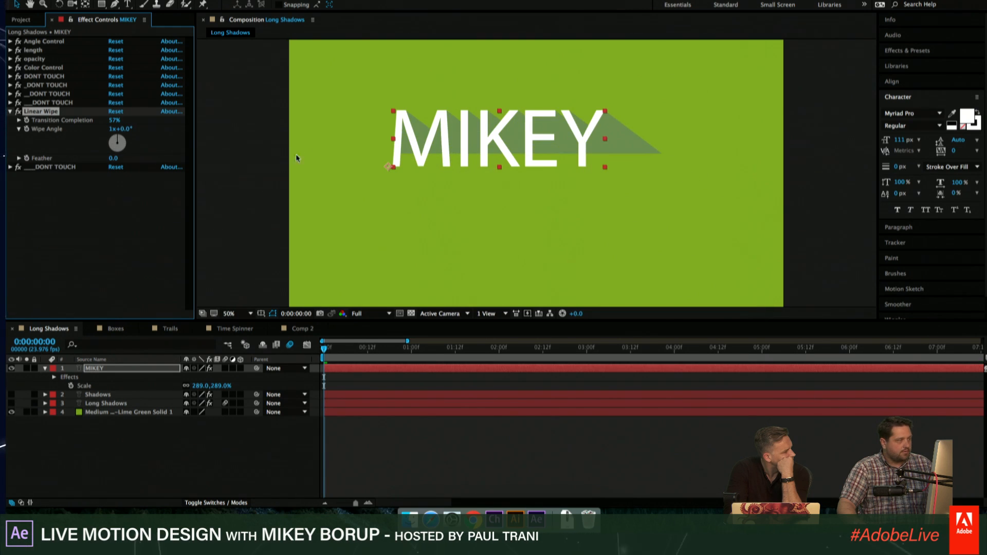
drag(114, 159, 262, 166)
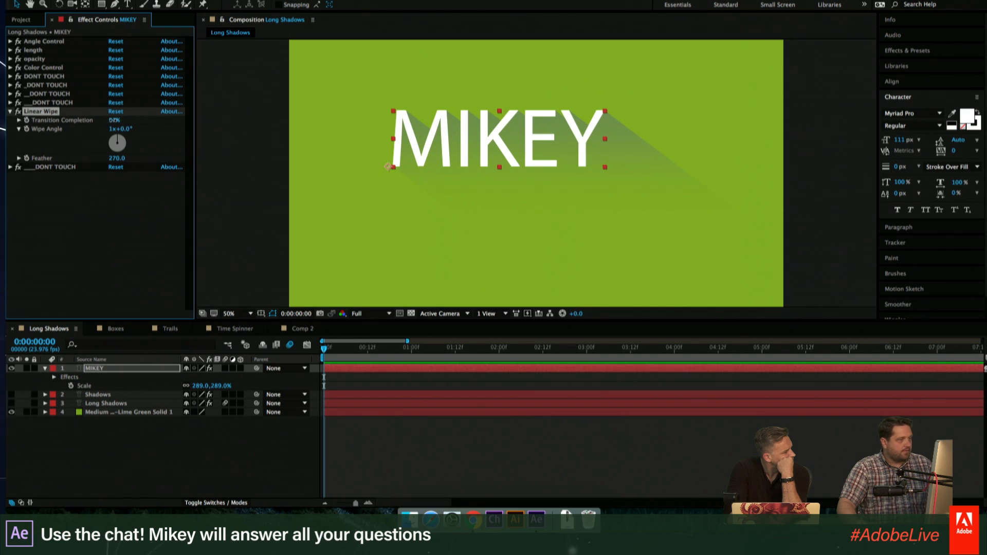
- Set the Linear Wipe's Transition Completion to 42% on the new text layer and deselect the layer
drag(113, 120, 94, 118)
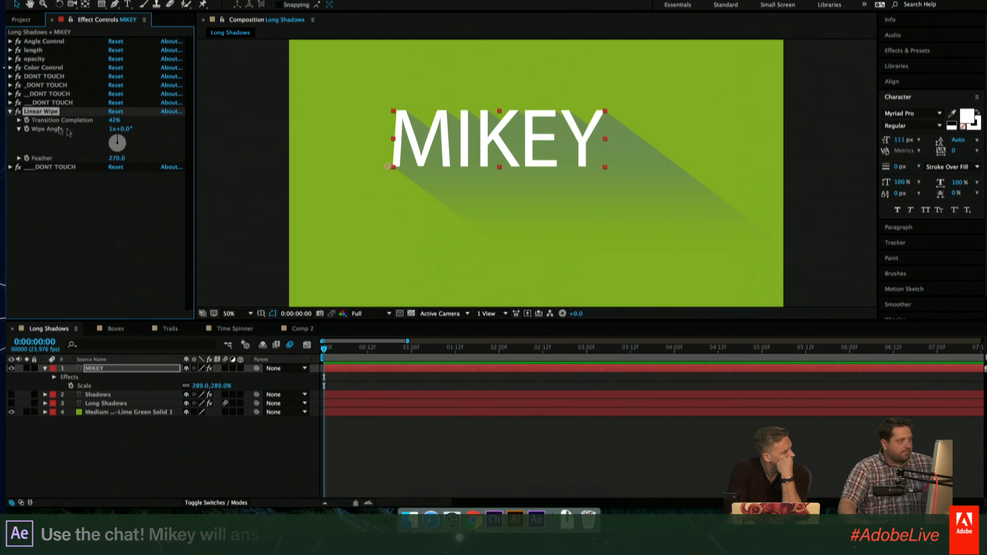
click(709, 423)
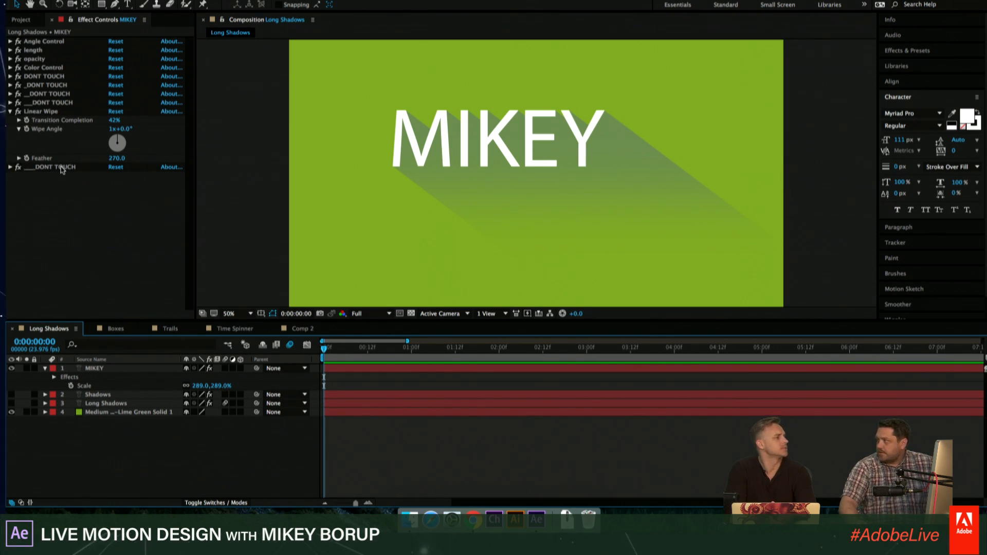
click(508, 129)
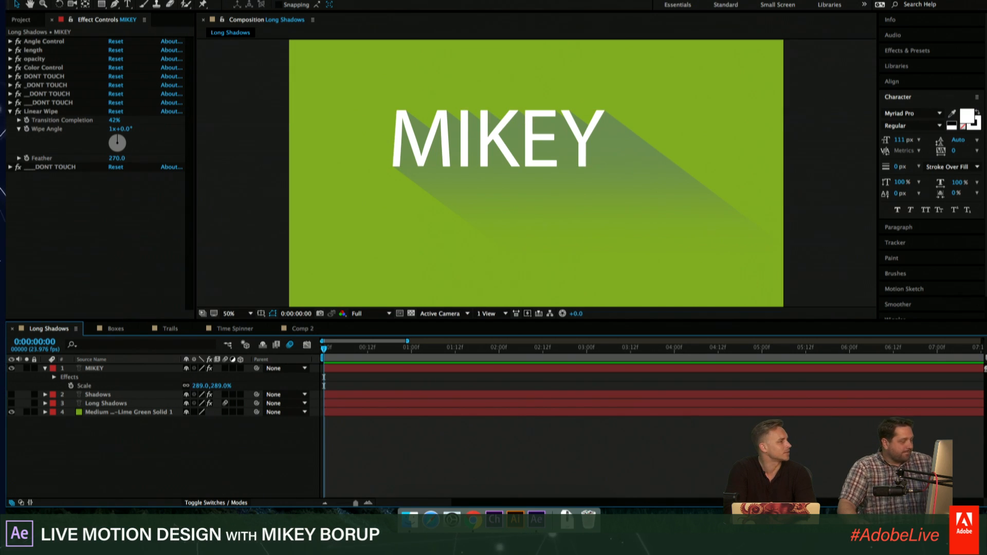
- Examine the effect stack of the new text layer in the timeline and the animation preset commands available for it
click(44, 368)
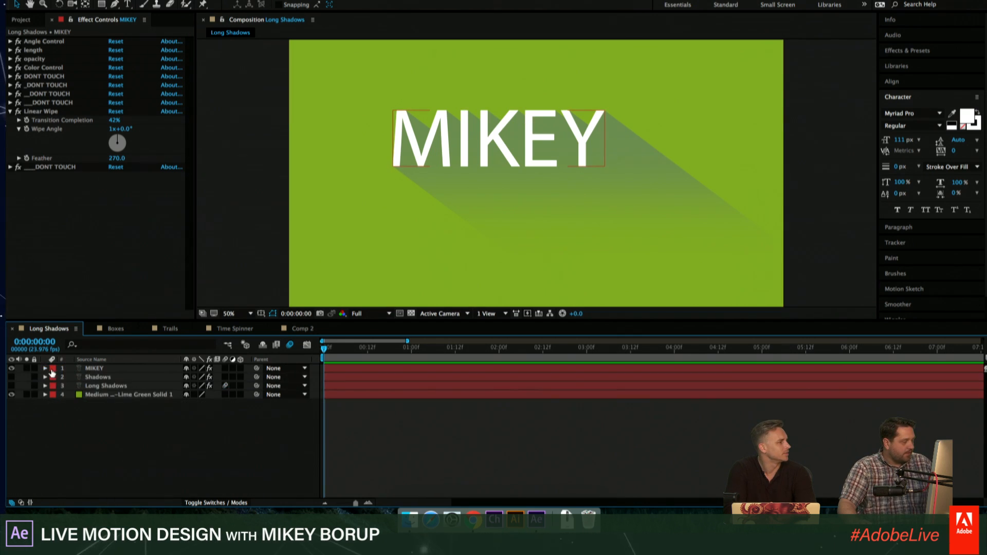
click(104, 370)
click(45, 368)
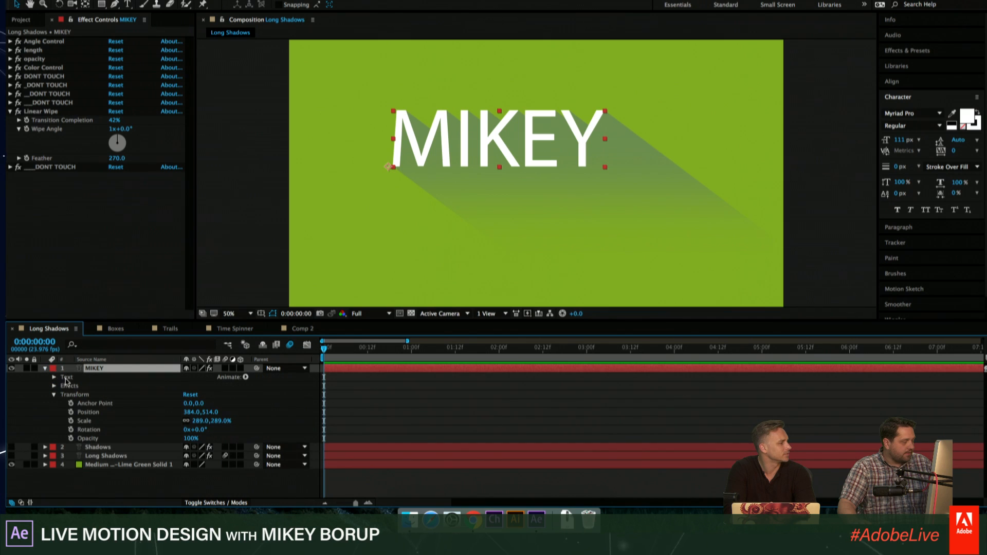
click(54, 395)
click(69, 386)
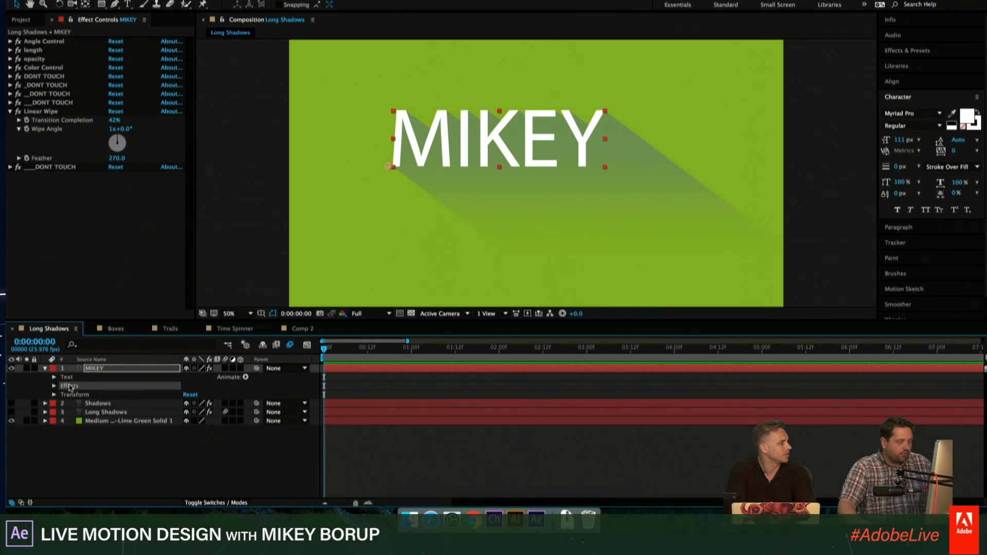
click(54, 386)
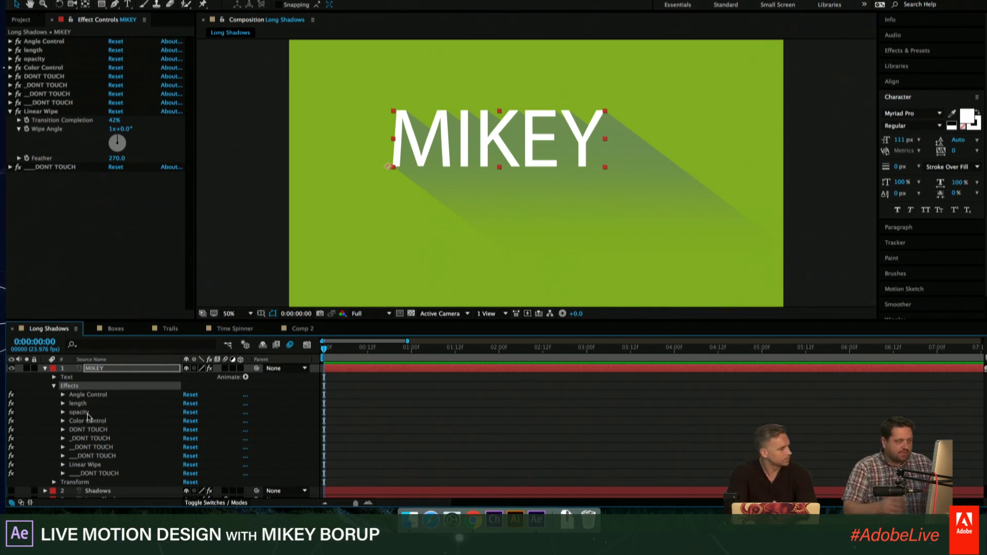
drag(102, 405, 109, 448)
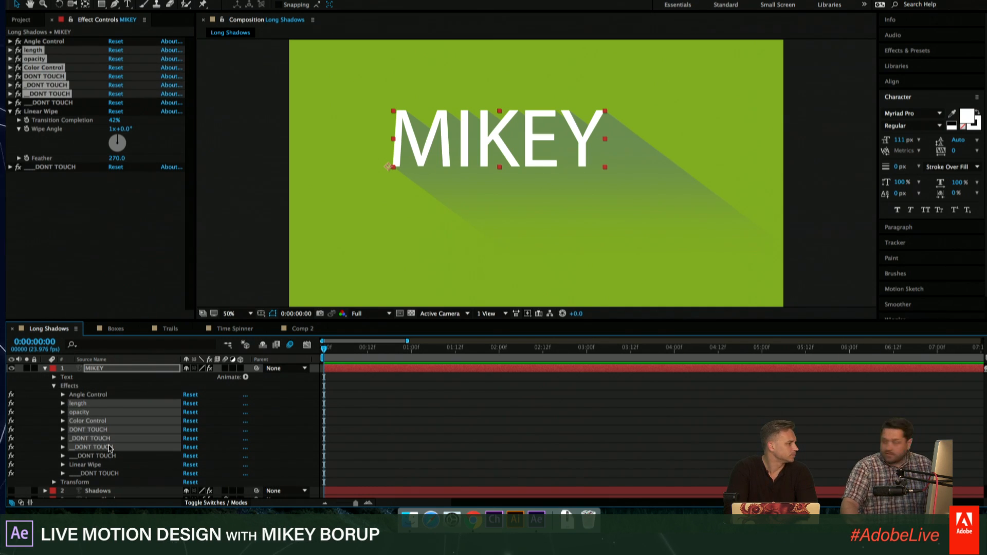
click(81, 387)
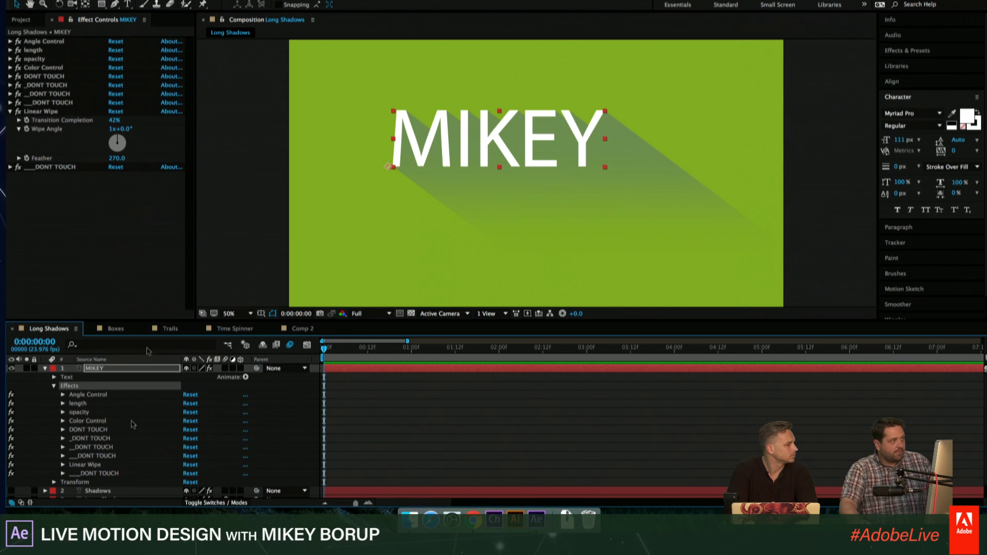
click(268, 0)
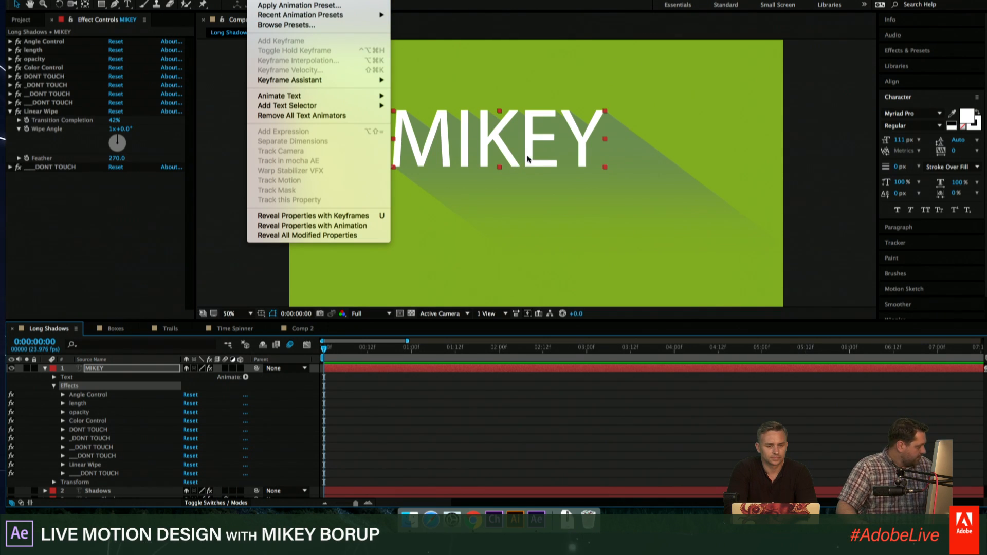
click(658, 398)
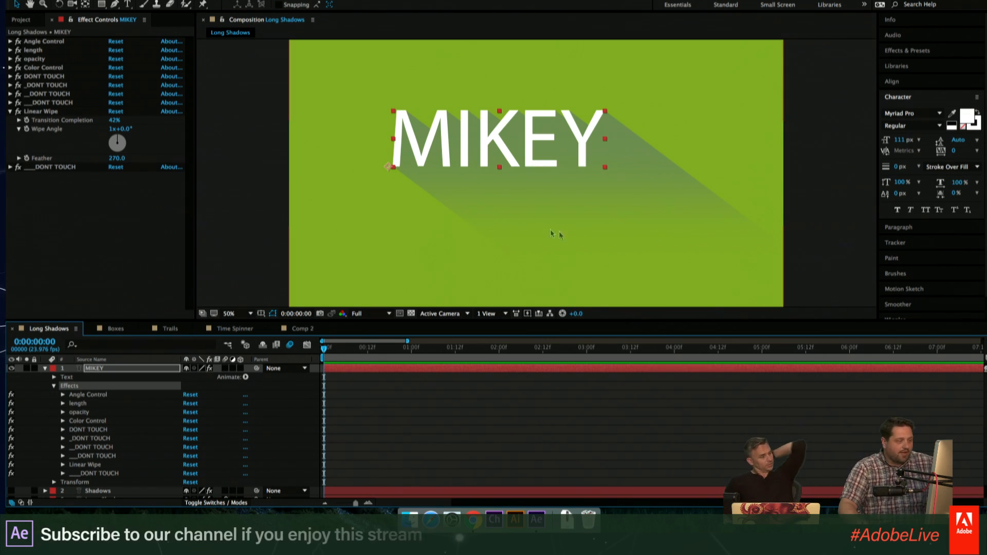
click(45, 368)
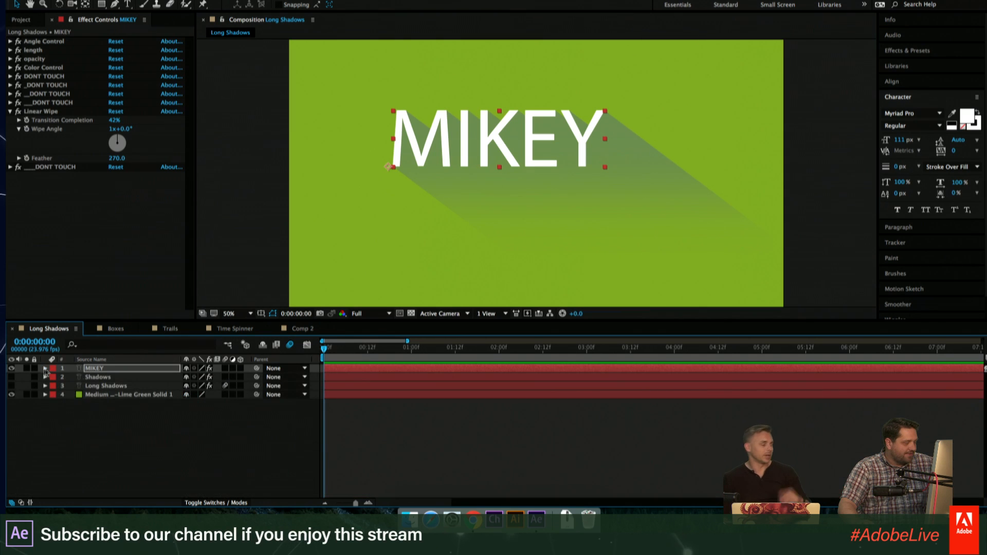
click(476, 428)
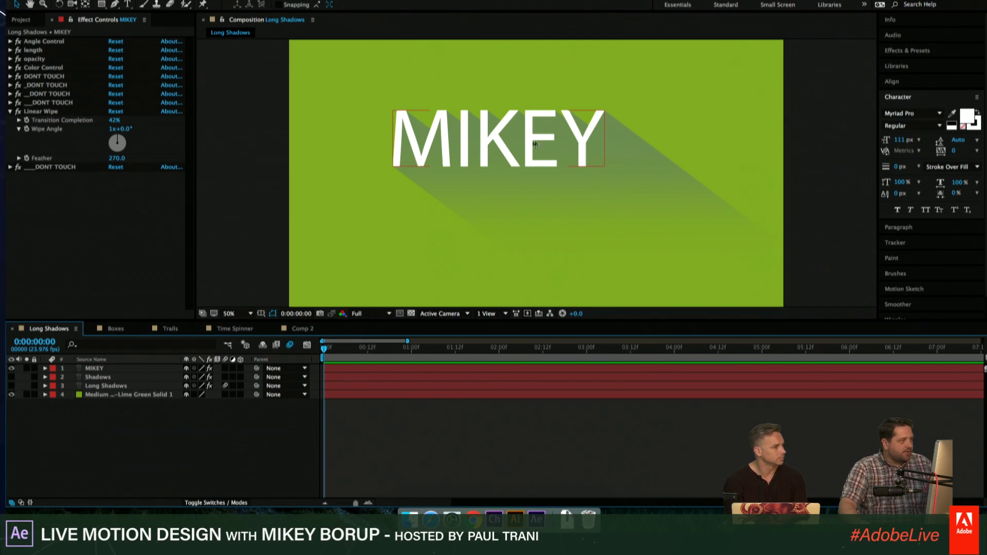
- Hide the new text layer and draw a star with the Star Tool near the middle of the composition
click(472, 263)
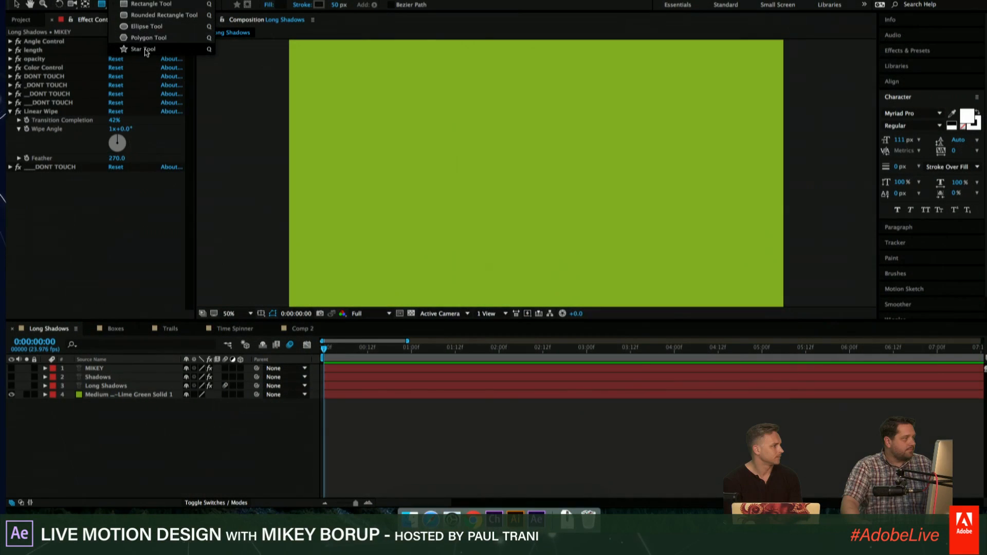
click(143, 49)
mouse_move(536, 171)
mouse_down()
mouse_move(584, 101)
mouse_move(586, 155)
mouse_move(607, 218)
mouse_move(566, 208)
mouse_move(575, 202)
mouse_up()
- Give the star a white FFFFFF fill and set its stroke width to 0 px
click(283, 5)
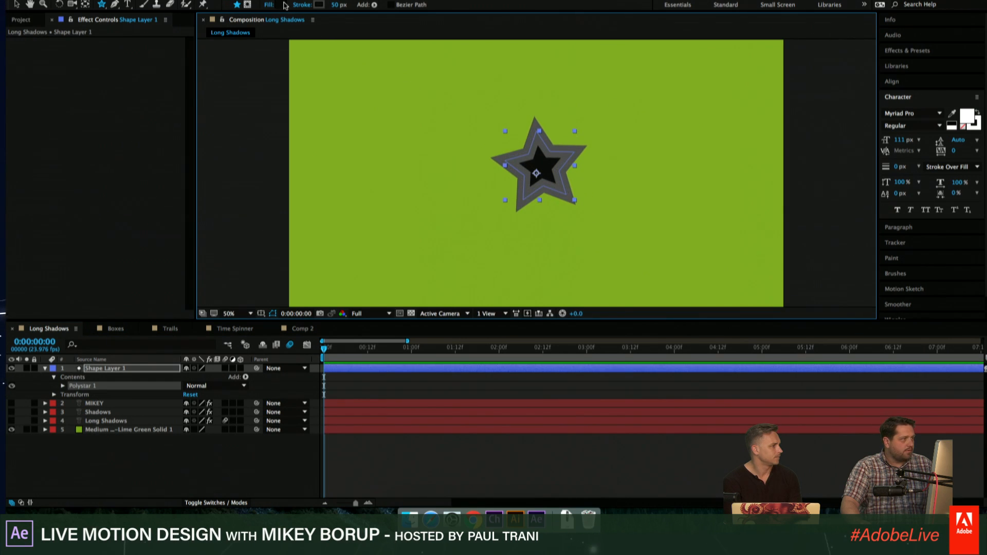
drag(512, 203, 515, 125)
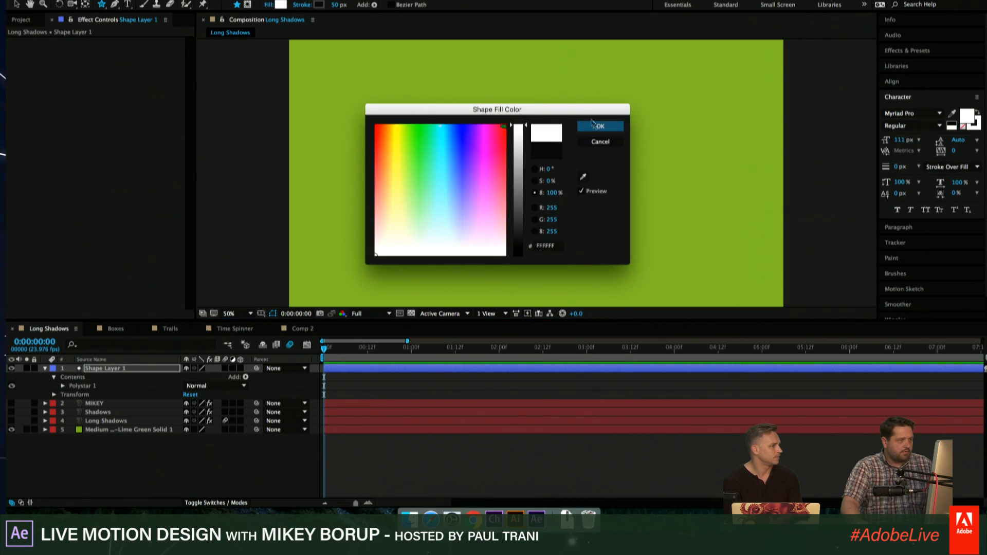
click(600, 126)
drag(339, 6, 135, 4)
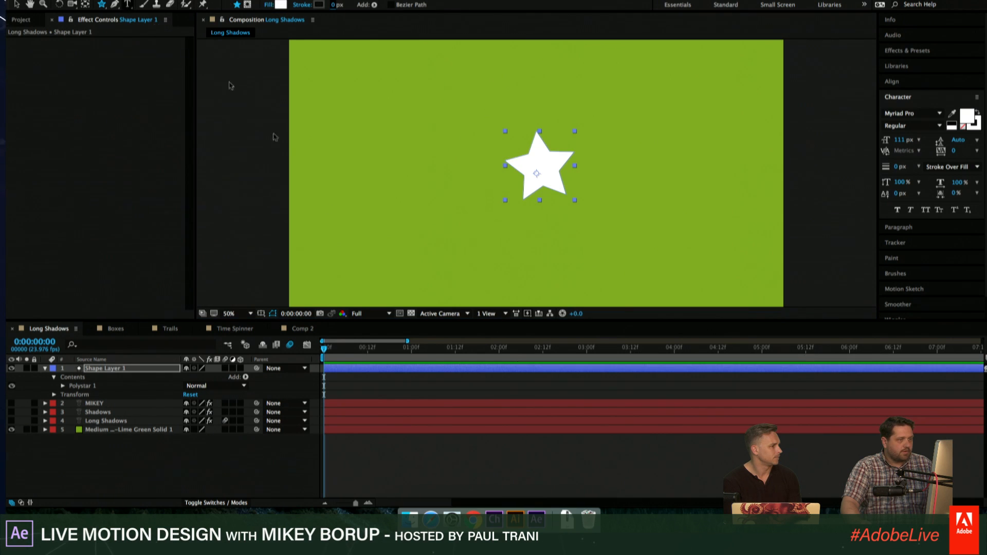
click(489, 463)
- Apply the Long Shadow user preset to the star shape and return to the Selection tool
click(897, 81)
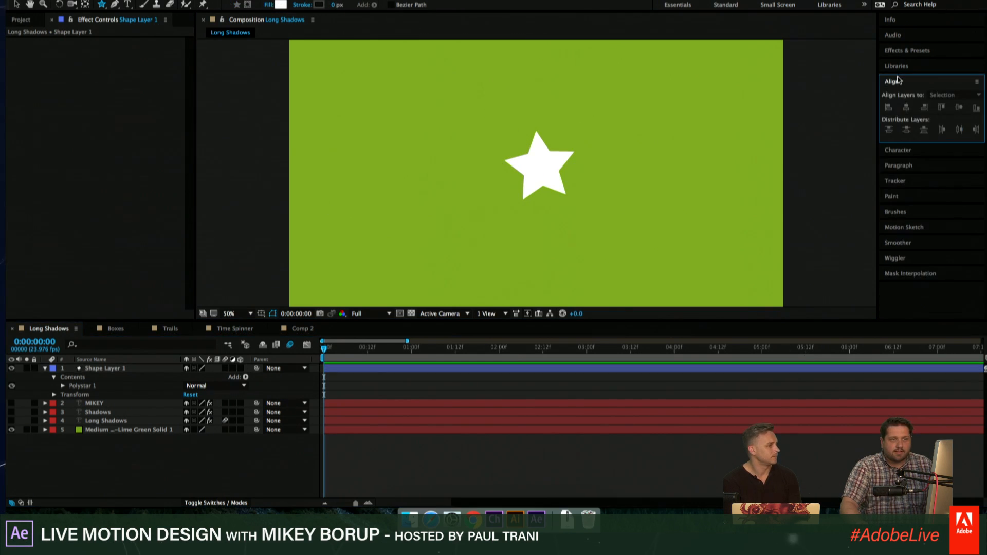
click(899, 51)
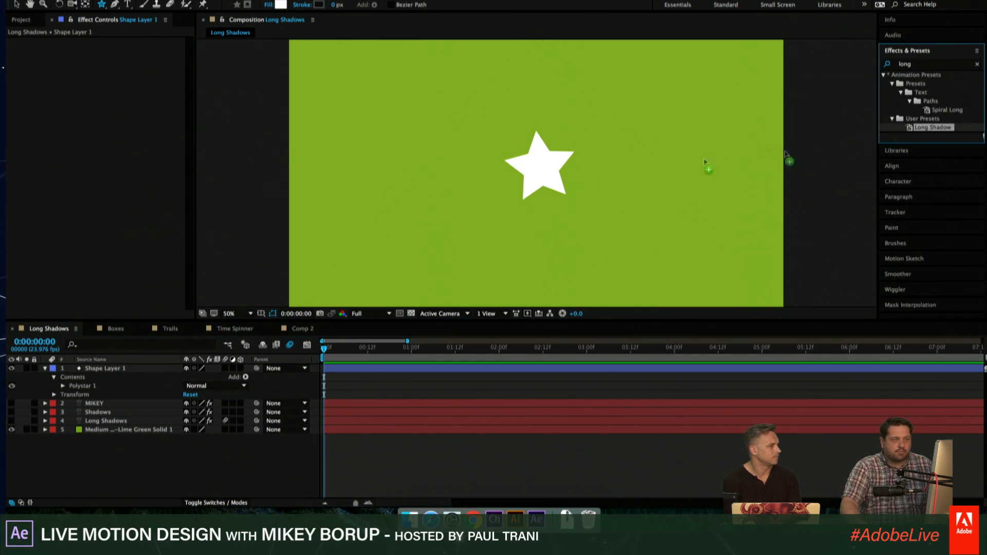
drag(705, 162, 548, 168)
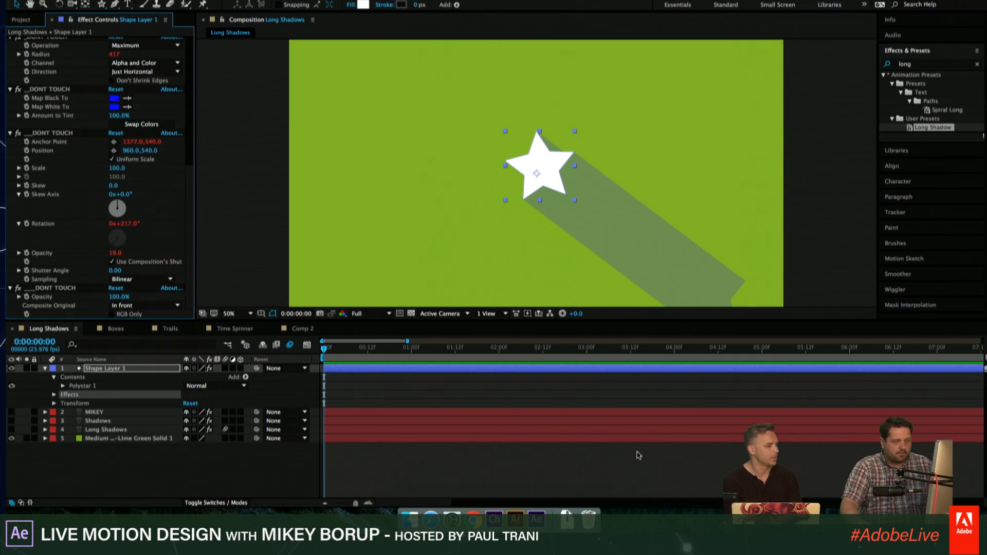
key(v)
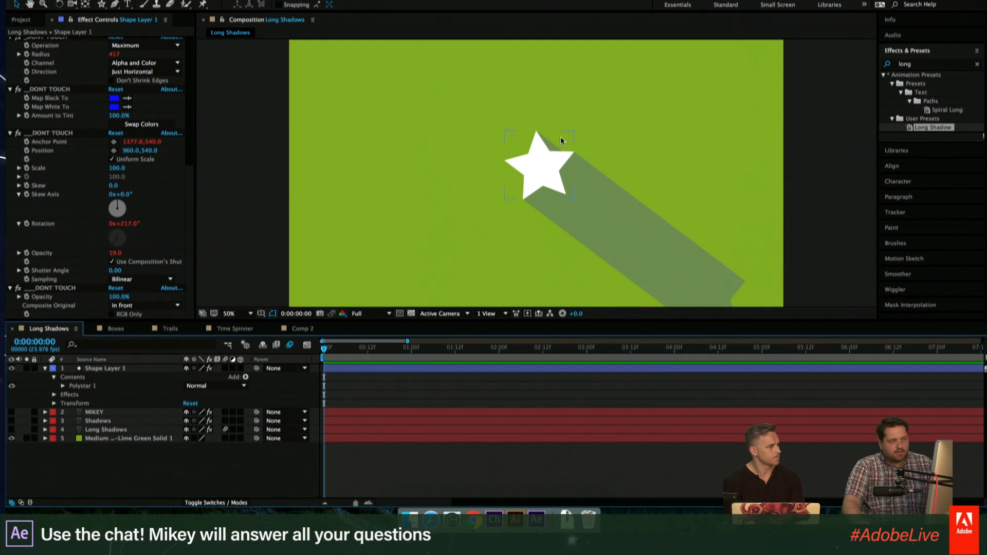
- Inspect the star's long shadow up close and review the angle, length, opacity and color controls of its preset
key(period)
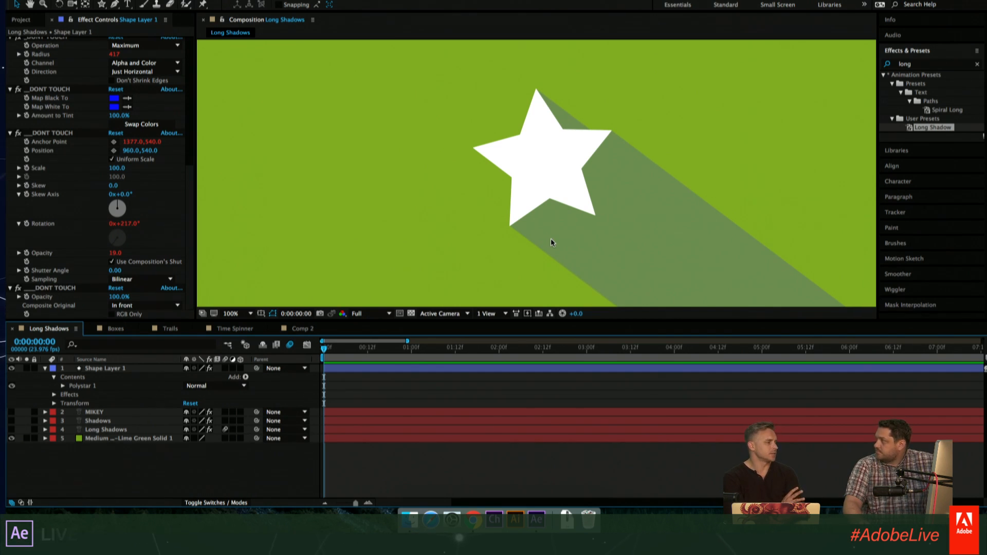
click(568, 182)
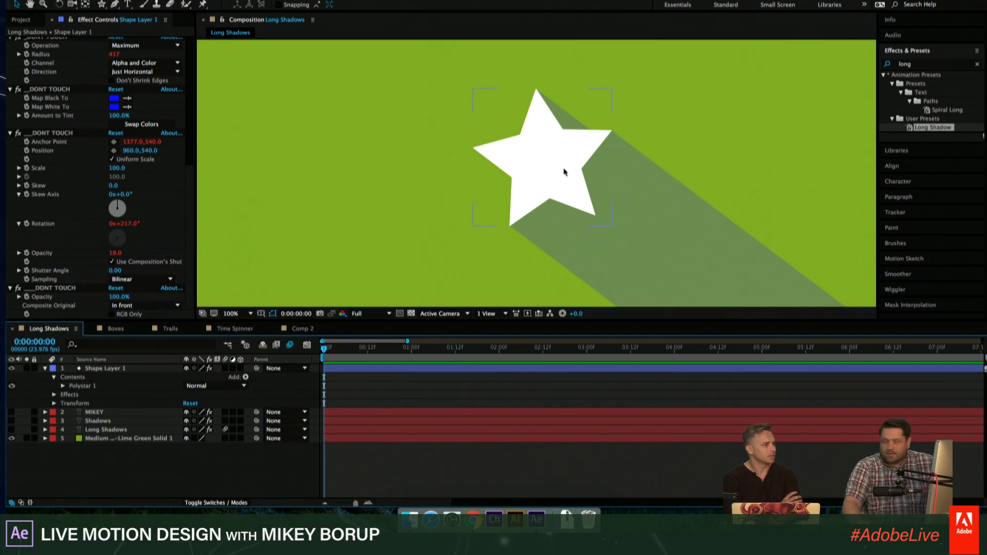
key(period)
key(comma)
key(comma)
key(comma)
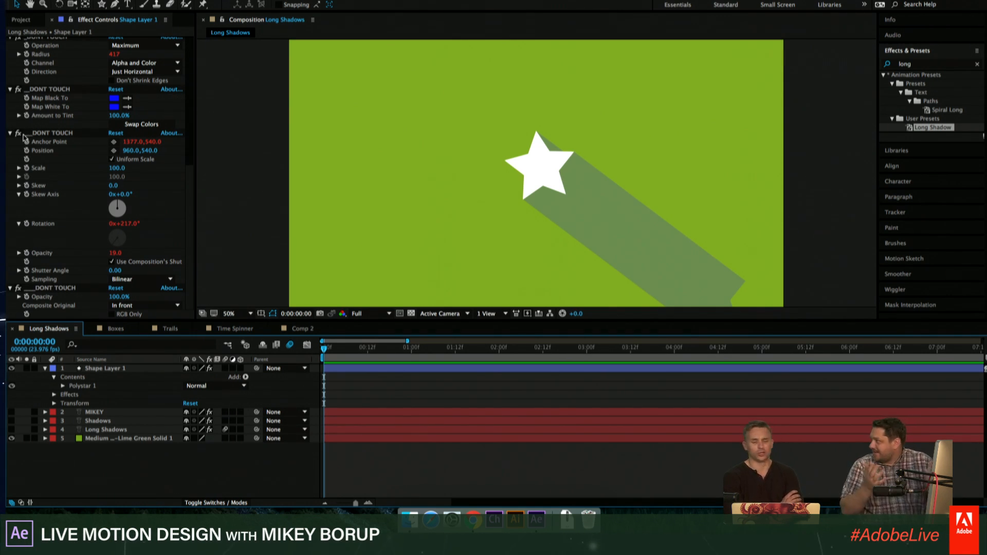
scroll(66, 156, up, 6)
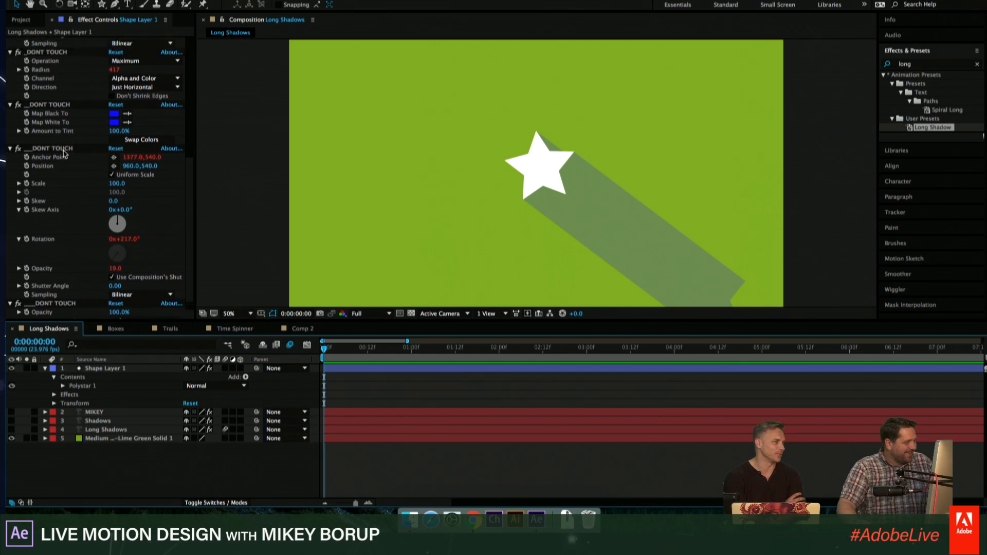
click(53, 79)
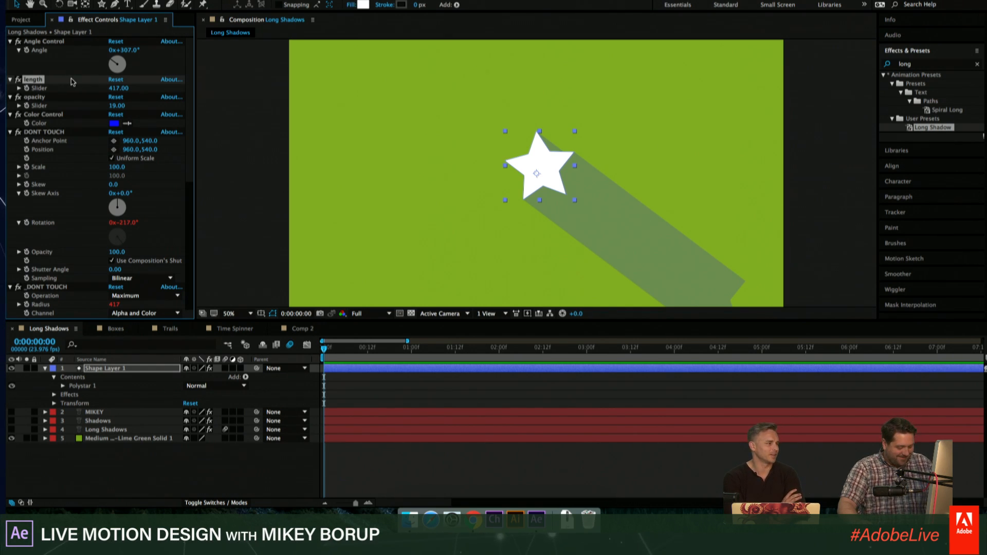
key(super+h)
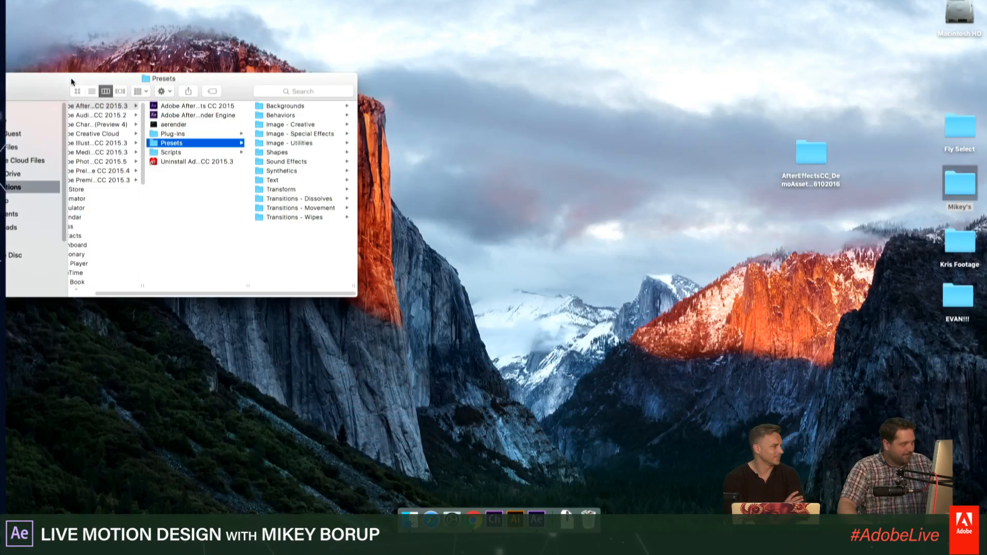
click(537, 519)
click(523, 454)
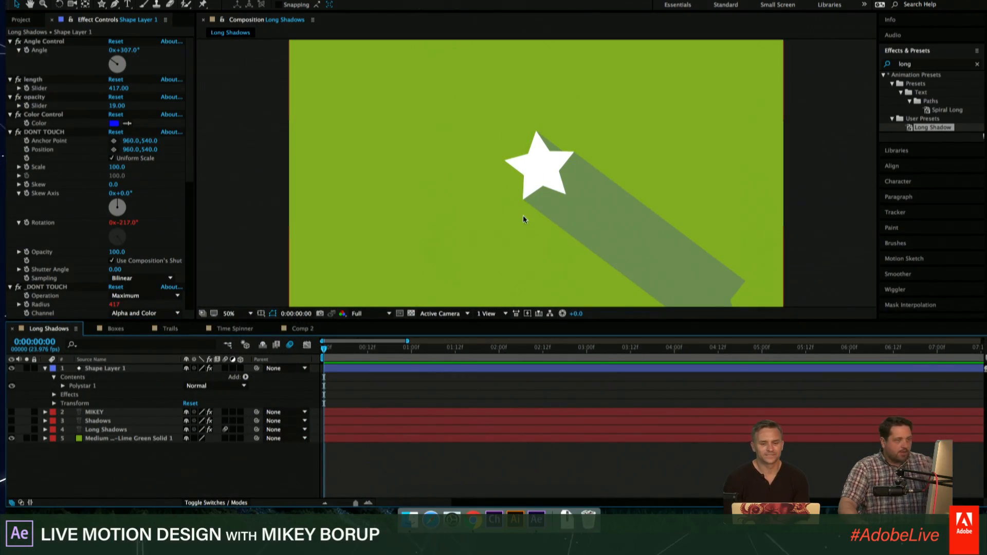
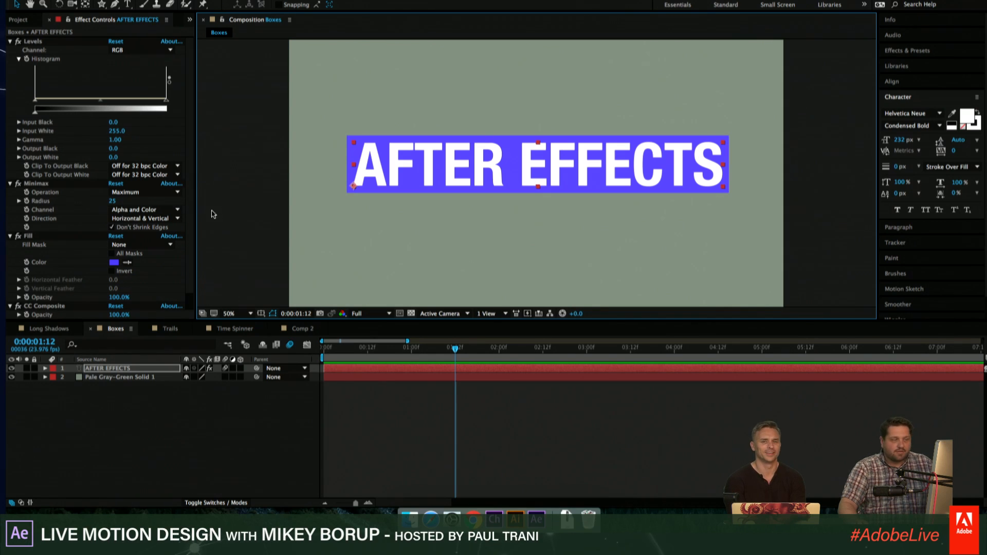
- Reposition the boxed AFTER EFFECTS title nearer the upper part of the frame, with the gray-green solid hidden and the transparency grid on
drag(477, 177, 452, 150)
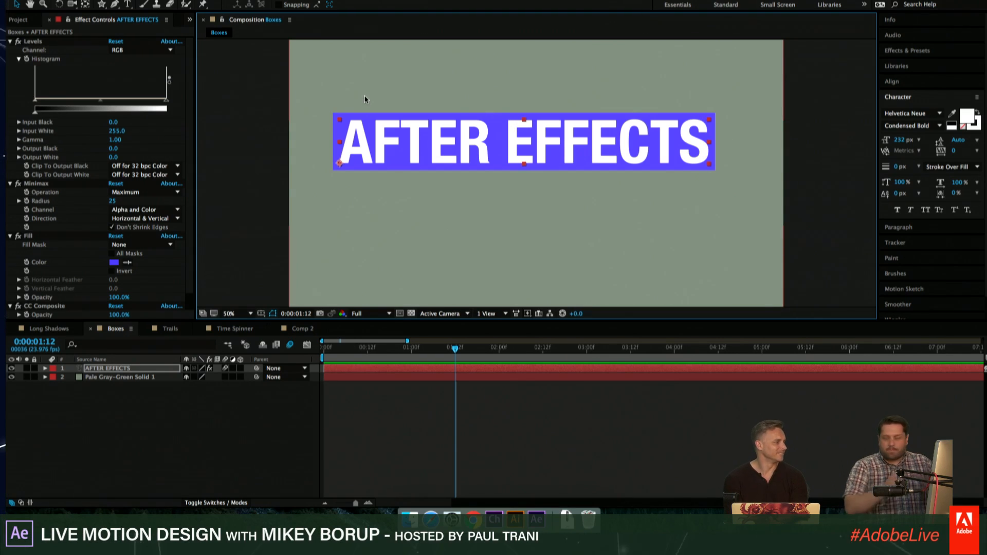
click(11, 377)
click(412, 313)
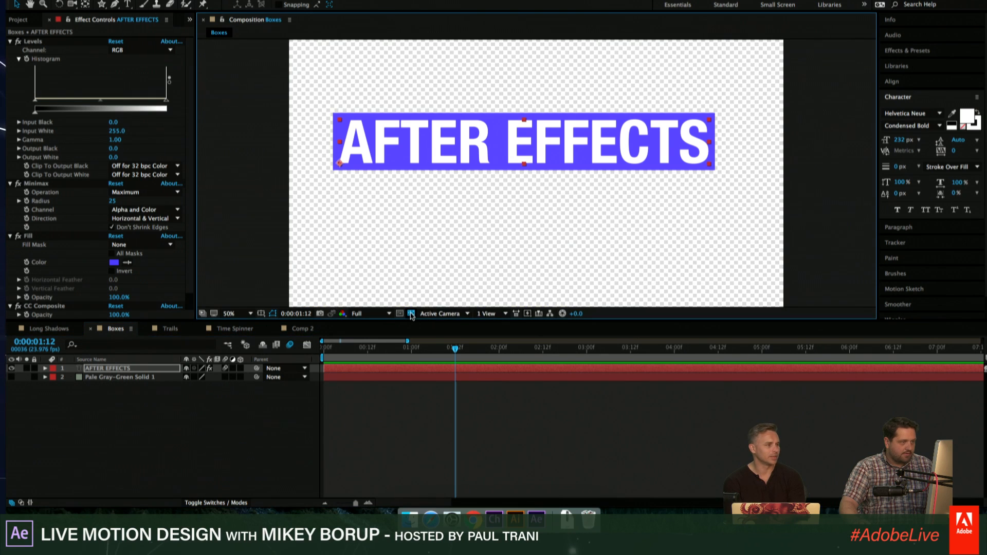
drag(549, 141, 581, 106)
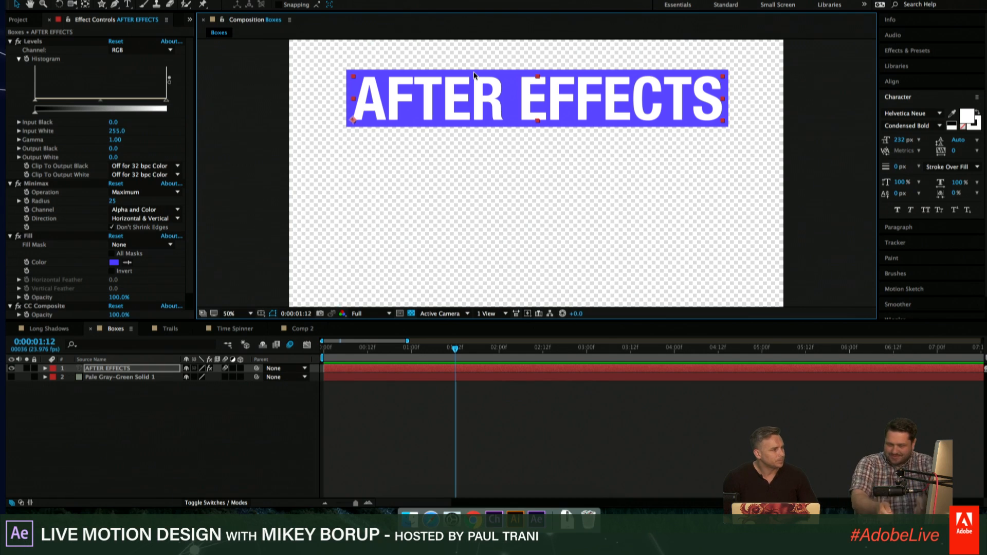
drag(468, 88, 464, 106)
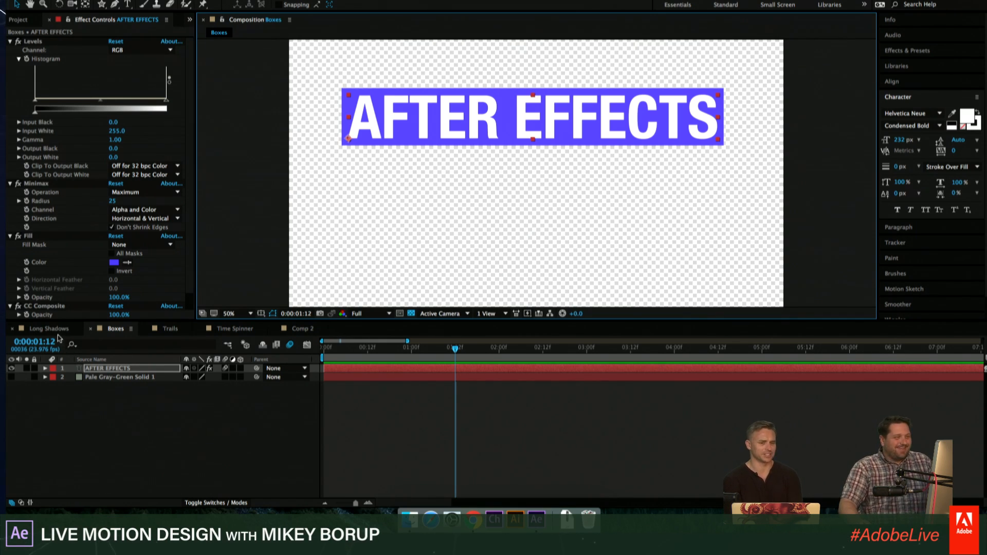
- Hide the AFTER EFFECTS layer and create a text layer reading BOX TEXT, shown without the transparency grid
click(12, 368)
click(127, 4)
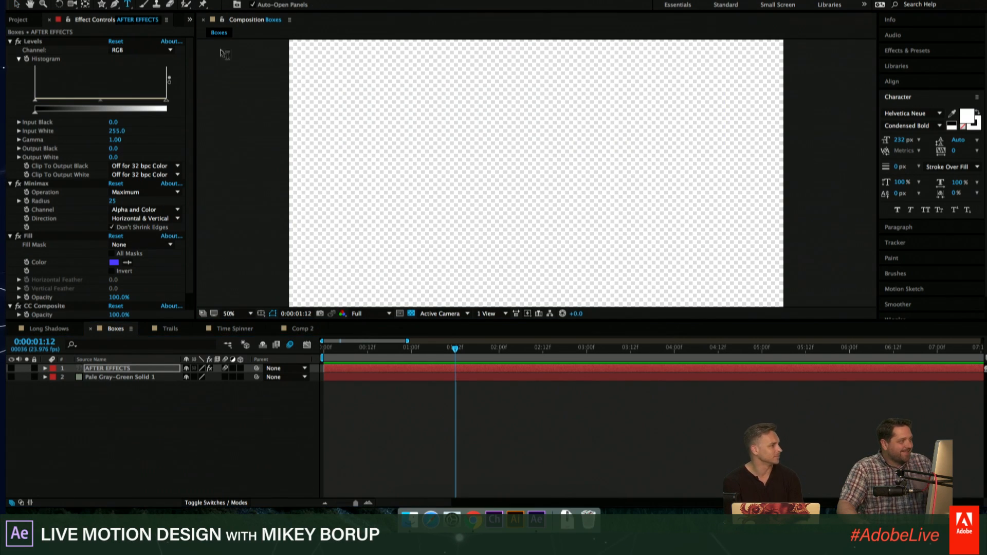
click(414, 180)
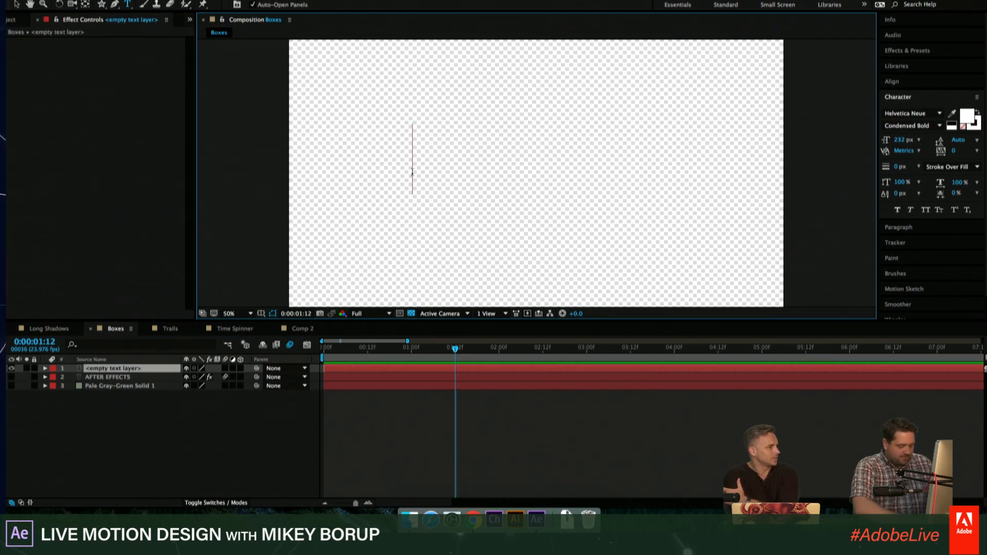
text(BOX TEXT)
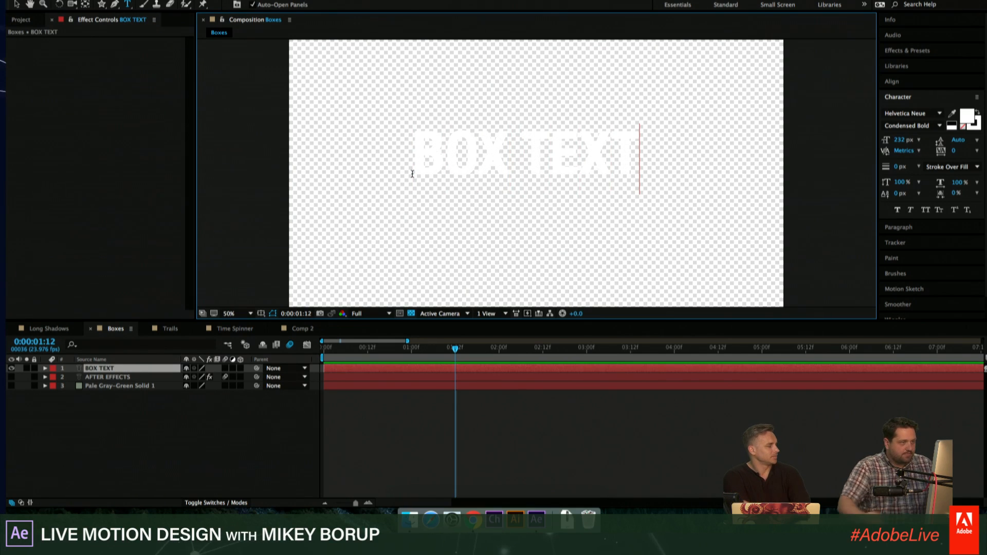
click(412, 313)
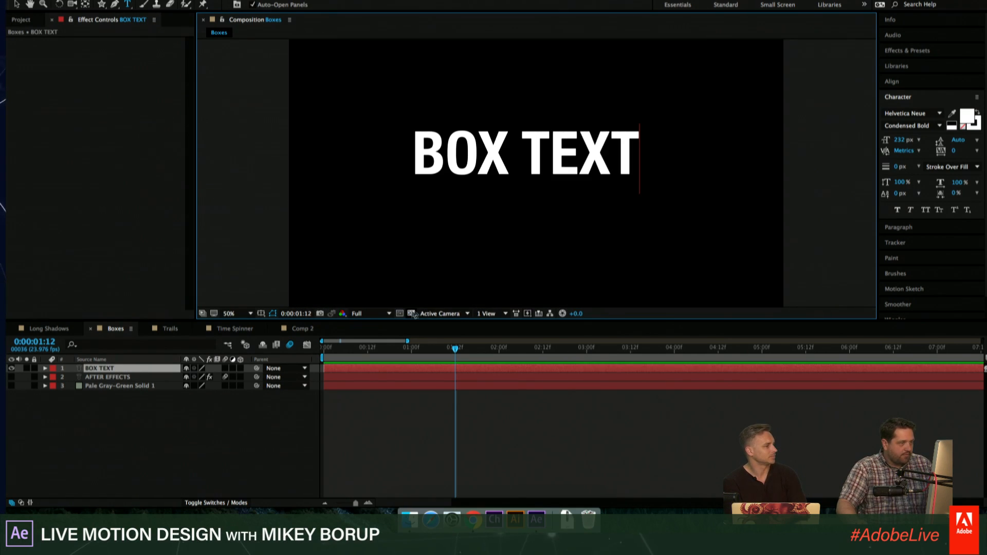
click(437, 395)
click(132, 368)
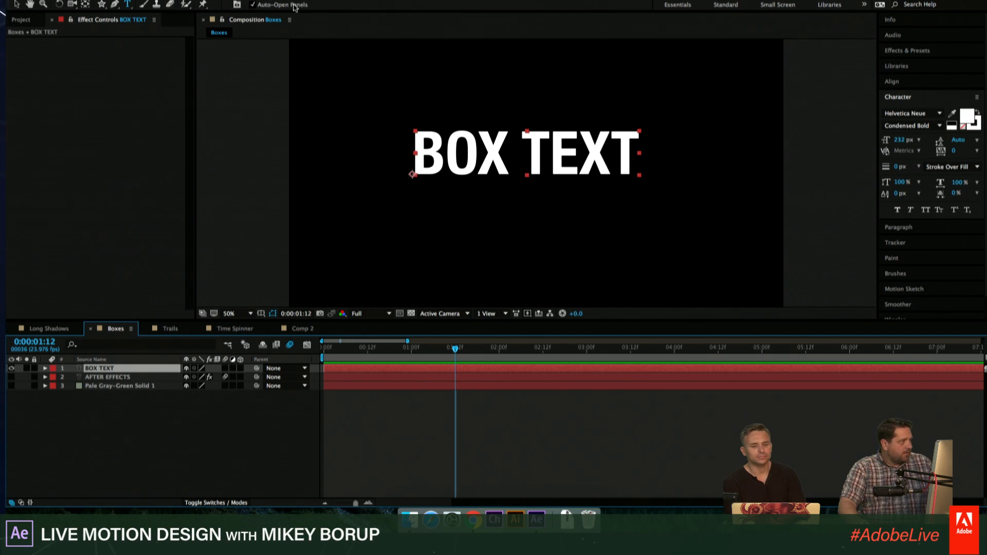
click(228, 0)
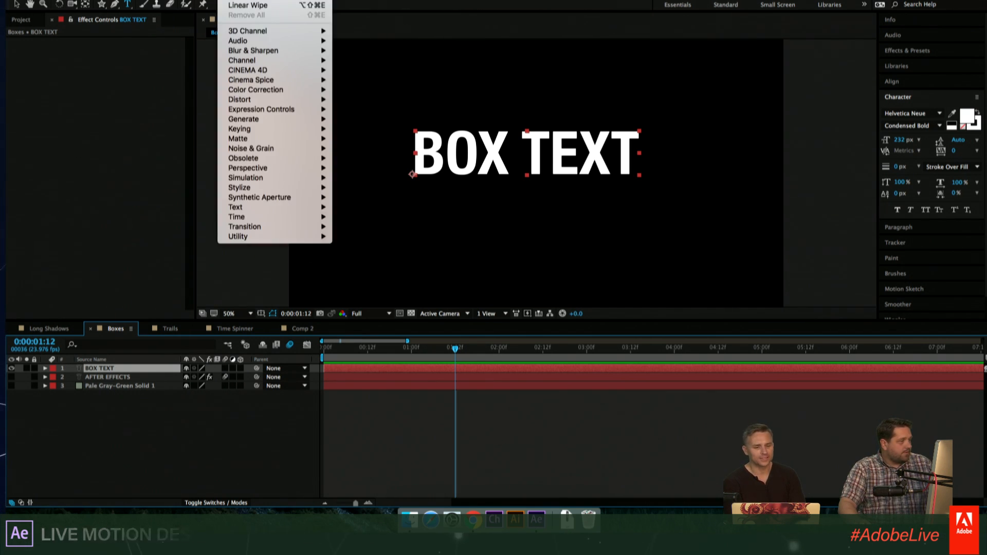
mouse_move(289, 78)
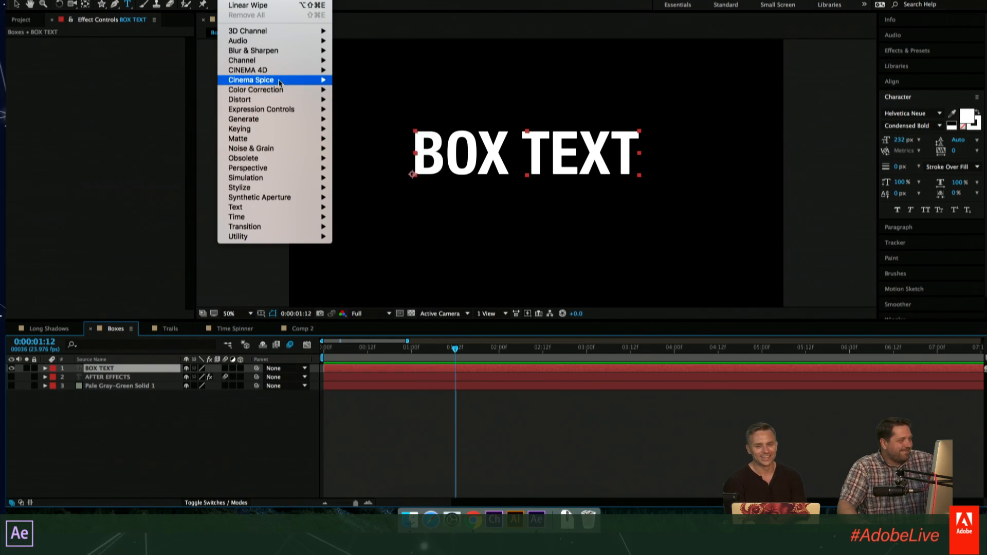
mouse_move(269, 62)
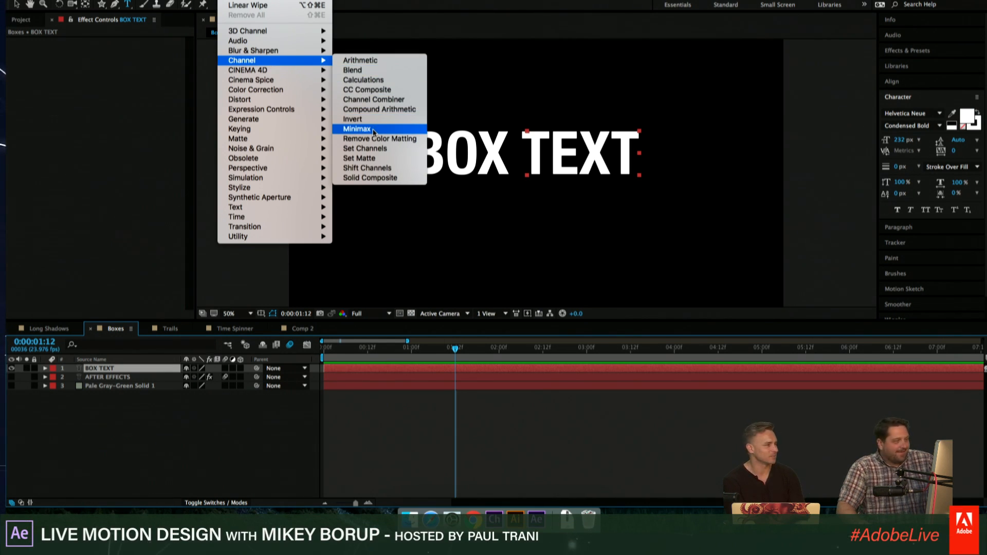
click(371, 150)
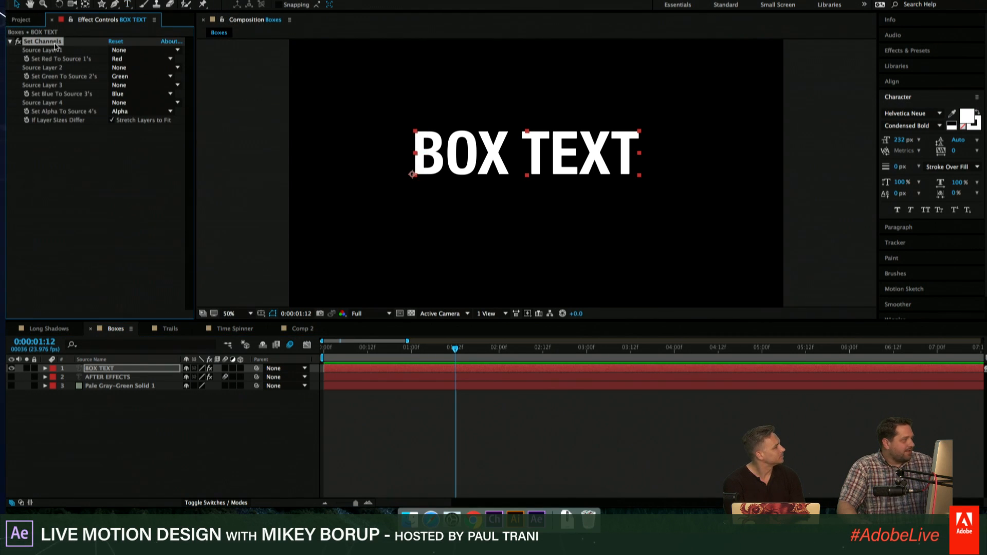
key(Delete)
- Apply the Minimax effect to BOX TEXT with the channel set to Alpha and Color and a radius of 17
click(229, 0)
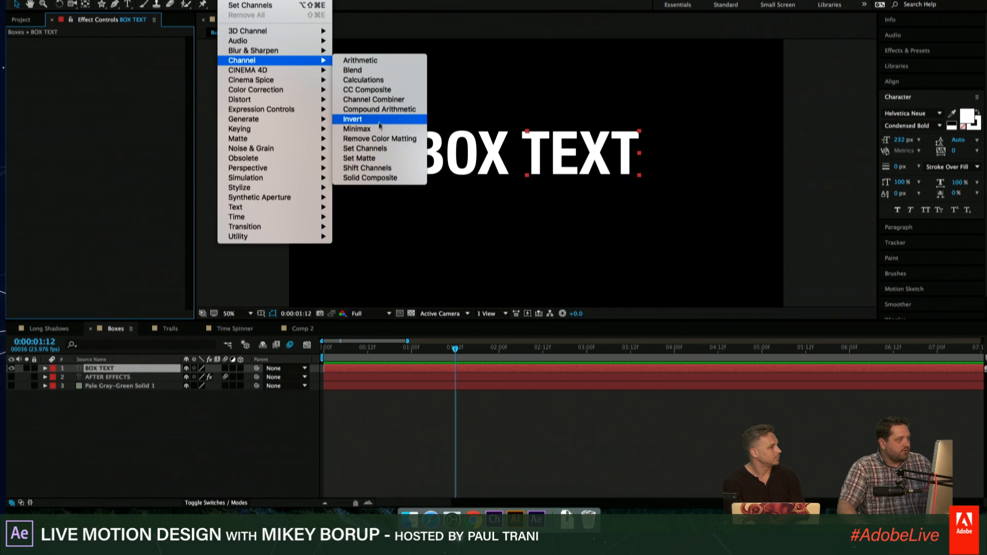
click(360, 129)
click(137, 67)
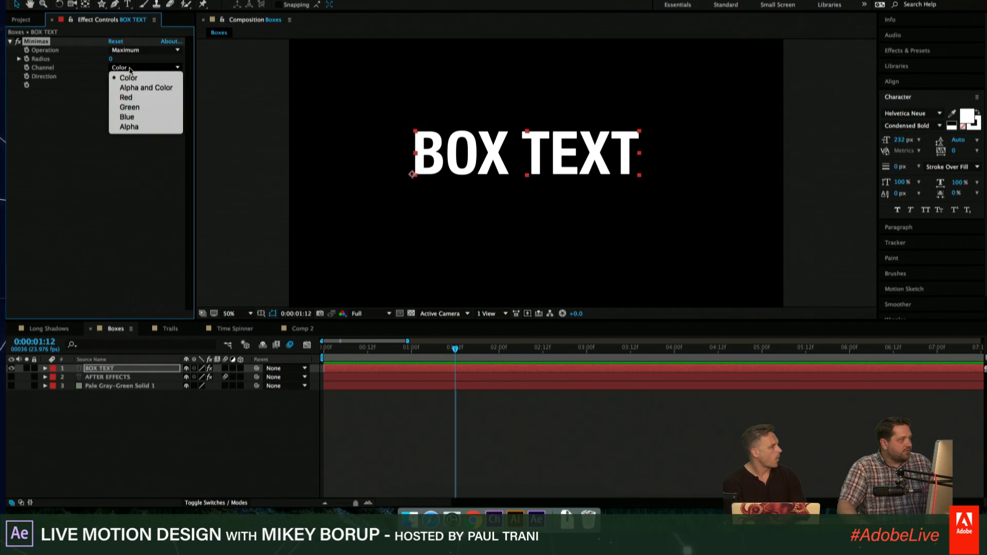
click(139, 78)
mouse_move(111, 59)
mouse_down()
mouse_move(126, 60)
mouse_move(116, 58)
mouse_up()
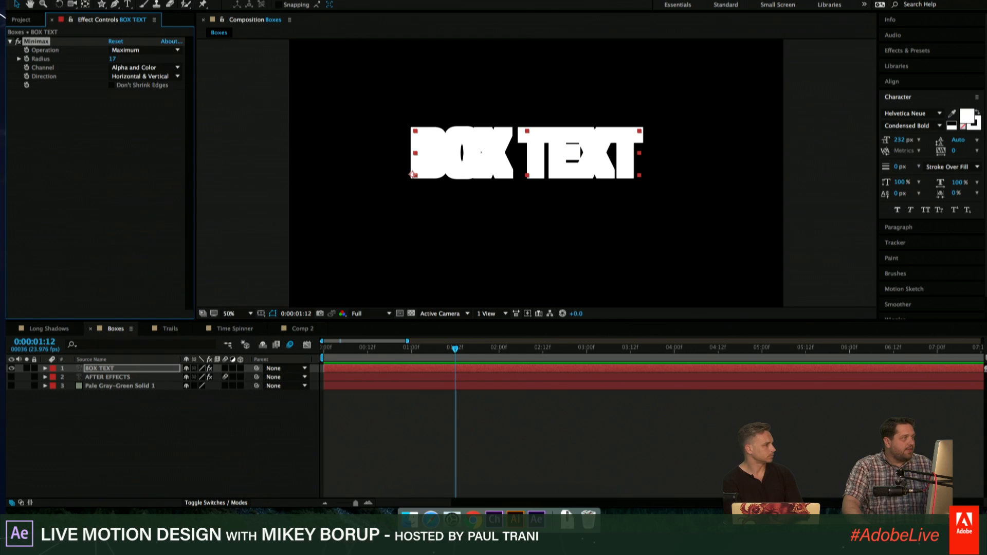
- Add a Levels effect to the BOX TEXT layer and set its channel to Alpha
click(232, 0)
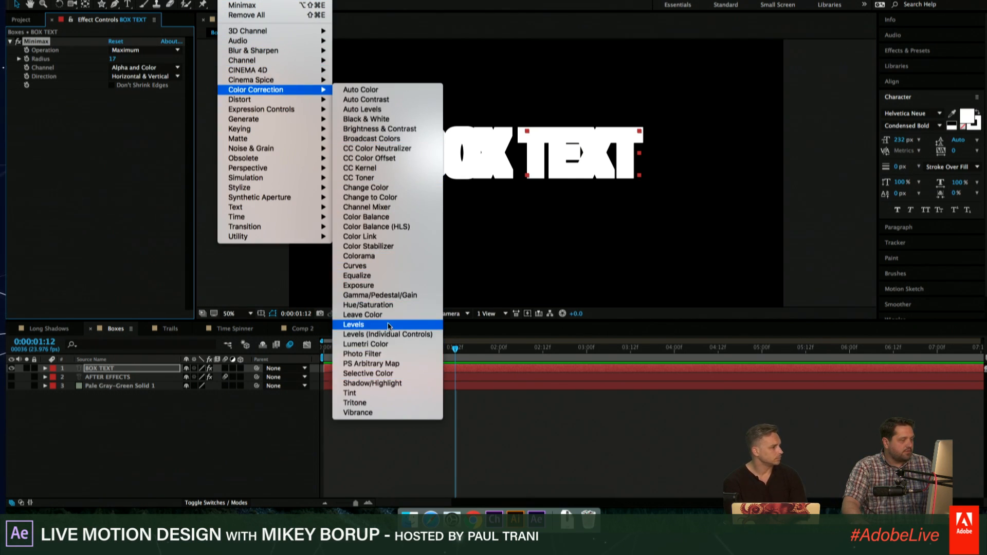
click(354, 325)
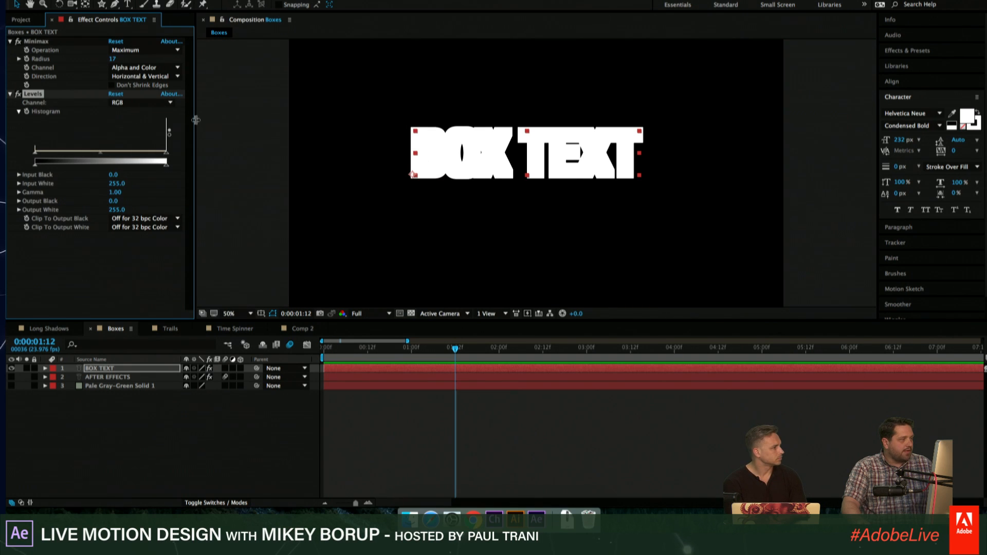
drag(196, 120, 213, 121)
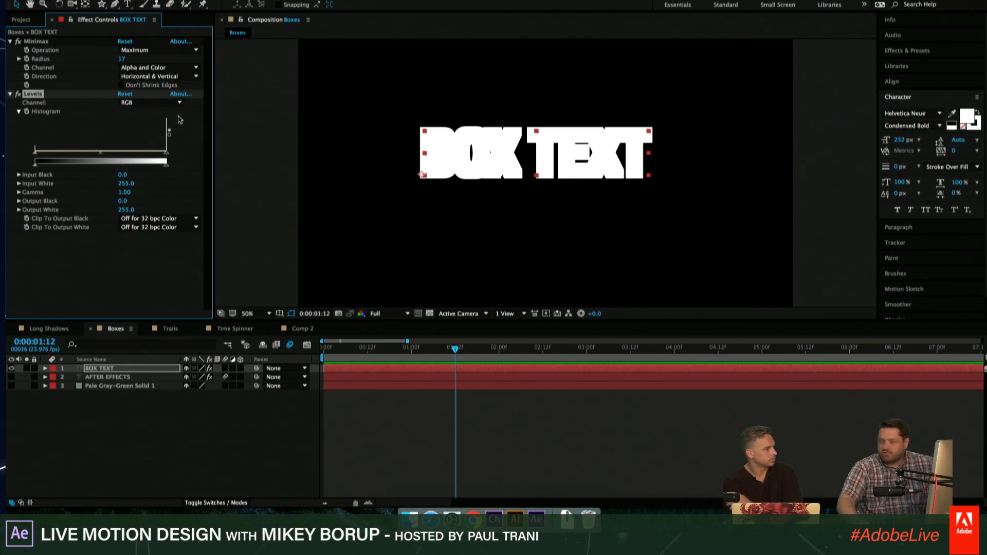
click(155, 102)
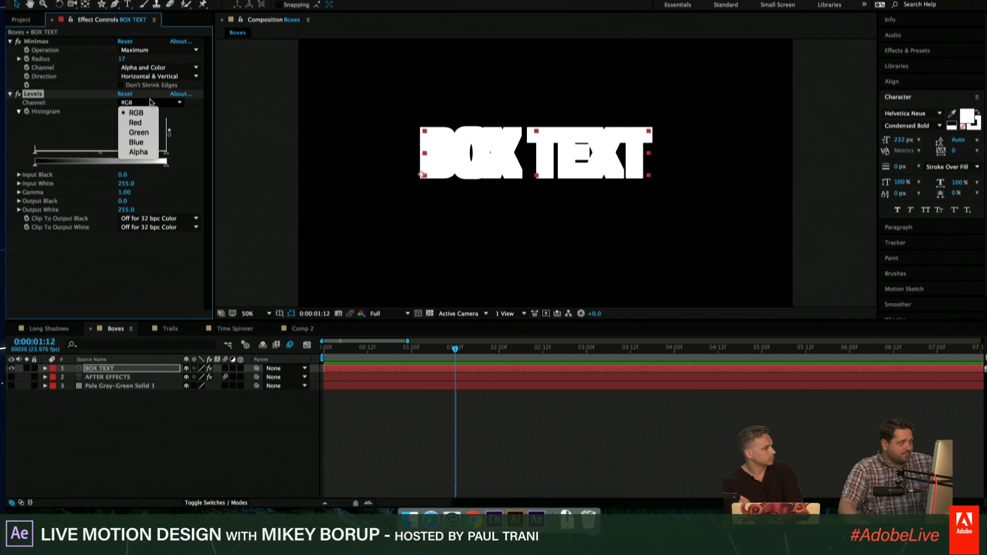
click(140, 152)
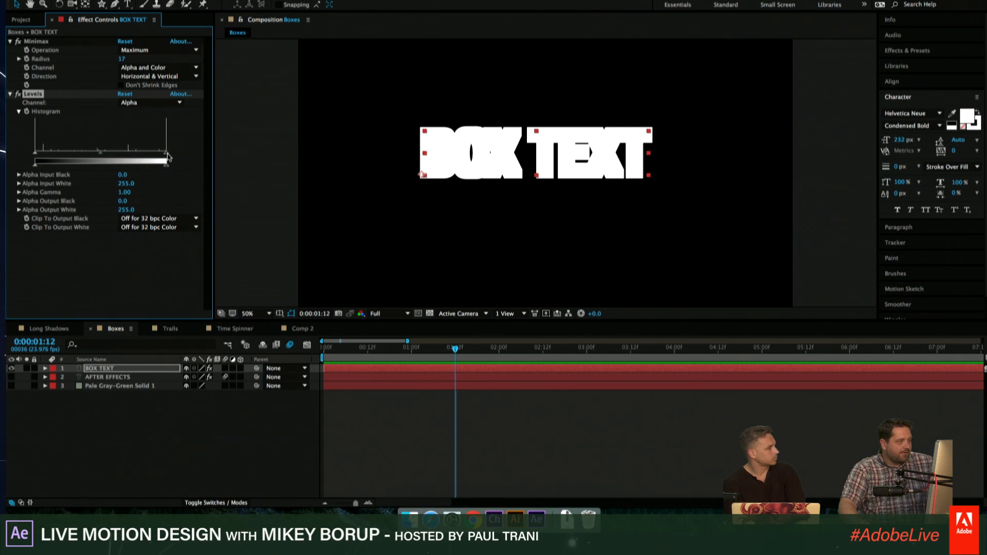
- Set Levels' Alpha Input White and Alpha Input Black to 163 and Alpha Output Black to 255, viewing over the transparency grid
drag(167, 154, 119, 153)
click(430, 313)
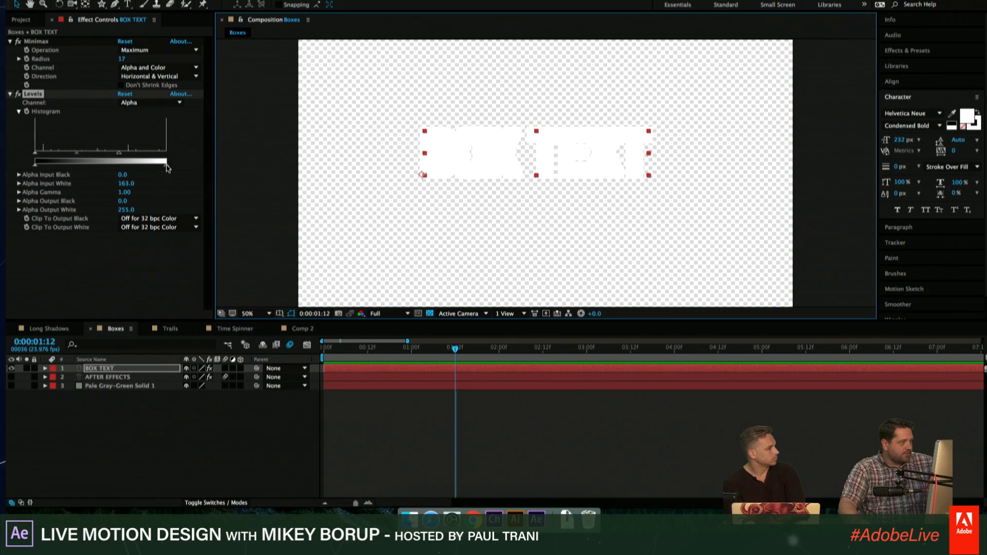
drag(38, 155, 53, 150)
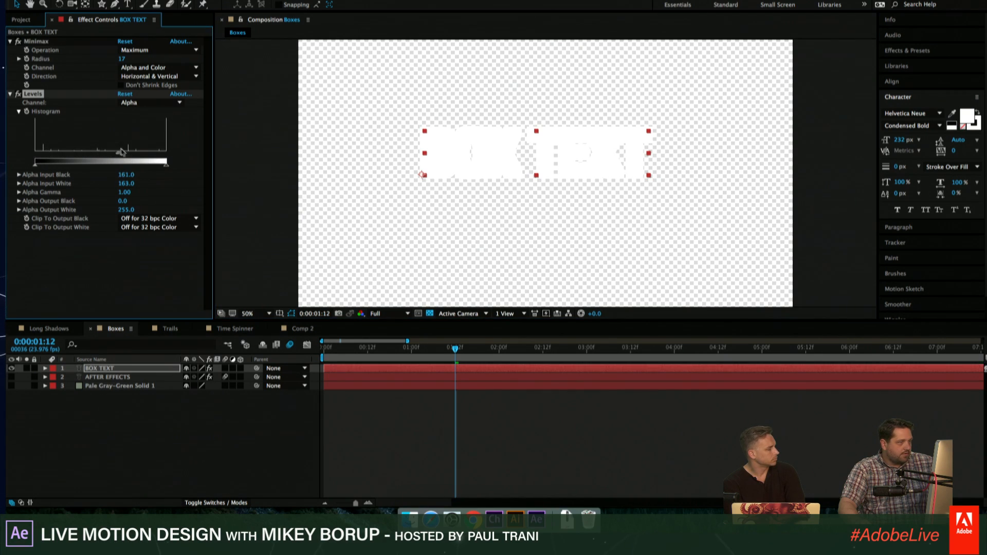
drag(121, 151, 132, 155)
drag(35, 165, 216, 164)
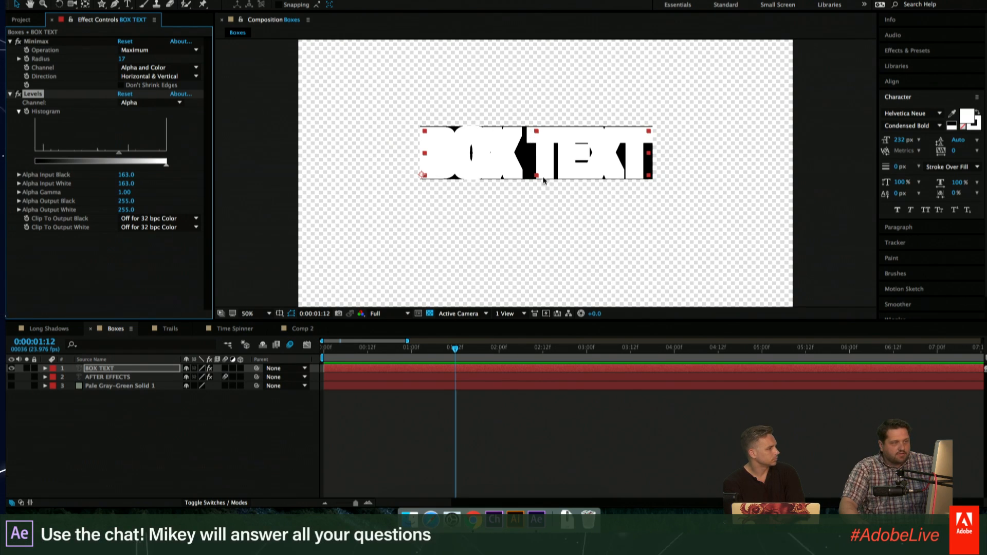
- Inspect the Levels result on BOX TEXT and set its Alpha Input Black and Alpha Input White to 0
scroll(535, 176, up, 4)
scroll(535, 176, down, 4)
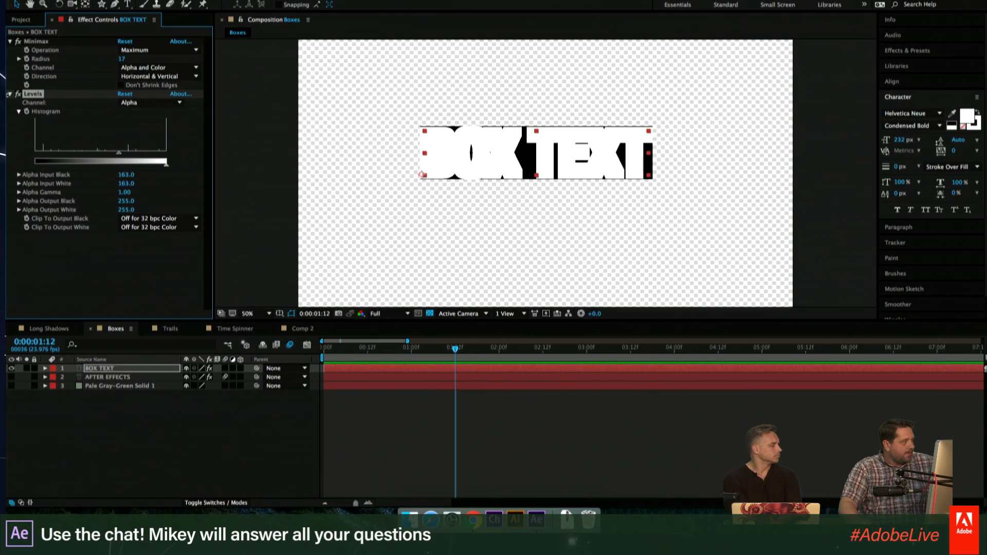
click(10, 94)
click(9, 94)
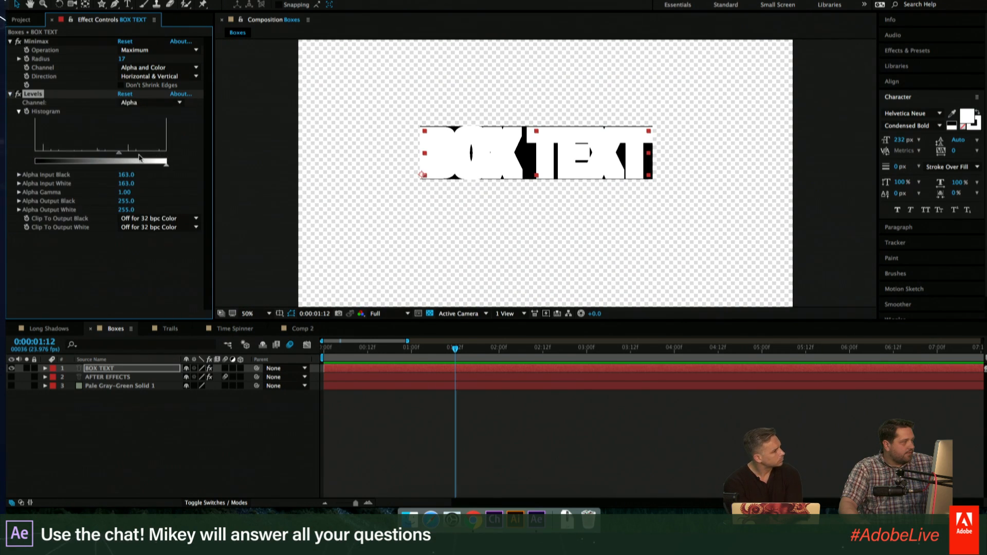
drag(58, 153, 32, 153)
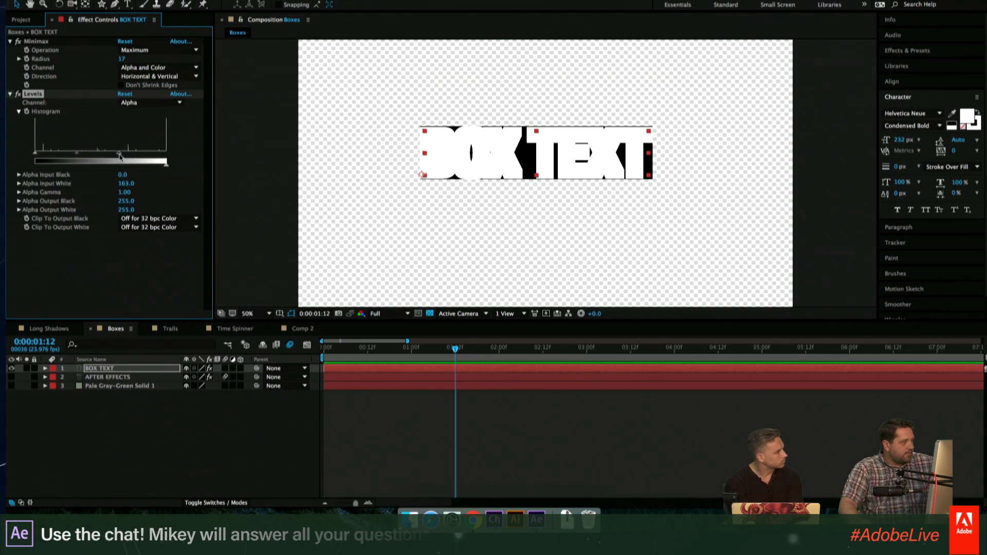
drag(118, 153, 6, 146)
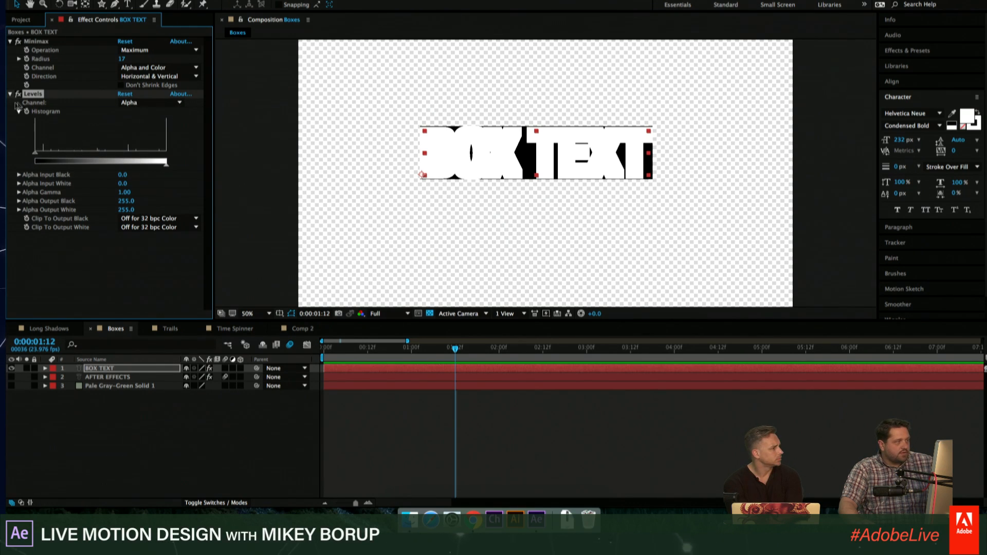
click(148, 103)
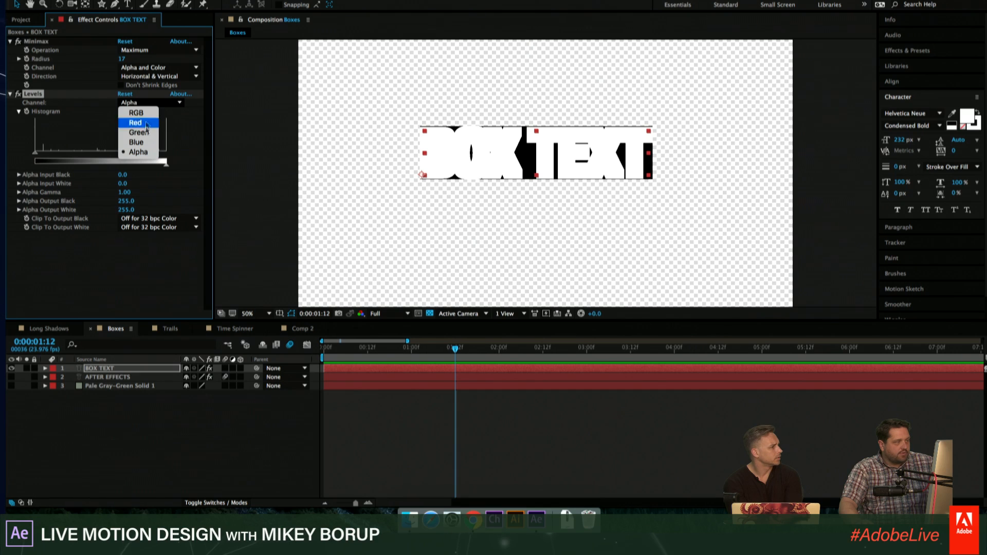
click(147, 153)
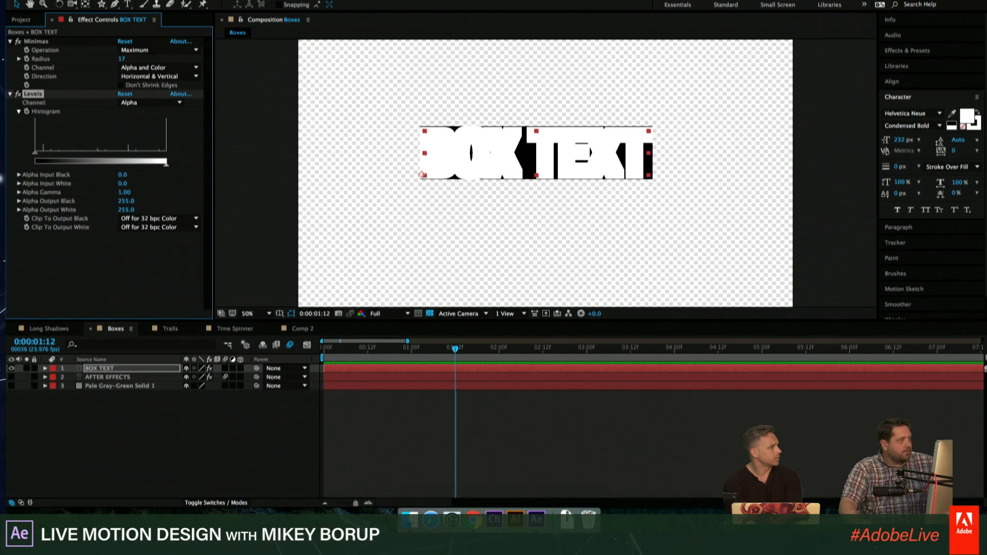
- Add a Generate Fill effect to the BOX TEXT layer and collapse the Fill and Levels settings
click(363, 0)
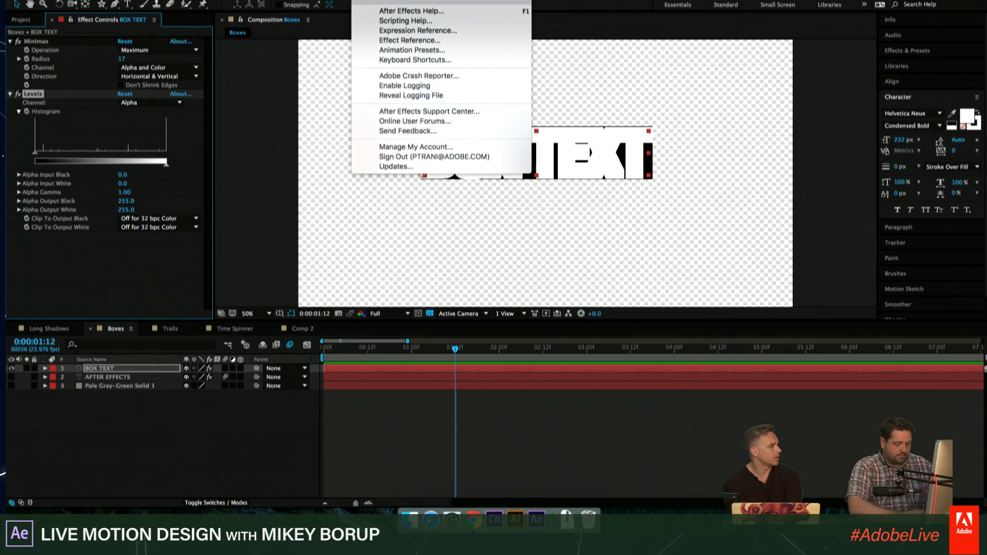
text(fi)
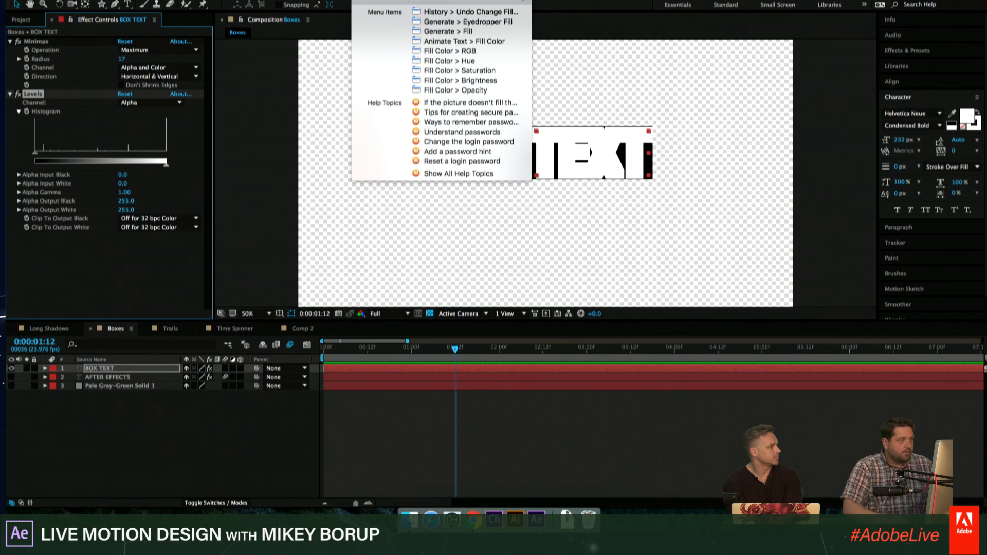
key(Down)
key(Down)
key(Down)
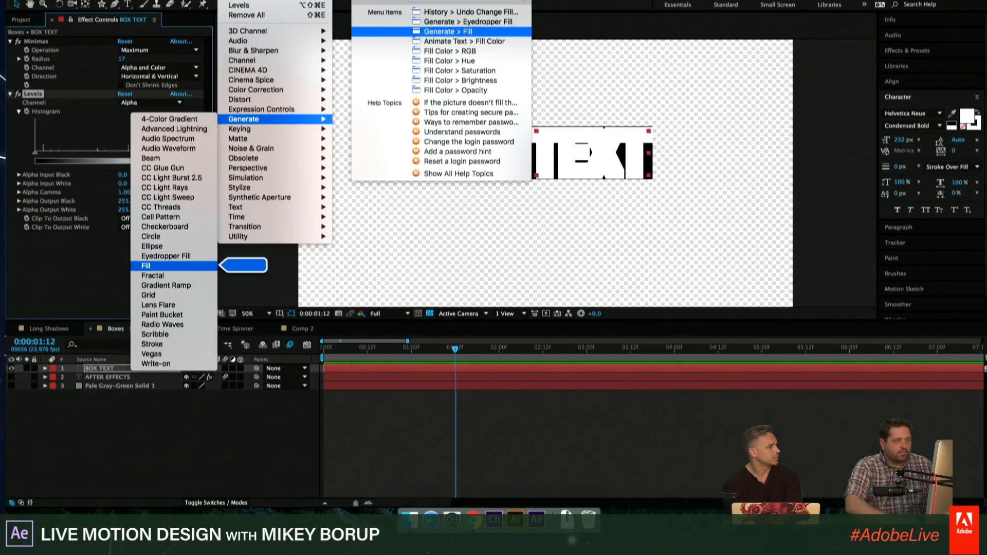
key(Return)
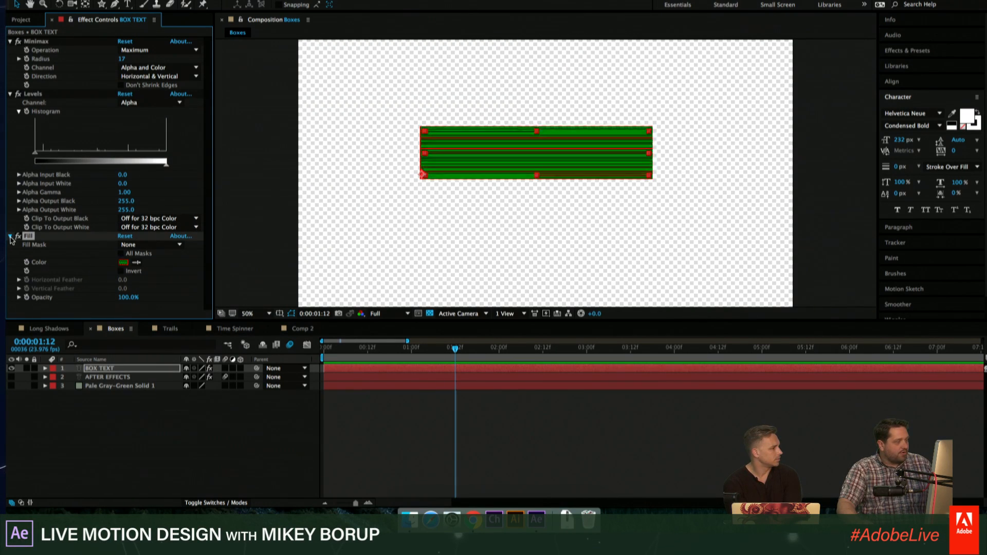
click(11, 237)
click(10, 94)
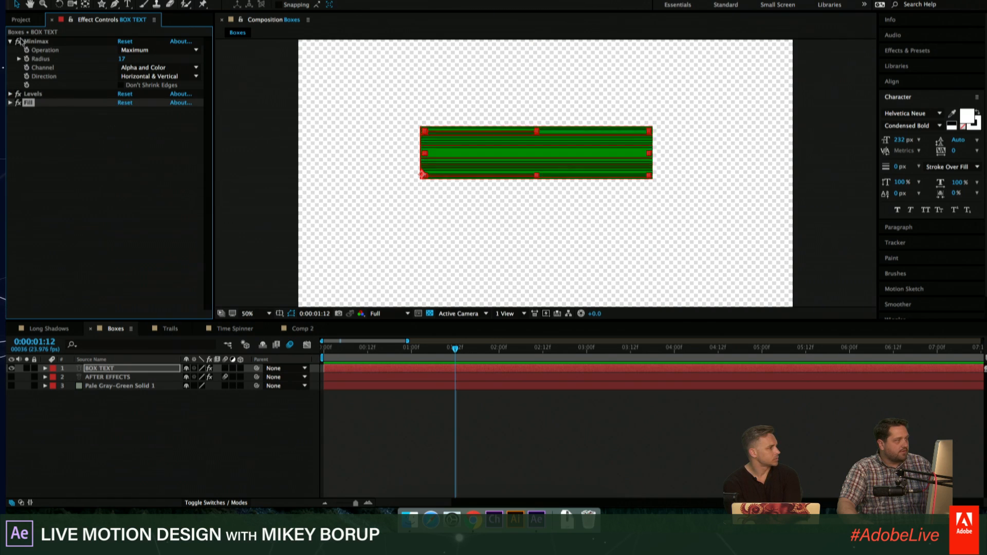
- Add a CC Composite effect to the BOX TEXT layer and set the Minimax Radius to 39
drag(123, 58, 65, 79)
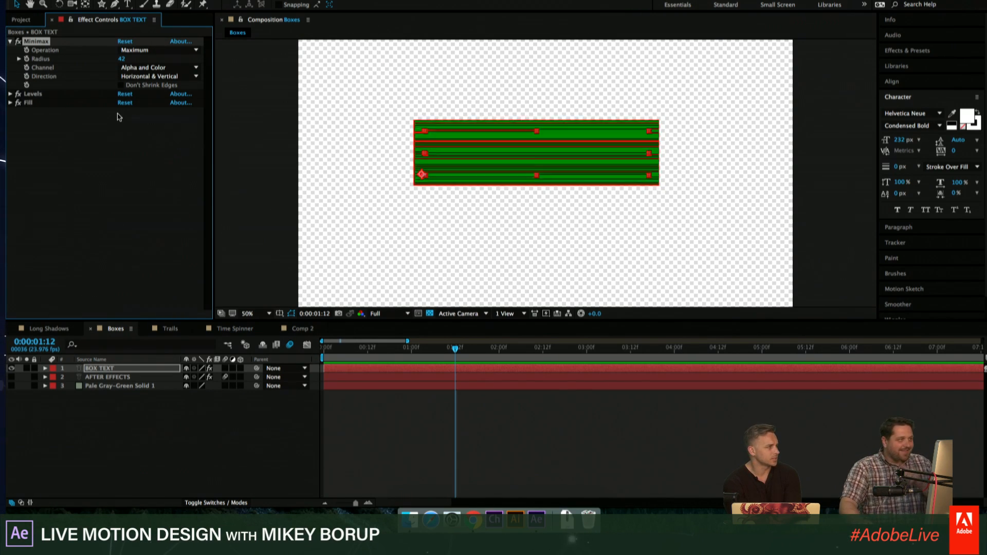
click(230, 1)
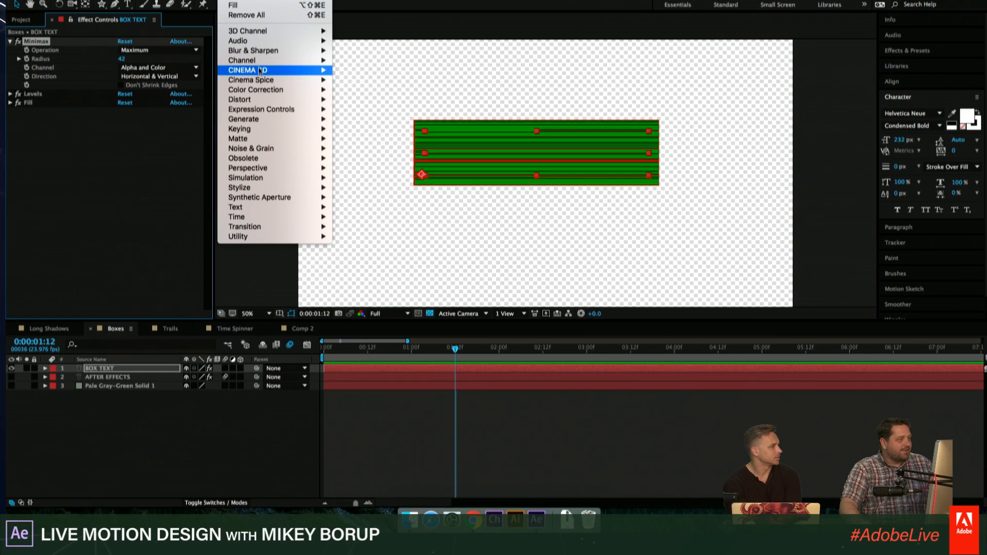
mouse_move(257, 60)
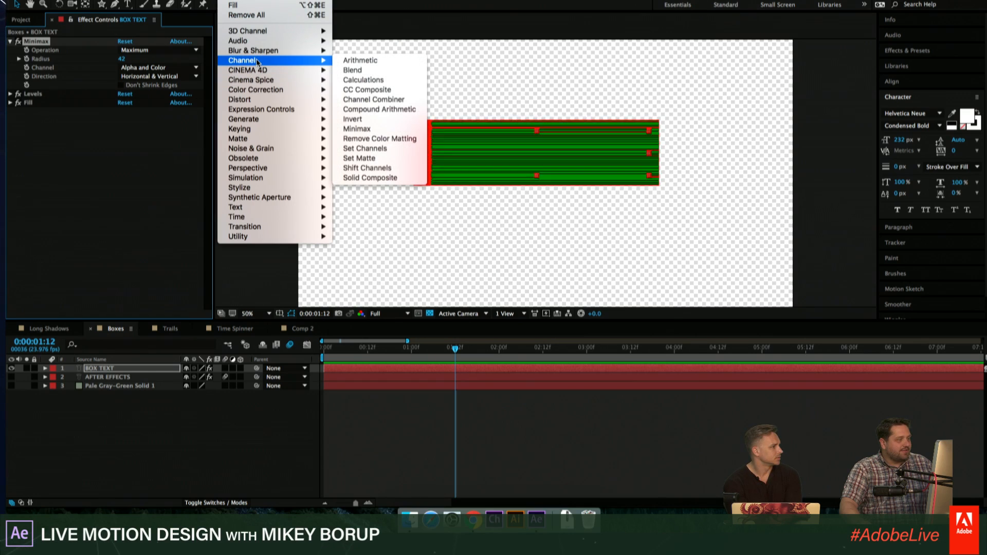
click(367, 89)
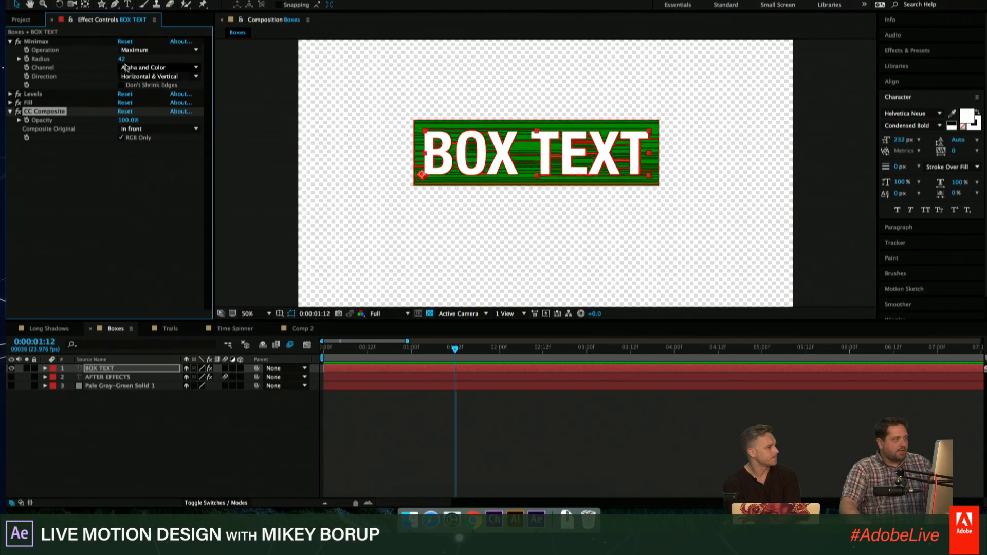
drag(121, 58, 102, 61)
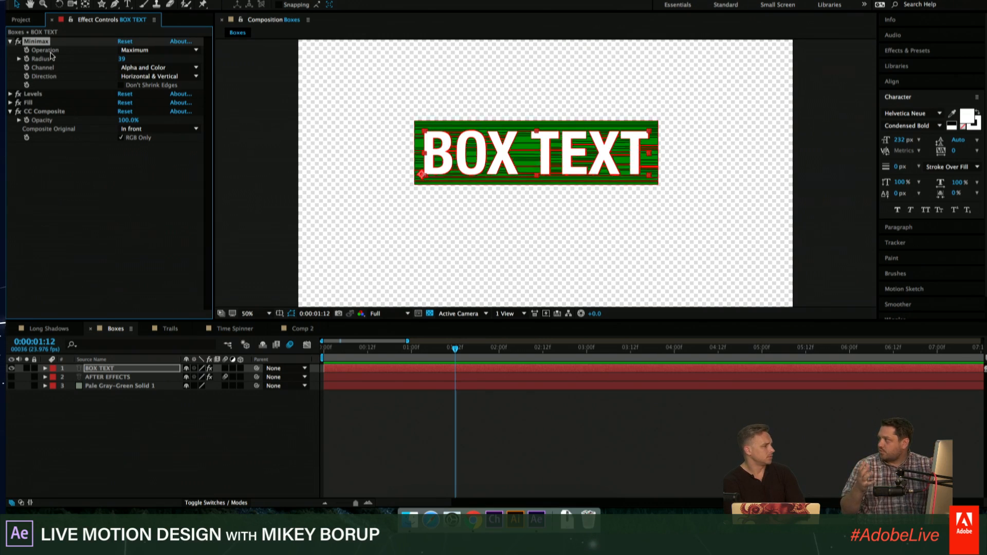
- Replace the text of the BOX TEXT layer with ADOBE
double_click(386, 366)
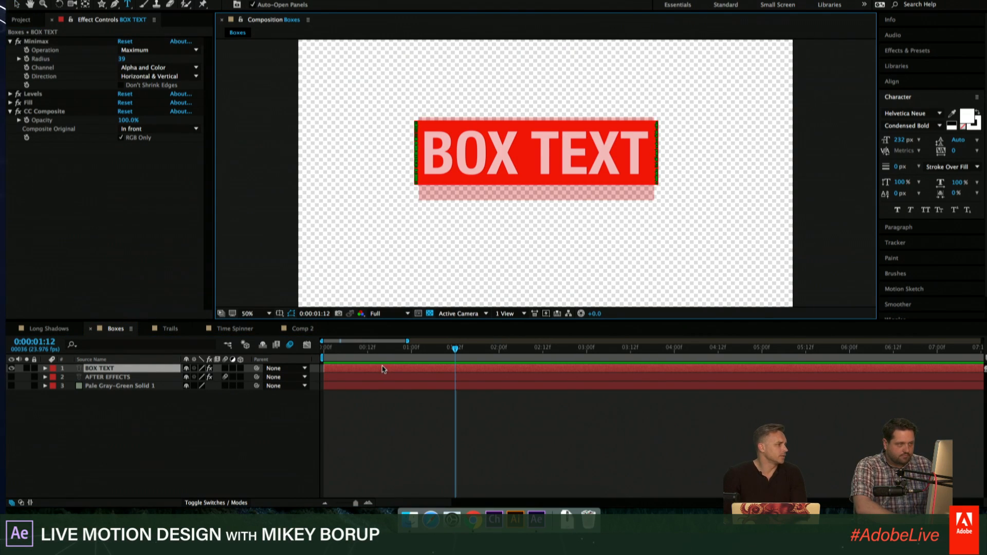
text(ADOBE)
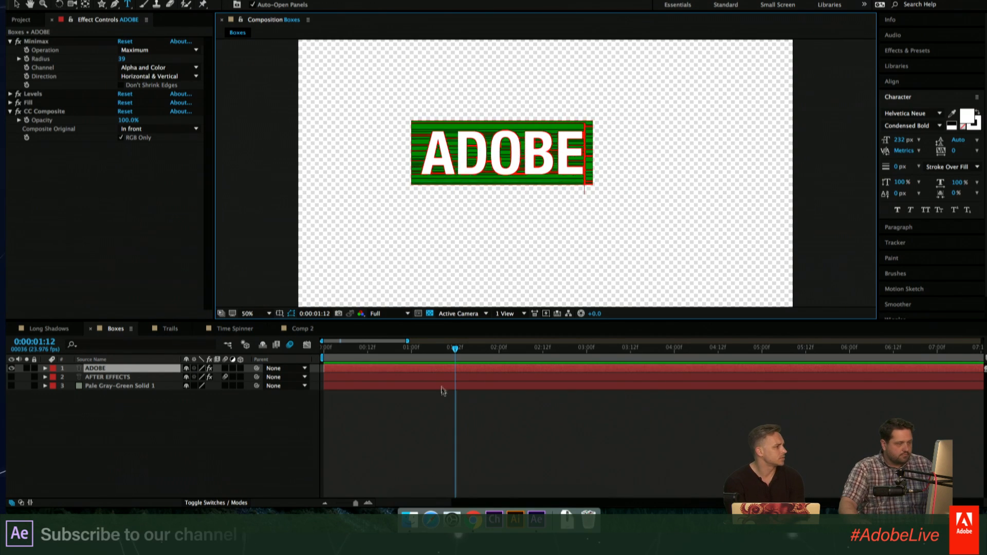
click(441, 390)
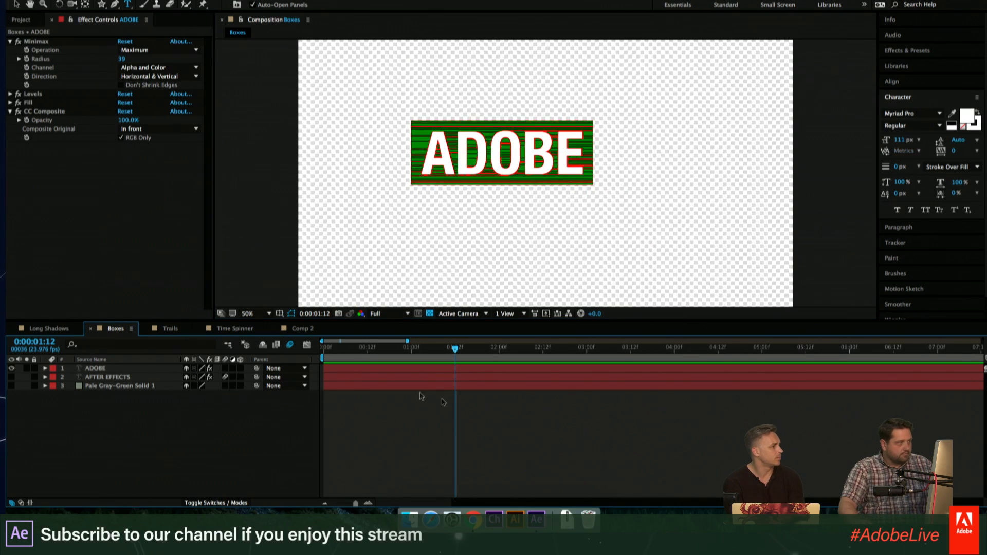
- Set the Fill effect's color on the ADOBE layer to a bright green
click(11, 103)
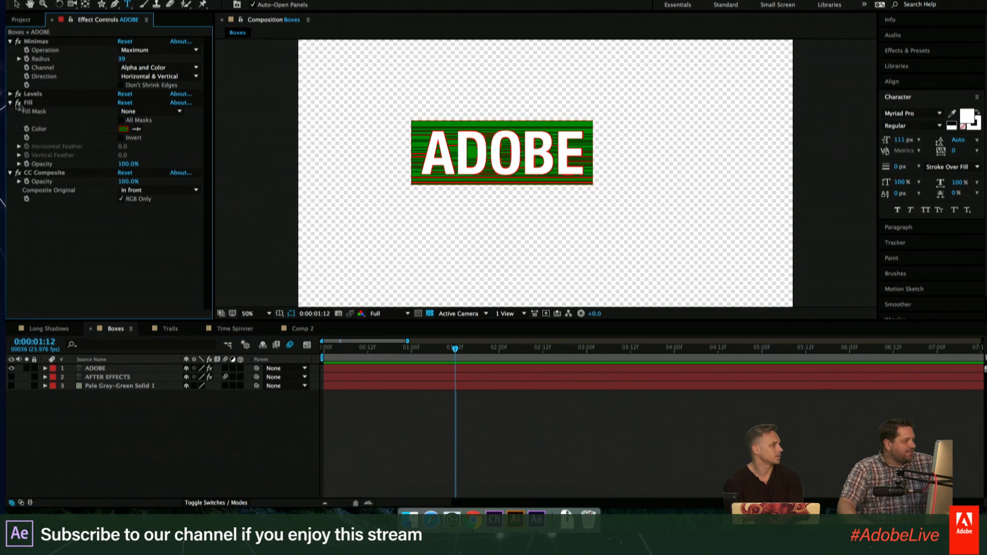
click(123, 128)
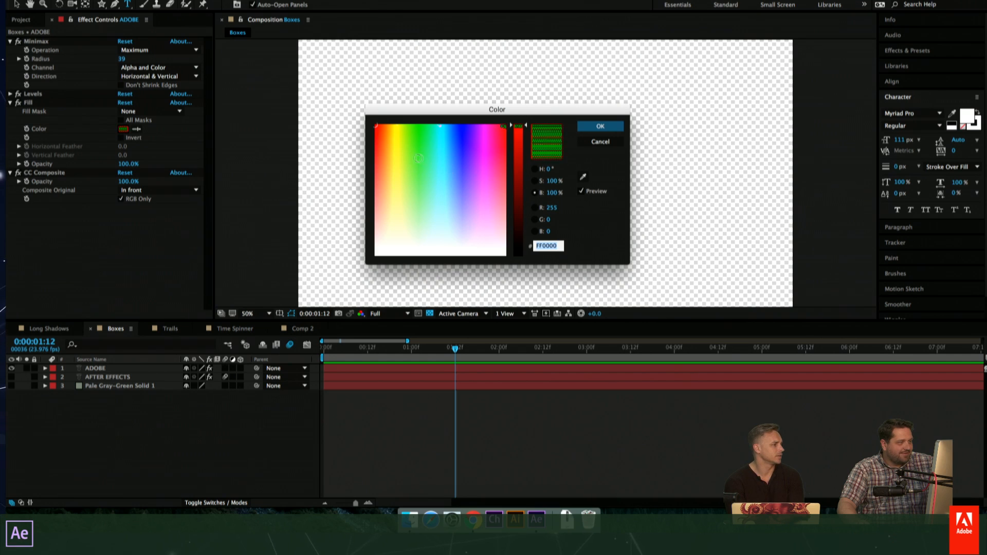
click(417, 157)
click(600, 126)
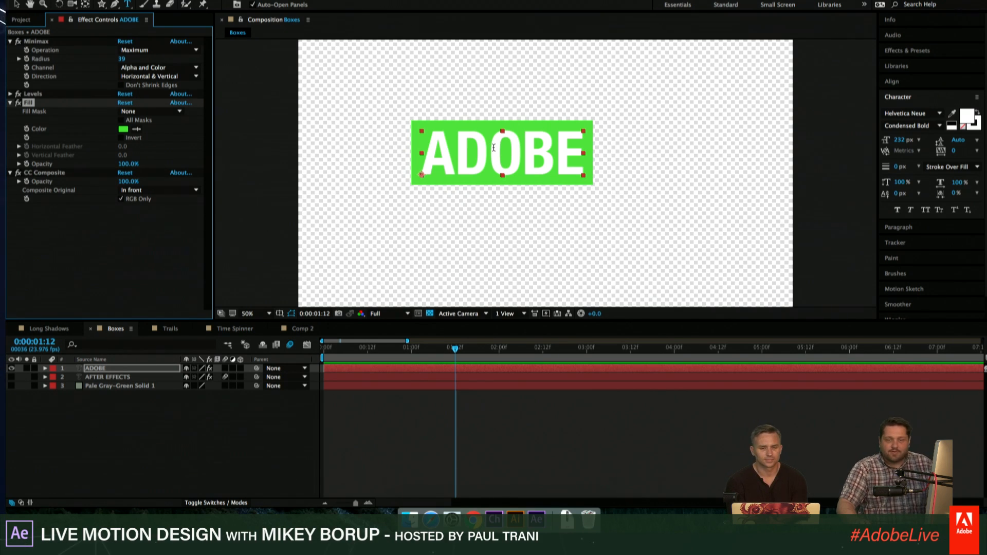
click(408, 406)
- Scale the ADOBE layer to 178% and move it to the middle of the composition
click(123, 369)
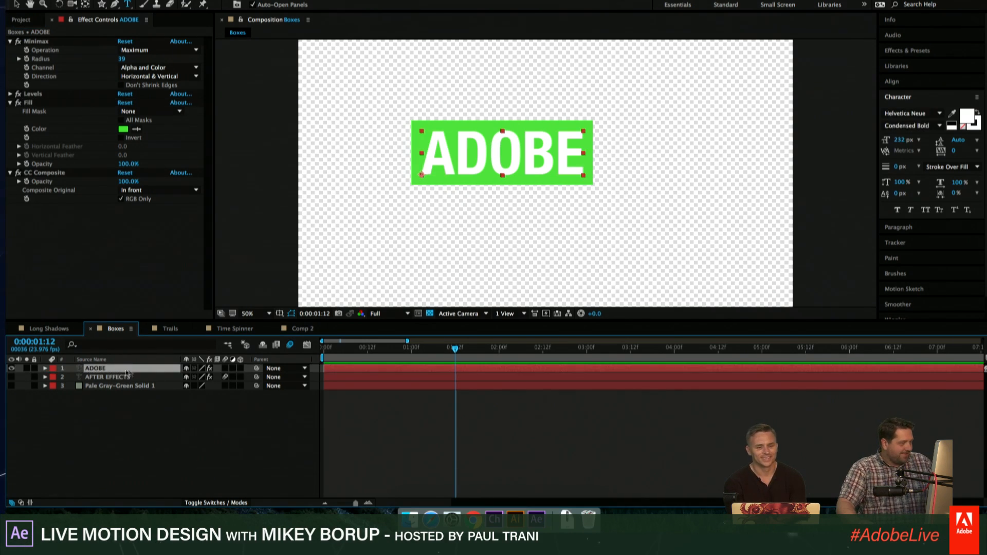
key(s)
drag(216, 378, 256, 379)
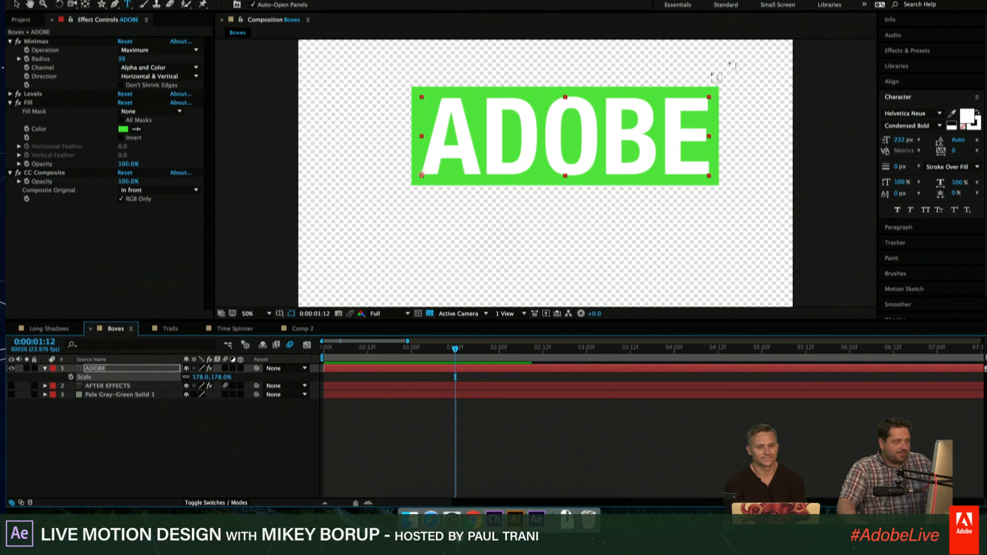
key(v)
drag(607, 127, 593, 153)
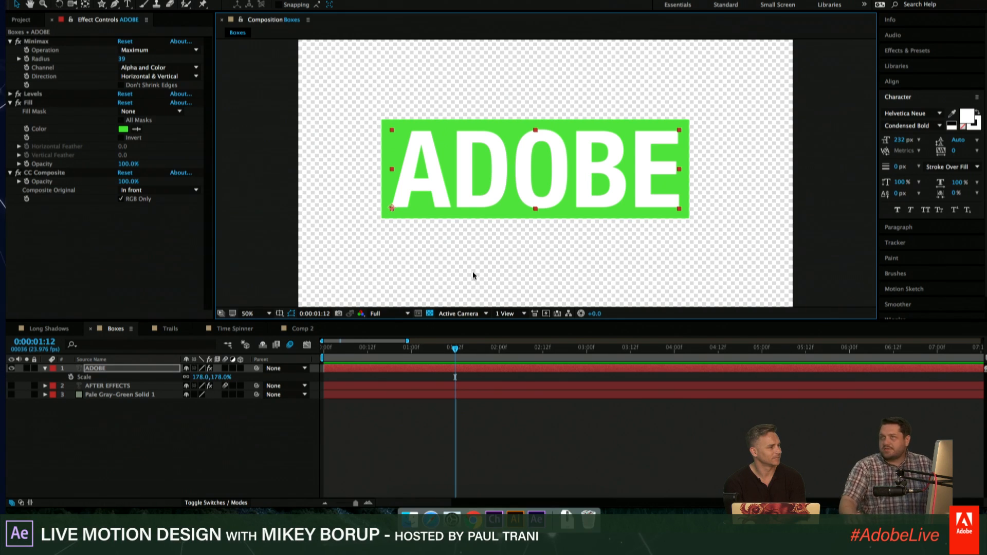
- Try rotating the ADOBE layer by 8° through its own Rotation property, and undo the rotation
key(r)
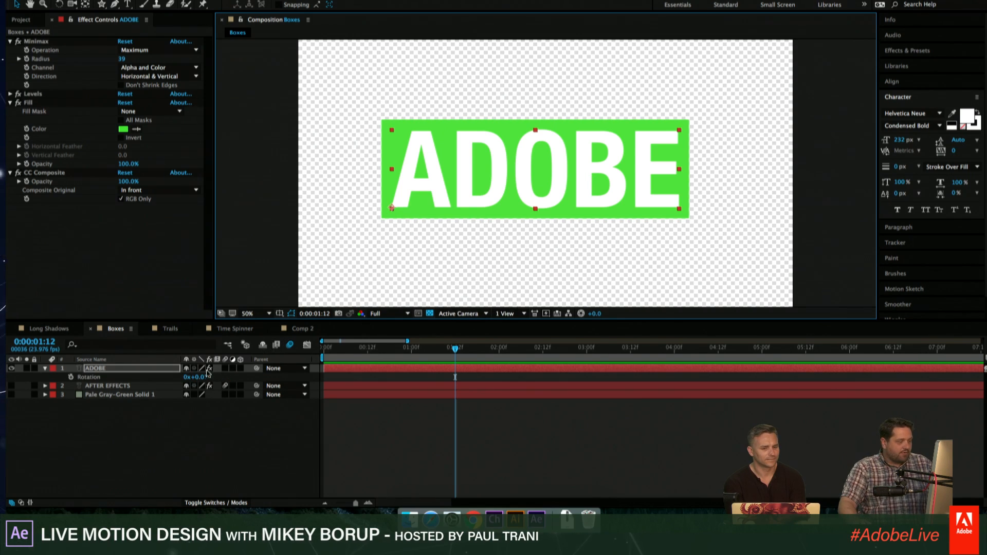
mouse_move(200, 377)
mouse_down()
mouse_move(146, 377)
mouse_move(213, 388)
mouse_up()
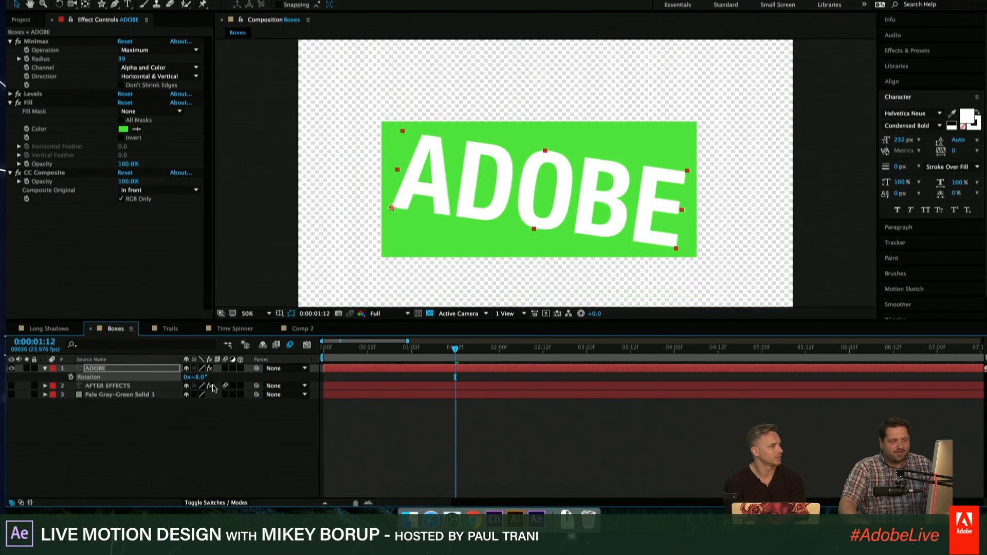
drag(466, 181, 480, 149)
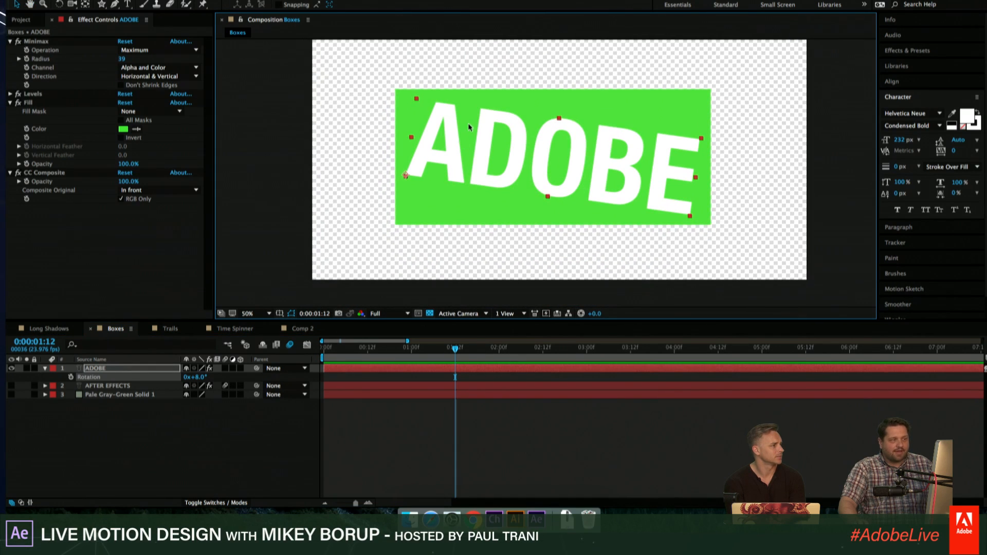
key(super+z)
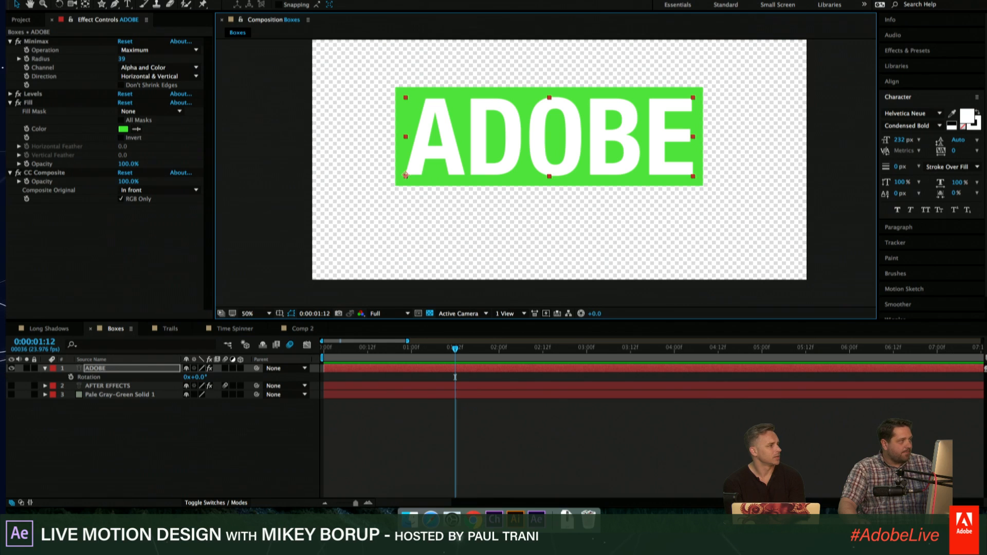
- Add a Distort Transform effect to the ADOBE layer and set the effect's Rotation to -14°
click(204, 0)
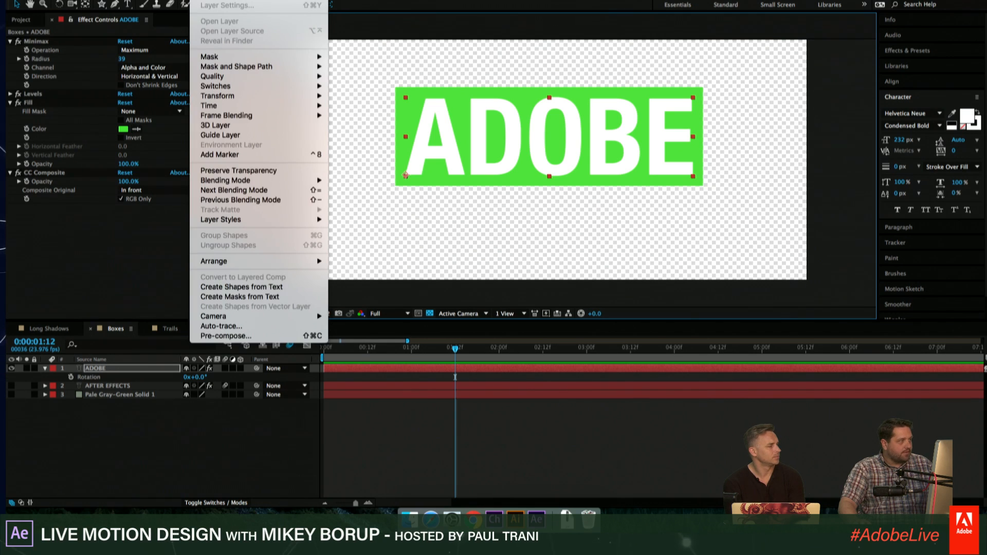
mouse_move(233, 0)
mouse_move(270, 101)
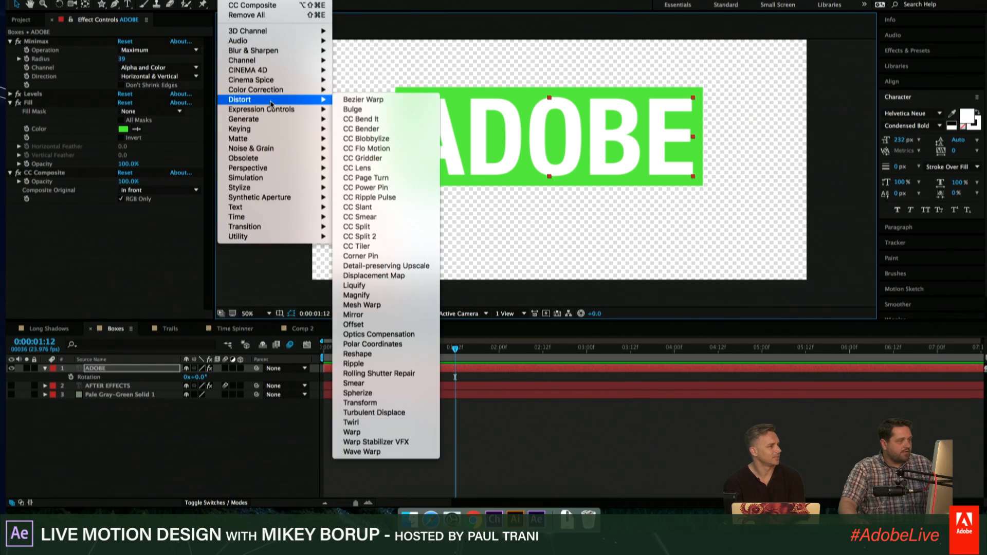
click(360, 402)
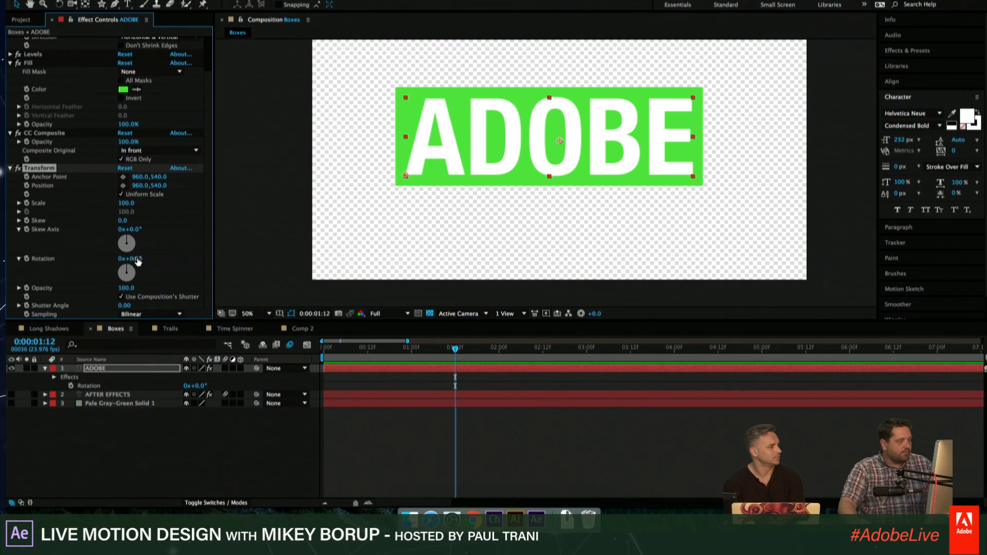
mouse_move(138, 261)
mouse_down()
mouse_move(154, 260)
mouse_move(129, 258)
mouse_up()
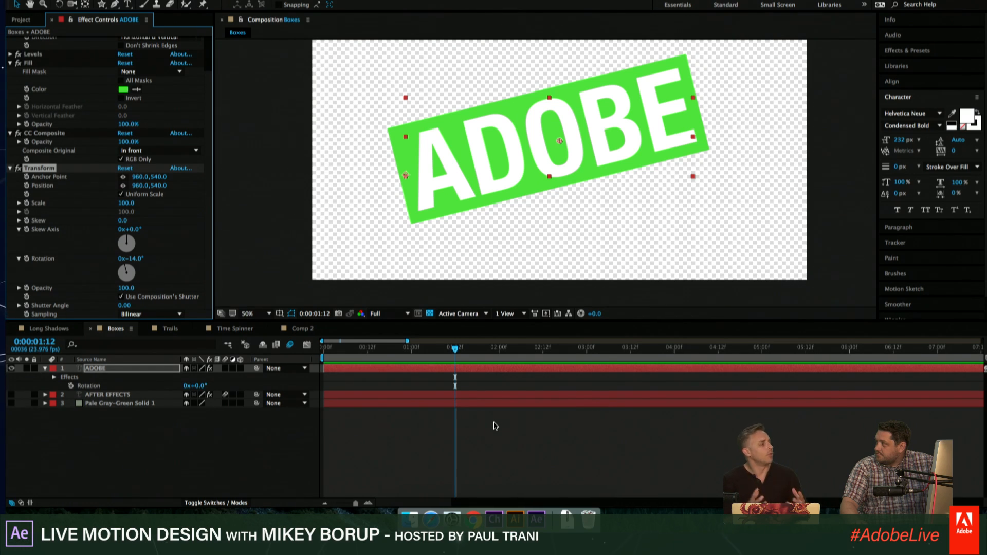
- Collapse the settings of all effects on the ADOBE layer, from Minimax to Transform
click(10, 62)
click(11, 111)
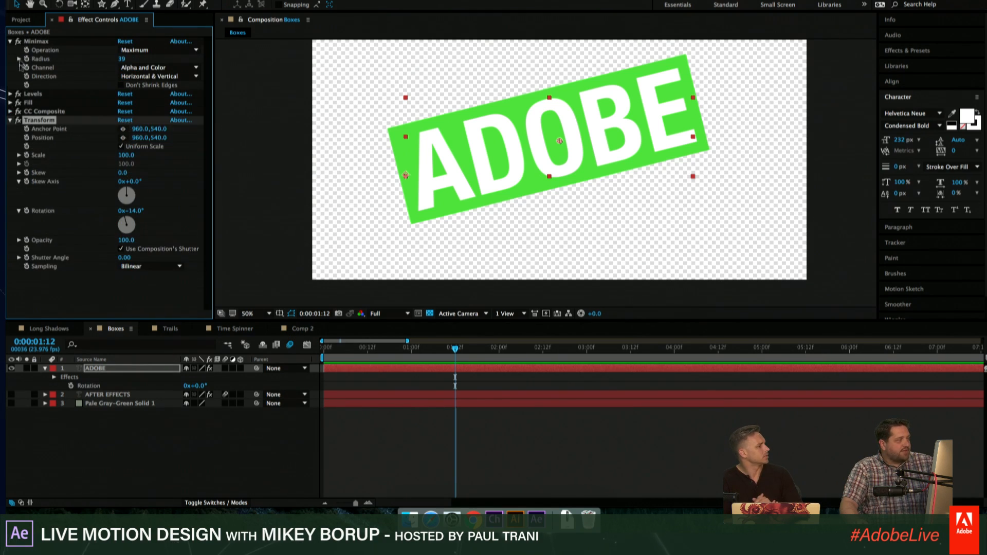
click(10, 41)
click(10, 77)
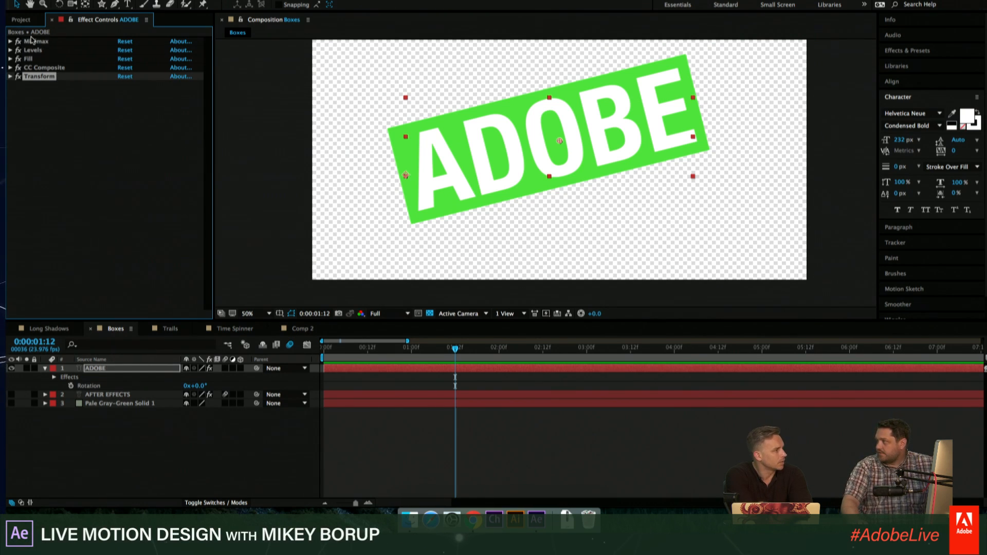
- Reveal the ADOBE layer's Opacity, and expand the layer to examine its Transform properties
click(381, 369)
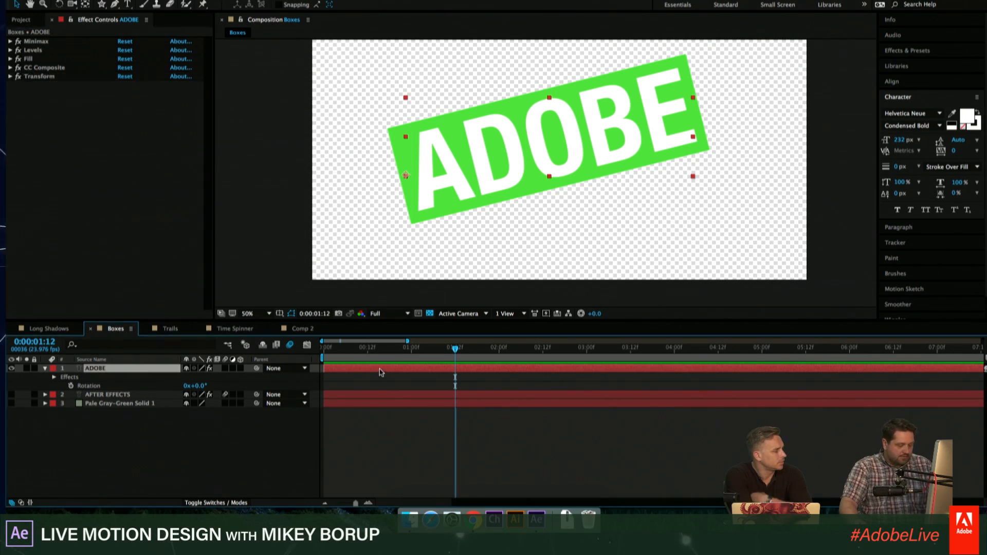
key(t)
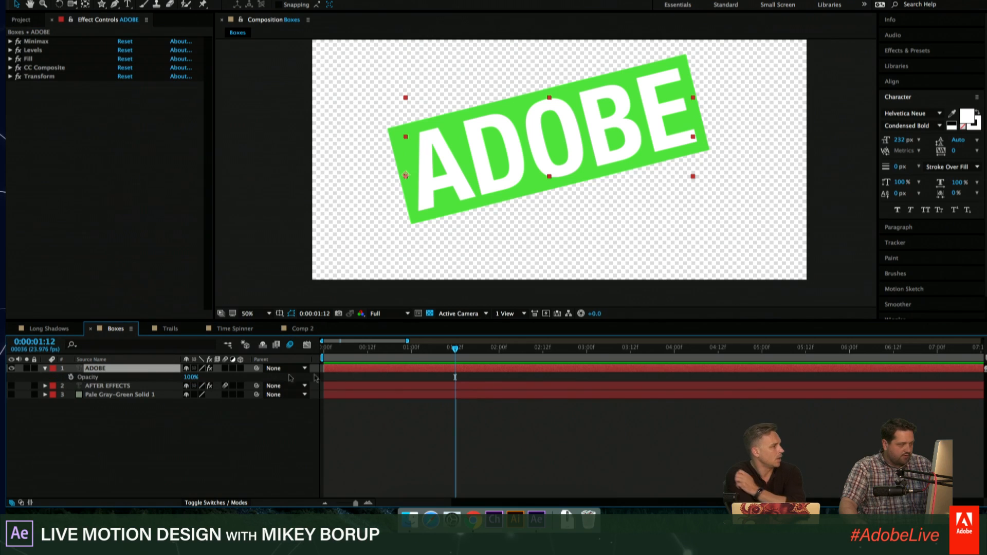
click(45, 369)
click(45, 369)
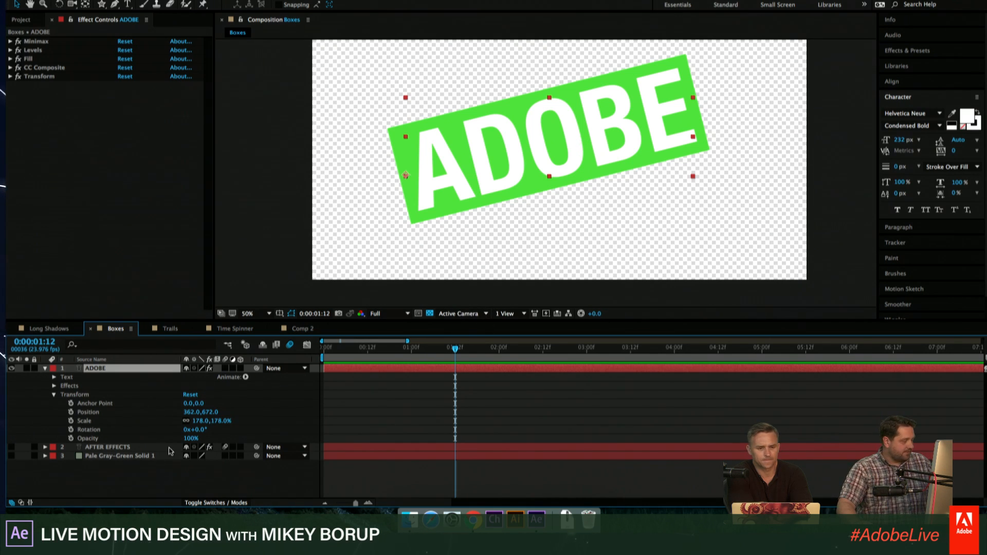
- Switch to Finder, locate the brick wall JPG in folder 1 of the presenter's Desktop folder, and bring it into the After Effects project
click(409, 519)
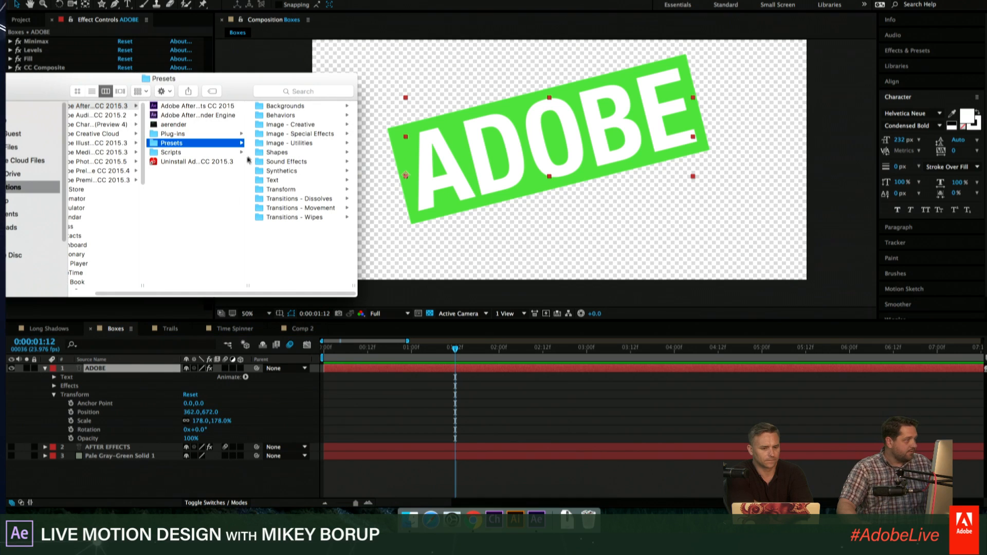
drag(241, 94, 483, 183)
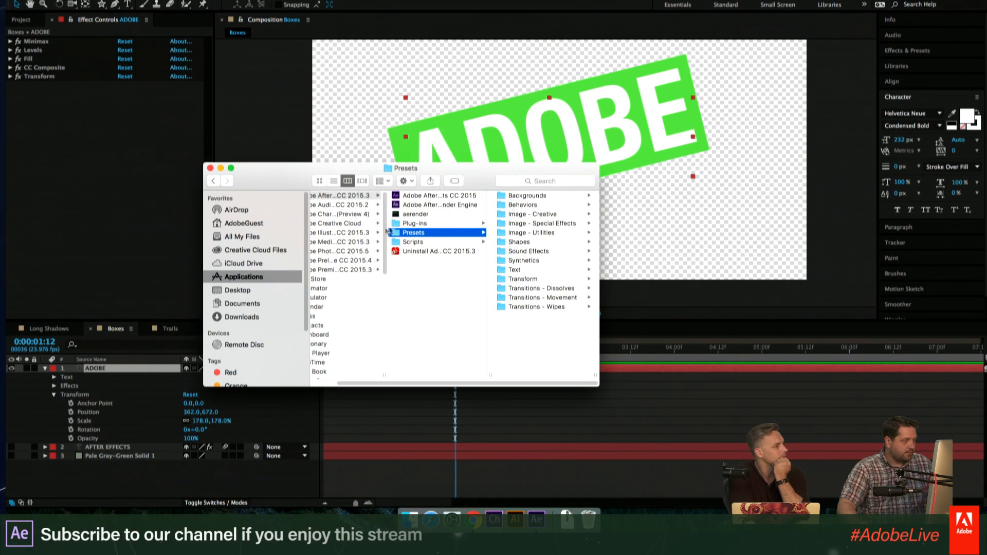
click(247, 290)
click(391, 233)
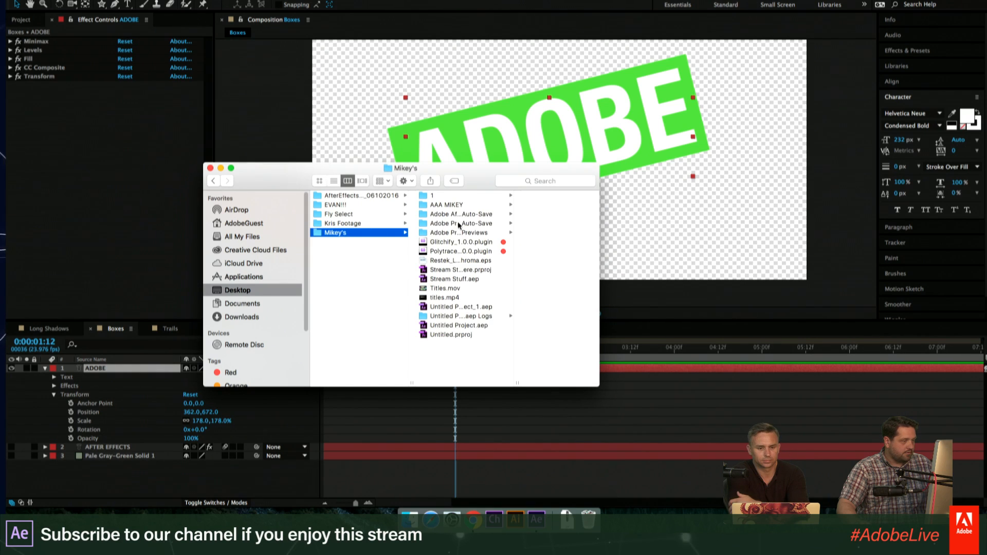
click(437, 195)
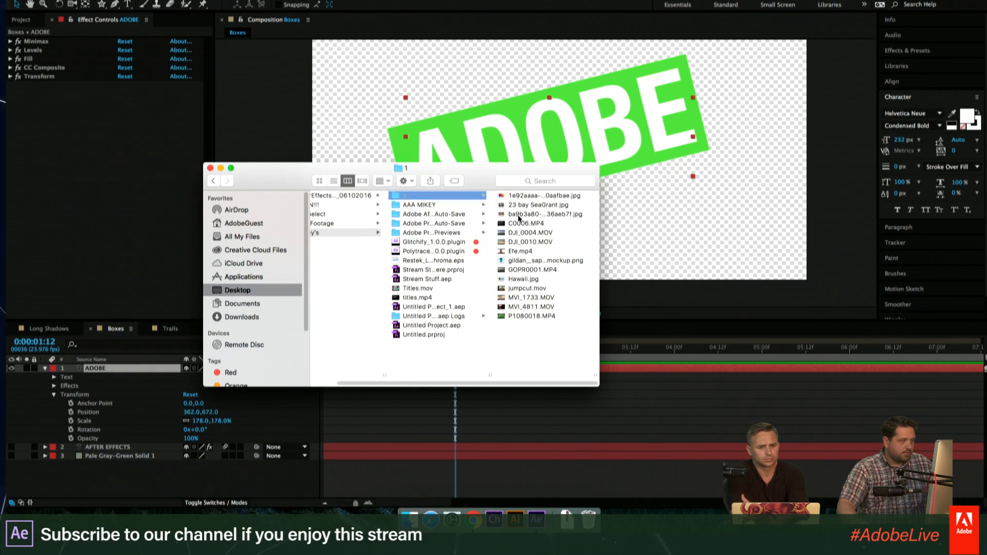
click(518, 214)
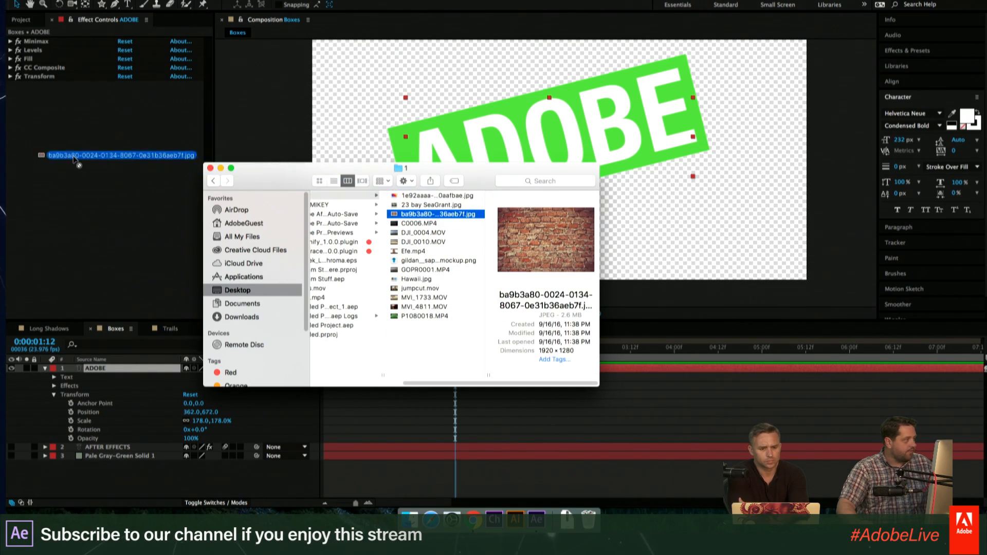
drag(437, 215, 536, 519)
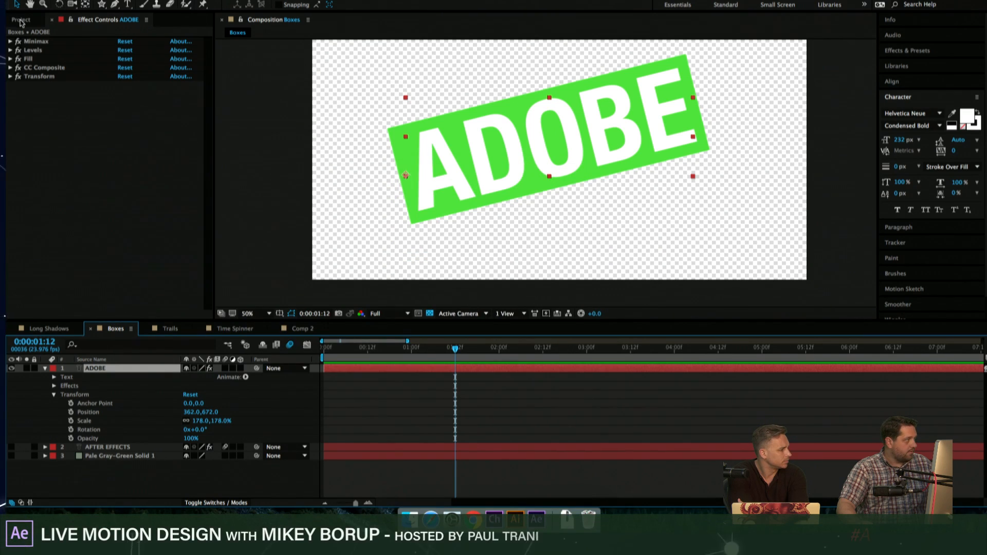
- Add the brick wall image to the Boxes composition and move its layer below AFTER EFFECTS, collapsing the ADOBE layer
drag(501, 173, 559, 168)
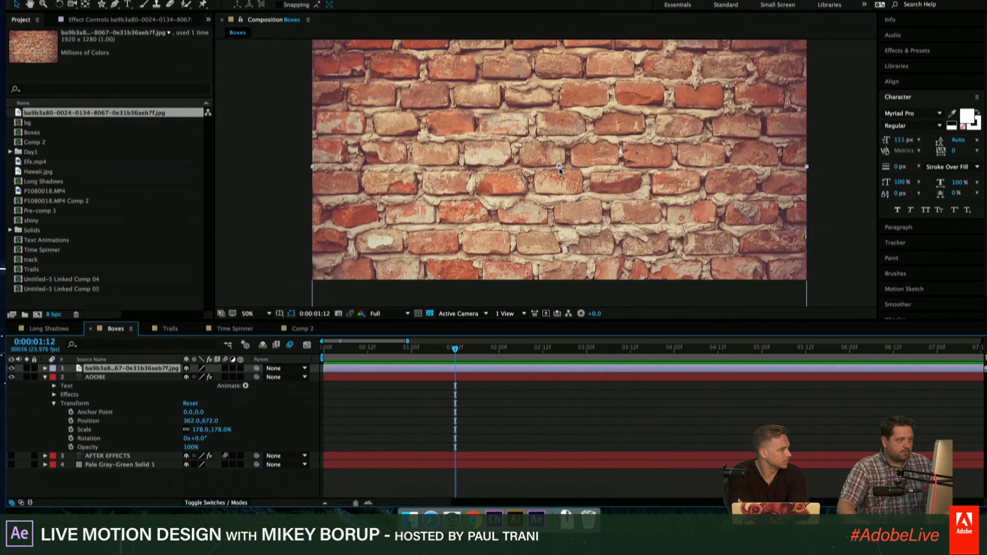
click(45, 378)
drag(99, 369, 105, 387)
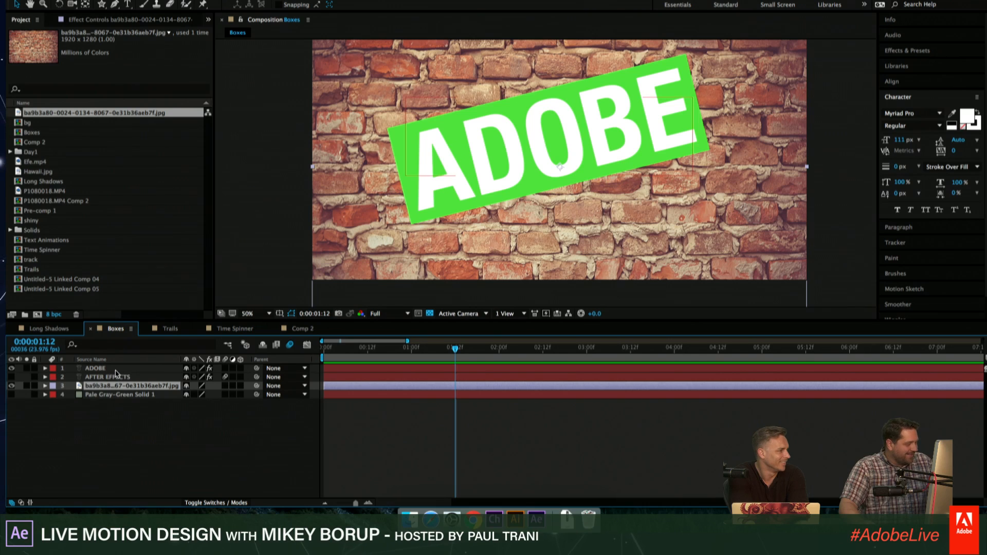
- Apply the Keying Extract effect to the ADOBE layer and lower its White Point to 232 to knock out the white letters
click(406, 175)
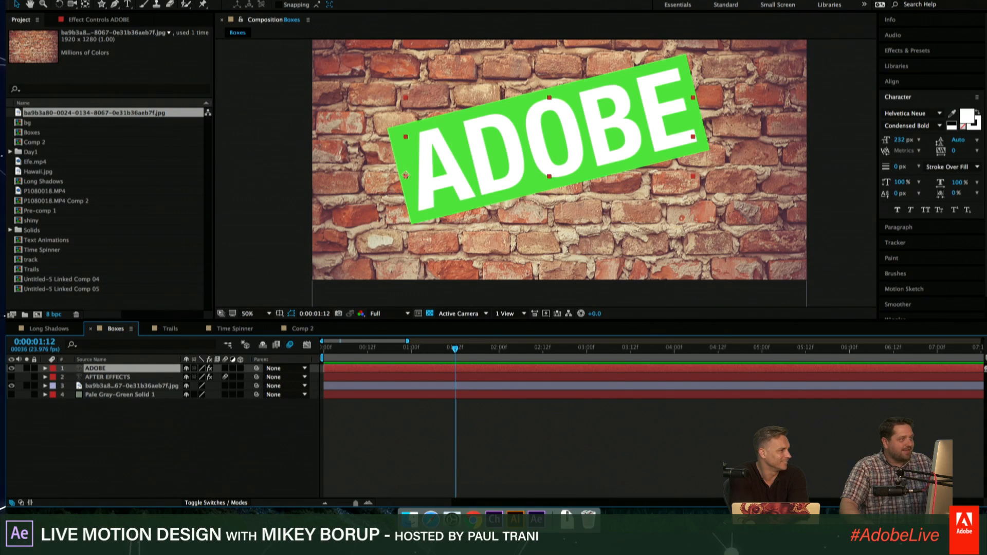
key(shift+super+slash)
text(extr)
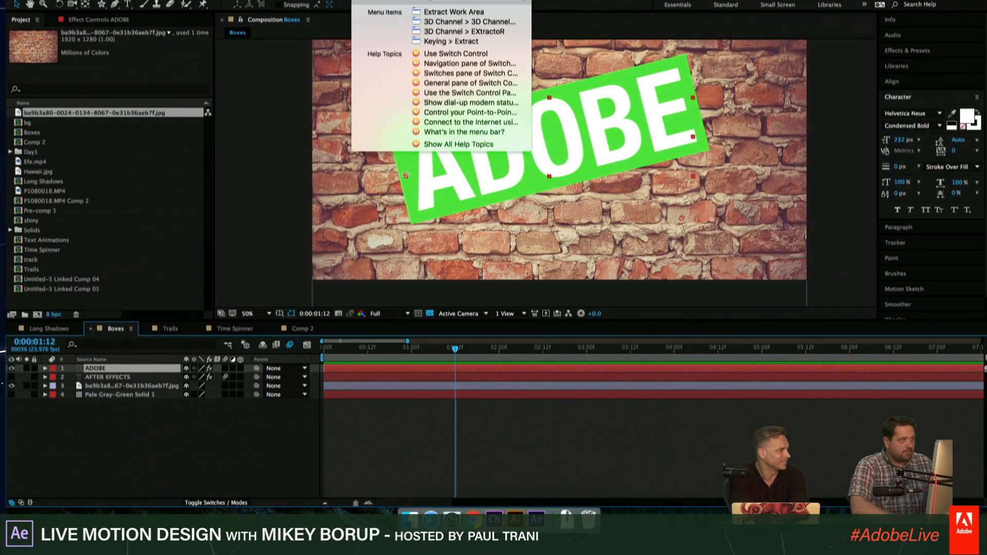
key(Down)
key(Down)
key(Down)
key(Down)
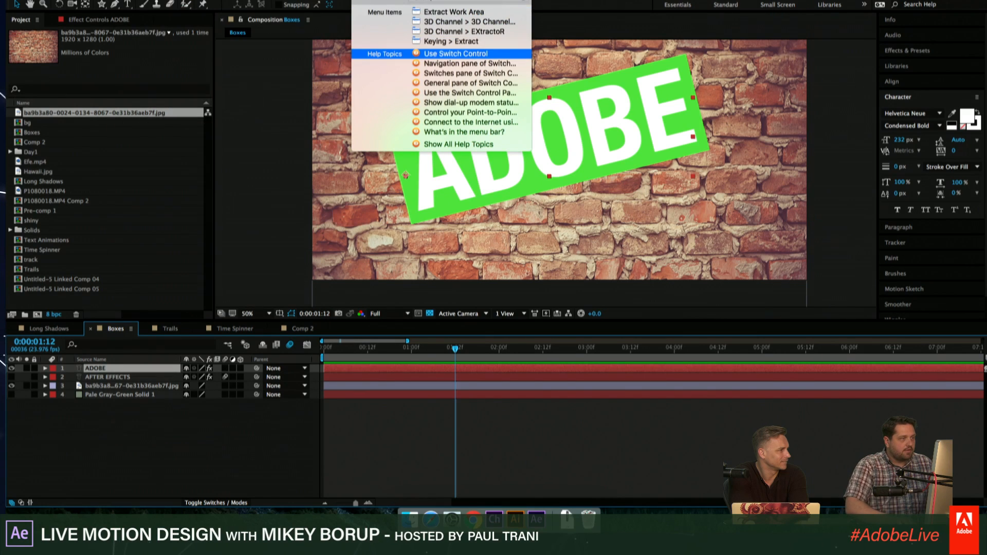
key(Up)
key(Return)
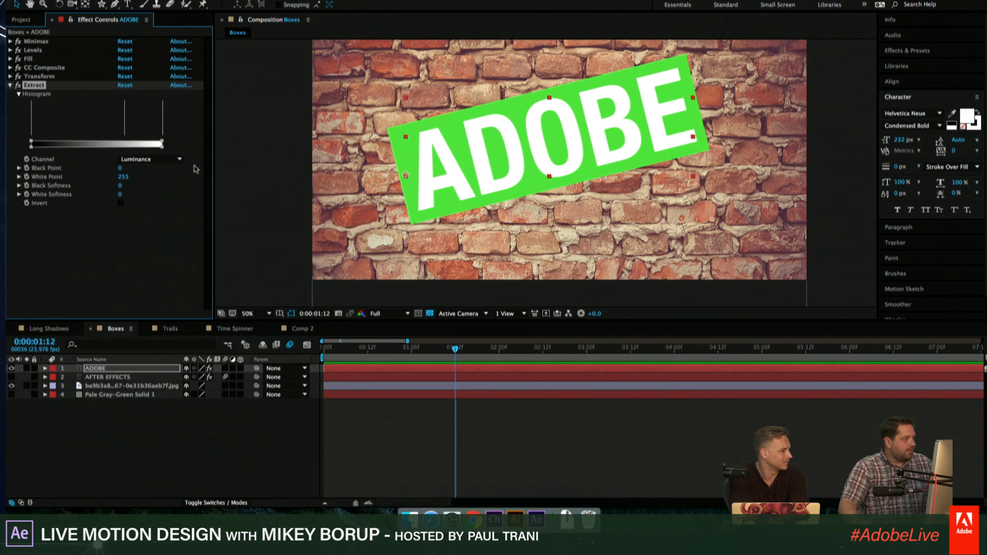
drag(162, 145, 150, 143)
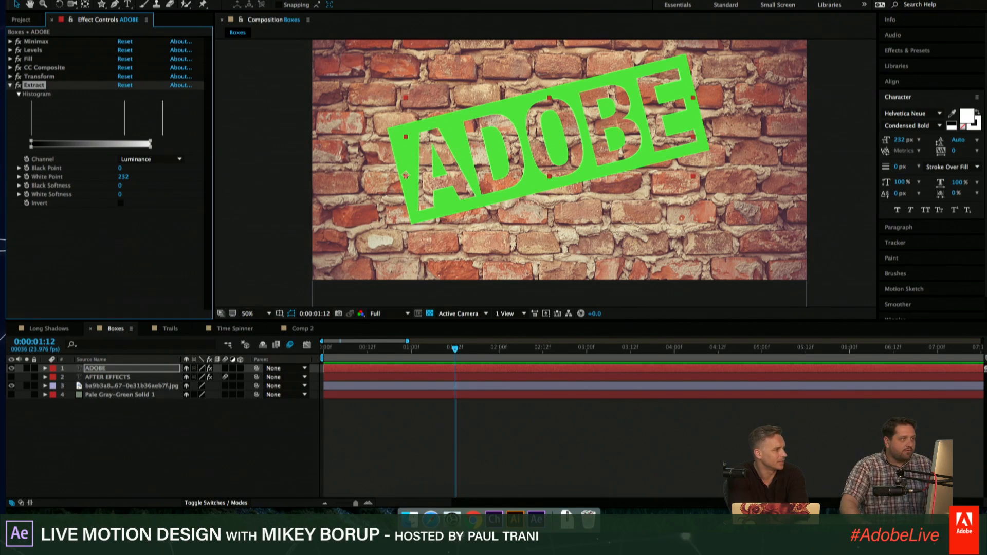
- Add the Roughen Edges effect to the ADOBE layer, with Scale set to 126 and Border to 25.70
key(super+shift+slash)
text(roughn)
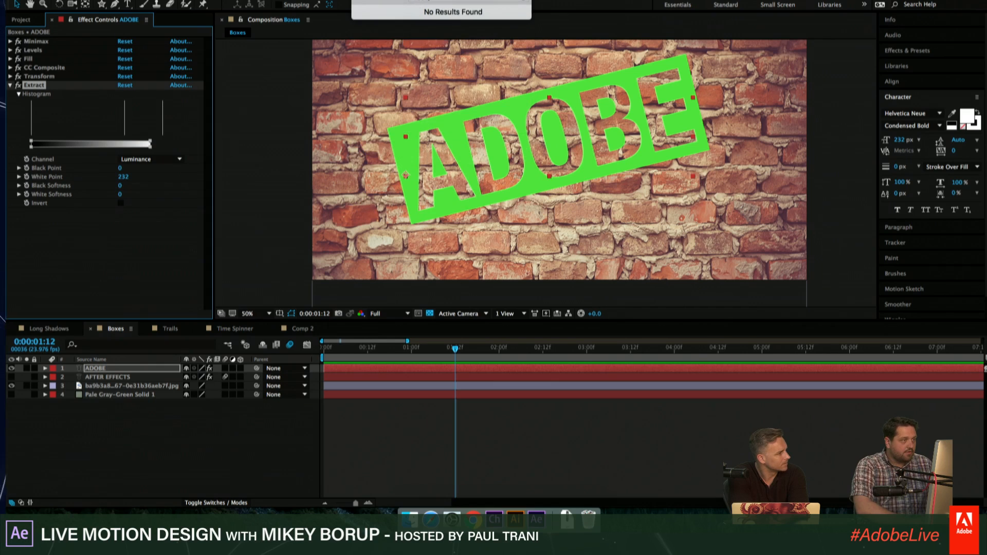
key(BackSpace)
key(Down)
key(Return)
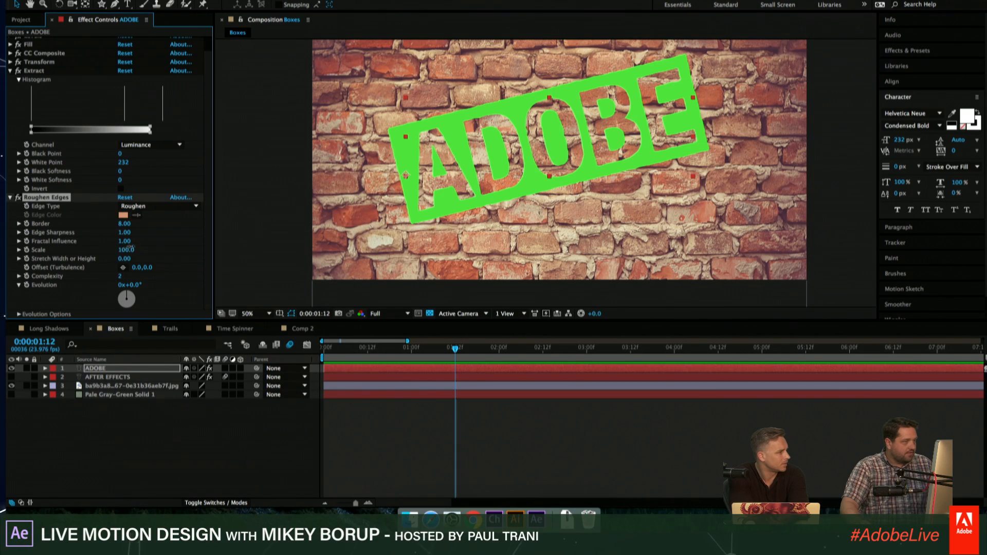
drag(127, 251, 134, 224)
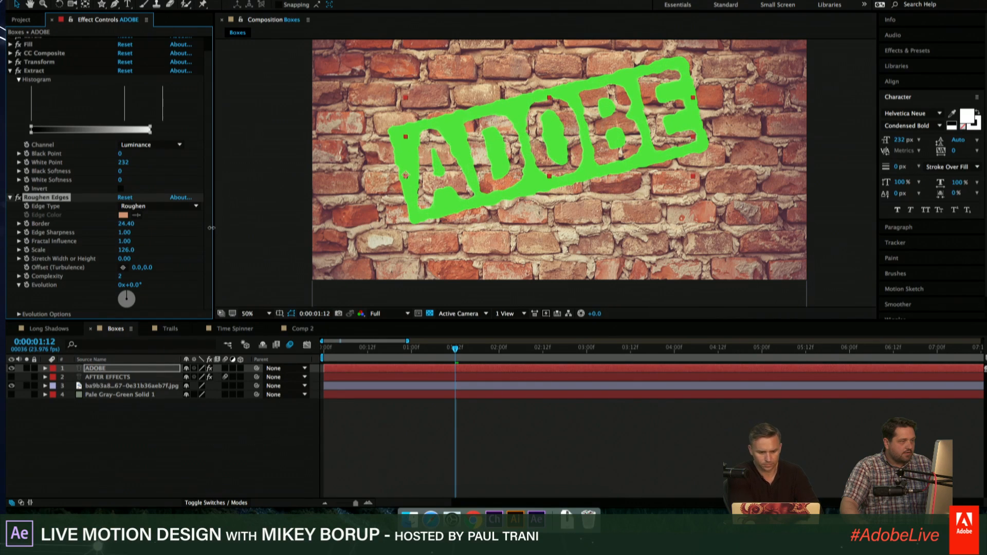
- Set the ADOBE layer's blending mode to Multiply so it blends into the brick wall
click(216, 502)
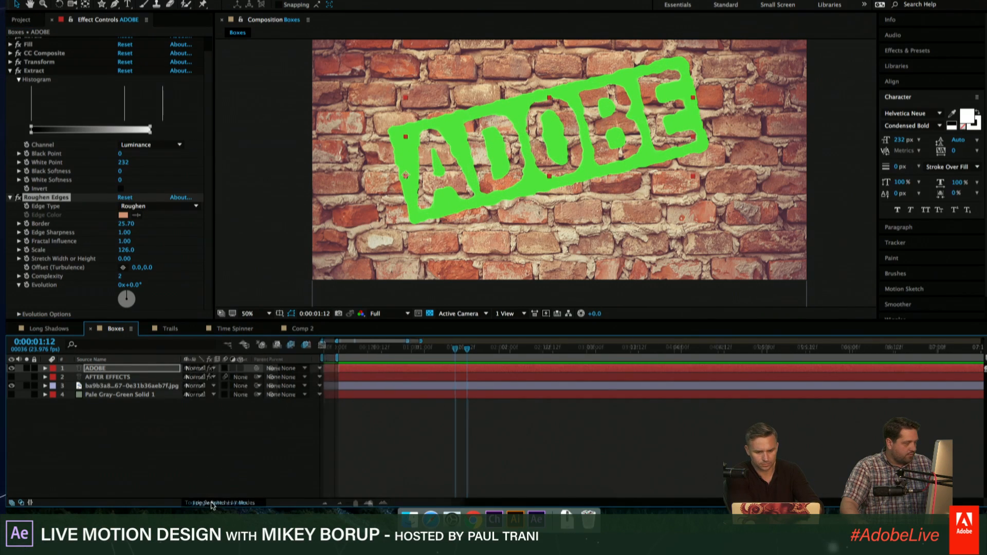
click(203, 368)
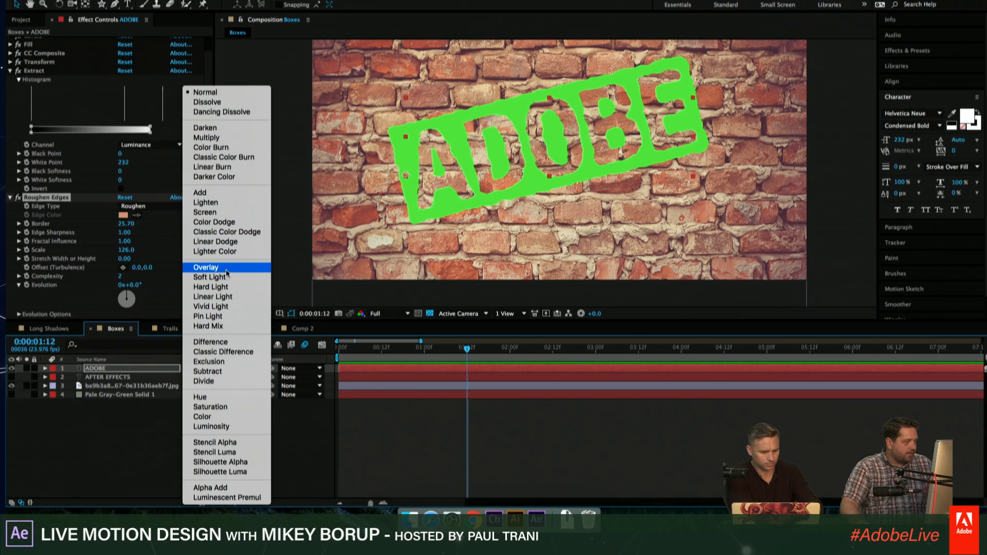
click(208, 137)
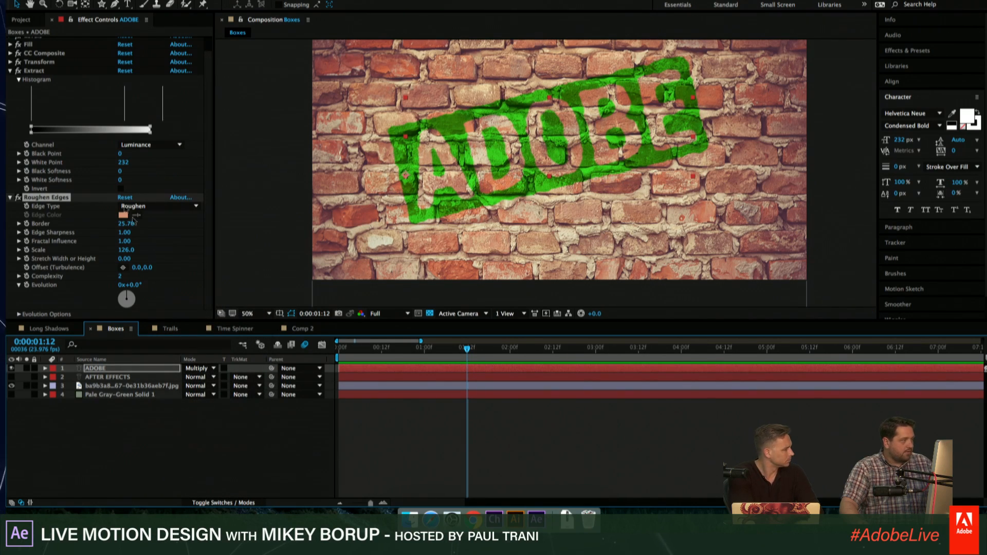
- Compare the ADOBE layer with the Extract effect off and on, and inspect the blended lettering on the bricks up close
click(18, 70)
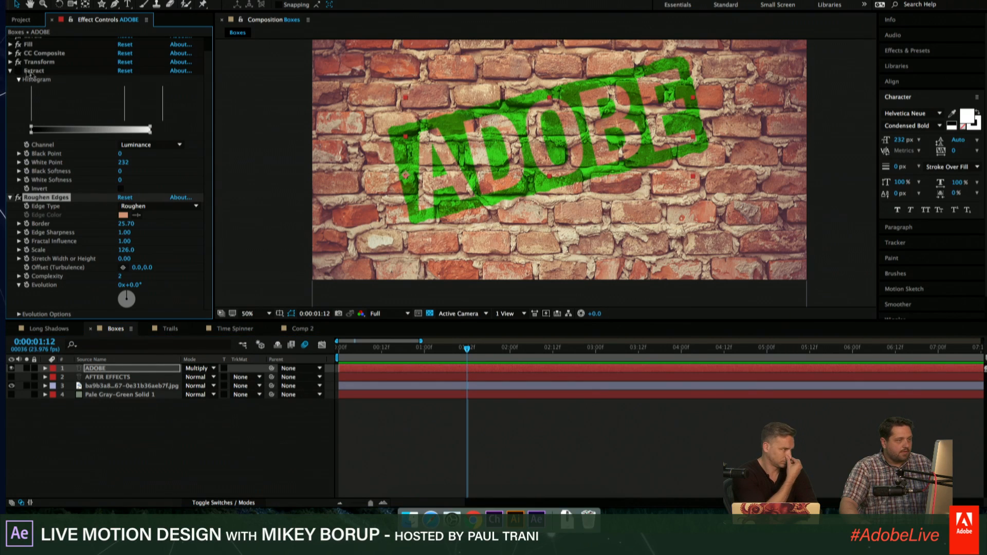
click(18, 70)
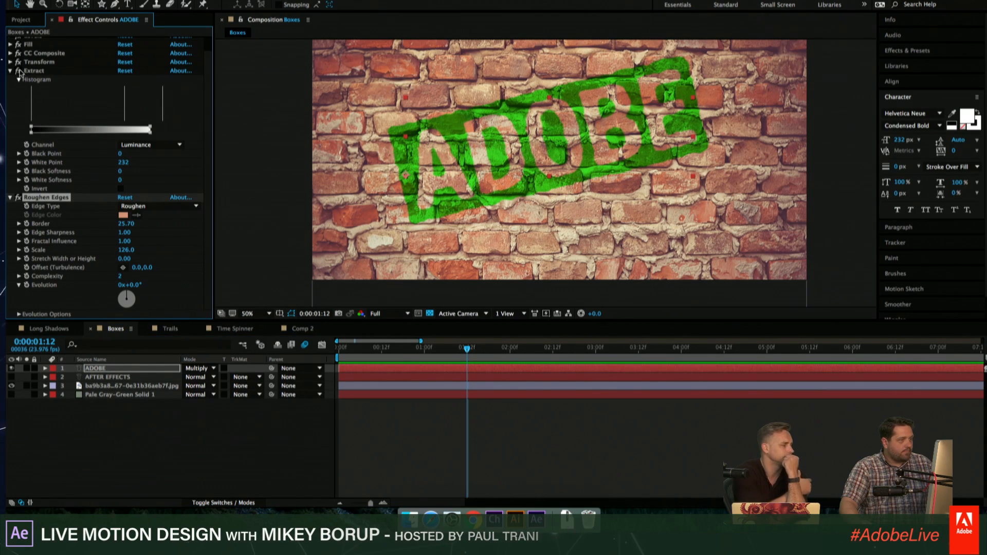
scroll(601, 140, up, 1)
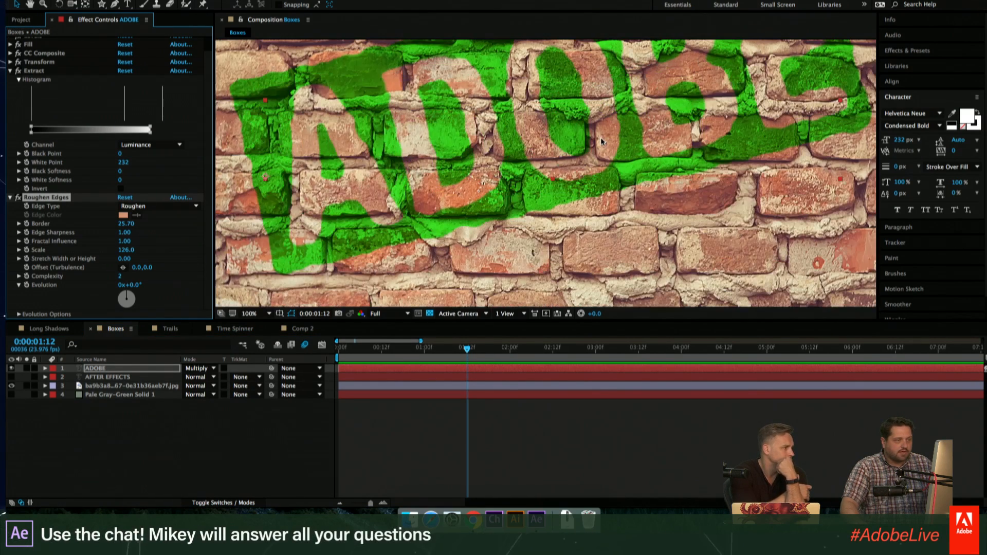
click(555, 197)
scroll(554, 195, down, 1)
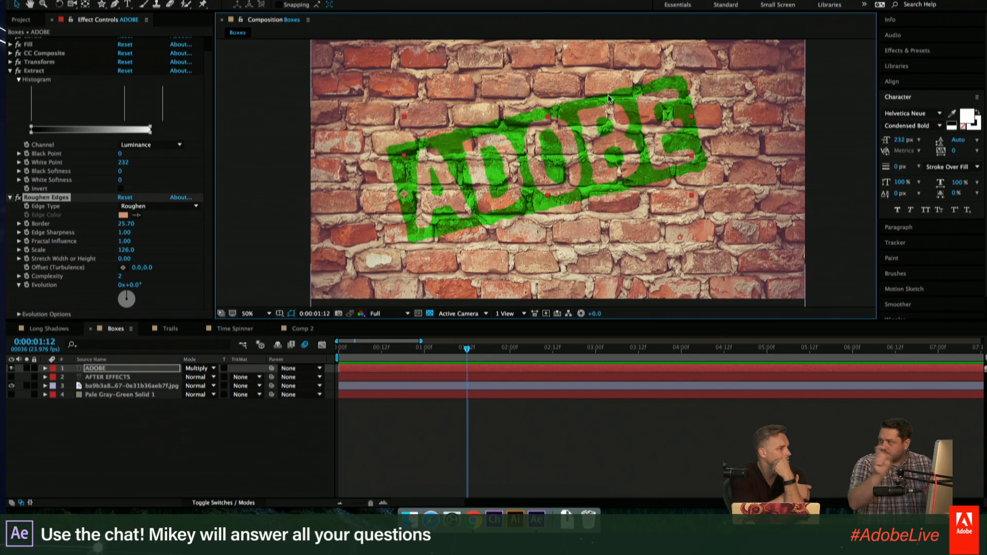
- Replace the ADOBE layer's text with the presenter's first name in capitals and finish the text editing
double_click(464, 366)
text(MIKEY)
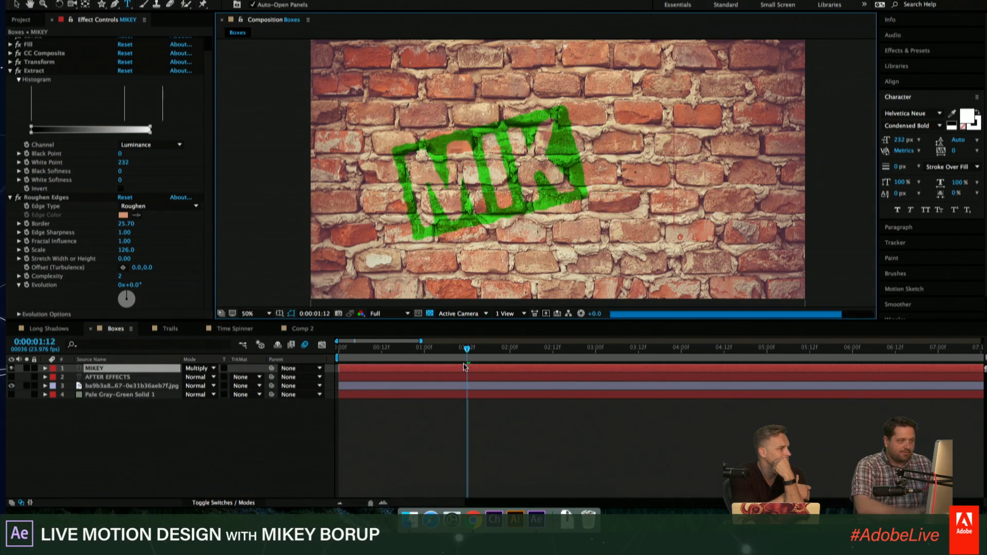
click(560, 425)
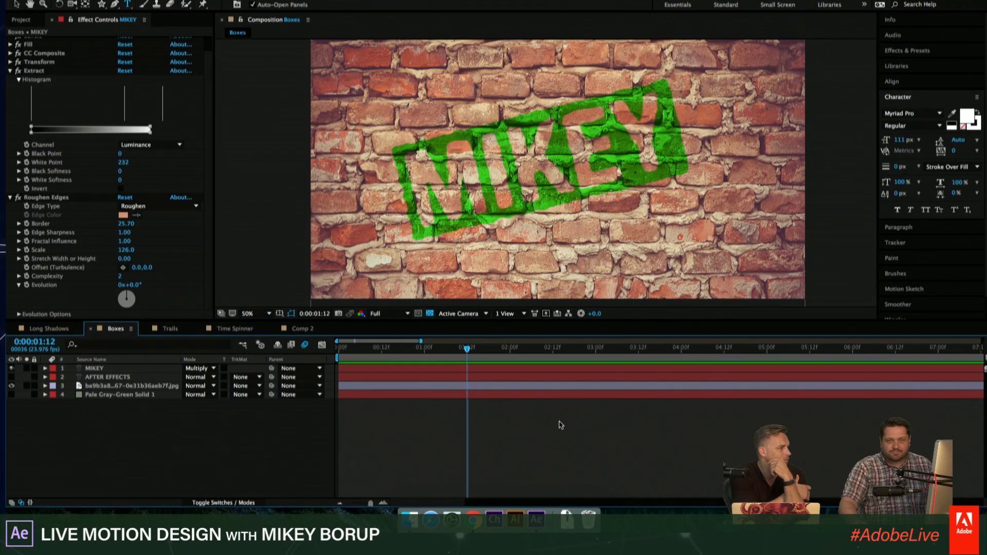
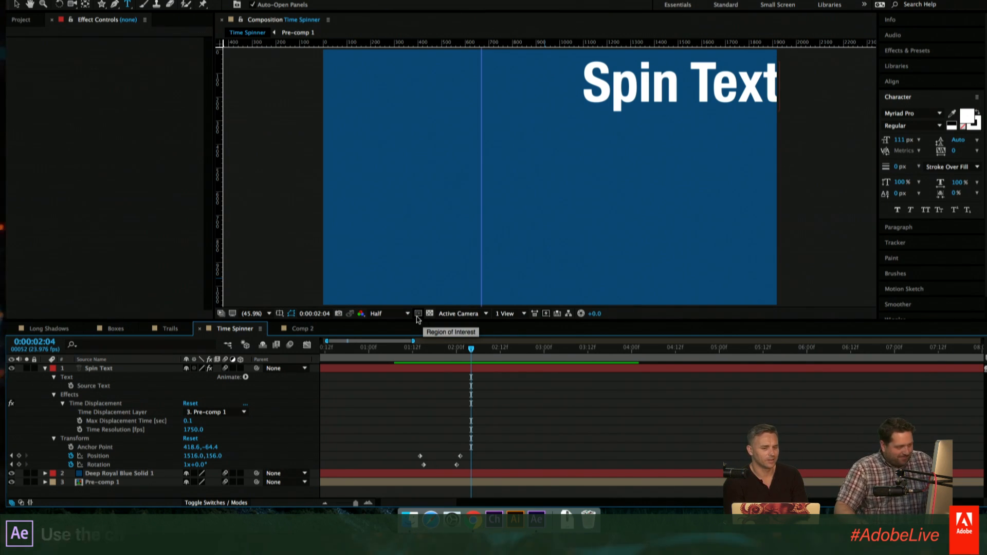
- Play and scrub the Spin Text animation around its Position and Rotation keyframes to examine how the lettering bends as it spins
click(430, 348)
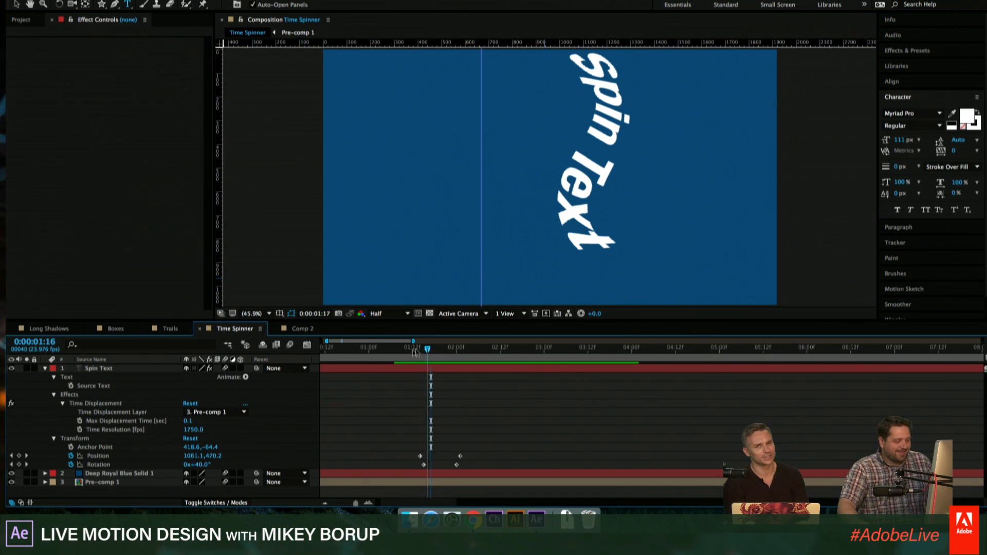
click(414, 348)
mouse_move(418, 354)
mouse_down()
mouse_move(455, 355)
mouse_move(404, 354)
mouse_up()
key(space)
key(space)
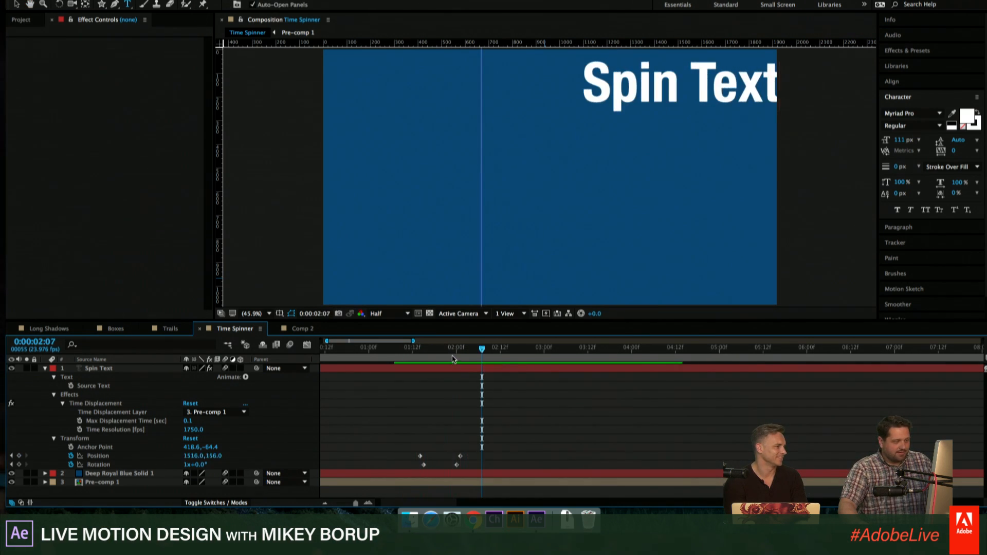
mouse_move(479, 356)
mouse_down()
mouse_move(409, 360)
mouse_move(452, 351)
mouse_move(417, 355)
mouse_up()
click(452, 348)
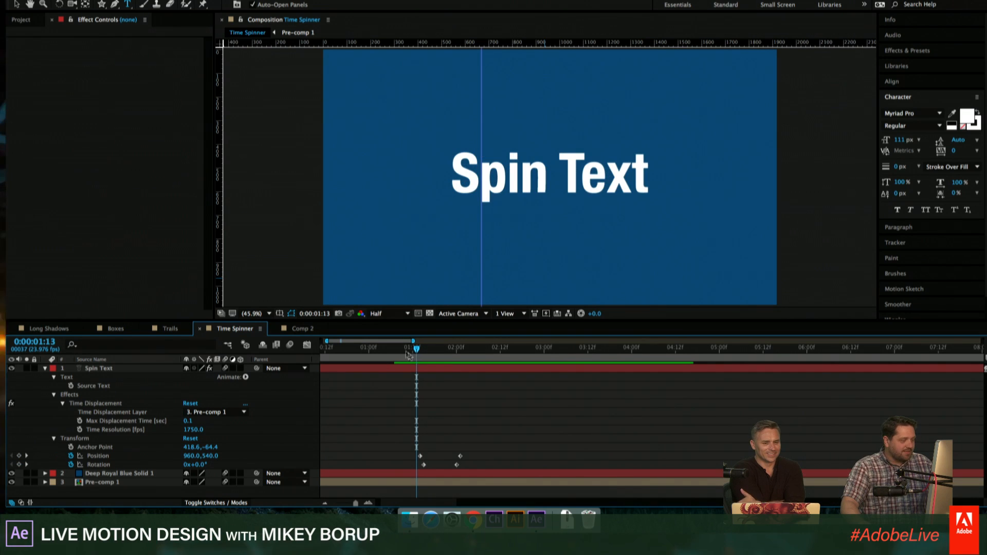
- Collapse the Spin Text layer's properties and turn off the visibility of the Spin Text and Pre-comp 1 layers
click(44, 368)
click(73, 376)
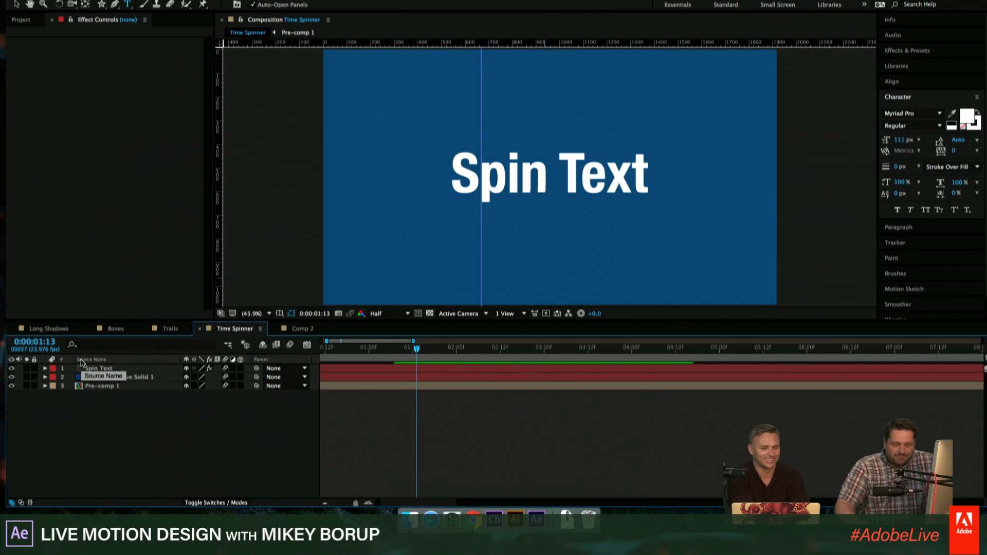
click(11, 369)
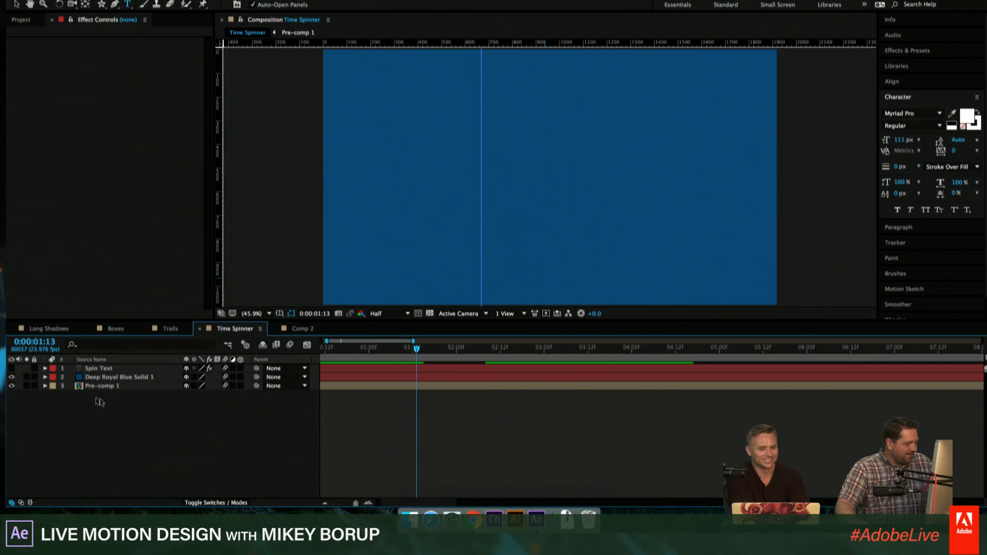
click(103, 386)
click(11, 386)
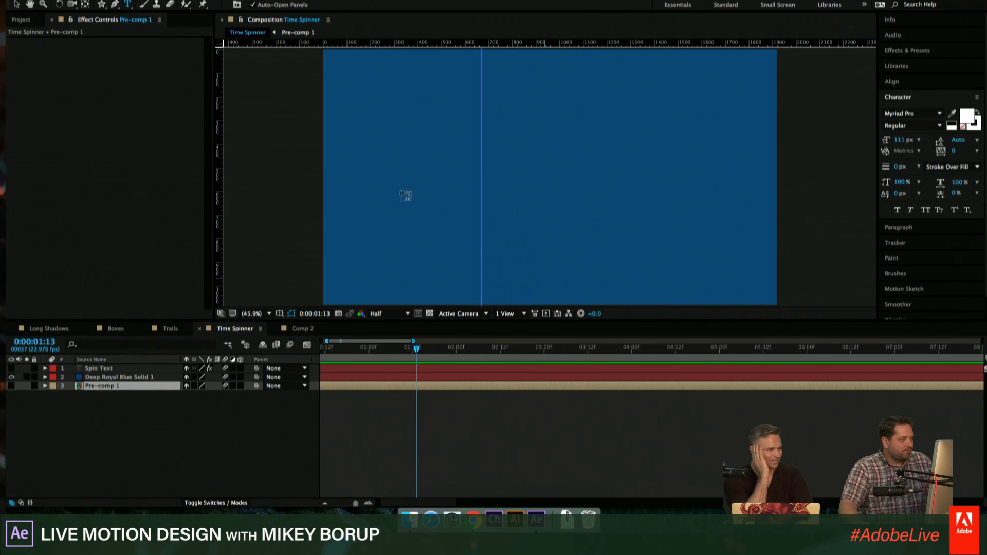
- Create a text layer reading SPIN and place it above the Deep Royal Blue Solid 1 layer
click(432, 168)
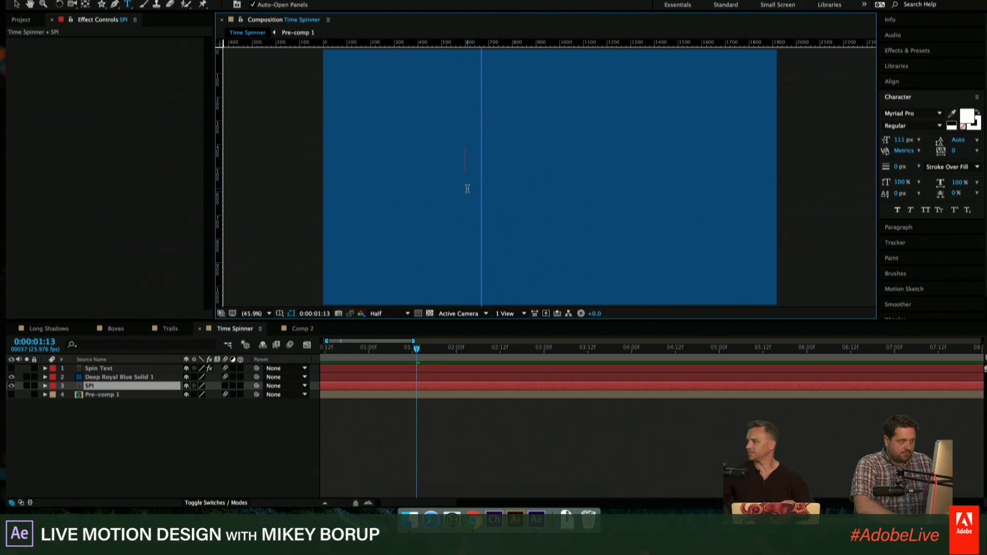
text(SPIN)
click(102, 436)
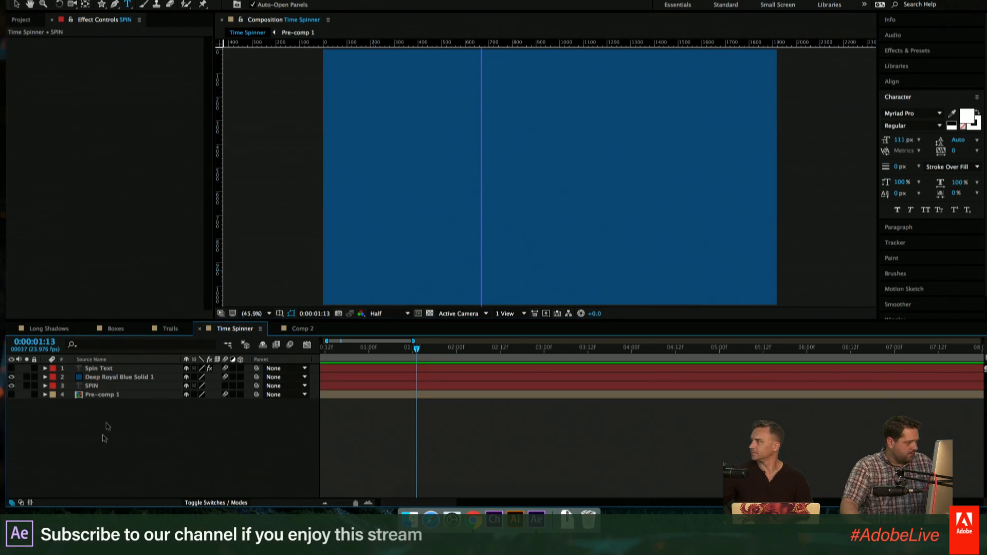
drag(105, 387, 109, 370)
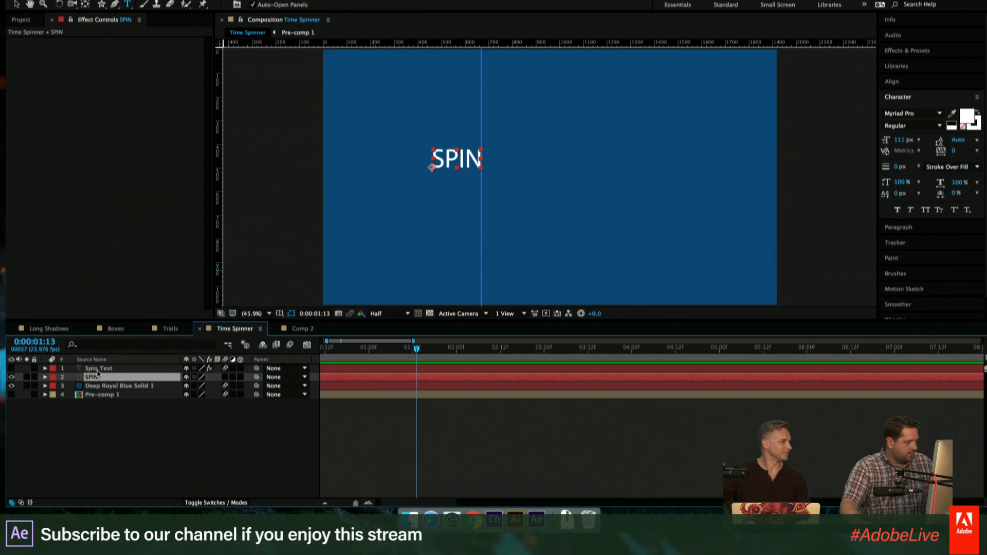
- Mark the Spin Text and Pre-comp 1 layers as shy and hide shy layers in the timeline
click(263, 345)
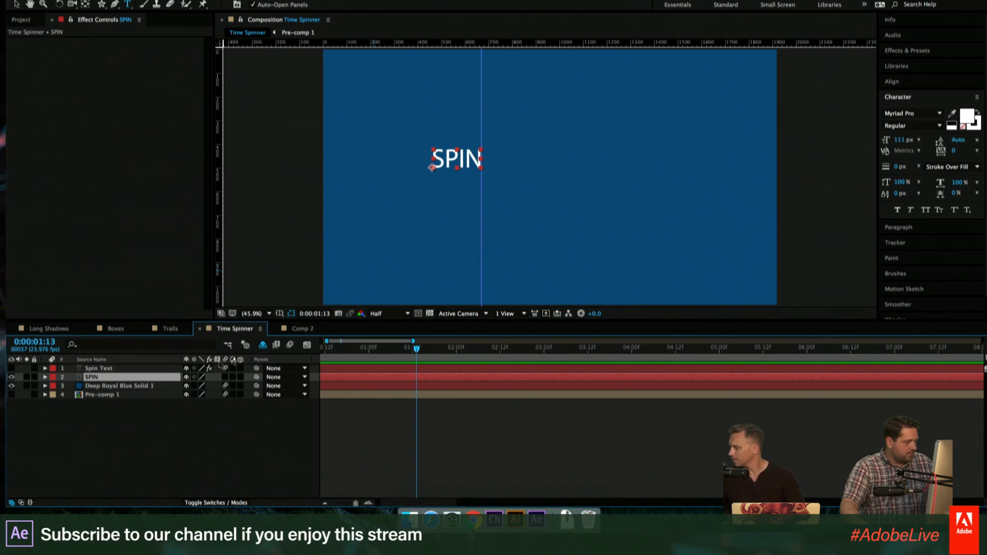
click(186, 369)
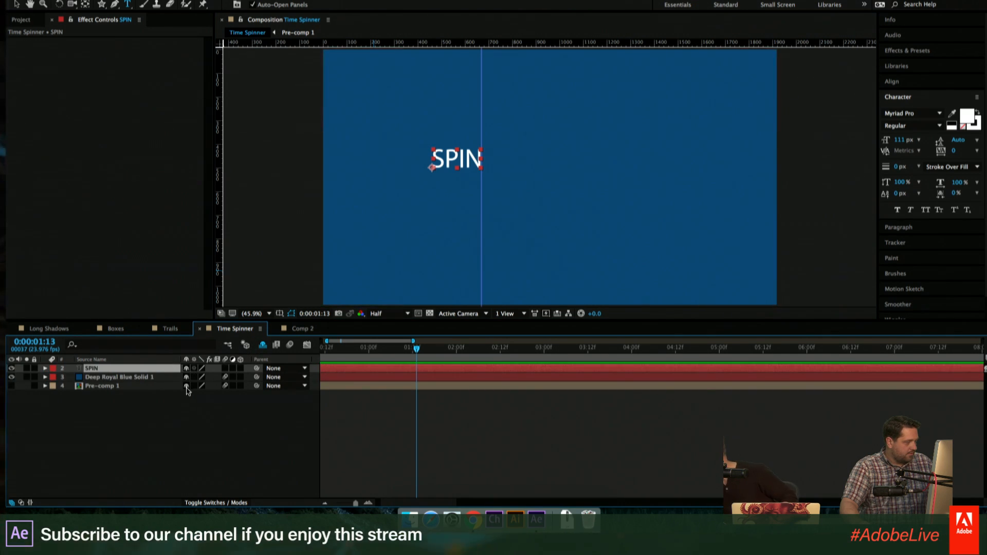
click(186, 386)
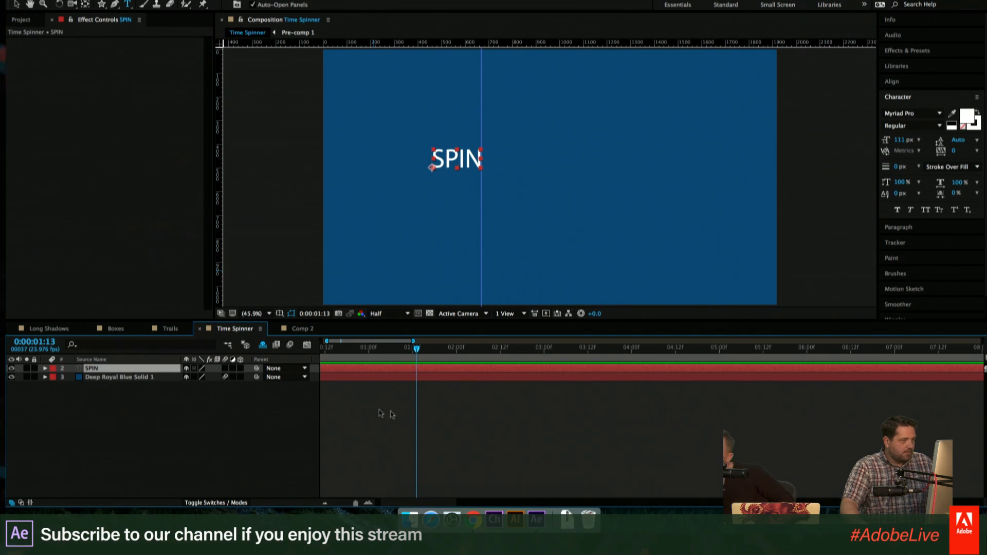
- Hide the guides and enlarge the SPIN text to about 60% of the frame width, positioned near the middle of the composition
click(16, 4)
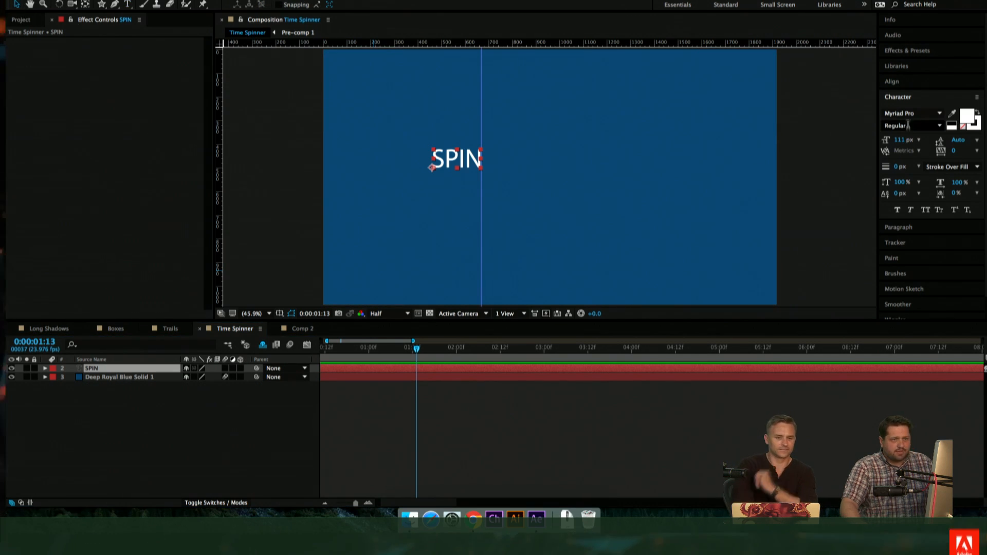
drag(481, 154, 702, 103)
key(super+;)
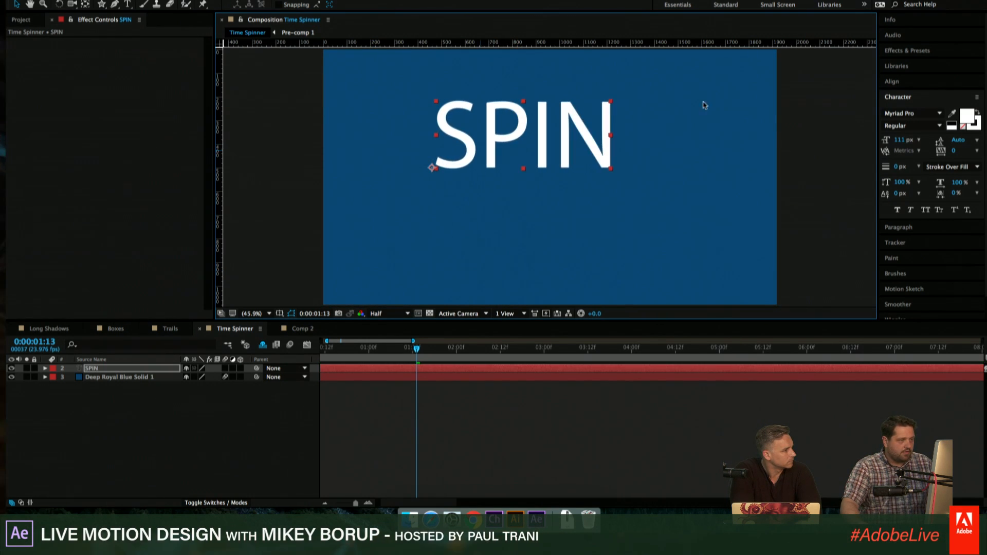
drag(505, 138, 525, 163)
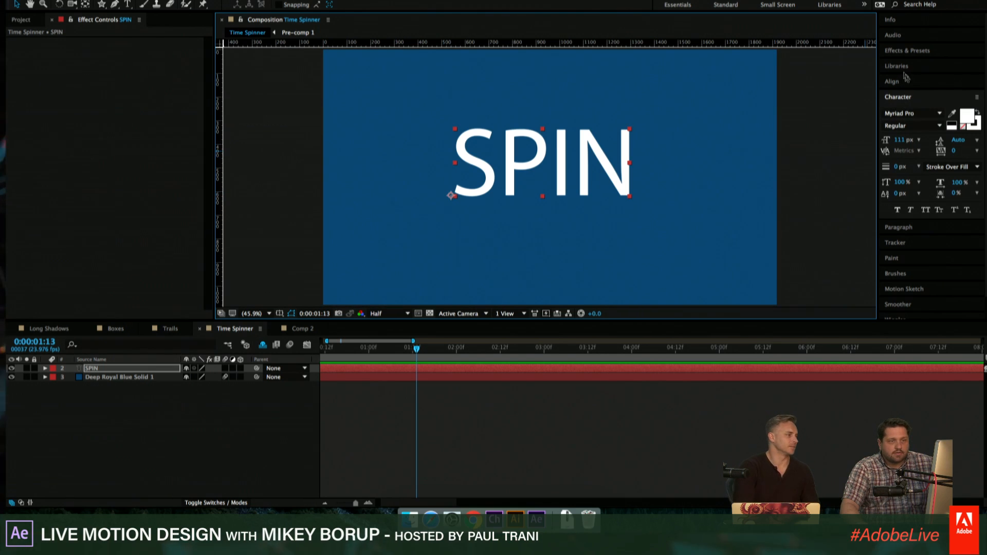
click(899, 98)
click(901, 98)
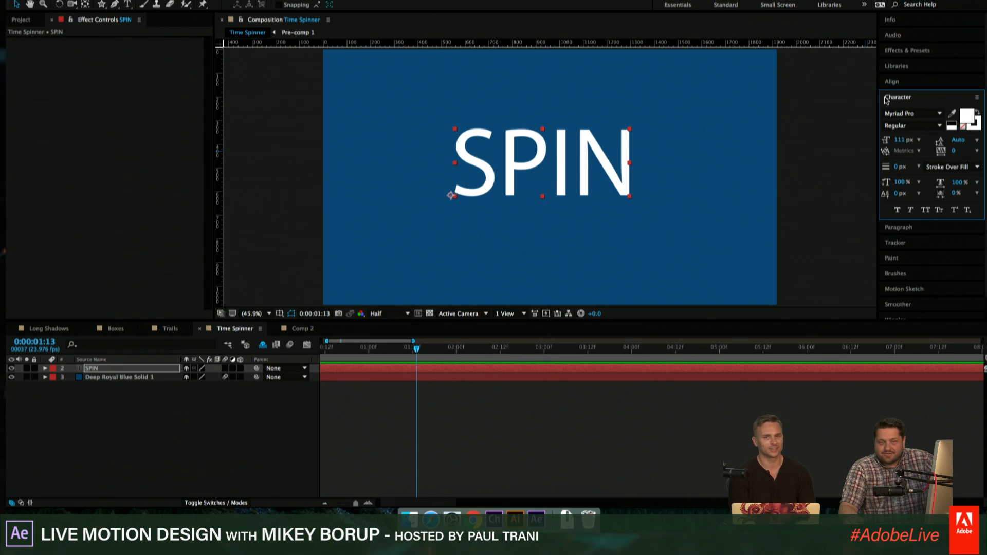
click(583, 175)
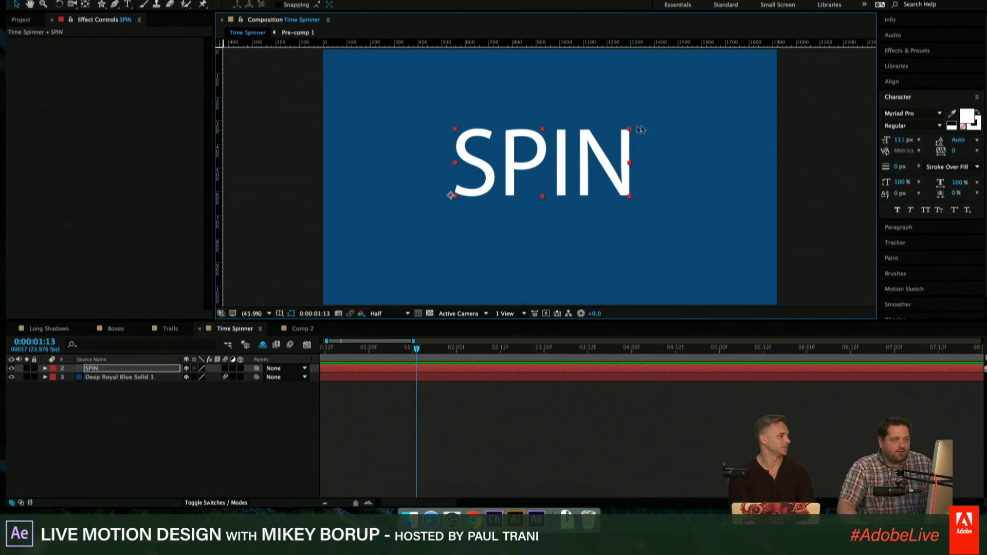
drag(631, 129, 599, 150)
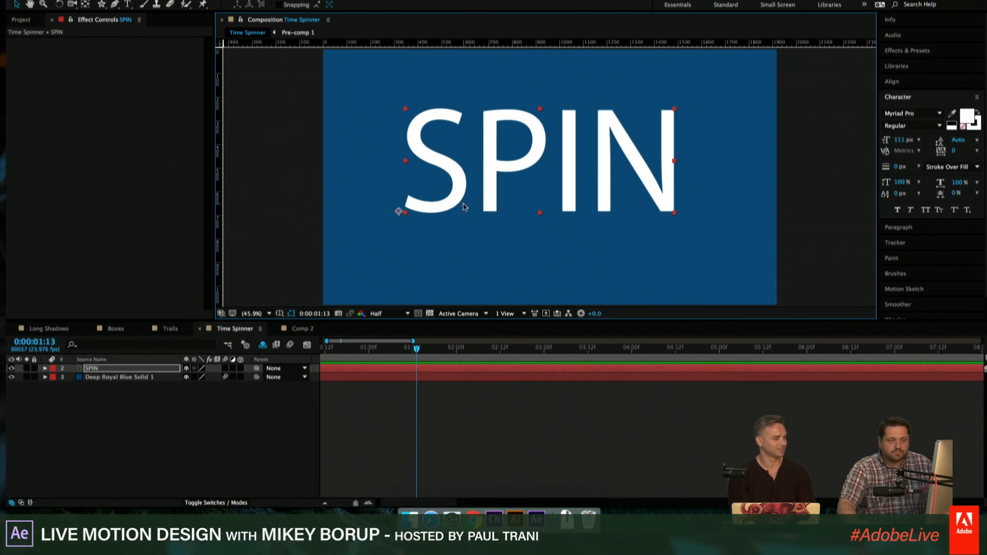
- Set the SPIN text's paragraph alignment to centered
click(905, 99)
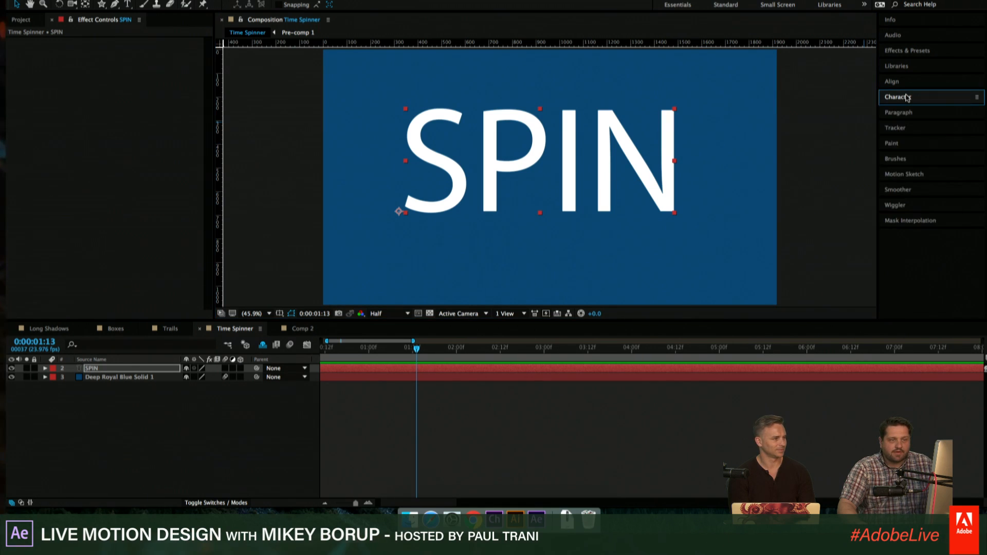
click(906, 98)
click(899, 226)
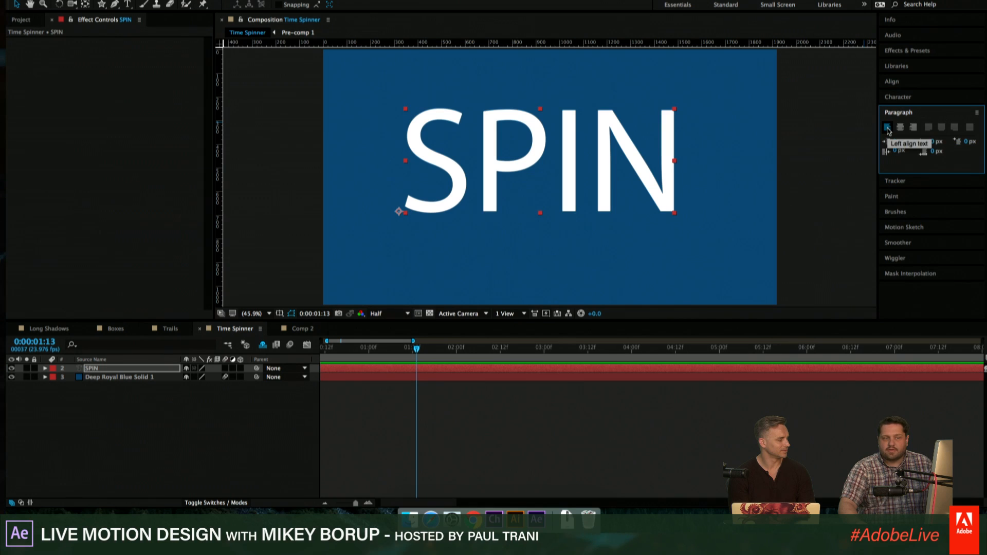
click(900, 127)
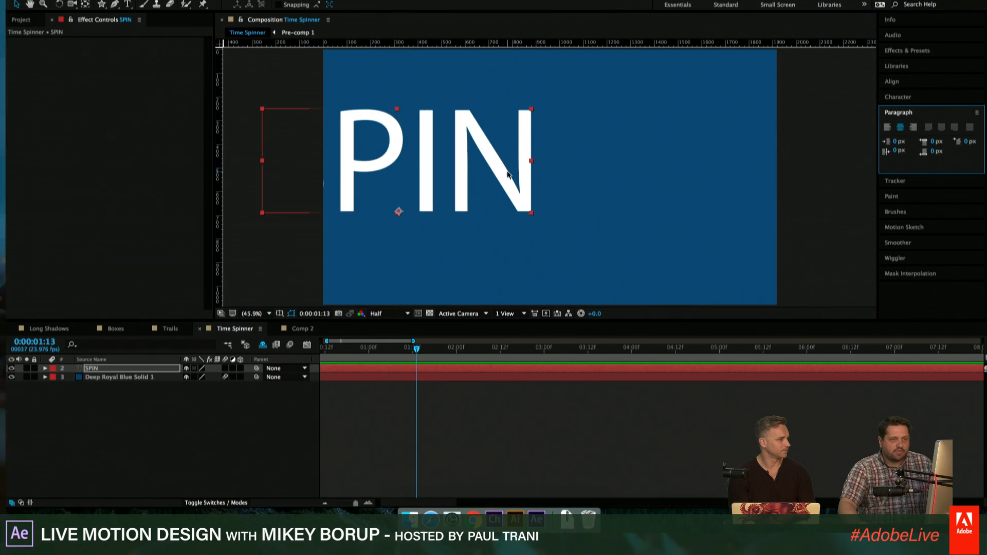
- Align the SPIN layer to the horizontal center of the composition and center its anchor point in the lettering
click(892, 82)
click(906, 106)
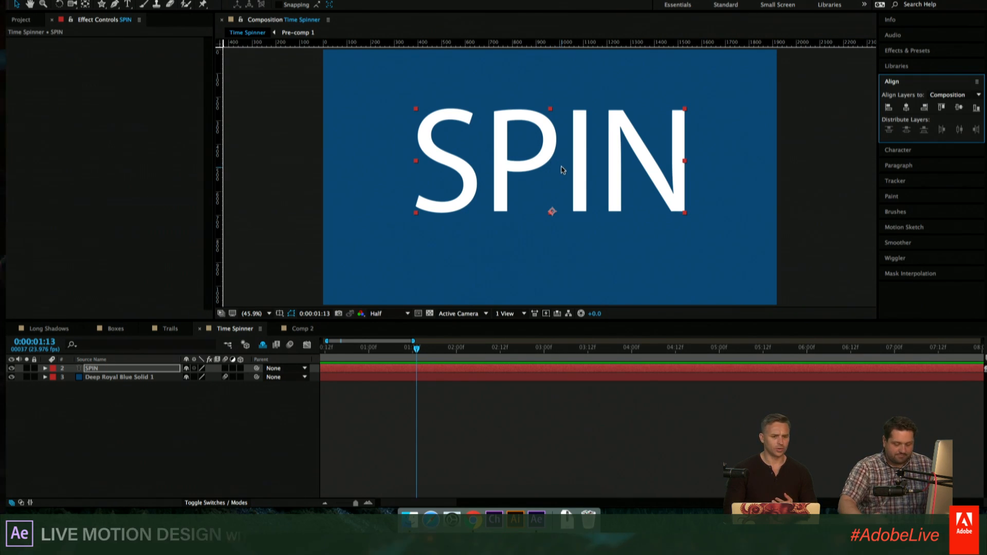
key(super+alt+Home)
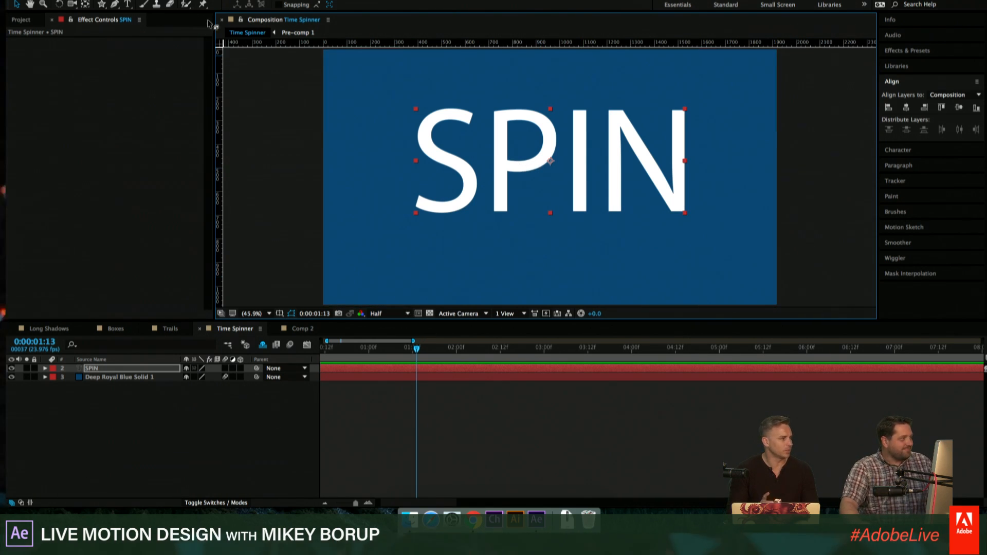
- Create a black 1920 × 1080 px solid as the top layer of the composition
click(435, 439)
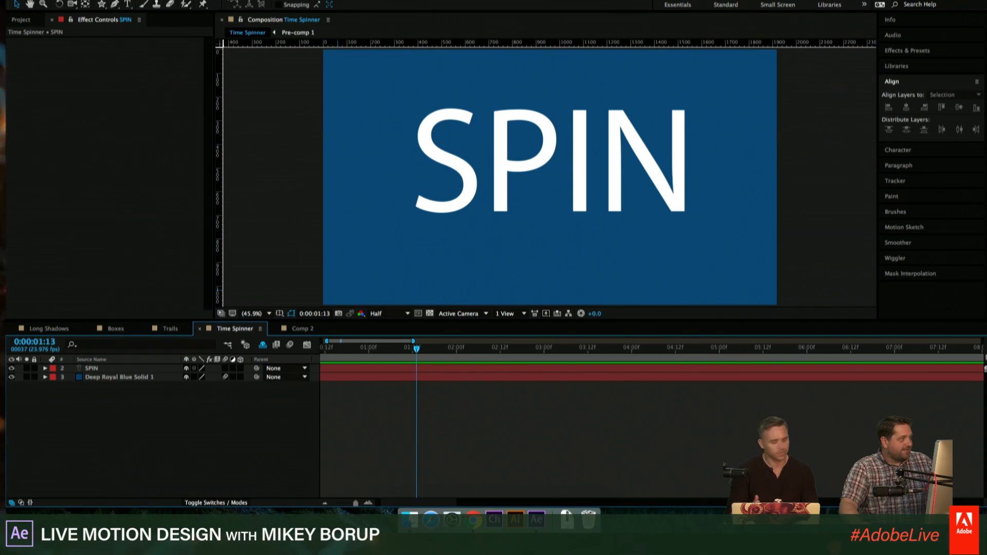
key(super+y)
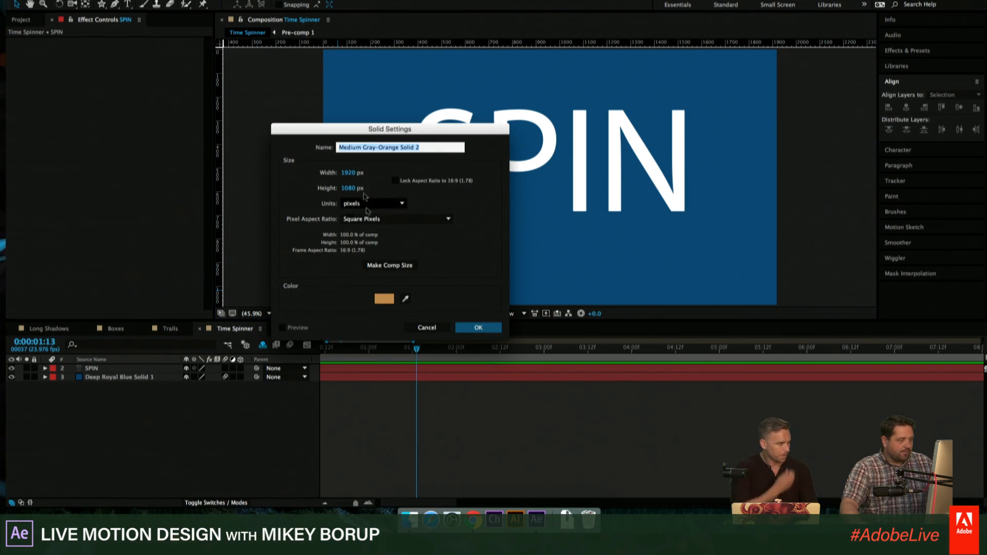
click(384, 298)
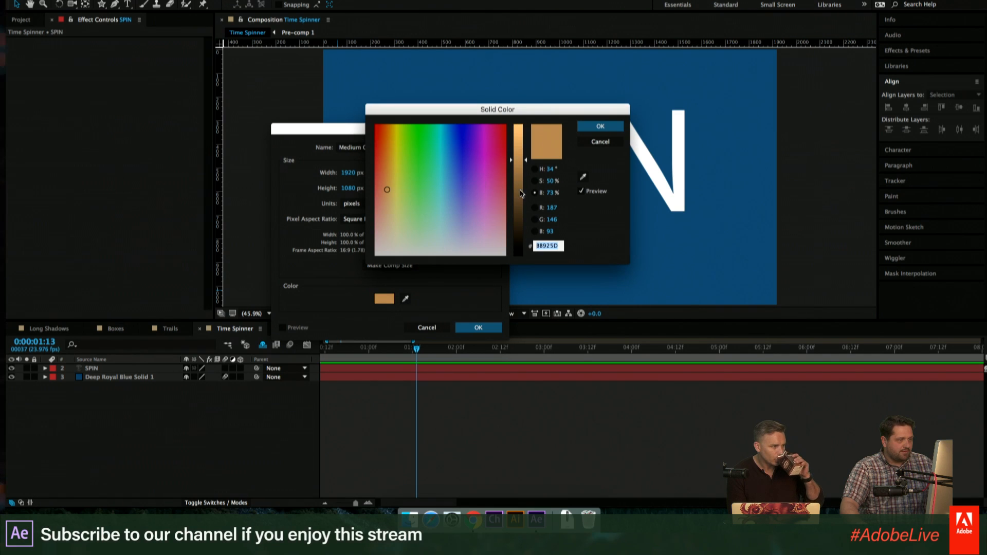
drag(520, 193, 521, 255)
click(614, 127)
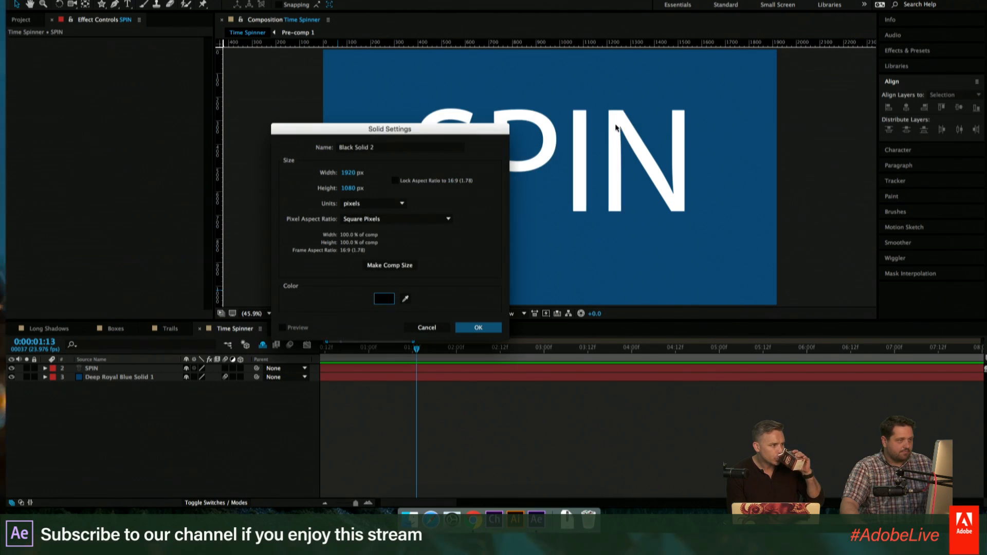
click(478, 329)
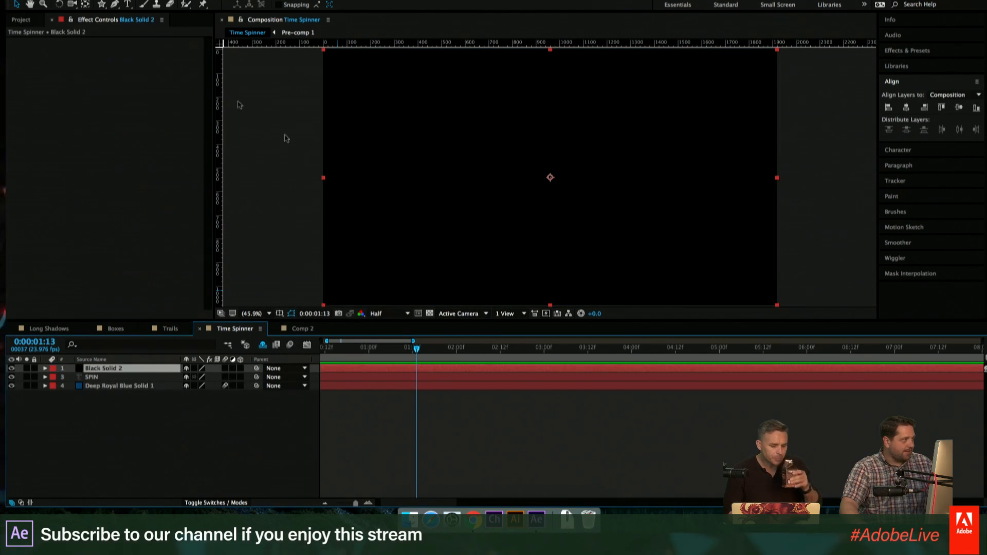
- Draw a white circle about 860 px in diameter at the frame's center on a new shape layer, and return to the first frame
drag(101, 4, 138, 31)
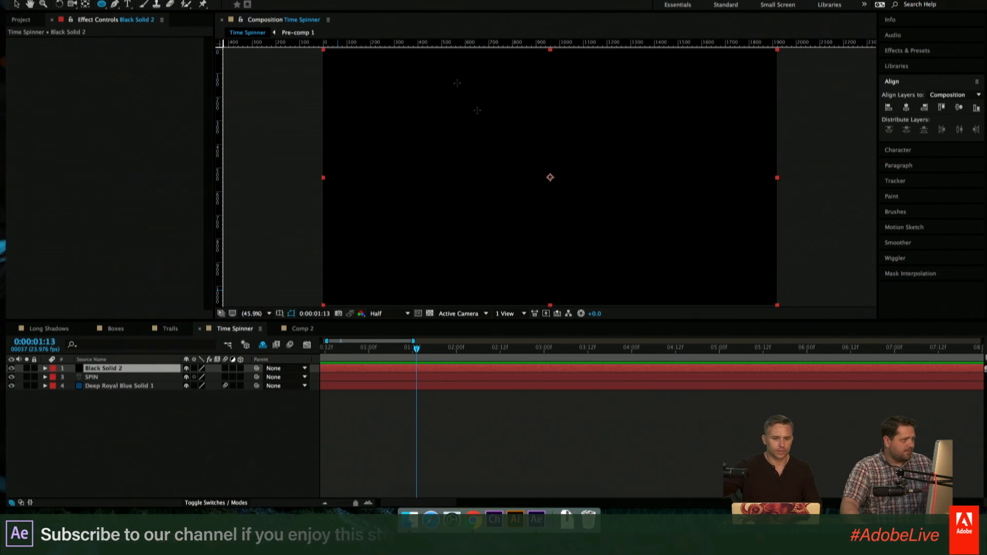
click(483, 456)
drag(530, 132, 653, 221)
key(space)
key(space)
click(582, 464)
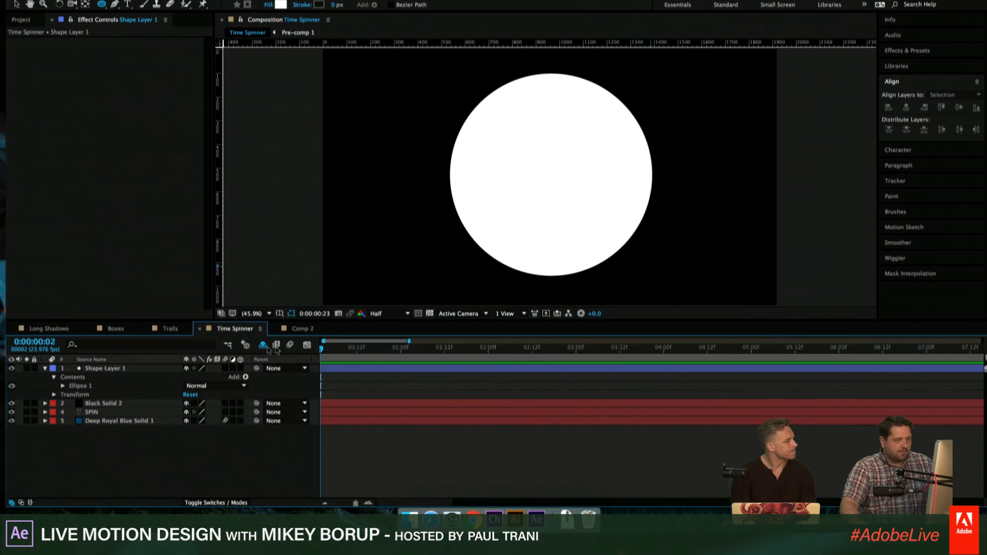
key(Home)
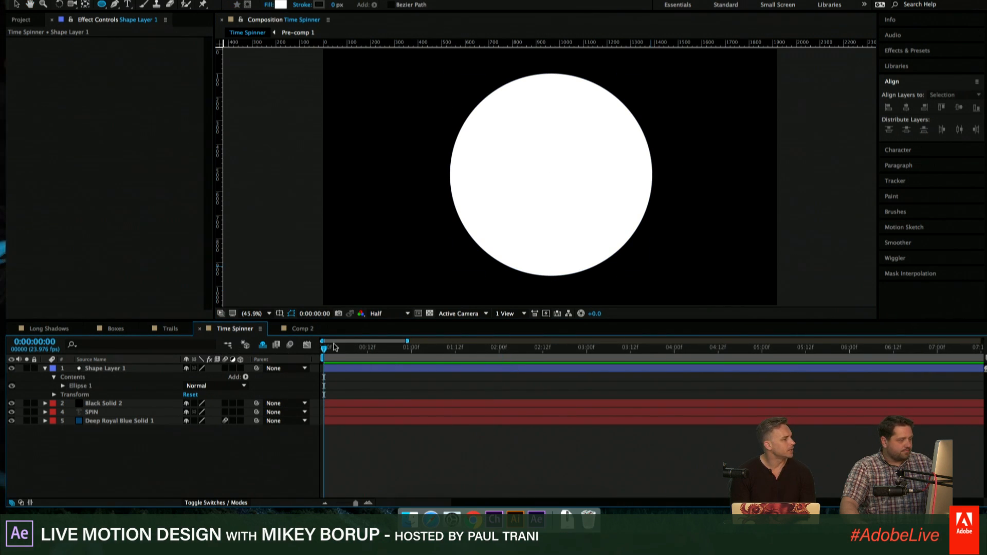
click(46, 368)
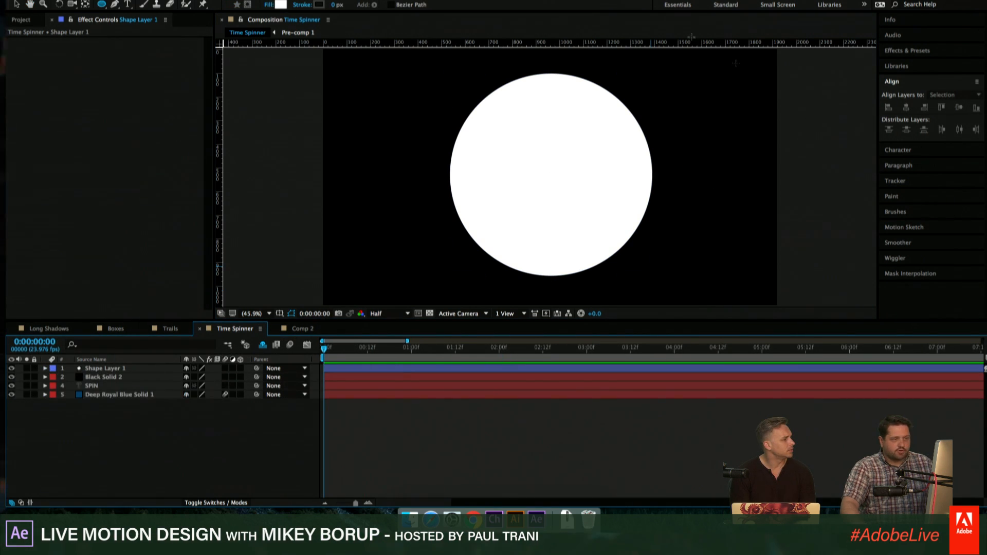
- Apply the Gaussian Blur effect to the white circle's shape layer
click(603, 132)
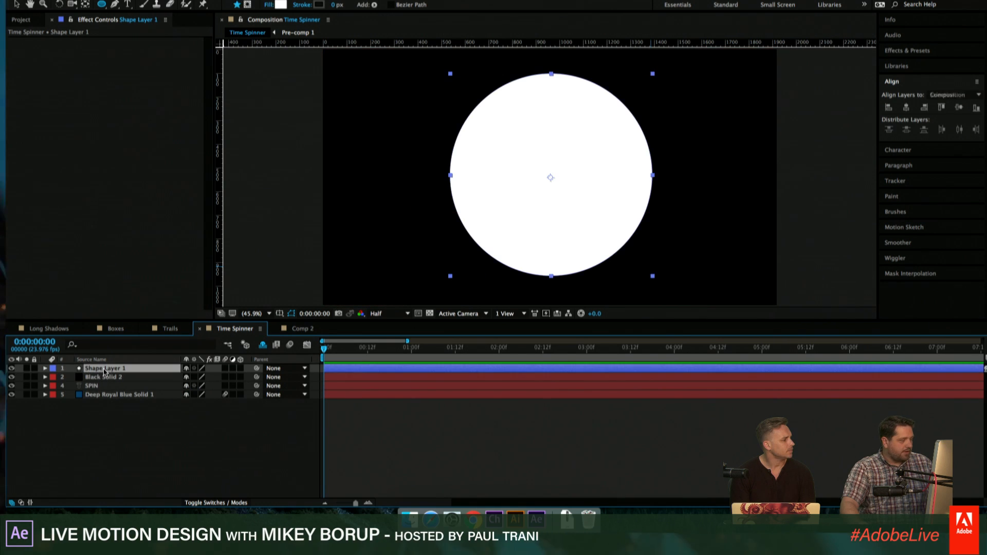
click(228, 0)
mouse_move(253, 50)
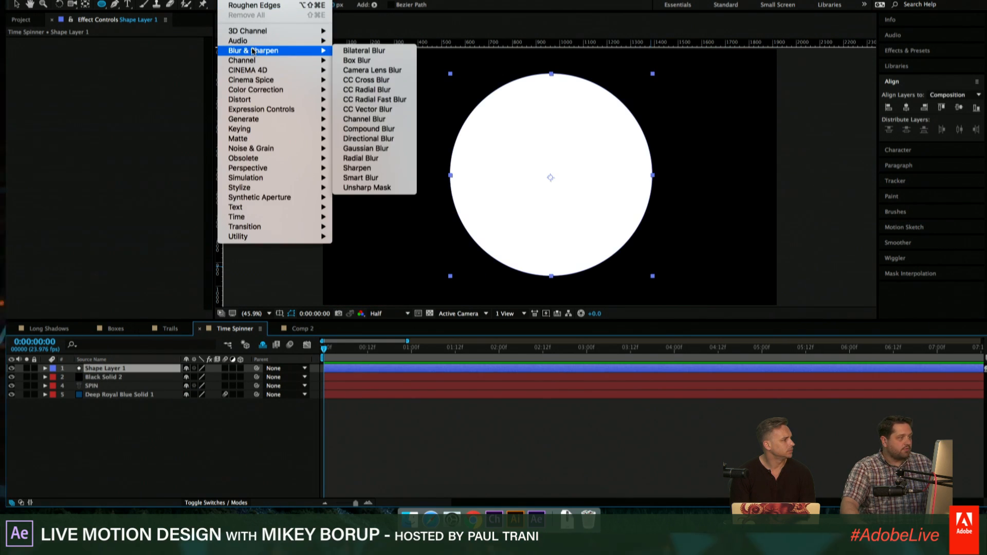
click(389, 155)
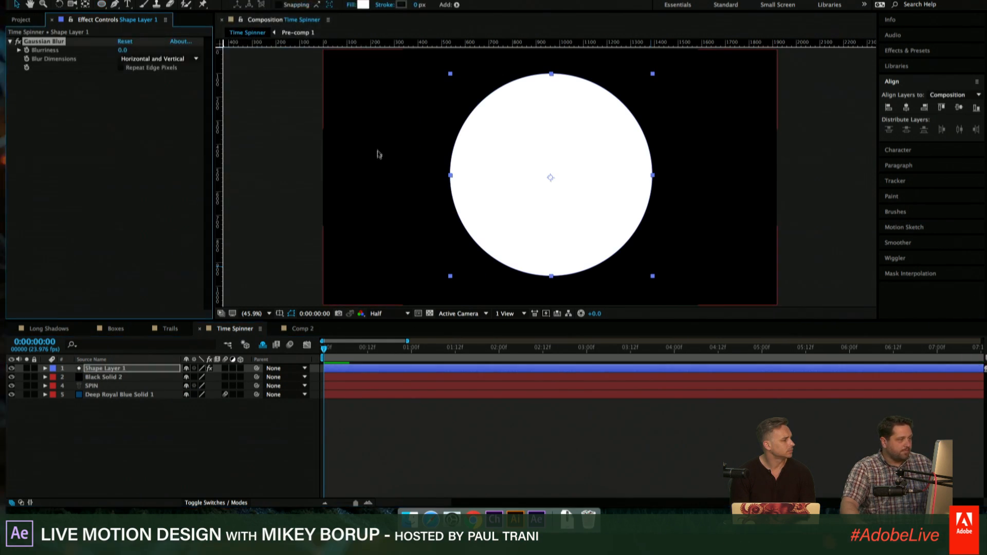
- Set the Gaussian Blur's Blurriness on the white circle's shape layer to about 586
drag(119, 51, 389, 35)
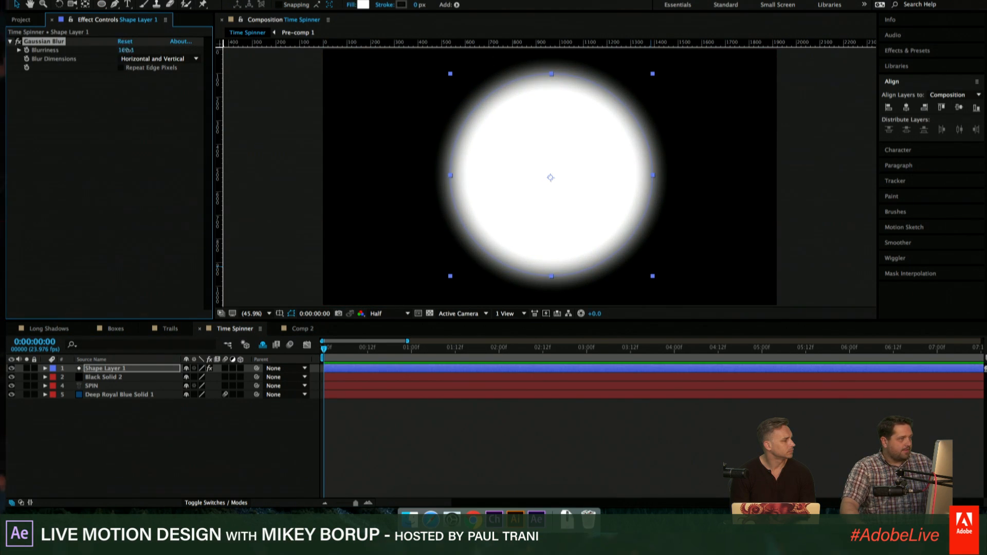
drag(126, 50, 347, 58)
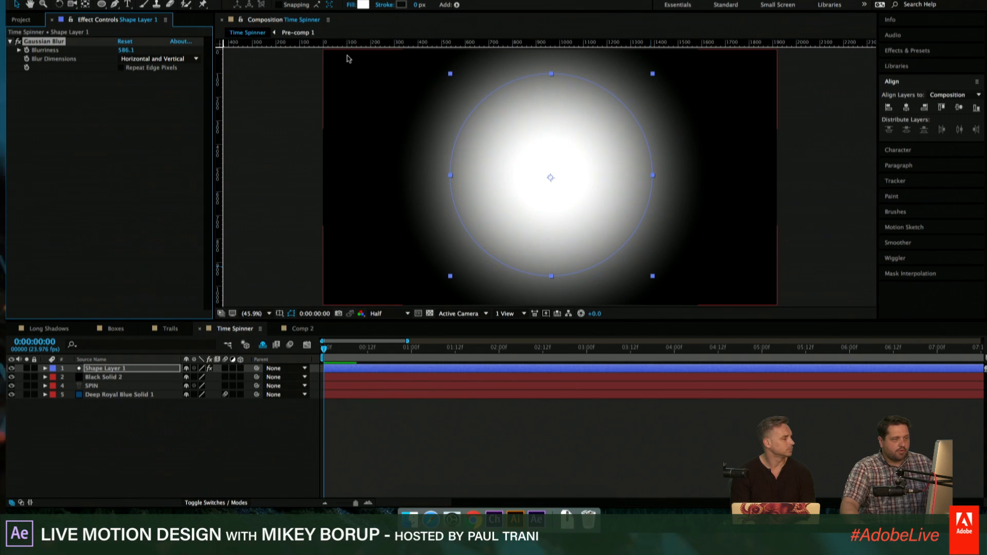
click(502, 456)
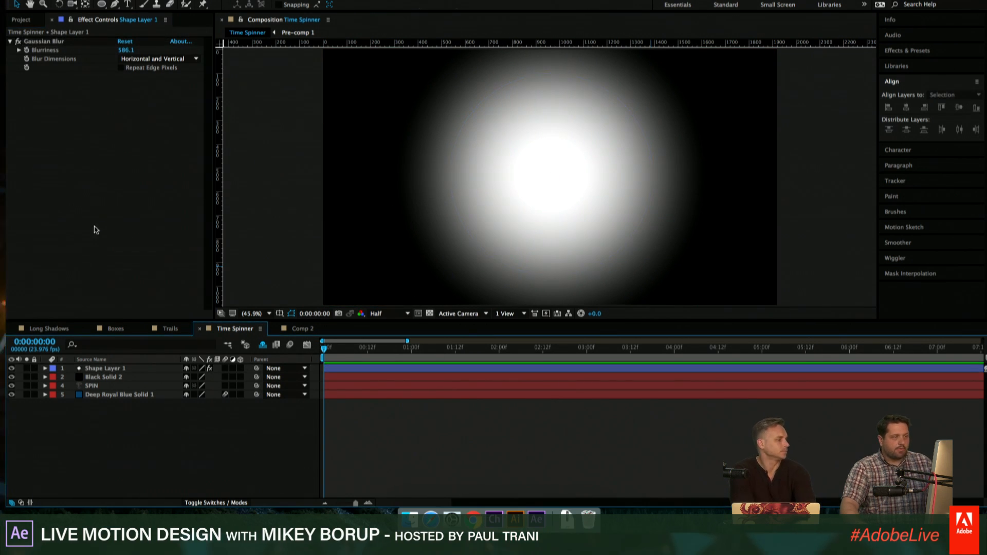
- Pre-compose the white circle's shape layer with the black solid as "gradient" and move that layer to the bottom of the stack
click(105, 368)
shift+click(111, 378)
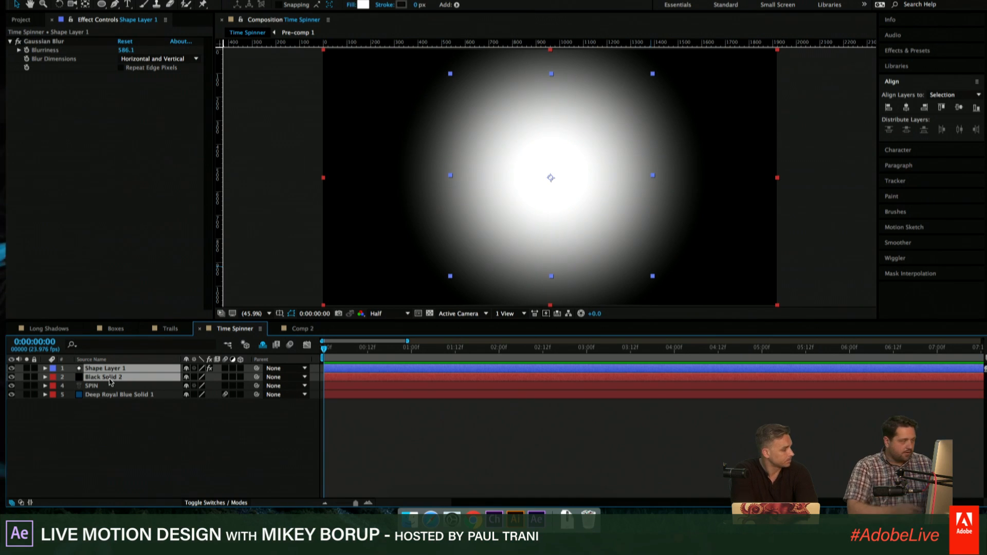
key(ctrl+shift+c)
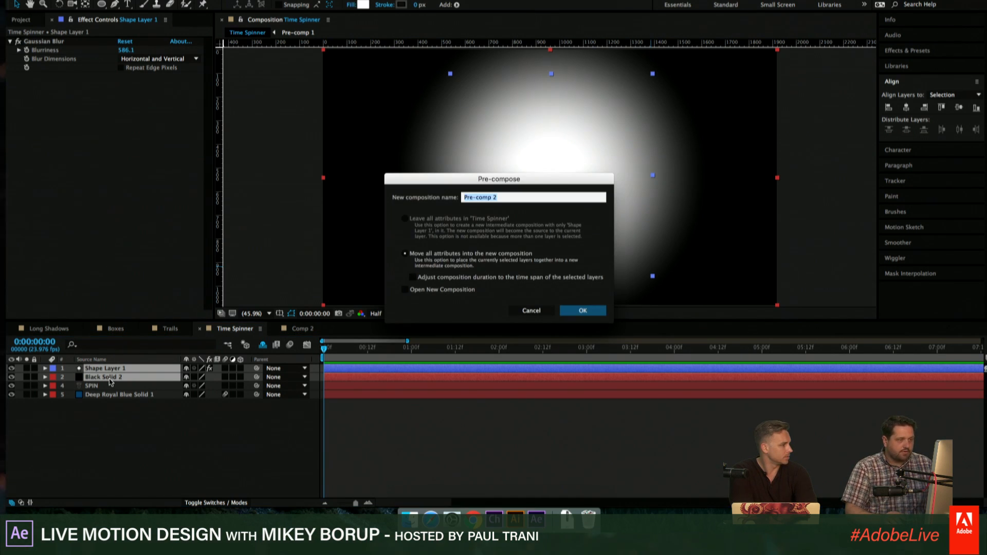
text(gra)
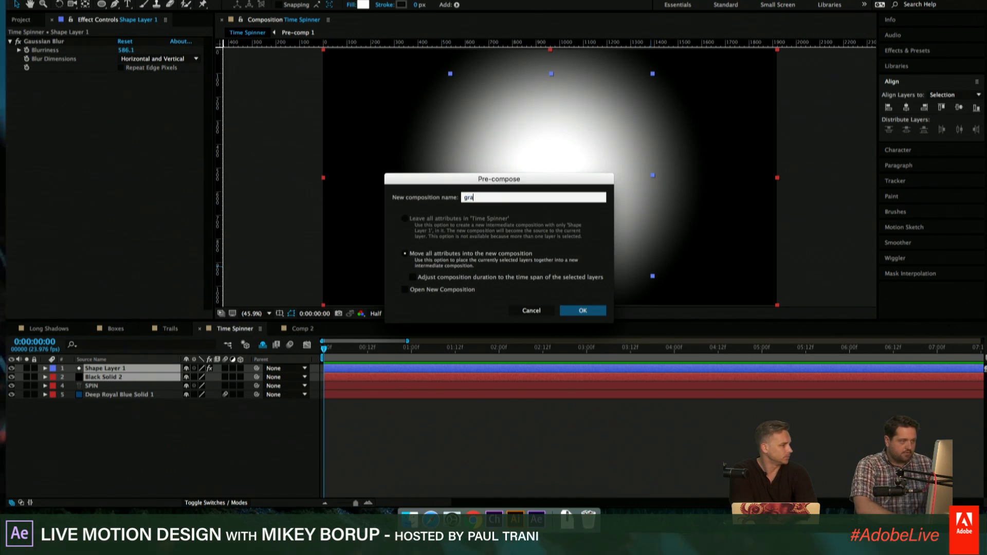
text(dient)
key(Return)
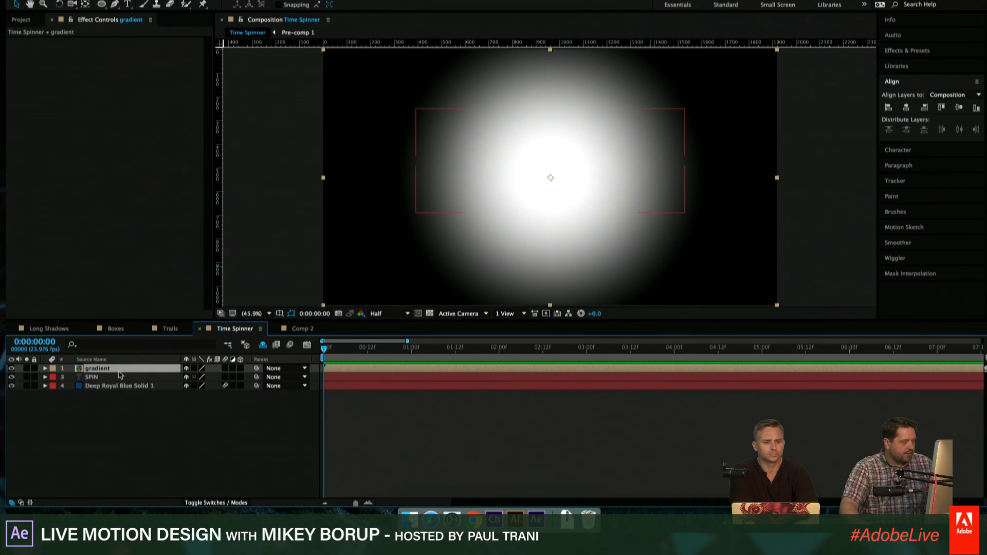
drag(100, 370, 110, 392)
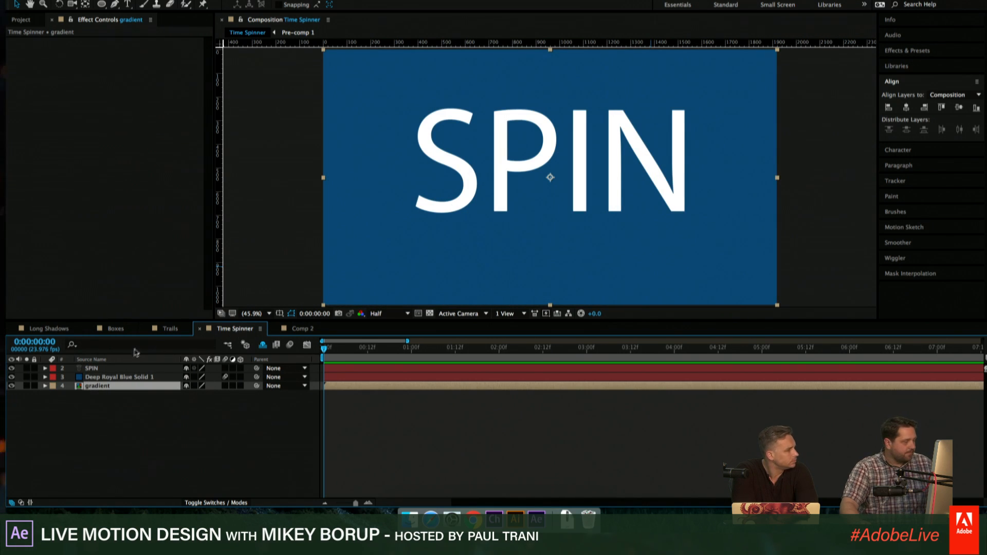
- Apply the Time Displacement effect to the SPIN layer and use the gradient layer as its Time Displacement Layer
click(101, 369)
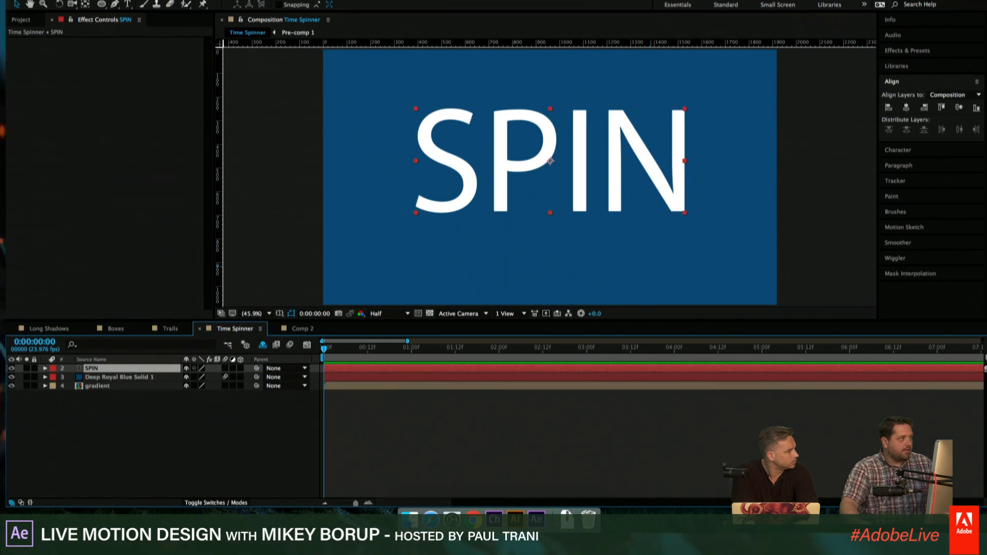
click(231, 0)
mouse_move(257, 218)
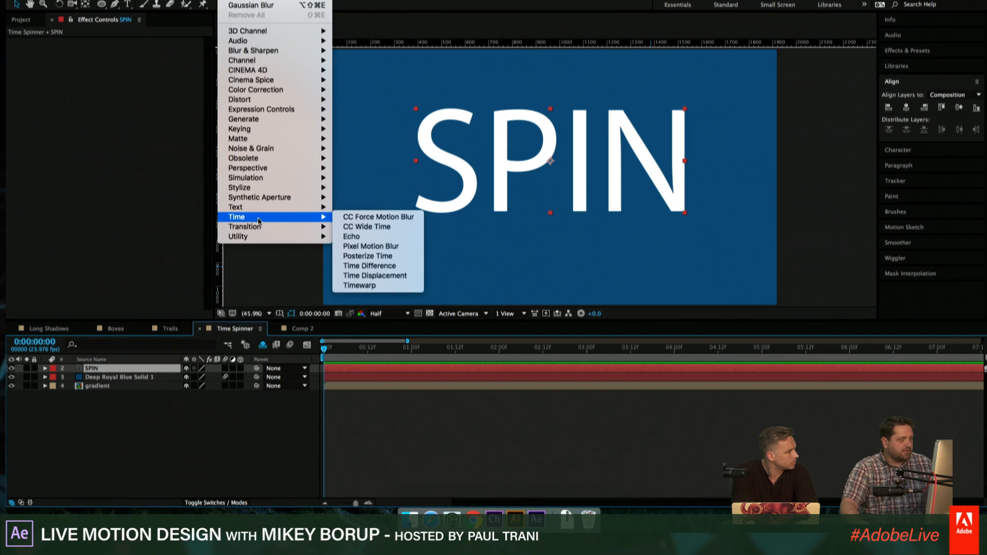
click(396, 276)
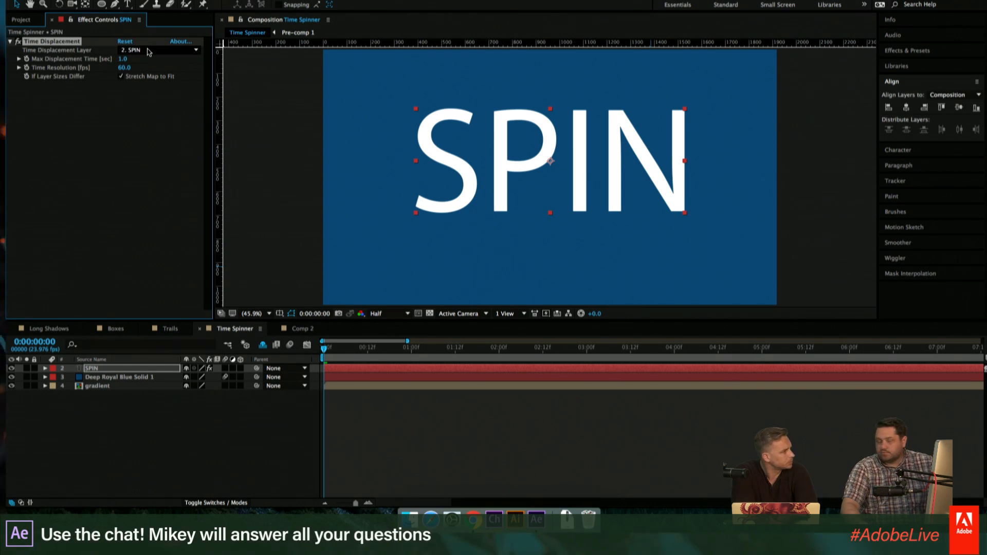
click(149, 50)
click(151, 106)
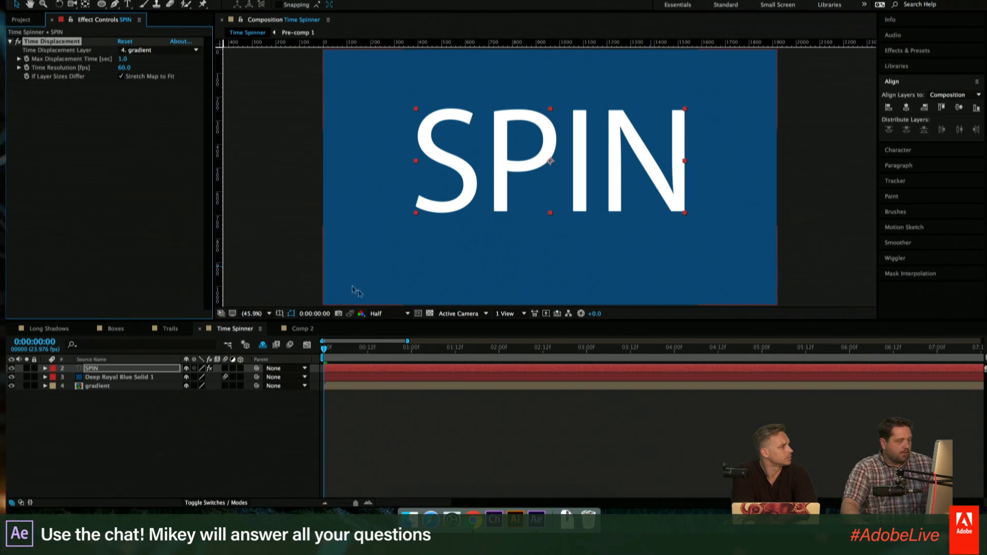
- Keyframe the SPIN layer's Rotation from 0° at 0:00:01:00 to 108° at 0:00:01:18 and preview the animation
key(space)
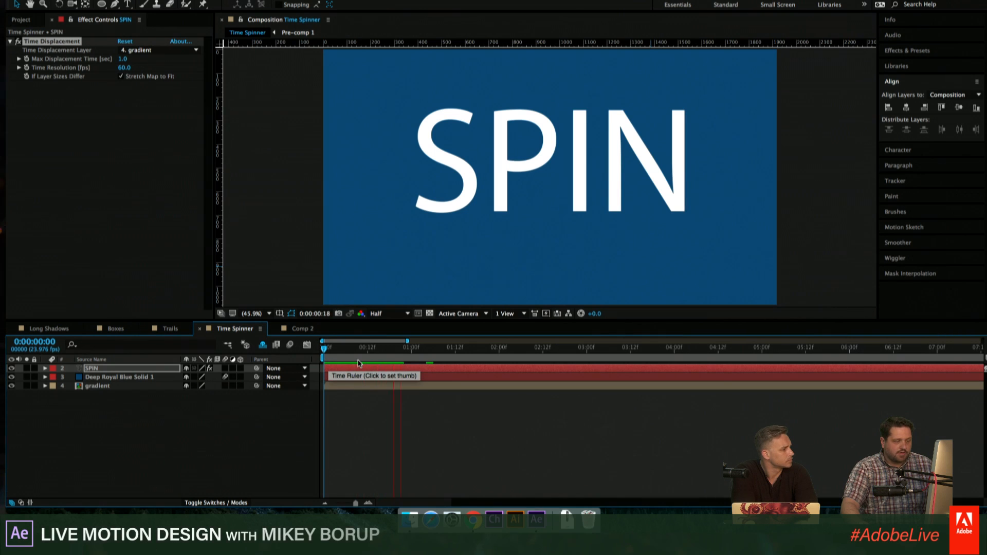
key(space)
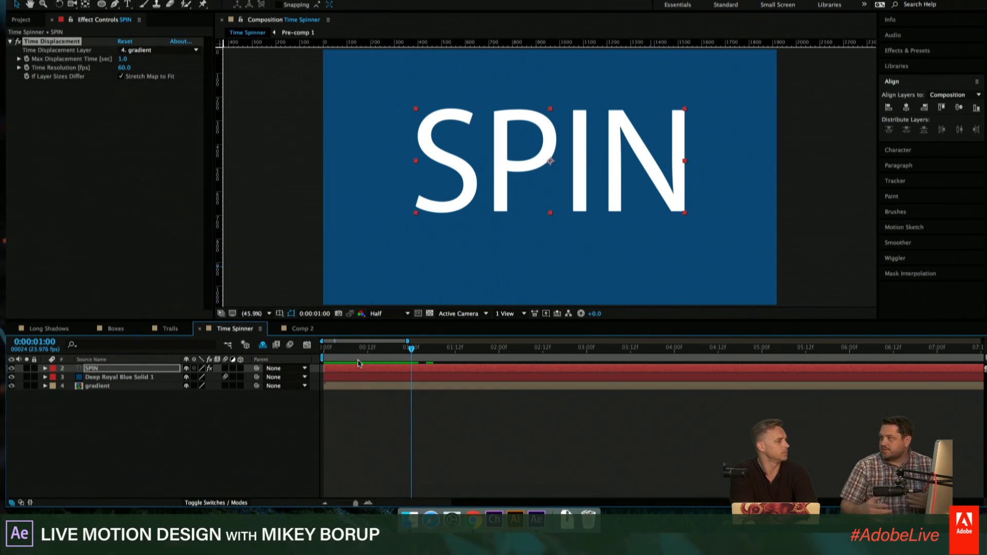
key(r)
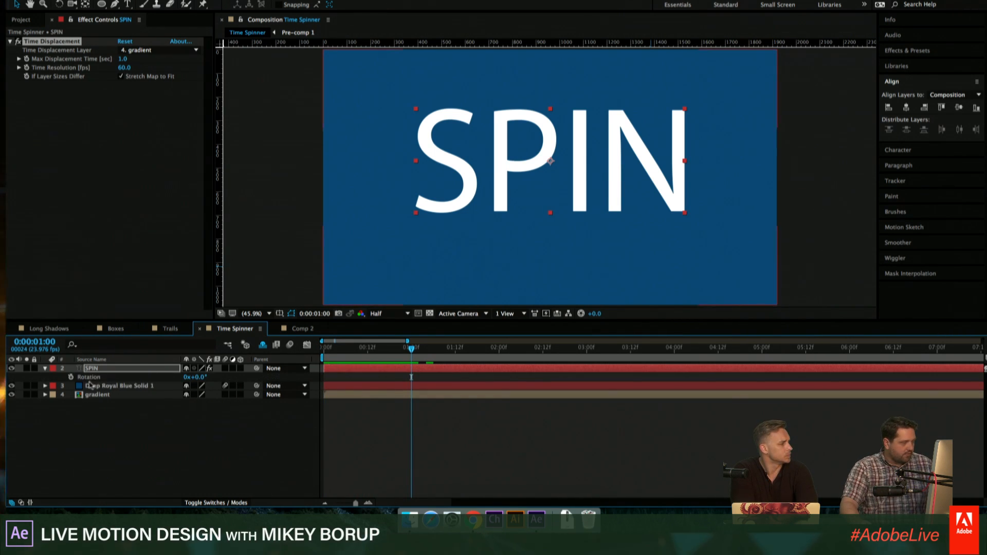
click(71, 377)
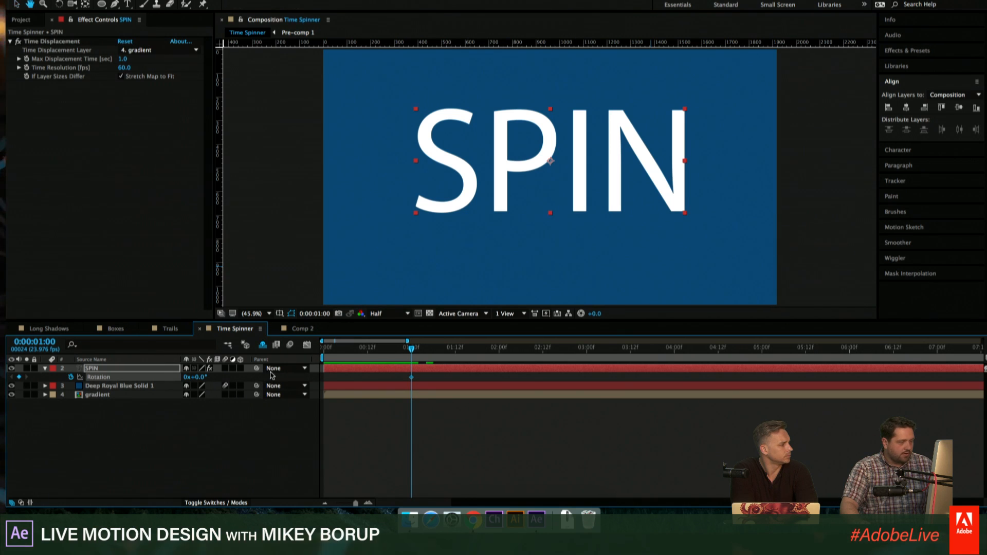
key(space)
key(space)
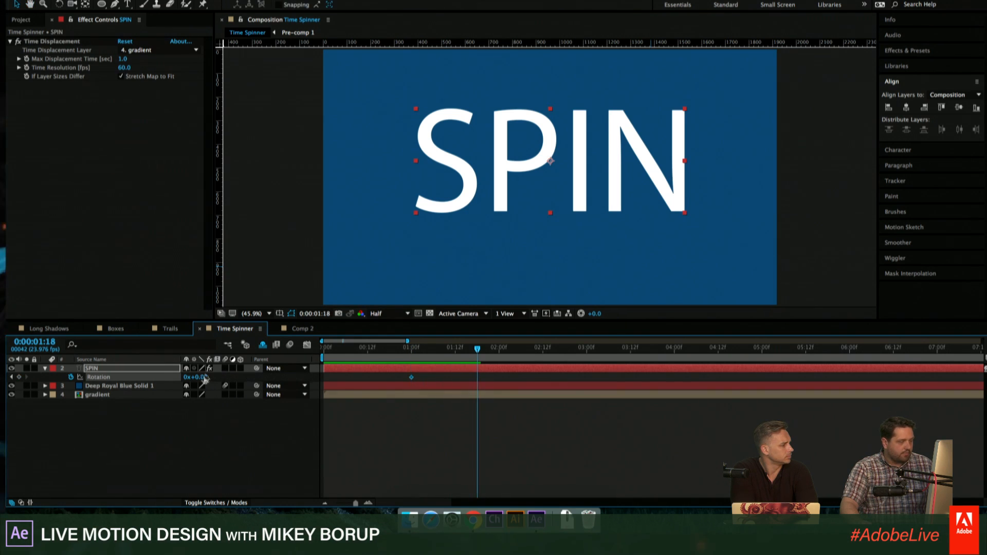
drag(201, 379, 252, 372)
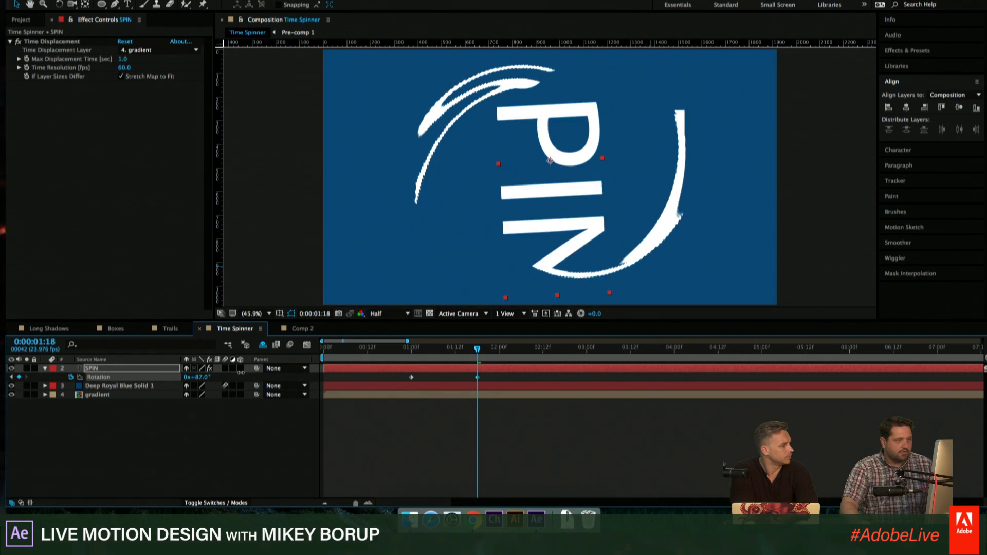
click(459, 429)
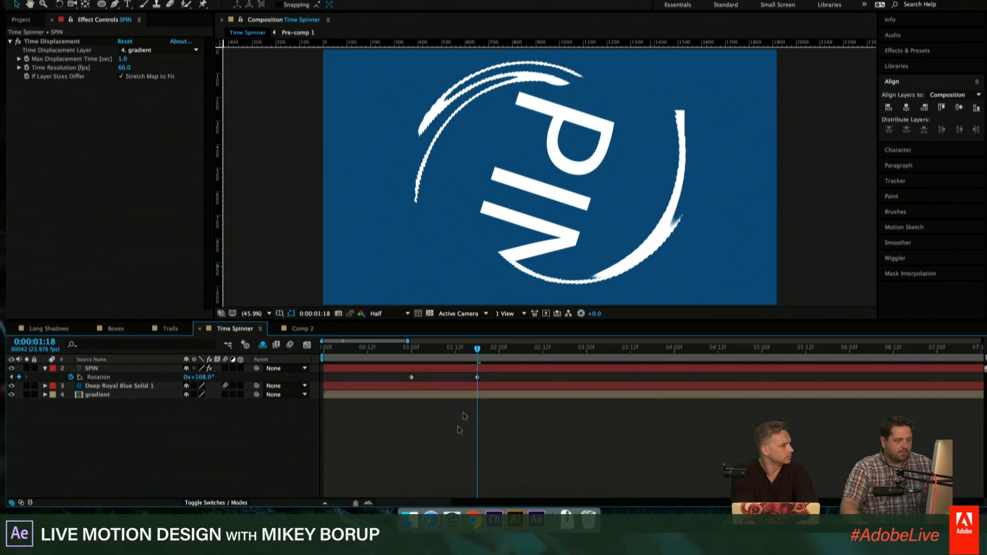
drag(468, 351, 398, 360)
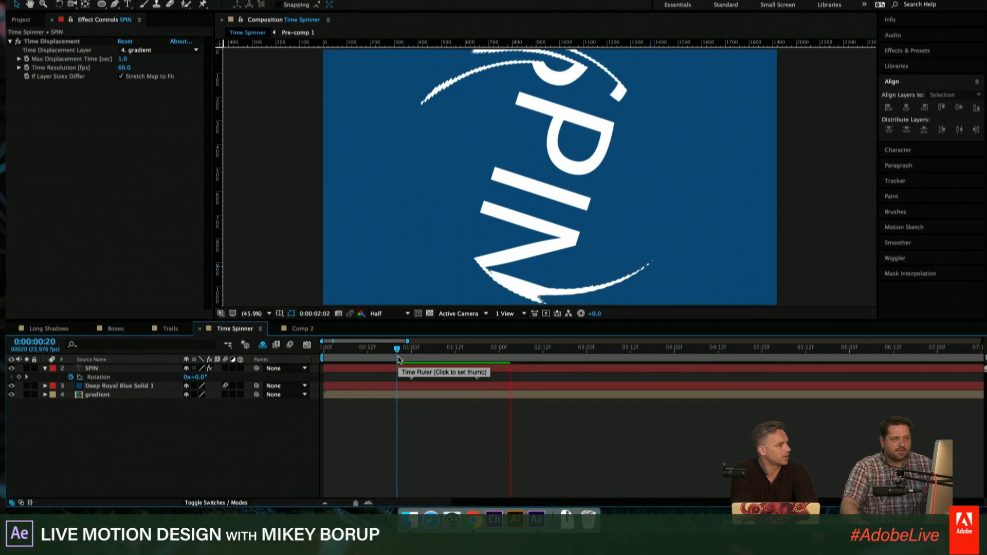
key(space)
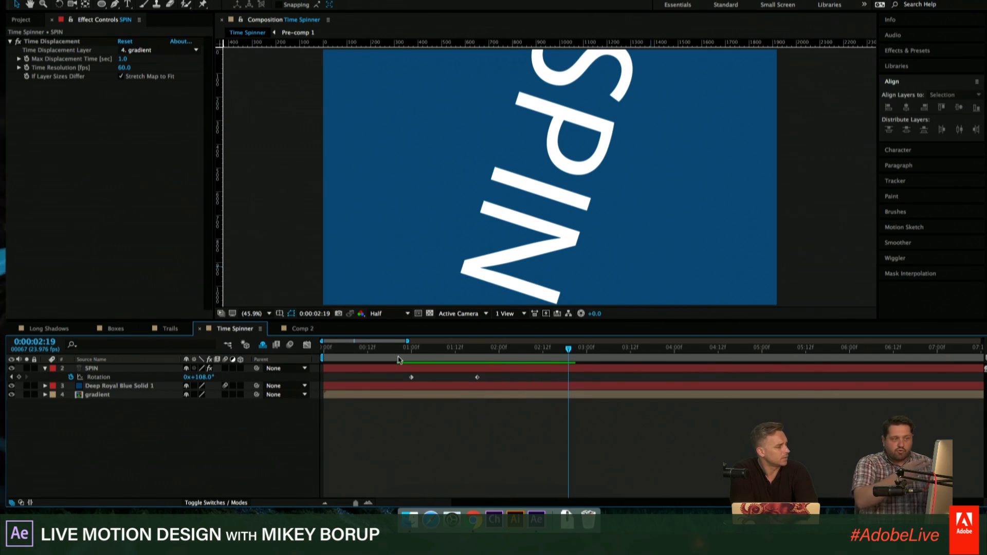
- Move the Deep Royal Blue Solid 1 layer to the top of the stack and hide it
click(246, 387)
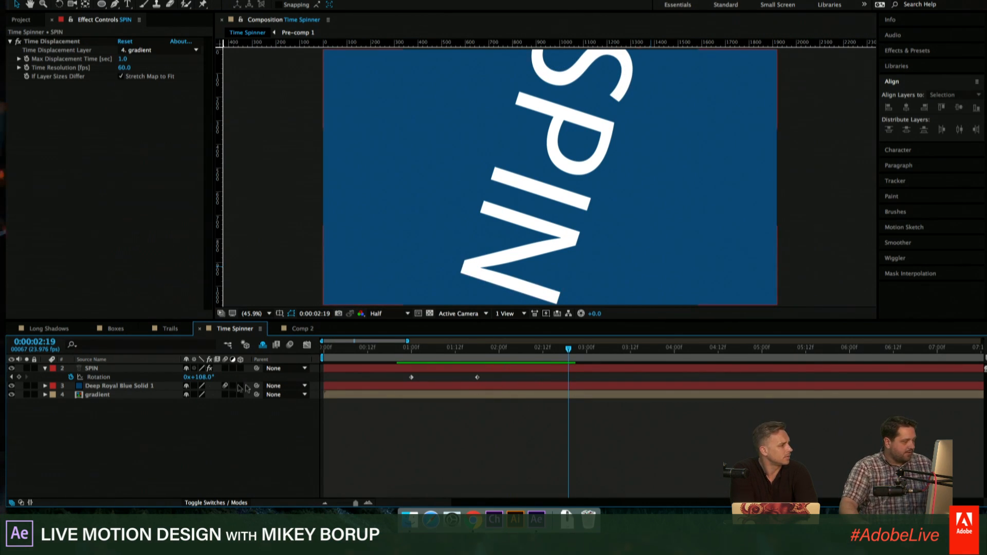
drag(111, 387, 106, 404)
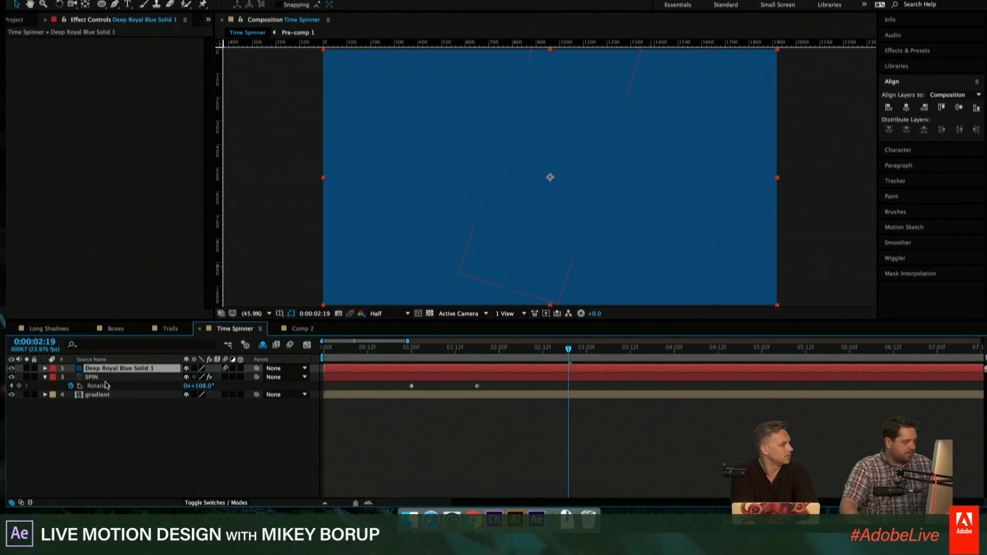
drag(102, 370, 102, 406)
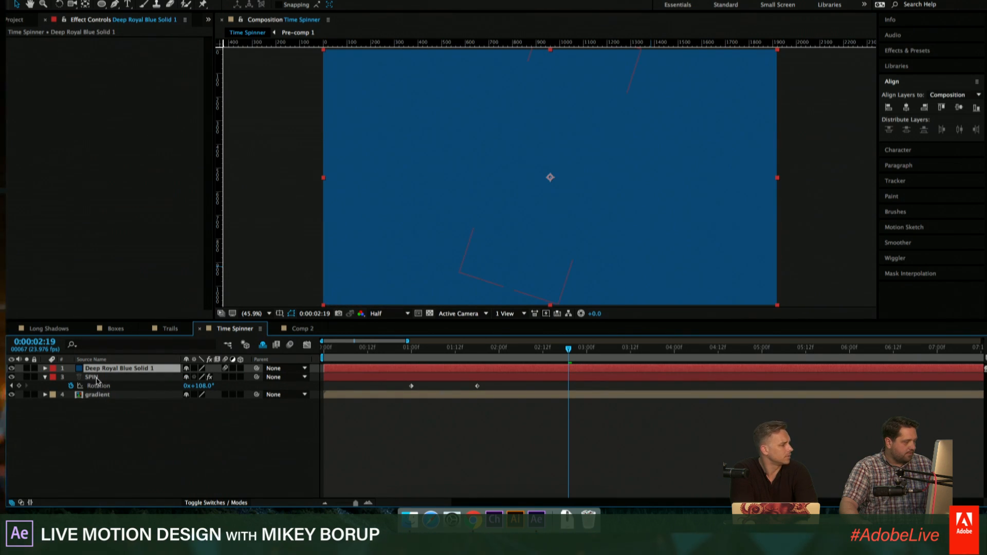
click(11, 368)
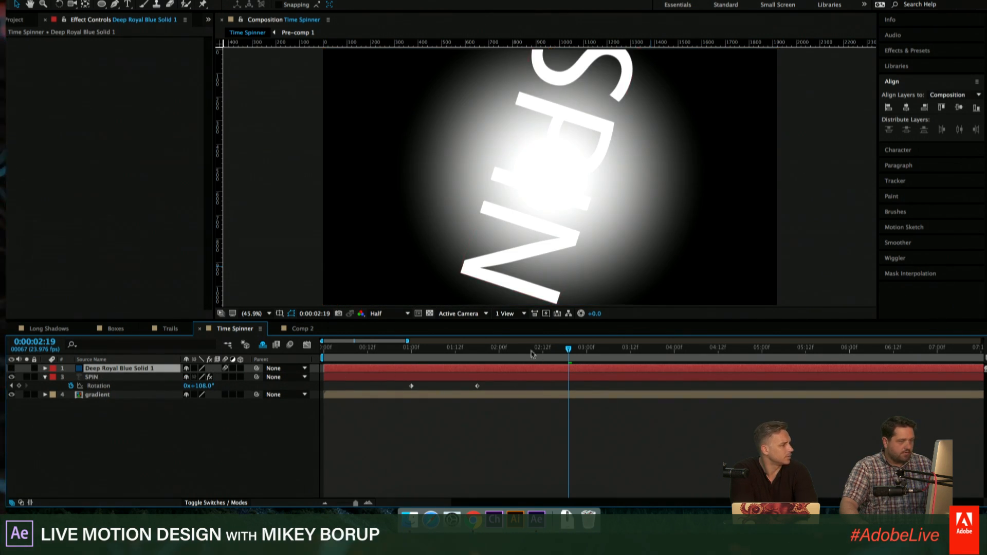
- Preview the spinning text over the gradient from the first frame and inspect the distortion at 0:00:01:05
drag(532, 354, 338, 367)
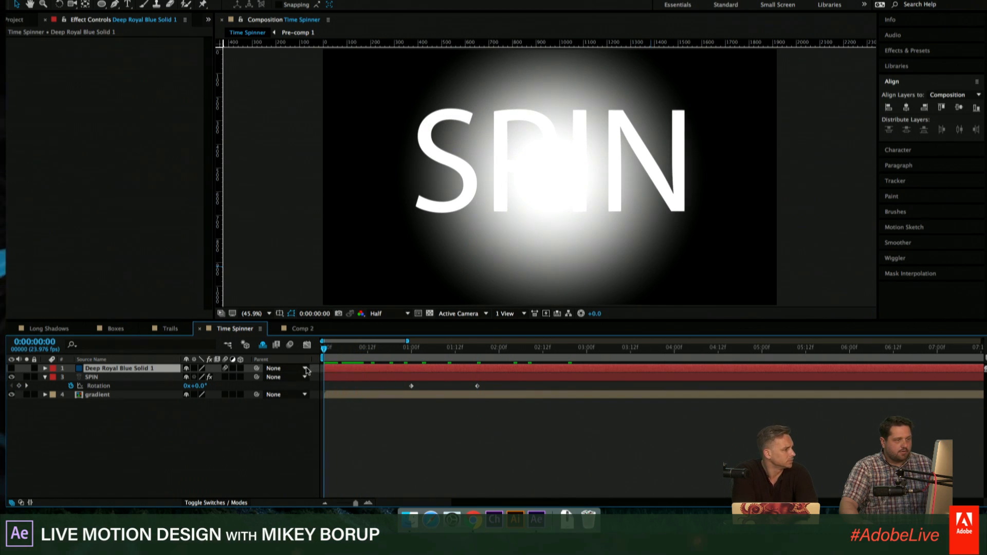
key(space)
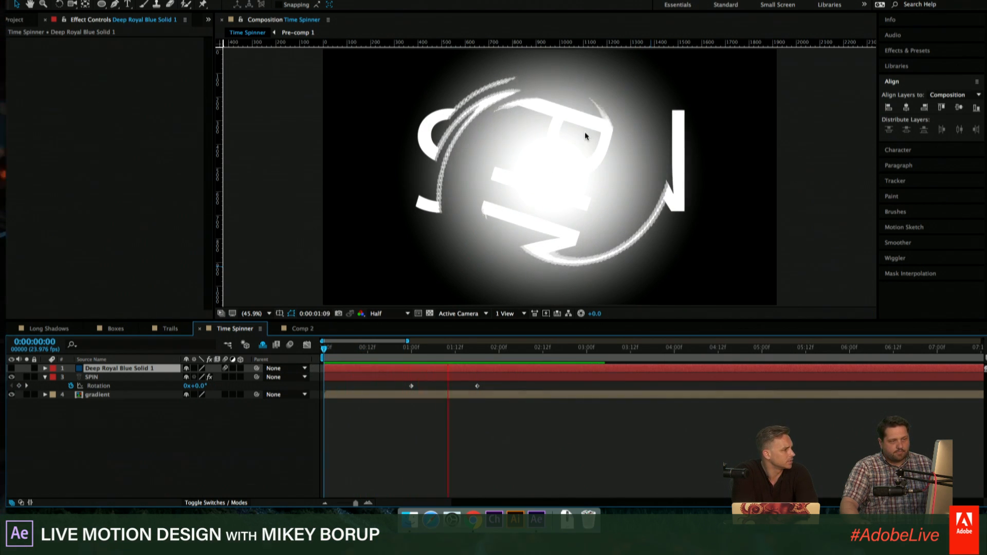
key(space)
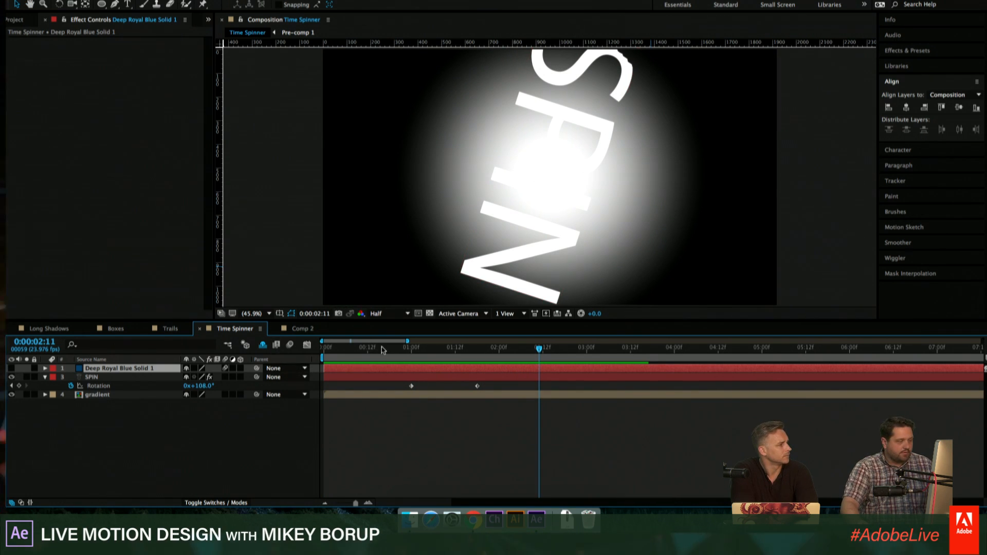
key(space)
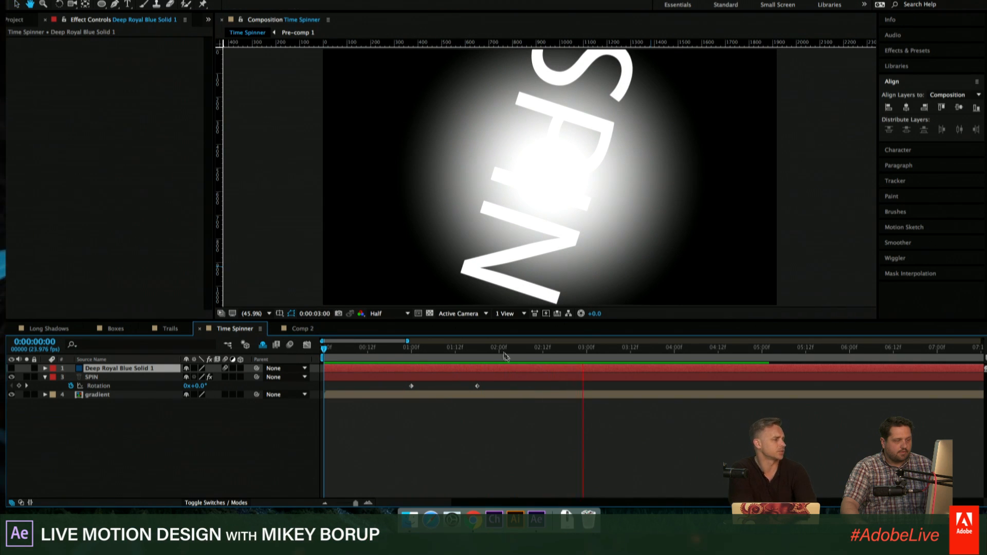
key(space)
drag(502, 351, 430, 350)
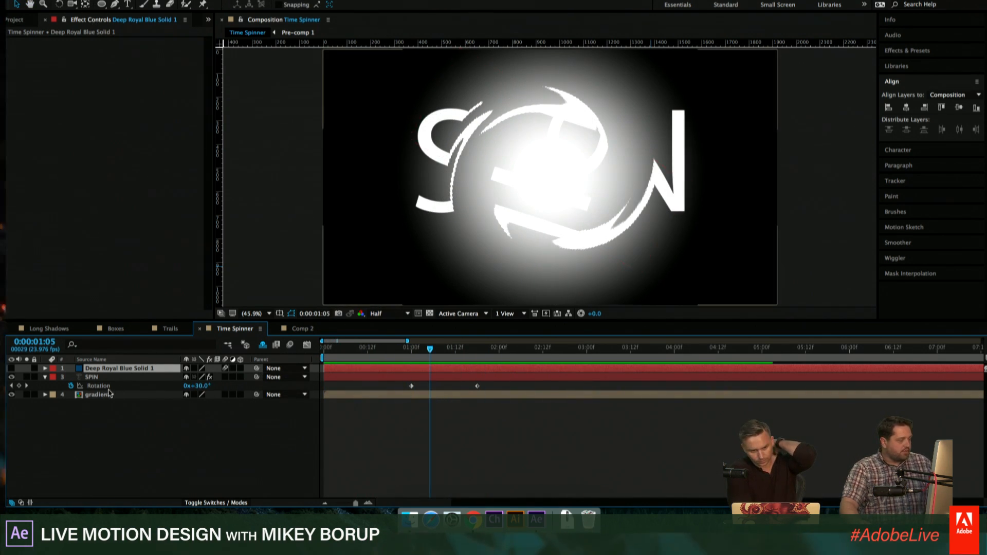
- Move the Deep Royal Blue Solid 1 layer back between the SPIN and gradient layers and show it again
drag(111, 372, 104, 391)
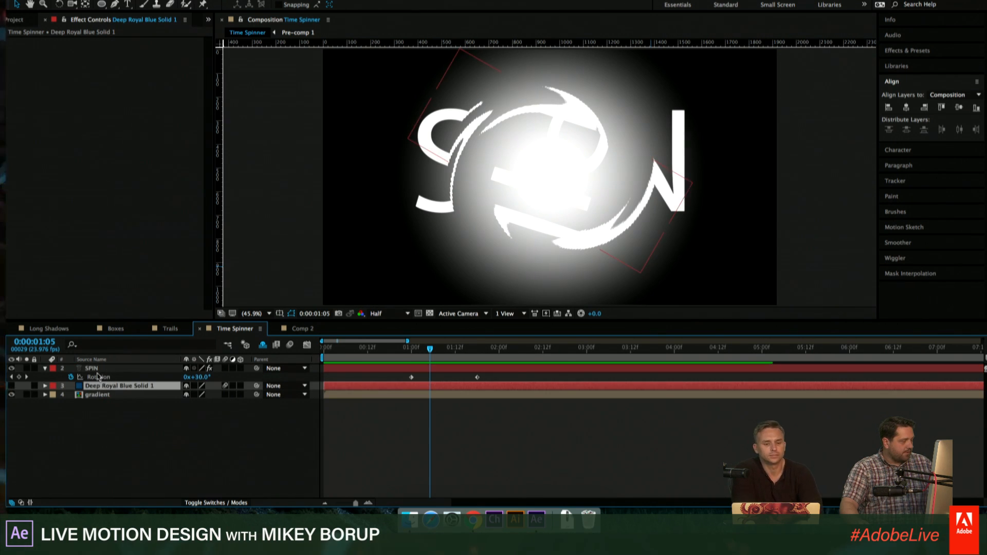
click(11, 386)
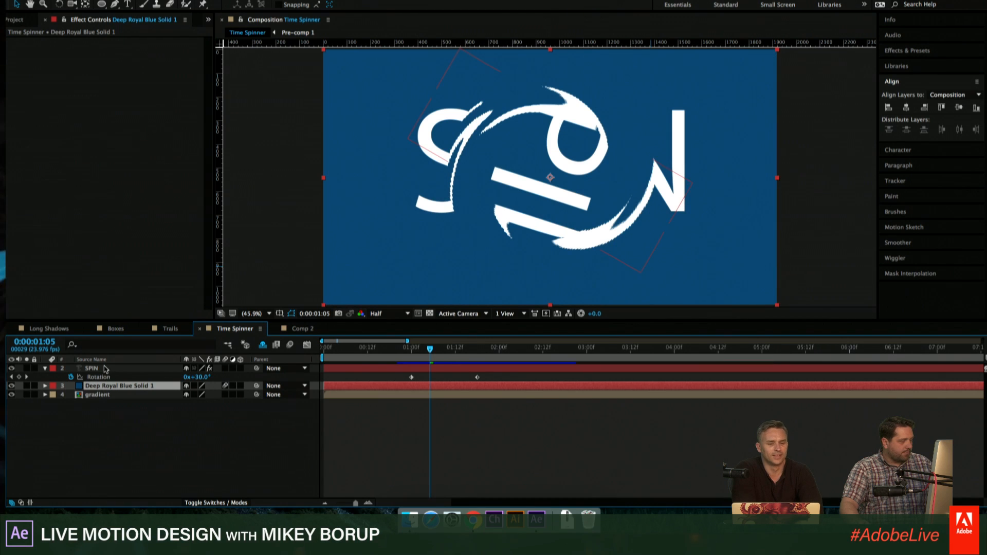
- Set the Max Displacement Time of the SPIN layer's Time Displacement to -0.1 sec and inspect the text at 0:00:00:18
click(109, 369)
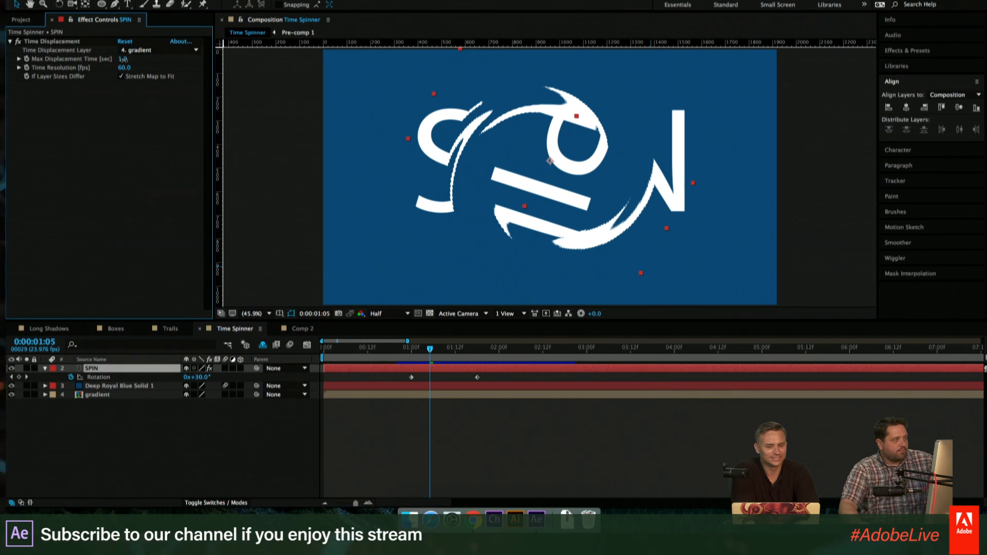
drag(123, 60, 75, 76)
click(472, 449)
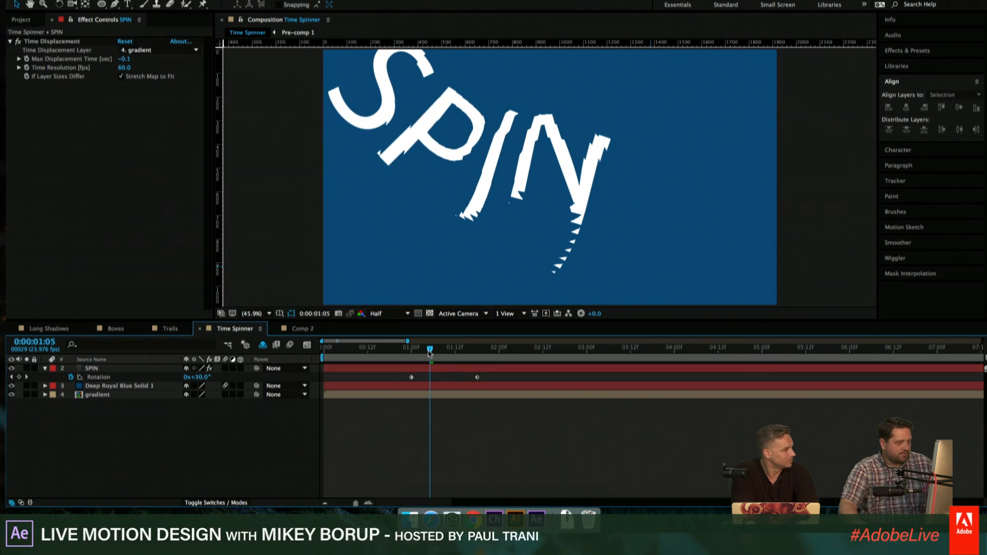
drag(428, 349, 389, 349)
click(411, 369)
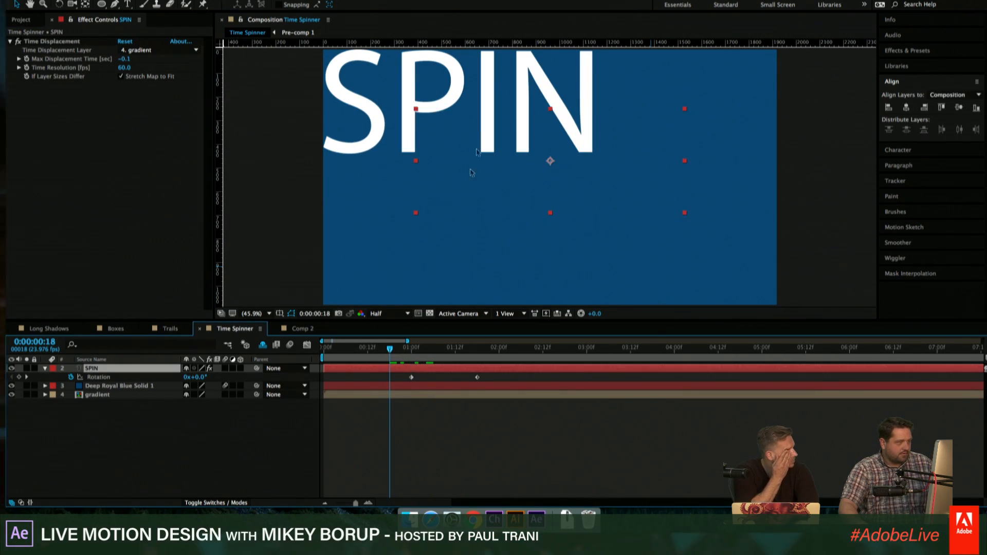
- Move the SPIN text to the middle of the composition and preview its rotation
drag(391, 64, 476, 120)
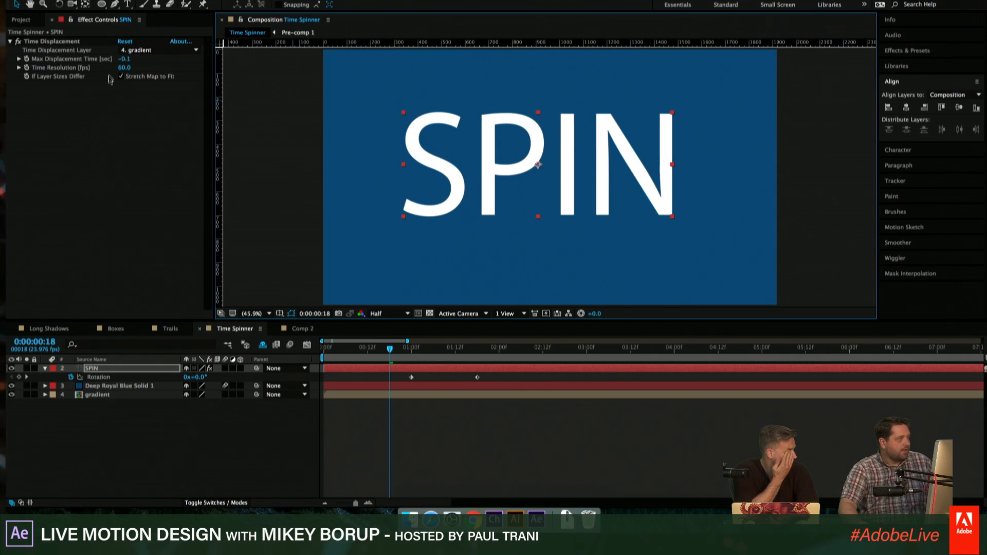
key(space)
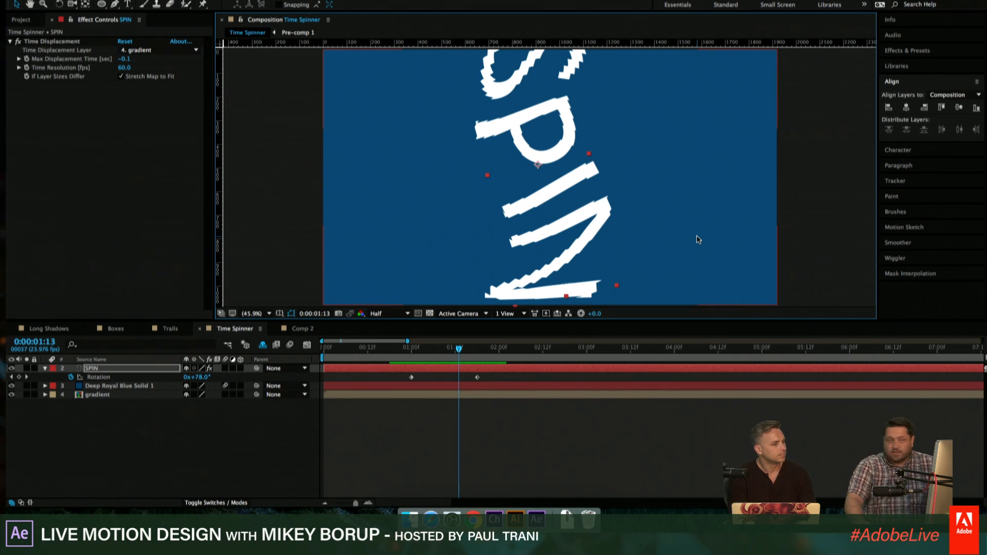
- Set the Time Resolution of the SPIN layer's Time Displacement to 20 fps
click(125, 67)
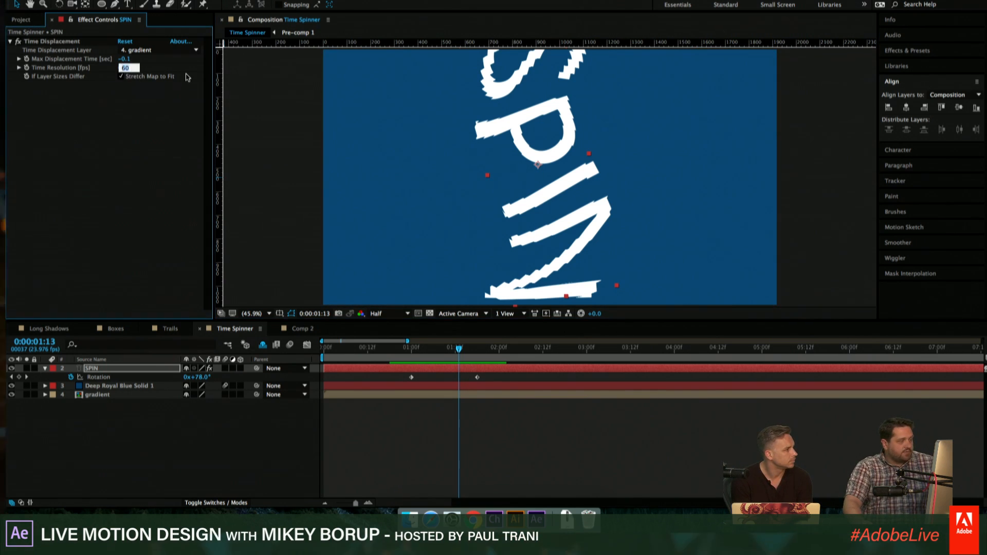
text(20)
key(Return)
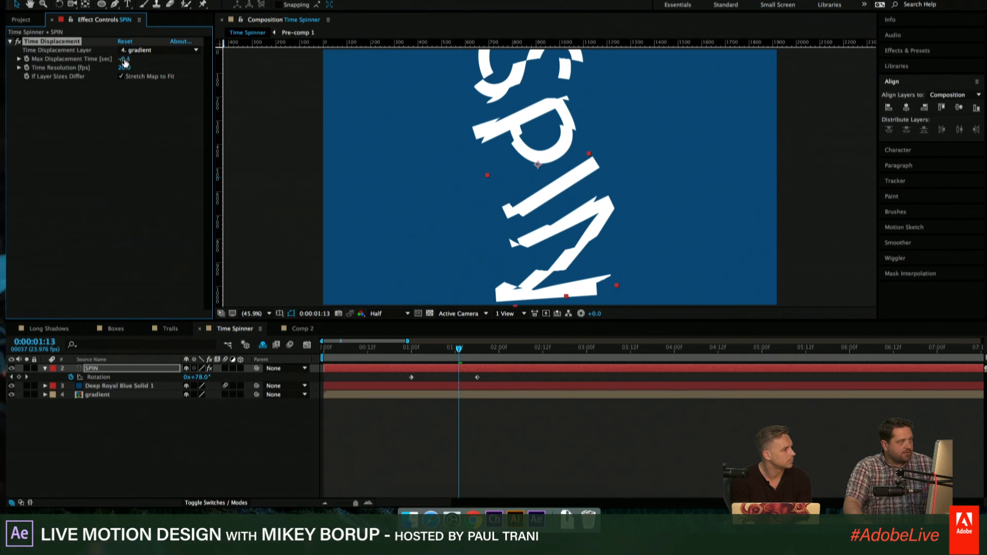
- Set the Max Displacement Time to 0, raise it to 0.3 sec, and preview the spin from before the first Rotation keyframe
text(0)
key(Return)
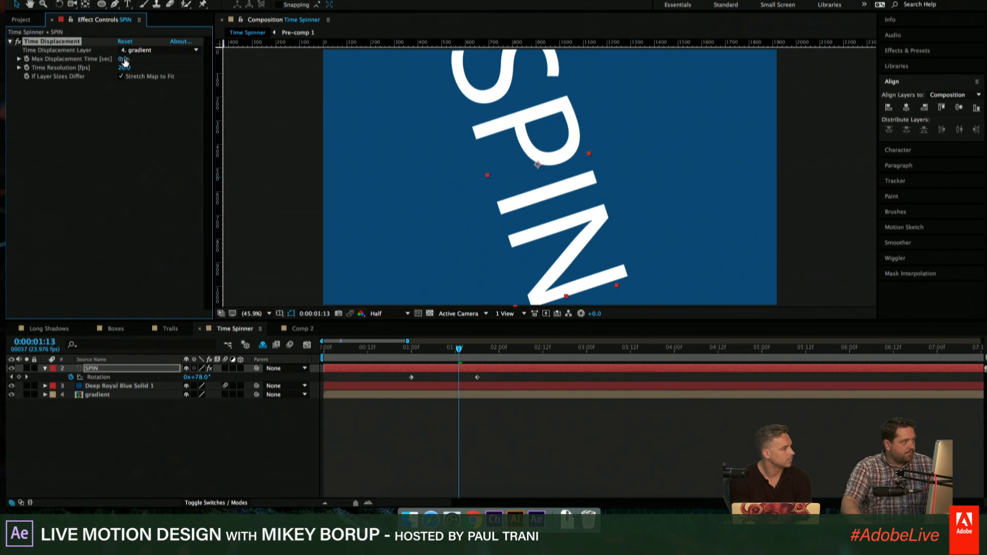
drag(129, 58, 133, 59)
drag(147, 60, 143, 59)
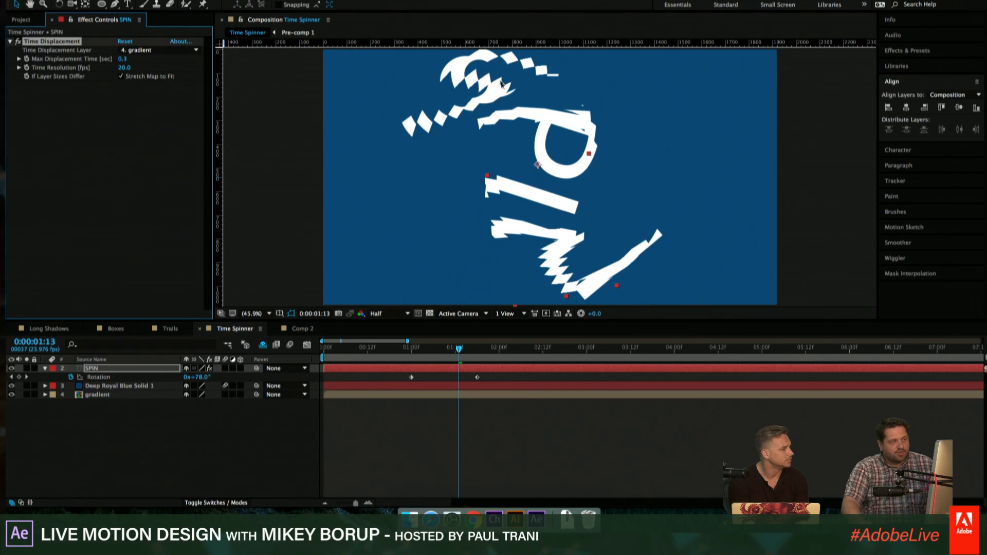
drag(459, 349, 373, 354)
key(space)
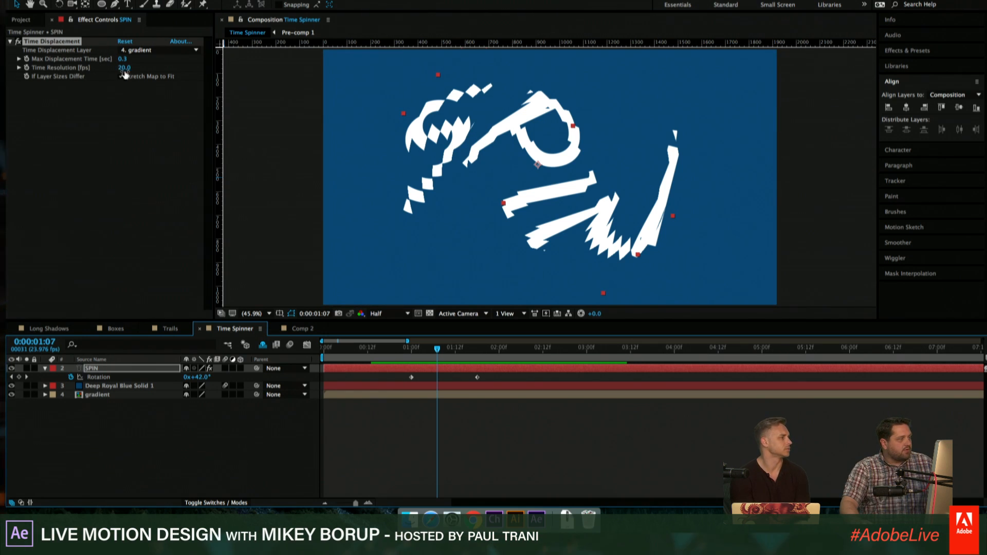
- Raise the Time Displacement's Time Resolution to 565 fps and preview the spin from 0:00:01:00
drag(125, 68, 399, 91)
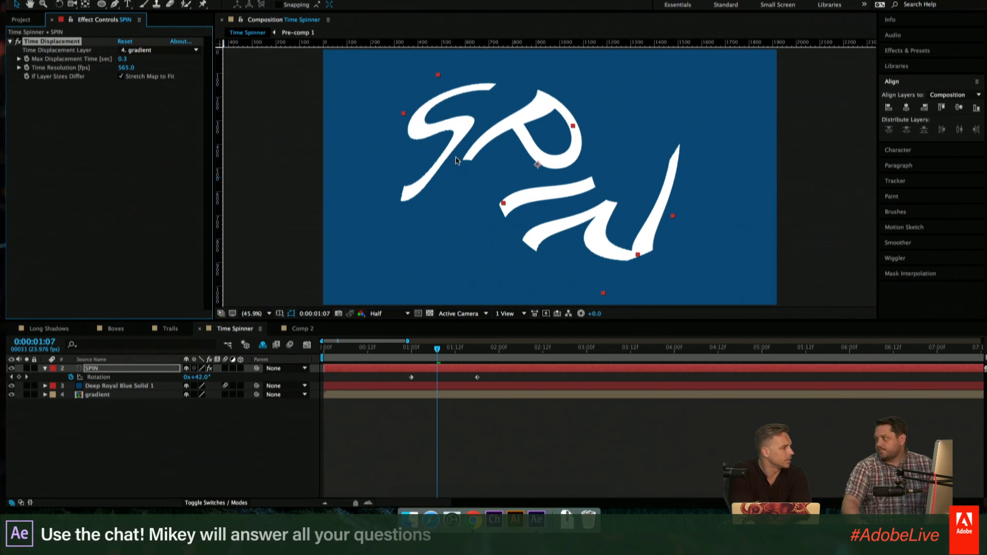
drag(428, 353, 418, 349)
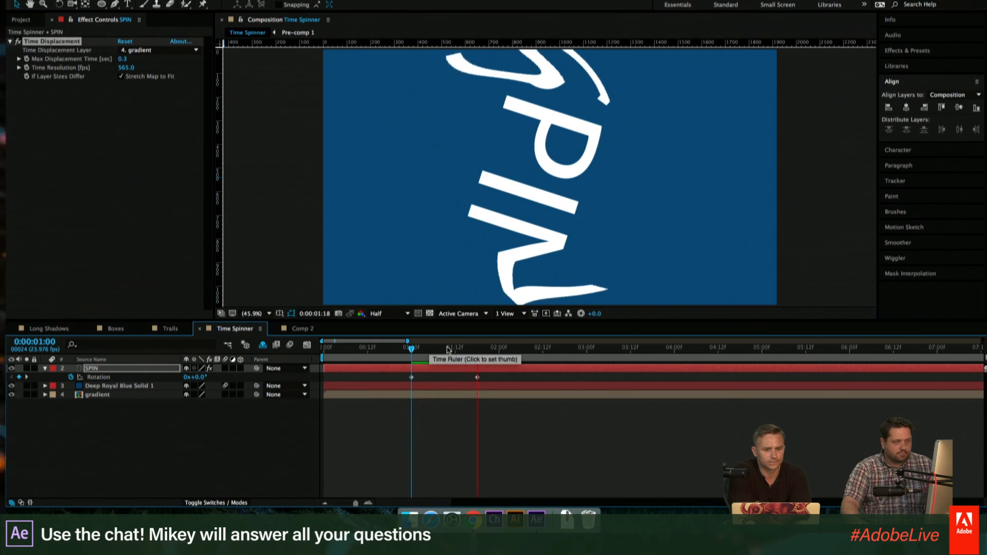
drag(505, 353, 435, 354)
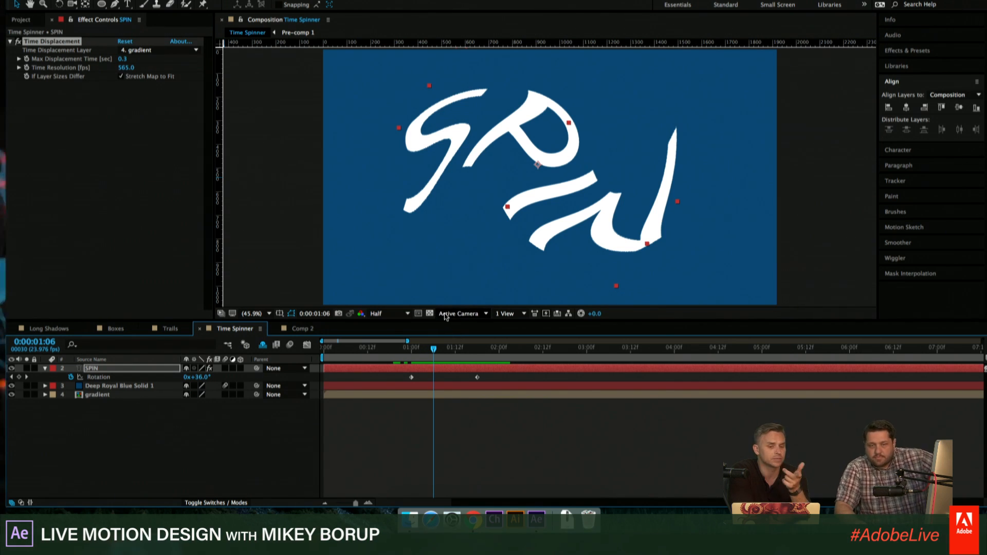
- Move the SPIN layer's last Rotation keyframe earlier to 0:00:01:04 and preview the faster spin from 0:00:00:22
drag(432, 354, 426, 387)
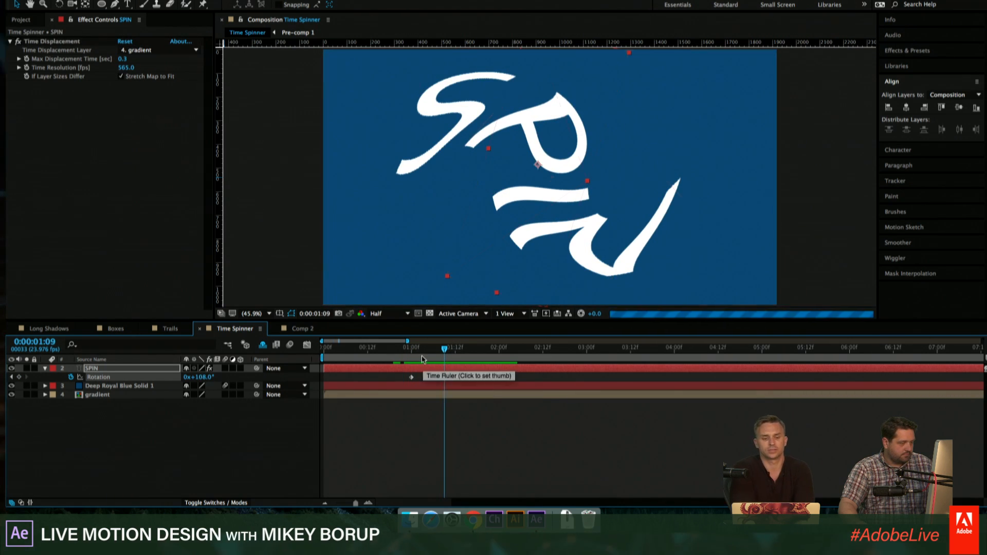
click(406, 355)
key(space)
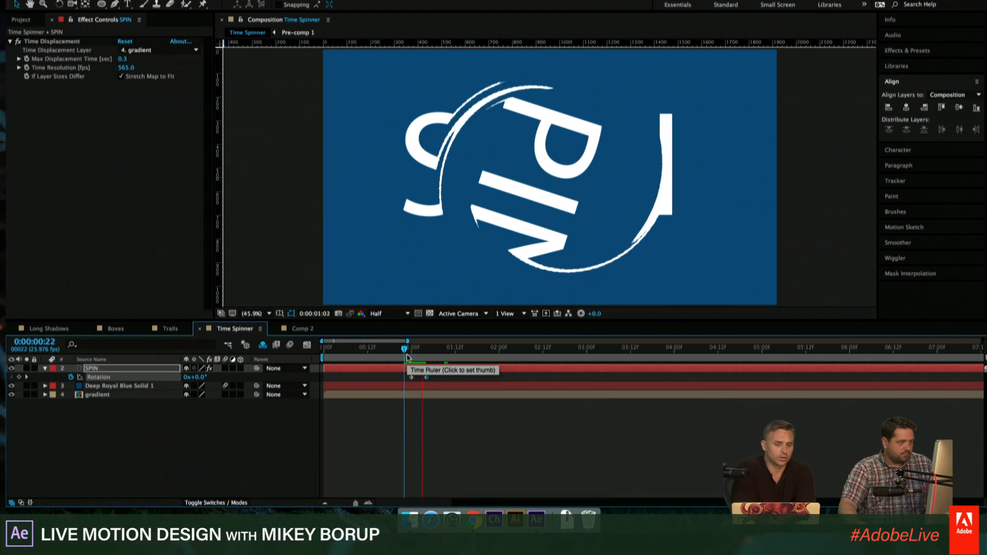
click(417, 356)
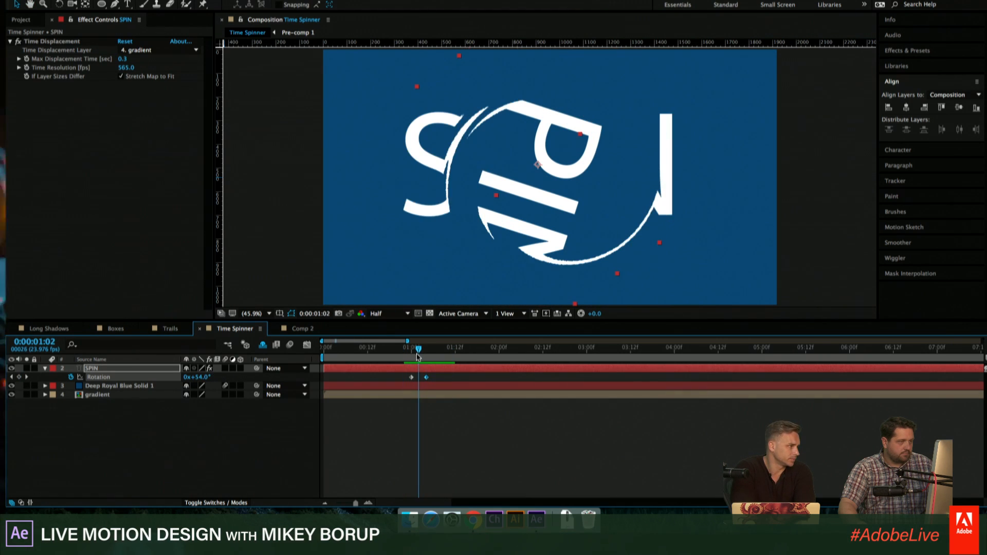
- Try a near-zero Max Displacement Time and a value of 0.5 sec on the SPIN layer at 0:00:01:02
drag(122, 60, 117, 63)
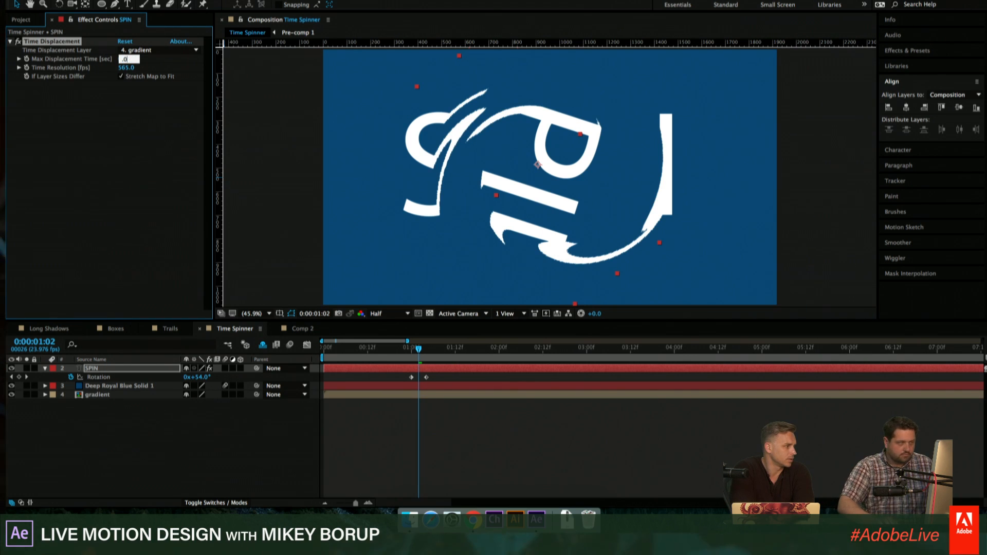
text(0)
key(Return)
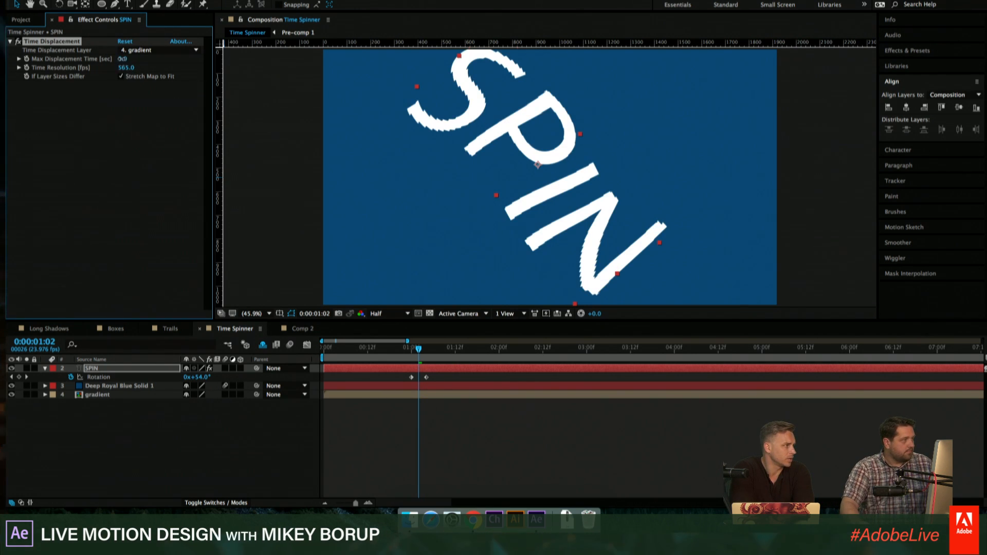
click(122, 59)
text(.)
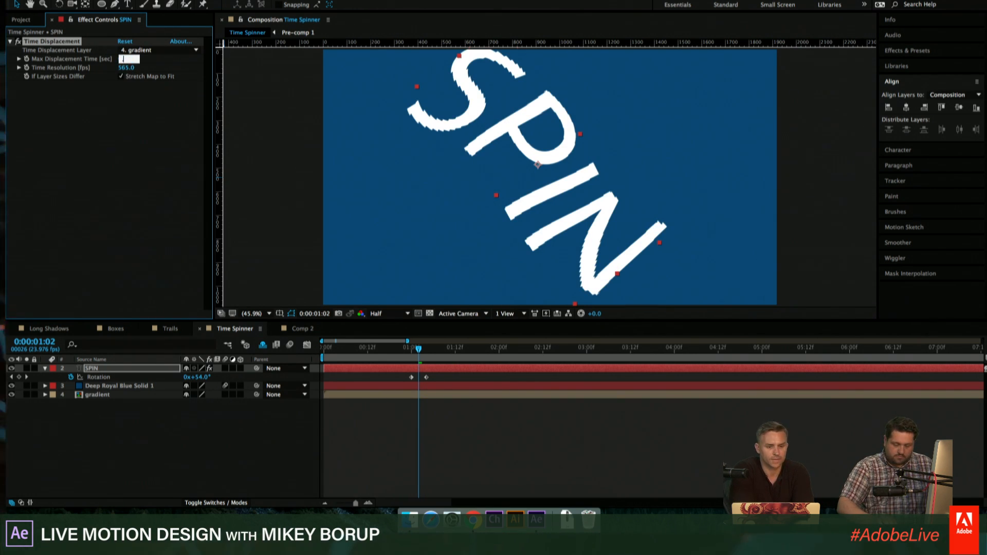
text(5)
key(Return)
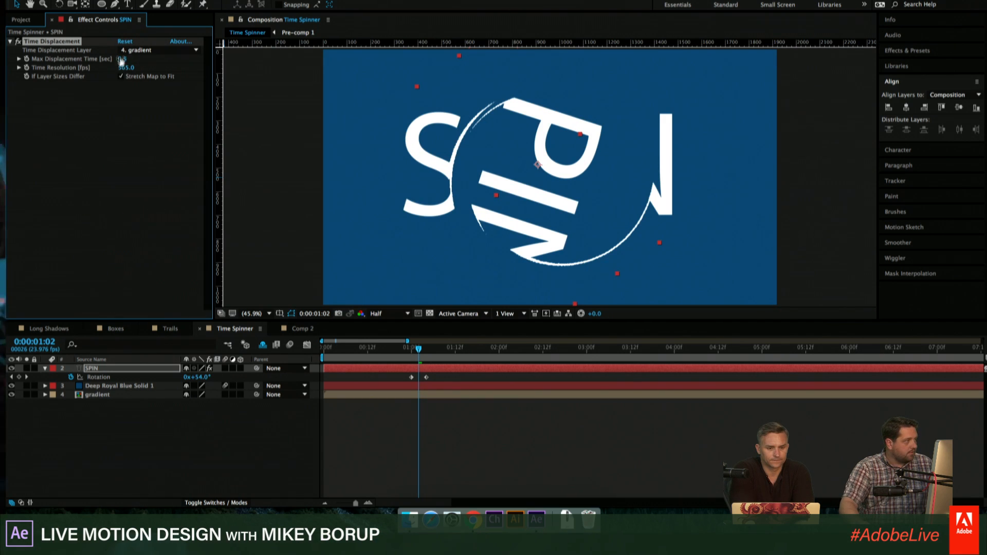
- Set the SPIN layer's Max Displacement Time to 0.1 sec, preview the spin, and inspect the distortion between 0:00:01:00 and 0:00:01:04
text(.)
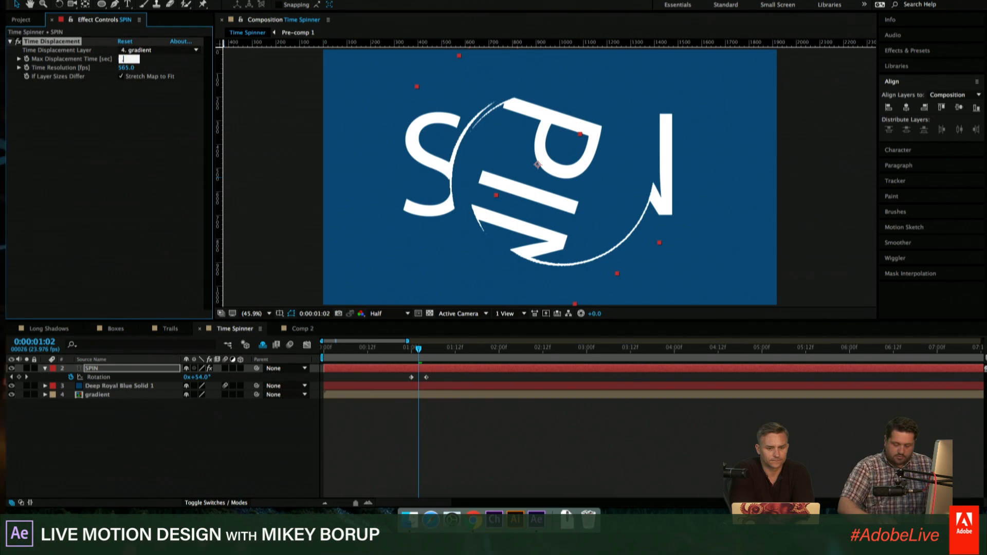
text(1)
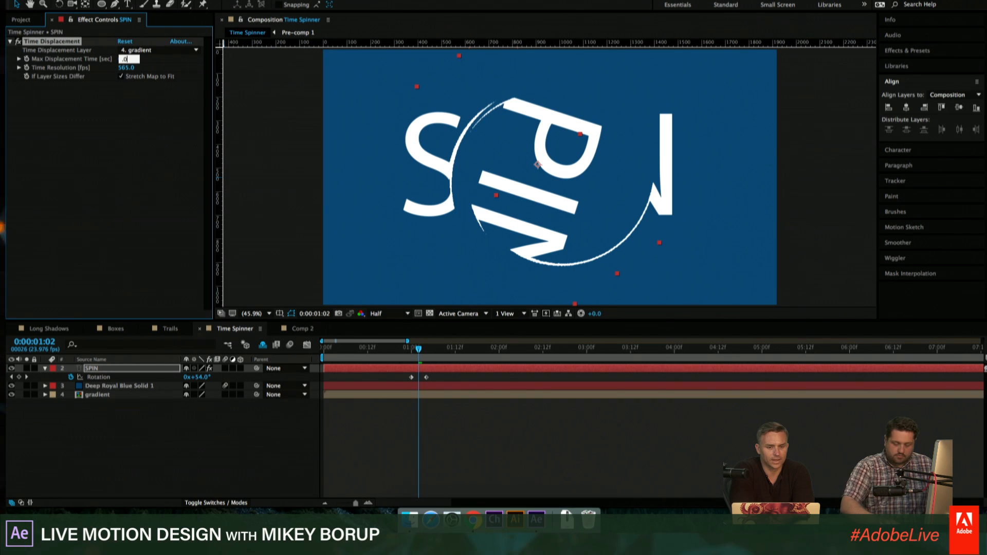
key(Return)
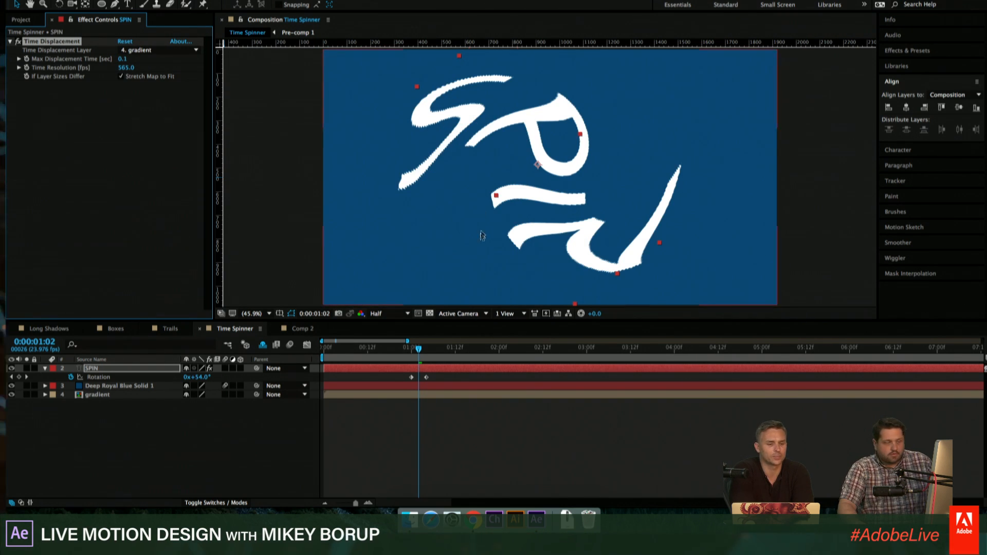
key(space)
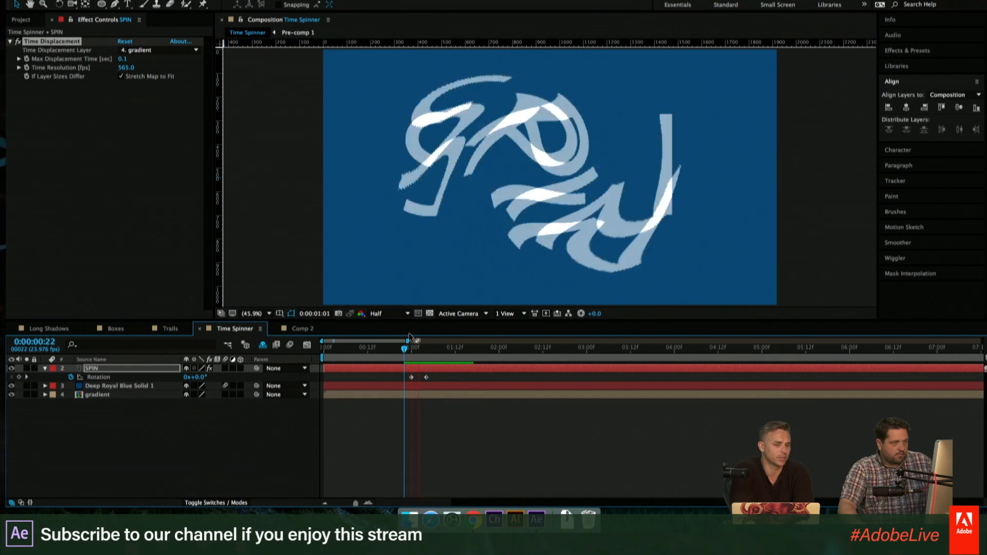
key(space)
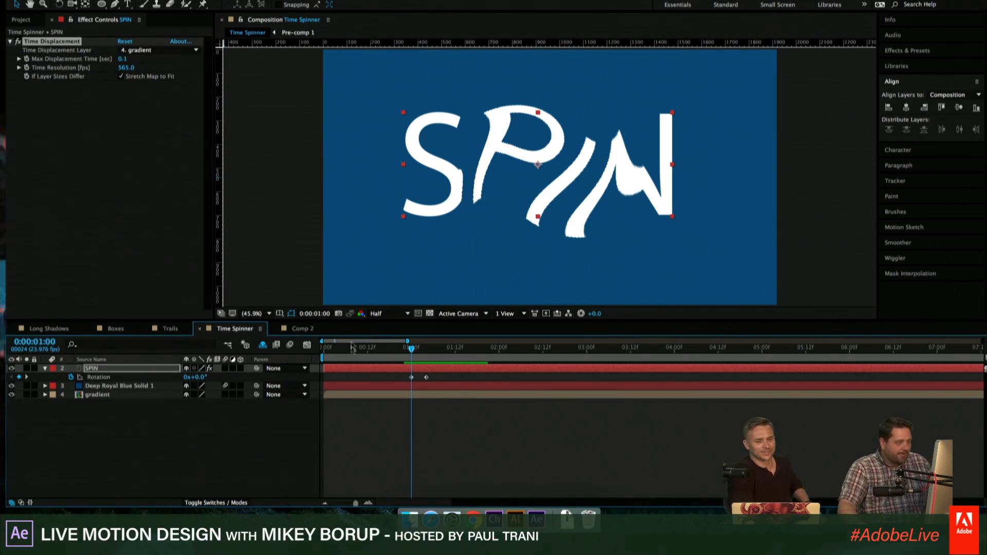
drag(411, 350, 418, 354)
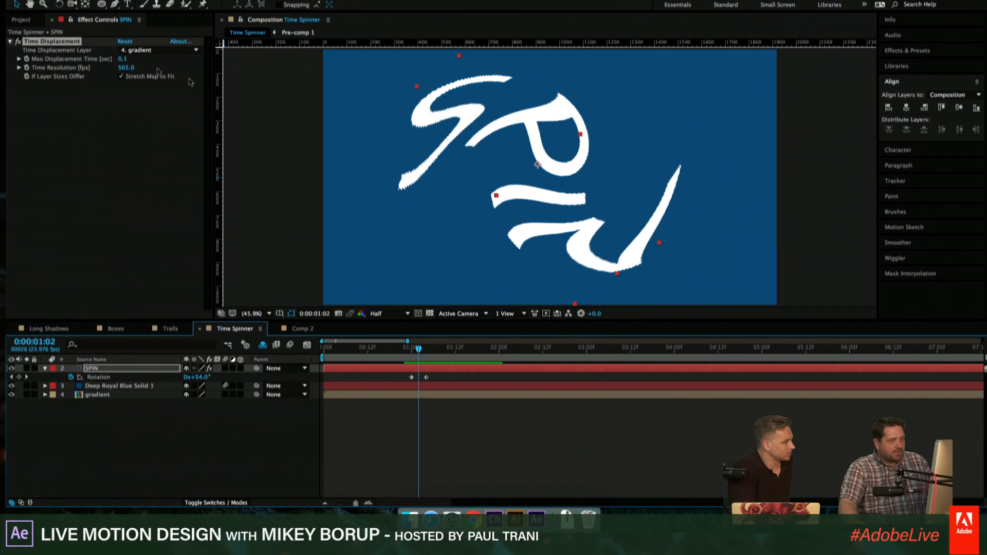
mouse_move(419, 352)
mouse_down()
mouse_move(387, 353)
mouse_move(407, 353)
mouse_up()
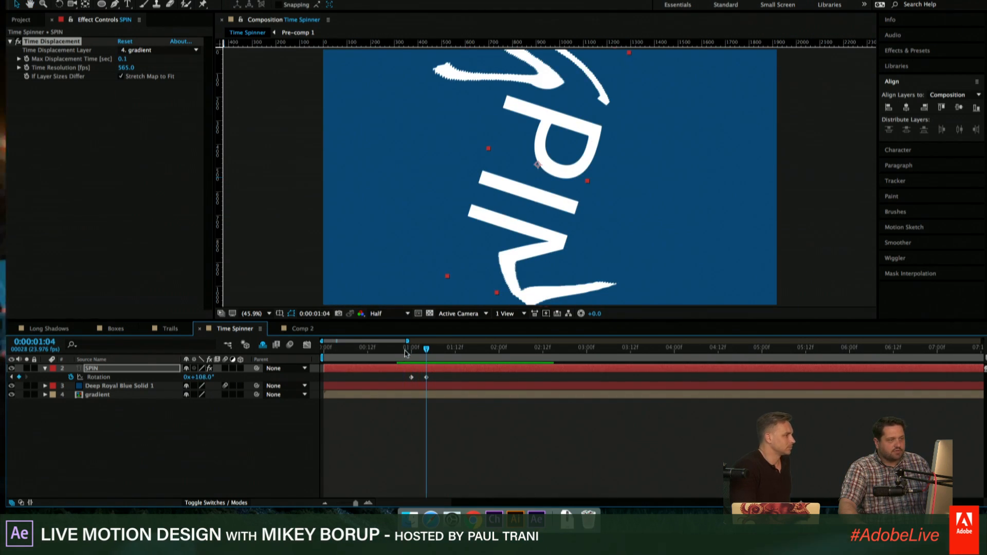
click(419, 353)
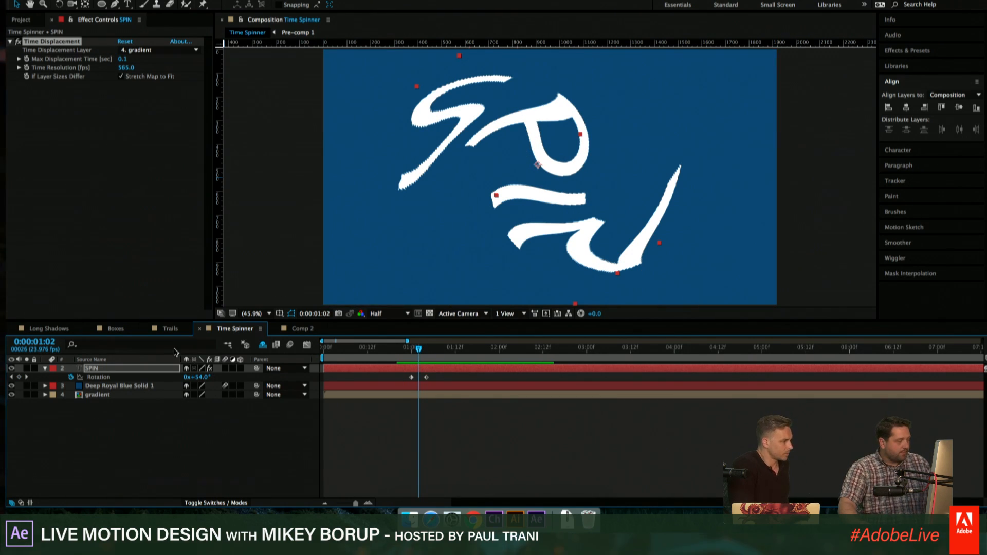
- Parent the gradient layer to the SPIN layer and inspect the distorted text at 0:00:01:00
click(98, 395)
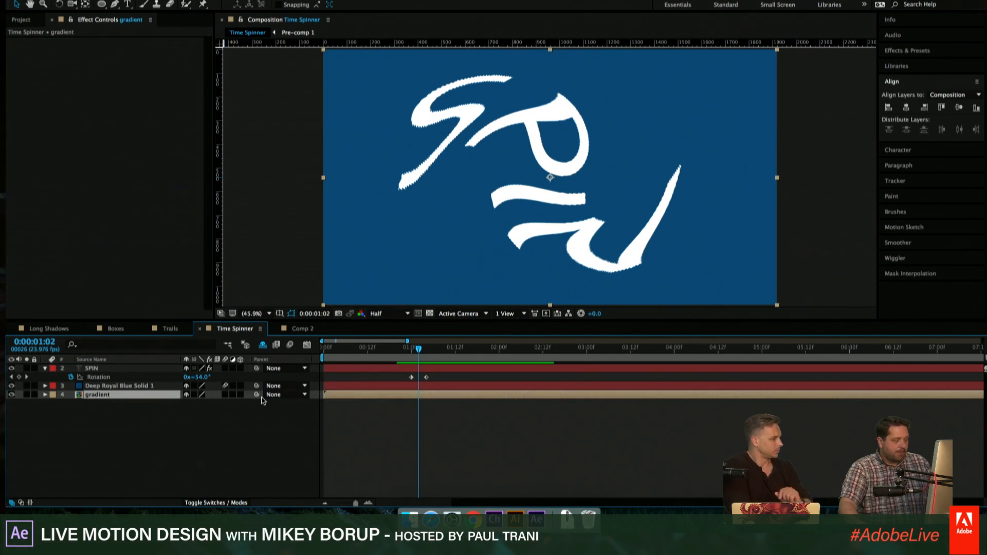
drag(256, 395, 95, 369)
drag(421, 349, 418, 353)
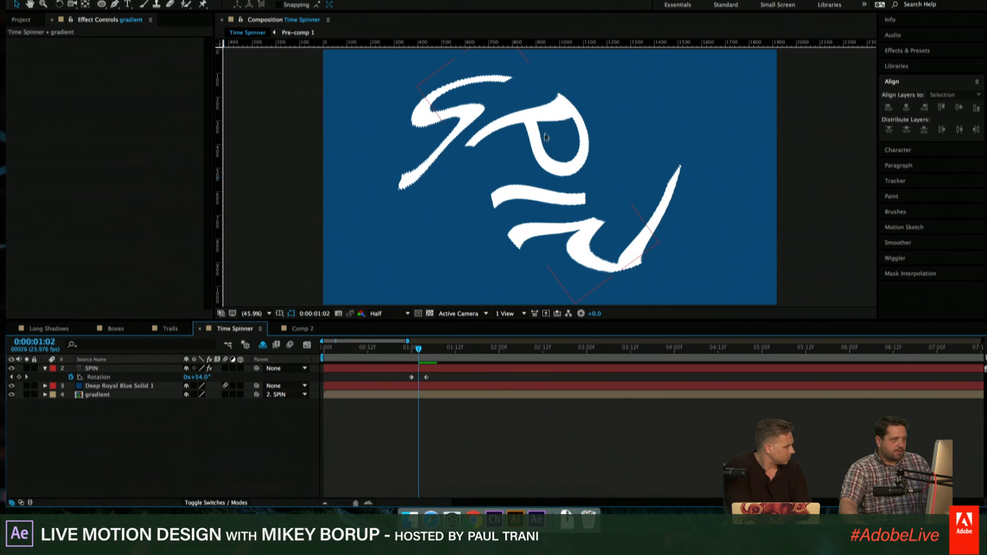
click(427, 377)
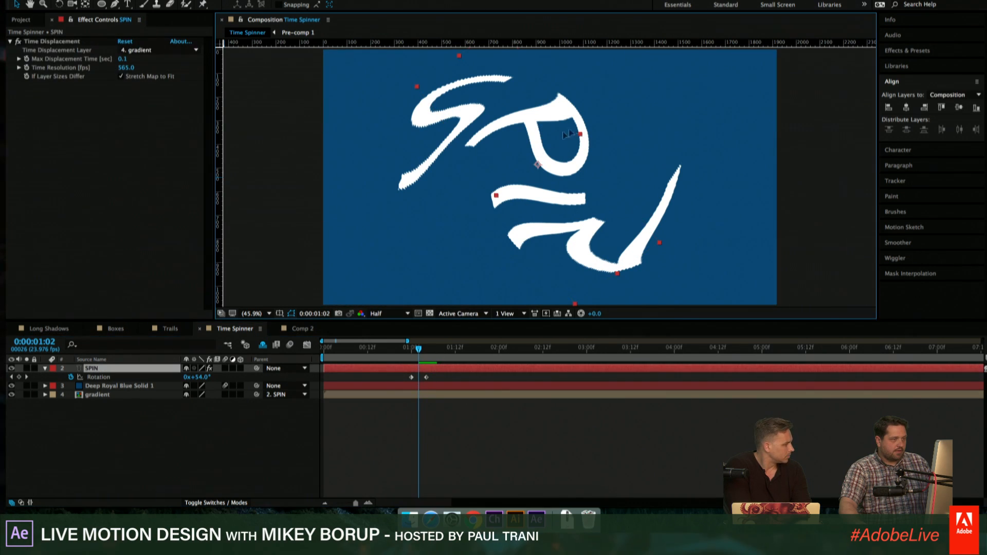
key(super+z)
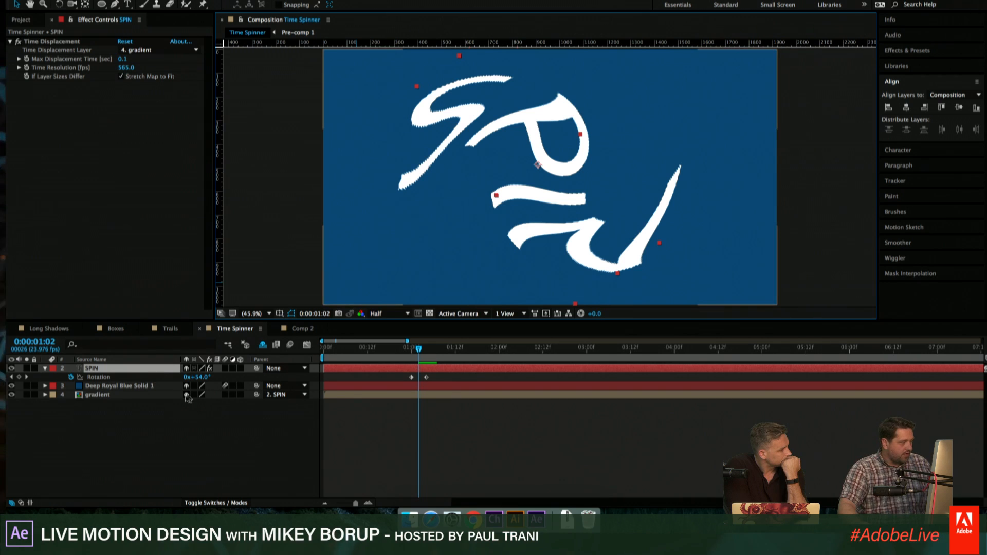
drag(416, 356, 411, 356)
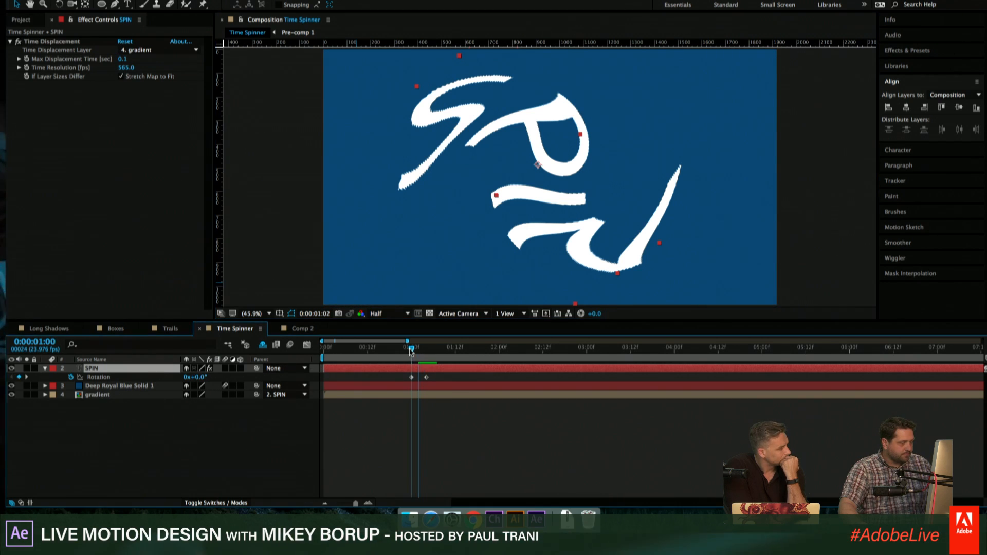
click(423, 421)
click(300, 378)
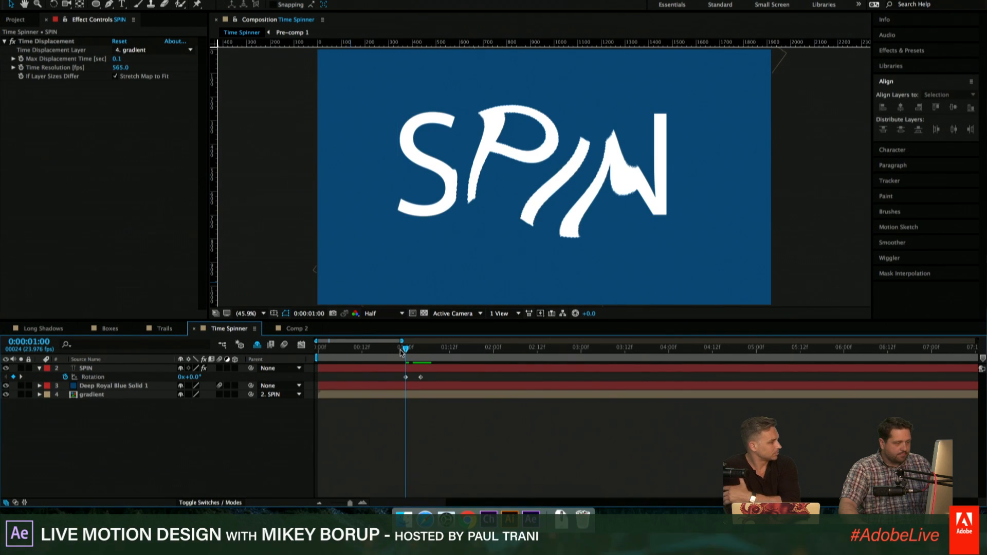
- Step back to 0:00:00:21 and set the gradient layer's parent to None
key(Page_Up)
key(Page_Up)
key(Page_Up)
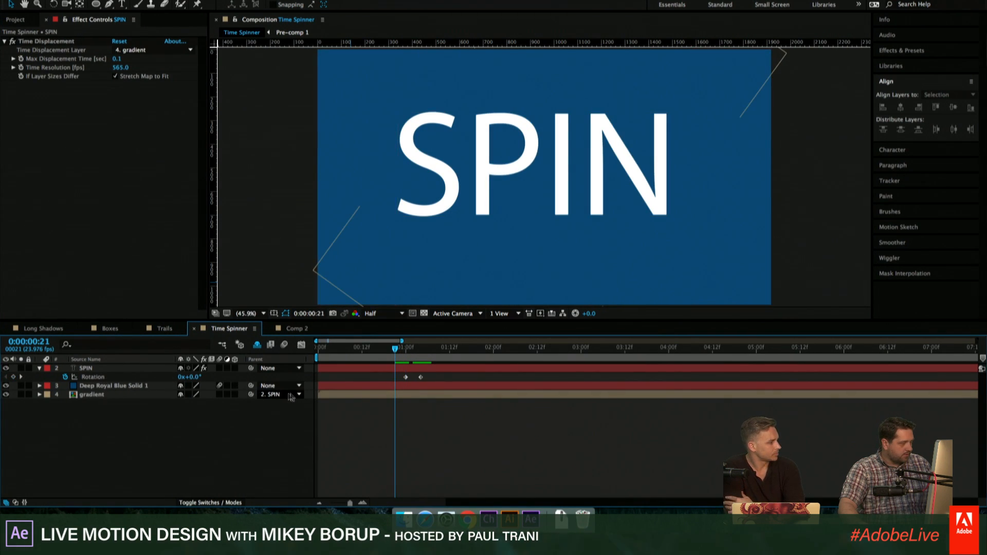
click(274, 394)
click(285, 404)
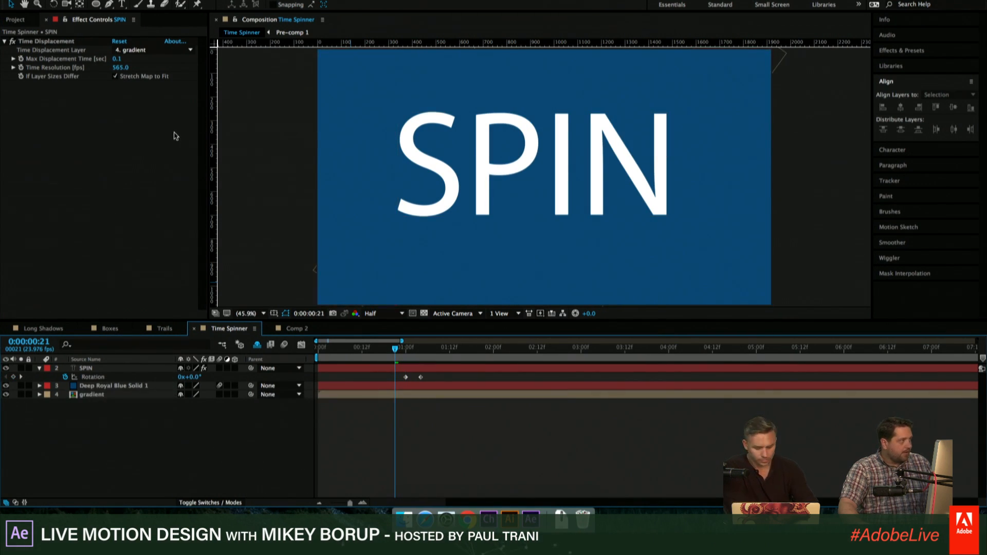
- Add a new null object to the Time Spinner composition
click(195, 0)
mouse_move(205, 0)
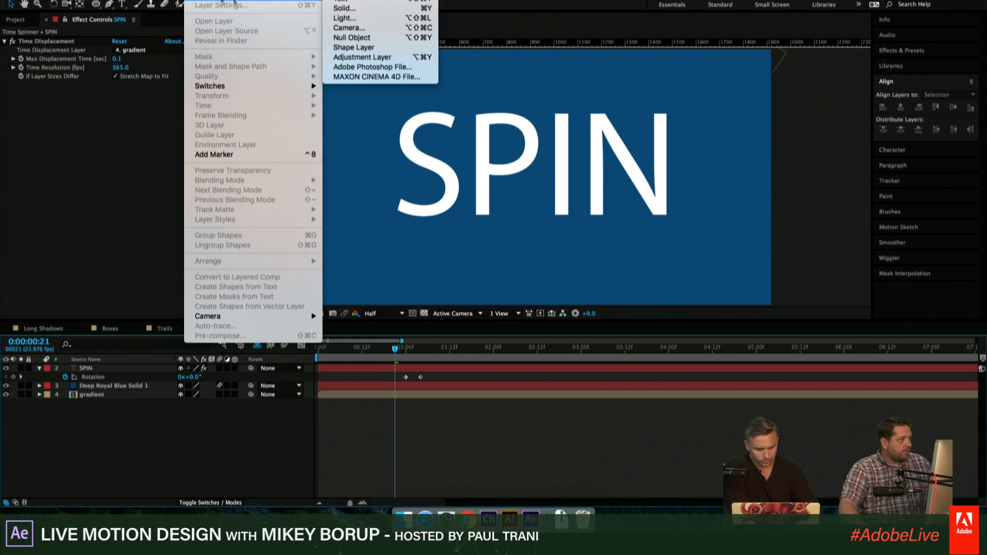
click(353, 37)
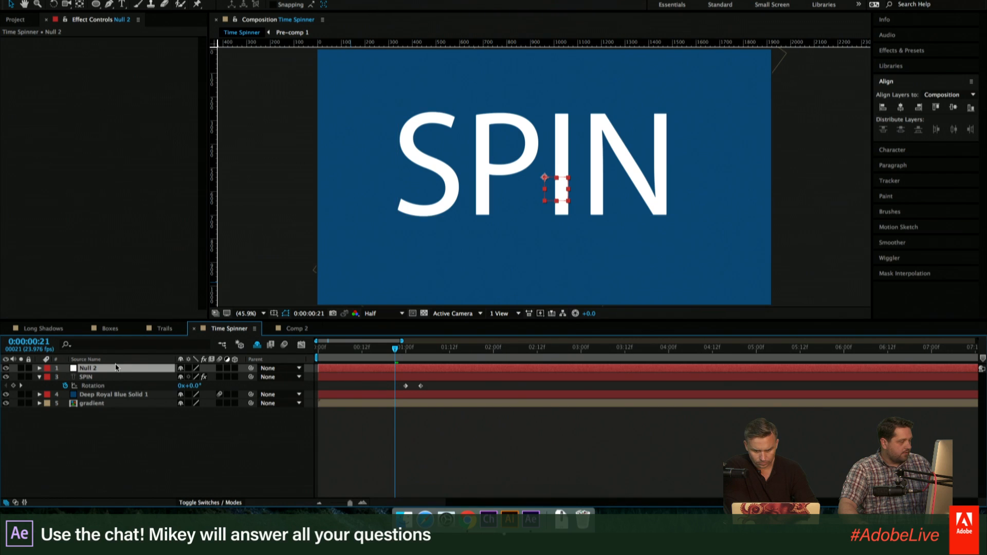
- Delete the Null 2 layer from the Time Spinner composition
click(106, 431)
click(97, 370)
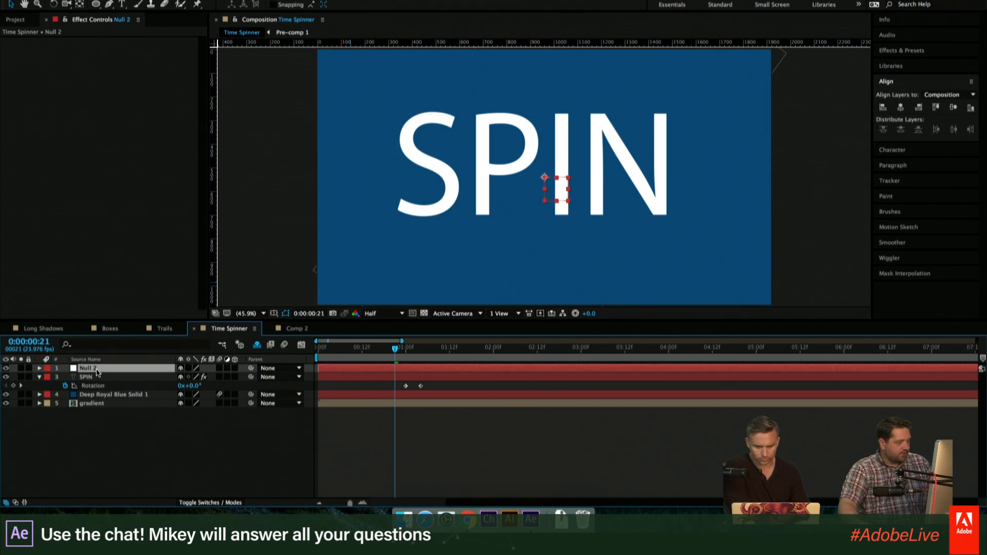
key(Delete)
- Open the gradient composition and place its timeline in a separate panel so it shows together with the Time Spinner timeline
click(92, 394)
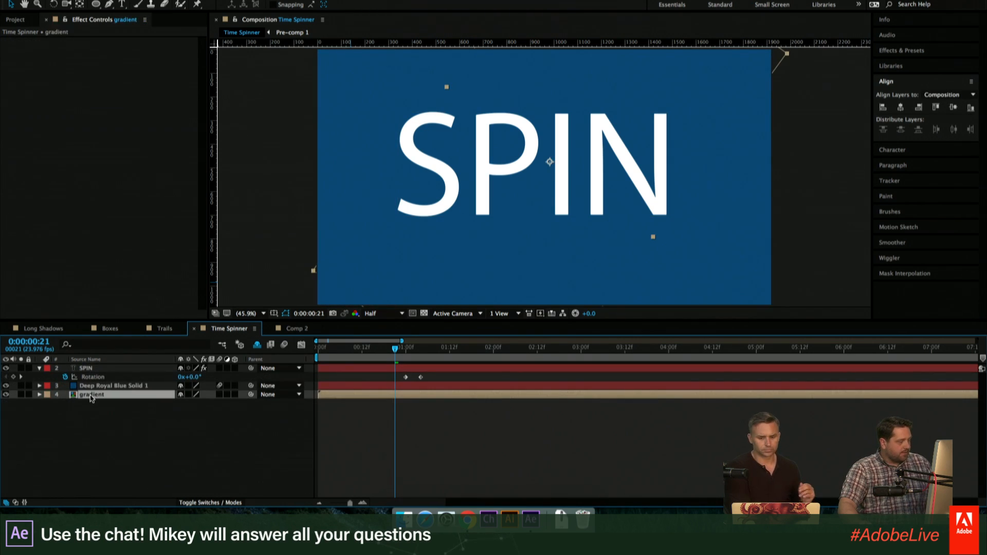
double_click(72, 399)
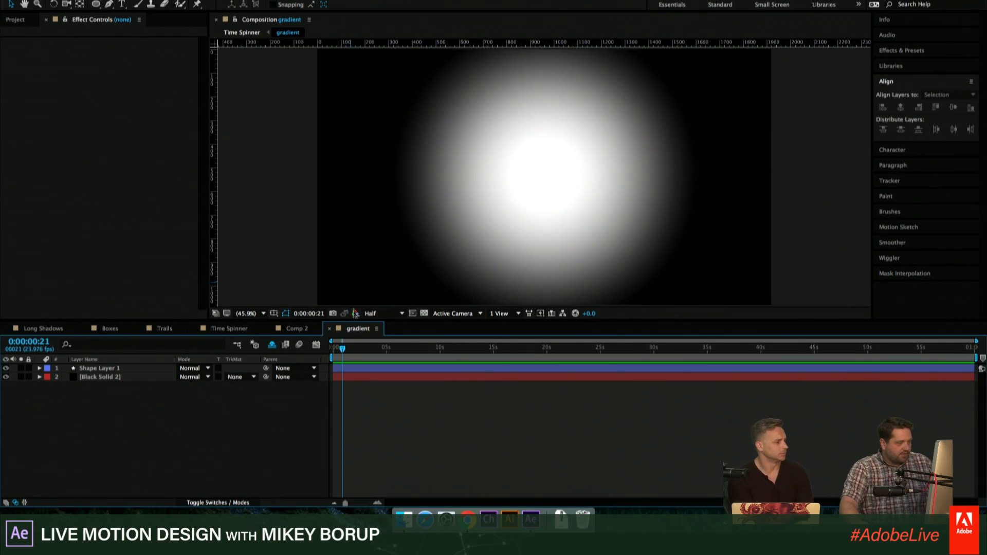
drag(358, 306, 413, 305)
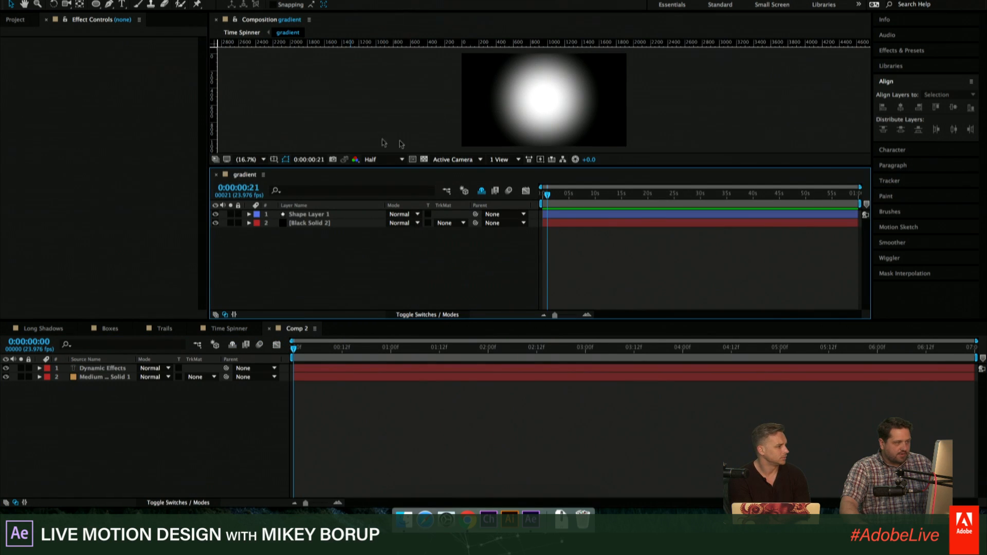
drag(412, 166, 412, 203)
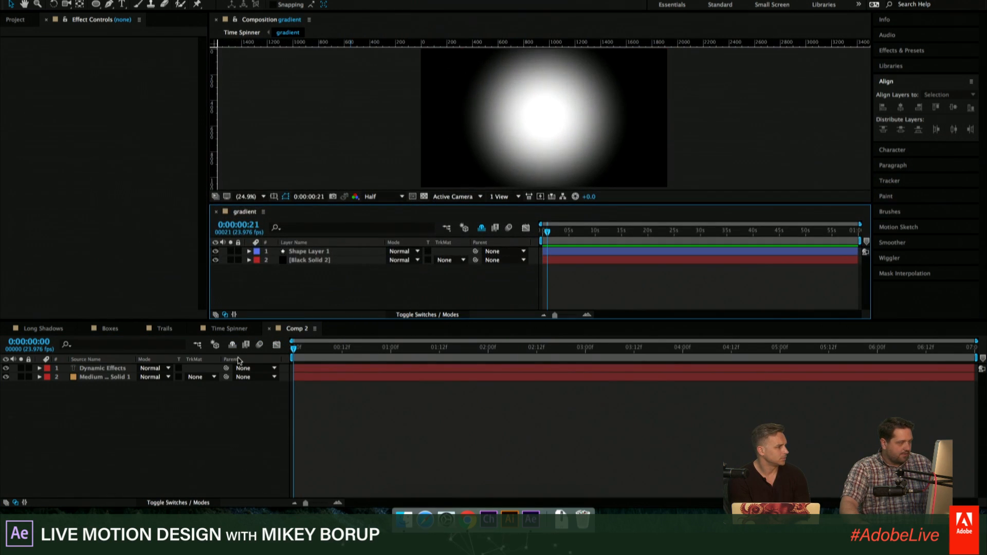
click(242, 329)
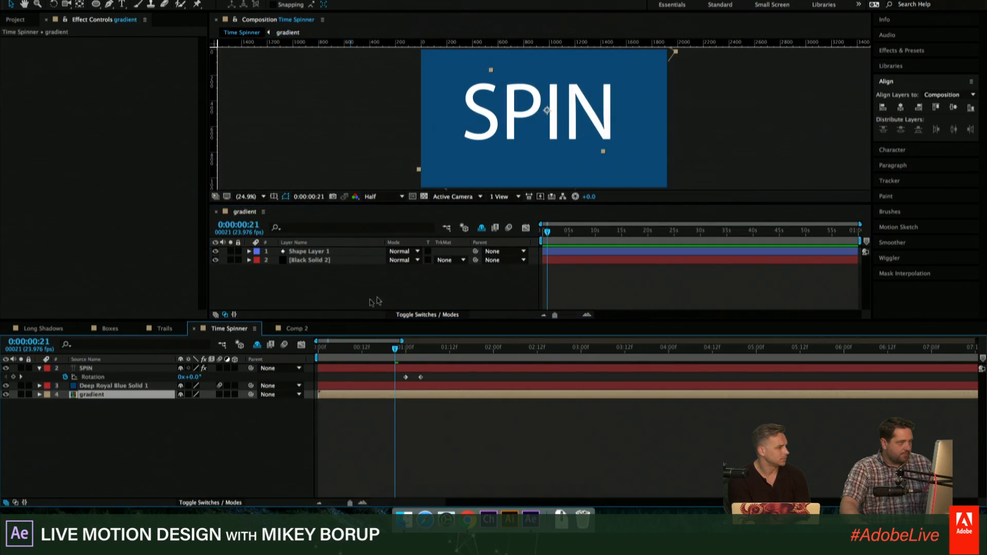
- Link the Position of Shape Layer 1 in the gradient composition to the SPIN layer's Position in Time Spinner with an expression
click(91, 368)
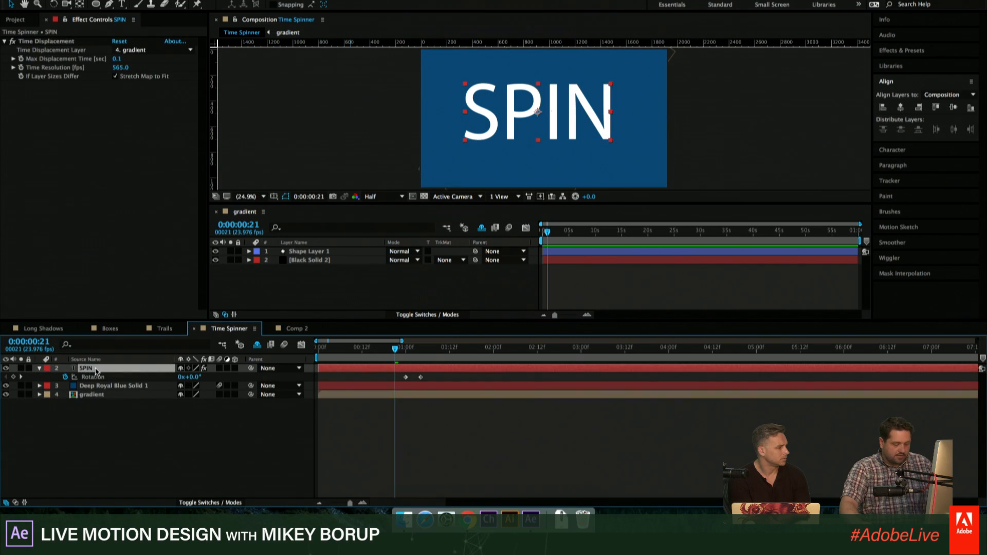
click(305, 252)
key(p)
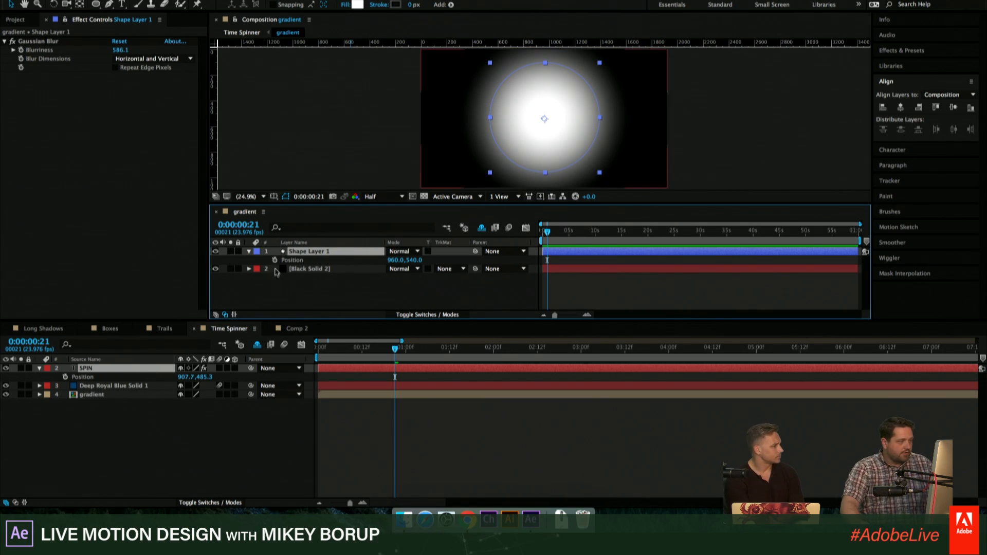
alt+click(275, 260)
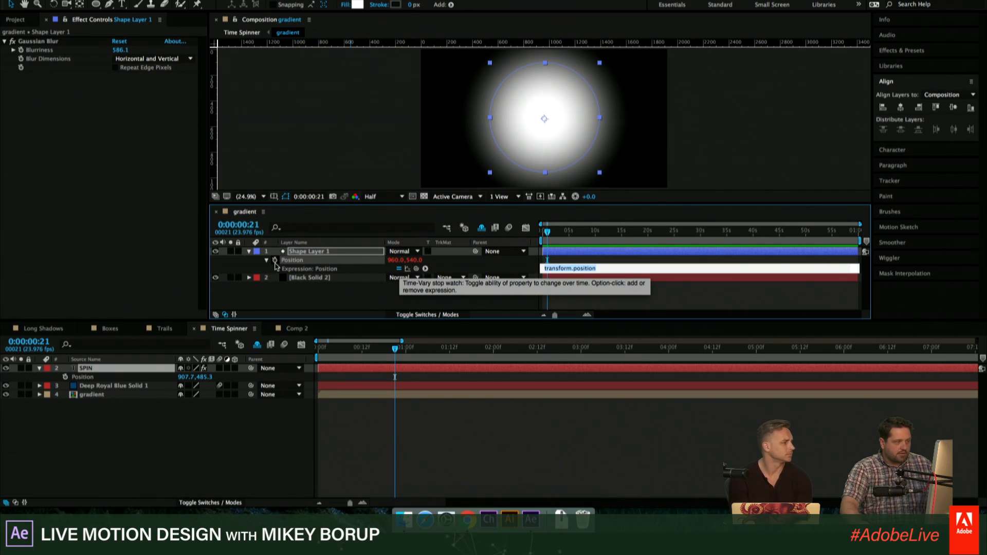
drag(417, 270, 109, 381)
click(533, 431)
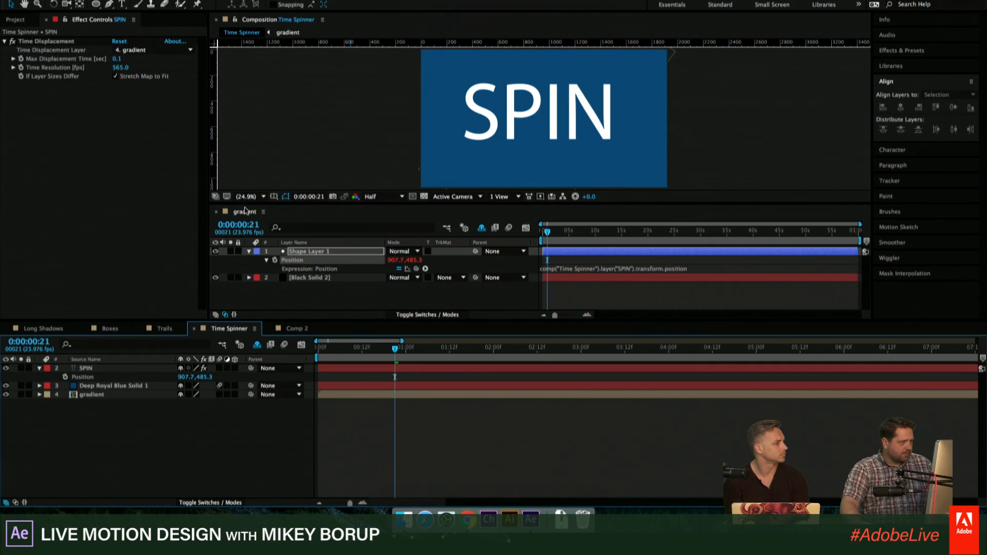
- Dock the gradient timeline back with the other timelines and hide Deep Royal Blue Solid 1 in Time Spinner
drag(244, 211, 350, 334)
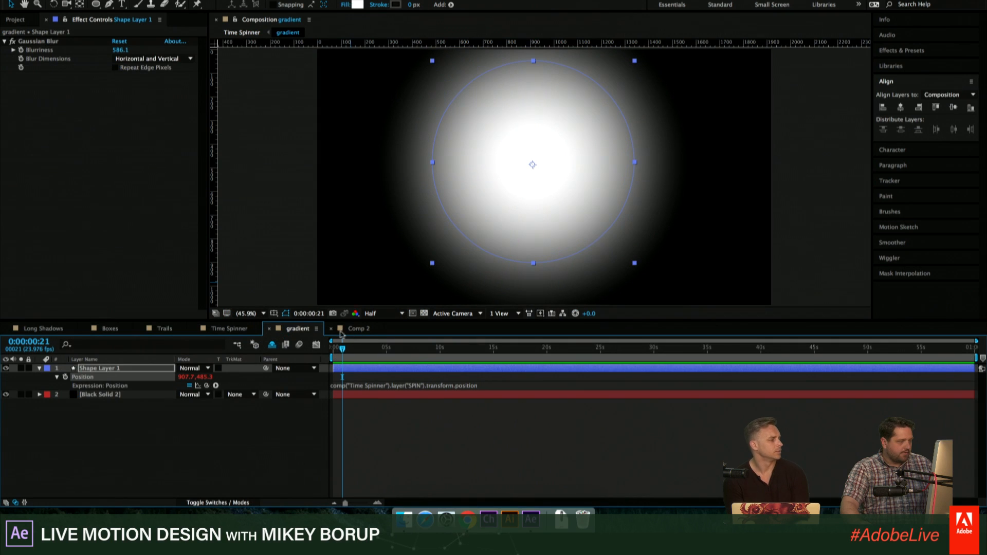
click(233, 329)
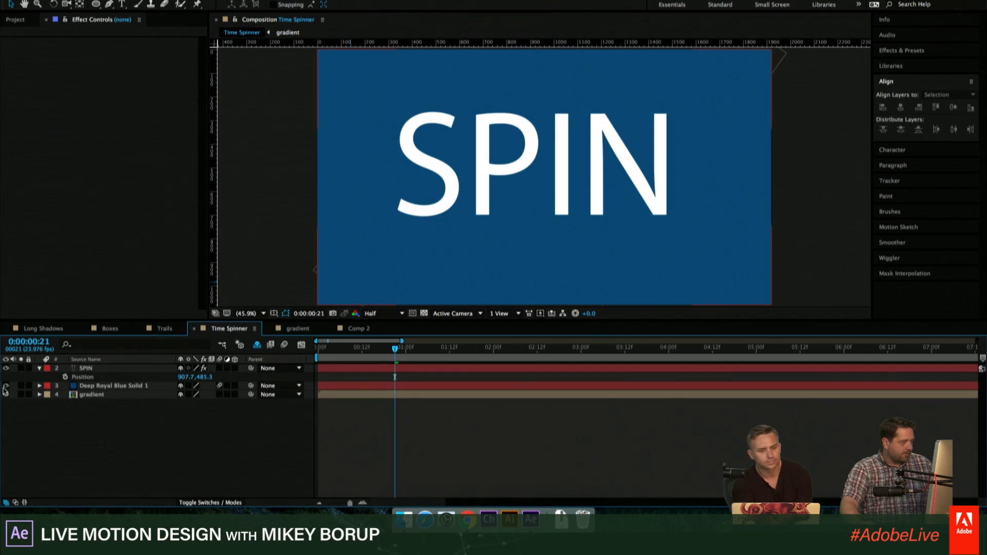
click(6, 386)
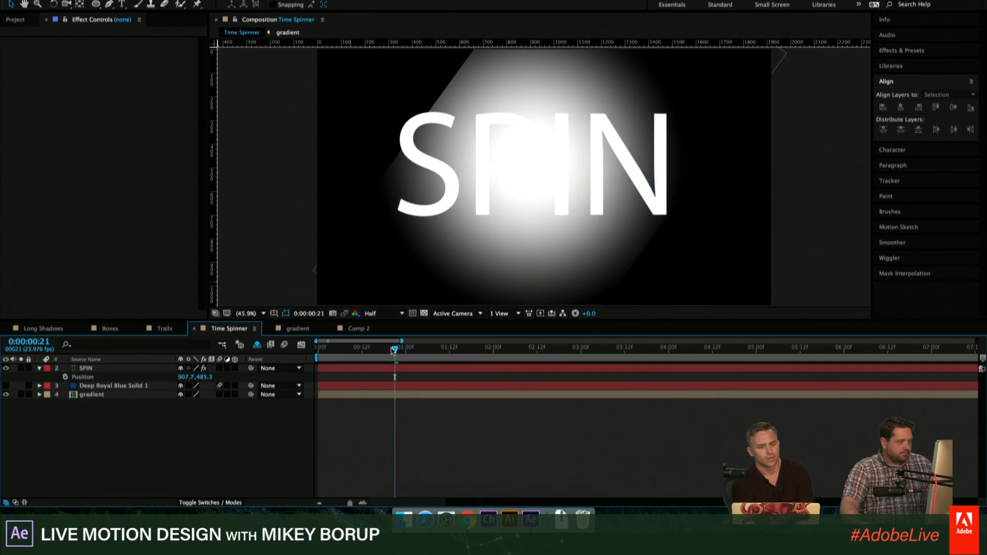
mouse_move(392, 350)
mouse_down()
mouse_move(456, 355)
mouse_move(377, 358)
mouse_up()
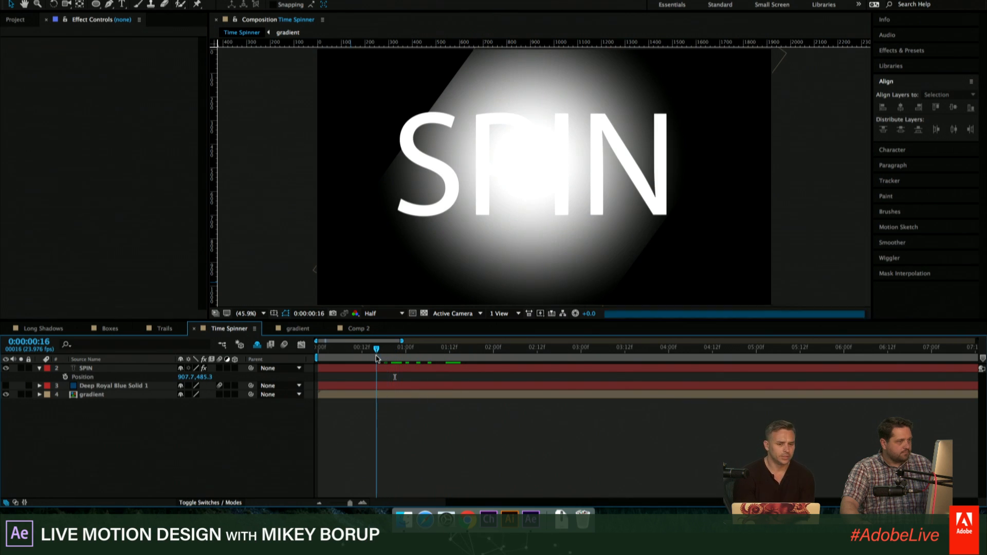
- Set the gradient layer's Rotation to 0° in the Time Spinner composition
click(107, 373)
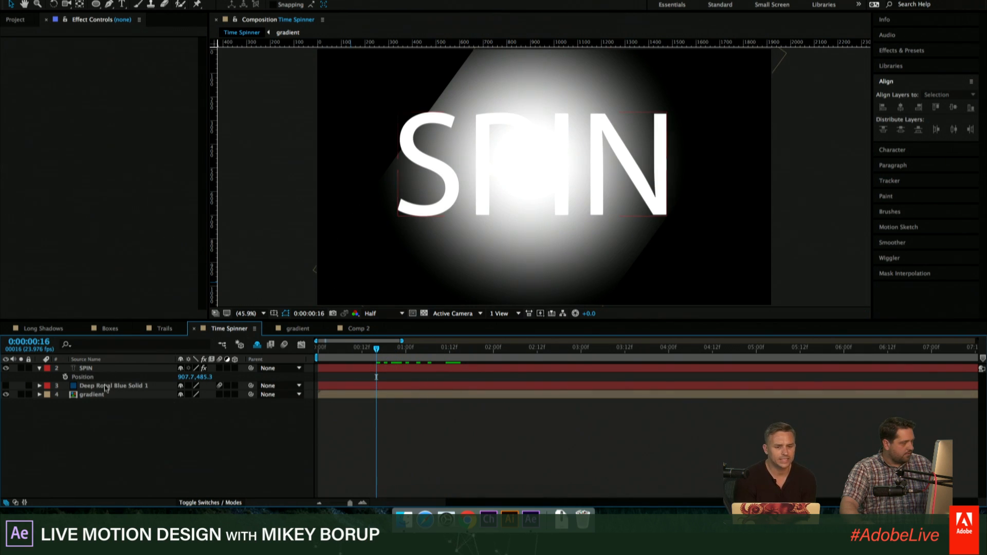
click(102, 394)
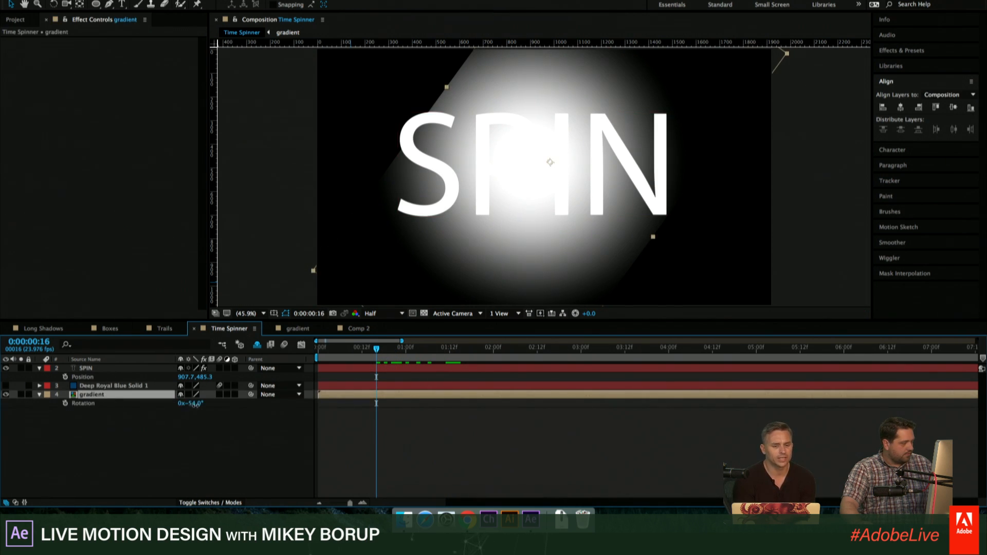
click(195, 404)
text(0)
key(Return)
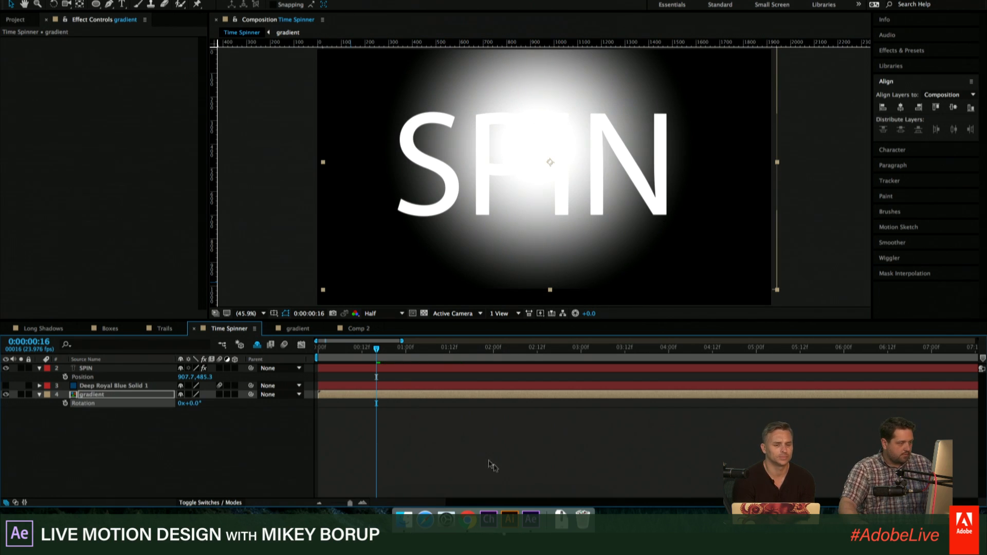
- Move the SPIN text to about 690, 446 to test whether the gradient follows it
click(492, 465)
click(164, 366)
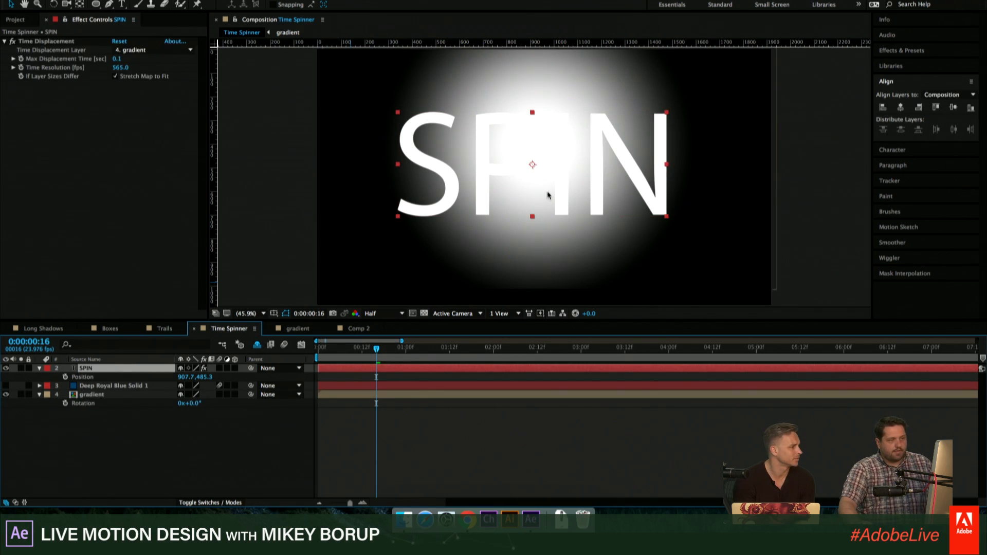
drag(616, 166, 400, 170)
- Set the gradient layer's Position to 960, 540 in the Time Spinner composition
click(118, 394)
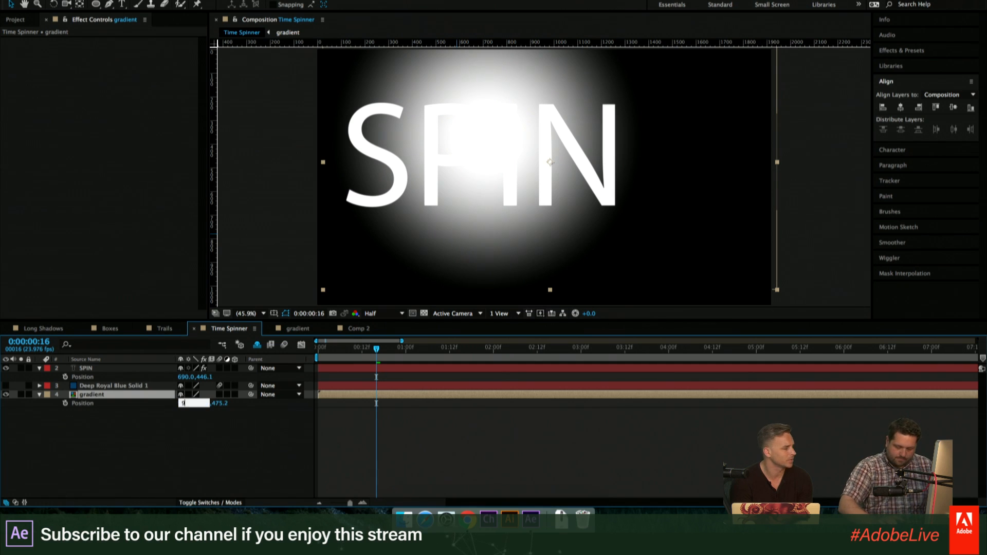
key(Tab)
text(540)
key(Return)
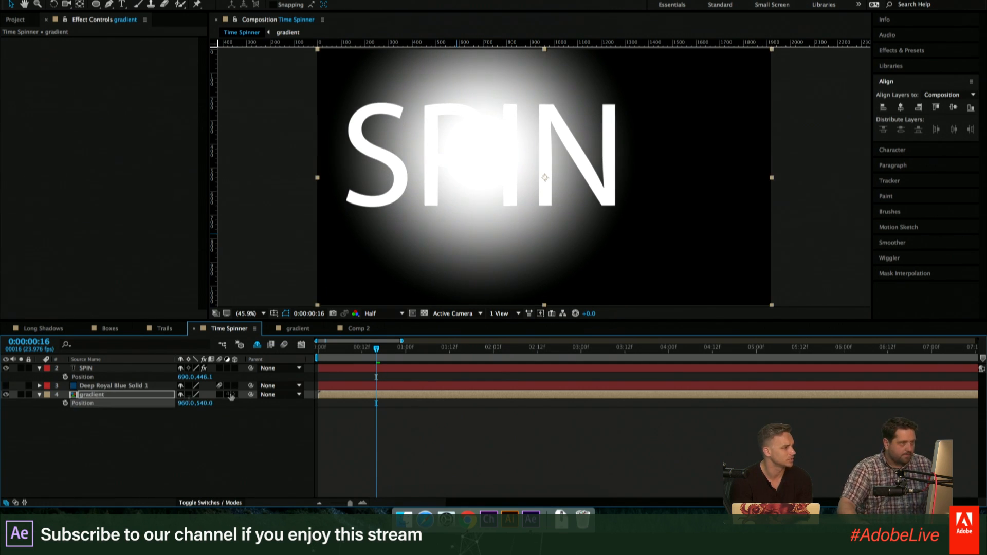
- Move the SPIN text to about 725, 481 and keyframe its Position from 0:00:00:16 to about 1432, 244 at 0:00:02:08
click(404, 371)
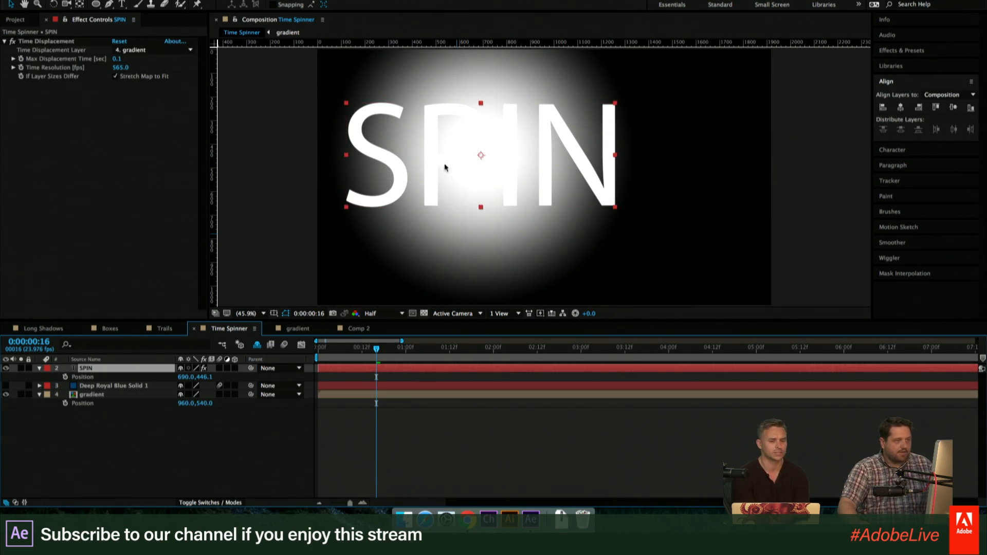
drag(445, 165, 507, 209)
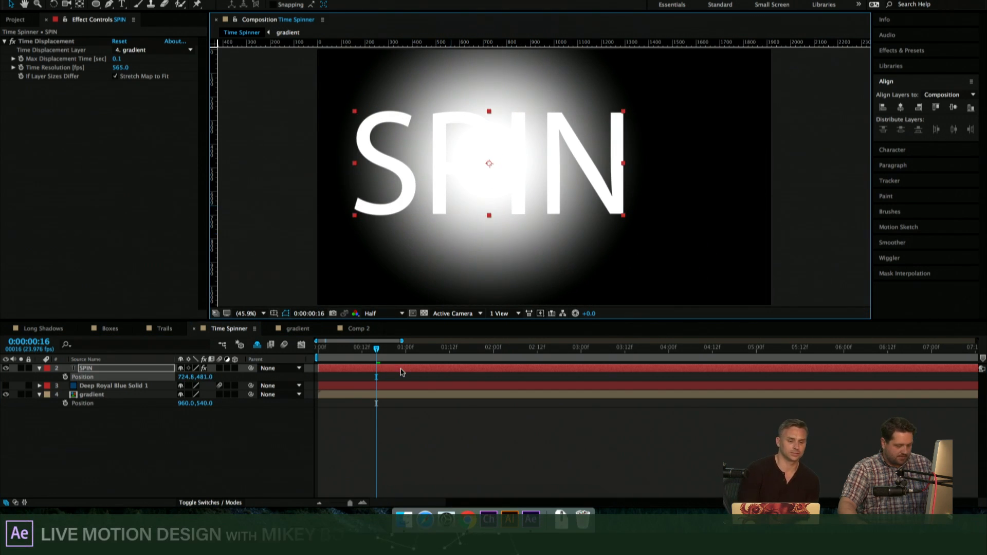
key(r)
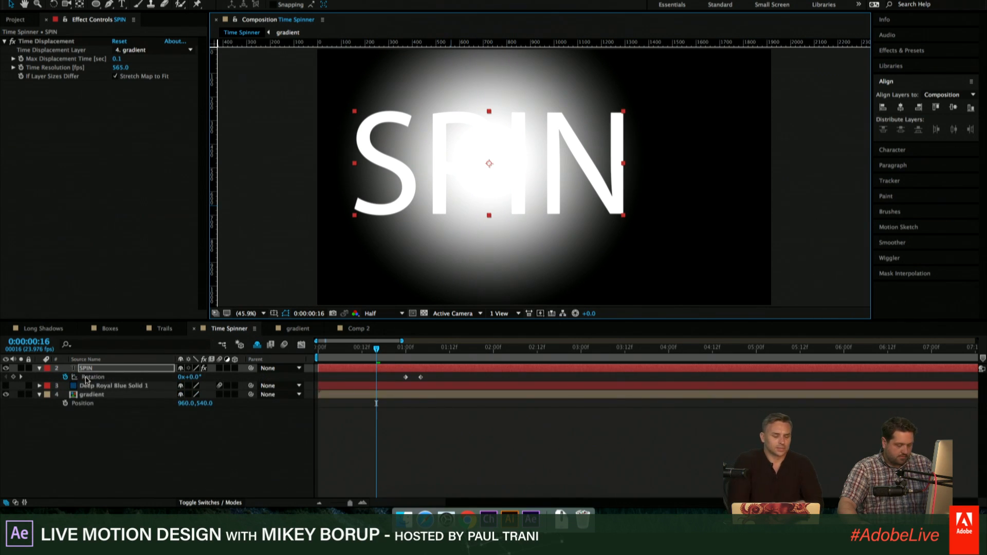
key(p)
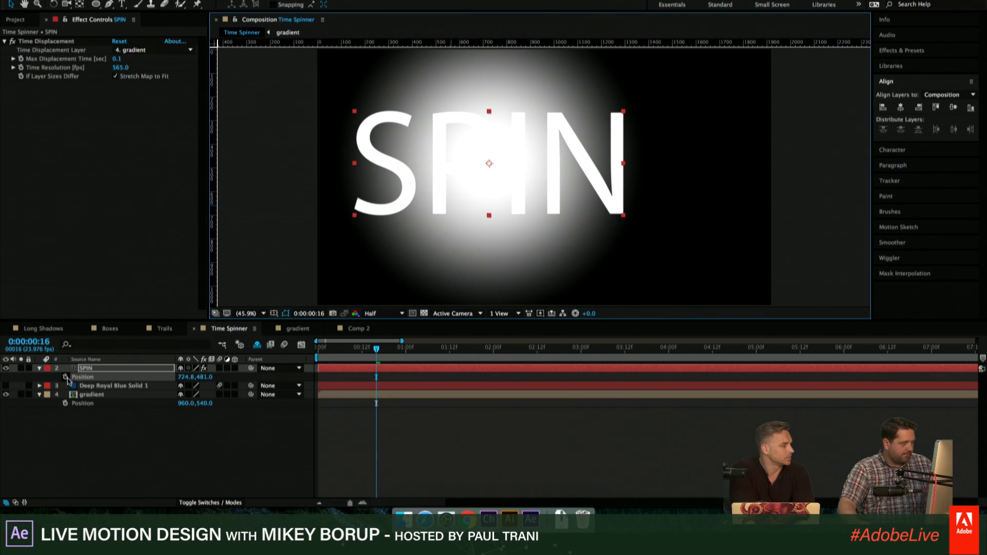
click(66, 377)
drag(449, 348, 522, 348)
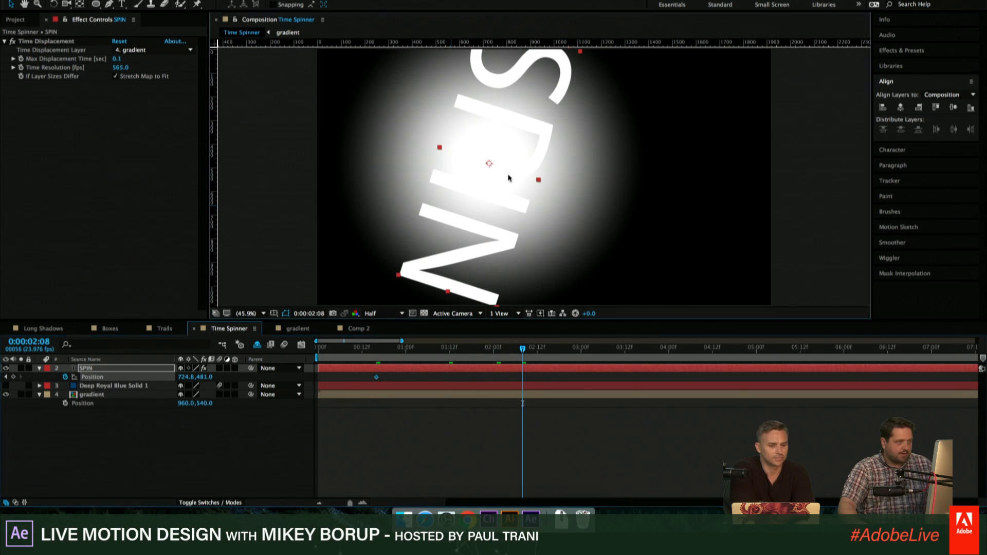
drag(508, 178, 675, 122)
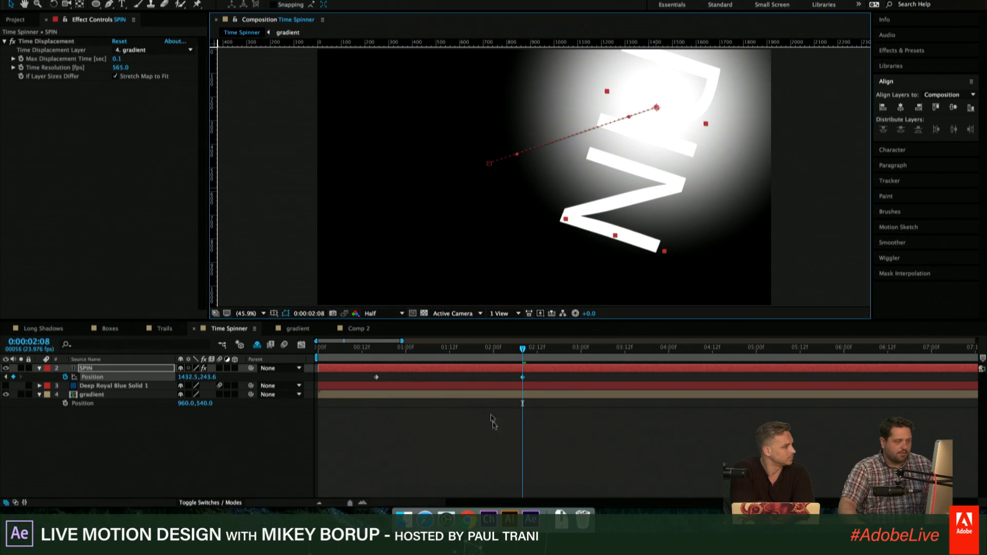
- Preview the moving, spinning text from 0:00:00:15 and inspect how the gradient follows it up to 0:00:01:16
drag(409, 348, 373, 351)
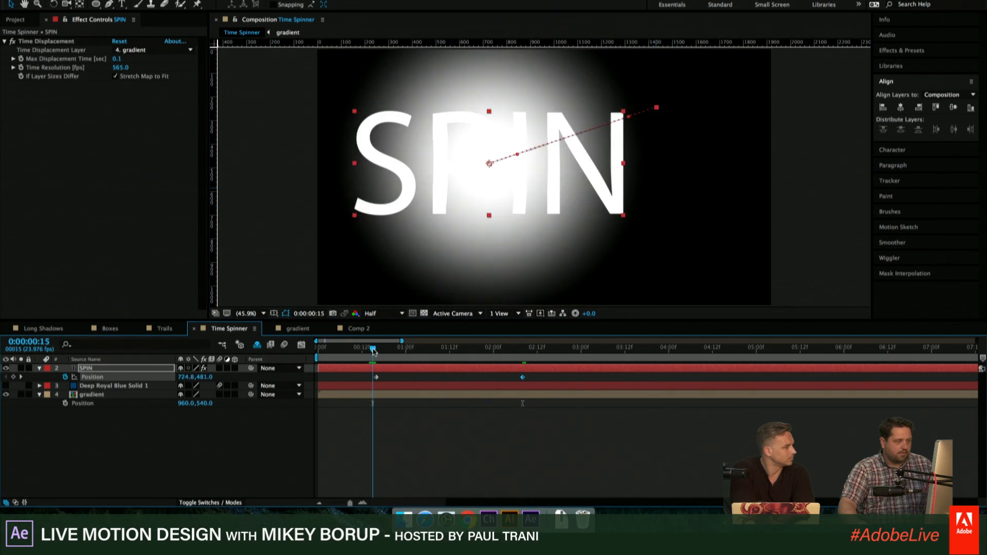
key(space)
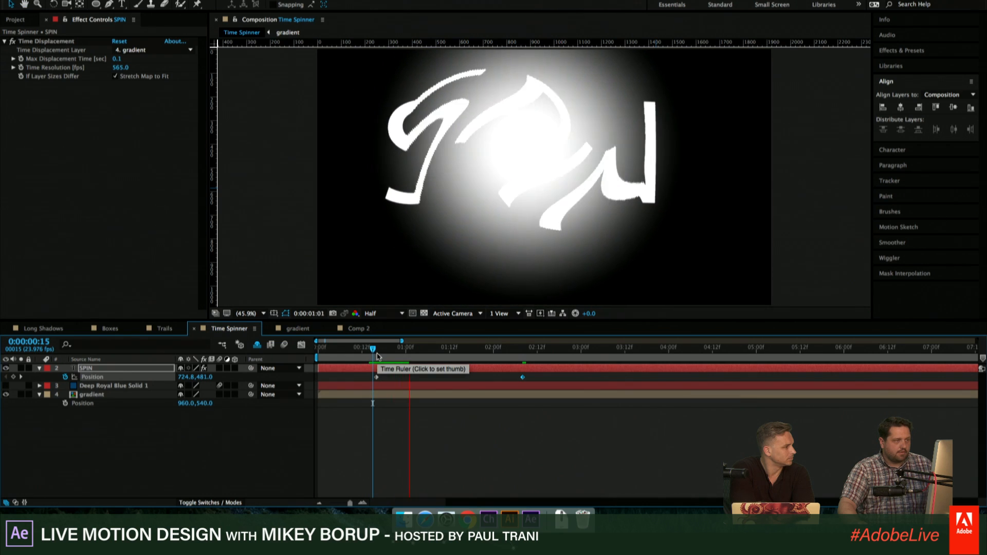
key(space)
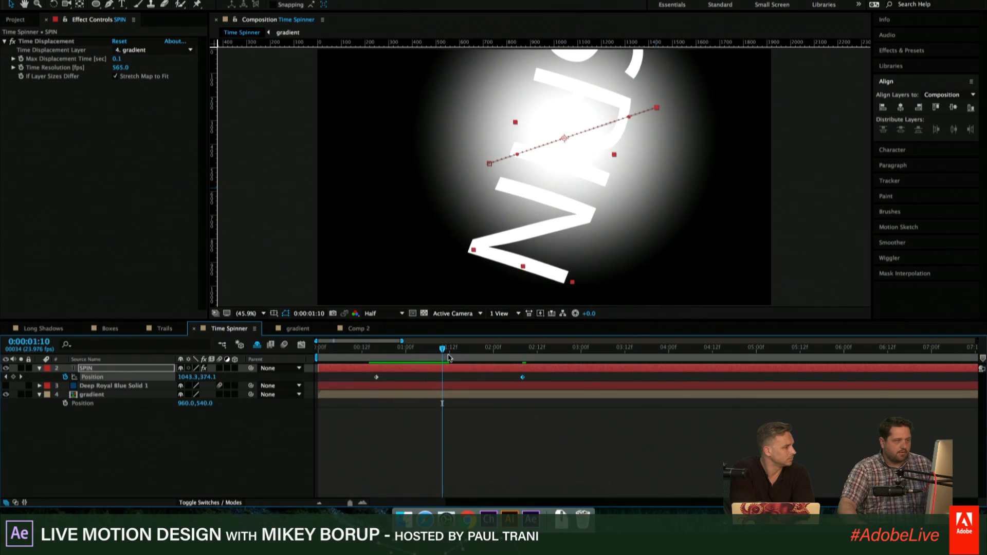
key(space)
key(space)
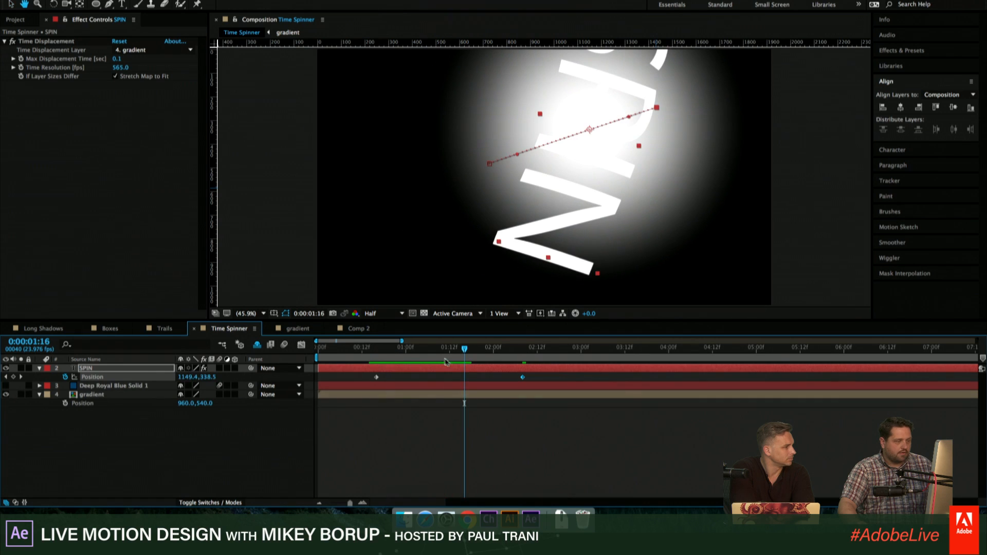
drag(453, 348, 431, 349)
- Move the SPIN layer's Position keyframes to about 0:00:00:23 and 0:00:01:05, closely around its Rotation keyframes
key(u)
key(u)
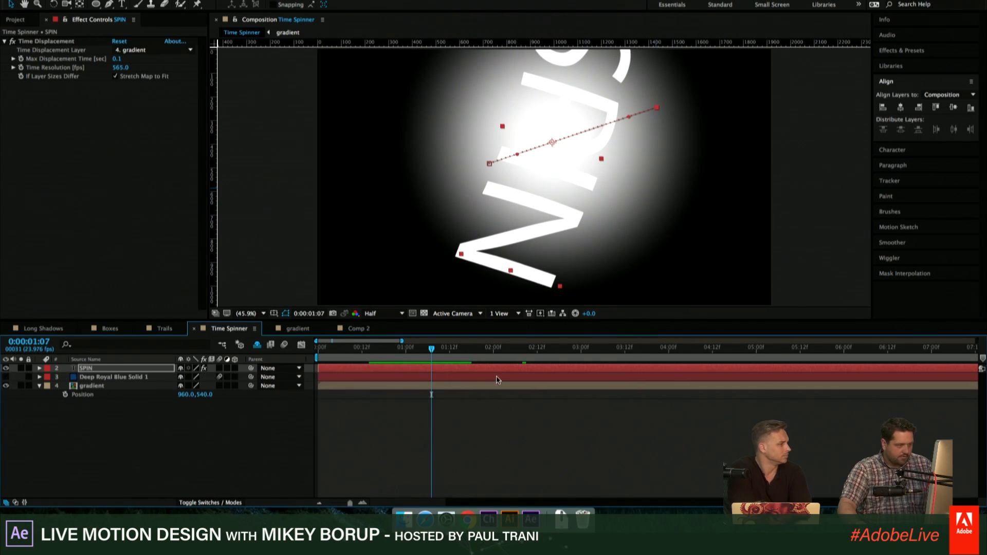
drag(519, 456, 434, 463)
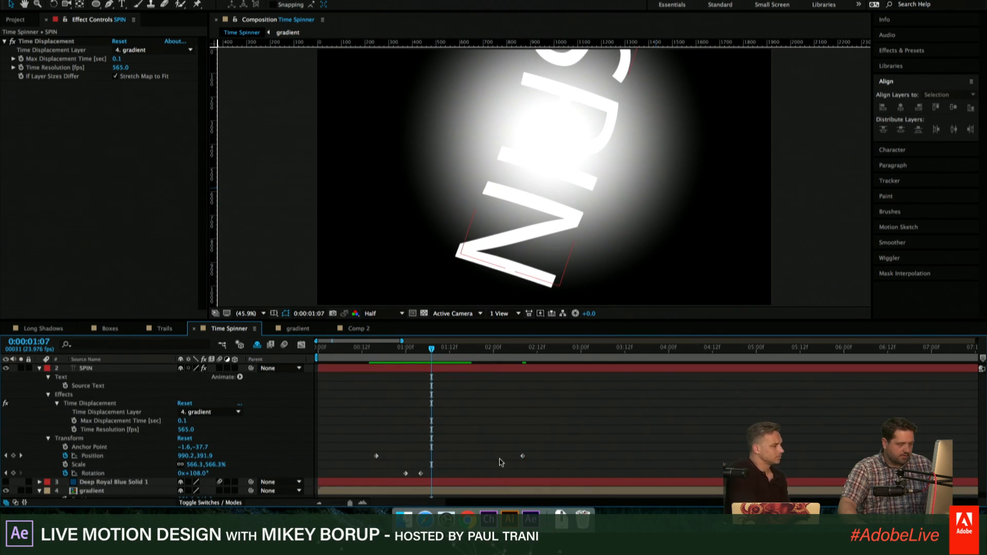
drag(524, 457, 402, 458)
drag(432, 348, 399, 354)
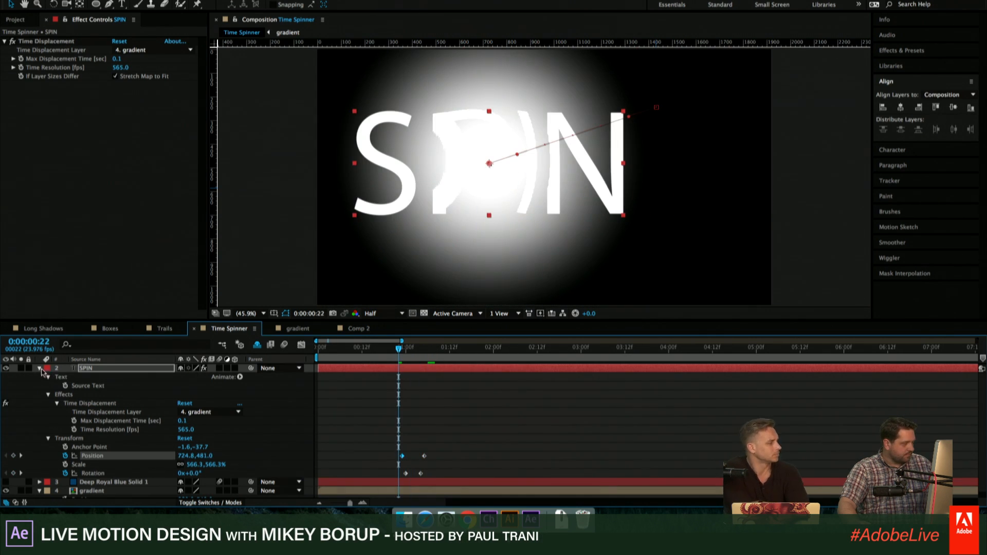
- Collapse the SPIN layer's properties, show Deep Royal Blue Solid 1 again, and preview the animation from 0:00:00:17
click(40, 368)
click(5, 377)
click(489, 443)
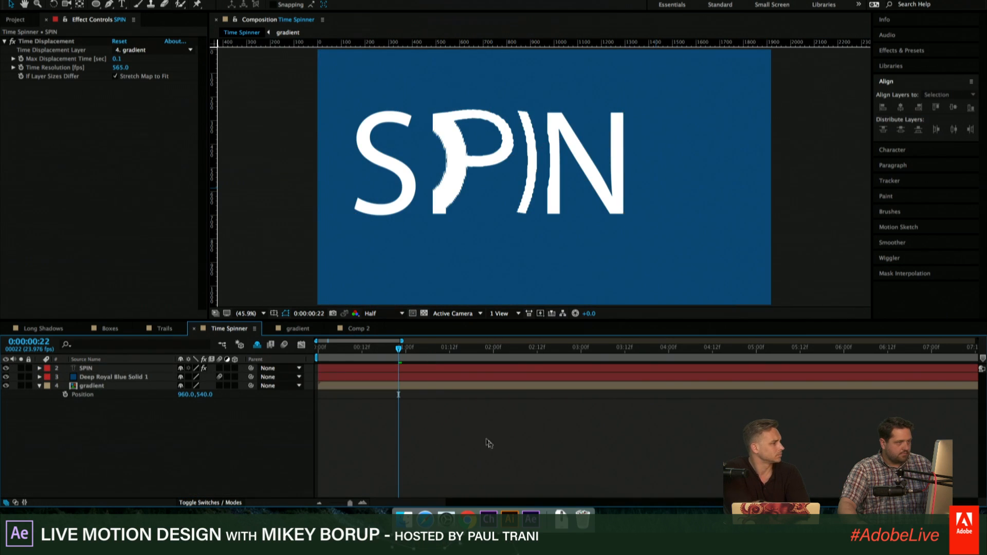
drag(400, 349, 381, 350)
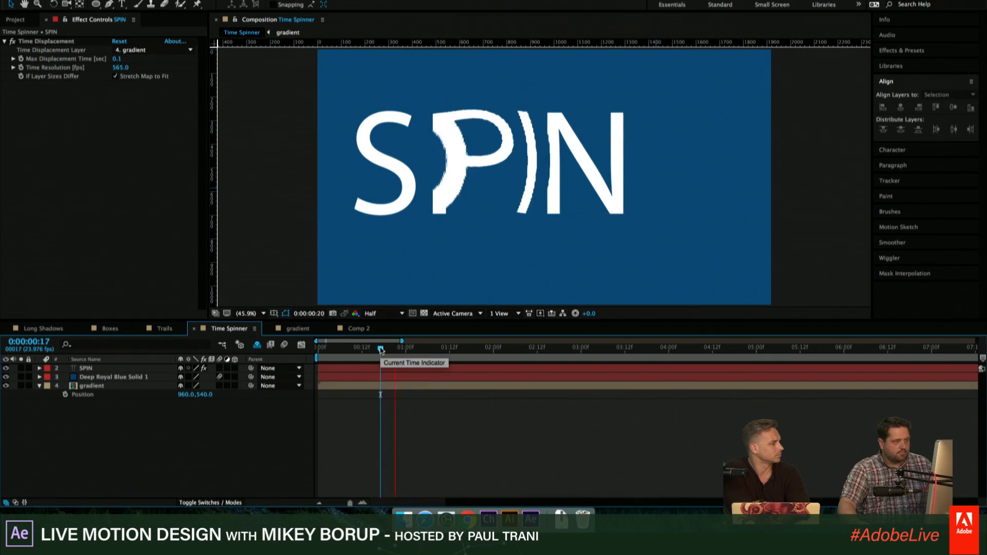
- Play back the moving, spinning SPIN text and check it across the whole frame
key(space)
scroll(593, 143, down, 2)
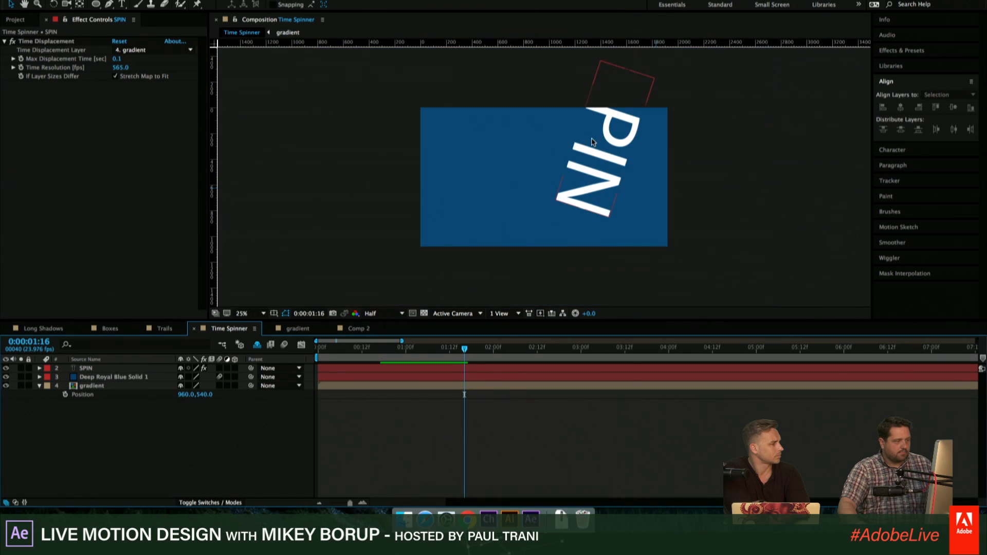
key(space)
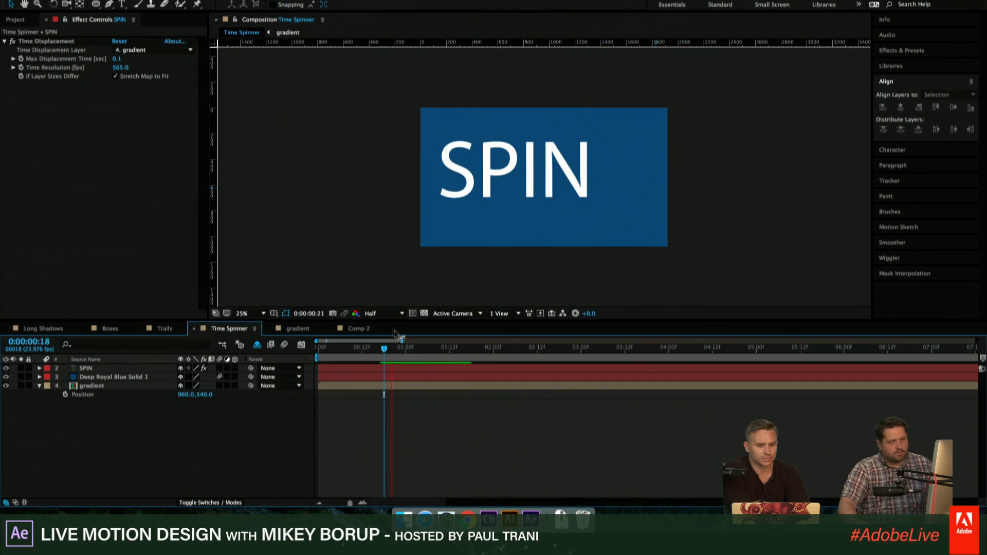
key(space)
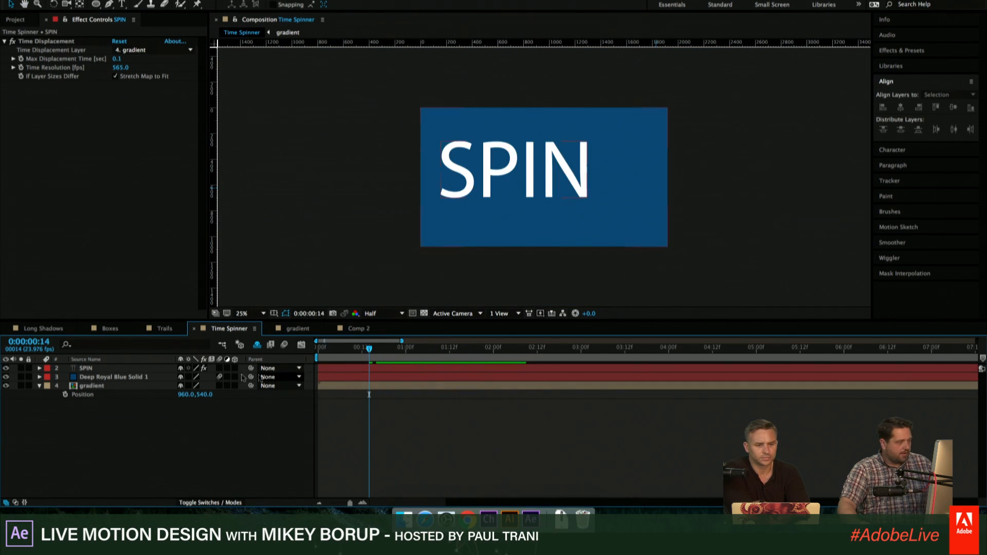
- Change the SPIN text to AE, preview the animation from 0:00:00:14, and check the frame at 0:00:01:06
double_click(99, 368)
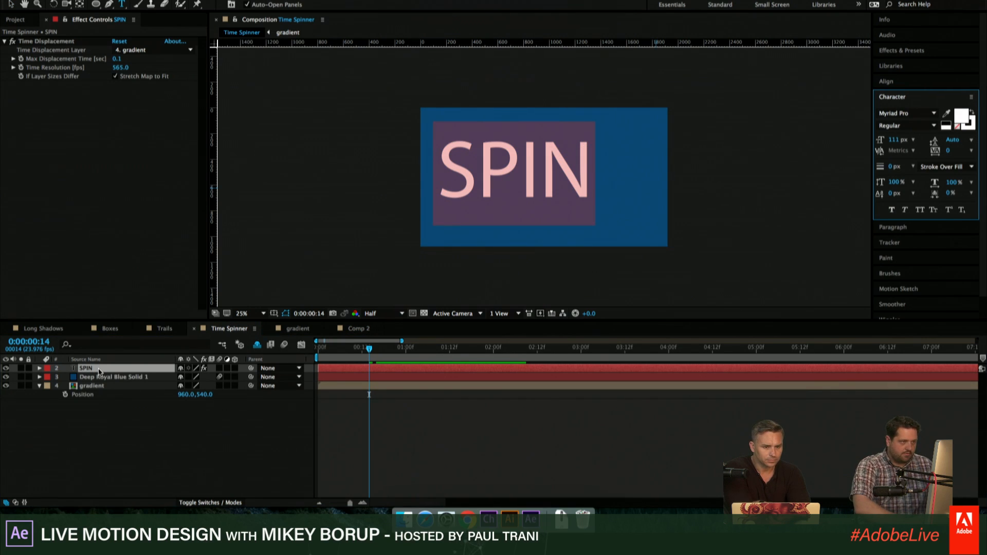
text(E)
text(A)
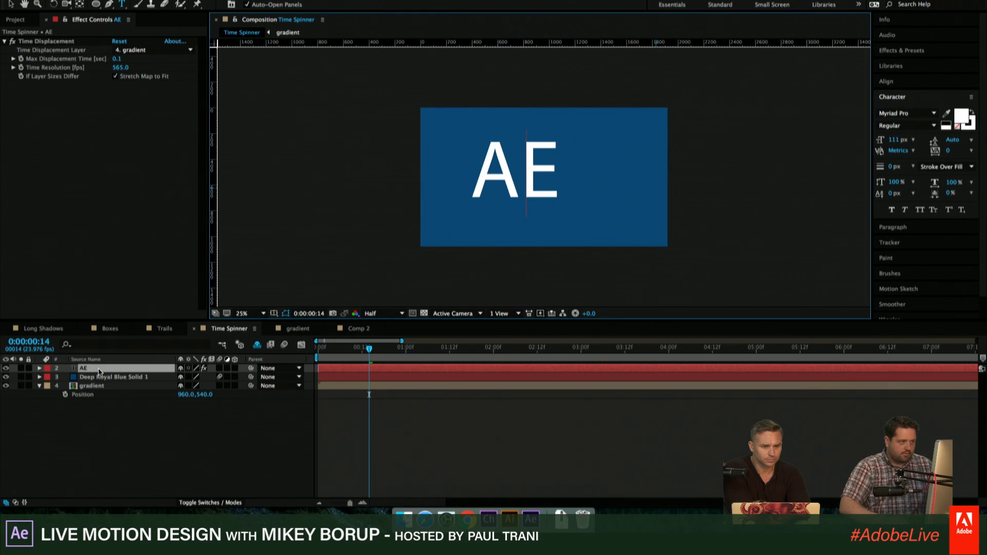
click(463, 430)
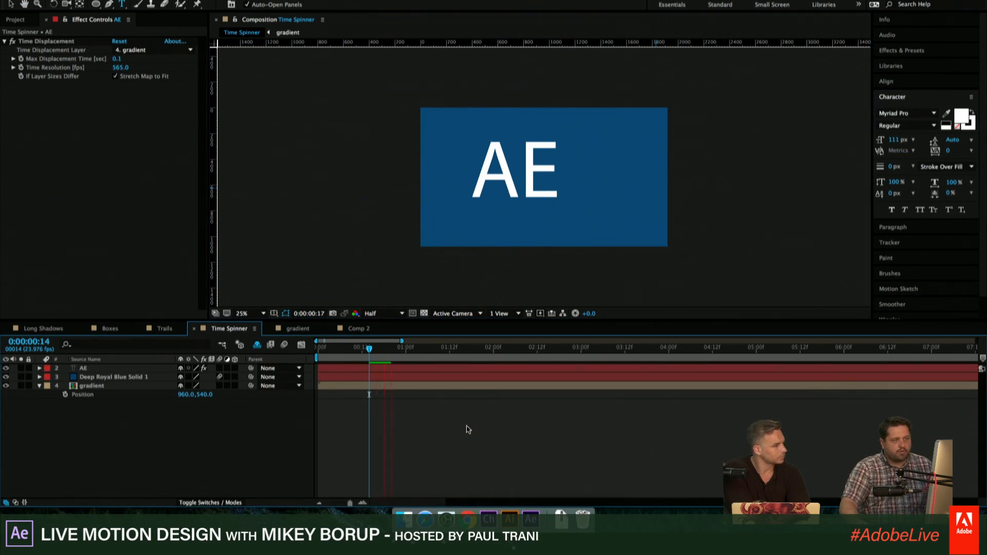
key(space)
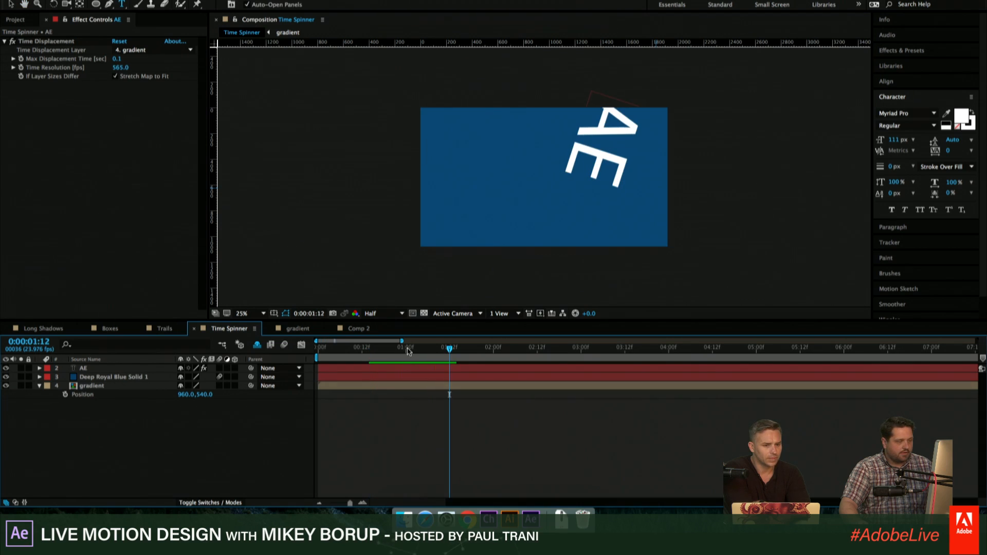
drag(408, 351, 427, 353)
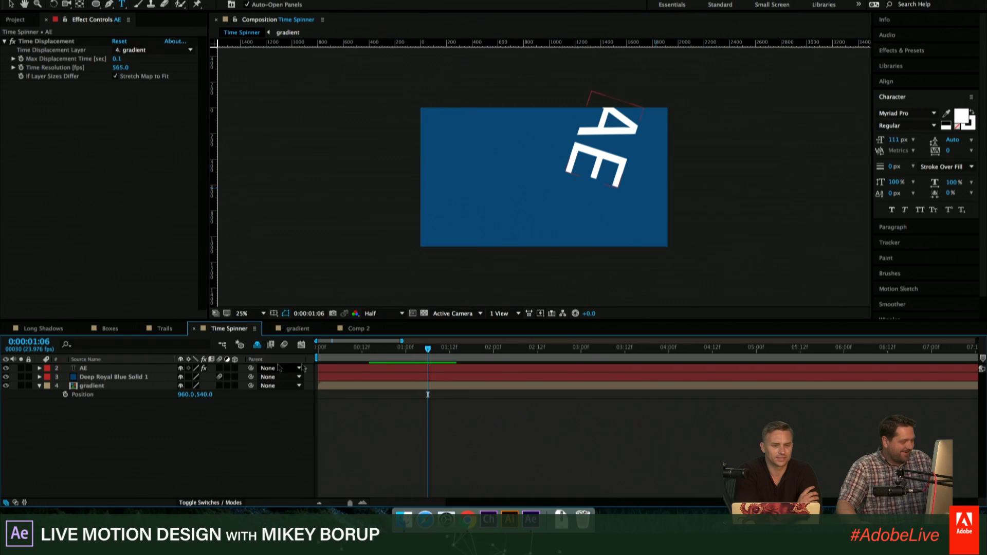
- Replace the wording of the AE text layer with ADOBE
click(86, 369)
double_click(87, 371)
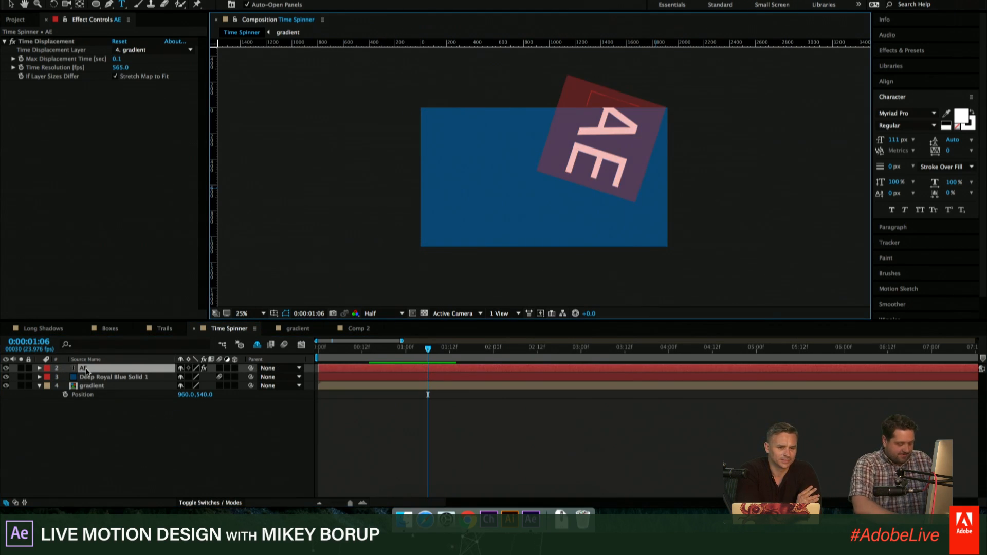
text(ADOBE)
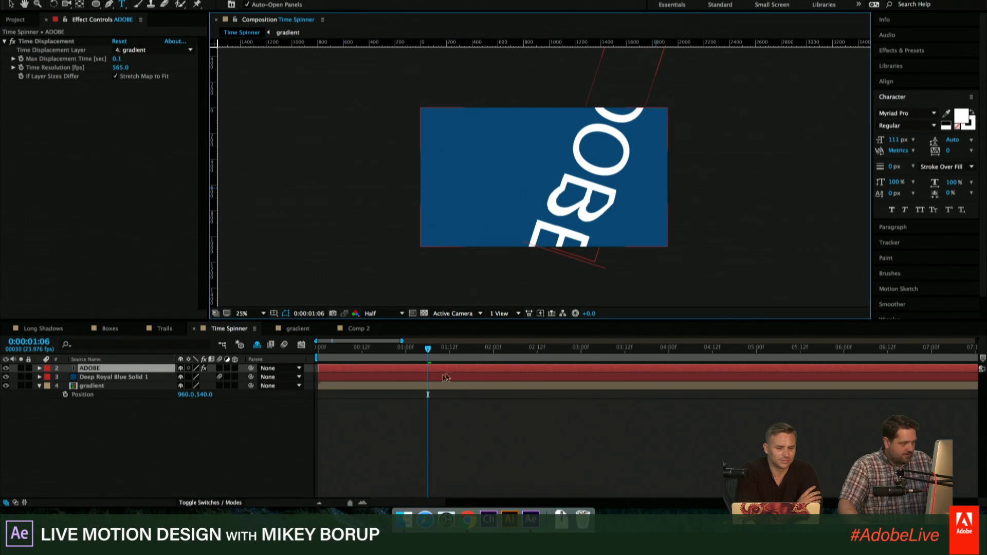
- Reduce the ADOBE text's font size to 46 px at 0:00:00:16 and preview the animation
click(376, 350)
click(370, 371)
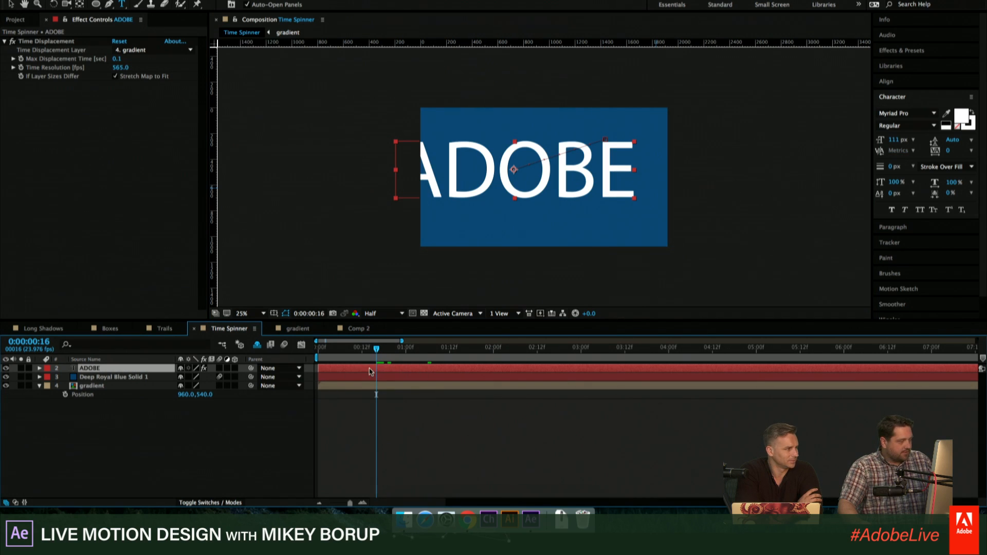
drag(895, 143, 865, 149)
click(423, 438)
key(space)
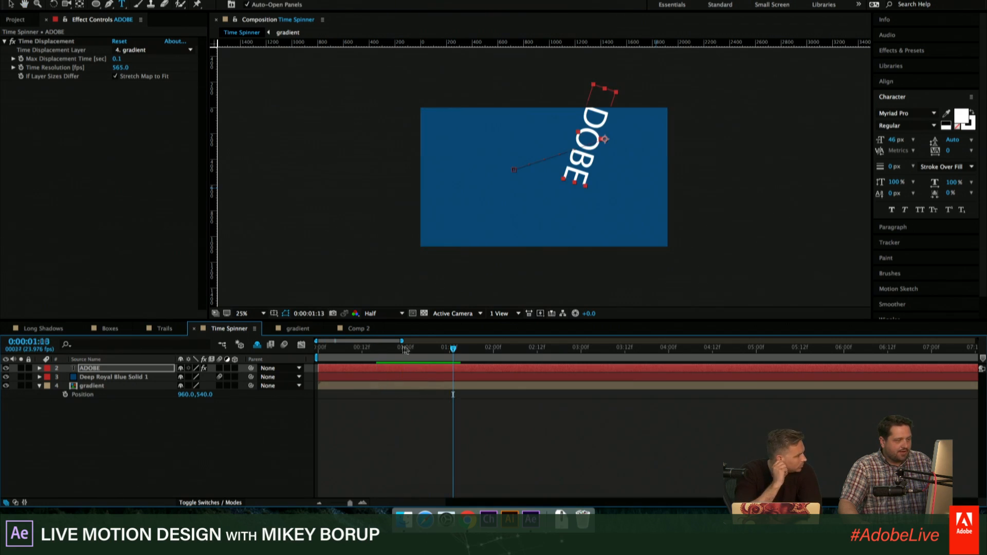
- Scrub to 0:00:00:20 and preview the smaller ADOBE text's spin with the composition fitted to the viewer
click(371, 350)
drag(371, 353, 391, 350)
click(455, 431)
click(249, 314)
click(247, 323)
key(space)
key(space)
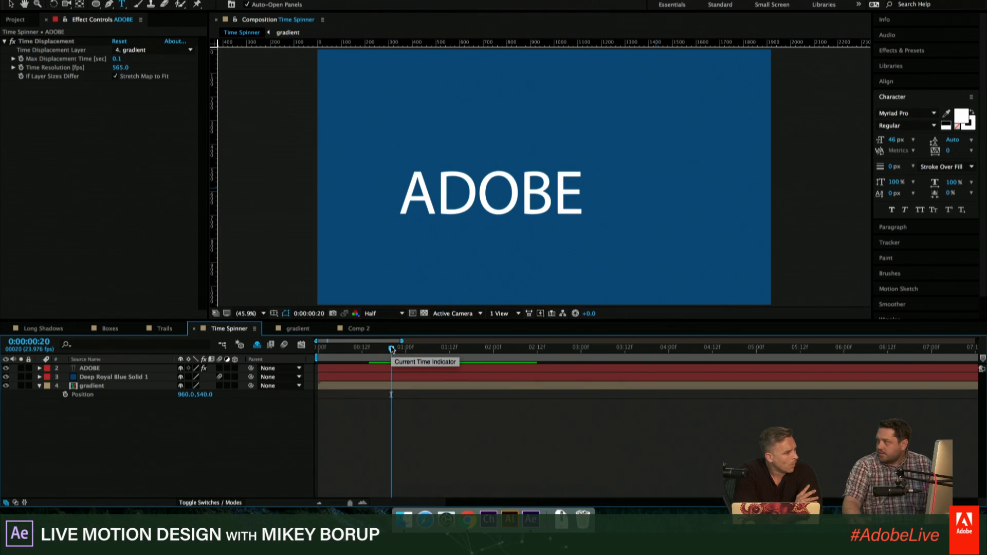
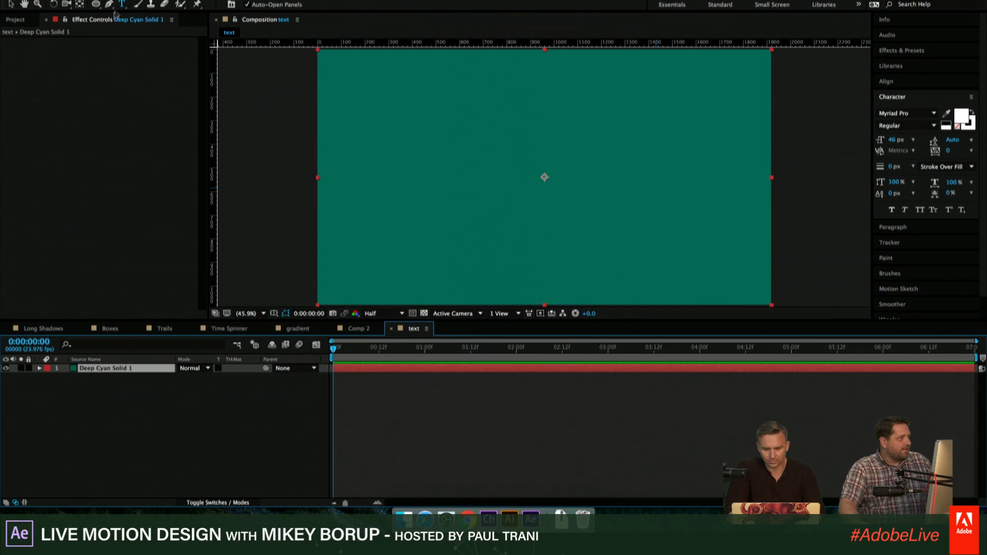
- Create a text layer reading TEXT ANIMATIONS over the teal solid in the text composition
click(408, 172)
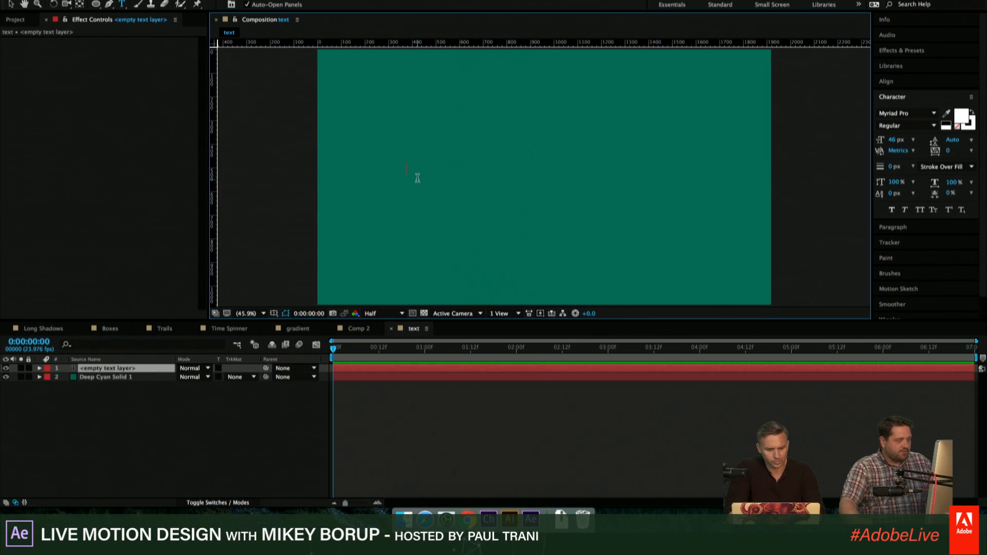
text(TEXT ANIMATIONs)
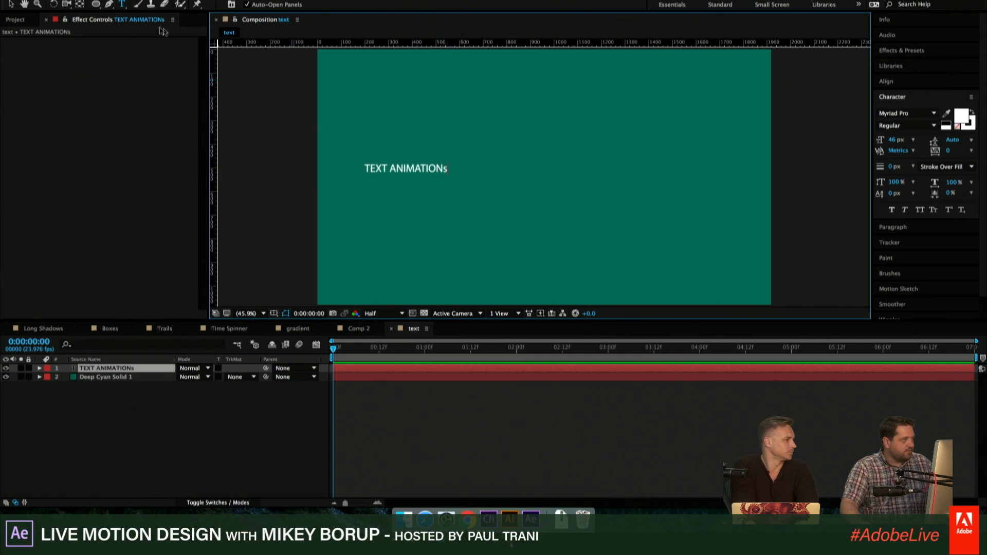
key(BackSpace)
text(S)
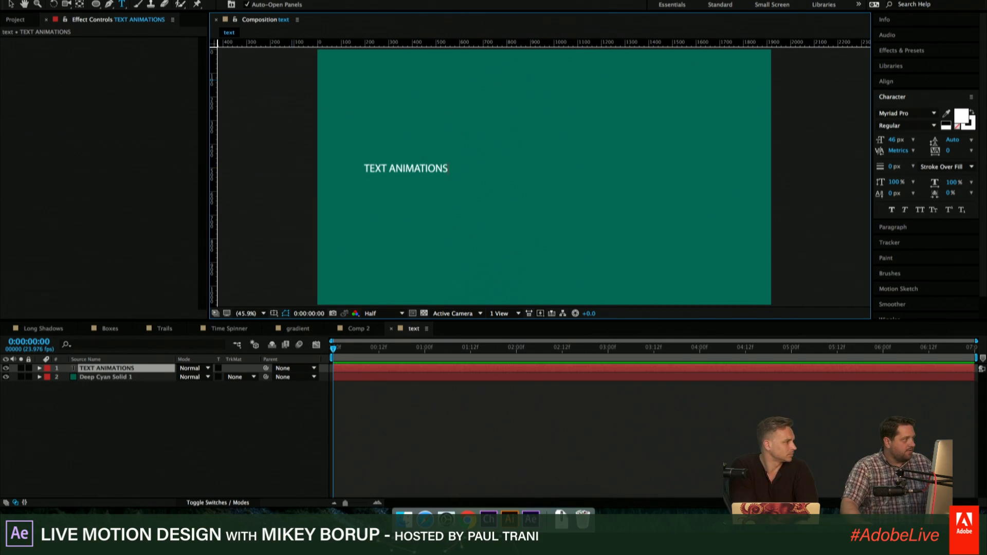
- Scale the TEXT ANIMATIONS layer up to about two-thirds of the frame width and center it horizontally and vertically in the composition
click(10, 4)
drag(449, 170, 556, 155)
click(886, 82)
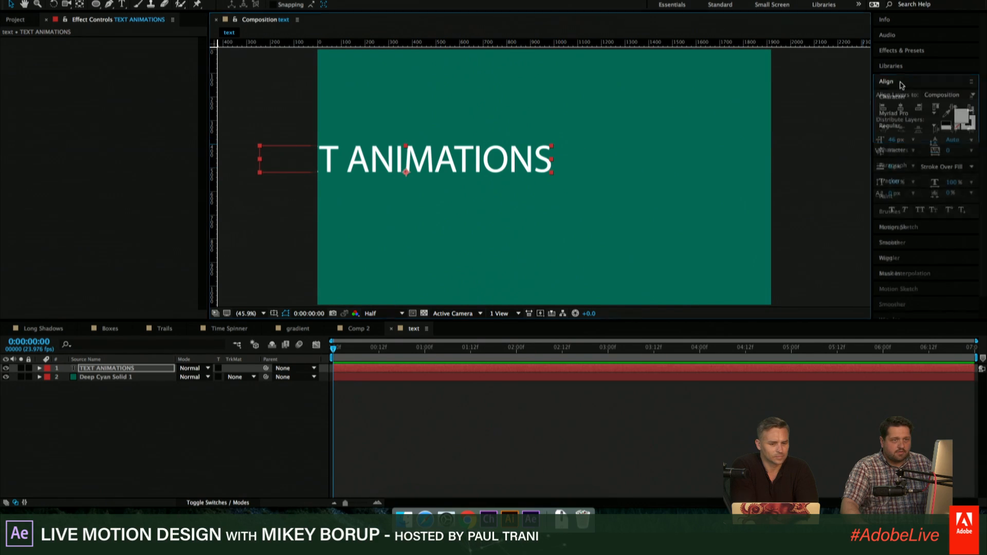
click(900, 107)
click(954, 107)
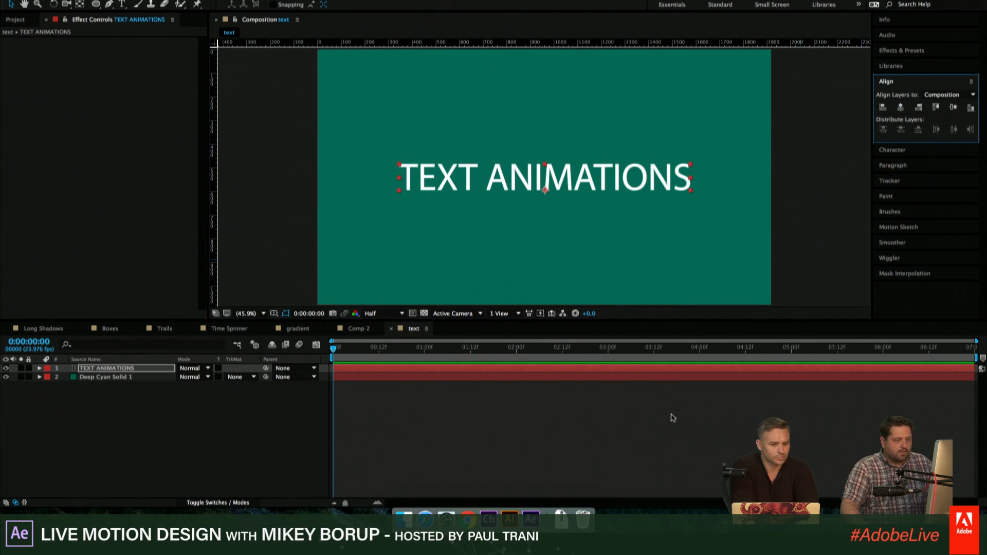
click(656, 422)
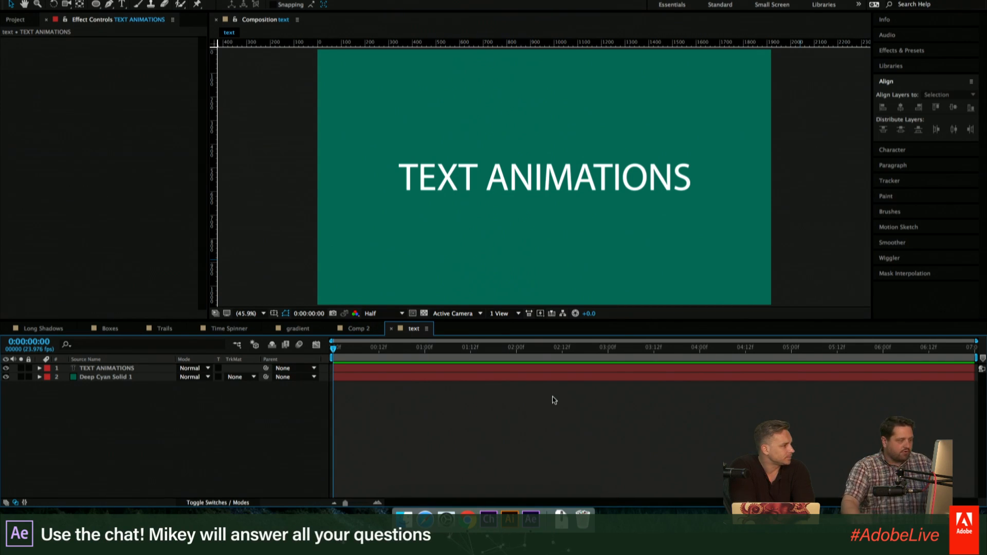
- Enable per-character 3D for the TEXT ANIMATIONS layer
click(40, 369)
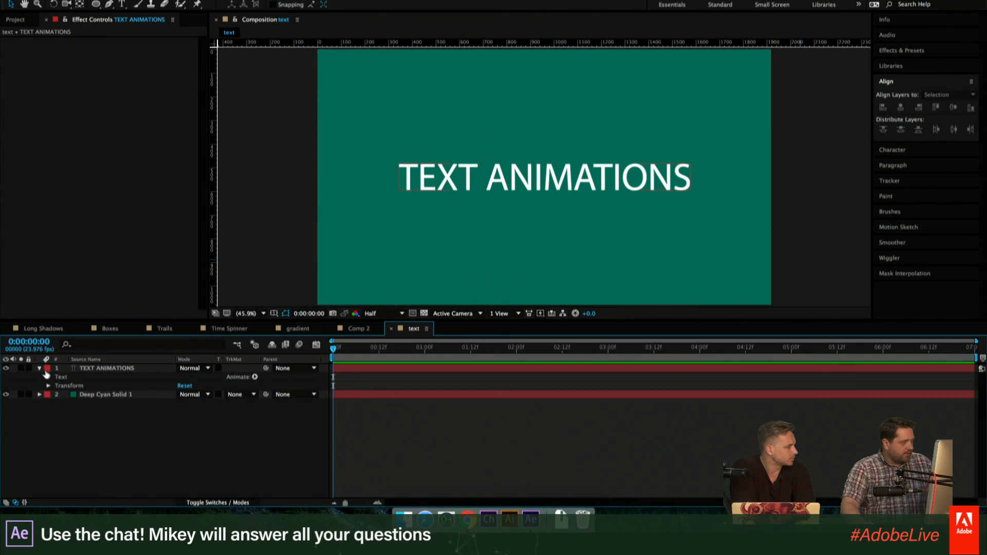
click(255, 377)
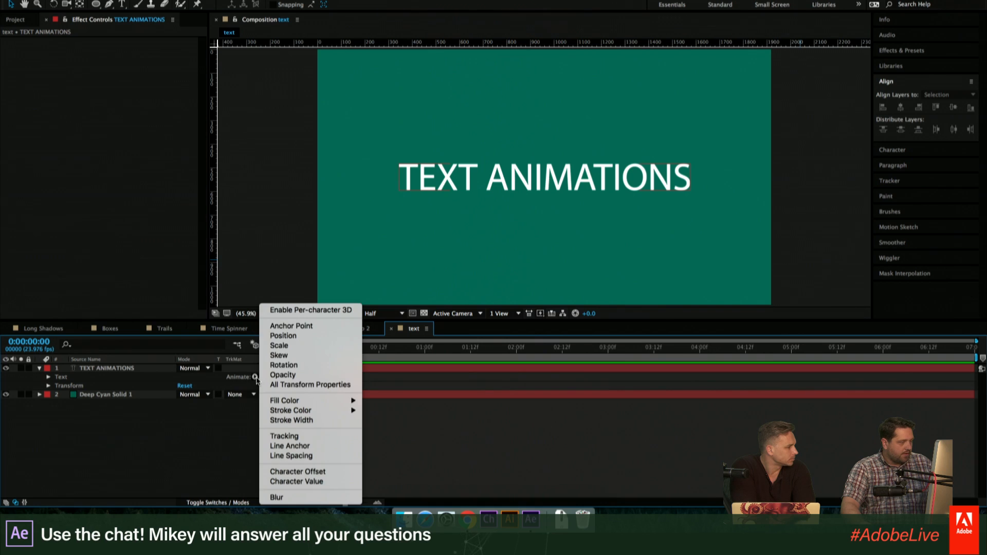
click(296, 310)
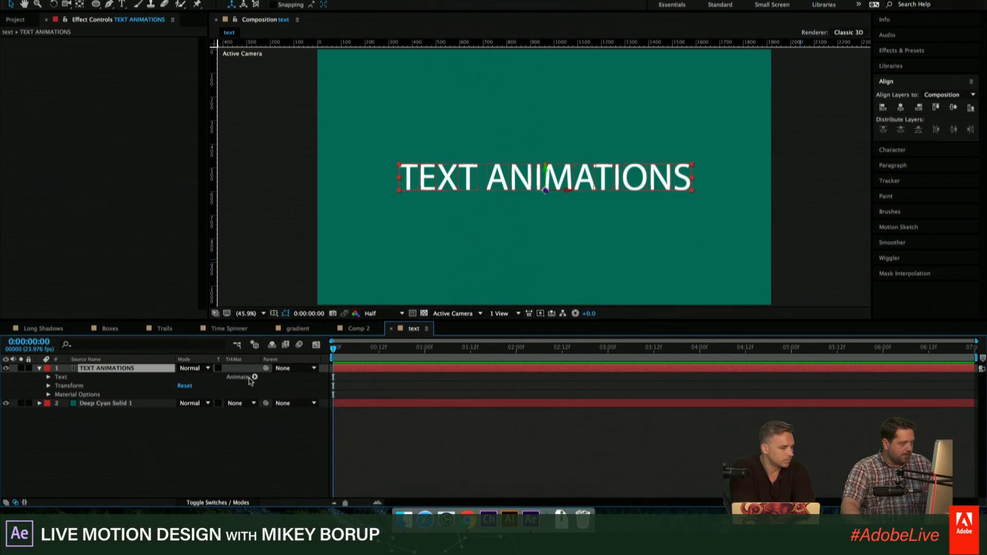
- Add a text animator with all transform properties to the TEXT ANIMATIONS layer and enlarge the timeline area to show them
click(254, 377)
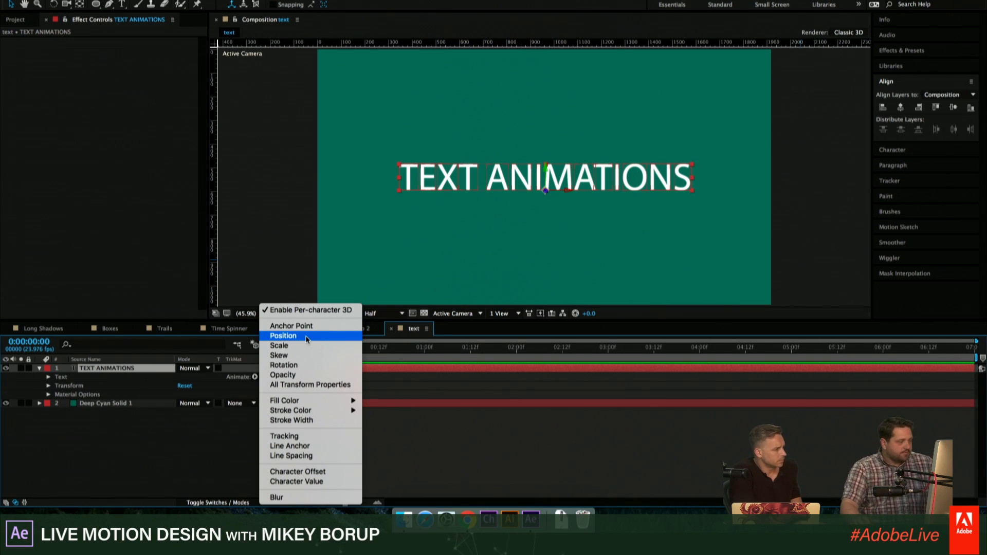
click(310, 385)
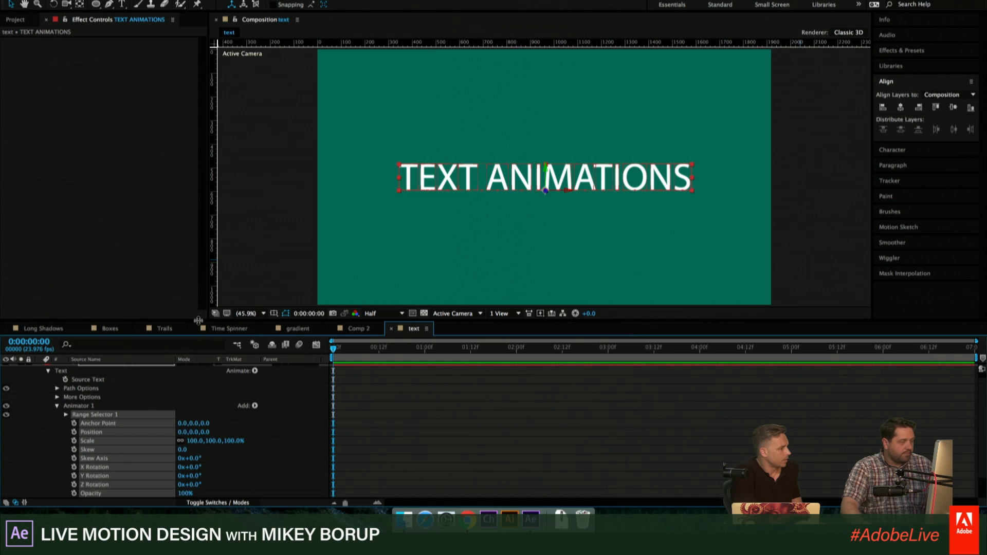
drag(197, 321, 201, 261)
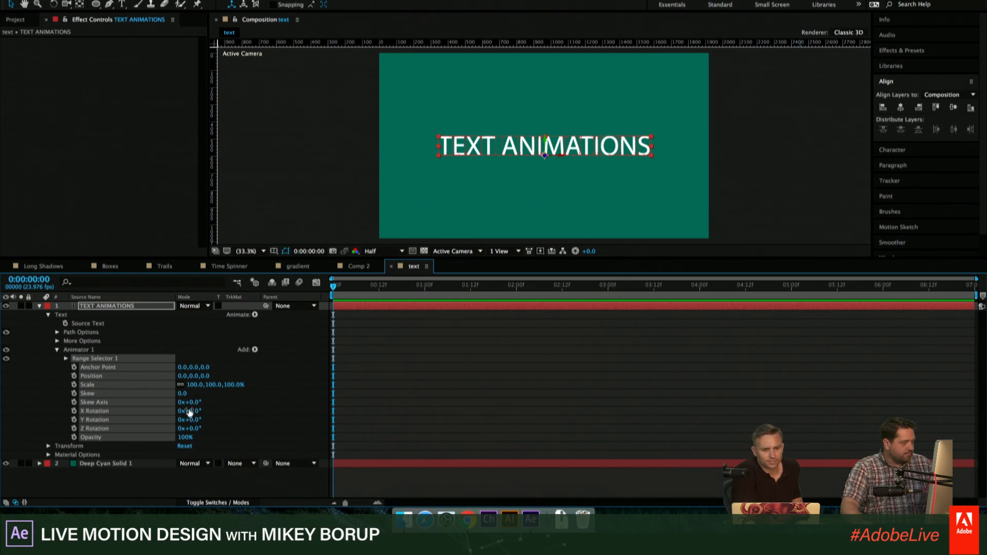
- Set Animator 1's scale to 236% and scrub the End value of Range Selector 1
drag(195, 385, 258, 381)
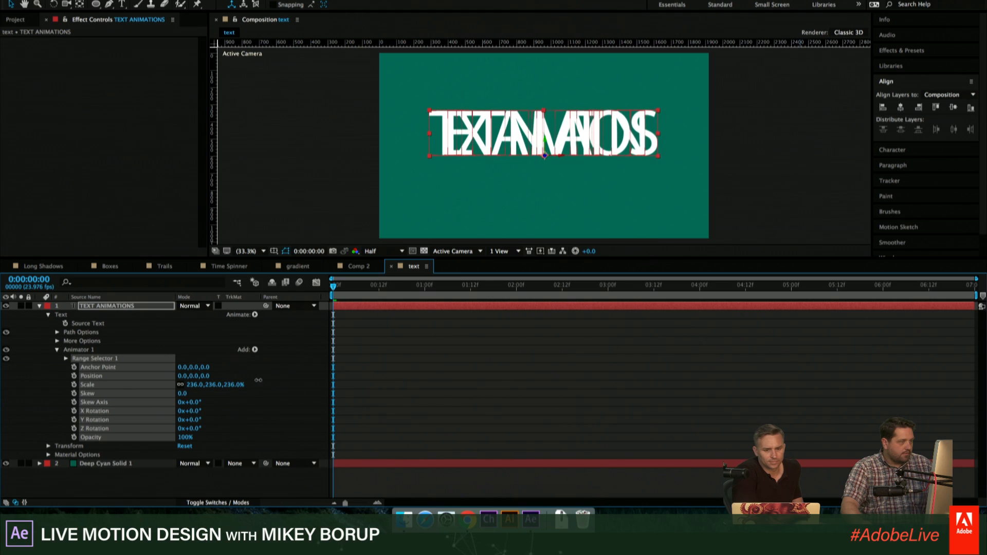
click(66, 359)
drag(182, 376, 213, 383)
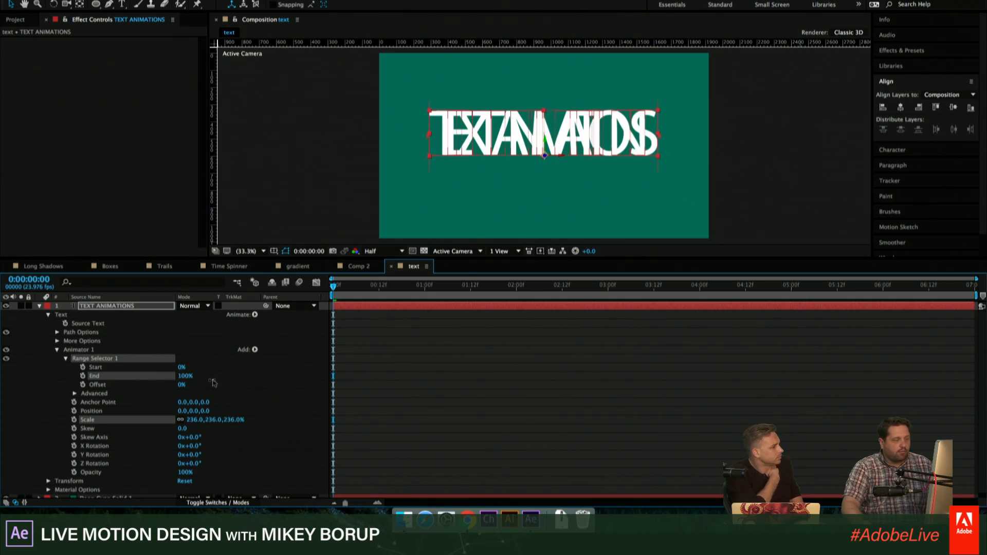
- Try the Ramp Up shape in Range Selector 1's advanced options and settle on Ramp Down
click(75, 393)
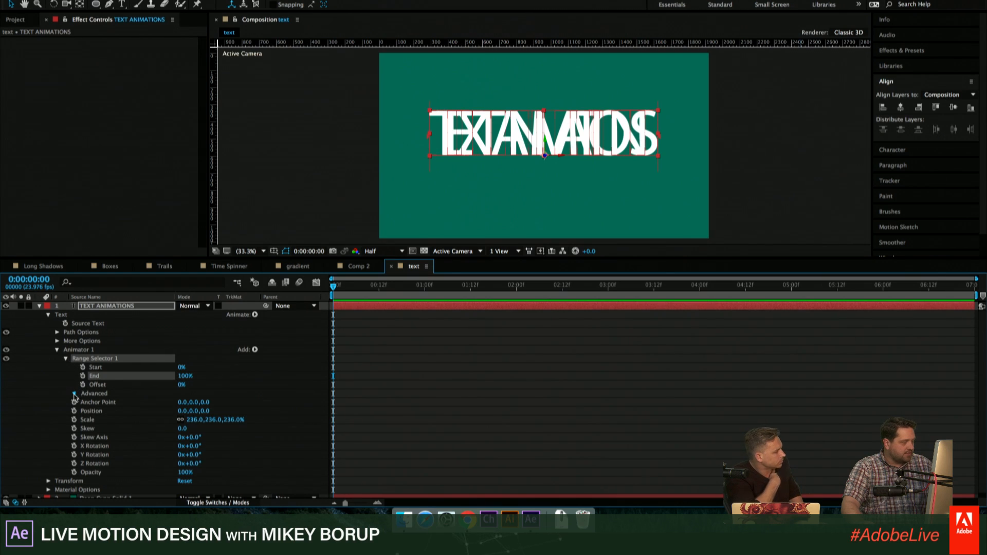
click(198, 437)
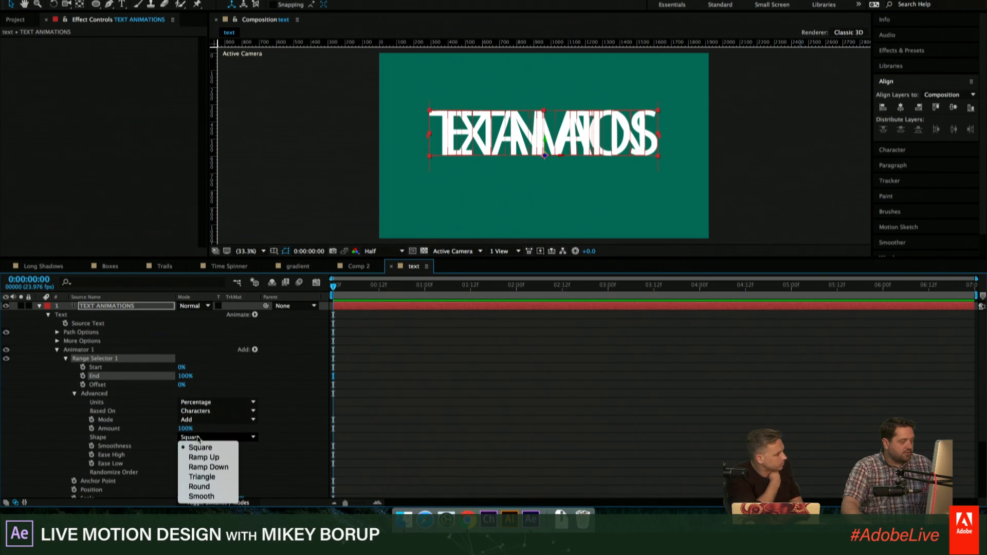
click(206, 457)
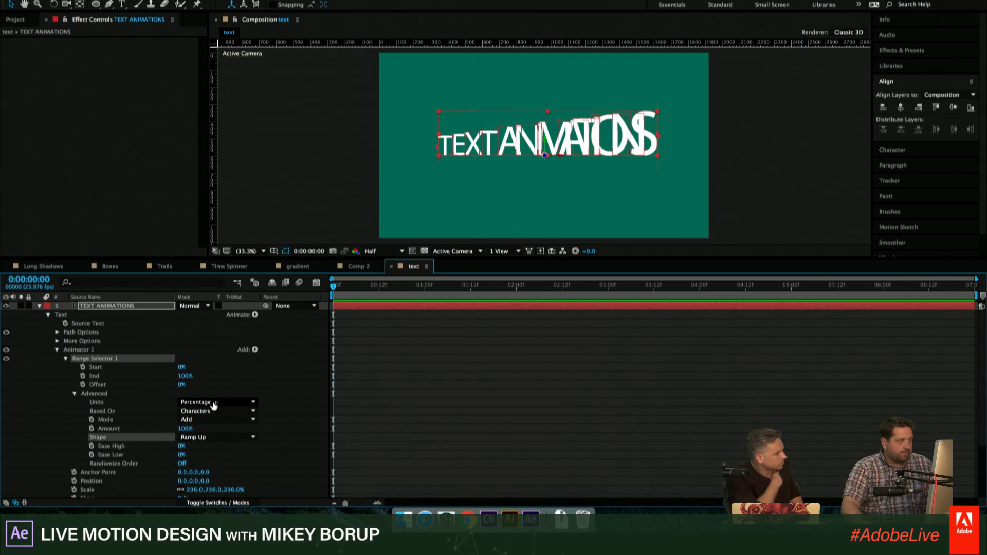
click(216, 438)
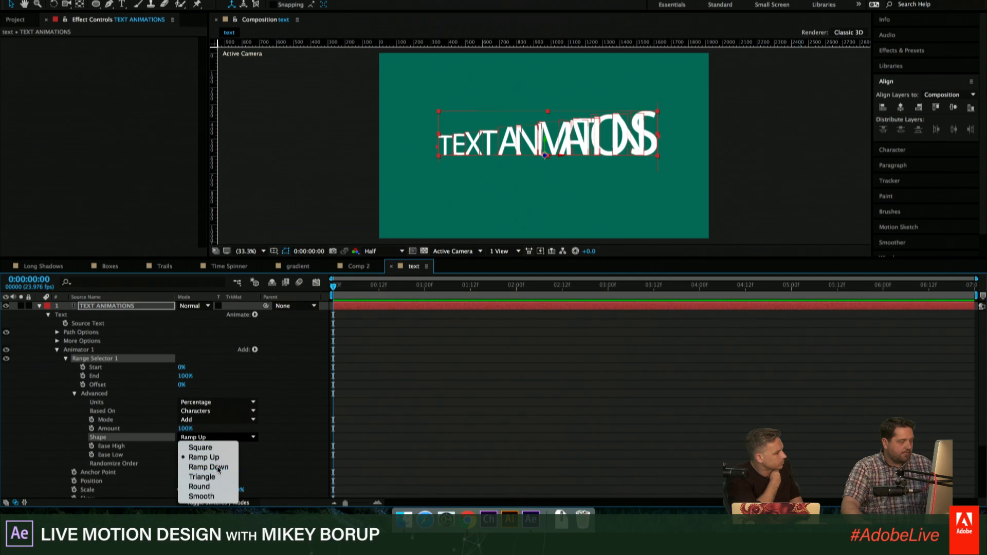
click(221, 466)
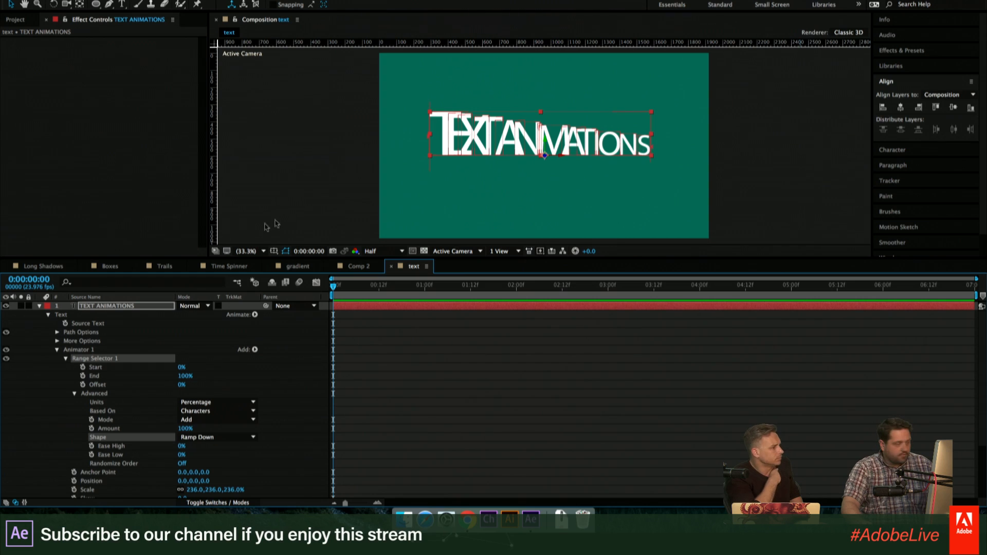
- Scrub Range Selector 1's End and Offset, leaving Offset at 8%, and set End to 25%
drag(186, 376, 259, 379)
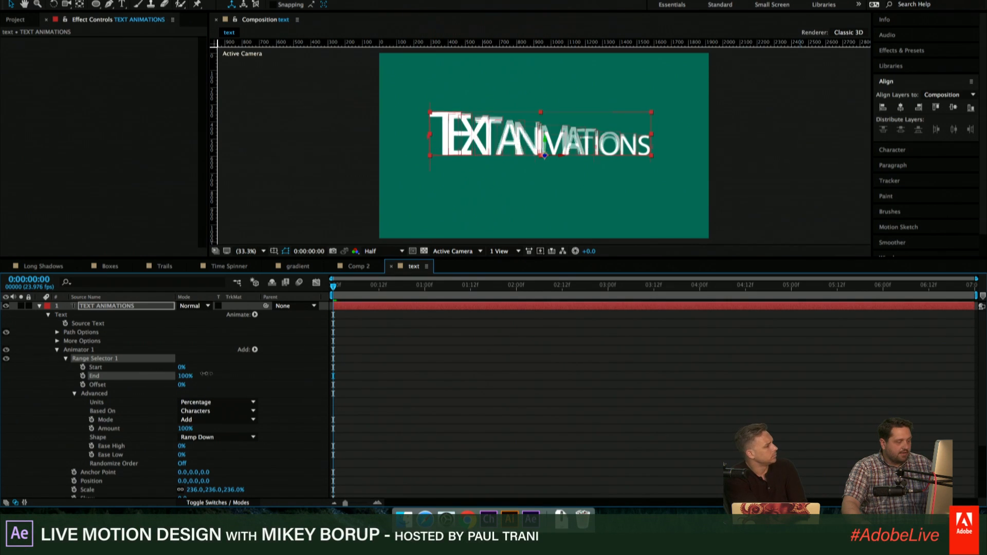
drag(182, 385, 207, 385)
click(189, 376)
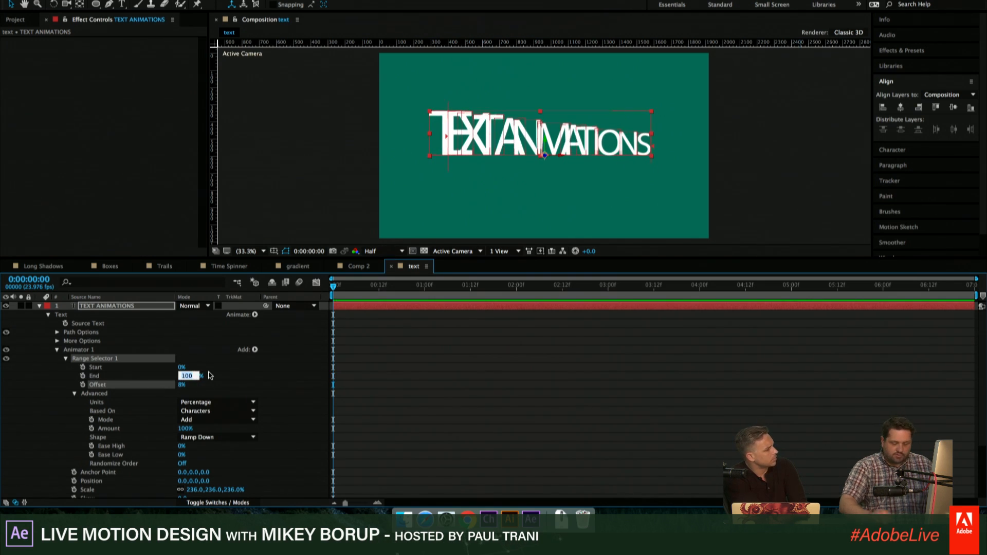
text(25)
key(Return)
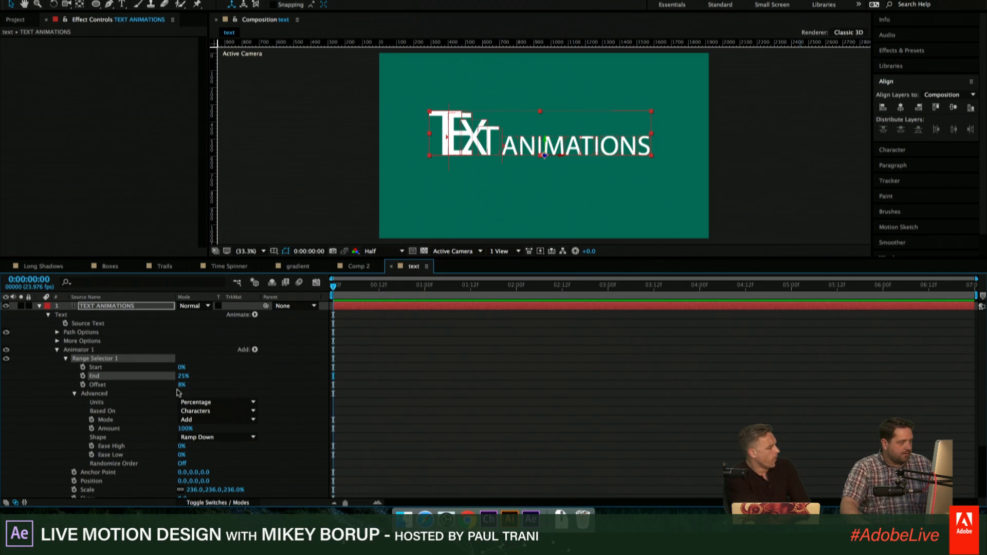
- Test the selector falloff with Offset at 46%, and with End at 0% and Offset at 81%
drag(181, 385, 205, 390)
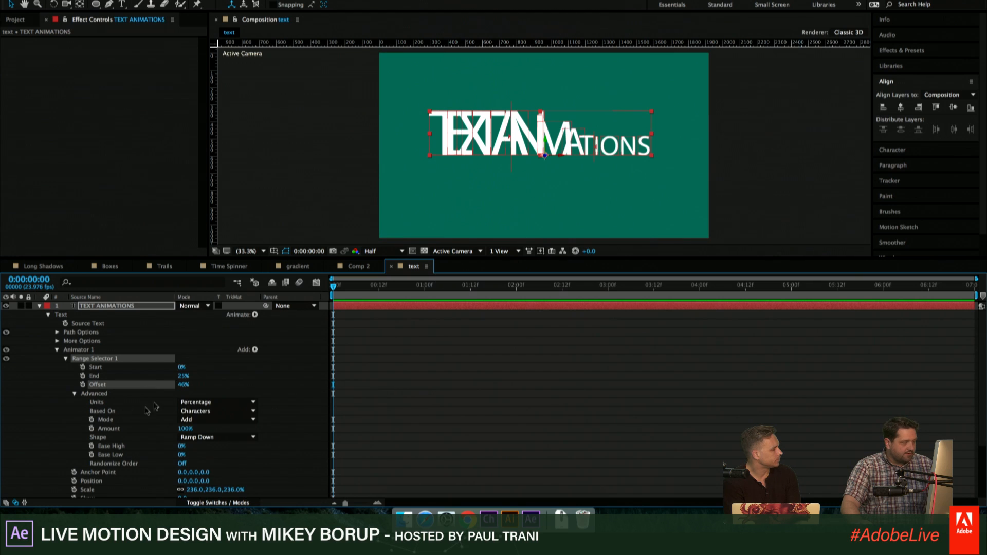
drag(180, 376, 104, 385)
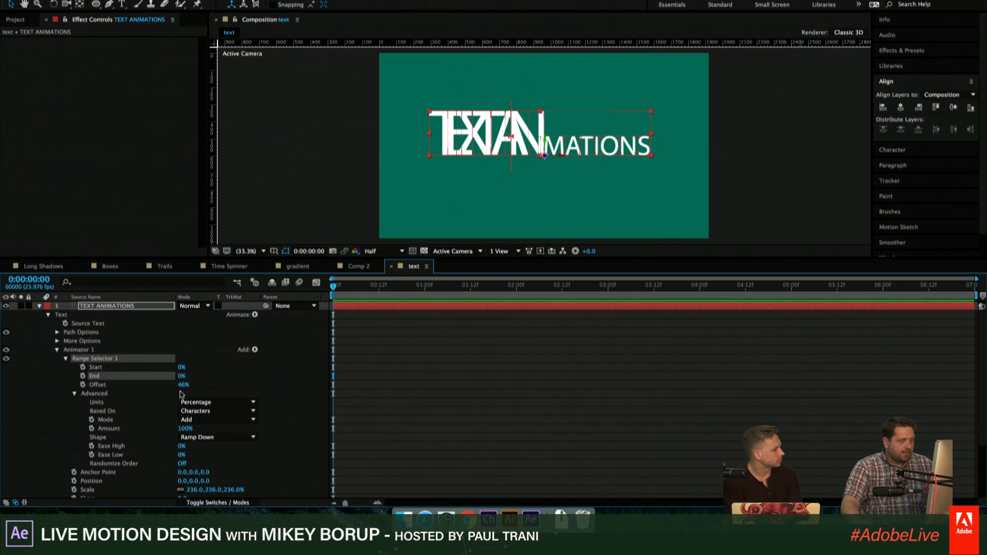
drag(183, 385, 211, 394)
- Reset Range Selector 1's End to 100% and, after scrubbing its Offset, reset that to 0%
click(182, 376)
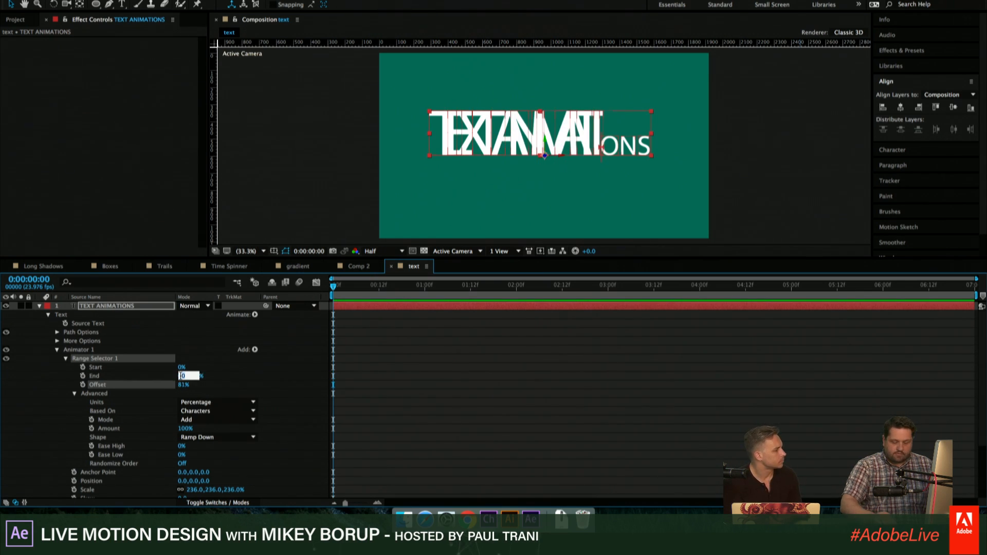
text(100)
key(Return)
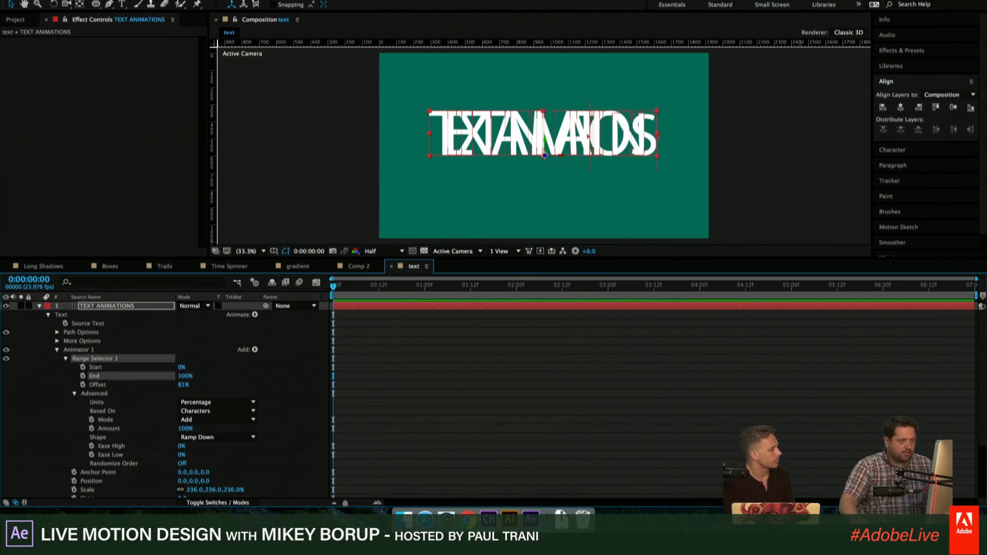
mouse_move(184, 385)
mouse_down()
mouse_move(68, 382)
mouse_move(176, 392)
mouse_up()
click(183, 384)
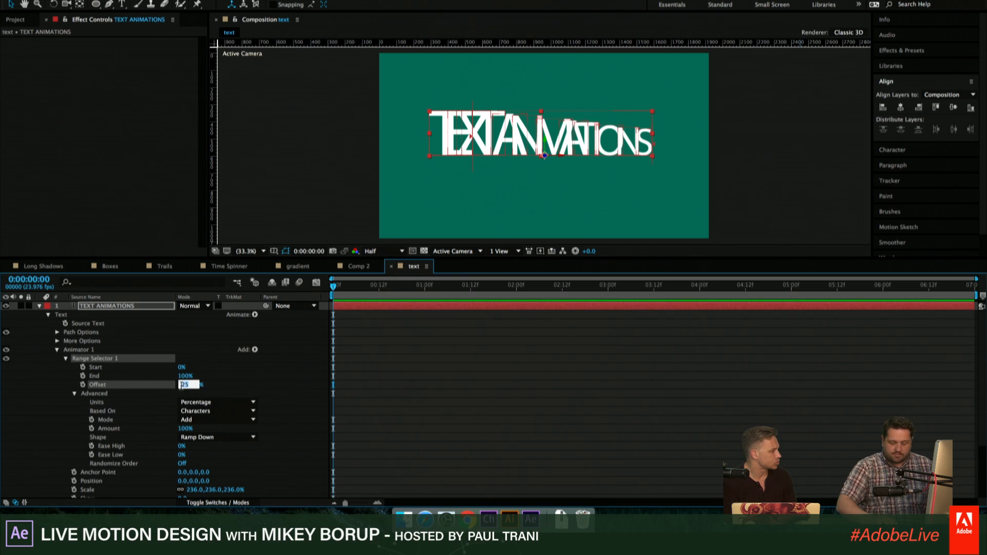
text(0)
key(Return)
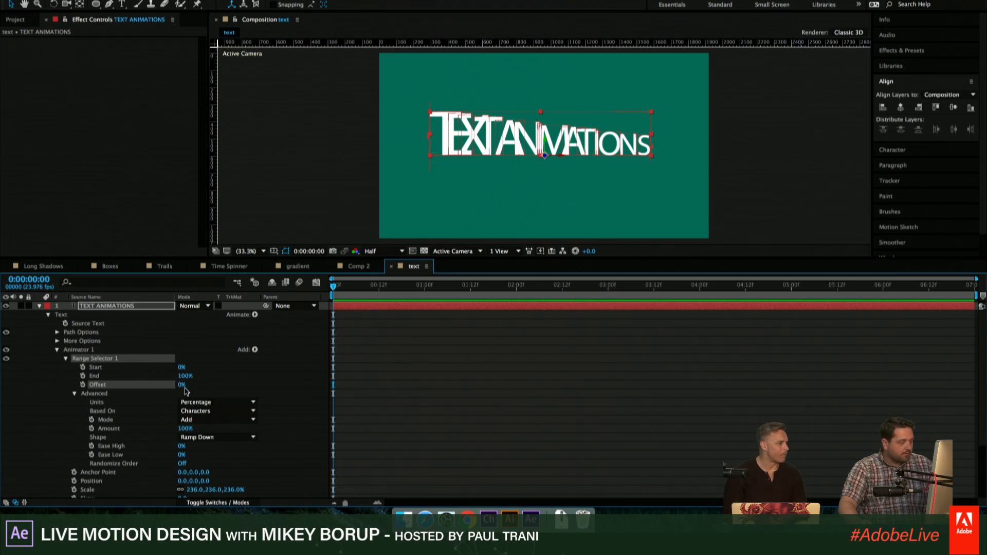
- Set Range Selector 1's End to 25% and scrub its Offset to 32%
click(184, 377)
text(25)
key(Return)
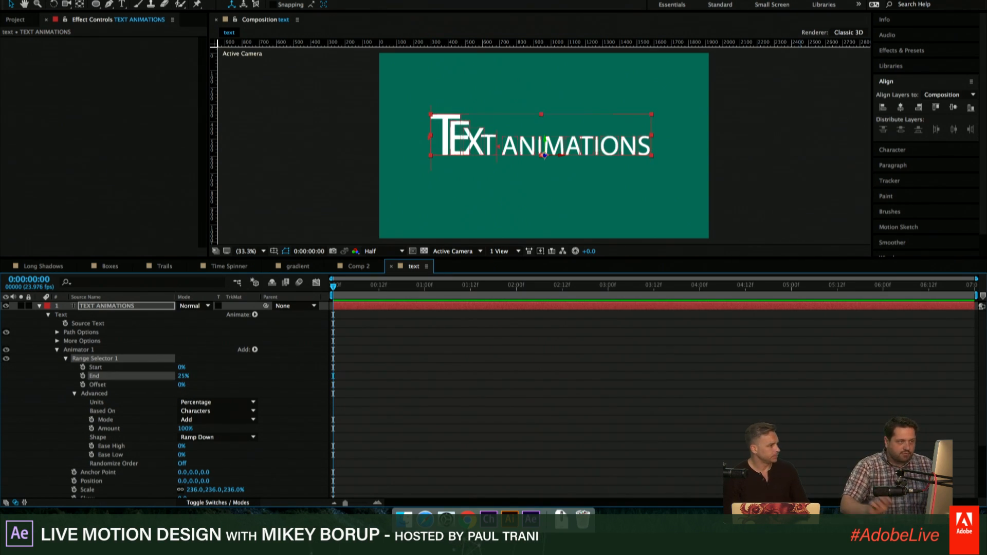
drag(180, 387, 286, 381)
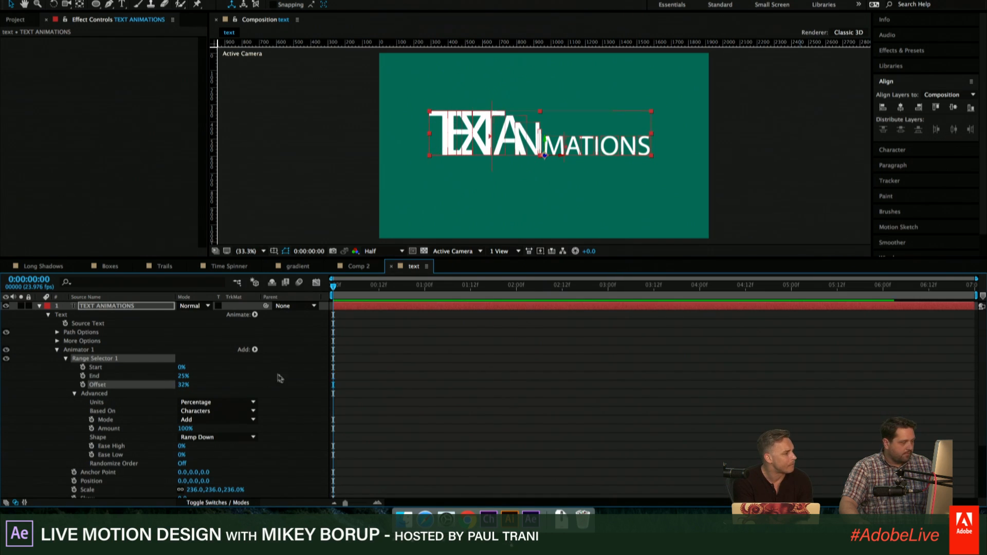
- Reset Animator 1's scale to 100%, collapse its properties and select the animator
scroll(286, 382, down, 1)
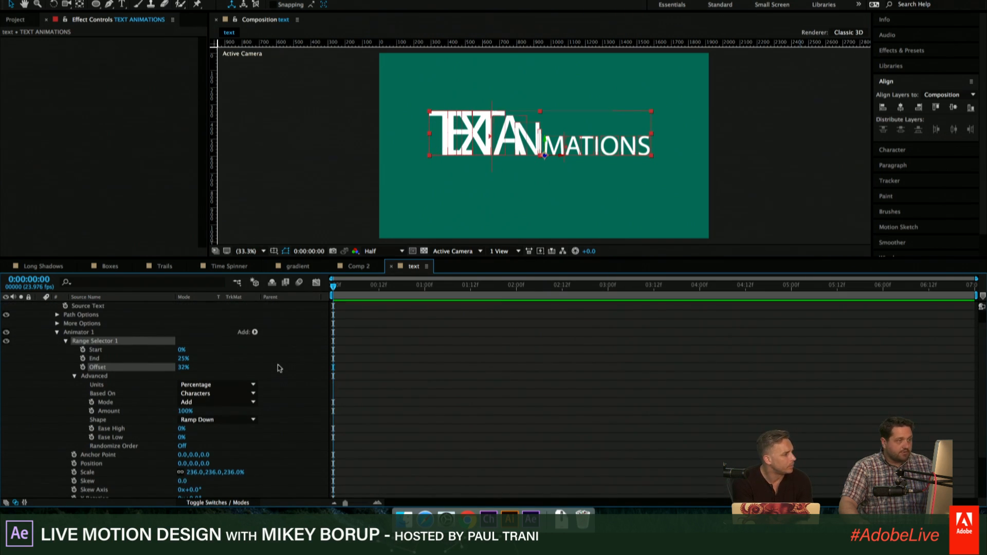
scroll(279, 368, down, 2)
scroll(270, 366, down, 2)
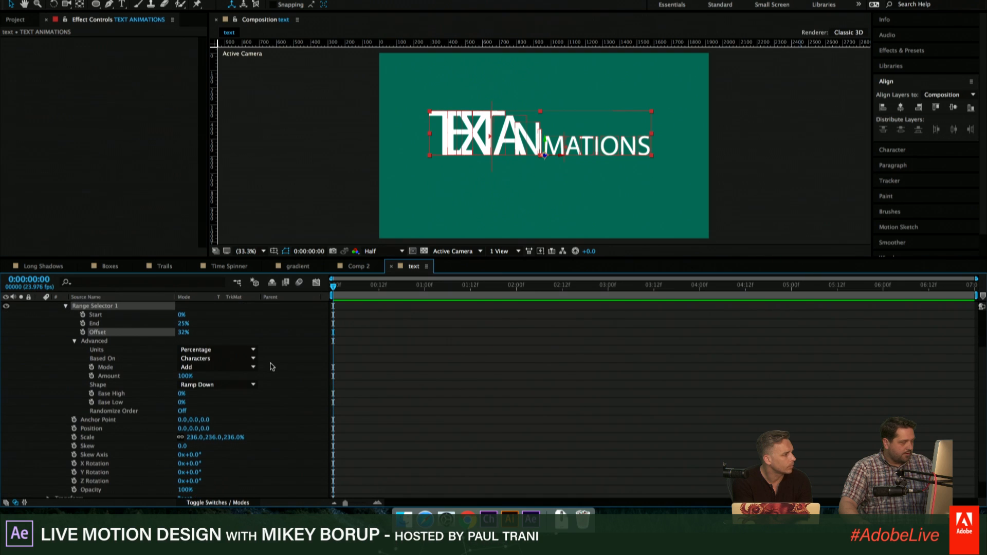
click(194, 438)
text(100)
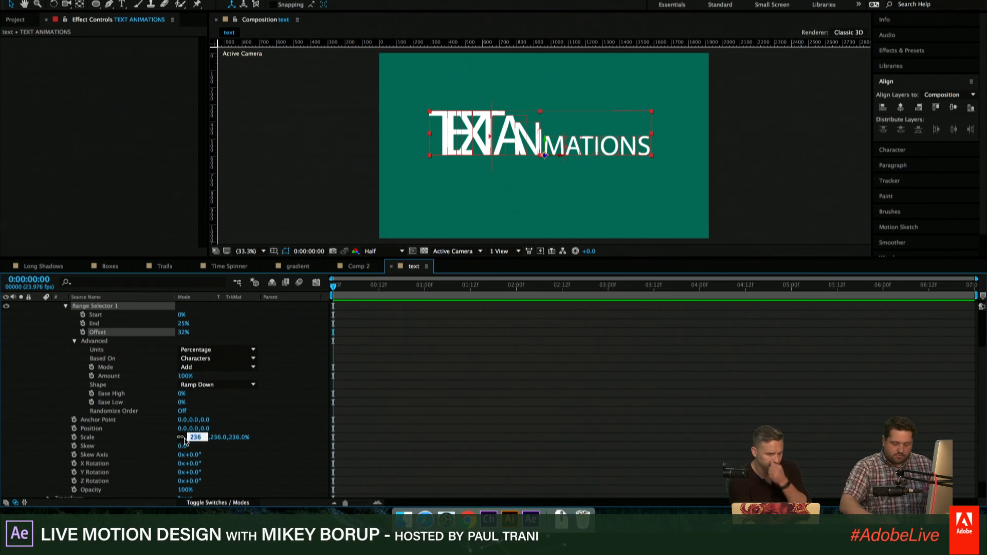
key(Return)
scroll(207, 441, up, 3)
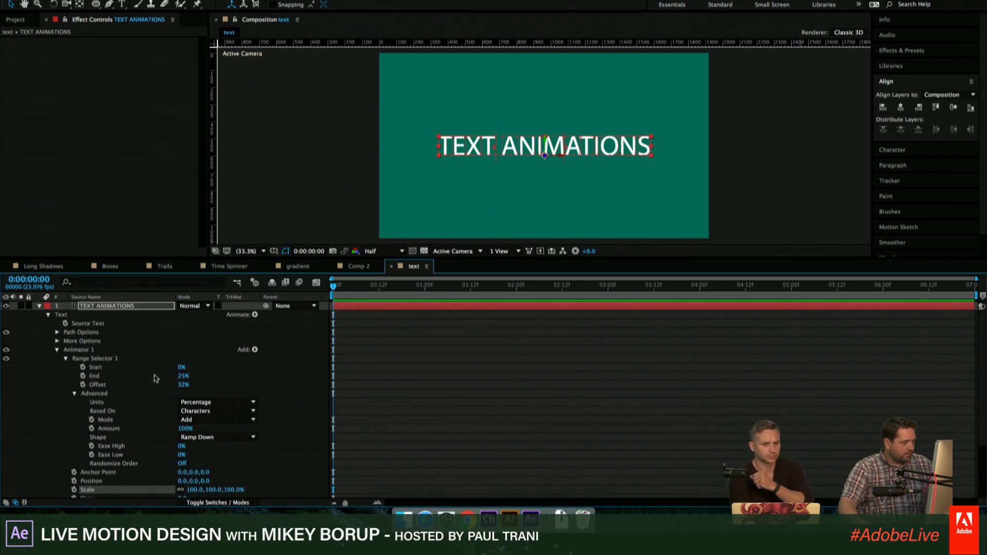
click(58, 349)
click(82, 351)
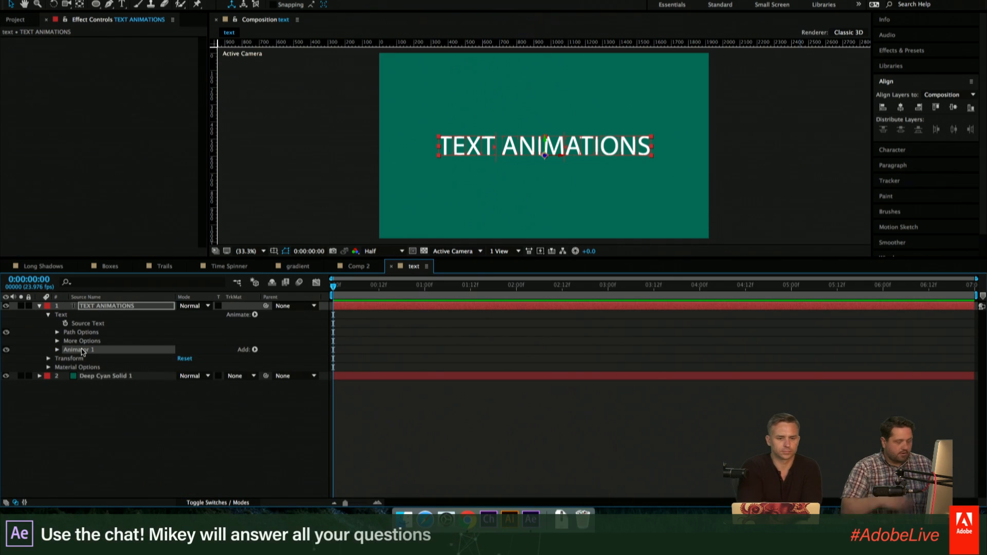
- Rename Animator 1 on the TEXT ANIMATIONS layer as Start
key(Return)
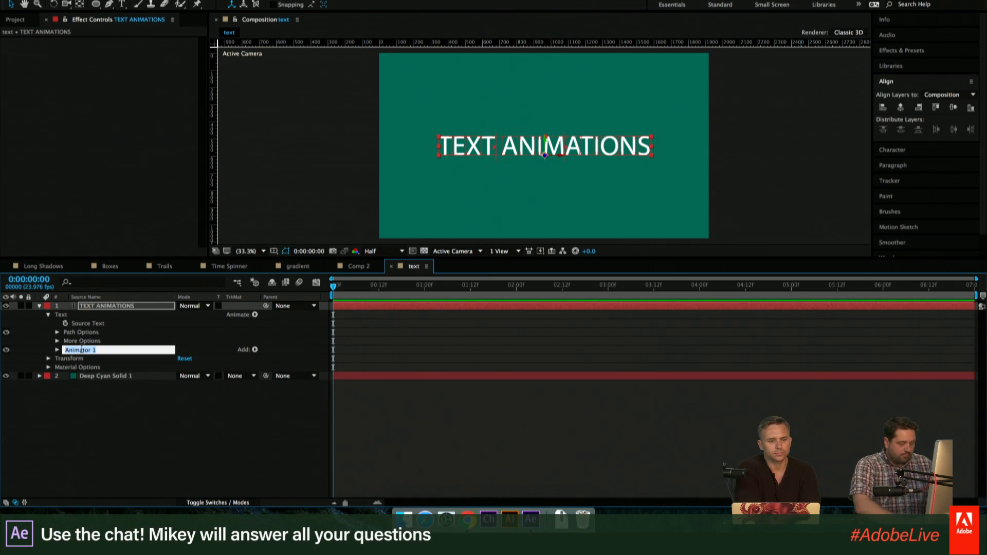
text(Start)
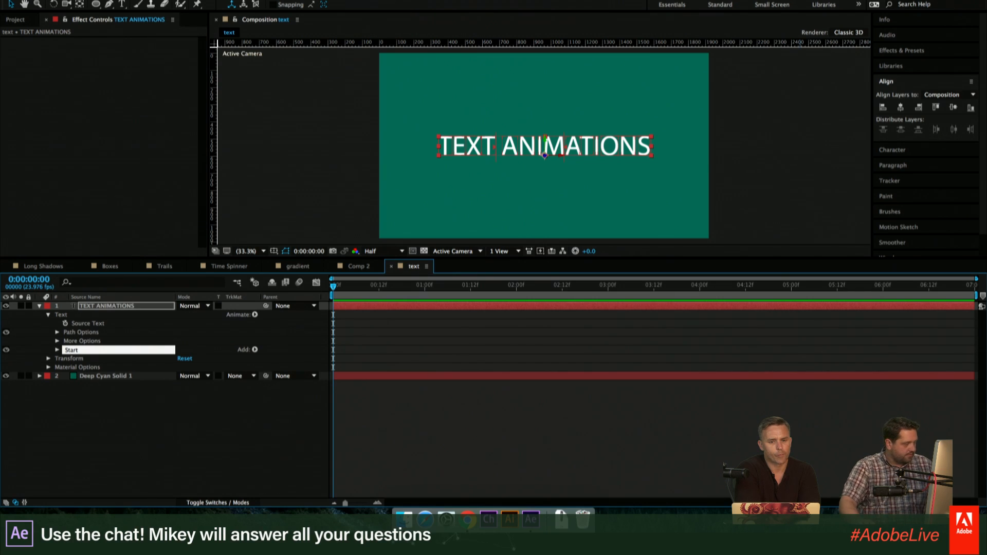
key(Return)
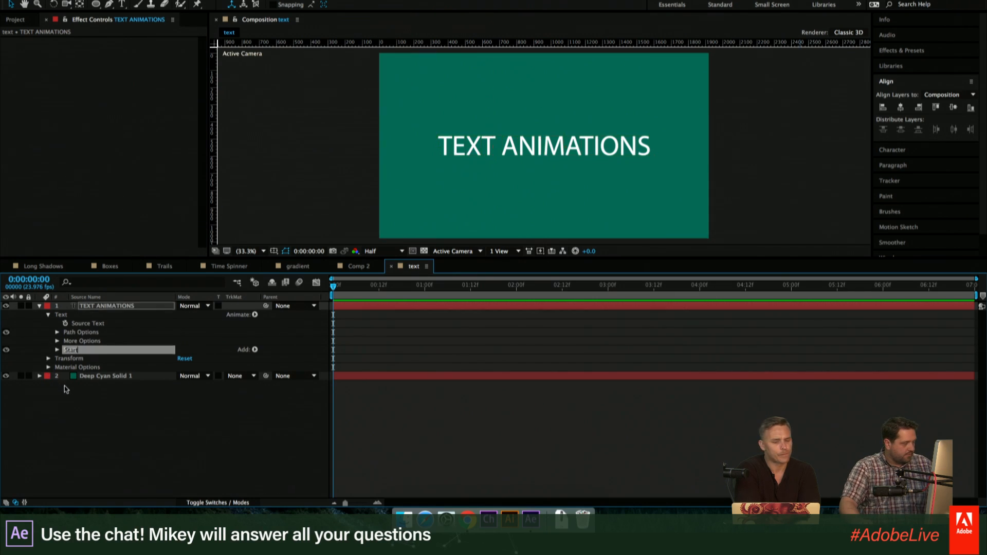
- Duplicate the Start animator and rename the copy Overshoot
key(ctrl+d)
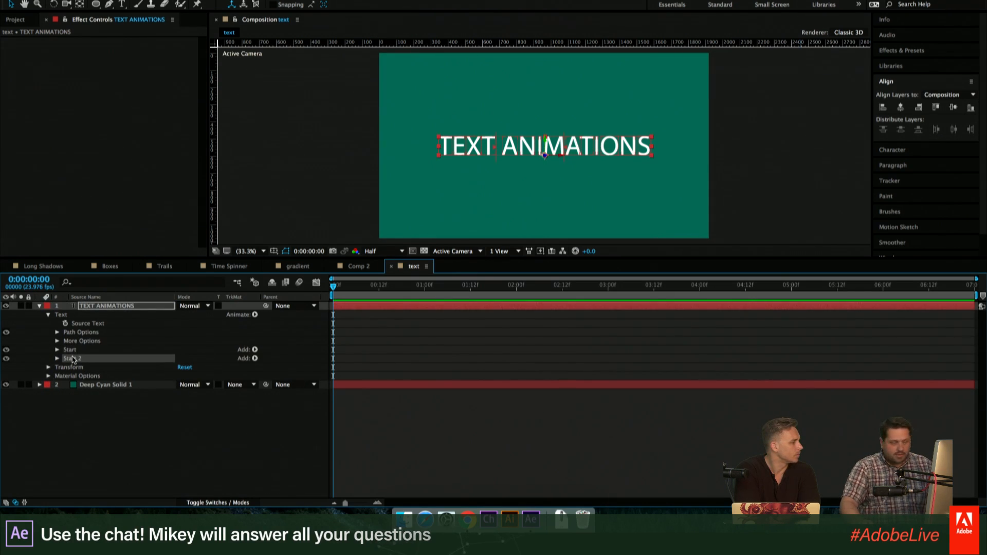
key(Return)
text(Overshoot)
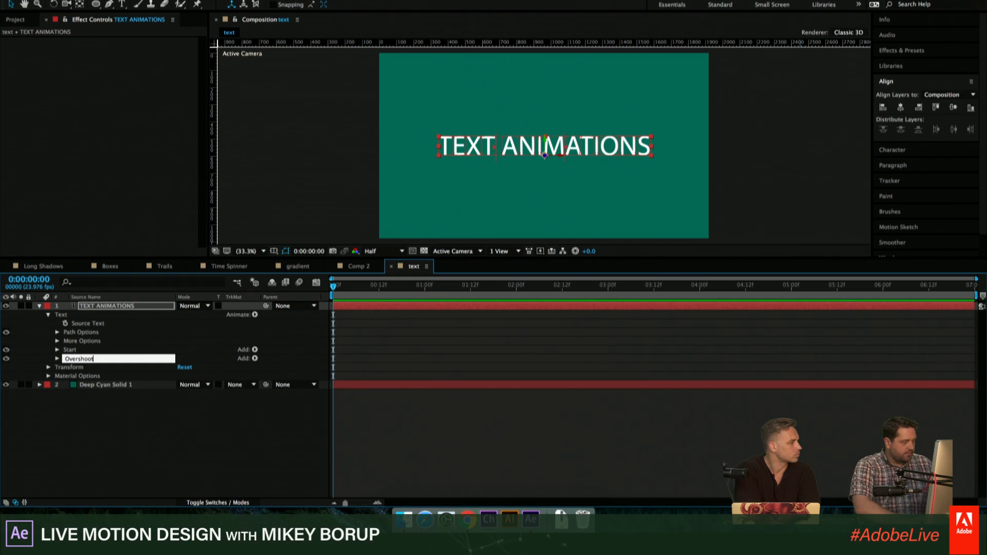
key(Return)
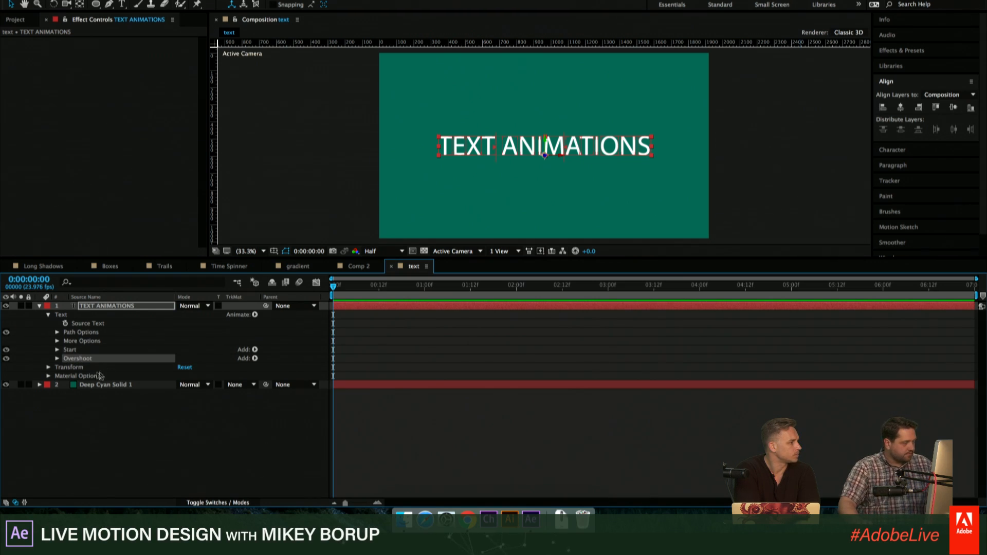
- Expand the Start and Overshoot animators with their Range Selector 1 properties, keeping Start's Advanced settings collapsed
click(57, 358)
click(74, 351)
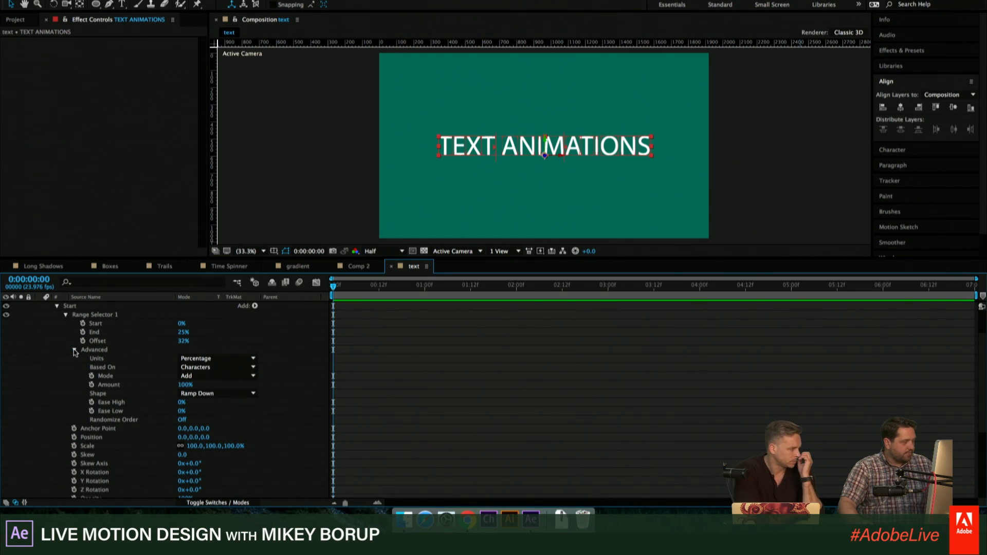
click(74, 350)
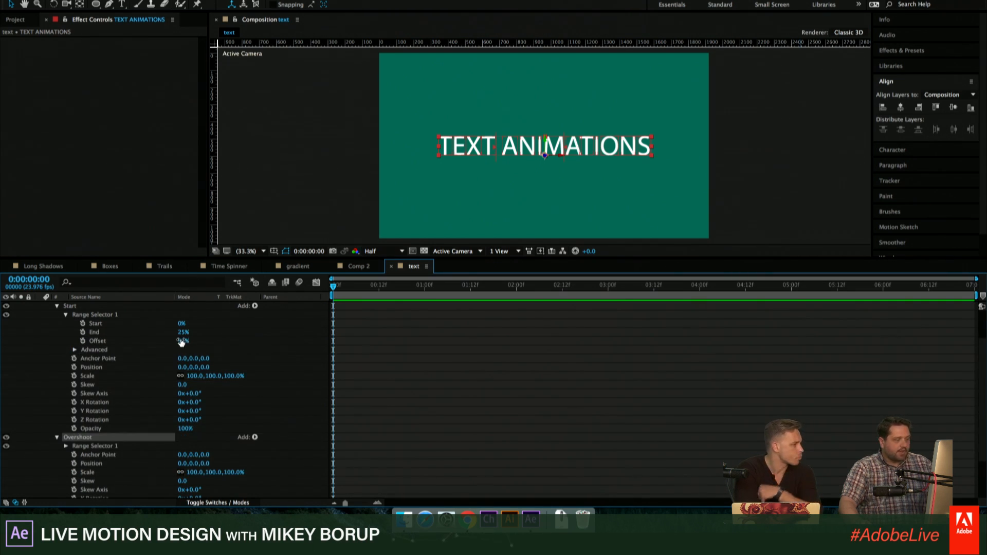
drag(179, 343, 141, 396)
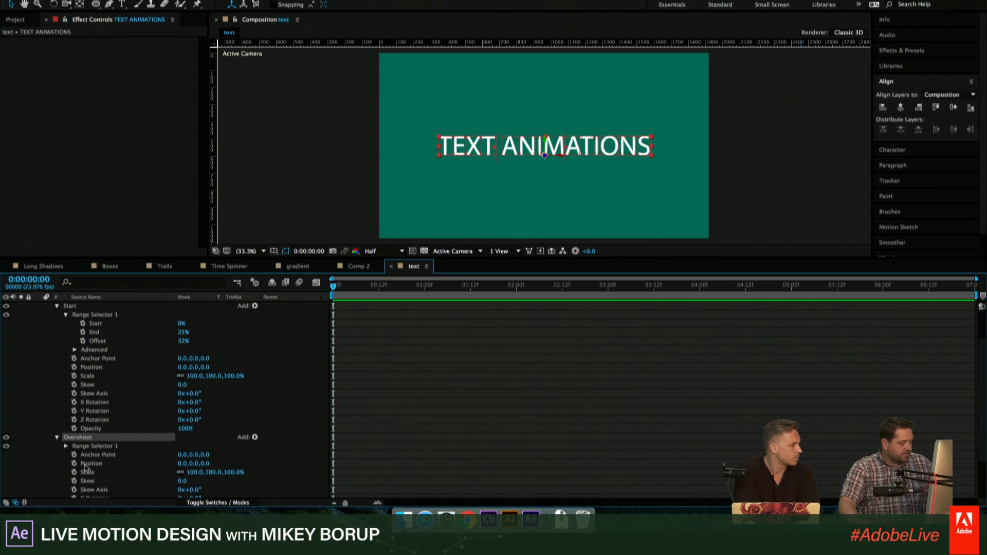
scroll(80, 462, down, 3)
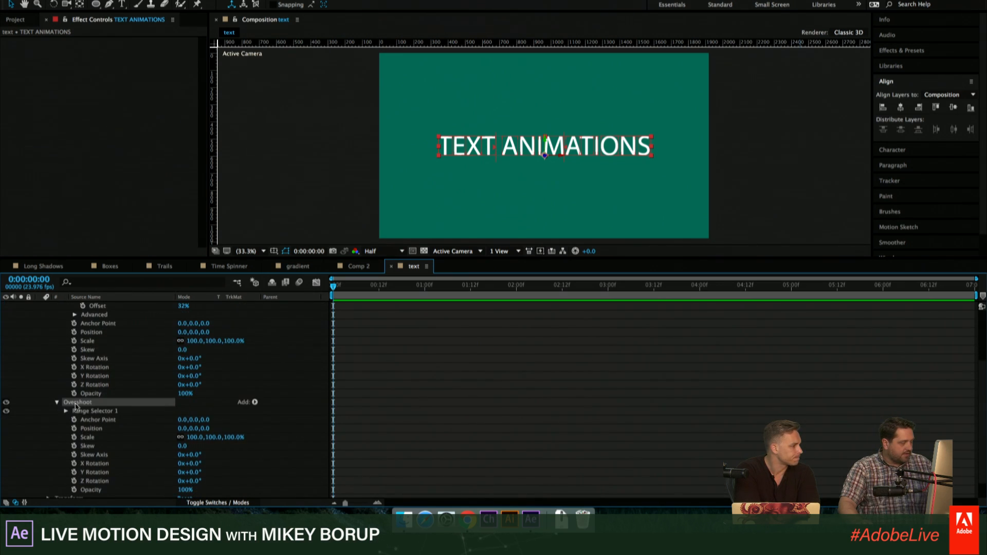
click(67, 411)
scroll(105, 412, up, 4)
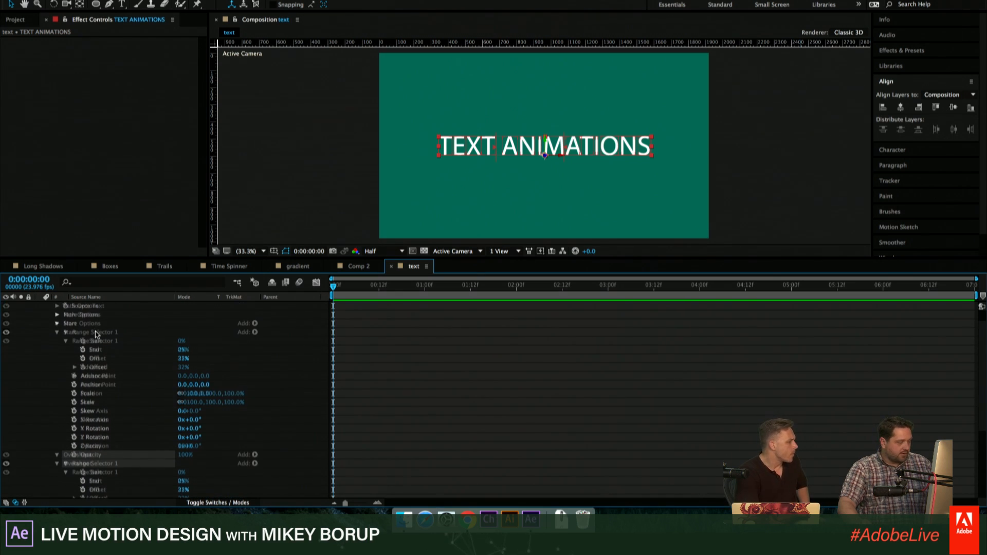
scroll(95, 334, down, 1)
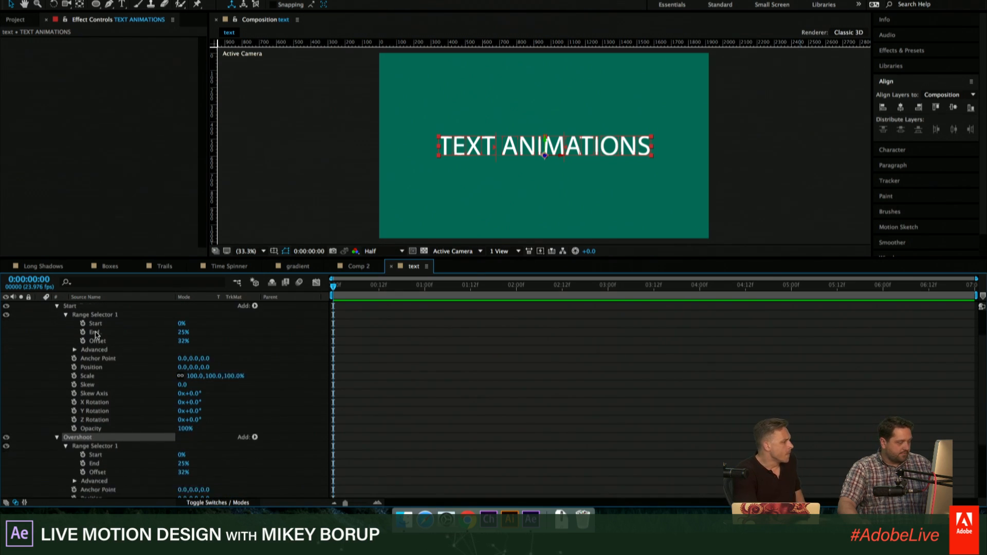
- Give Overshoot's Offset the expression text.animator("Start").selector("Range Selector 1").offset.valueAtTime(time-3/24)
alt+click(83, 472)
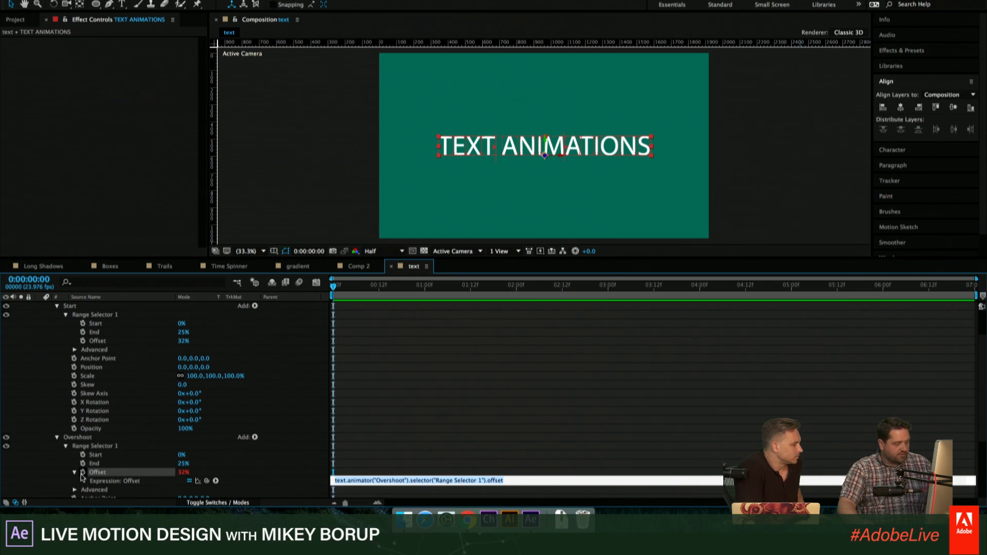
drag(209, 484, 114, 341)
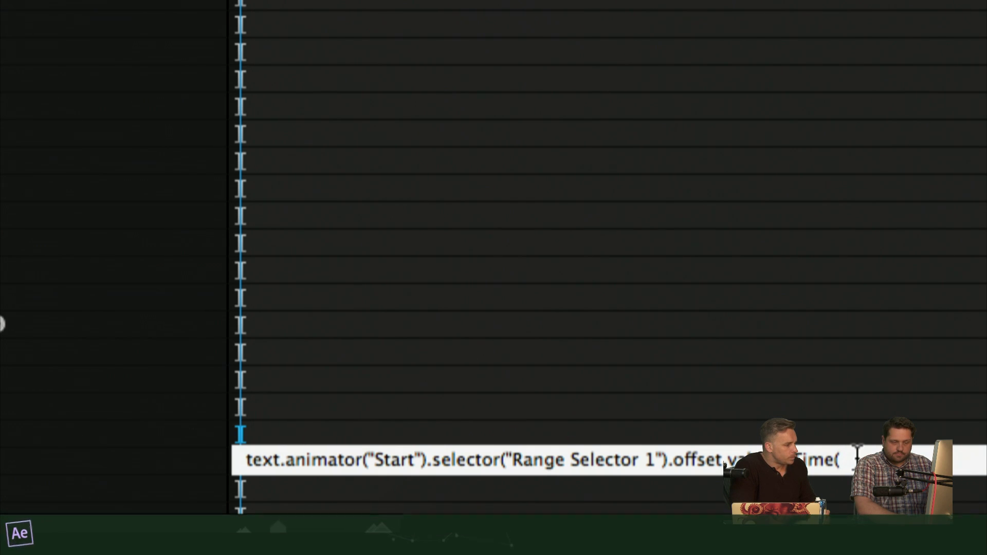
text(time-3/24)
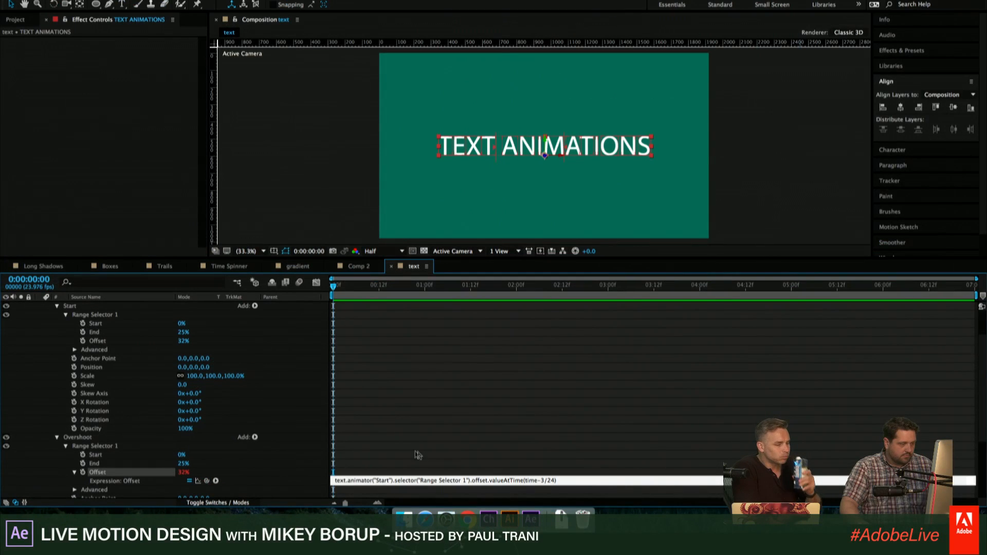
click(441, 445)
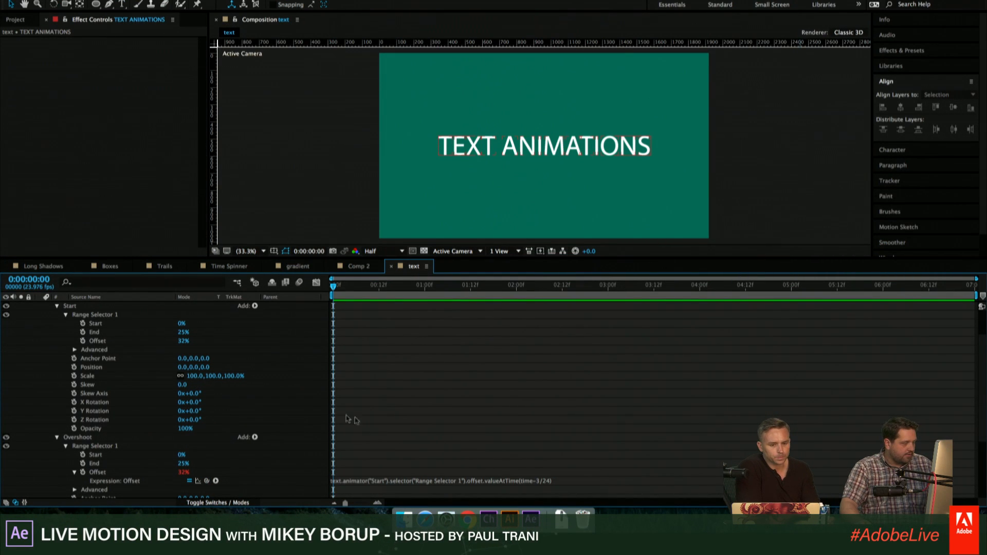
- Set the Start animator's Offset to 100%, Scale to 218% and Position to 0.0,-82.0,0.0
scroll(440, 334, up, 3)
scroll(193, 330, down, 2)
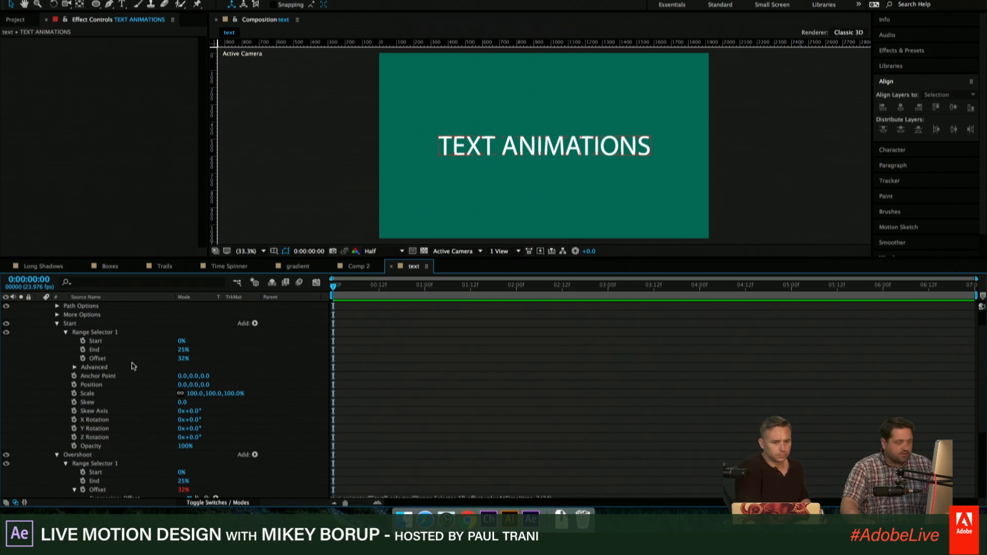
drag(194, 389, 272, 358)
scroll(651, 127, down, 2)
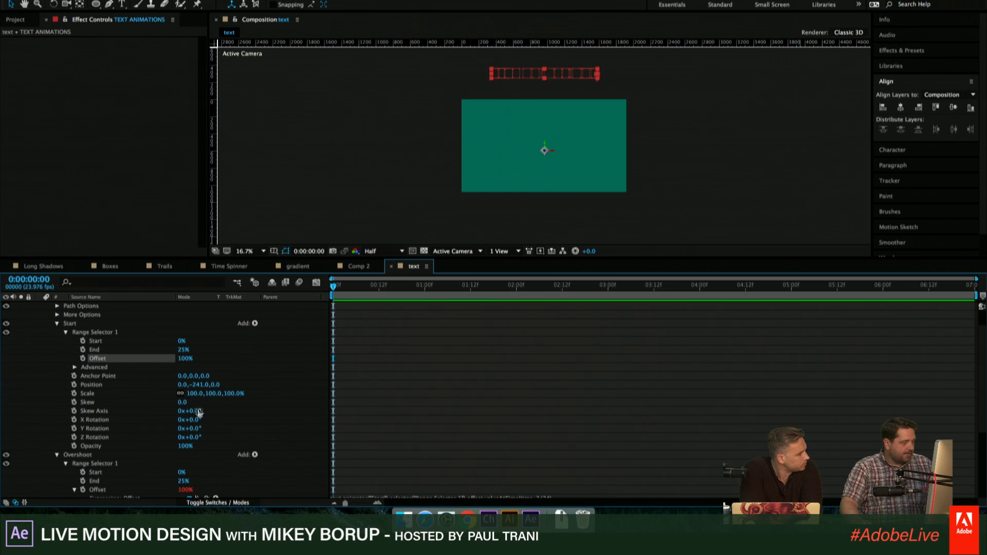
drag(199, 396, 259, 396)
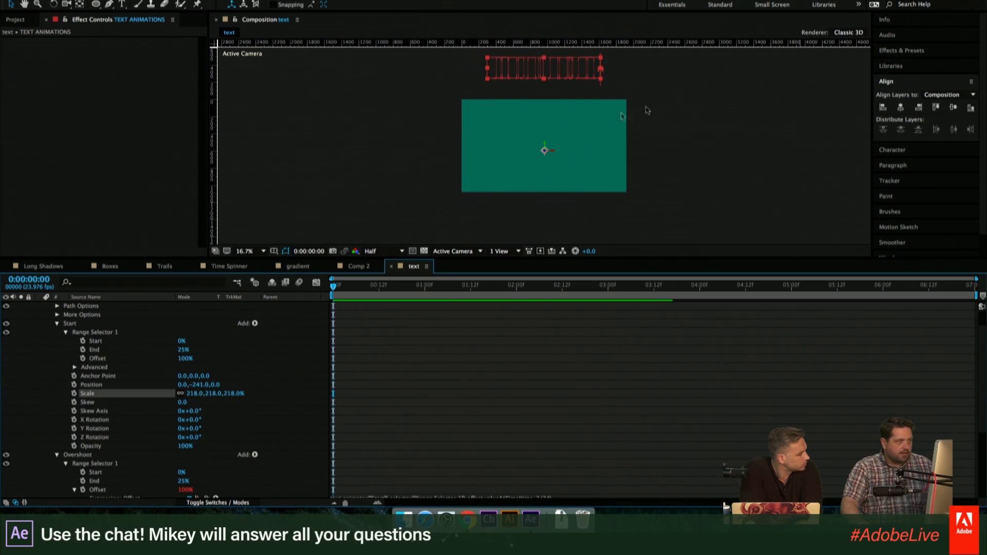
drag(201, 385, 281, 385)
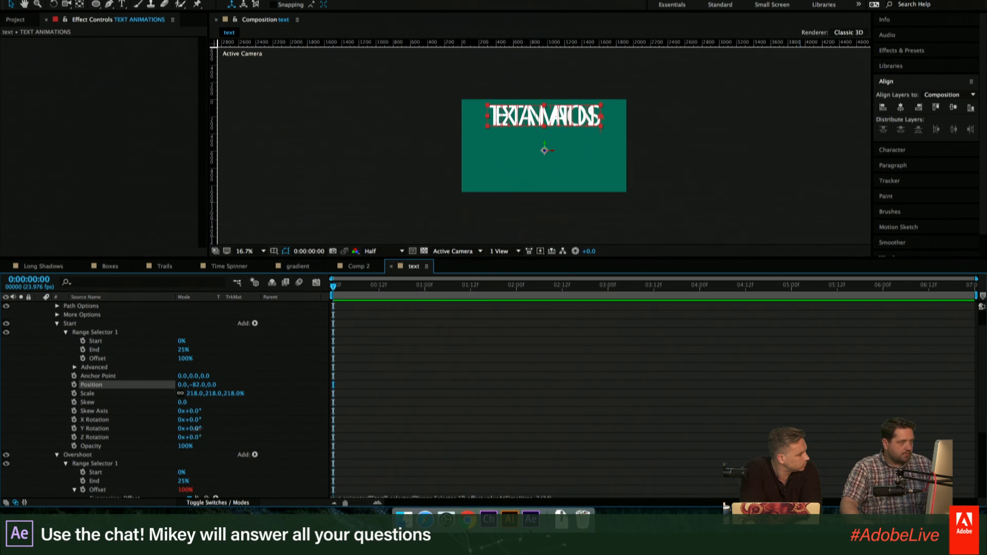
- Set the Start animator's Y Rotation to 145° and X Rotation to 338°
drag(199, 428, 391, 437)
scroll(154, 401, down, 1)
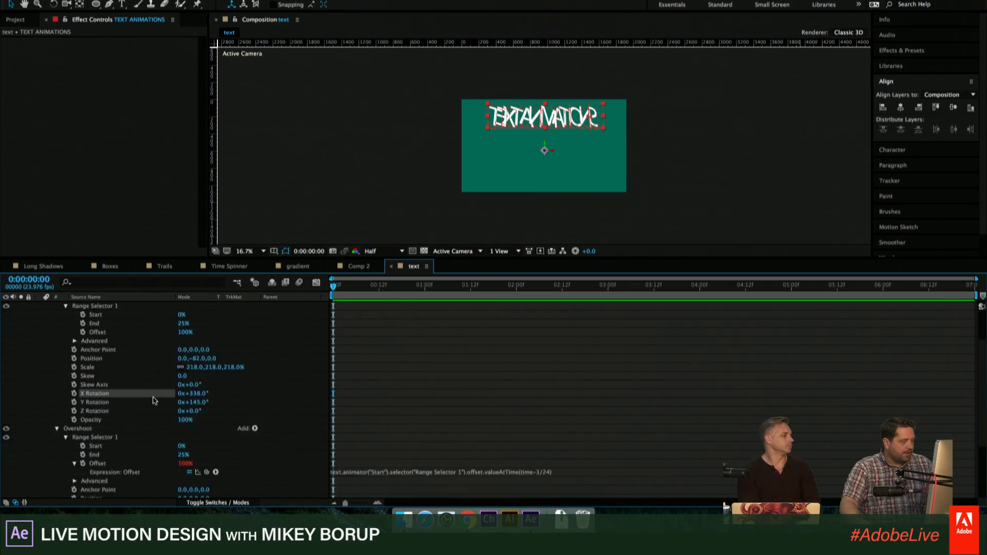
scroll(149, 399, down, 3)
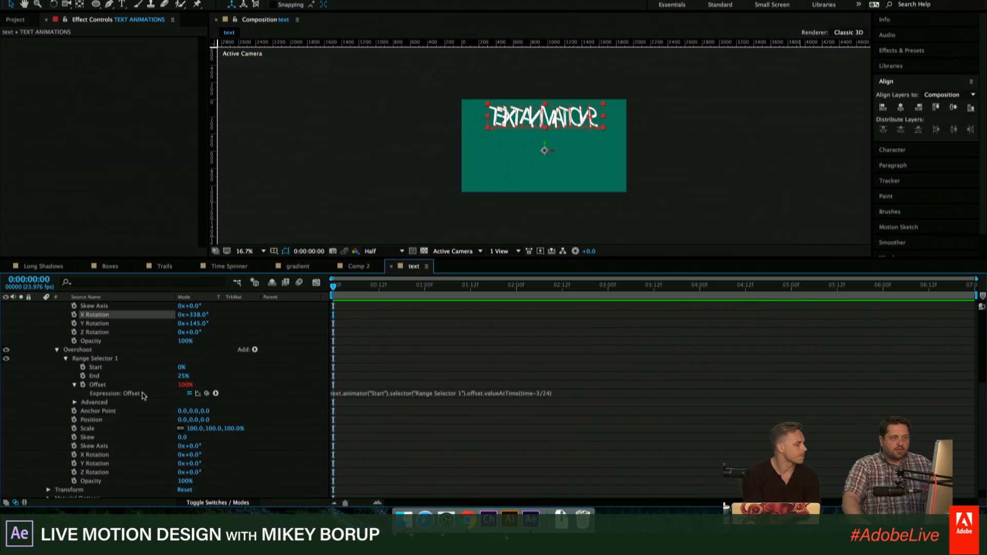
- Scrub the Offset of the Start animator's Range Selector 1 down to -79%
scroll(180, 401, up, 5)
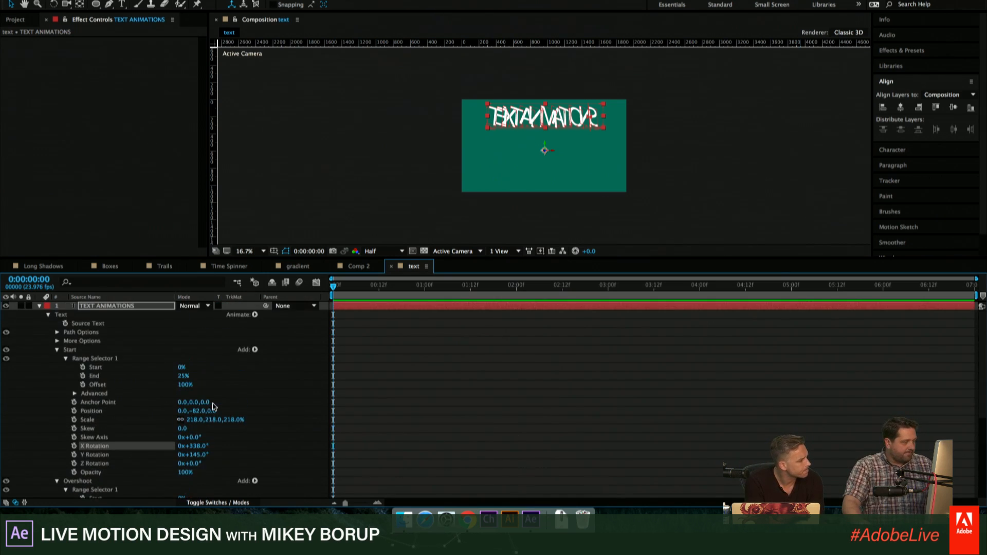
drag(184, 384, 124, 385)
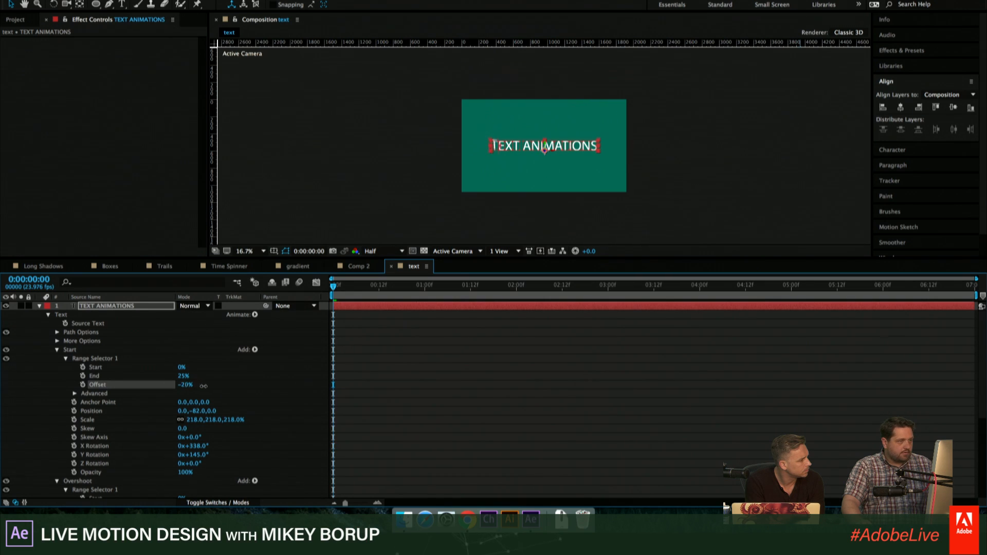
mouse_move(204, 386)
mouse_down()
mouse_move(230, 389)
mouse_move(189, 395)
mouse_up()
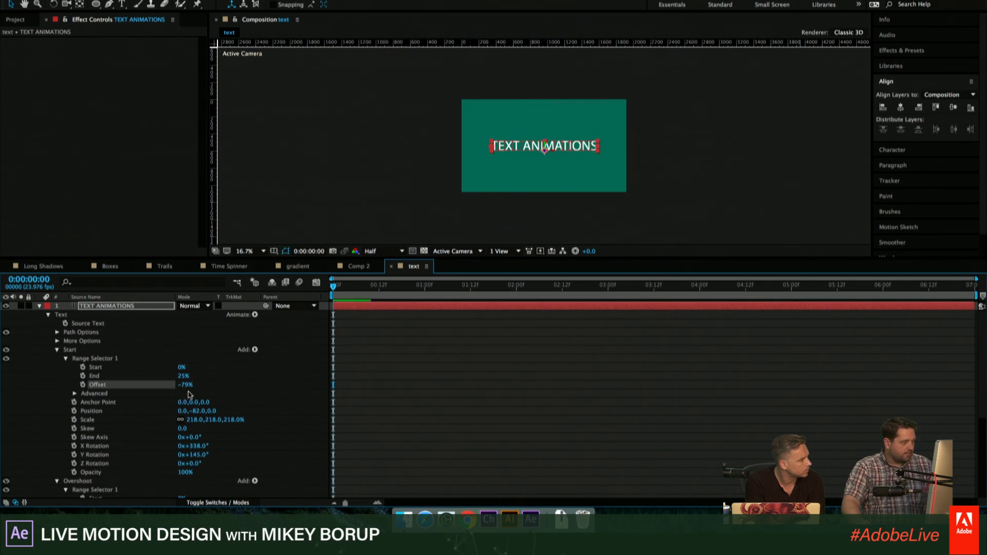
- Expand the Advanced settings of Start's Range Selector 1 and try Subtract as its Mode
scroll(197, 393, down, 3)
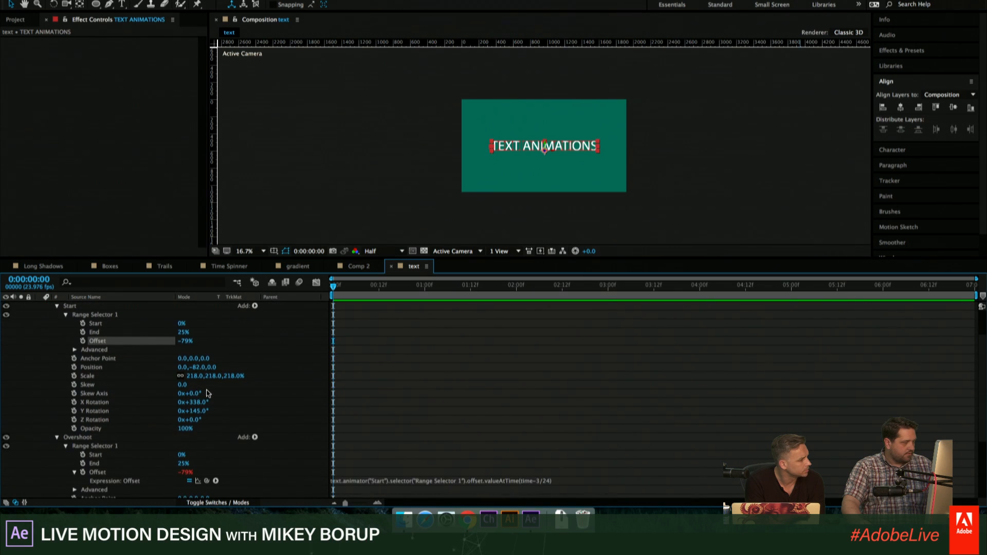
scroll(198, 360, down, 2)
scroll(102, 411, up, 1)
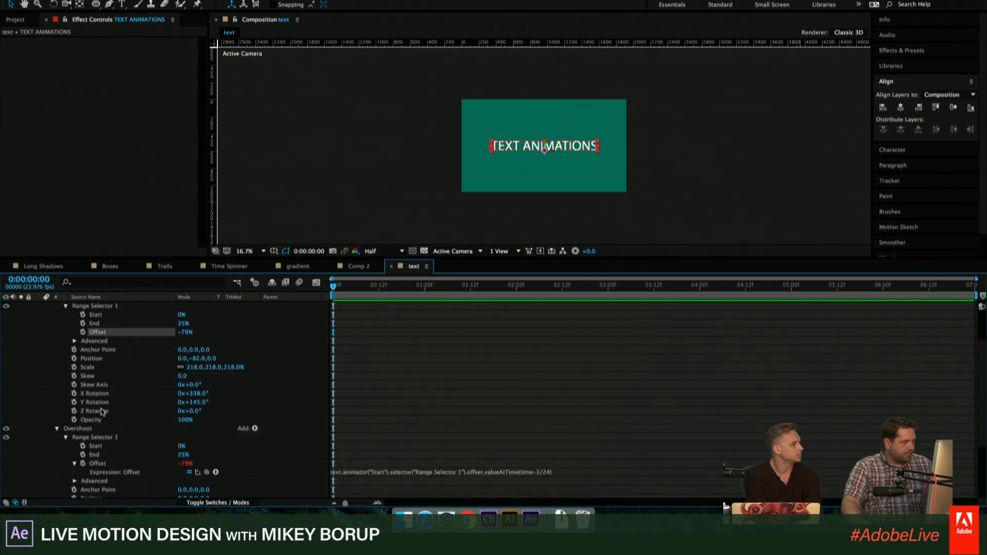
scroll(102, 411, up, 2)
click(75, 359)
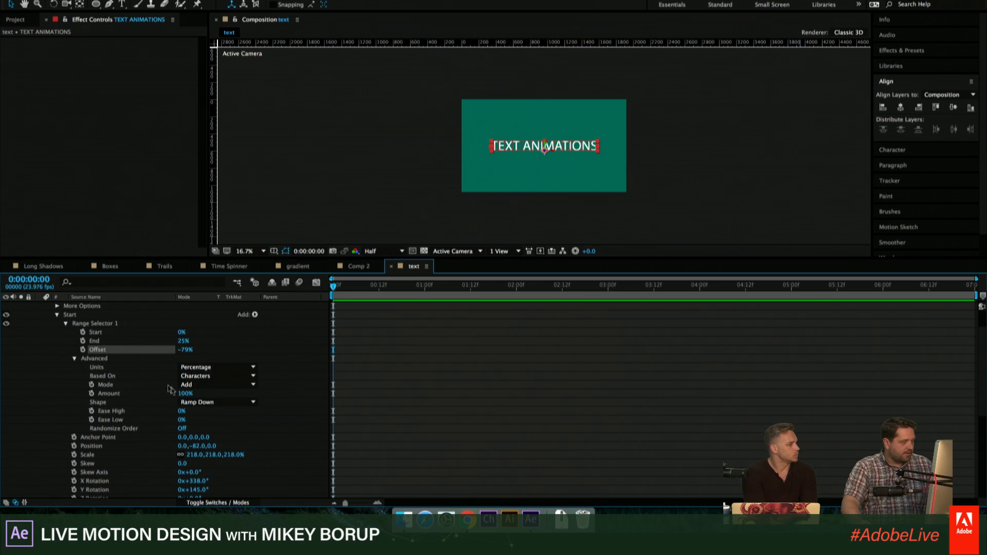
click(204, 384)
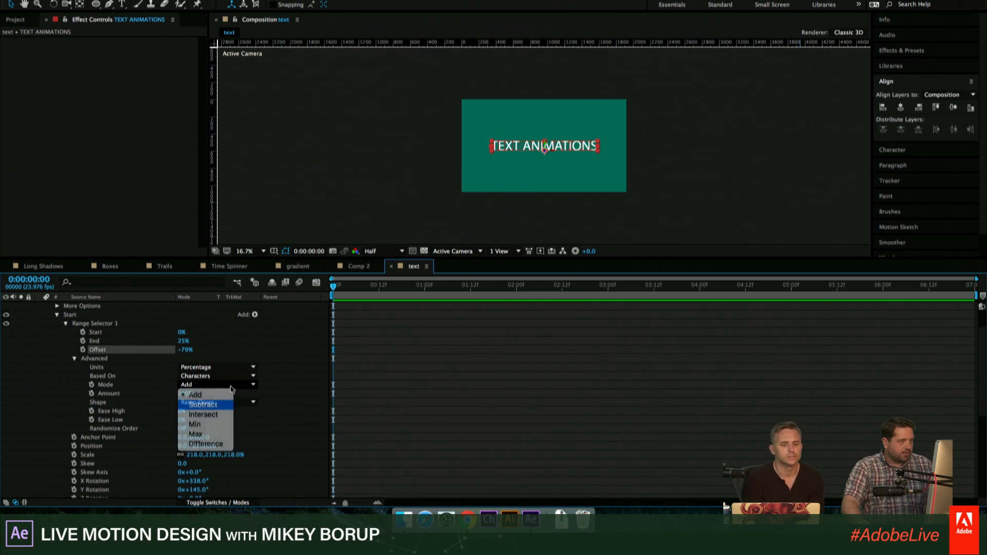
click(205, 405)
scroll(220, 378, up, 1)
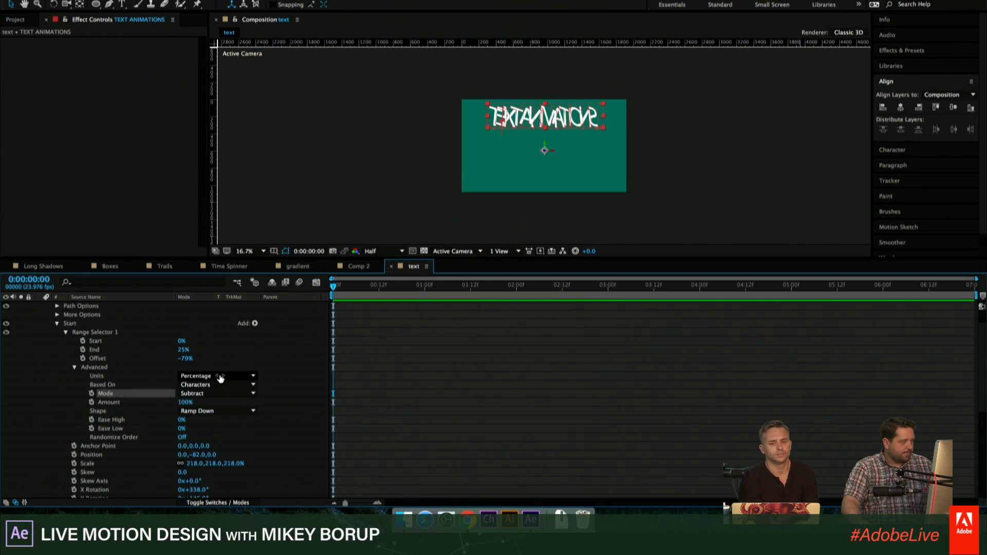
click(203, 394)
click(229, 359)
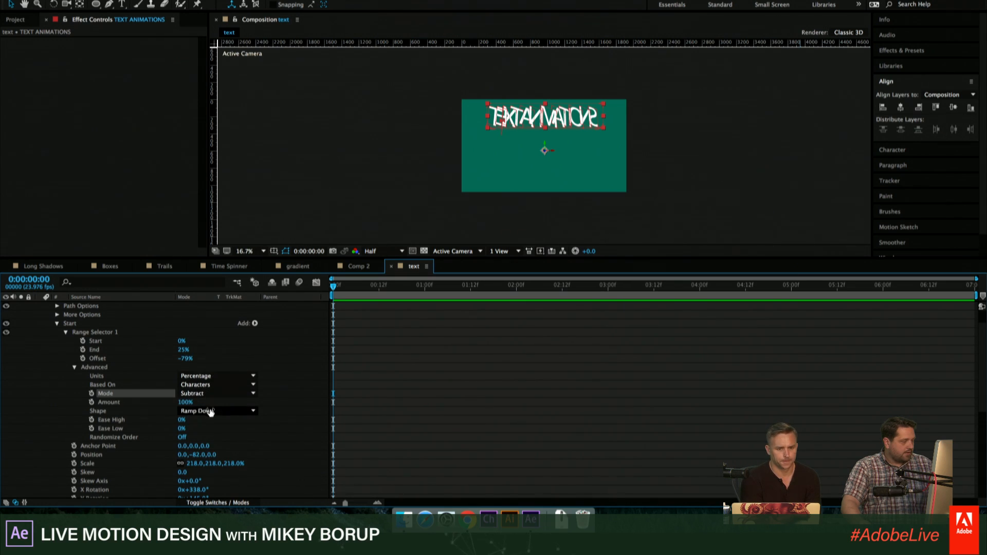
- Set the Shape of Start's Range Selector 1 to Ramp Up and its Mode back to Add
click(208, 411)
click(215, 431)
click(204, 394)
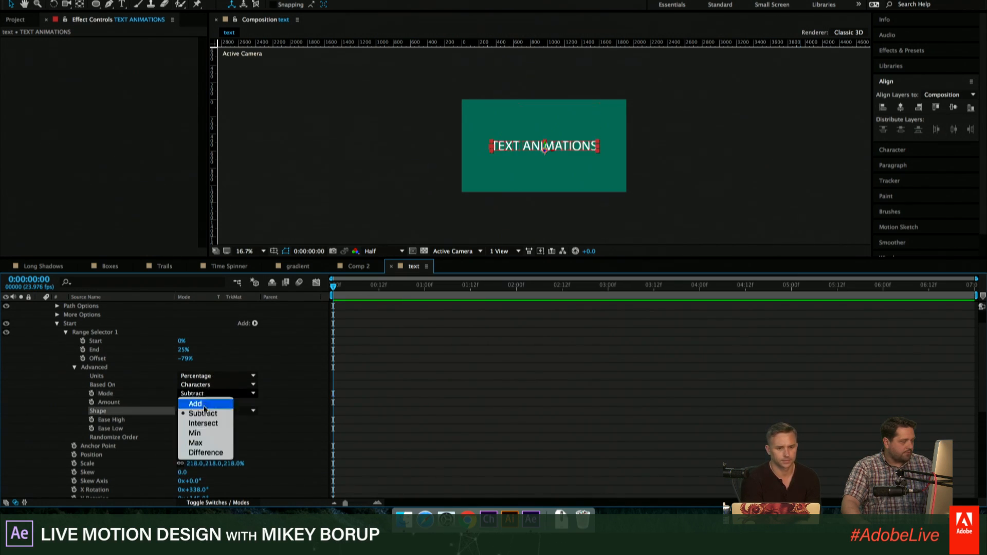
click(206, 404)
- Expand the Advanced settings of Overshoot's Range Selector 1 and set its Shape to Ramp Up
scroll(207, 402, down, 5)
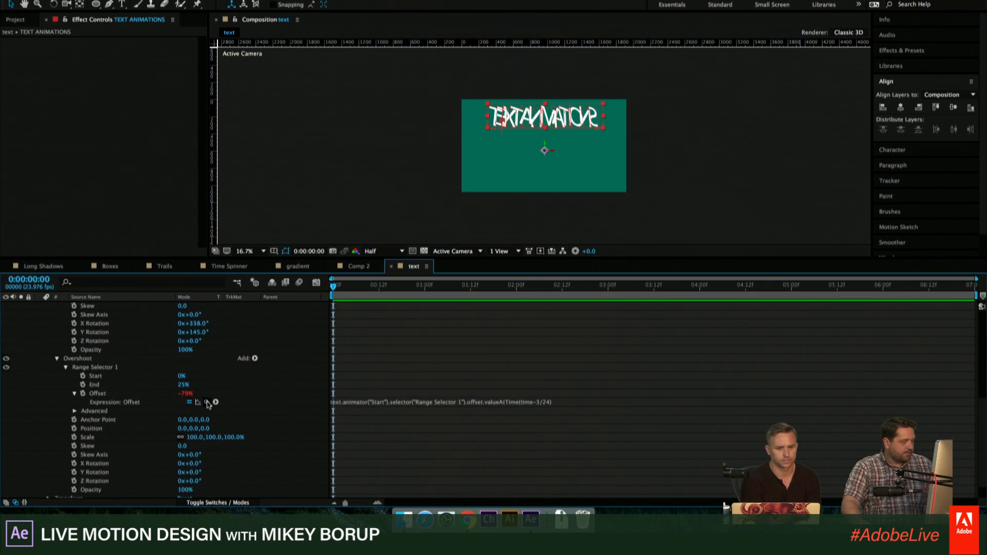
scroll(209, 402, down, 1)
click(74, 388)
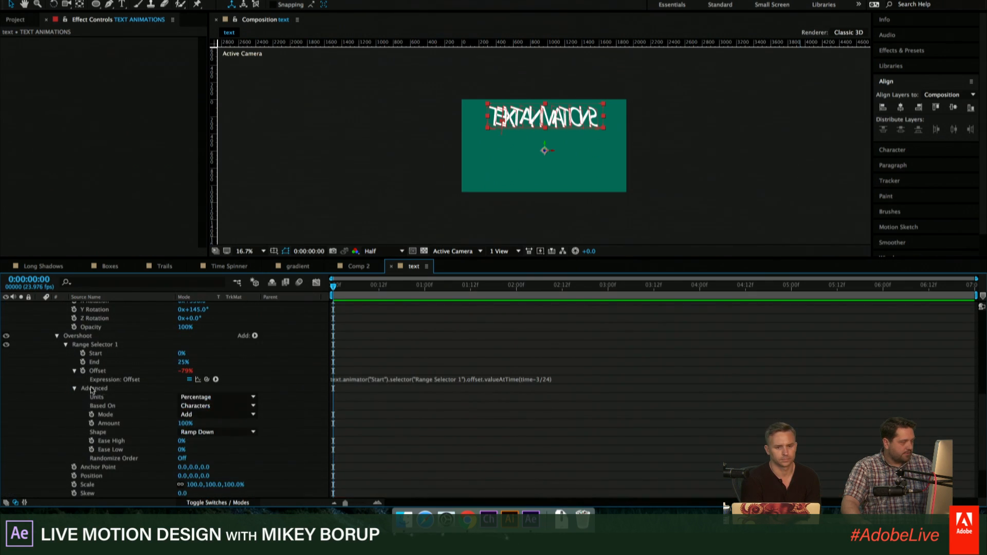
click(215, 432)
click(214, 452)
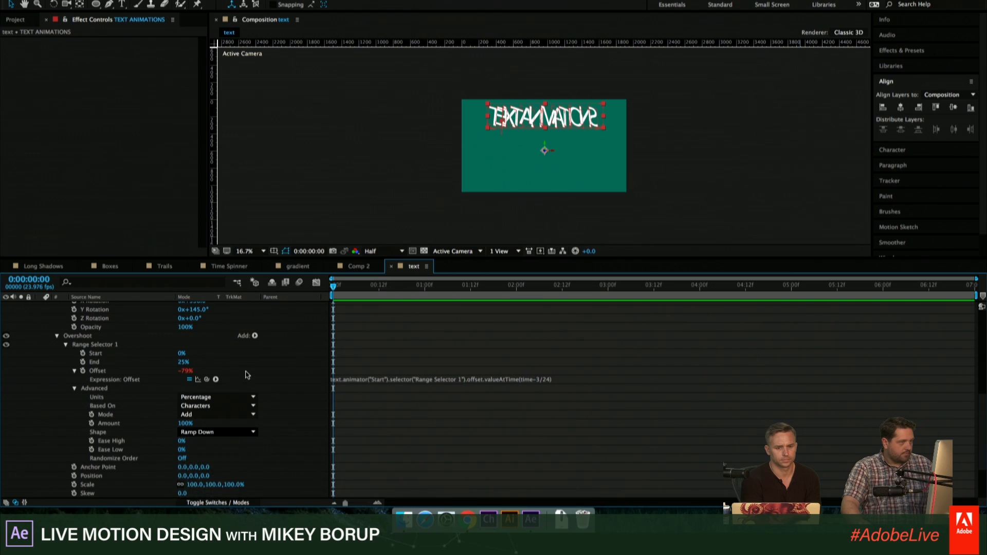
- Scrub the Offset of Start's Range Selector 1 up to 100% and back down to 34%
scroll(216, 412, down, 4)
scroll(218, 370, up, 2)
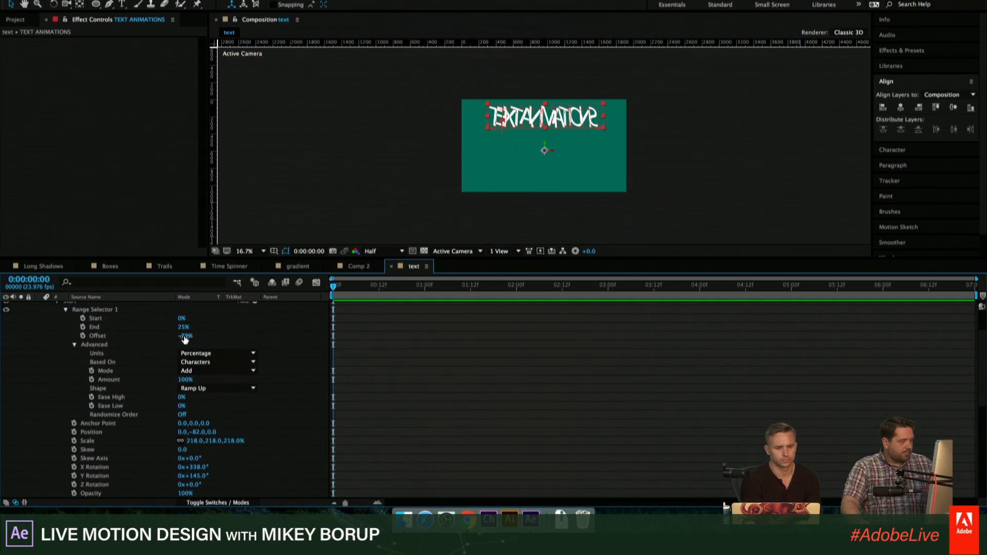
drag(183, 335, 304, 347)
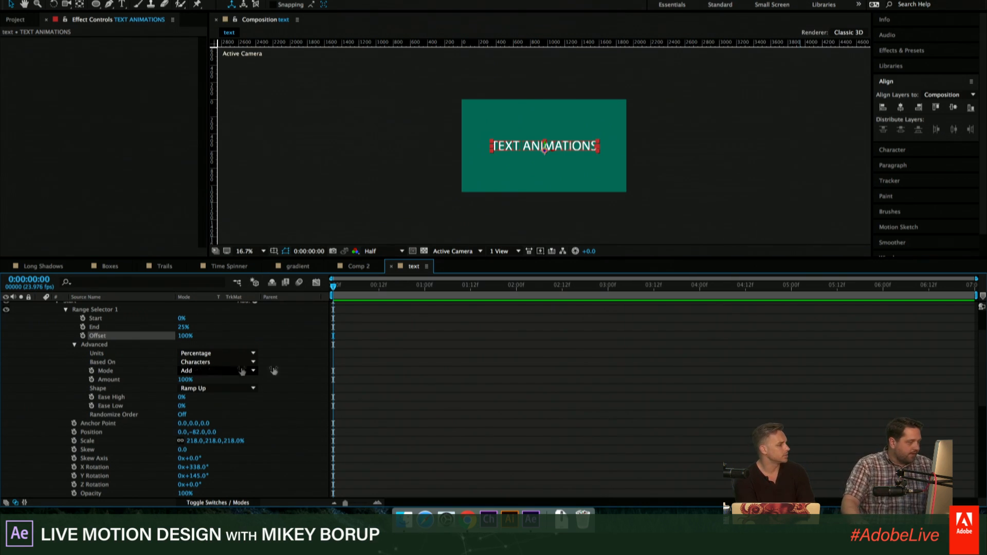
scroll(242, 378, down, 4)
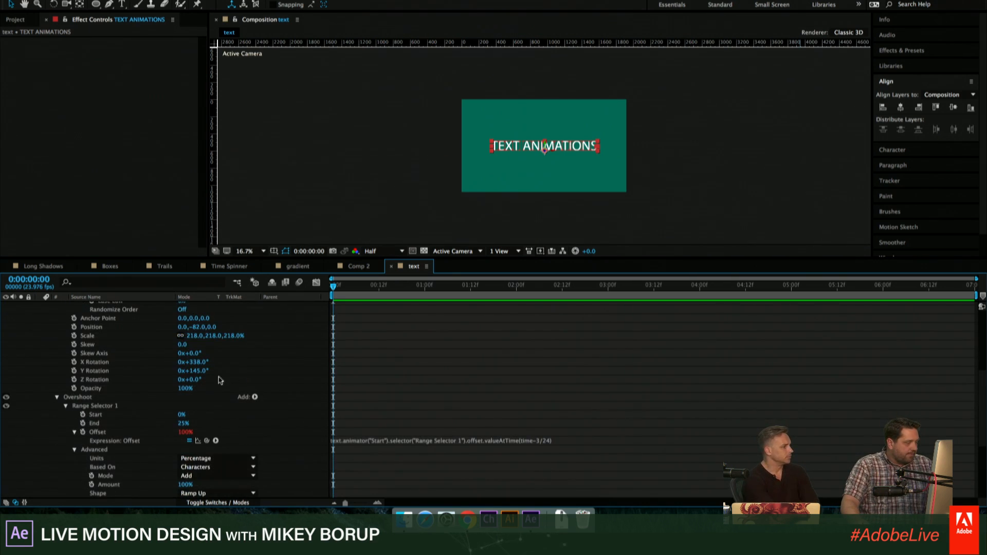
scroll(221, 387, down, 2)
scroll(232, 384, up, 6)
scroll(232, 384, up, 1)
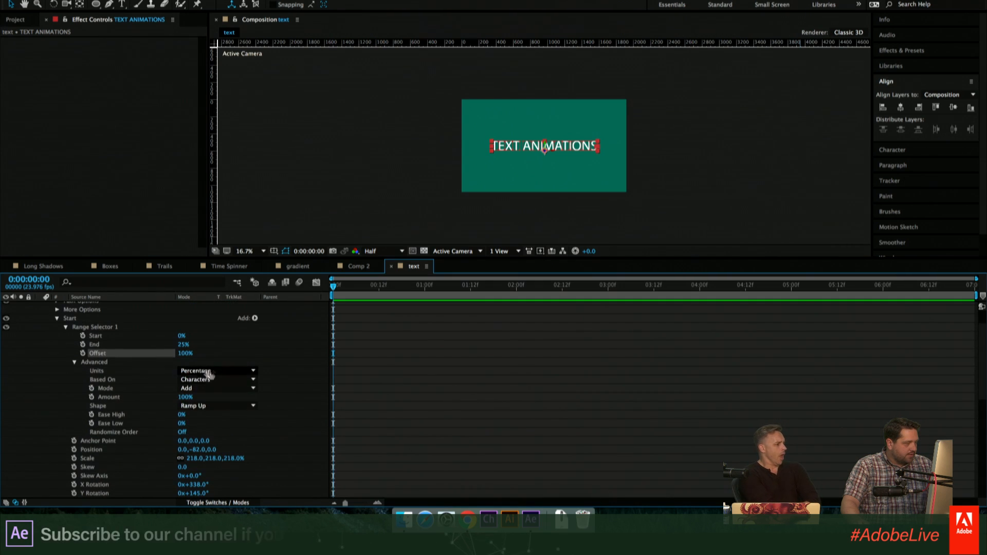
drag(184, 354, 160, 355)
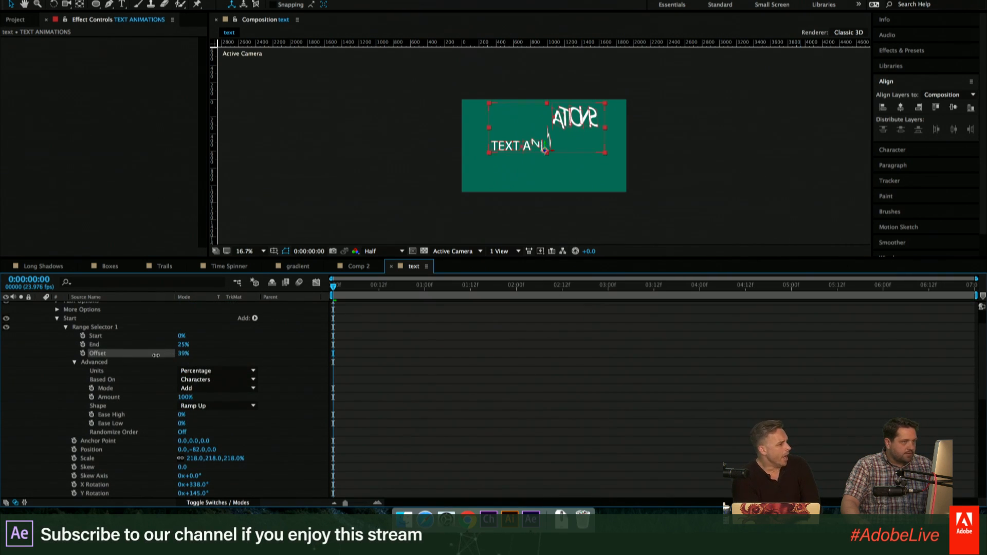
- Set the Overshoot animator's Position to 0.0, 280.0, 0.0
scroll(226, 380, down, 4)
scroll(226, 380, down, 4)
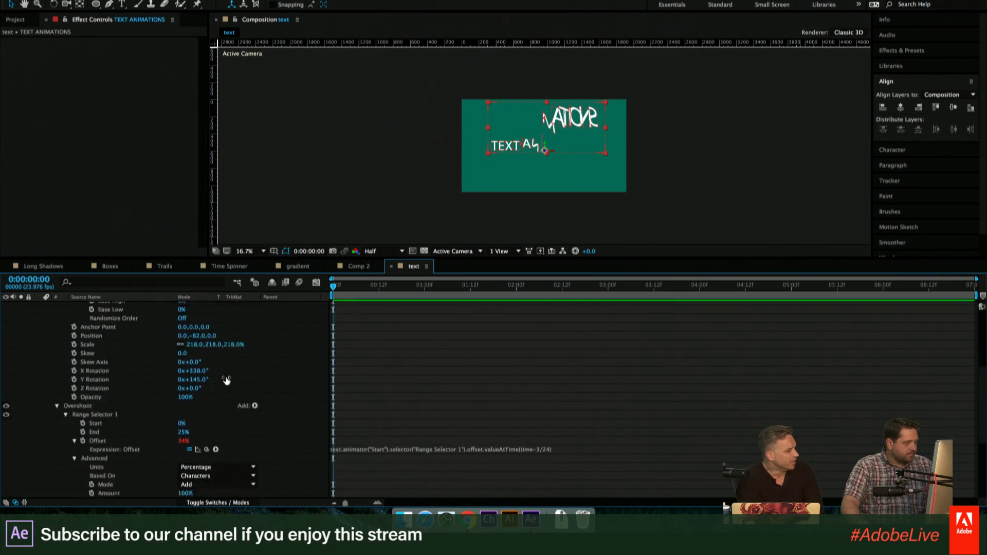
scroll(223, 386, down, 3)
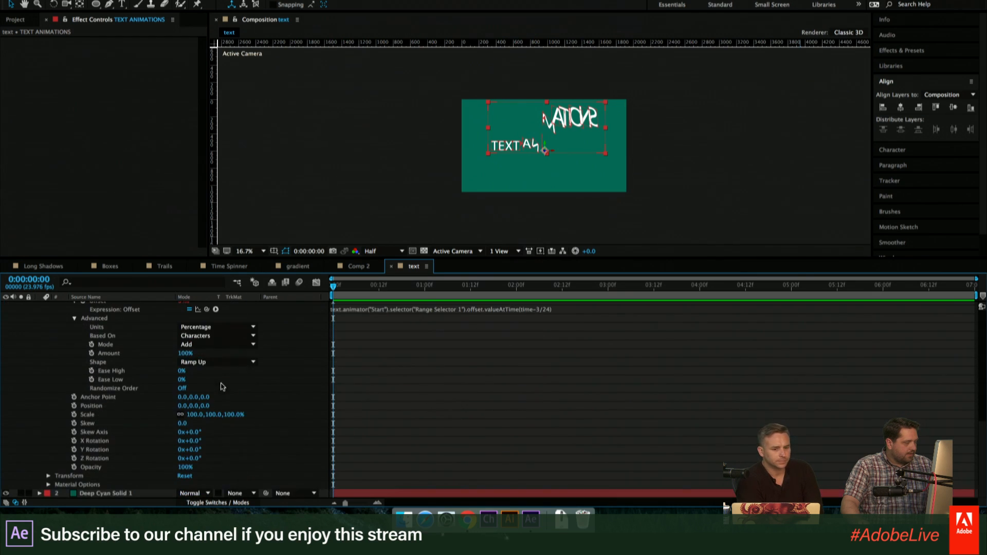
drag(204, 407, 332, 409)
- Fit the composition to its viewer and enlarge the viewer area
click(246, 251)
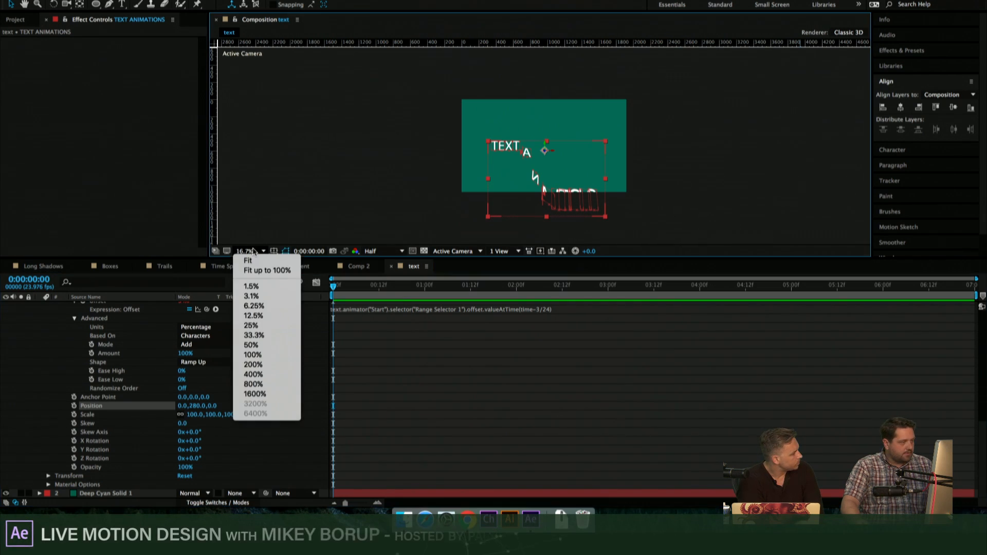
click(252, 344)
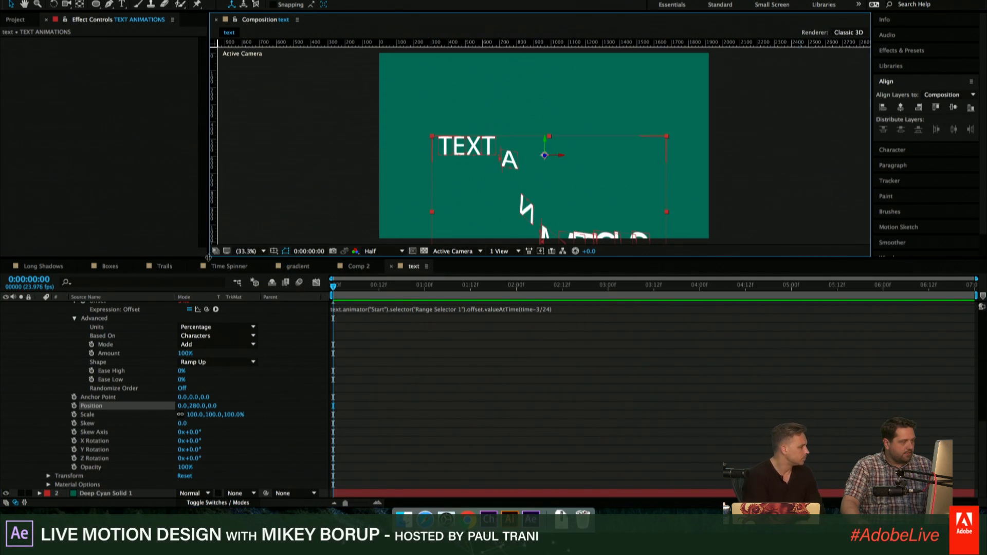
drag(208, 257, 186, 294)
- Set the Offset of Start's Range Selector 1 to 100% and keyframe it at 0:00:00:23
scroll(216, 414, up, 5)
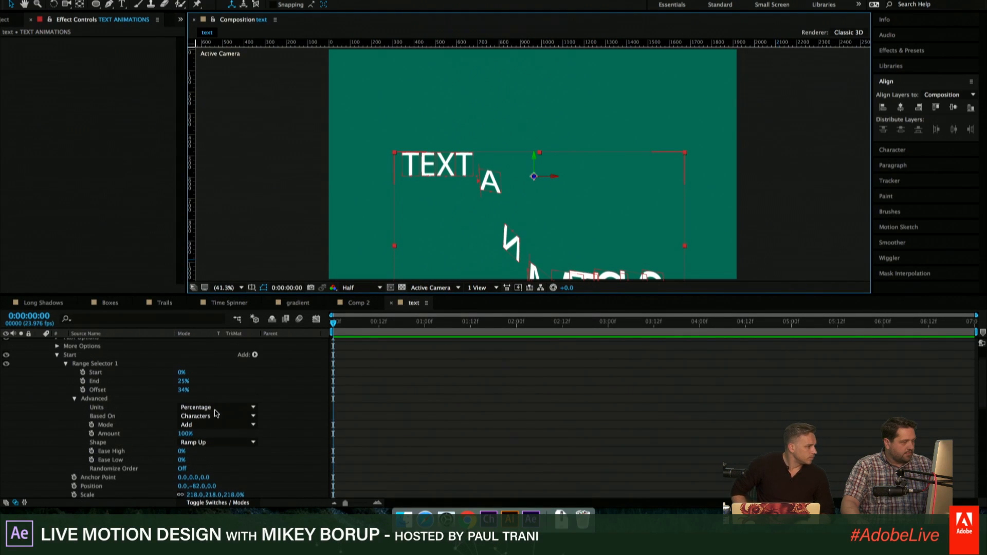
drag(184, 390, 205, 387)
scroll(226, 388, up, 1)
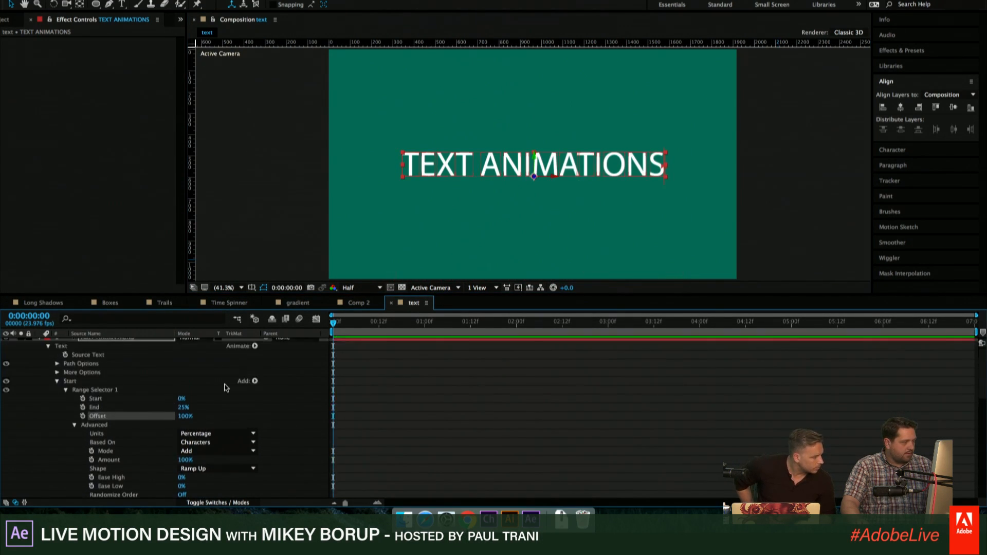
scroll(226, 389, up, 1)
mouse_move(409, 324)
mouse_down()
mouse_move(440, 325)
mouse_move(422, 325)
mouse_up()
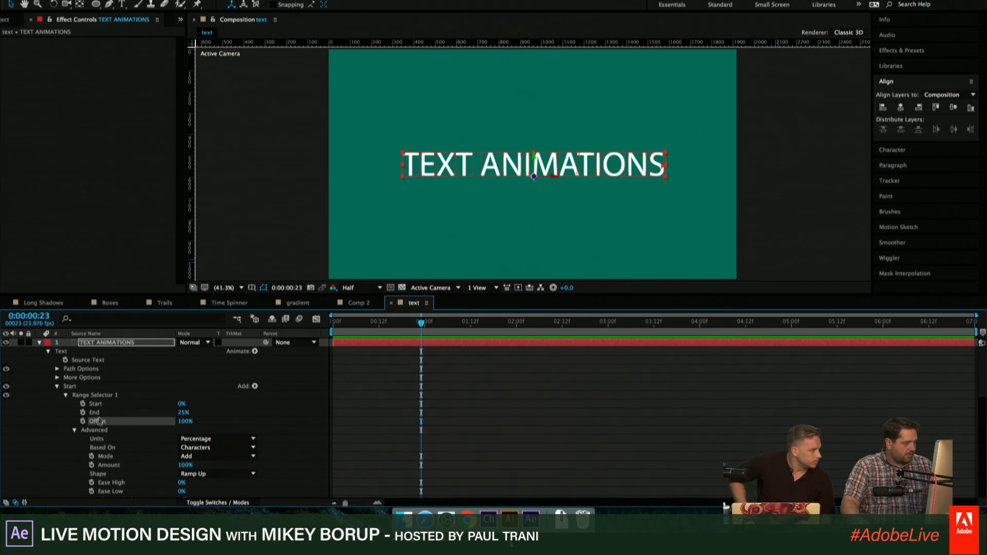
click(83, 421)
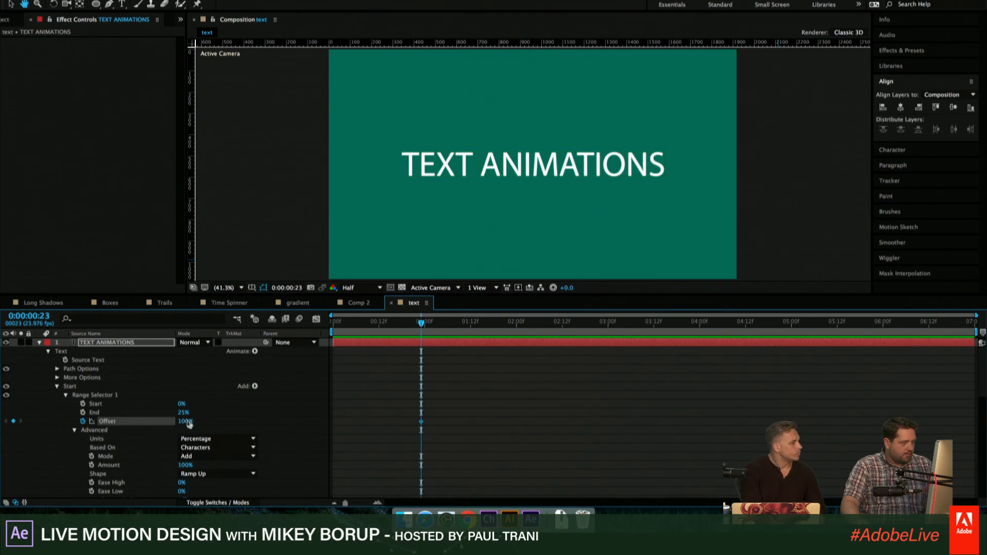
- Add a negative Start Offset keyframe, arrange the keyframes from negative to 100% between about 0:00:00:11 and 0:00:01:17, and preview the animation
key(space)
drag(185, 422, 88, 416)
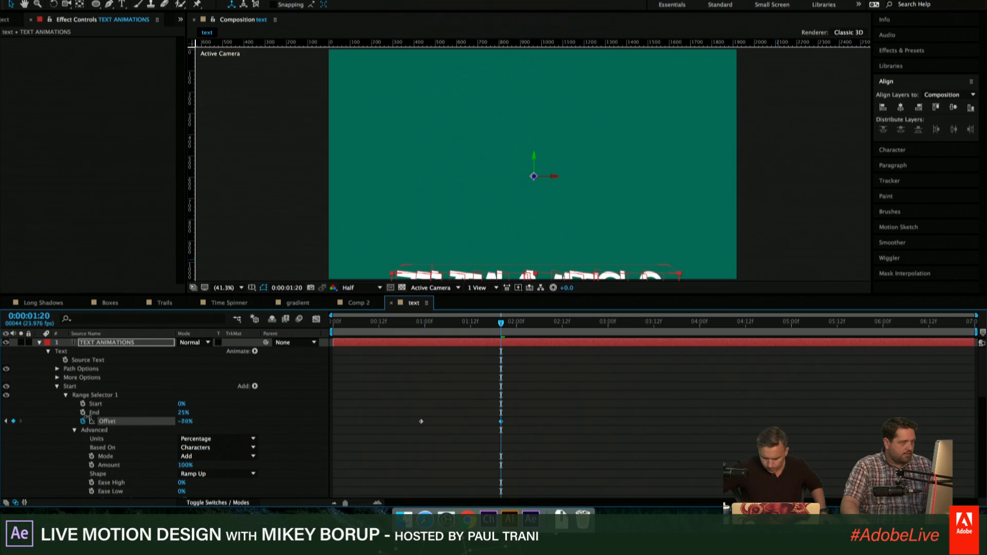
drag(450, 331, 433, 343)
mouse_move(501, 422)
mouse_down()
mouse_move(376, 422)
mouse_move(490, 421)
mouse_up()
drag(425, 331, 363, 332)
key(space)
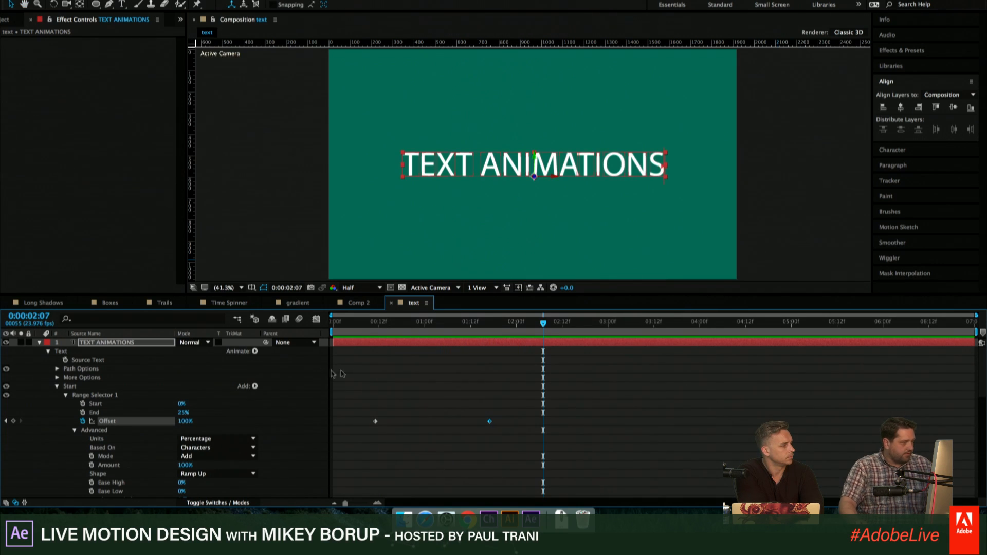
- Collapse the Advanced settings of Start's Range Selector 1 and check the animation at 0:00:01:02 and 0:00:01:22
click(432, 324)
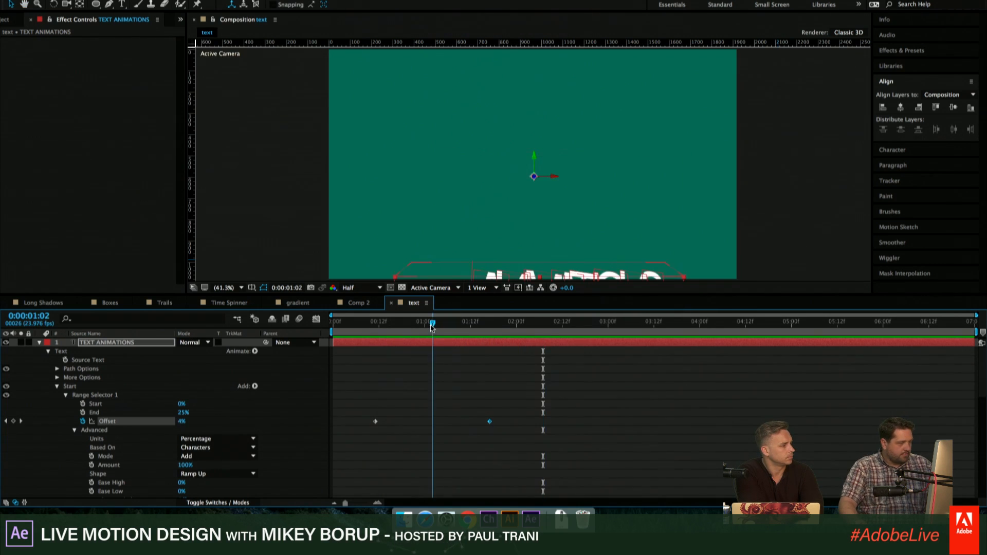
click(74, 430)
scroll(111, 415, down, 1)
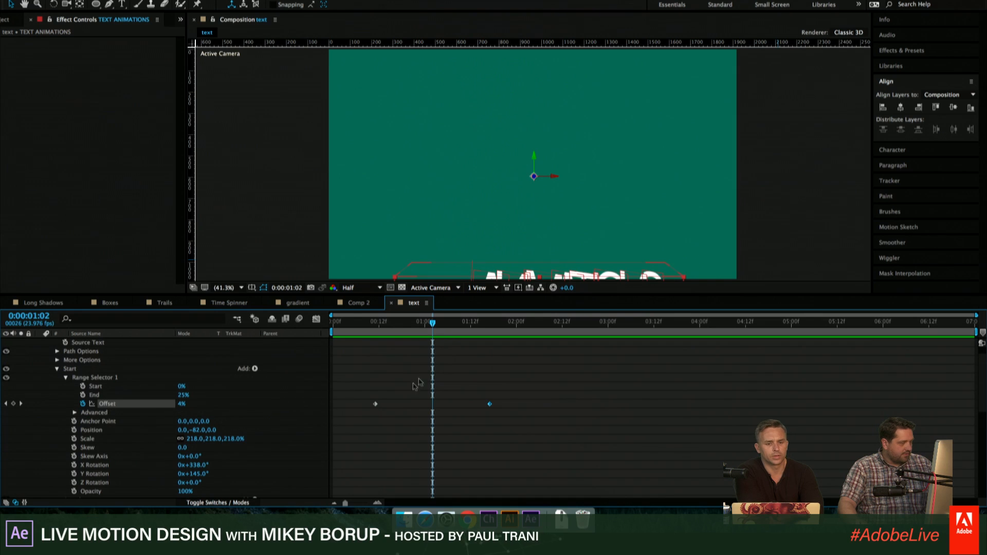
key(shift+Page_Down)
key(shift+Page_Down)
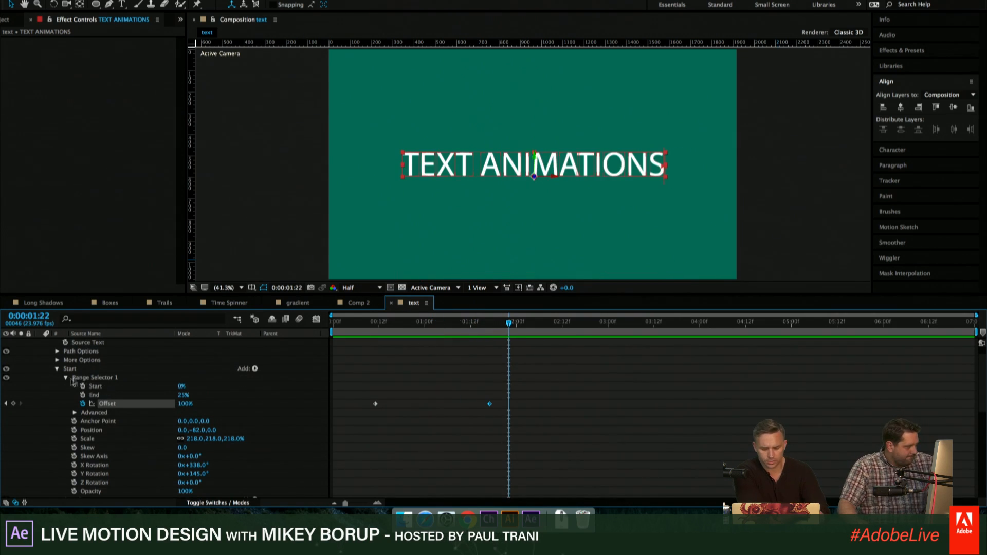
scroll(67, 381, down, 4)
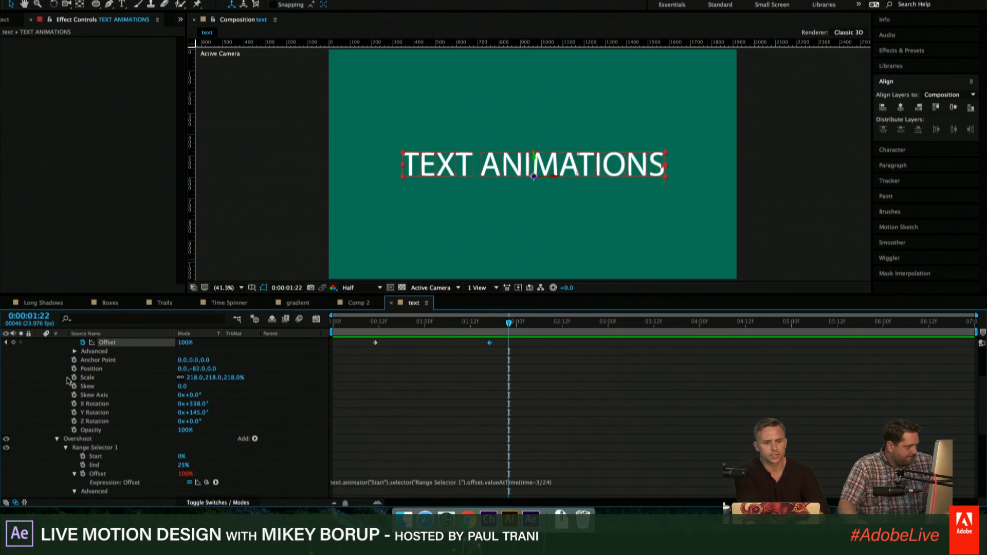
scroll(68, 381, down, 4)
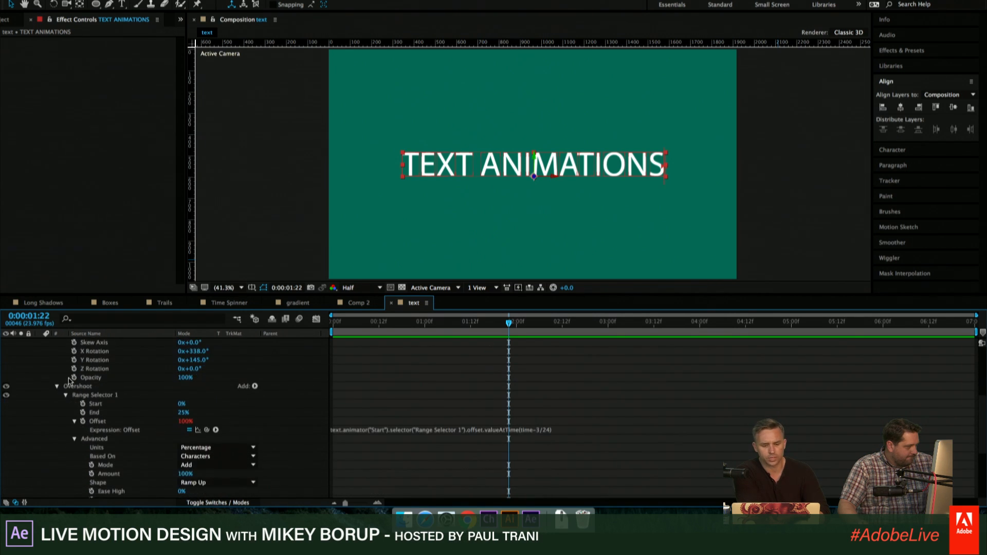
scroll(68, 381, up, 9)
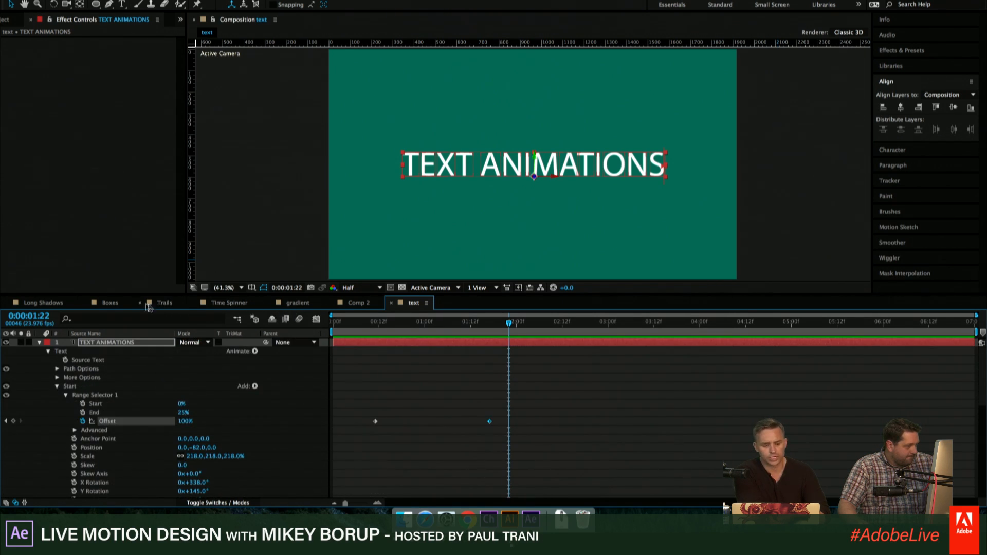
click(358, 303)
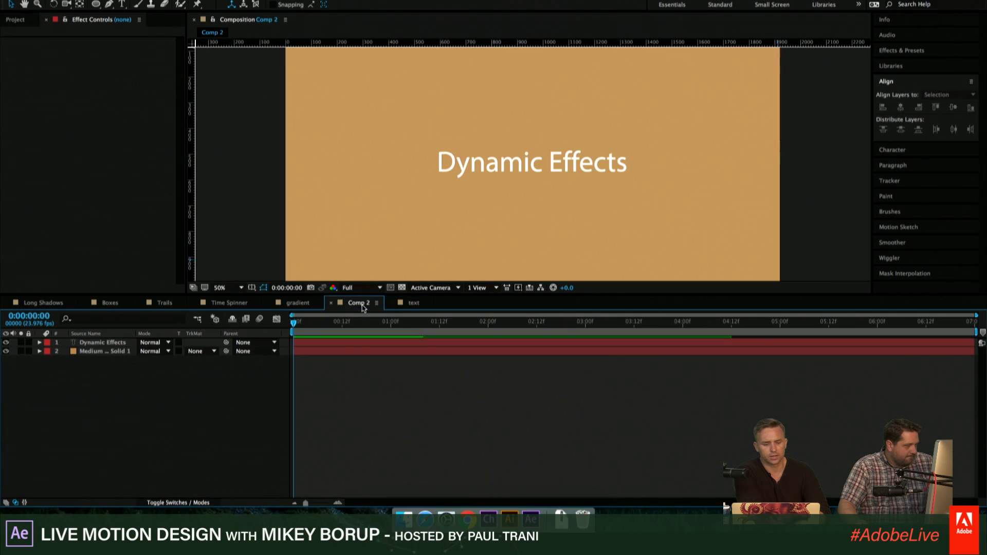
click(408, 303)
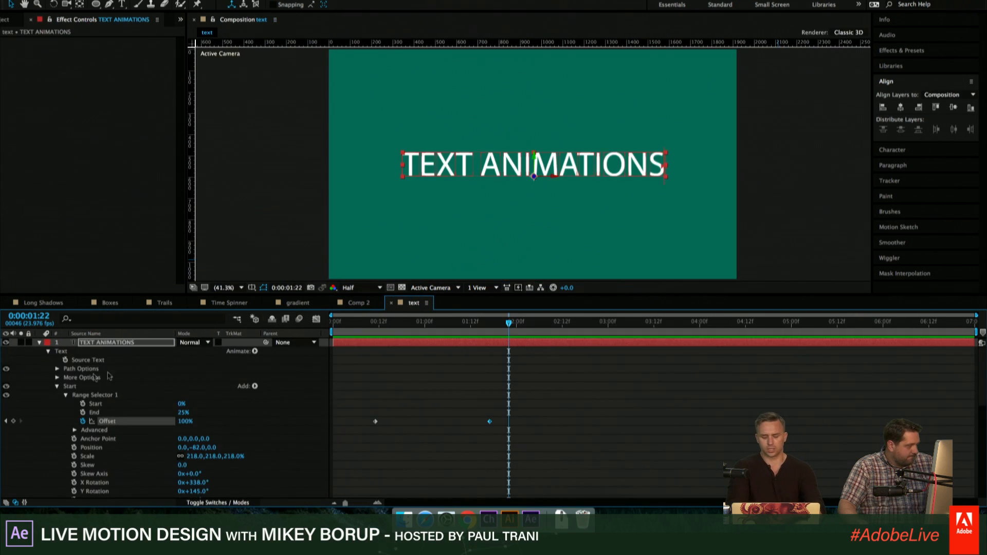
- Collapse Start's Range Selector 1 and bring up the settings and Offset expression of Overshoot's Range Selector 1
click(66, 395)
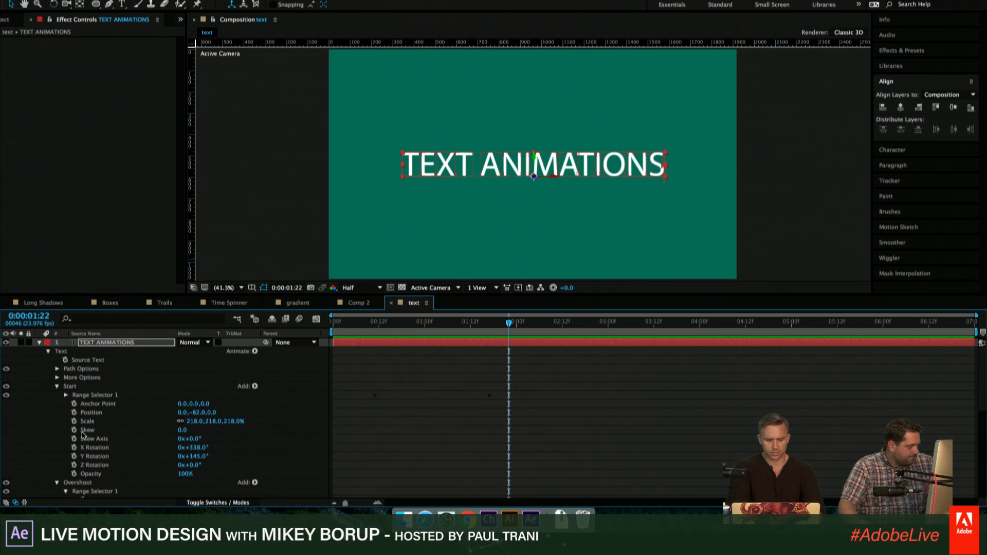
scroll(66, 439, down, 2)
click(57, 456)
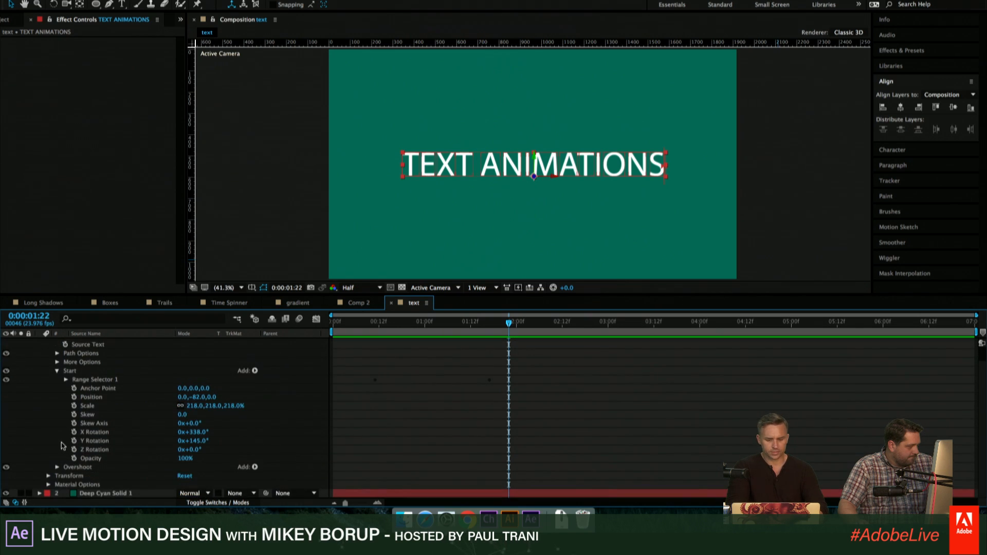
click(57, 467)
scroll(57, 460, down, 5)
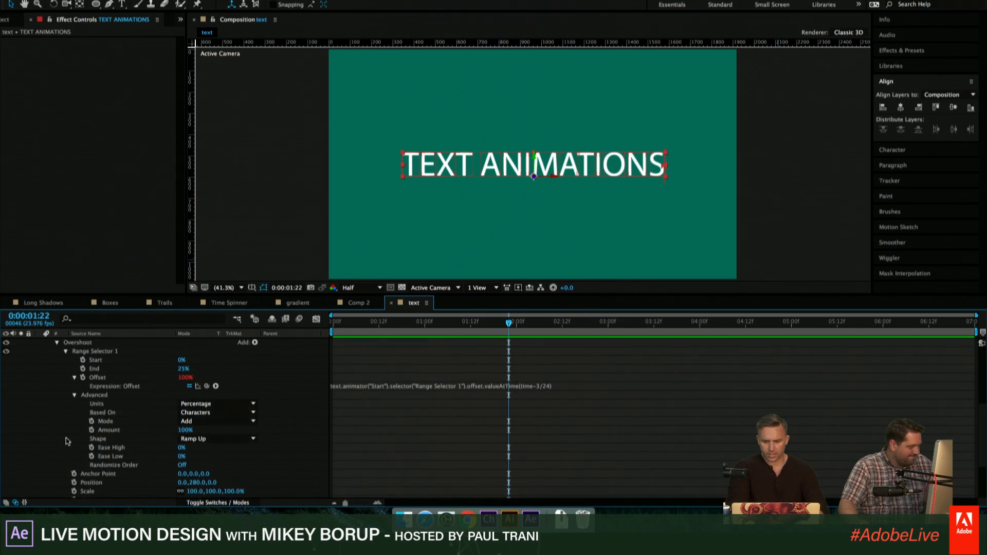
- Deselect the text layer and move the playhead to 0:00:01:07
click(516, 358)
drag(497, 324, 451, 324)
scroll(418, 378, up, 1)
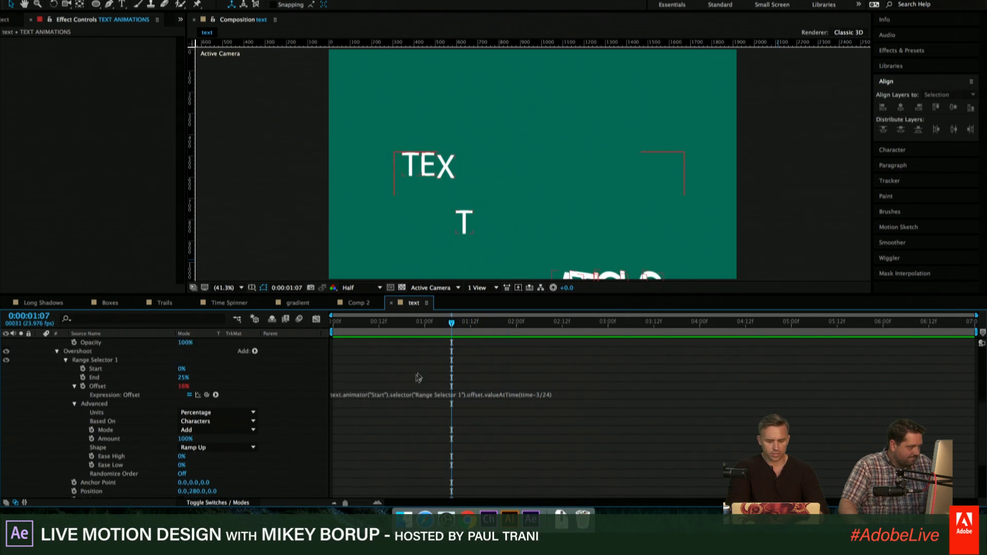
scroll(418, 379, up, 5)
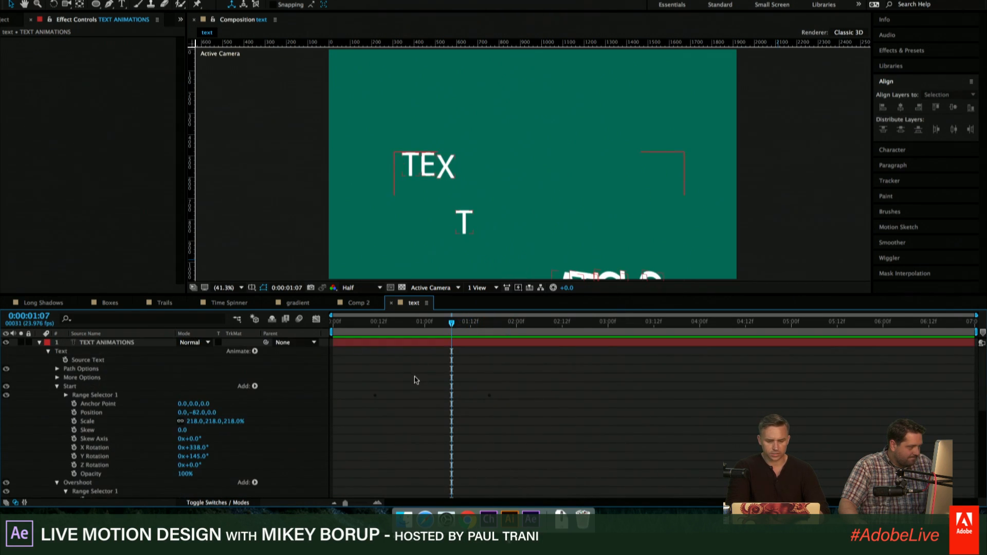
- Expand Start's Range Selector 1 and compare its Offset keyframes with the time offset in Overshoot's Offset expression
click(66, 394)
scroll(68, 398, down, 5)
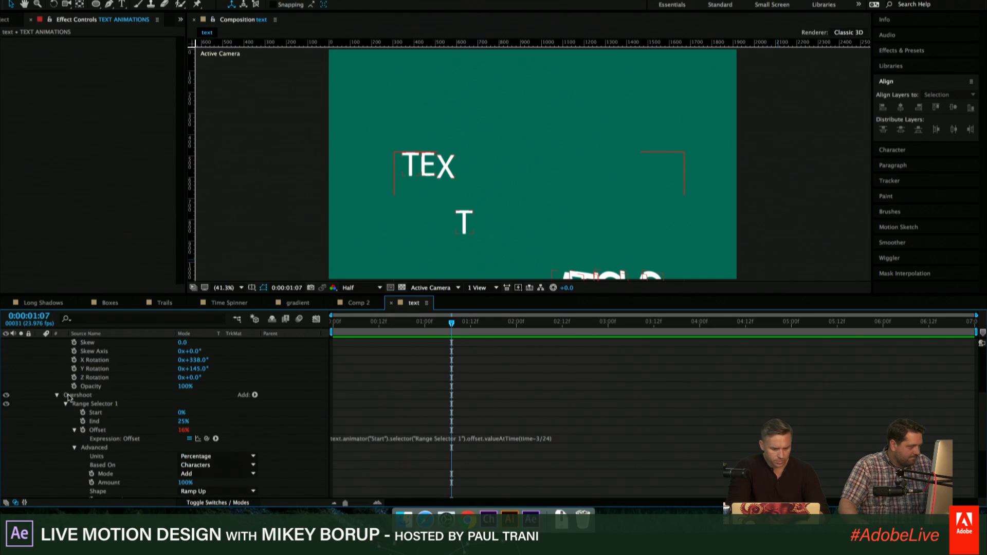
scroll(368, 444, up, 2)
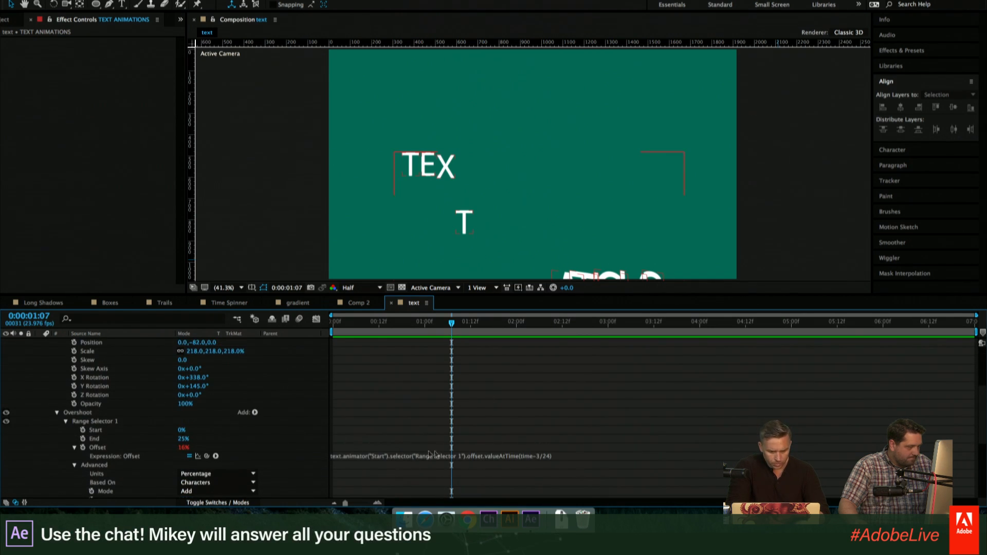
click(539, 456)
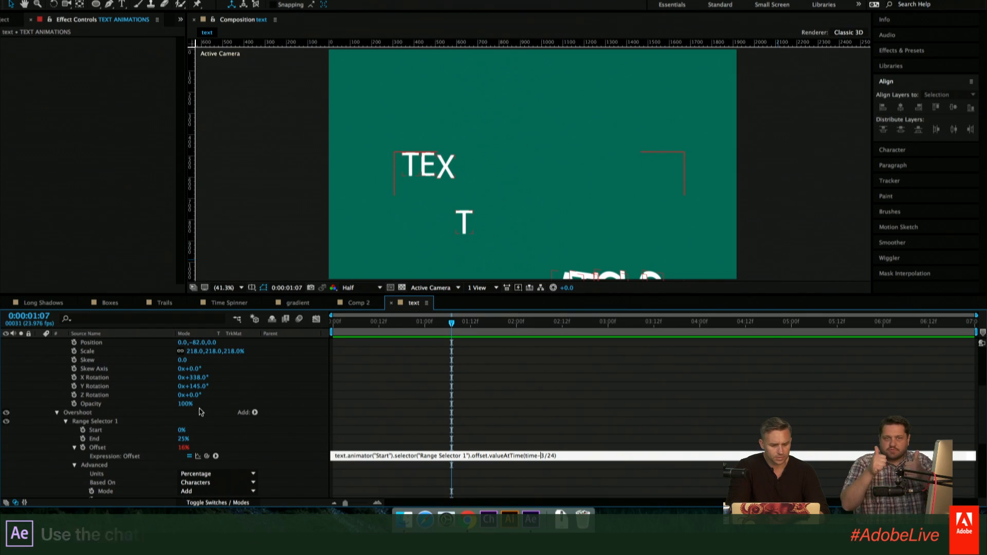
scroll(204, 386, up, 3)
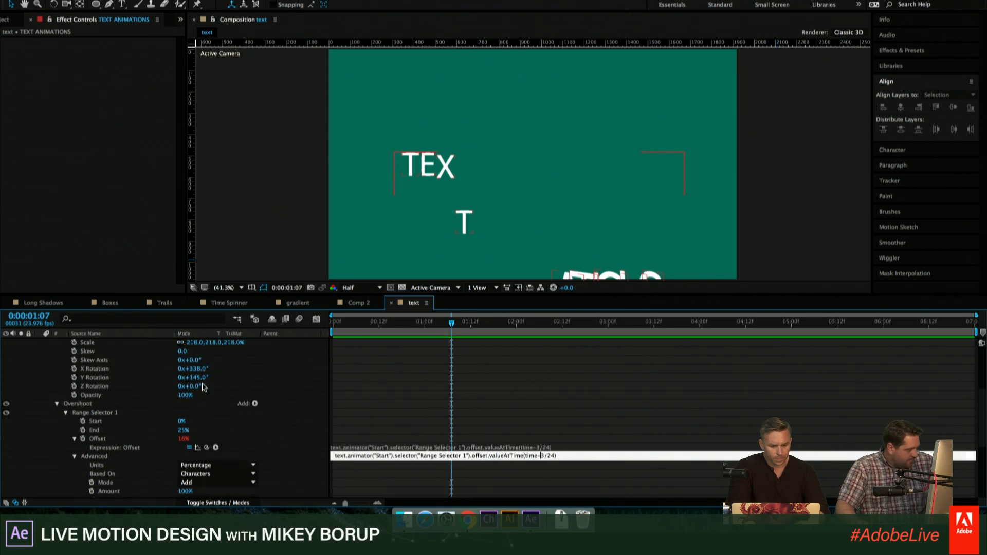
scroll(205, 383, up, 1)
scroll(209, 379, up, 2)
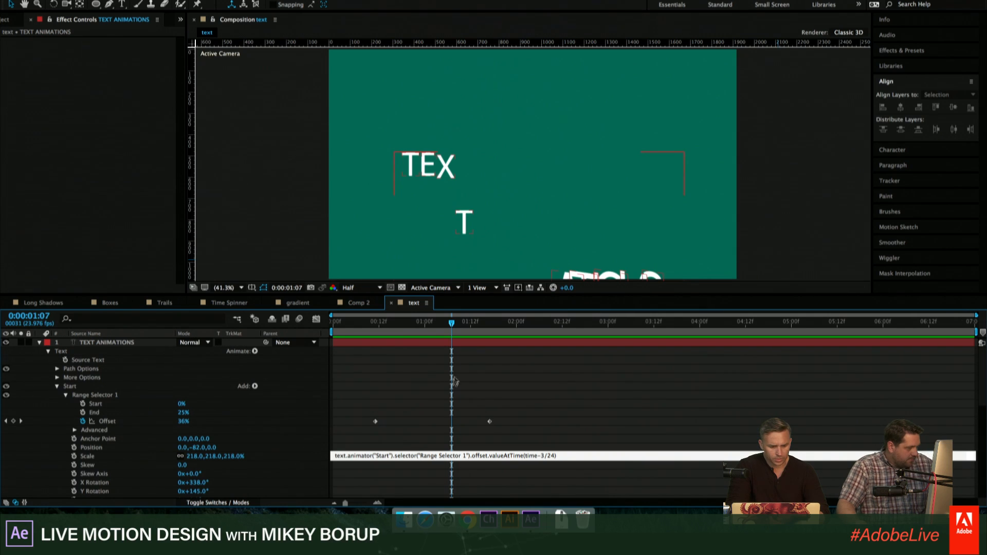
- Check the text animation at 0:00:02:01 and 0:00:00:15, and move the playhead to 0:00:00:12
drag(437, 329, 521, 354)
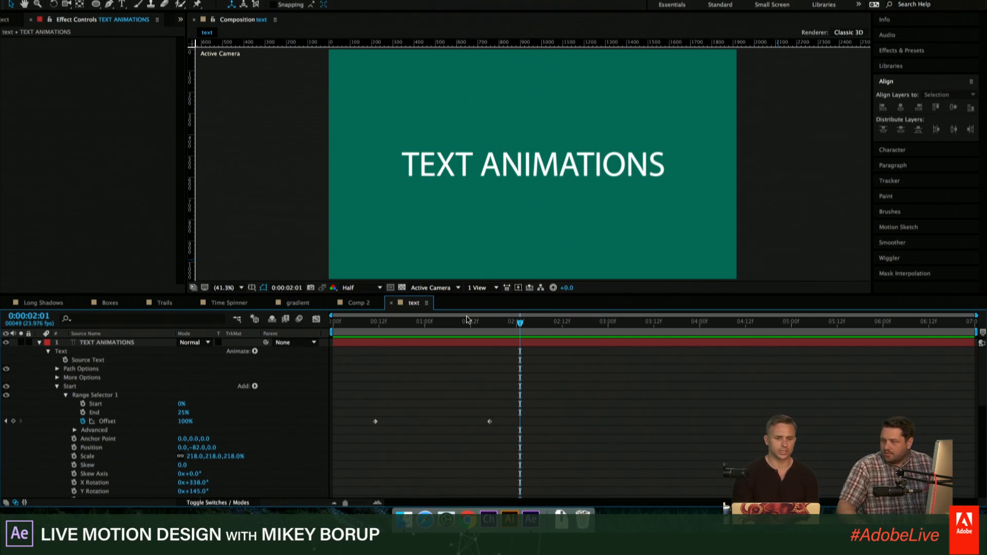
drag(437, 312, 390, 323)
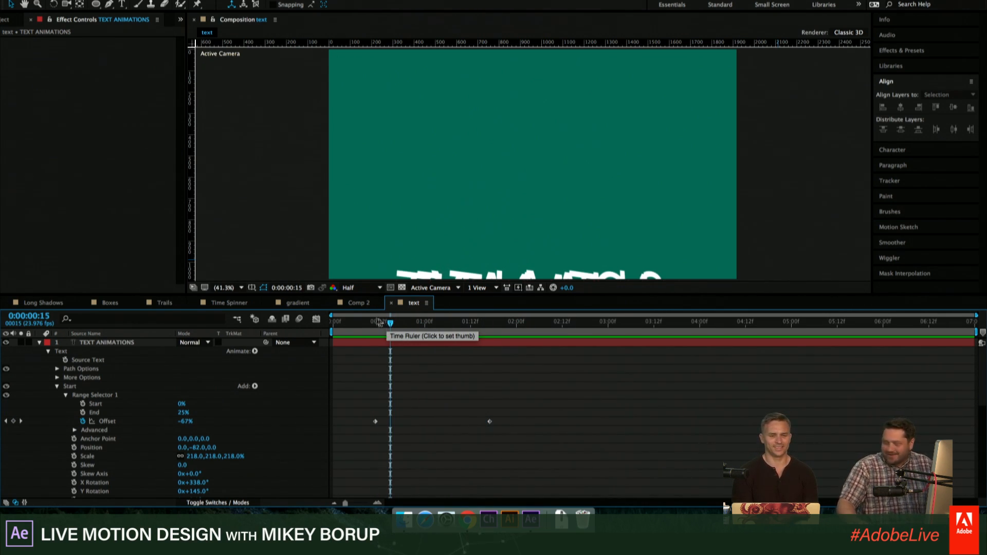
click(379, 321)
- Collapse the Overshoot animator and expand the Advanced settings of Start's Range Selector 1
click(88, 343)
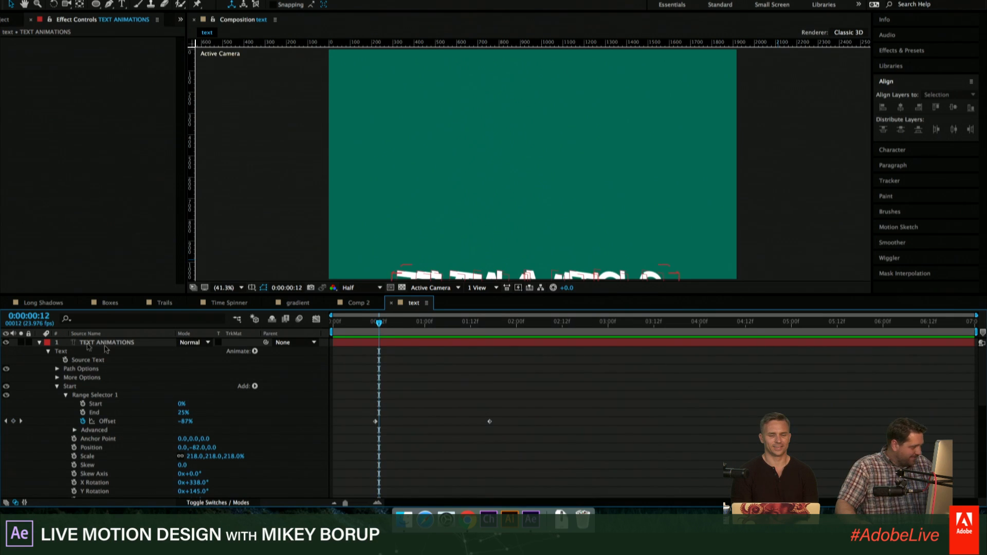
click(57, 387)
click(66, 404)
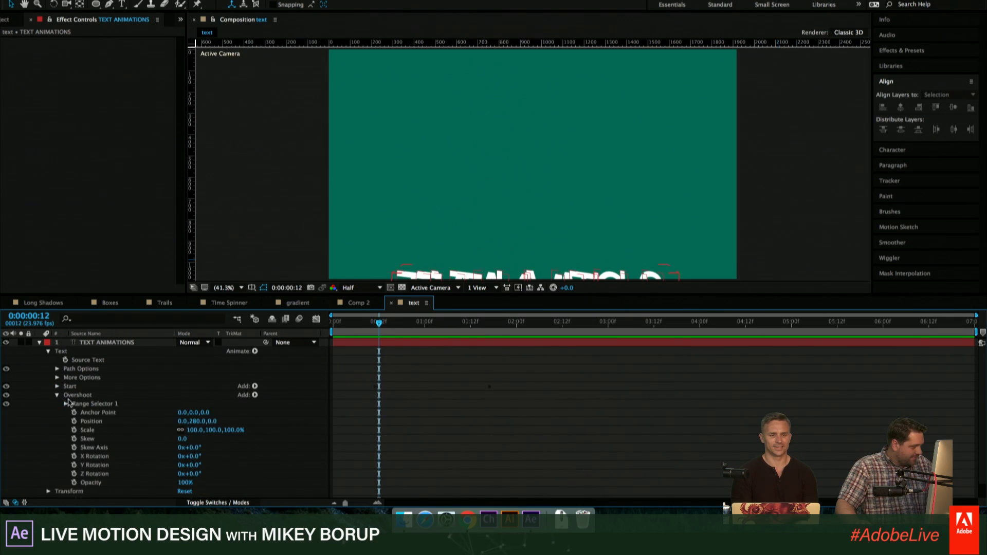
click(57, 395)
click(57, 387)
scroll(58, 388, down, 1)
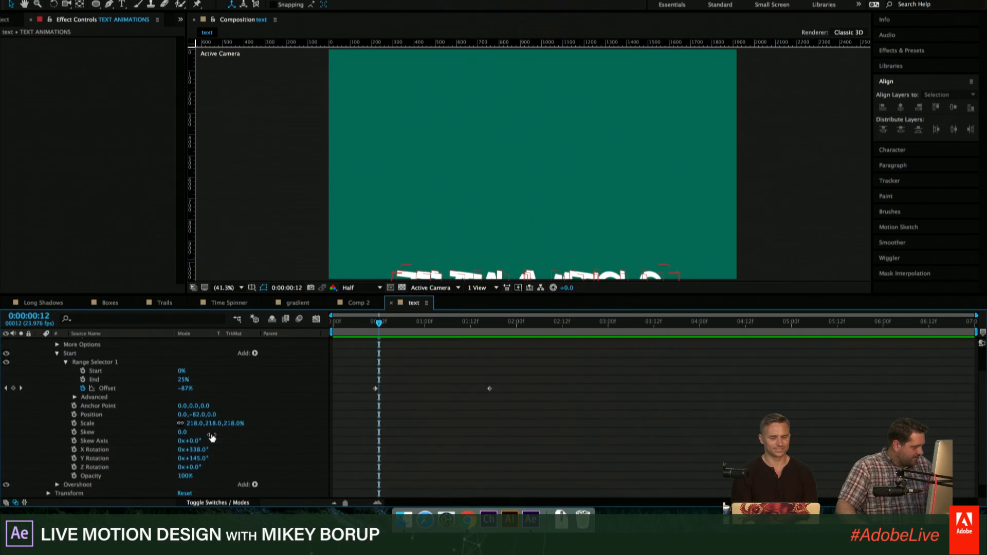
scroll(143, 446, down, 2)
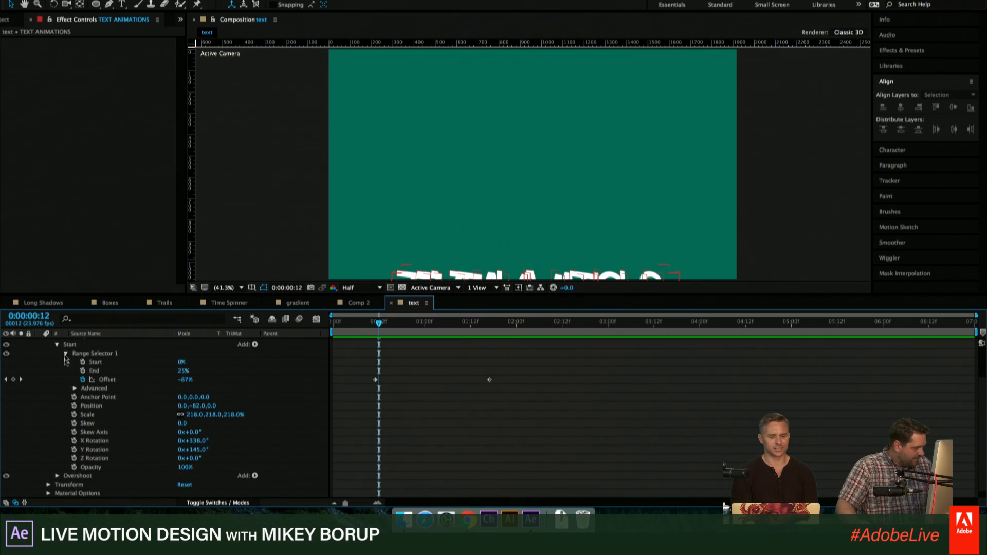
click(74, 388)
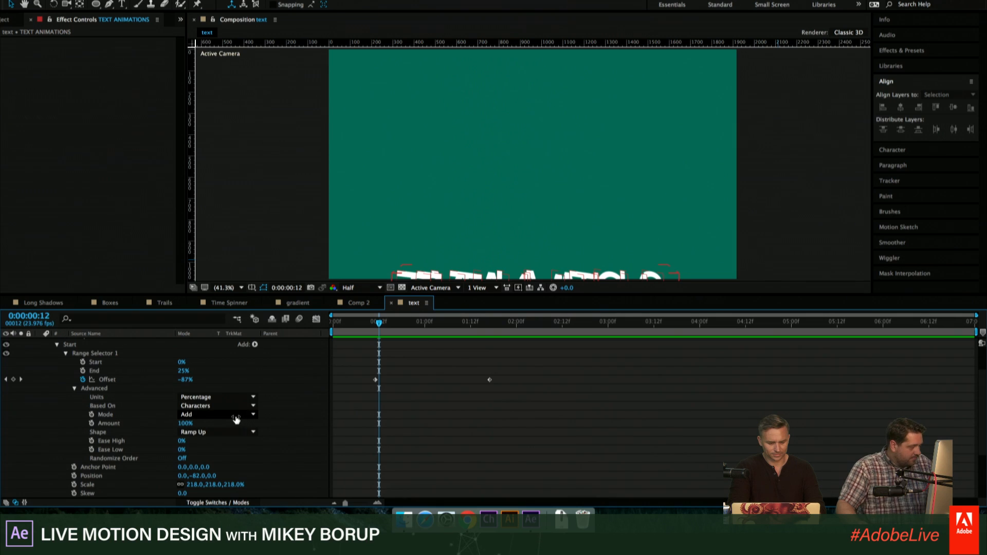
- Try Ramp Down as the Shape of Start's Range Selector 1, check it at 0:00:01:03, and restore Ramp Up
scroll(237, 420, down, 2)
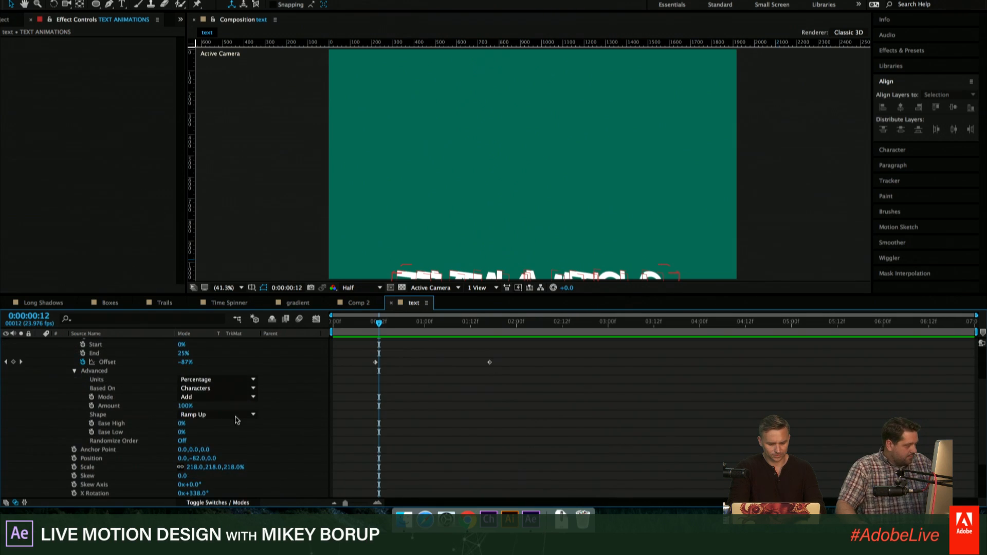
click(208, 414)
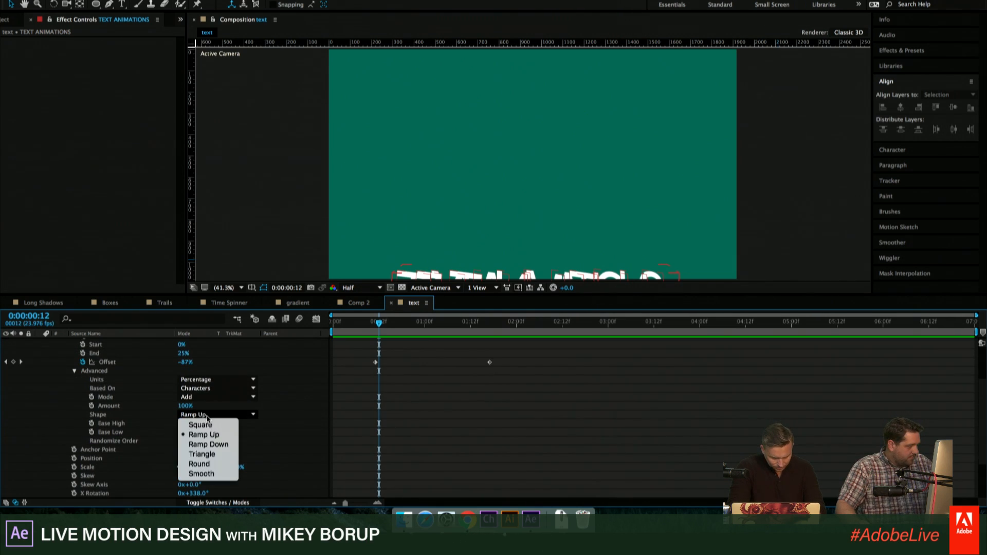
click(215, 447)
scroll(308, 386, up, 3)
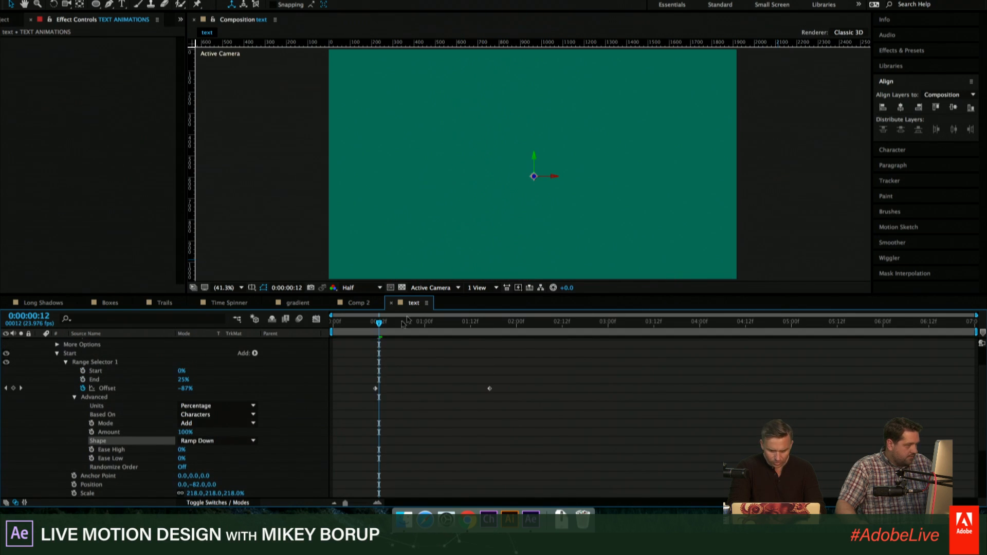
drag(387, 325, 437, 338)
click(215, 440)
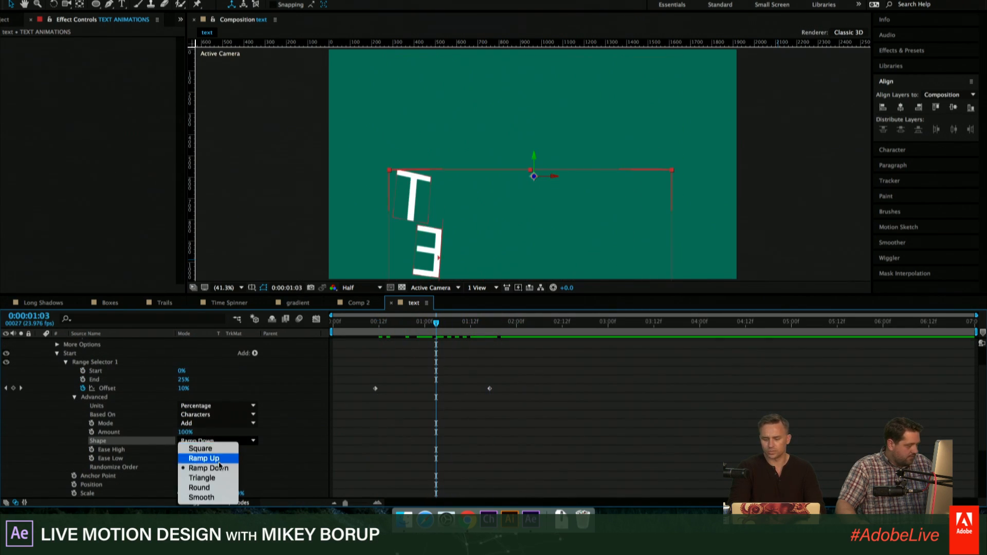
key(Return)
- Preview the text animation from 0:00:00:11 and move the playhead to 0:00:01:00
click(375, 324)
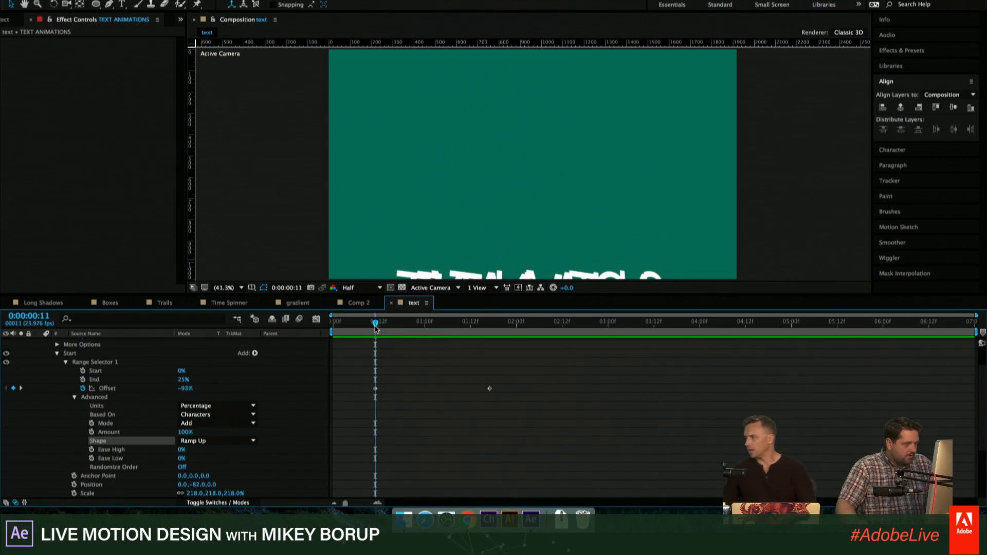
key(space)
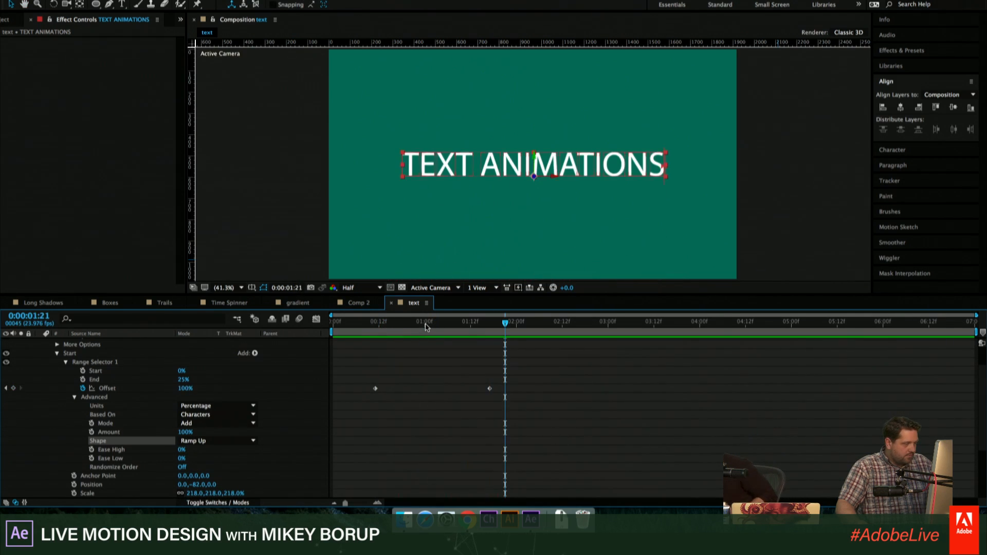
click(426, 324)
scroll(62, 377, up, 3)
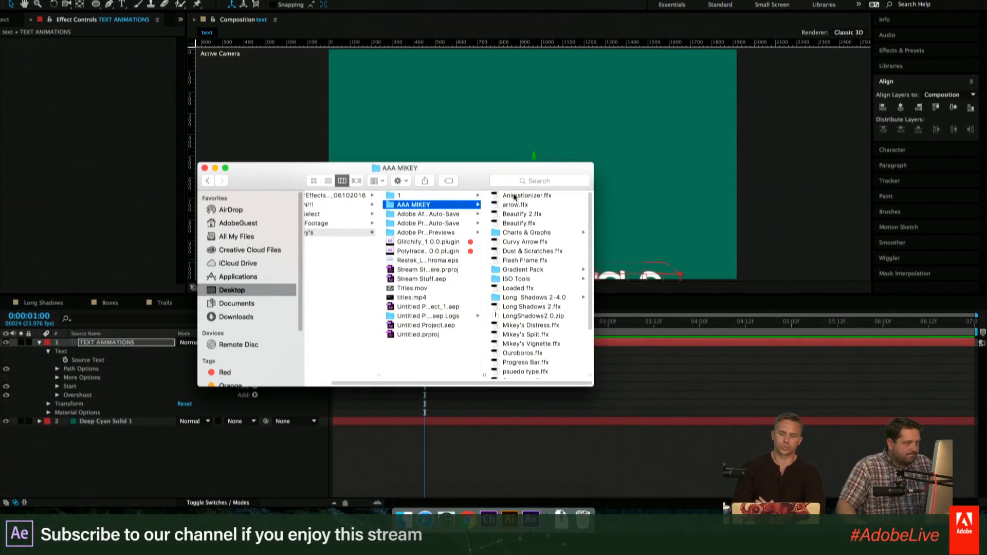
- In a new Finder window, open the Presets folder of Adobe After Effects CC 2015.3 within Applications
key(super+n)
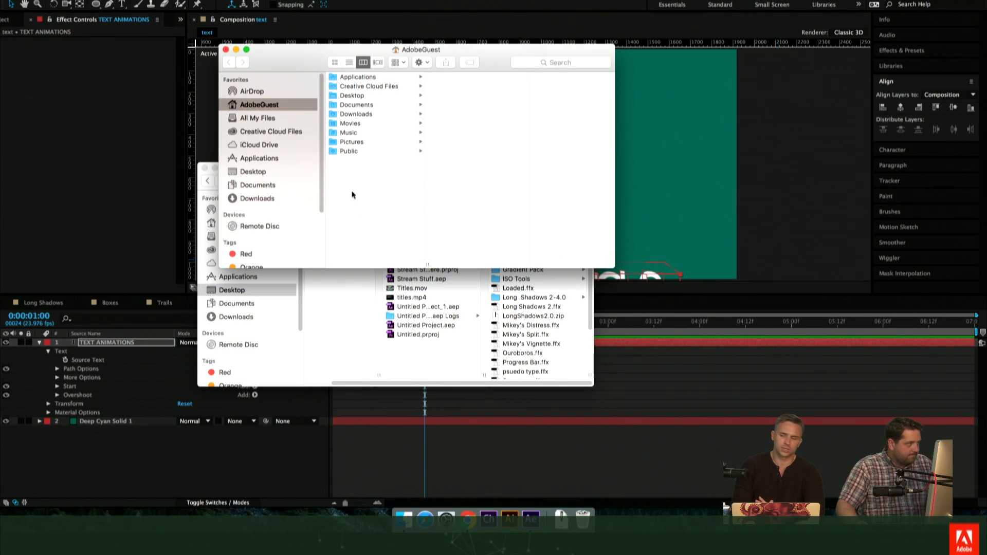
click(260, 157)
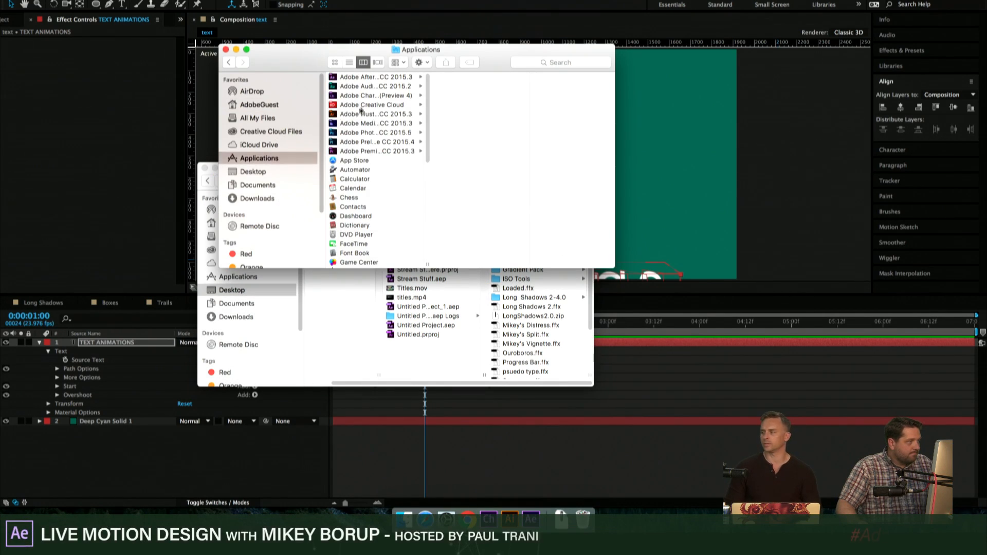
click(414, 77)
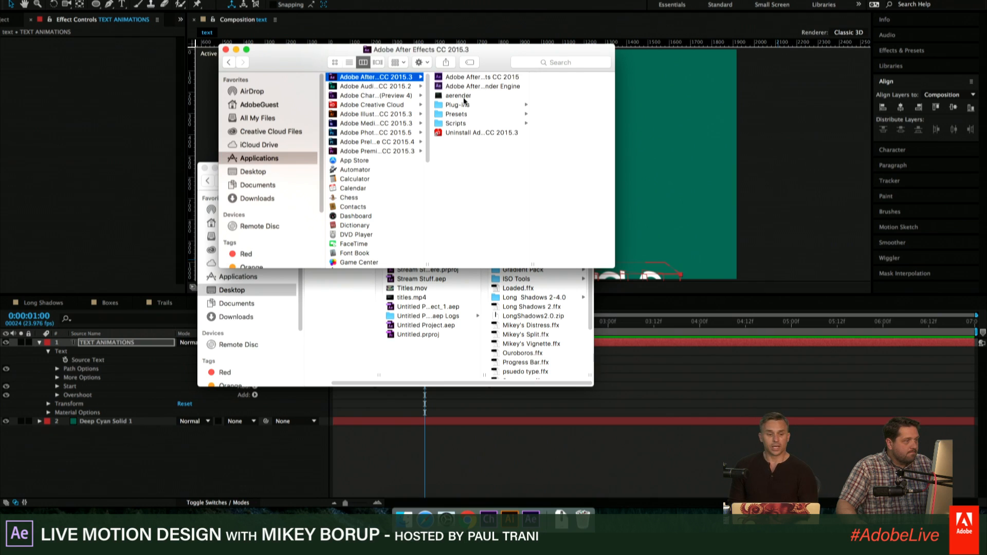
click(456, 115)
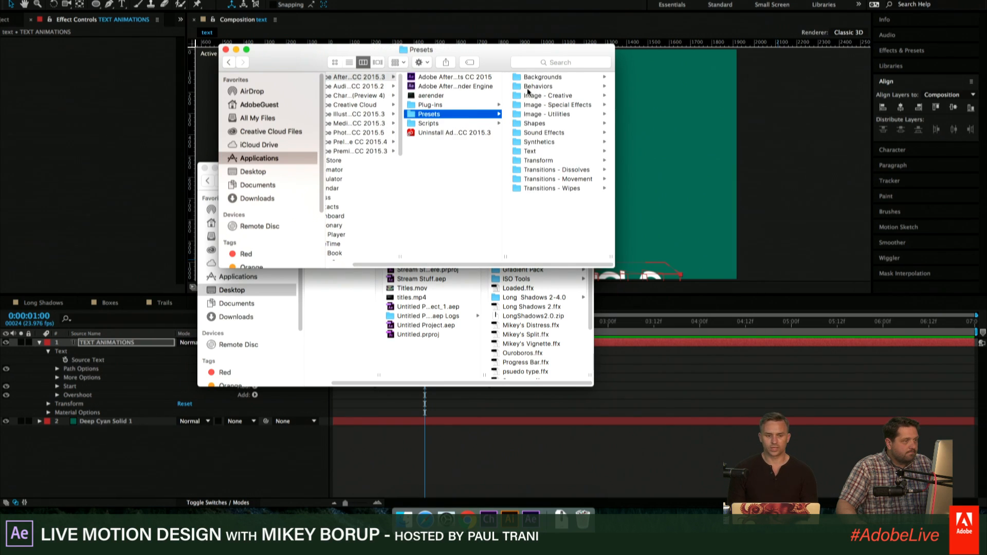
- Move Animationizer.ffx from the AAA MIKEY folder into the After Effects Presets folder and bring the Presets window to the front
click(359, 350)
drag(312, 168, 294, 242)
drag(507, 270, 572, 212)
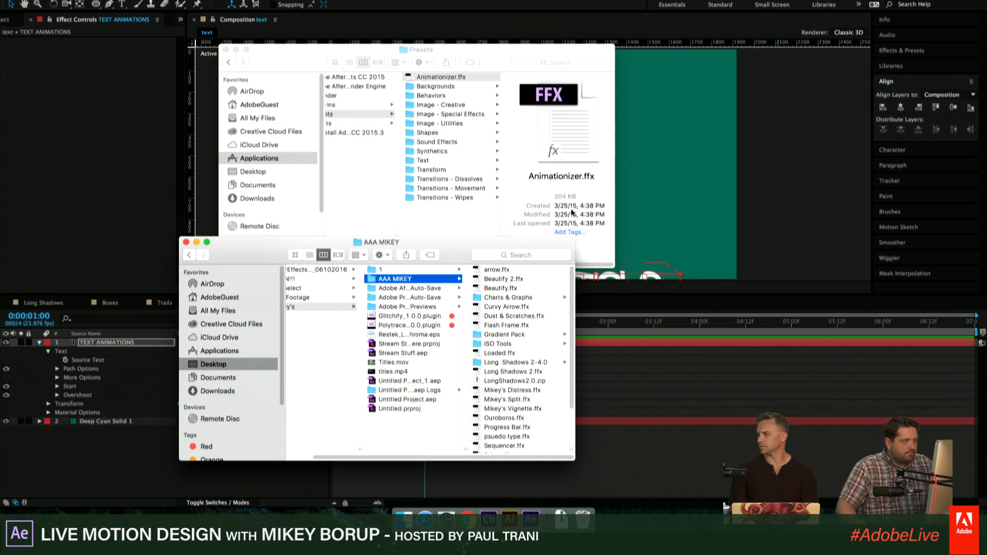
click(497, 57)
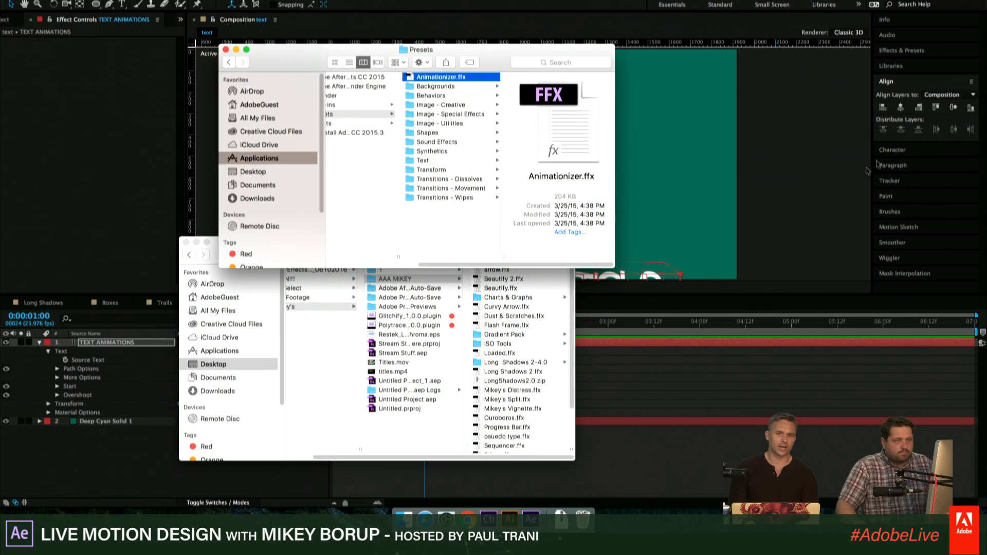
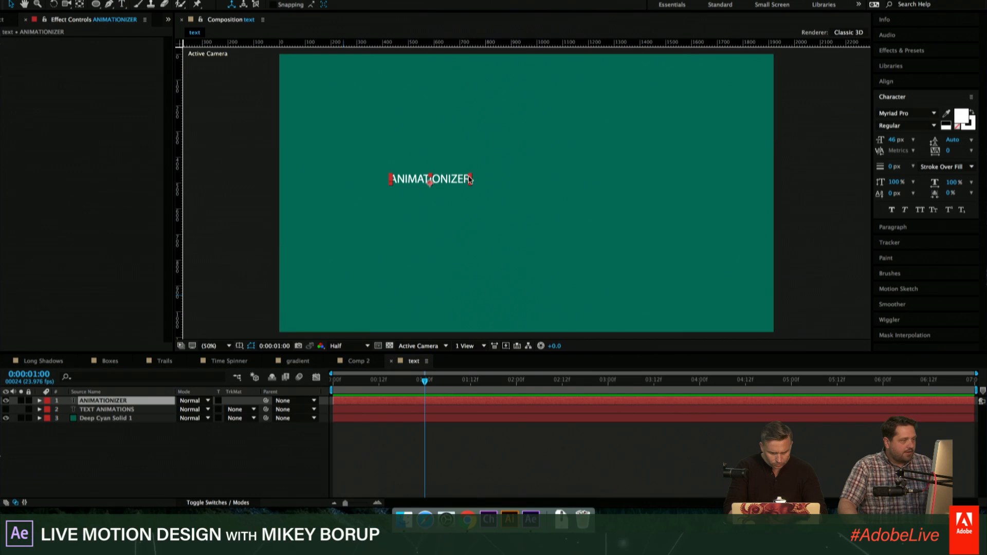
- Enlarge the ANIMATIONIZER text to span about two thirds of the composition's width and apply the Animationizer preset to its layer
drag(517, 173, 606, 190)
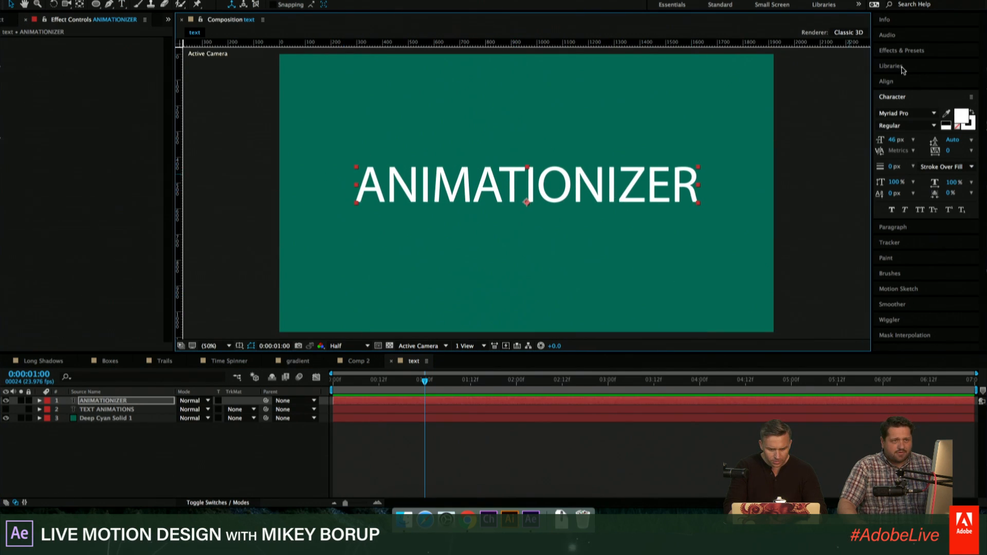
click(893, 51)
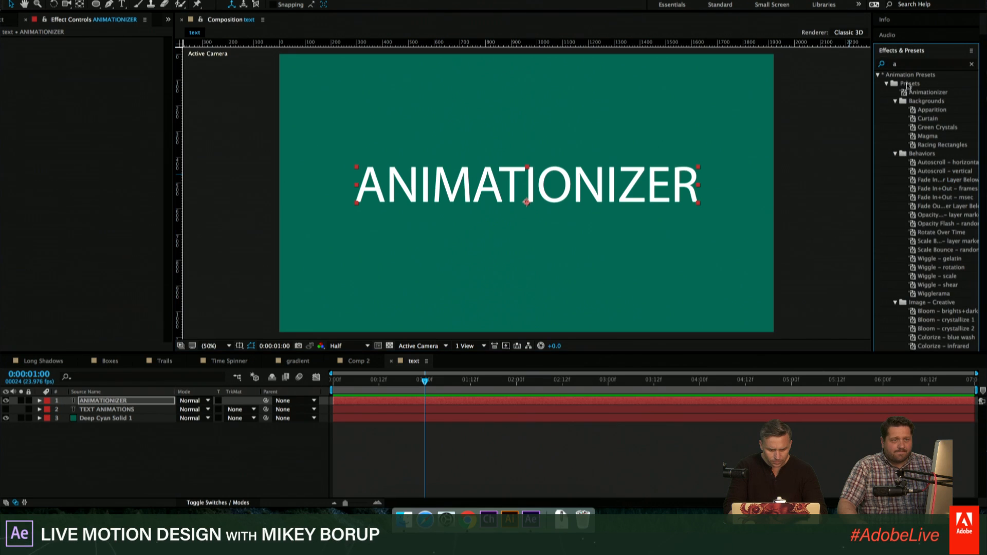
click(750, 447)
click(471, 402)
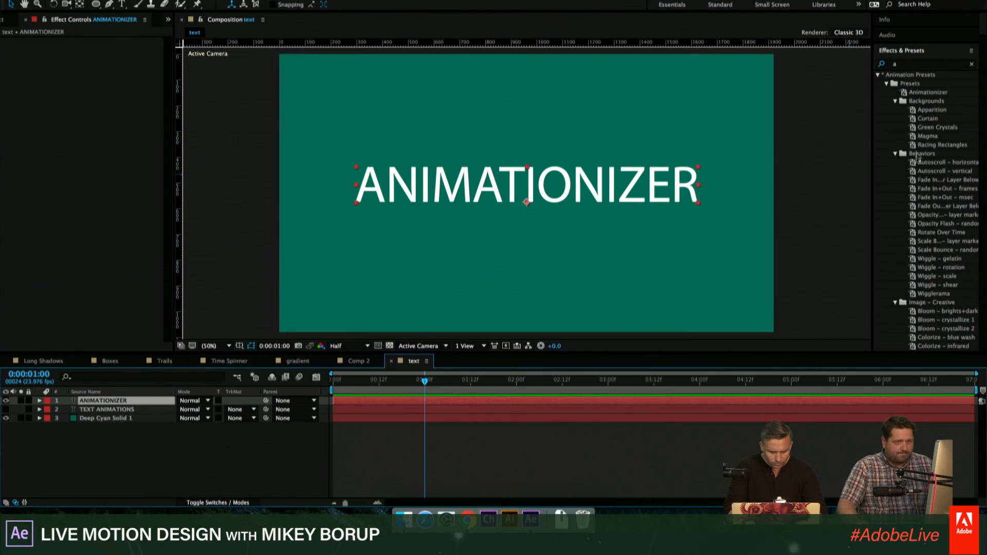
drag(925, 94, 545, 189)
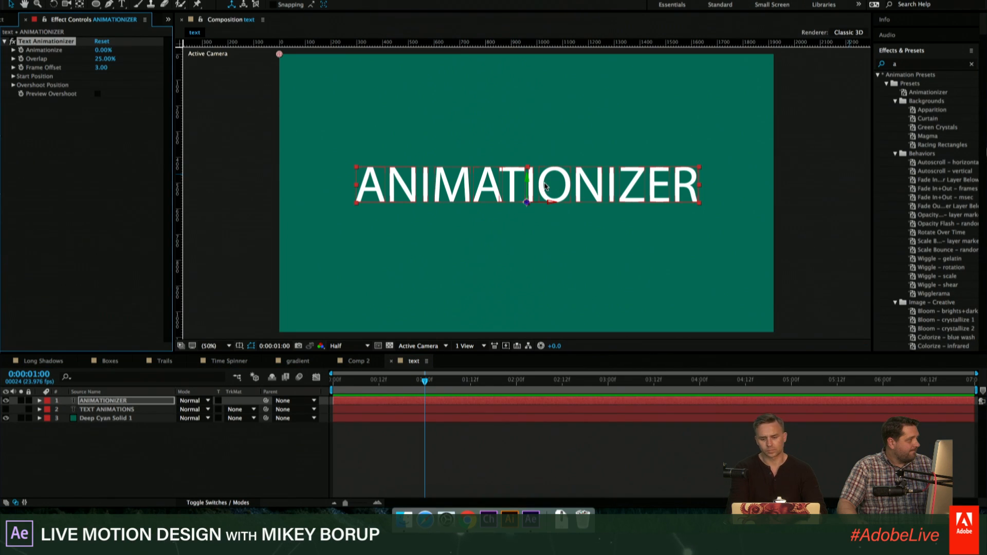
- In the ANIMATIONIZER layer's Start Position settings, set Position to 0, -86, Scale to 154 and X Rotation to 1x+34°
click(561, 436)
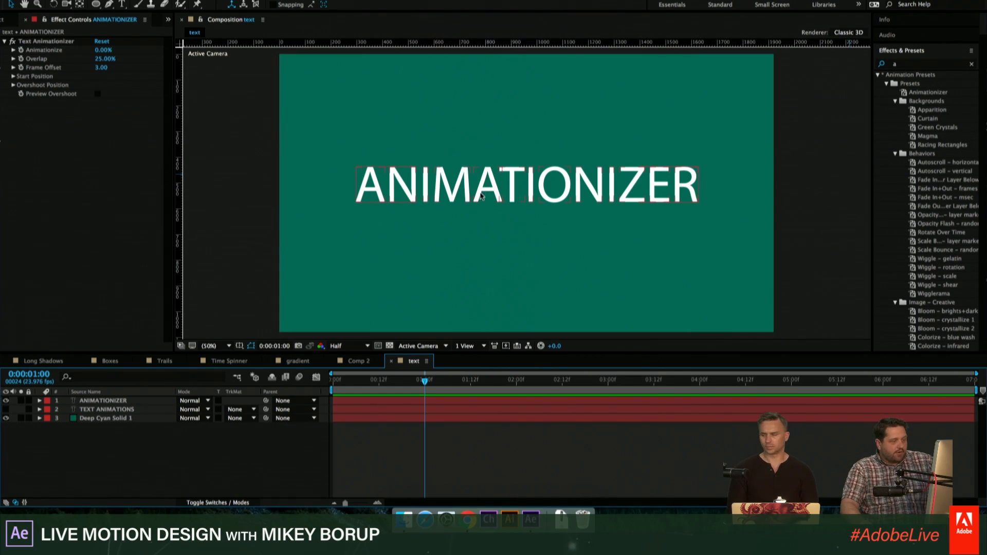
click(479, 196)
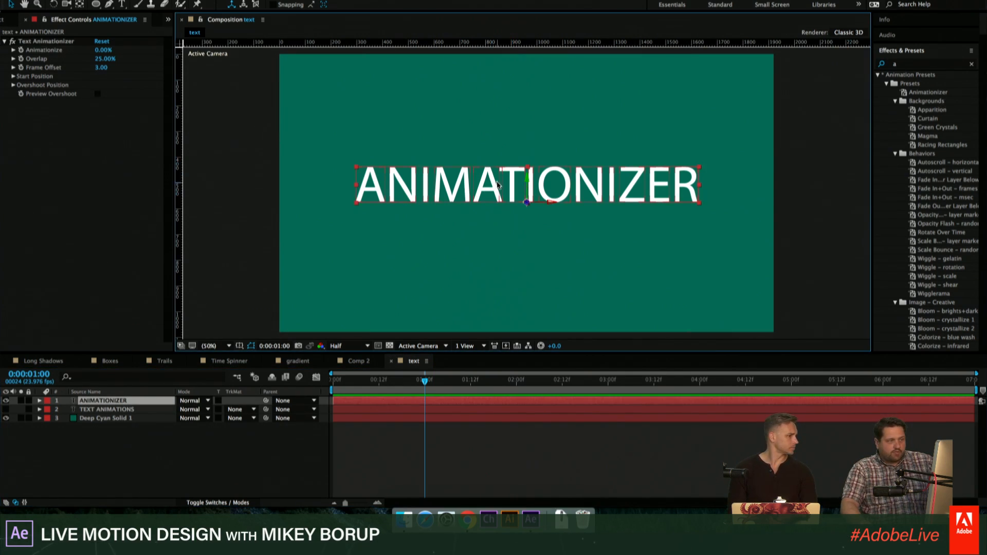
click(425, 405)
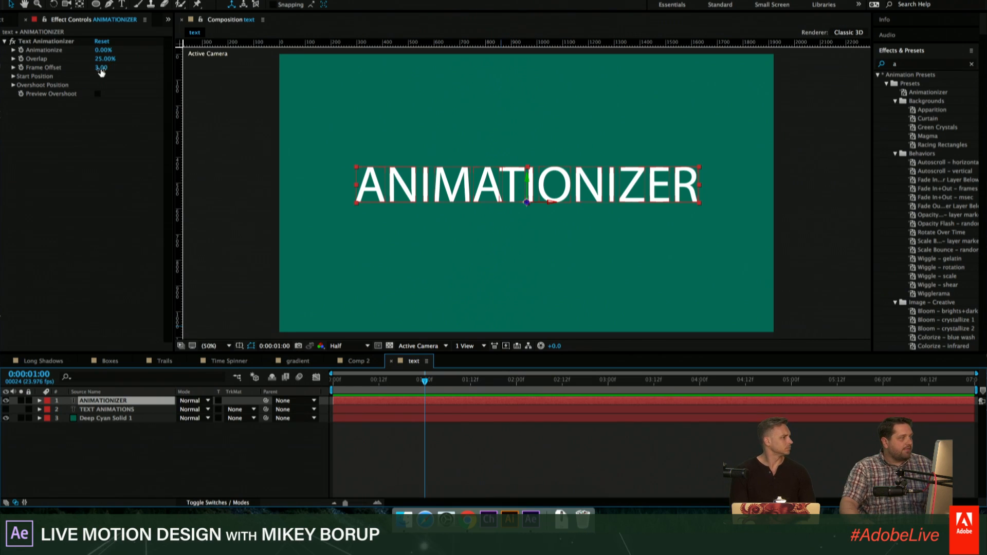
click(12, 77)
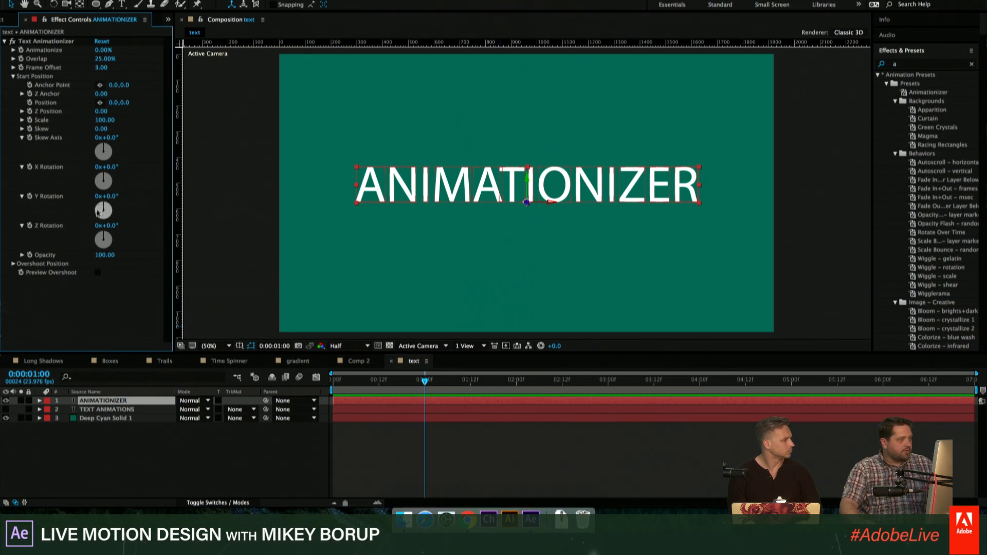
drag(109, 102, 59, 110)
key(super+z)
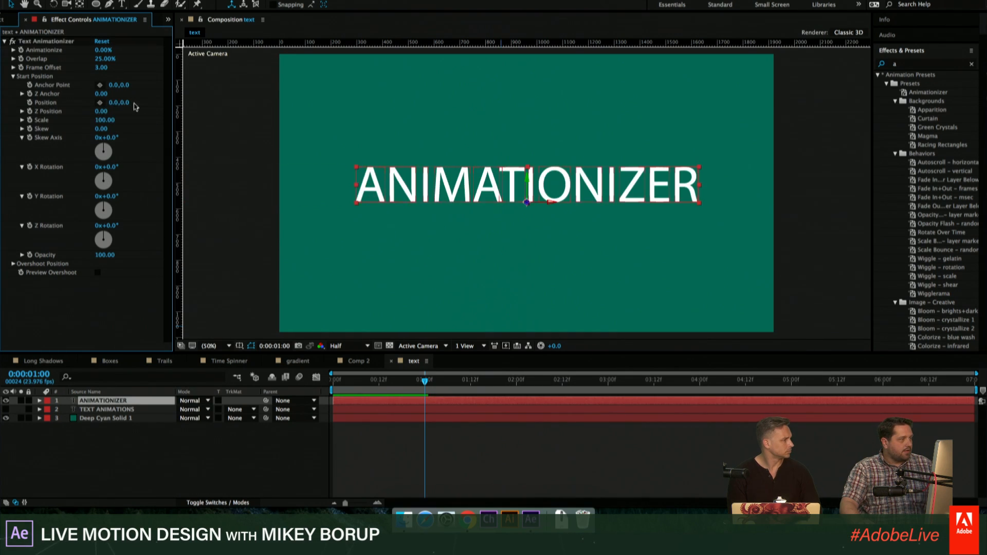
drag(124, 102, 334, 189)
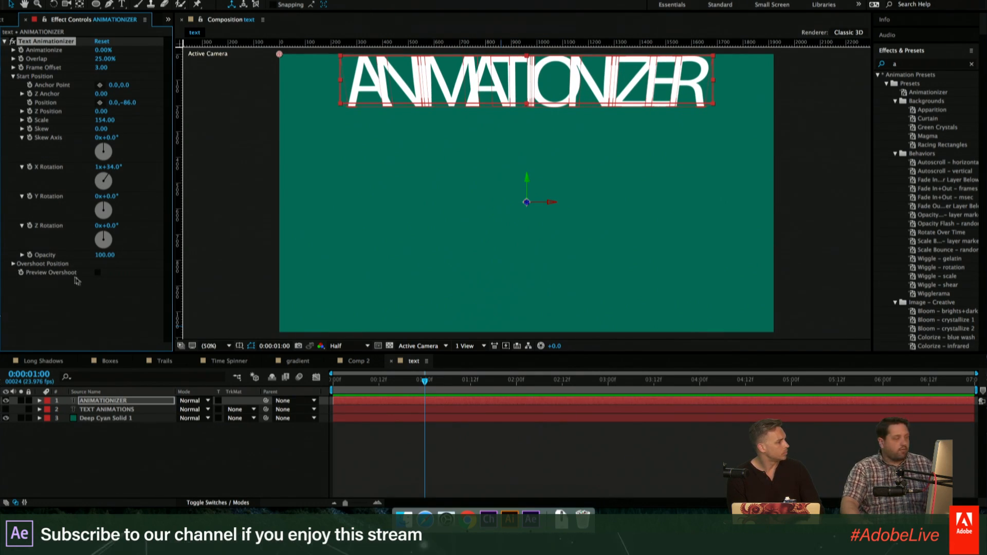
- Using Preview Overshoot temporarily, set the Overshoot Position settings to Position 0, 67 and Scale 50
click(97, 272)
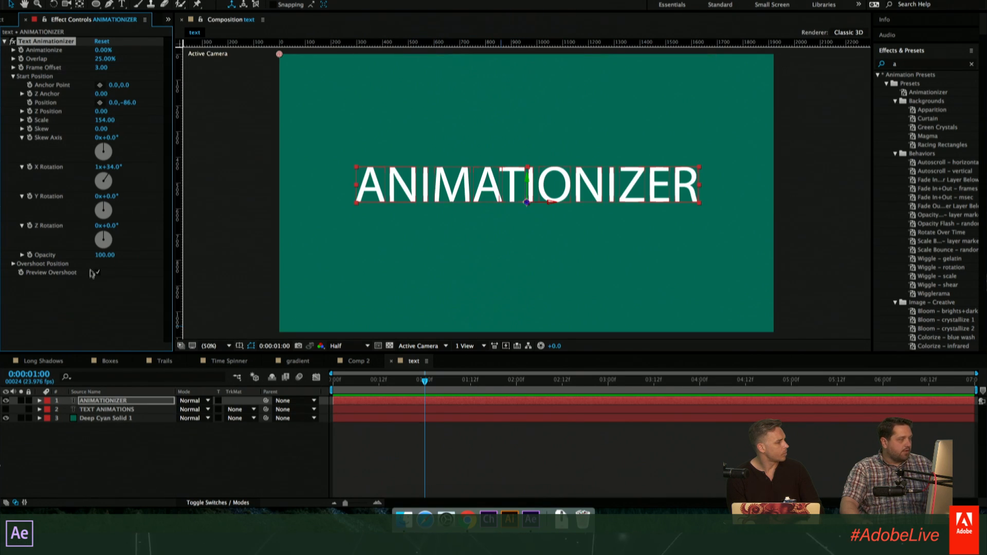
click(12, 264)
scroll(36, 255, down, 4)
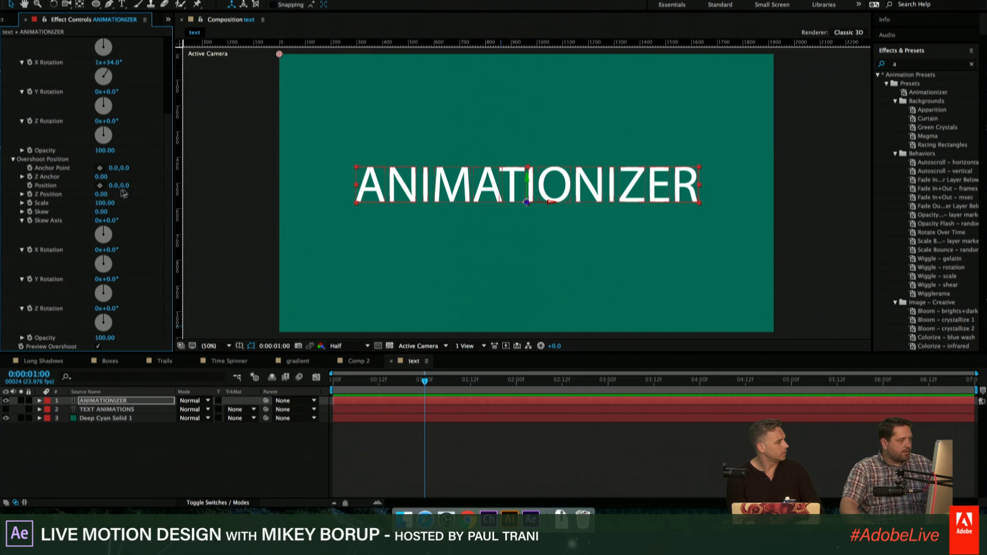
drag(140, 183, 163, 185)
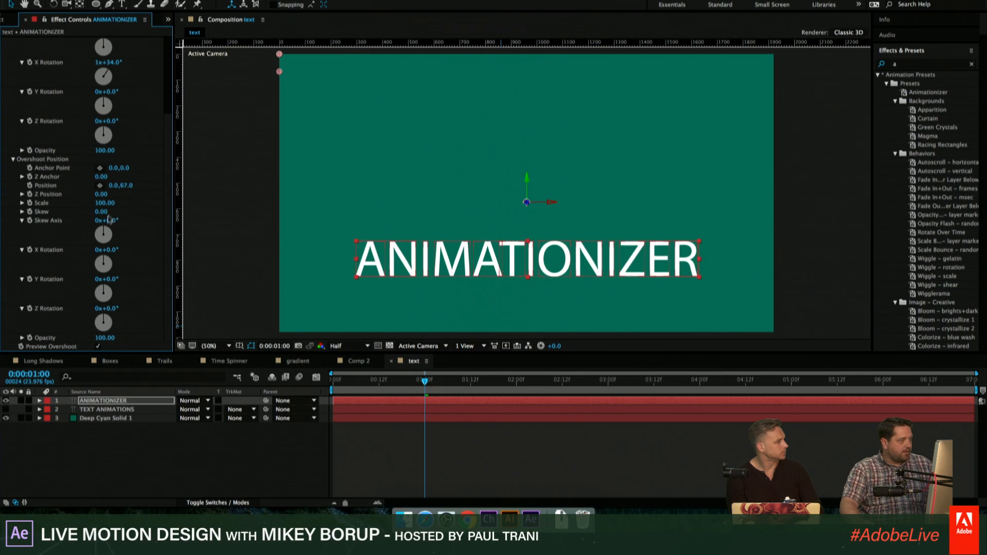
drag(106, 204, 75, 204)
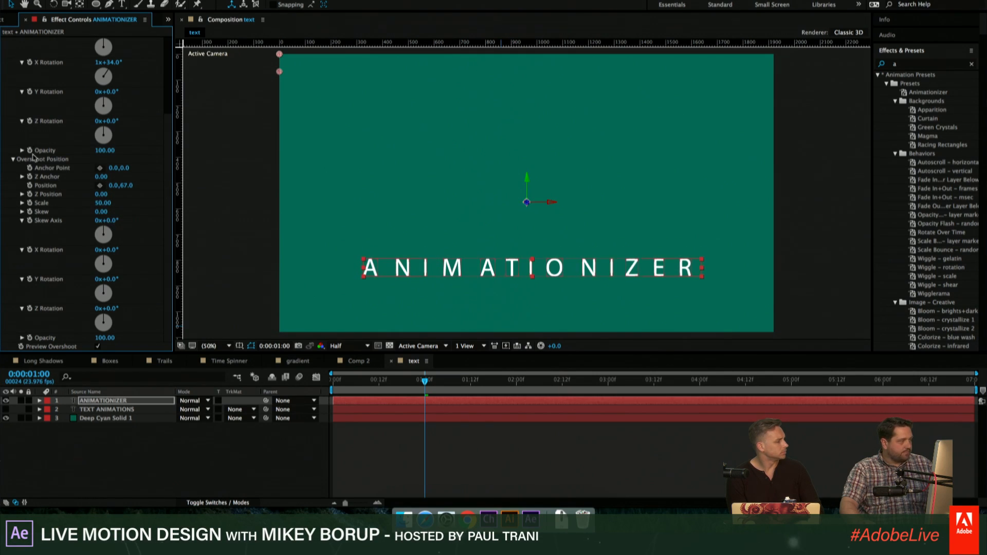
click(13, 159)
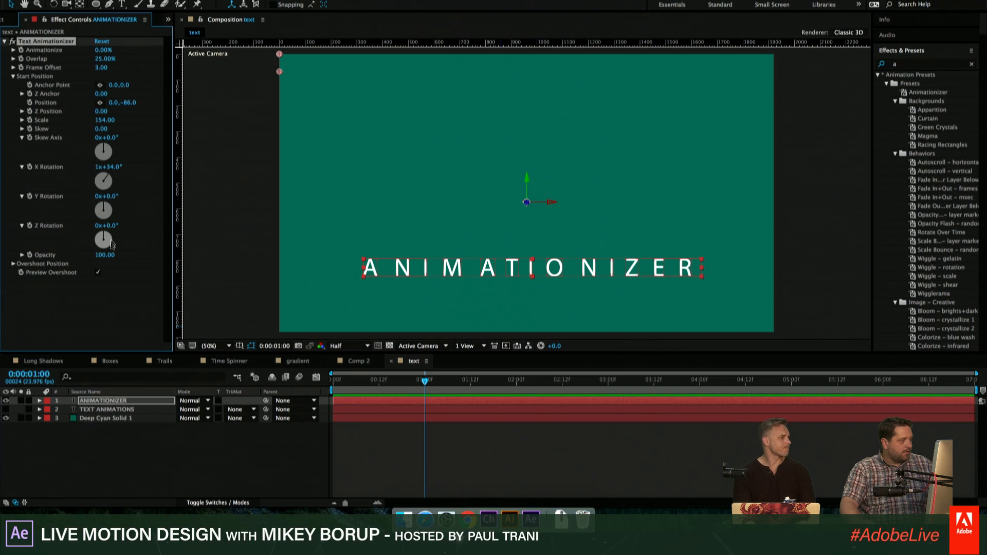
click(97, 272)
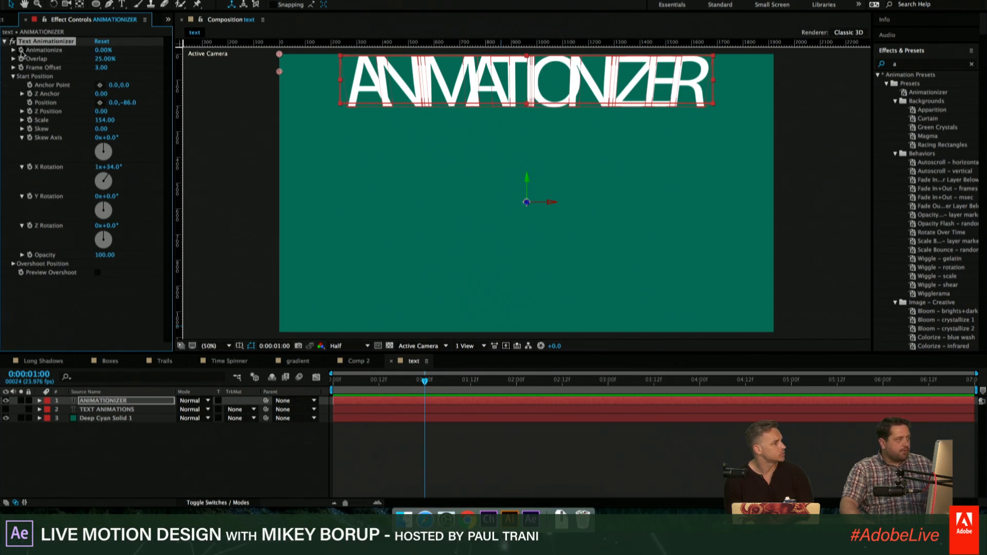
- Keyframe Animationize from 0% at 0:00:01:00 to 100% at 0:00:02:02 and reveal the keyframes on the ANIMATIONIZER layer
key(space)
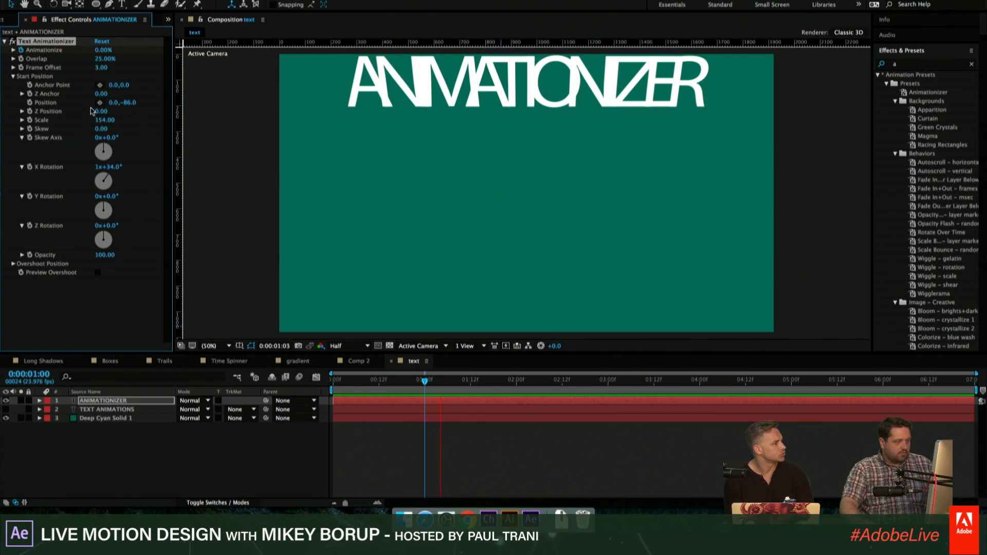
key(space)
click(101, 50)
text(100)
key(Return)
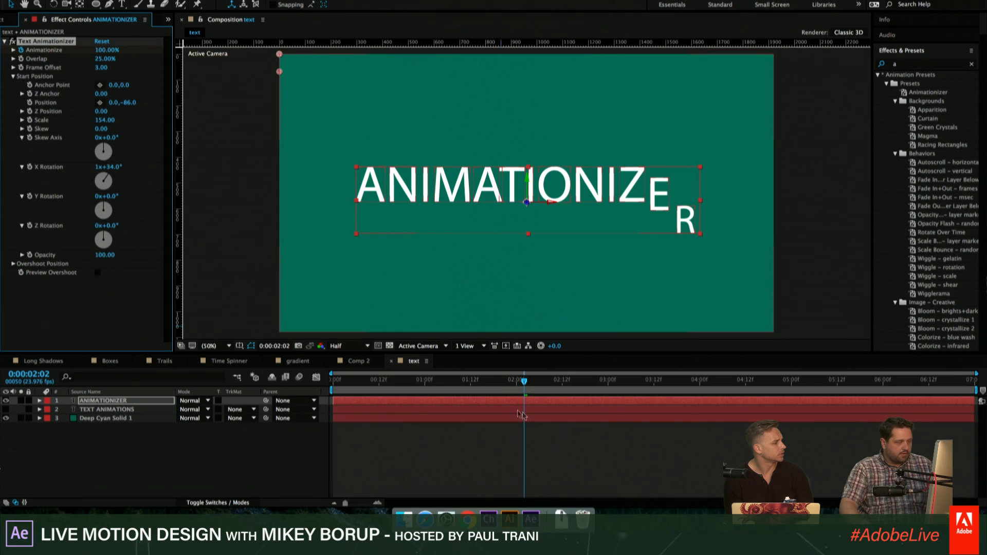
key(u)
- Preview the keyframed text animation several times, starting from 0:00:00:07, 0:00:00:19 and 0:00:00:14
key(space)
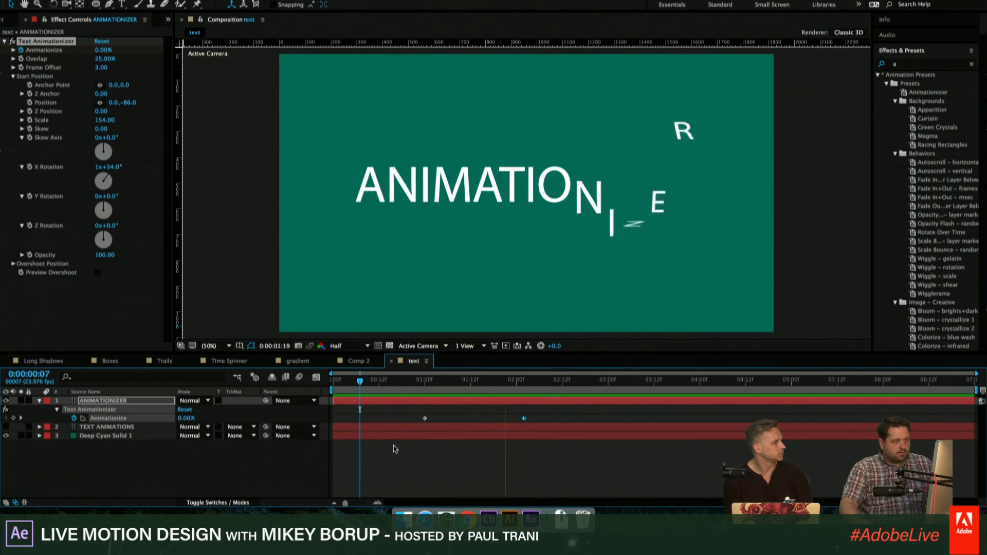
click(391, 382)
drag(391, 384, 405, 405)
key(space)
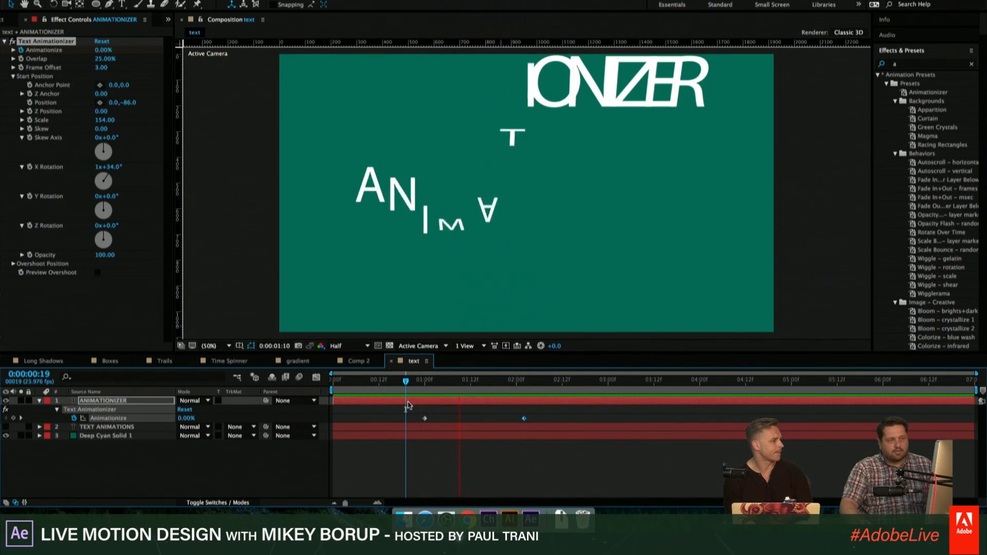
click(387, 383)
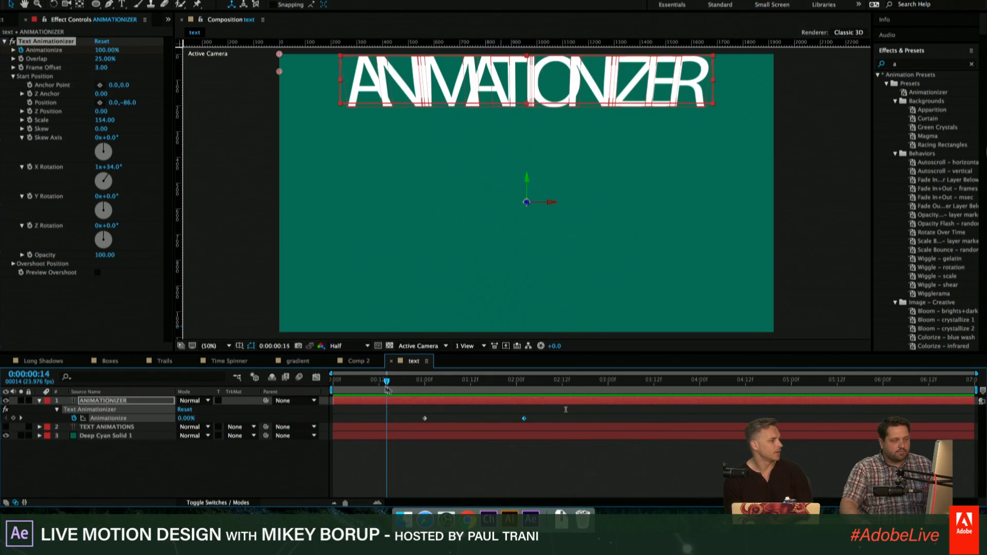
key(space)
- Try a Frame Offset of 21 in Text Animationizer and preview the animation from 0:00:00:18 and 0:00:00:23
drag(396, 392, 470, 383)
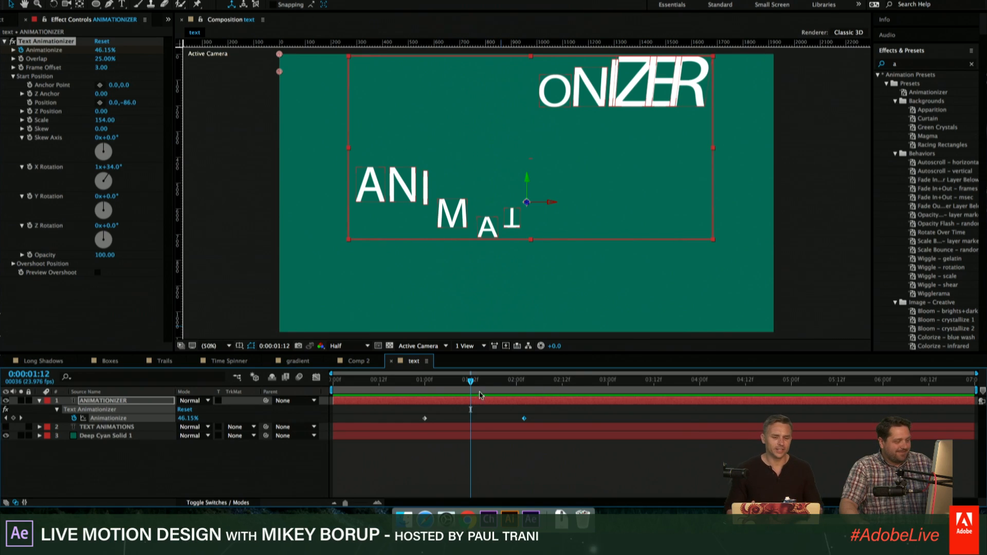
drag(103, 67, 118, 67)
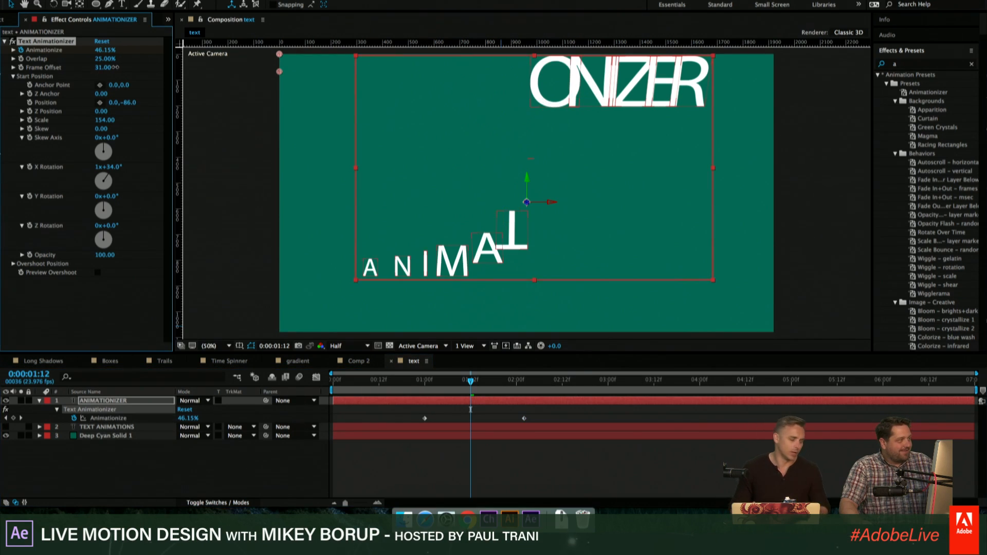
click(402, 381)
key(space)
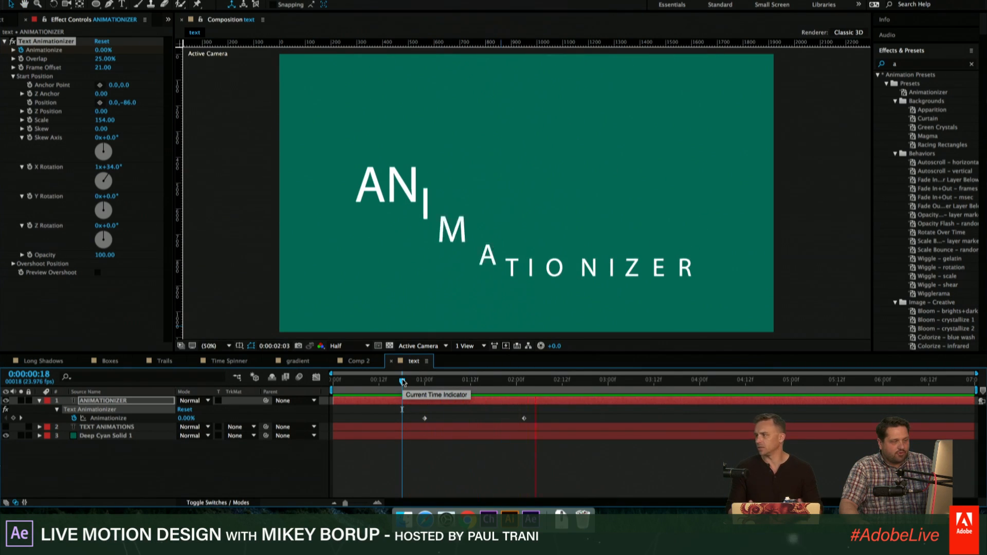
key(space)
drag(482, 381, 446, 378)
click(421, 380)
key(space)
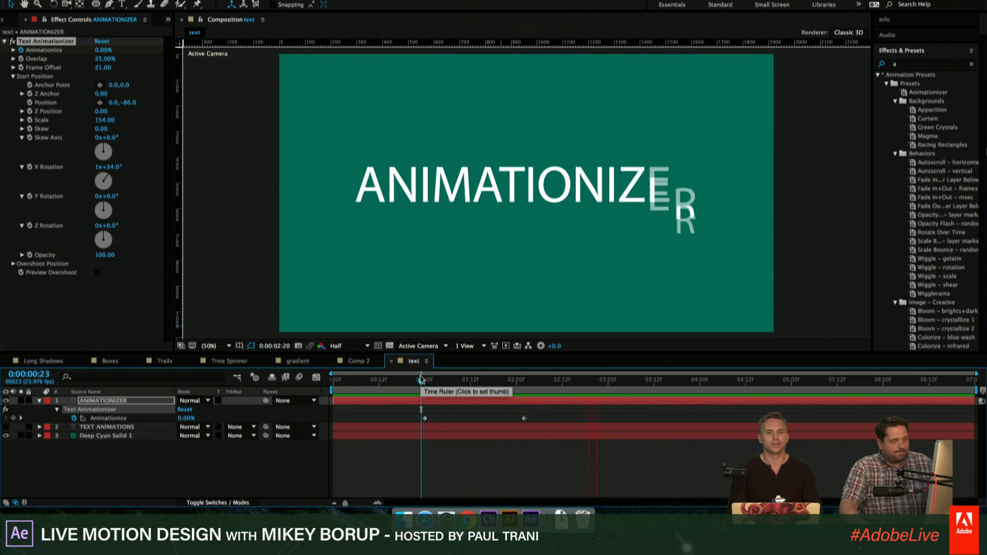
key(space)
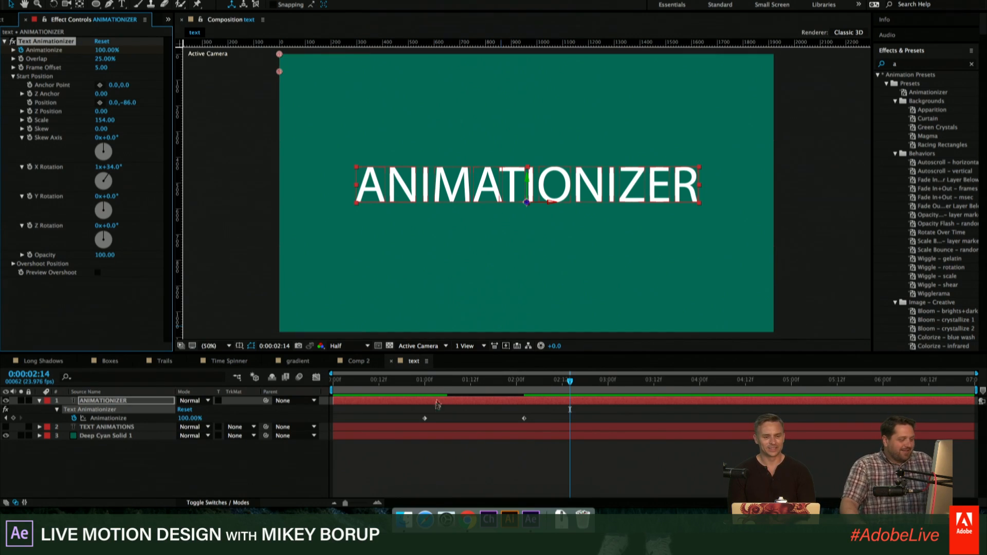
- Move the first Animationize keyframe slightly later, and set Anchor Point to 100, 0 in Start Position and 0, 261 in Overshoot Position
drag(425, 417, 440, 419)
drag(472, 380, 497, 388)
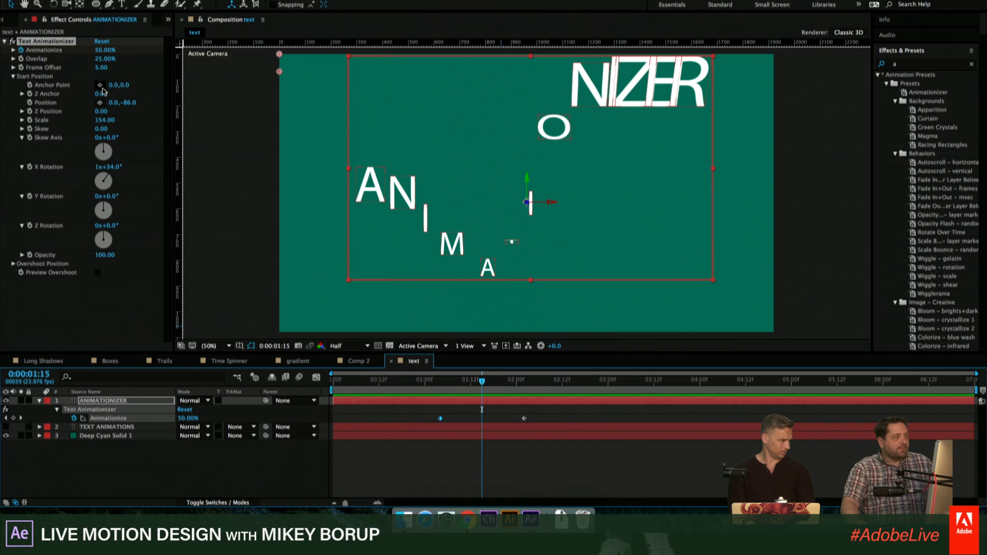
drag(116, 88, 116, 186)
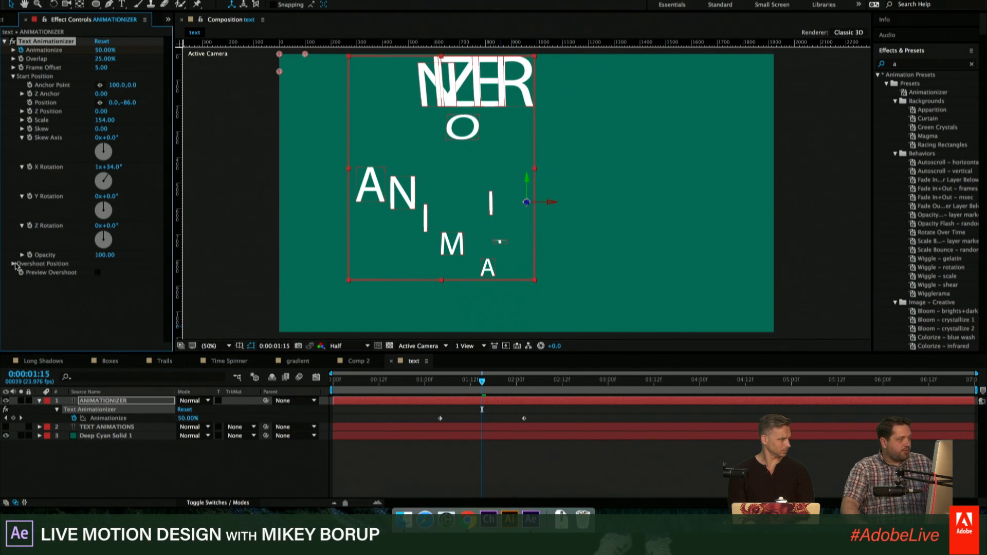
click(14, 264)
scroll(128, 193, down, 3)
drag(125, 177, 240, 185)
- Lengthen the animation by moving the last Animationize keyframe to about 0:00:03:20, previewing it from 0:00:01:02
drag(459, 382, 405, 383)
key(space)
drag(524, 418, 638, 419)
drag(471, 384, 432, 387)
key(space)
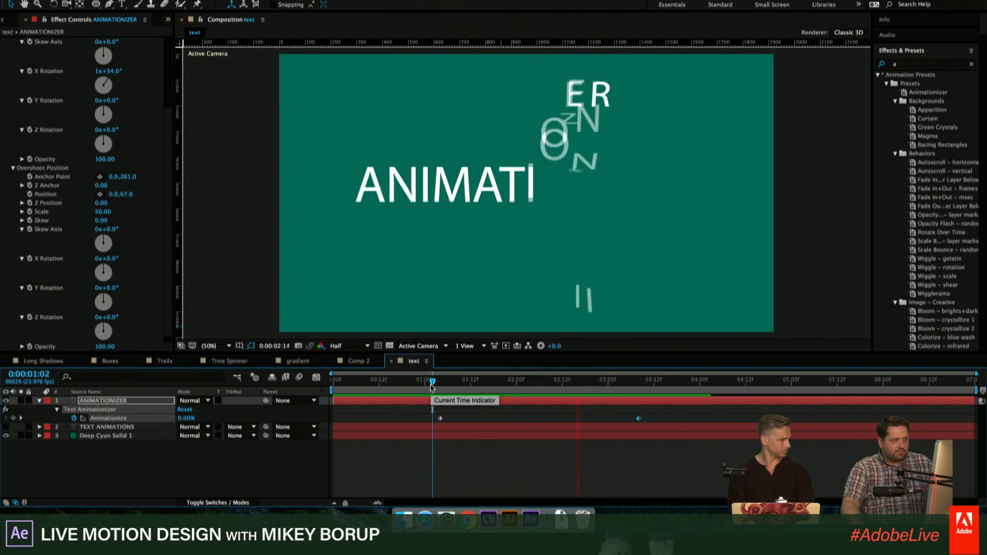
key(space)
drag(639, 419, 685, 419)
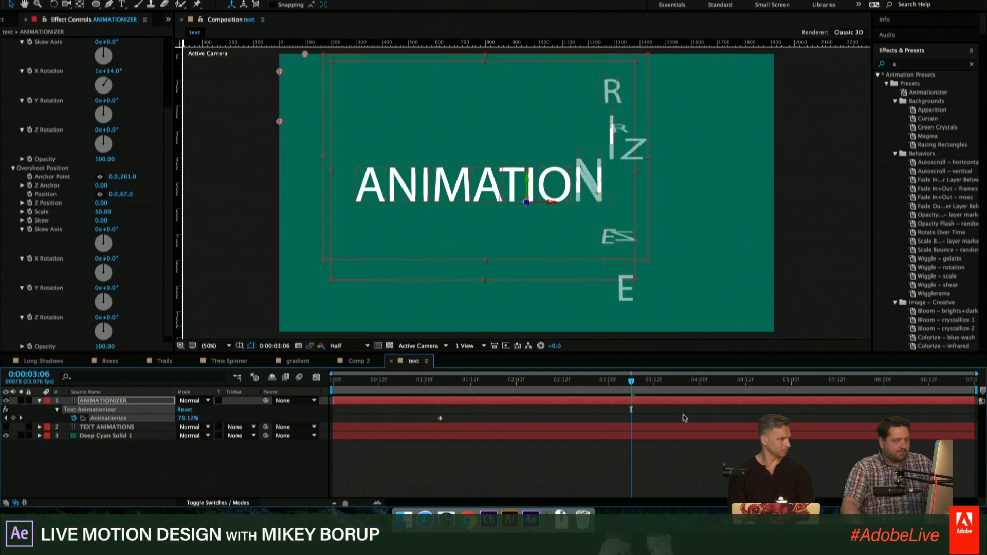
- Set Overshoot Position's Z Anchor to 599 and preview the animation from 0:00:01:00
drag(104, 188, 429, 201)
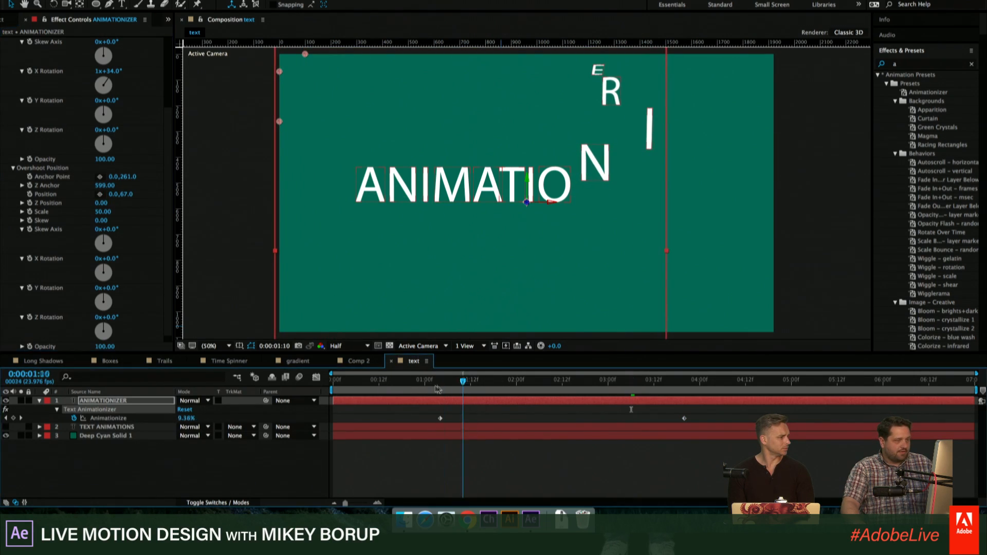
click(427, 381)
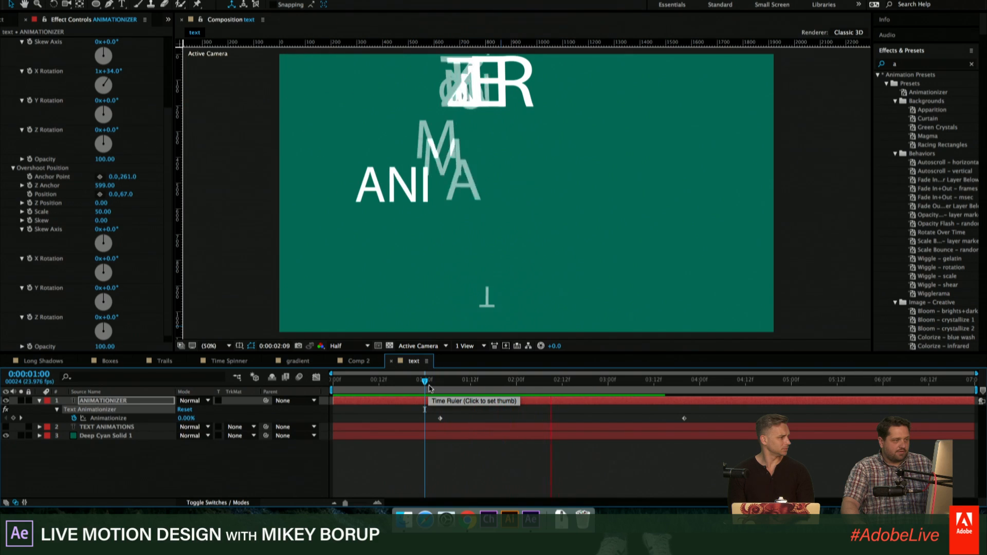
key(space)
- Spread the Animationize keyframes to about 0:00:00:06 and 0:00:05:23, and preview the text with Overlap set to 95%
drag(439, 420, 356, 421)
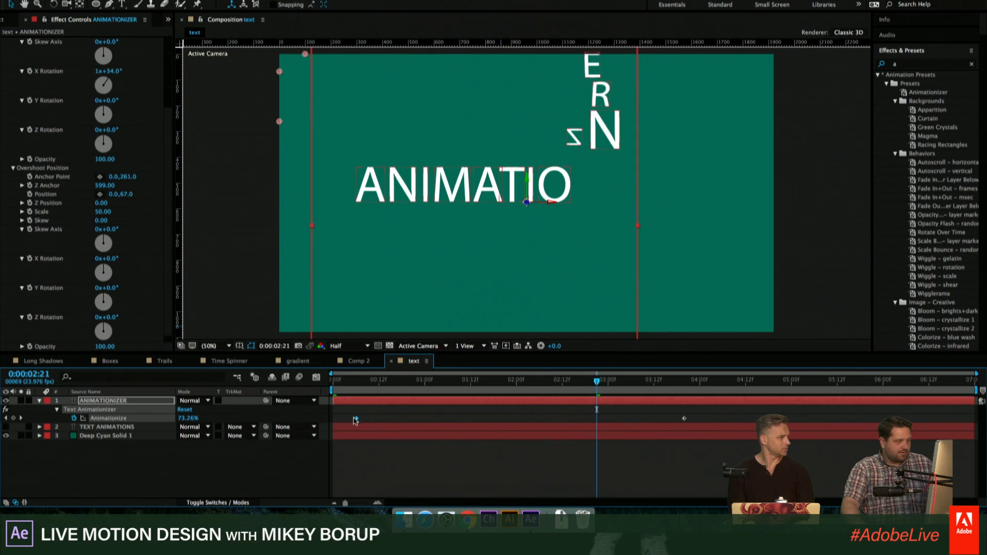
drag(684, 419, 879, 419)
scroll(86, 108, up, 5)
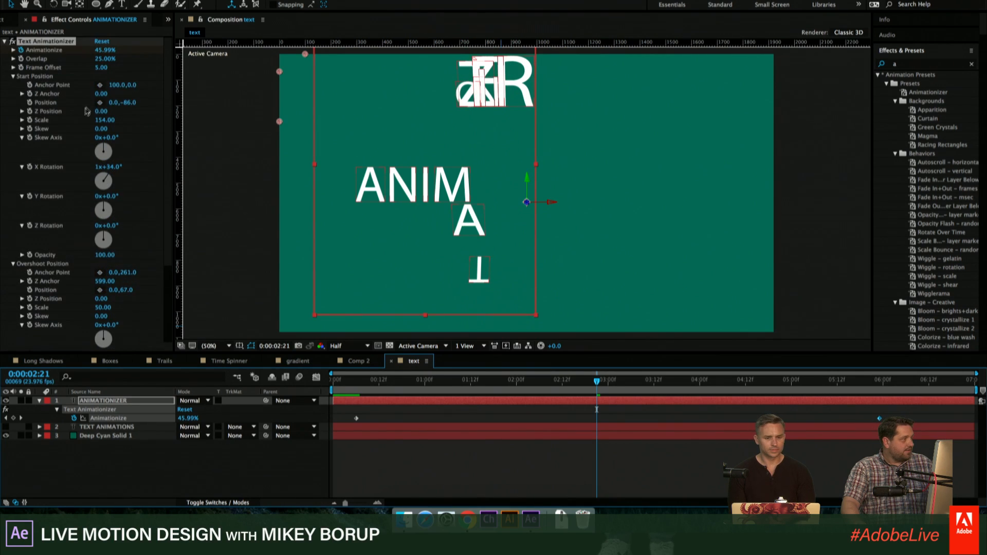
drag(106, 59, 401, 383)
key(space)
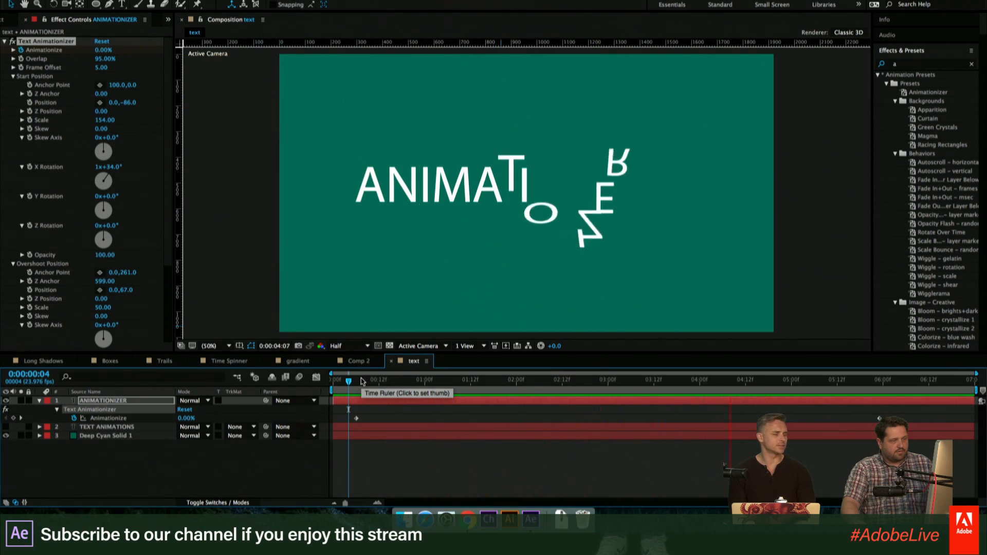
- Replace the ANIMATIONIZER text with the host's first name in capitals and preview its animation from 0:00:00:06
drag(892, 382, 376, 381)
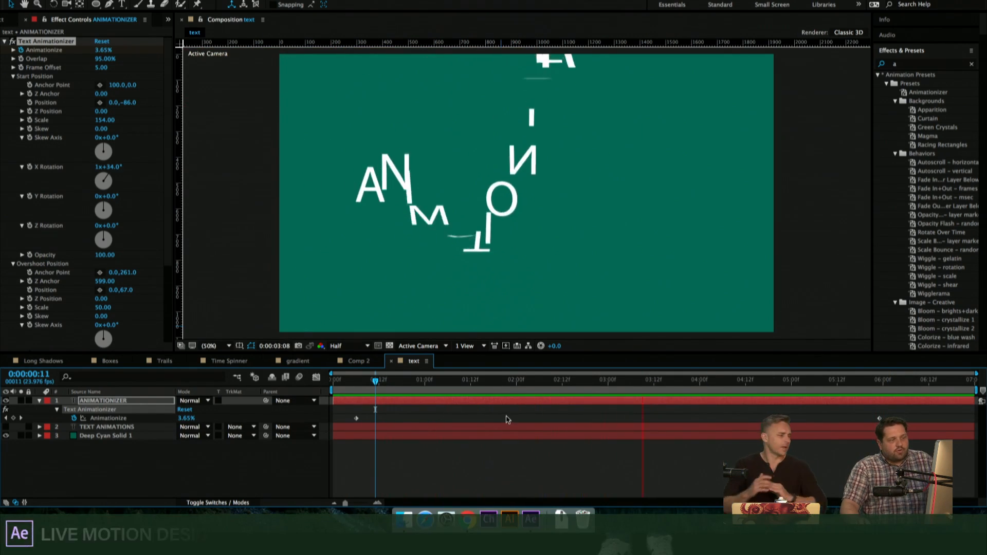
key(space)
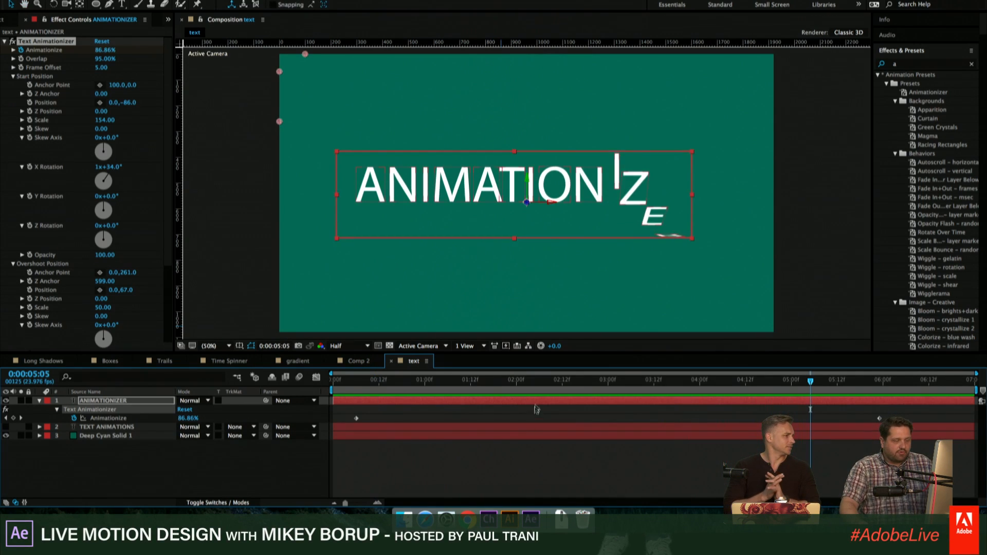
key(ctrl+t)
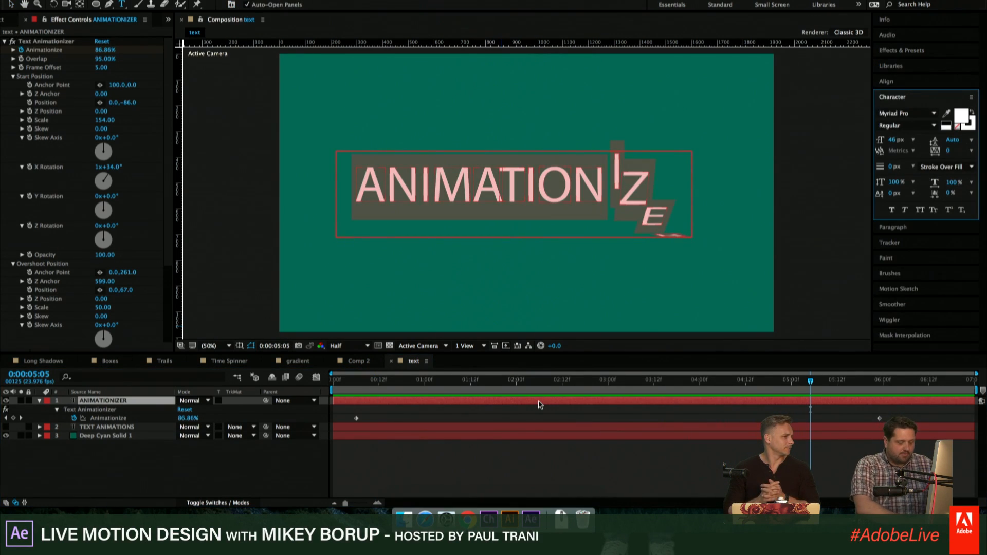
text(AUL)
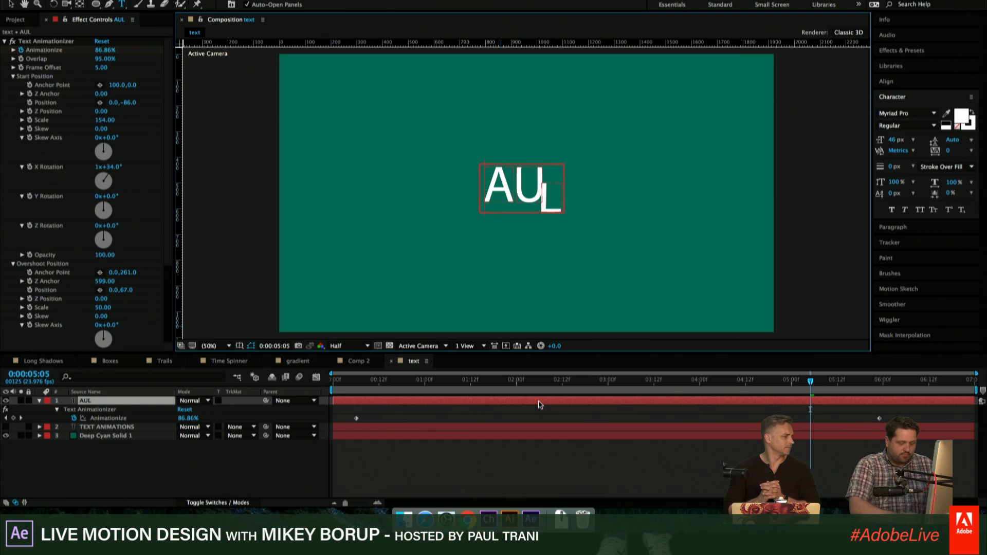
text(P)
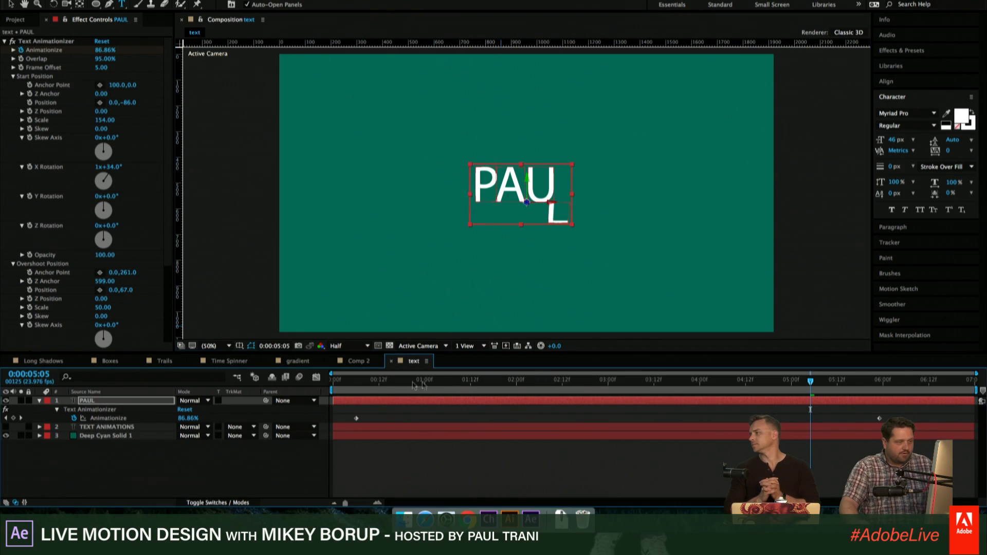
click(356, 380)
key(space)
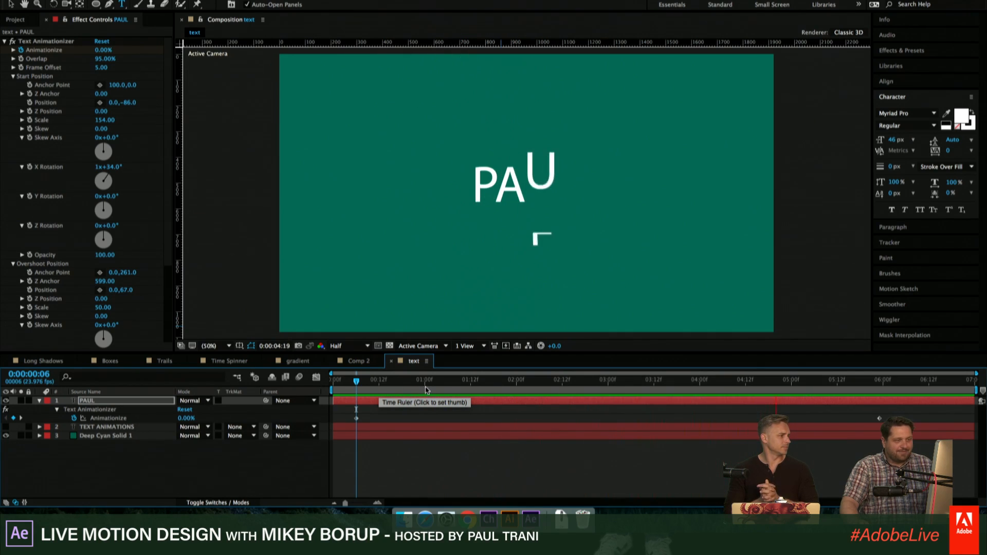
key(space)
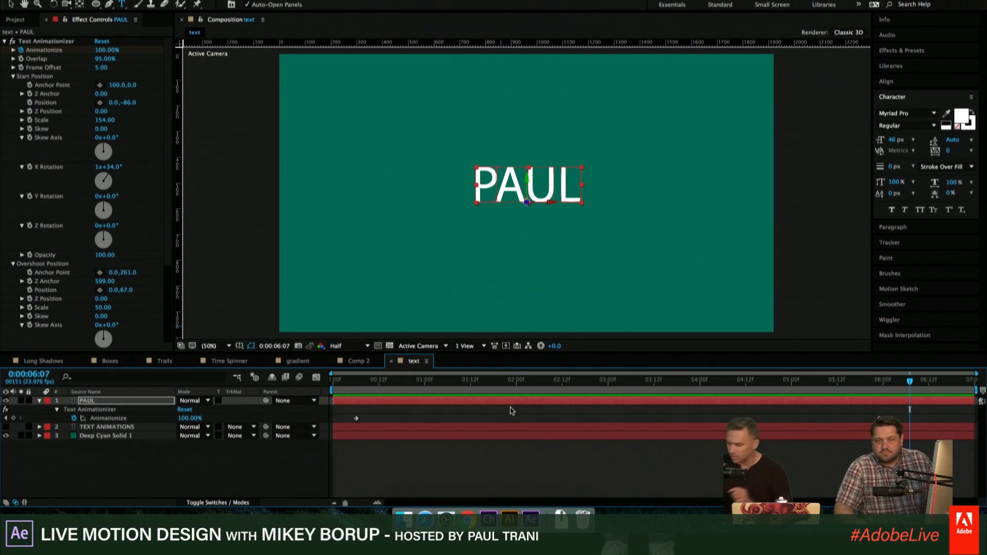
- Open the Animationizer product from the free products category of the Cinema Spice website in the browser
click(532, 479)
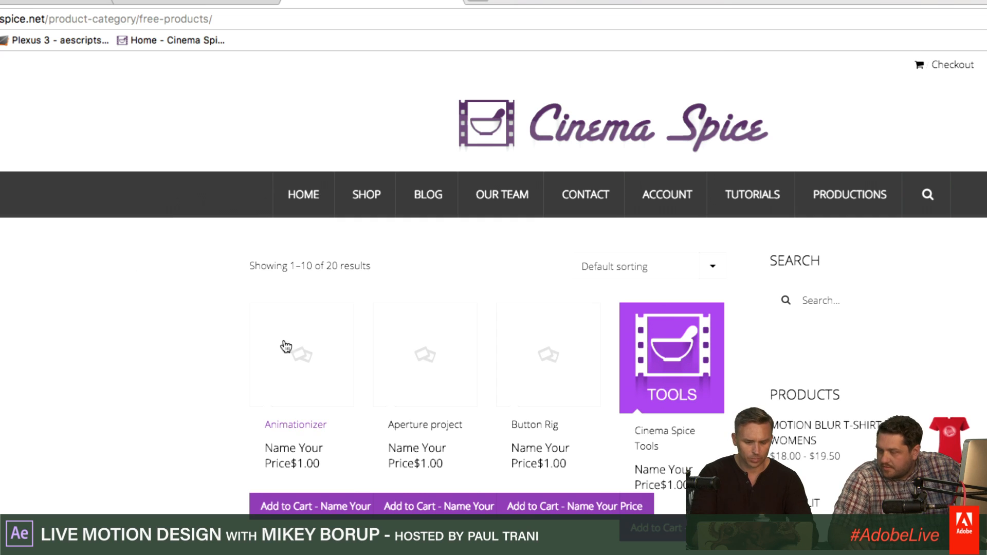
click(324, 365)
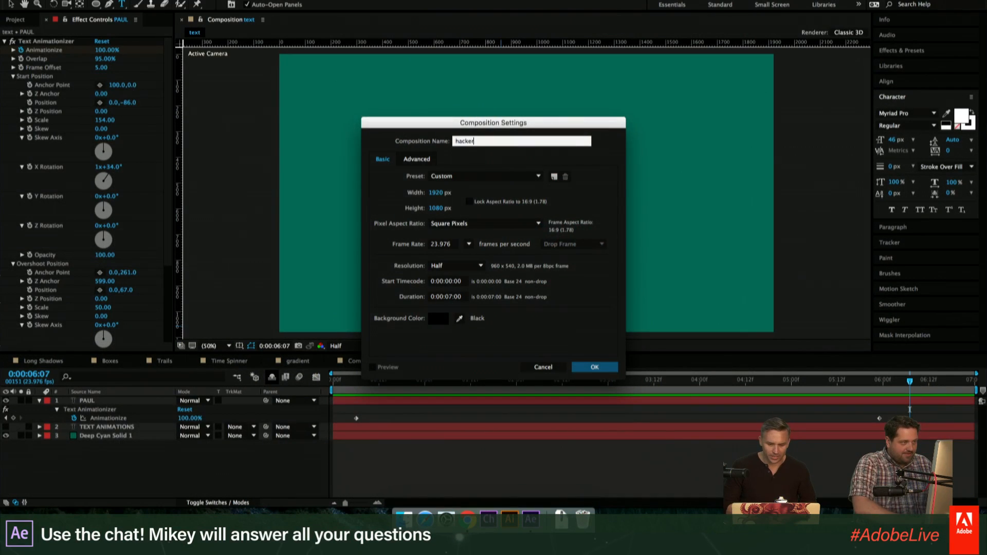
- Create a composition named hacker, and generate code at hackertyper.net in Chrome through the out_undo_partial_alloc label
key(Return)
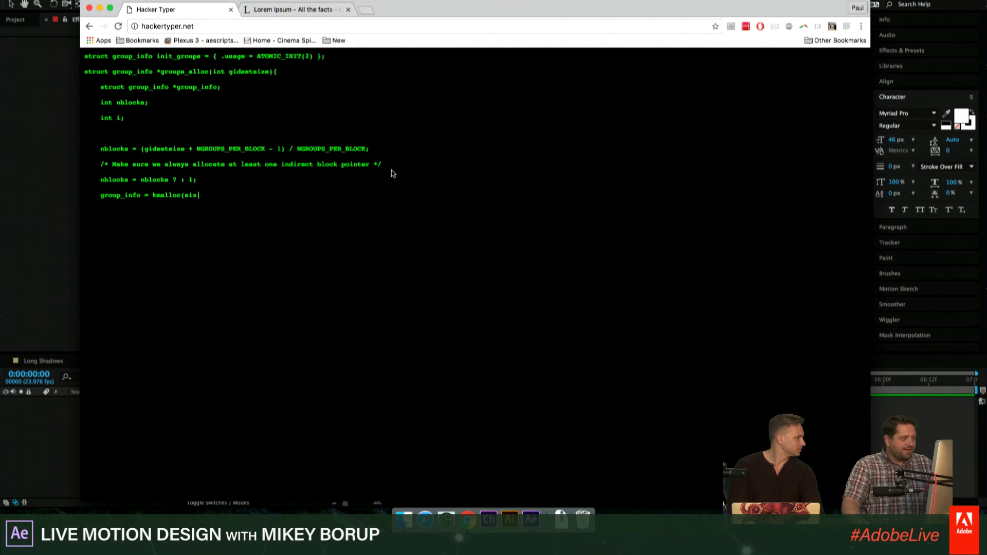
text(eof(*group_info) + nblocks*sizeof(gid_t *), GFP_USER);)
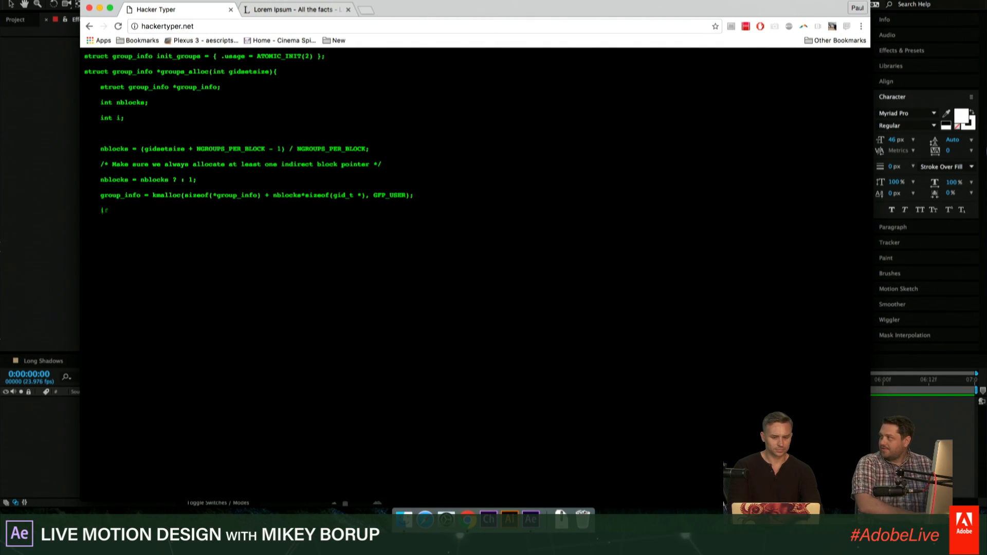
text( 	if (!group_info) 		return NULL; 	group_info->ngroups = gidsetsize; 	group_info->nblocks = nblocks; 	atomic_set(&group_info->usage, 1);  	if (gidsetsize <= NGROUPS_SMALL) 		group_info->blocks[0] = group_info->smal)
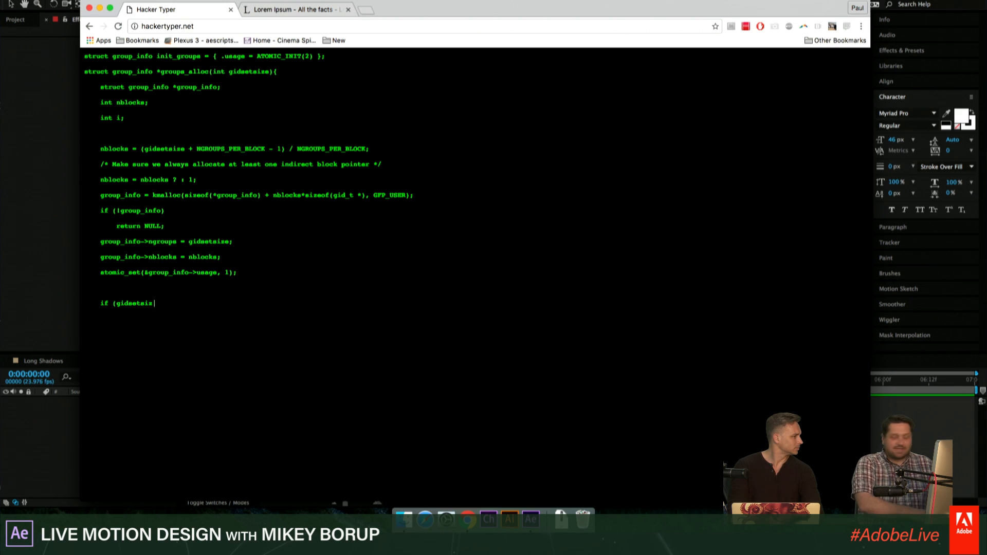
text(l_block; 	else { 		for (i = 0; i < nblocks; )
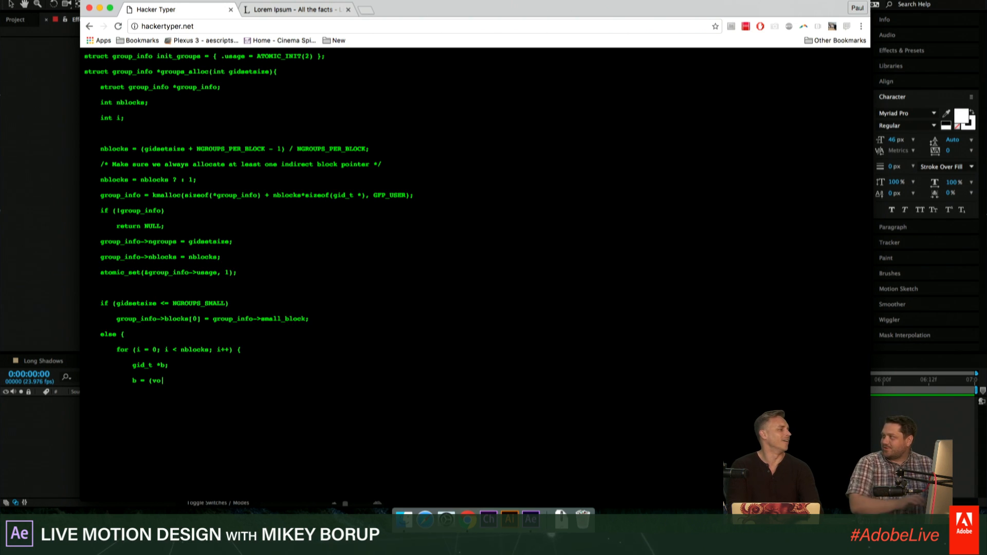
text(i++) { 			gid_t *b; 			b = (void *)__get_free_page(GFP_USER); 			if (!b) 				goto out_undo_partial_alloc; 			group_info->blocks[i] = b; 		} 	} 	return group_info;  out_undo_partial_alloc:)
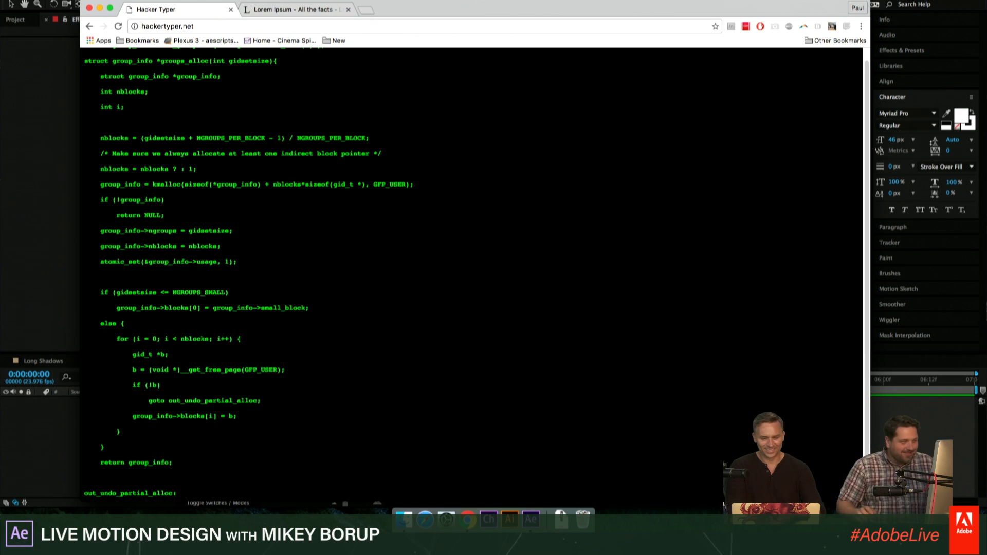
- Extend the Hacker Typer code to "while (--" and select it from the first line to the closing brace above return group_info
scroll(355, 205, up, 1)
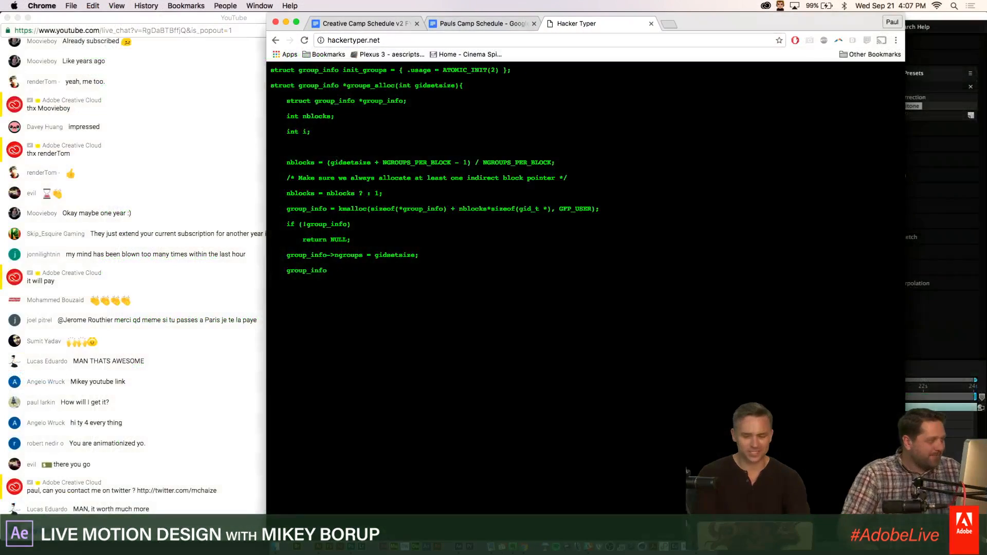
text(nblocks = nblocks; 	atomic_set(&group_info->usage, 1);  	if (gids)
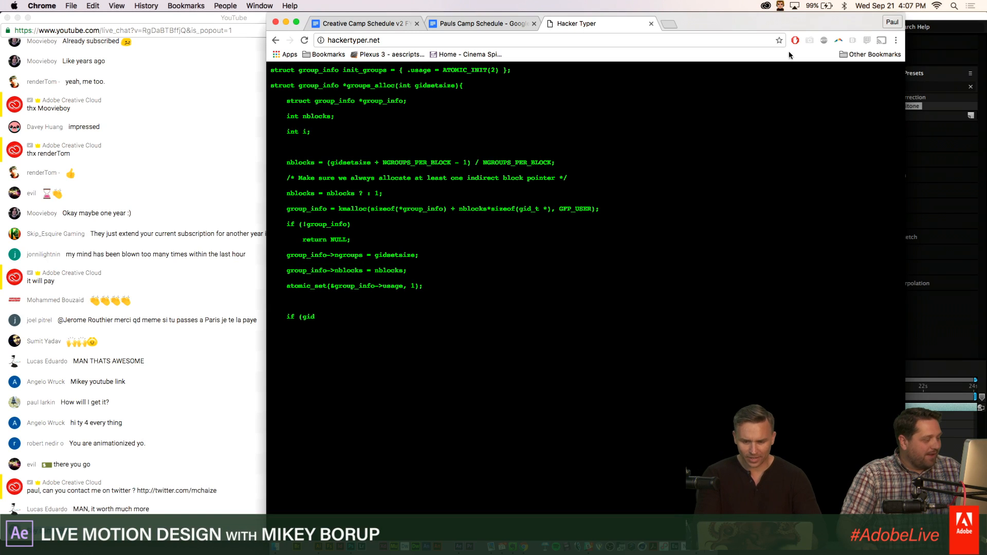
text(etsize <= NGRO)
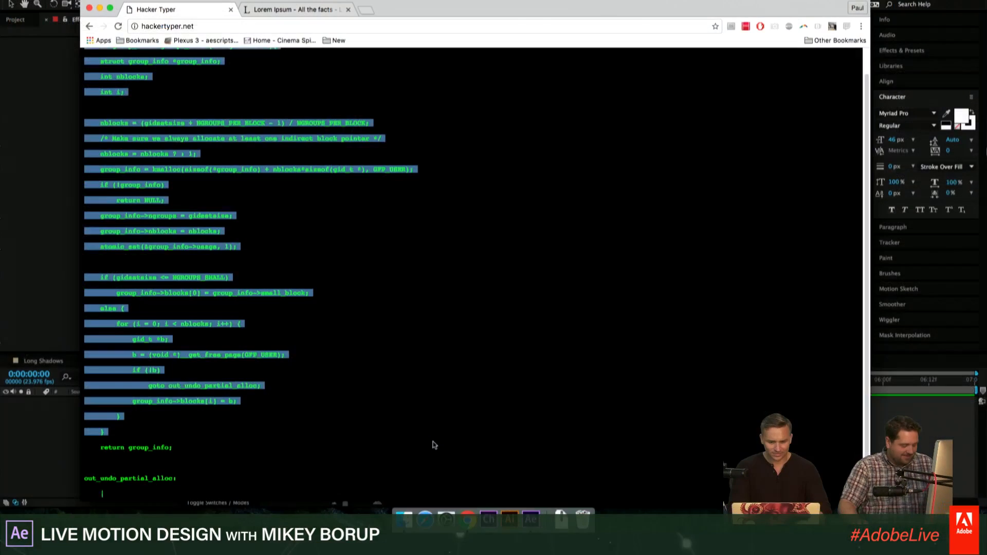
text(whi)
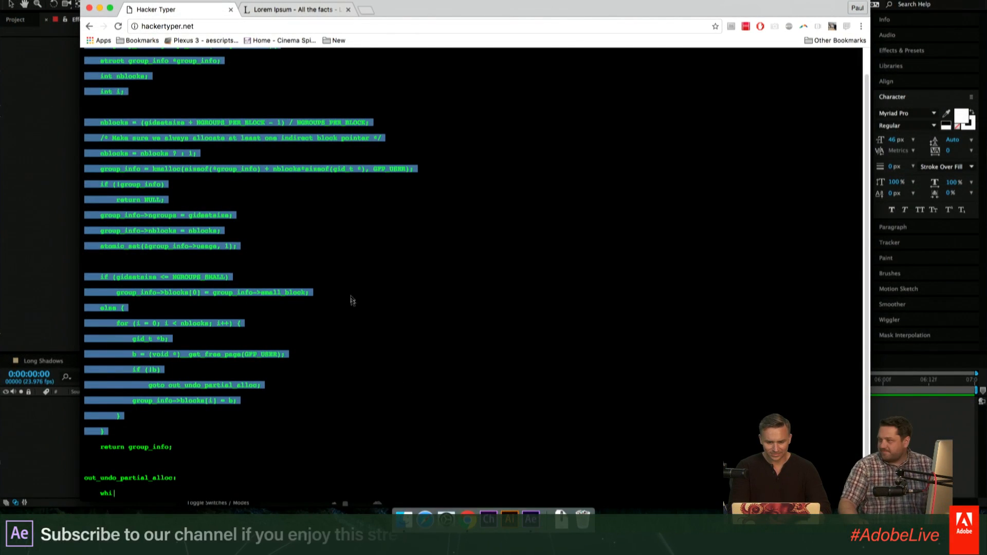
text(le (--)
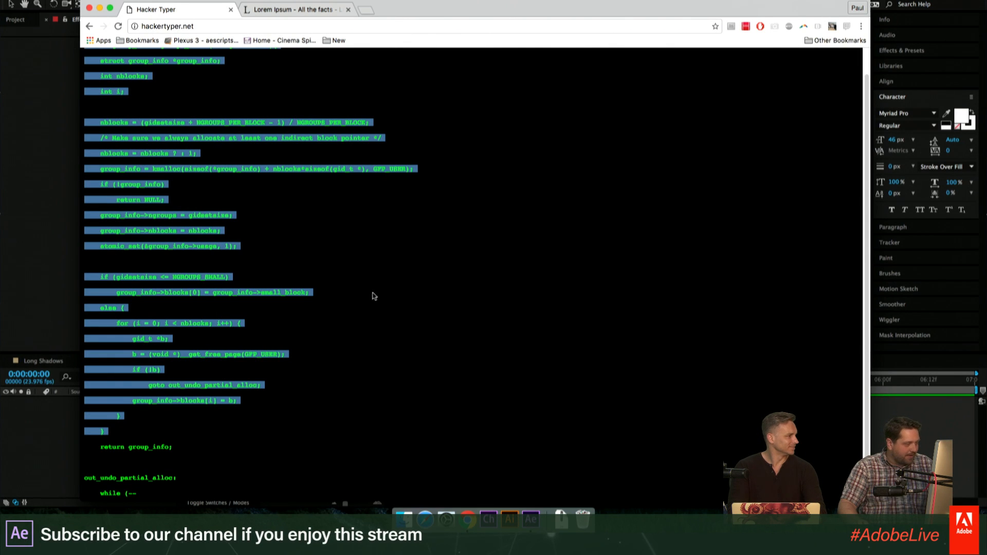
- Add a text layer to the hacker composition in After Effects and paste the selected Hacker Typer code into it
click(22, 278)
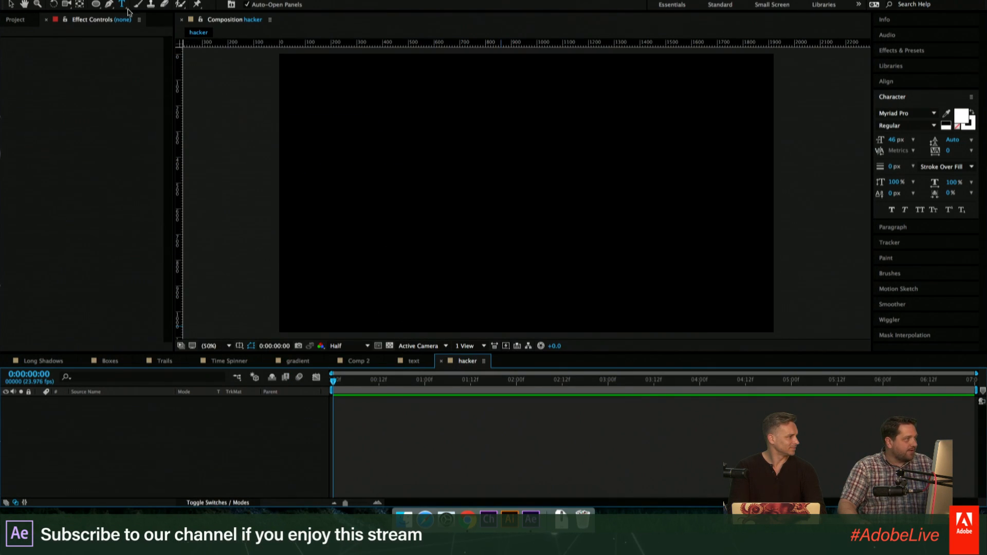
click(348, 101)
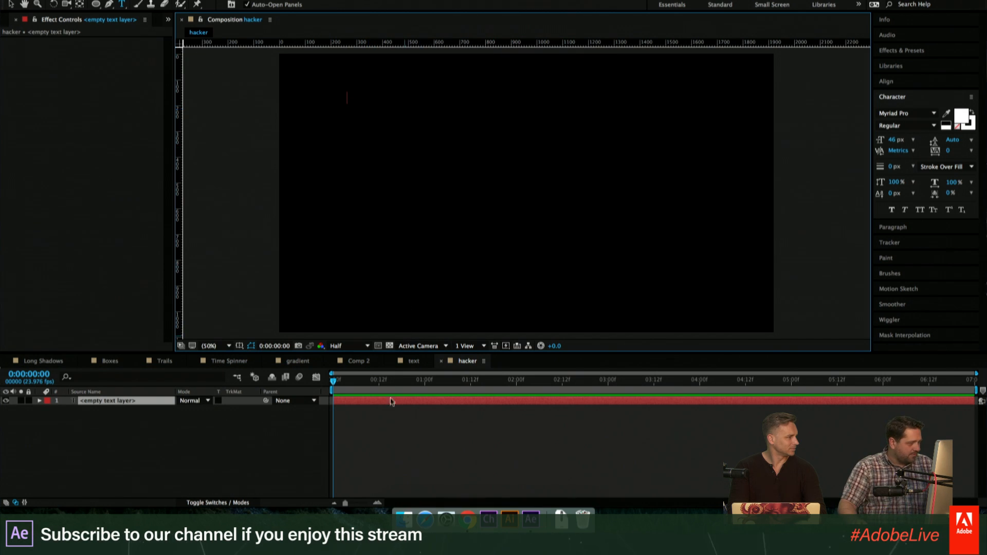
key(super+Tab)
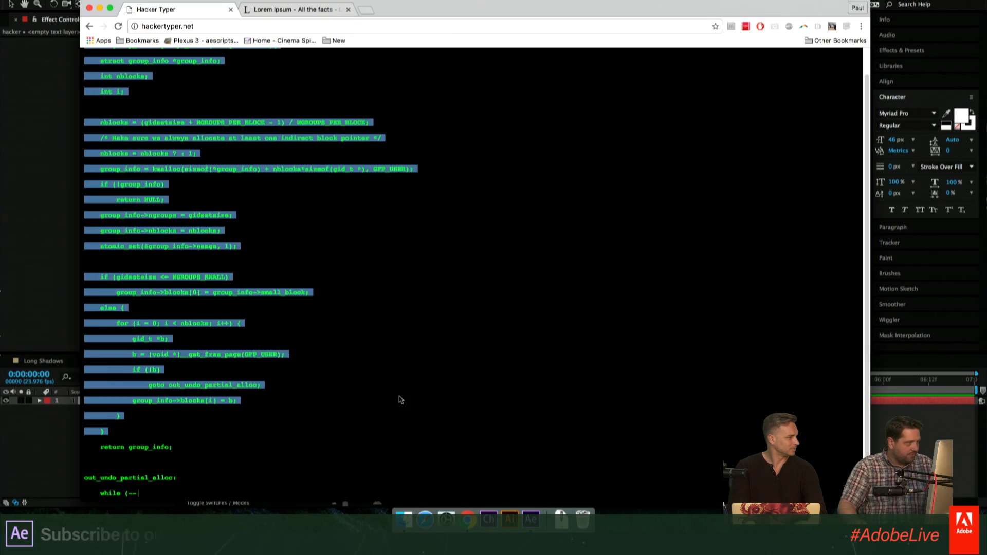
right_click(165, 171)
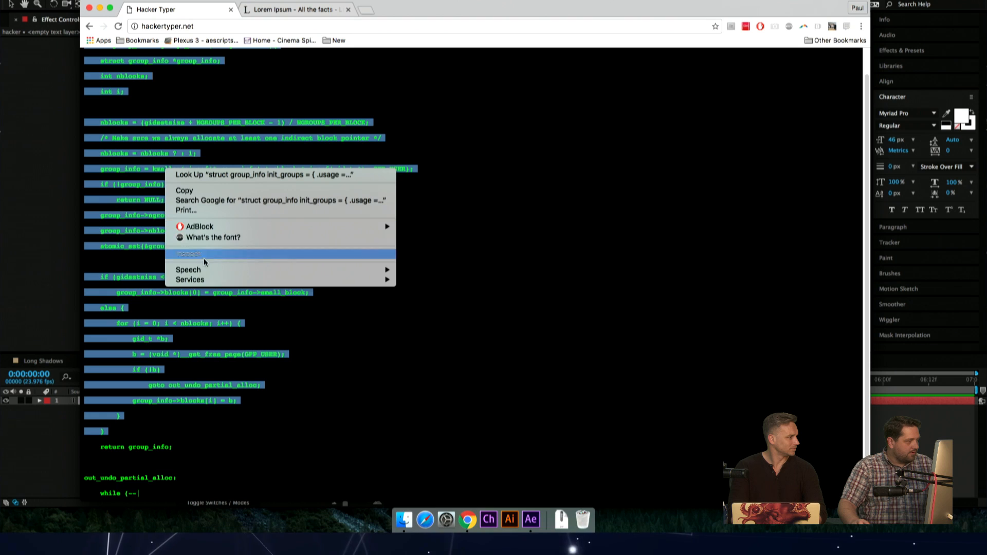
click(184, 190)
key(super+Tab)
key(super+v)
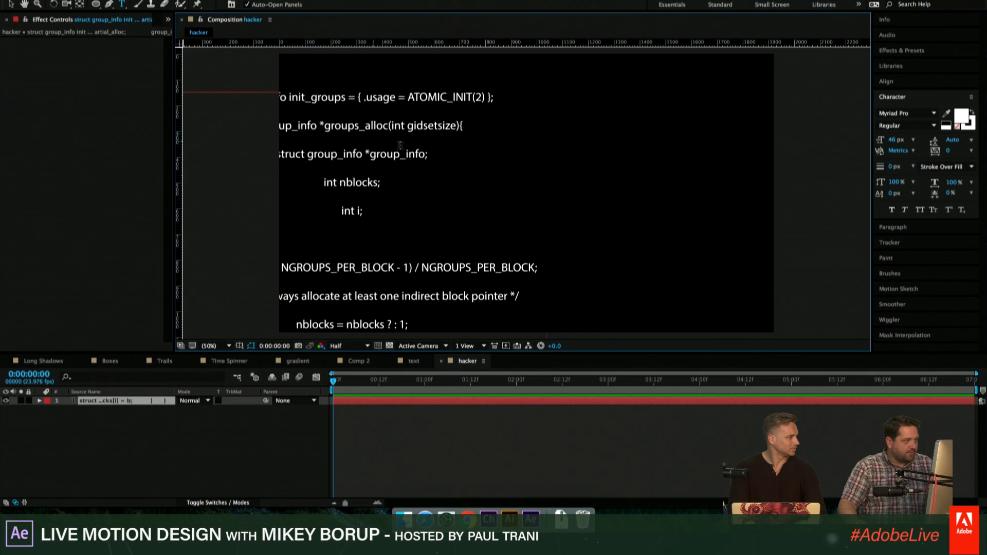
- Move the pasted code fully into the frame horizontally and left-align all of its lines
click(8, 4)
drag(365, 101, 591, 94)
double_click(591, 95)
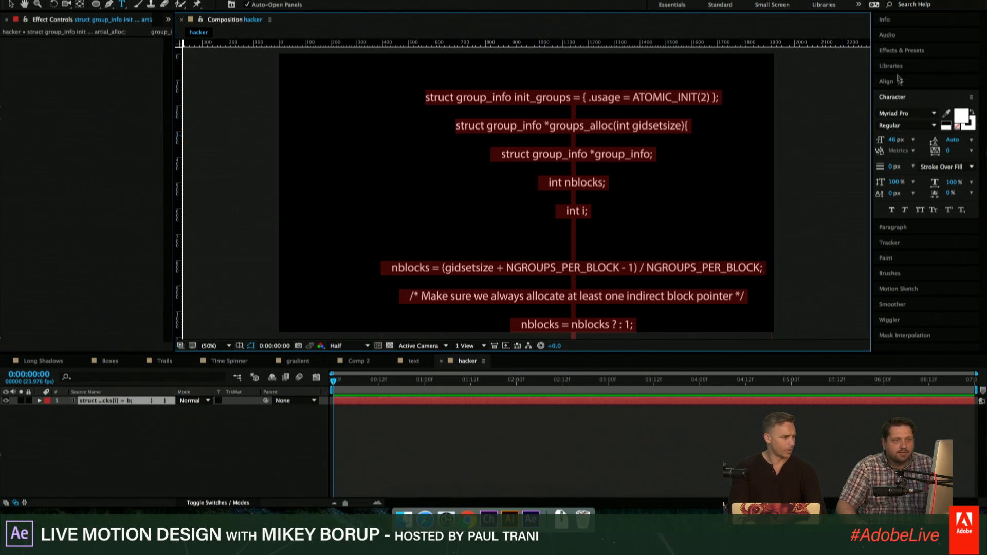
click(904, 227)
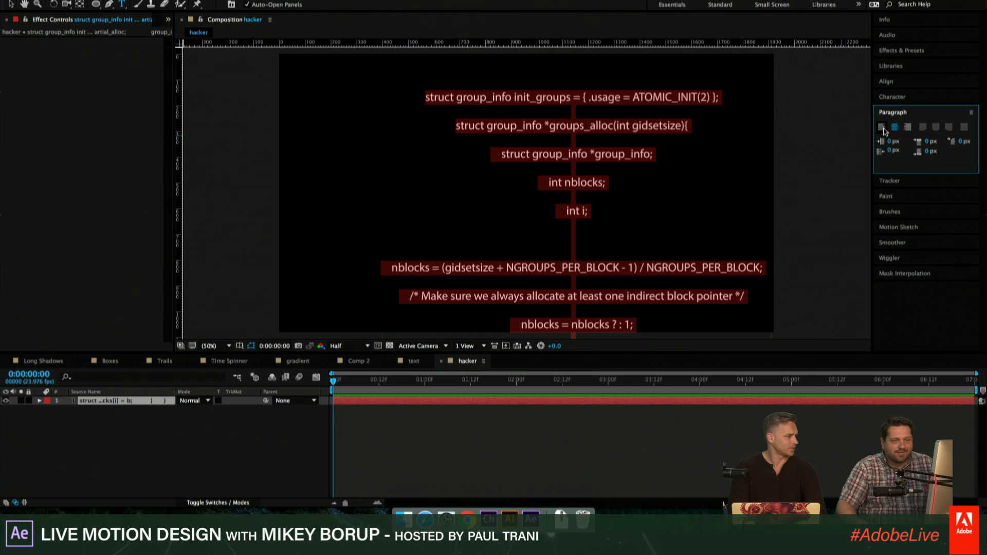
click(881, 127)
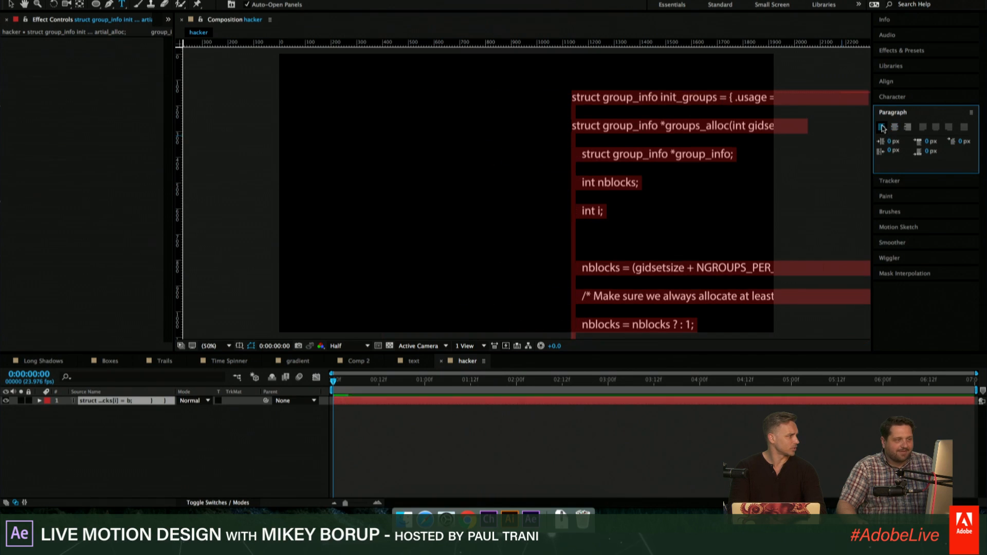
- Set the code text's font size to 31 px and move the layer up and left within the frame
click(893, 98)
mouse_move(893, 140)
mouse_down()
mouse_move(860, 147)
mouse_move(881, 146)
mouse_up()
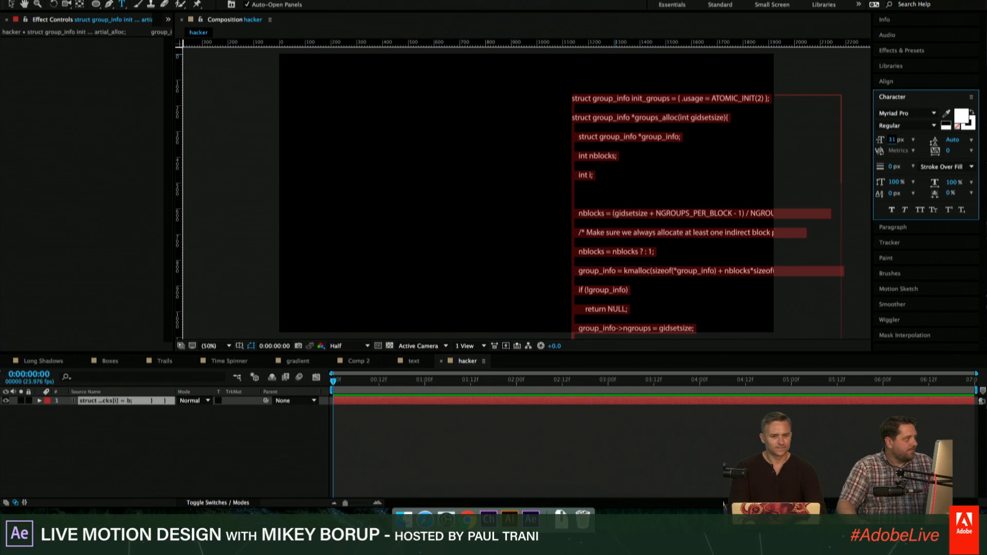
click(11, 5)
drag(639, 97, 445, 75)
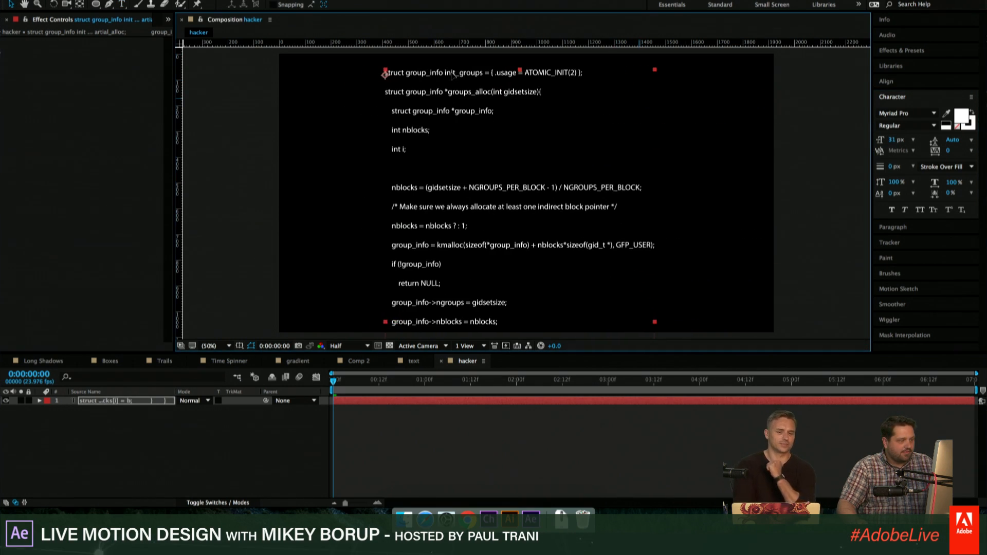
click(620, 442)
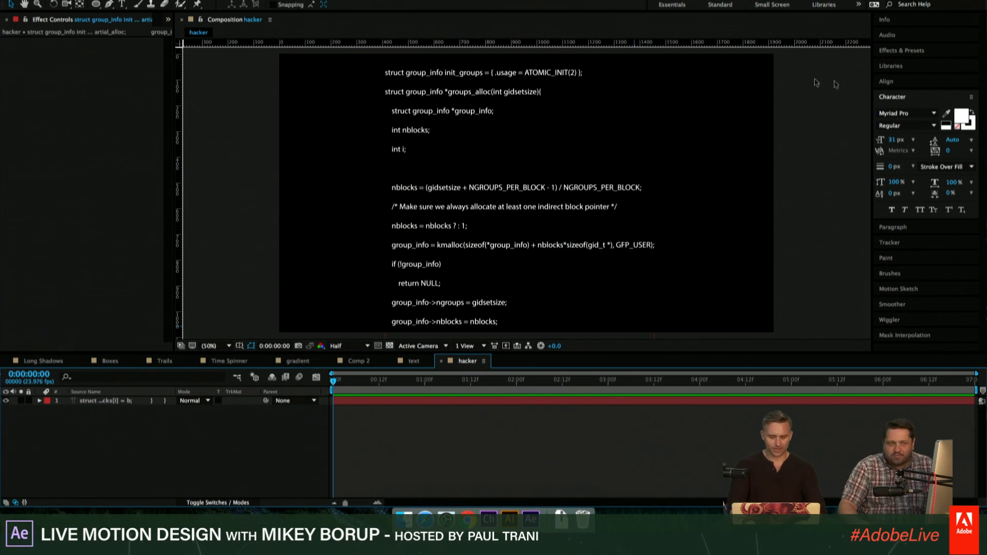
- Change the fill color of all the code text to green 0CFF00
double_click(456, 109)
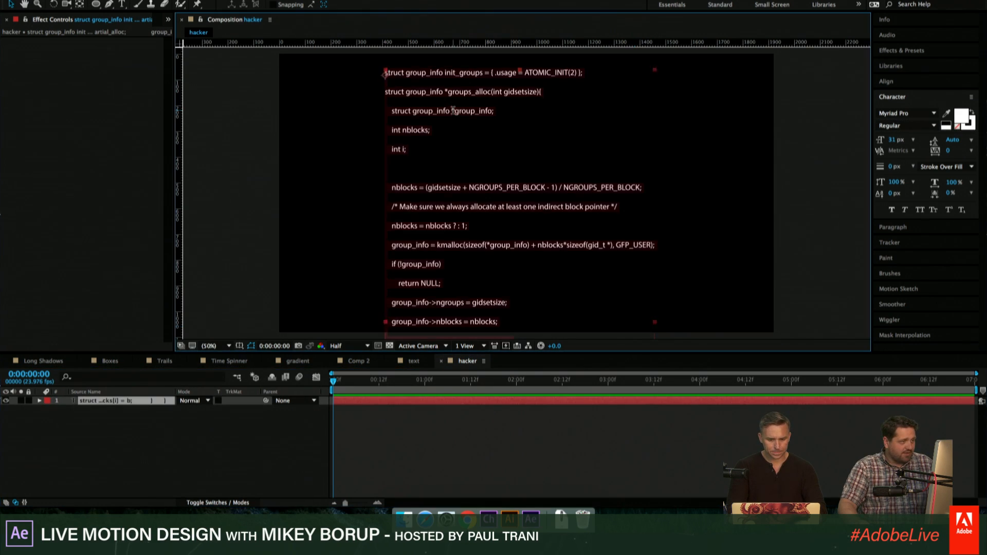
click(962, 114)
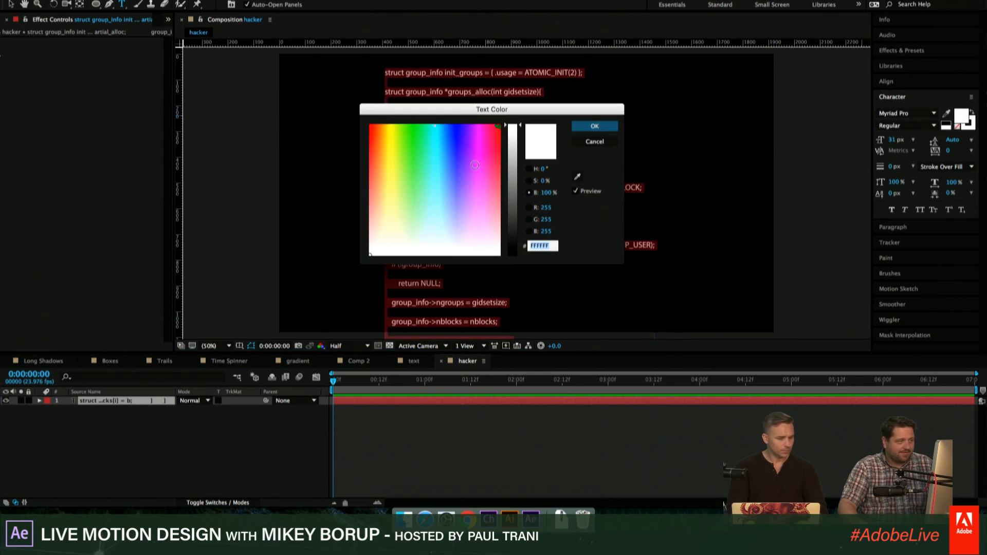
click(412, 125)
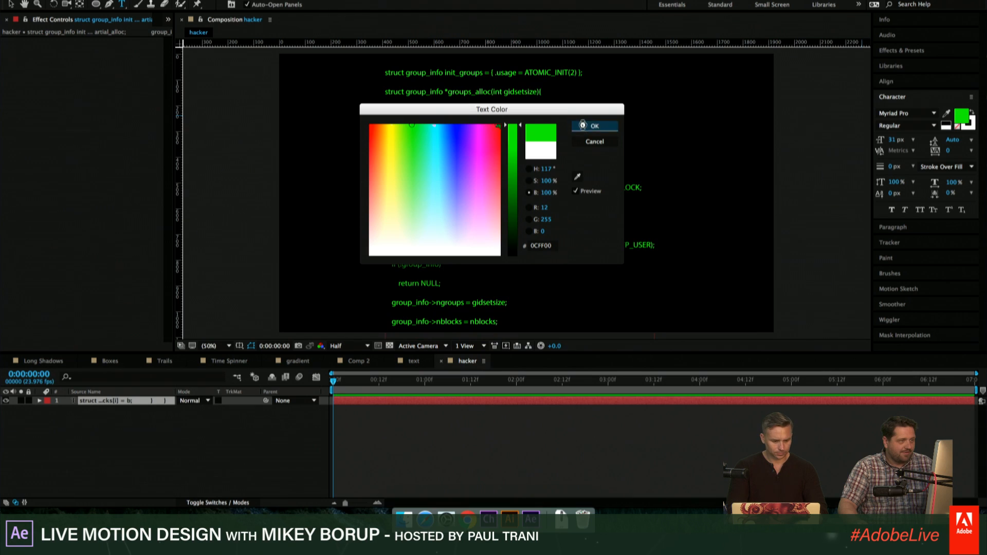
click(584, 126)
click(518, 438)
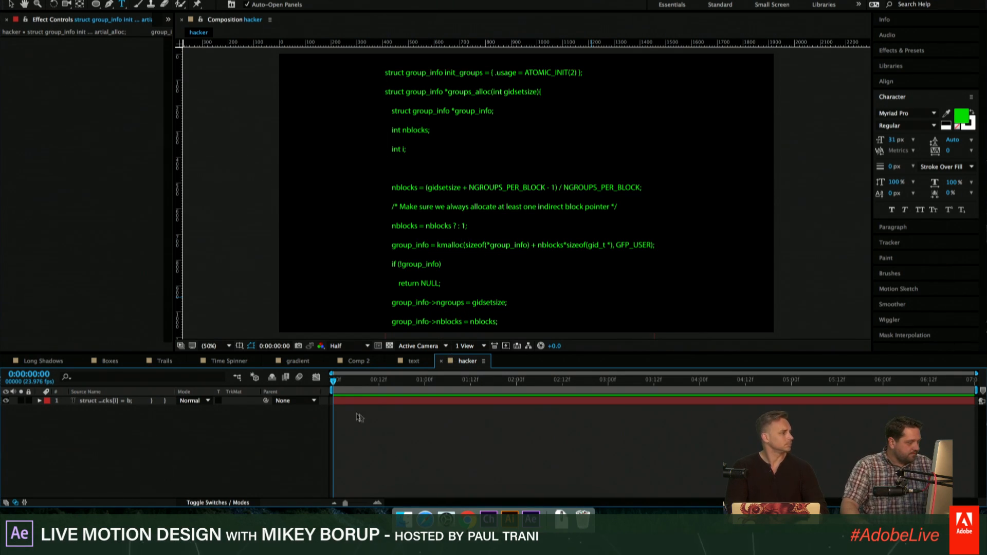
- Add an Opacity animator to the code text with opacity 0% and set its range selector Start to 21%
click(85, 404)
click(41, 401)
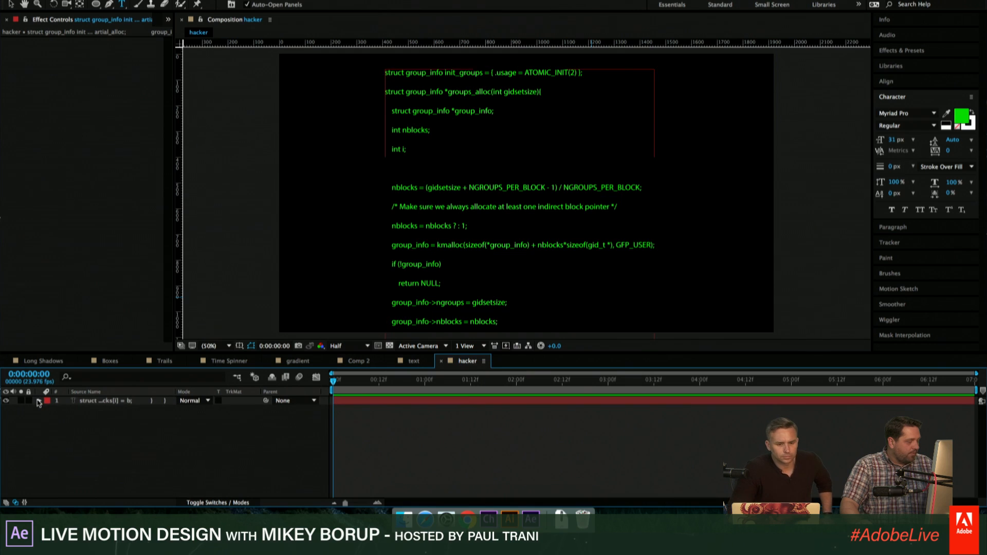
click(255, 409)
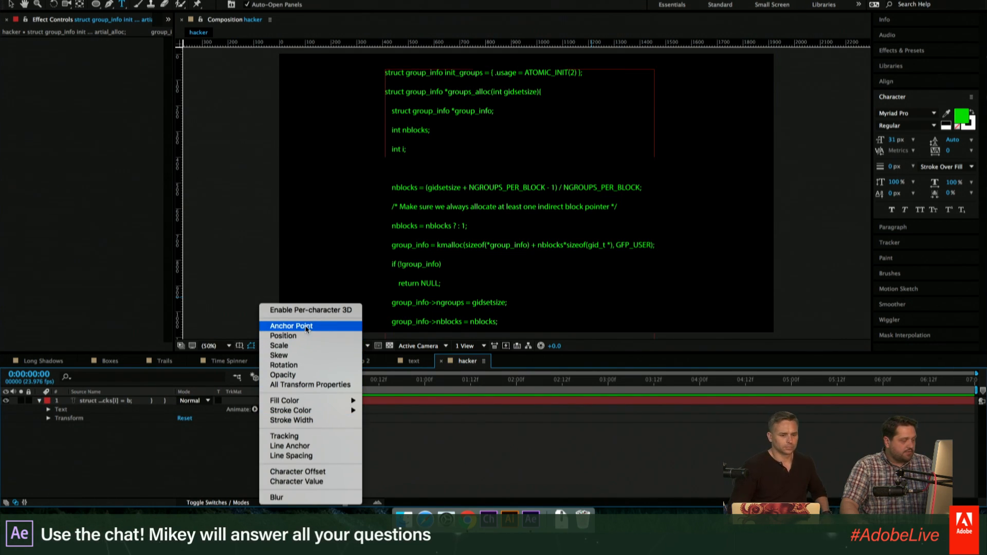
click(296, 365)
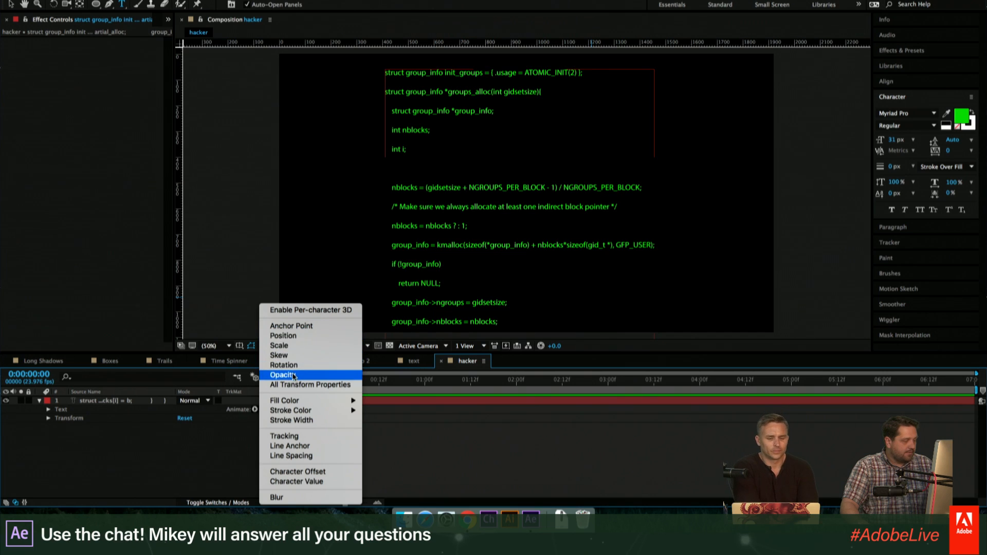
click(298, 374)
drag(185, 464, 40, 462)
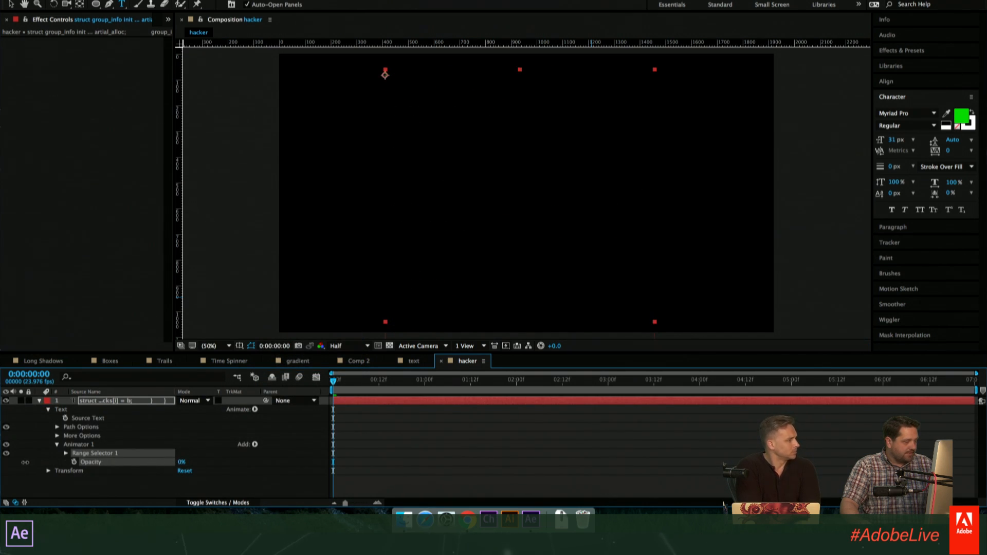
click(66, 453)
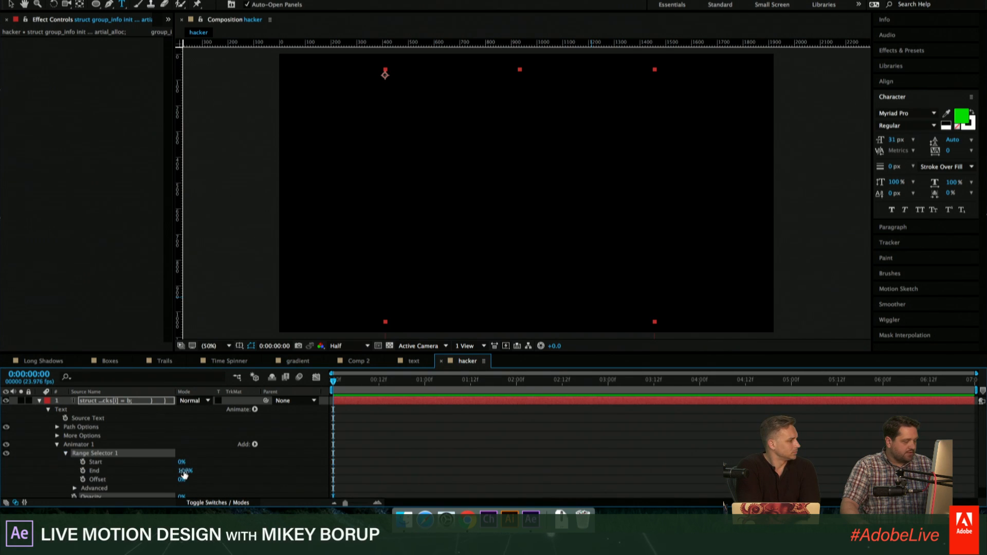
mouse_move(181, 461)
mouse_down()
mouse_move(203, 456)
mouse_move(191, 456)
mouse_up()
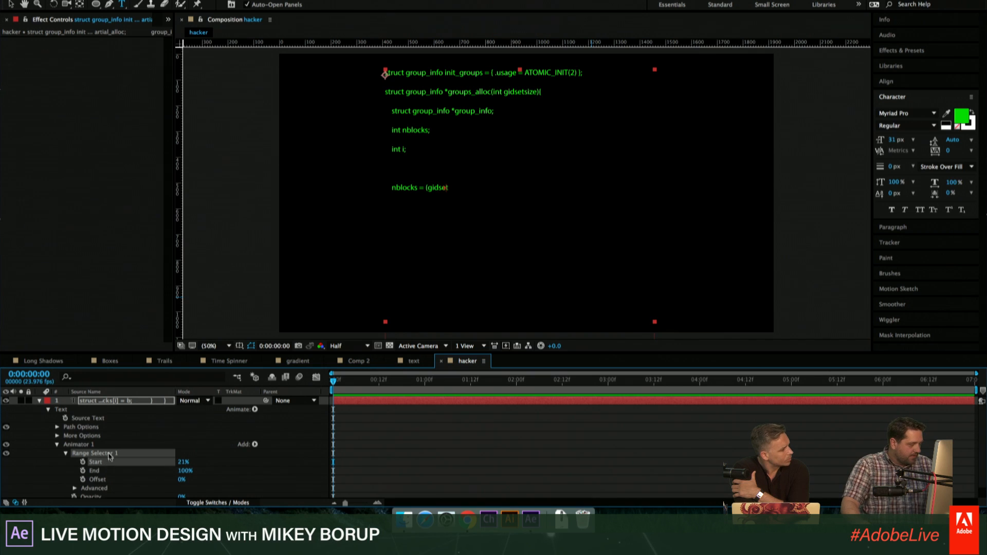
- Delete the Opacity animator from the code text layer
scroll(100, 476, down, 1)
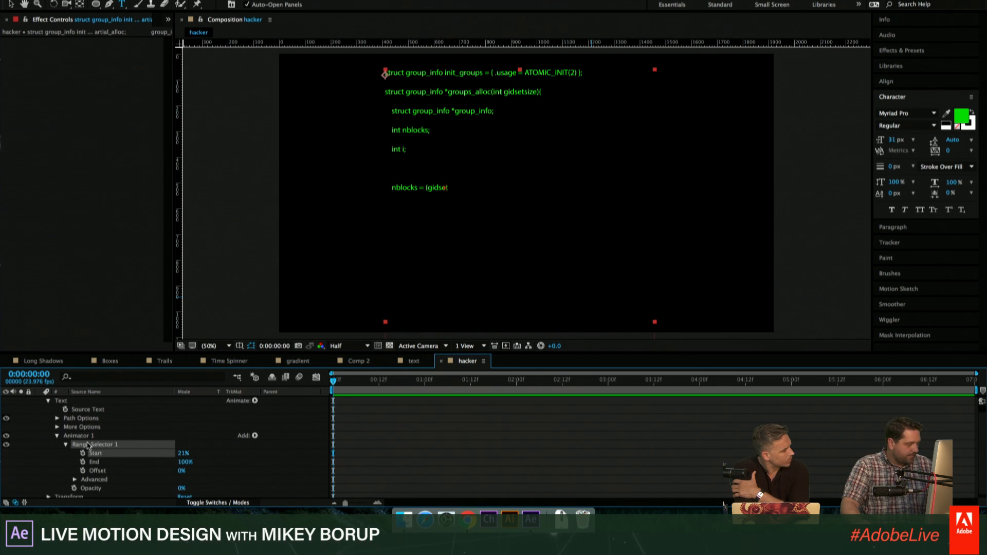
click(80, 436)
key(Delete)
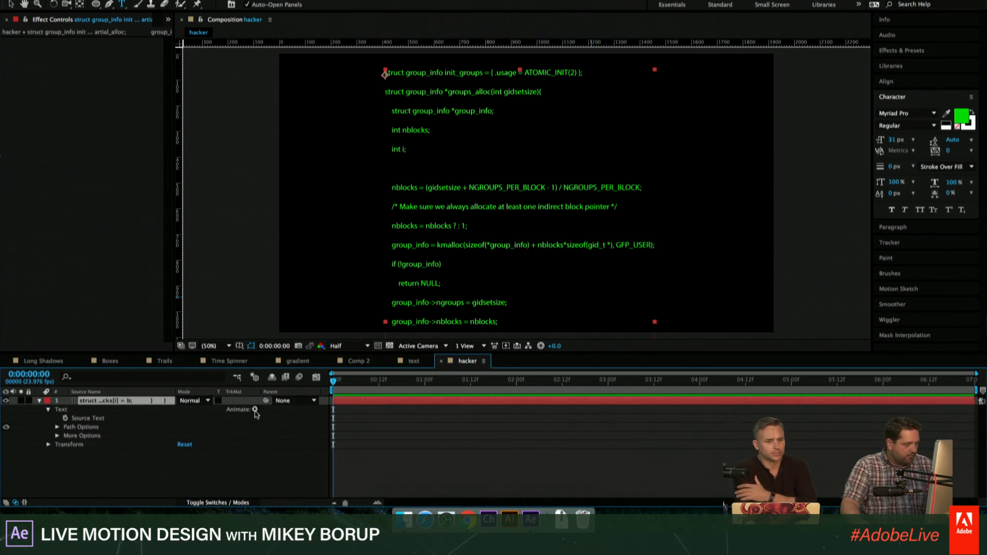
- Add a Scale animator to the code text layer and set its scale to 0%
click(255, 409)
click(280, 346)
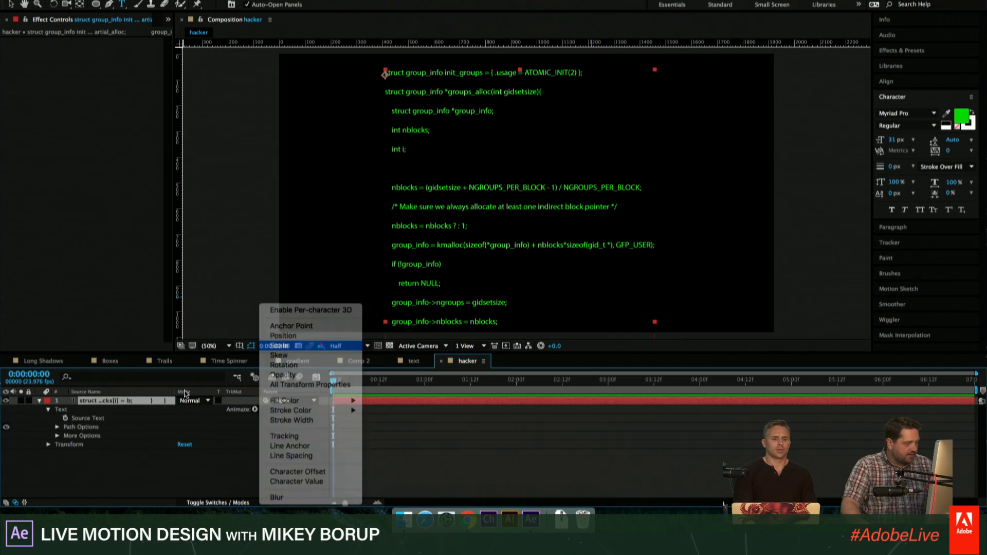
drag(198, 462, 195, 463)
click(194, 463)
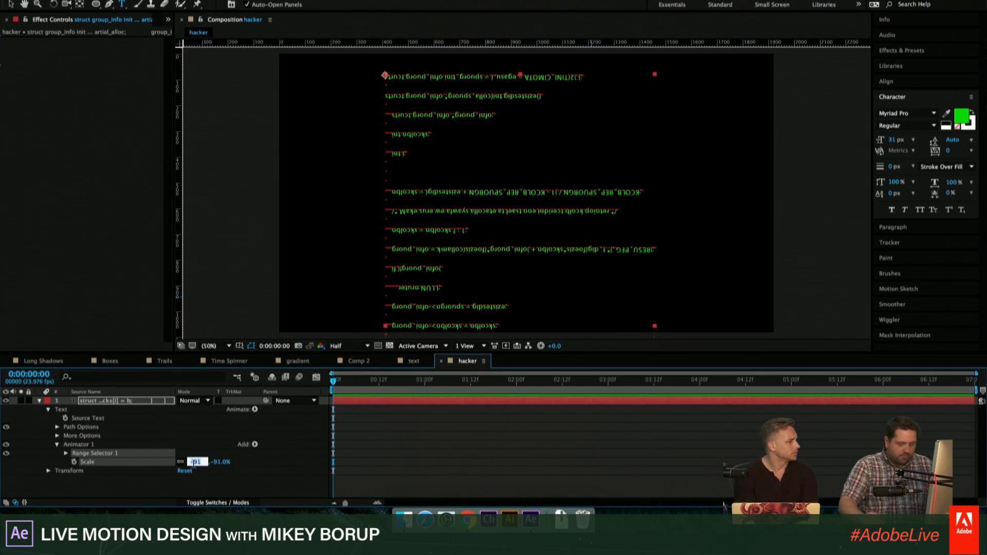
text(0)
key(Return)
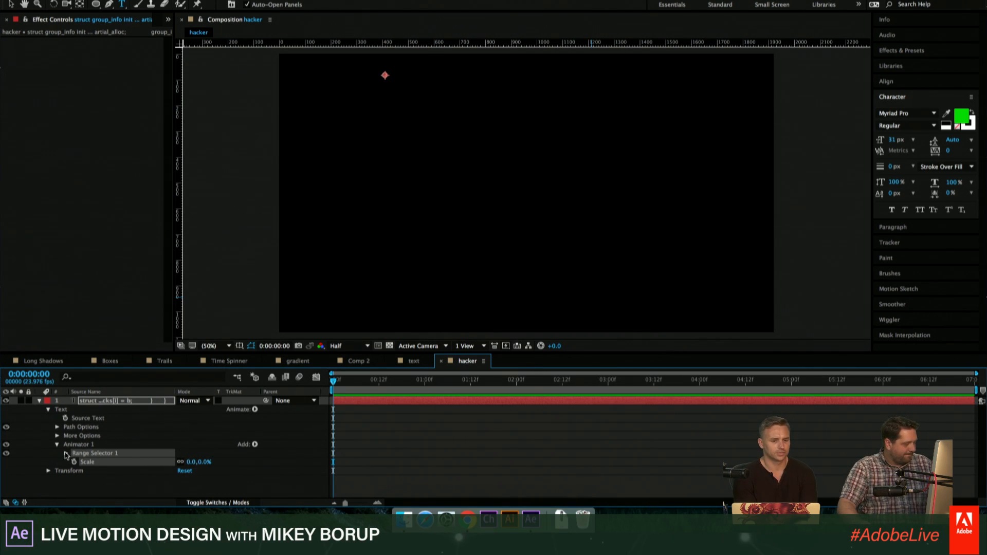
- Test the reveal of the code by raising the Scale animator's range selector Start to 31%
click(66, 453)
drag(157, 354, 170, 282)
click(185, 407)
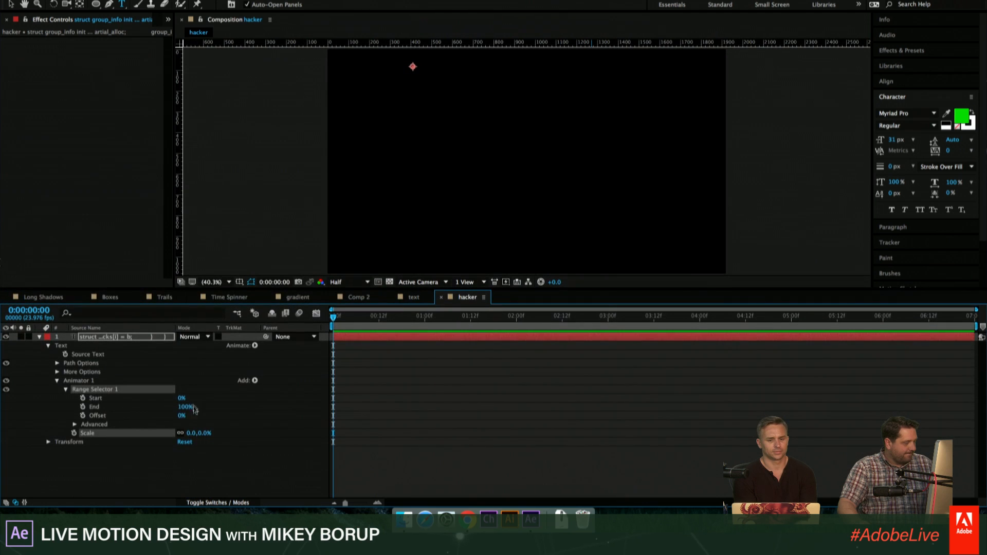
mouse_move(182, 398)
mouse_down()
mouse_move(199, 397)
mouse_move(188, 398)
mouse_up()
drag(194, 292, 214, 372)
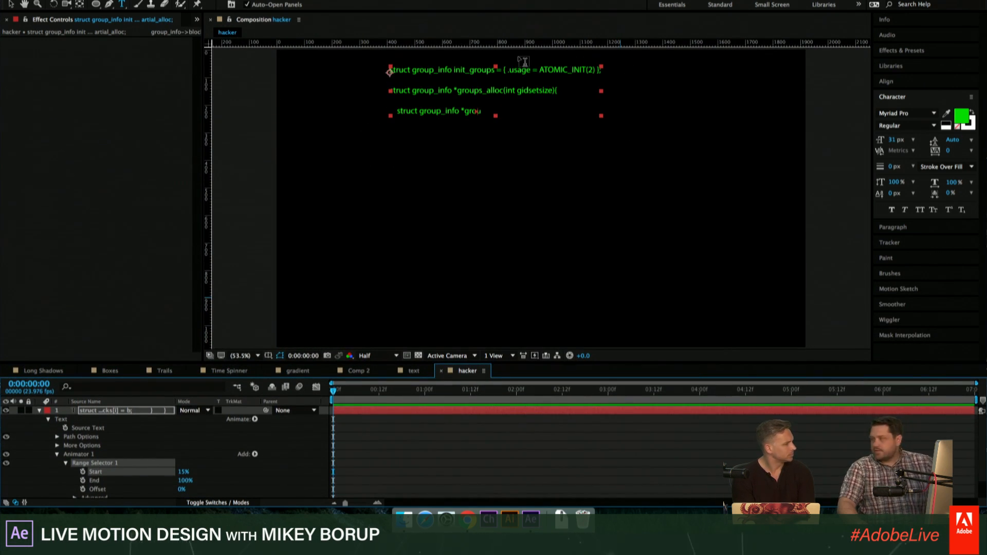
mouse_move(184, 471)
mouse_down()
mouse_move(202, 473)
mouse_move(186, 478)
mouse_up()
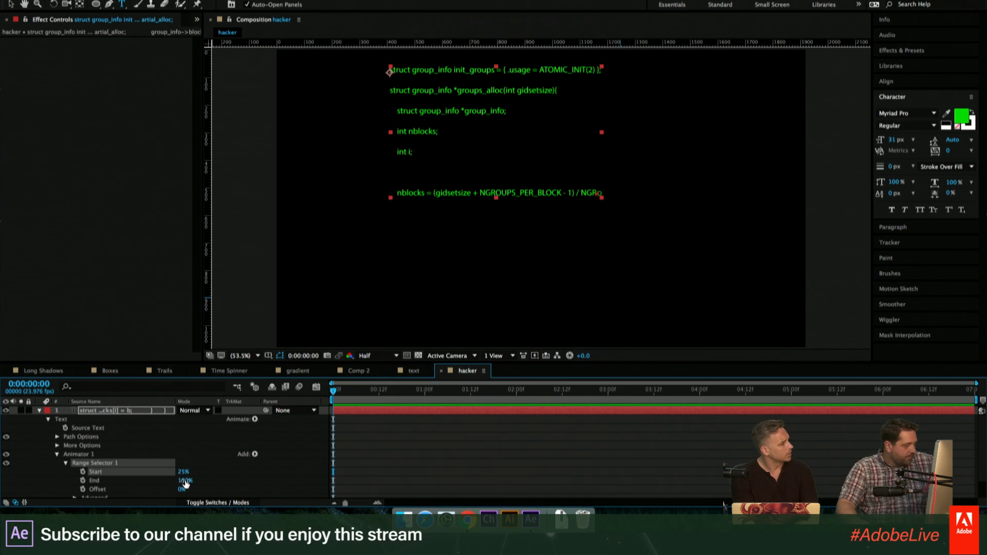
mouse_move(186, 476)
mouse_down()
mouse_move(207, 471)
mouse_move(190, 471)
mouse_up()
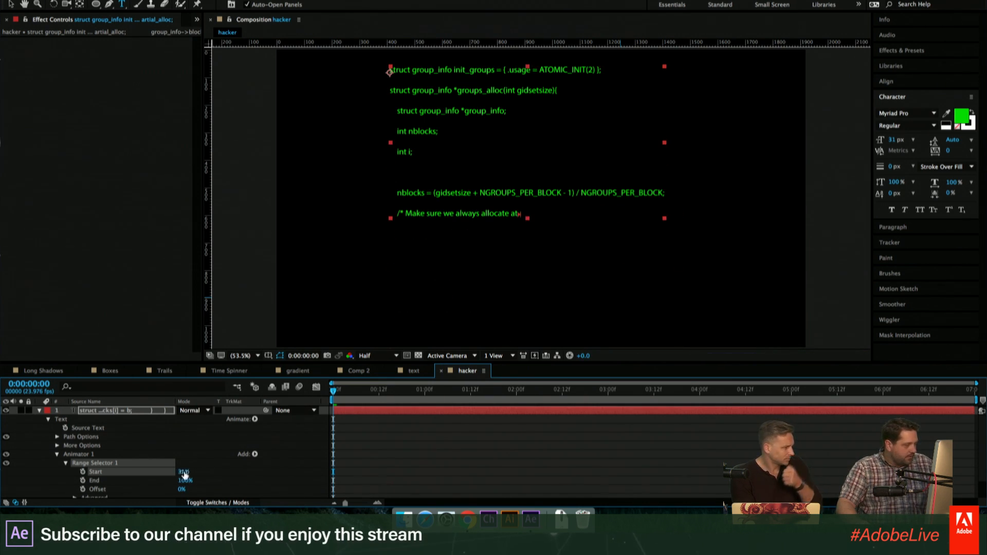
- Set Smoothness to 0% in the range selector's advanced options
scroll(94, 457, down, 2)
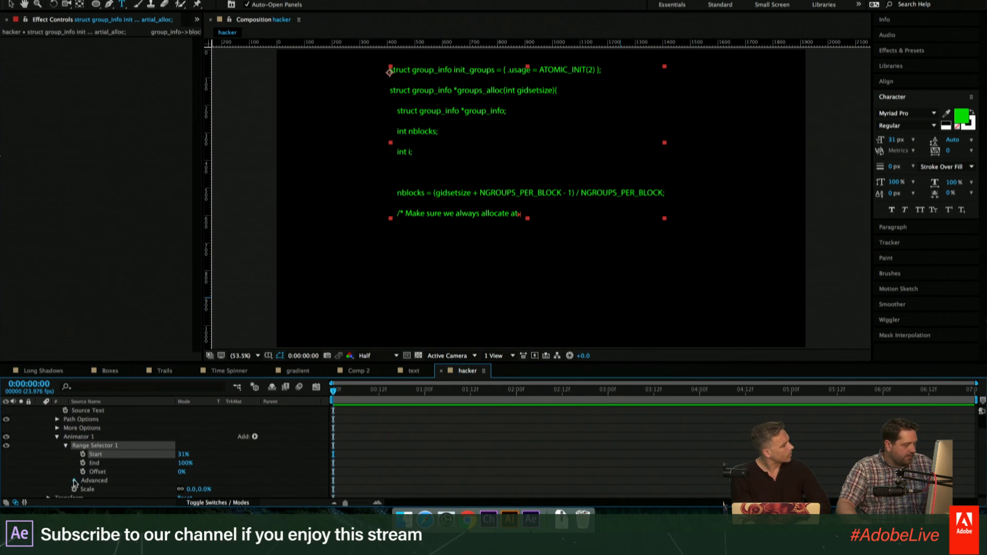
click(75, 480)
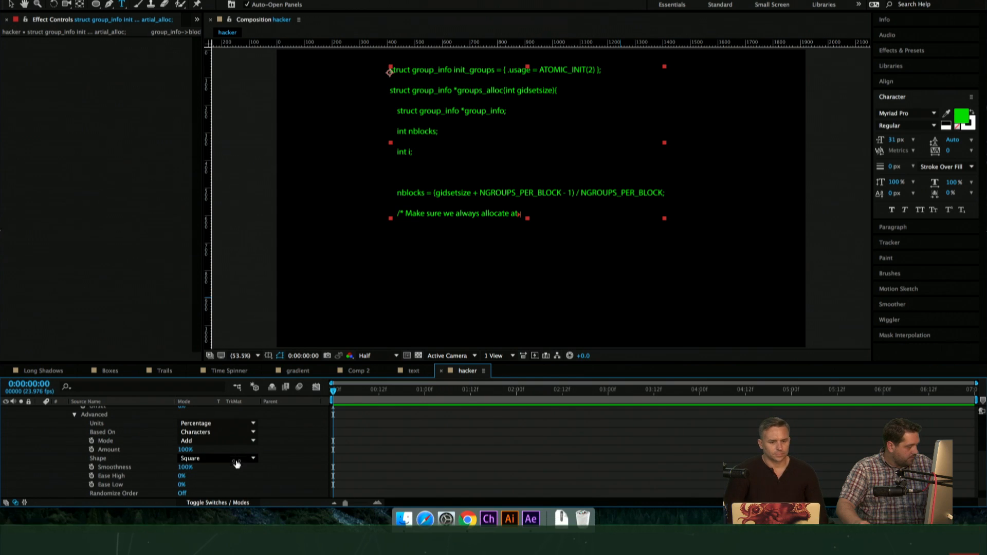
drag(185, 468, 75, 466)
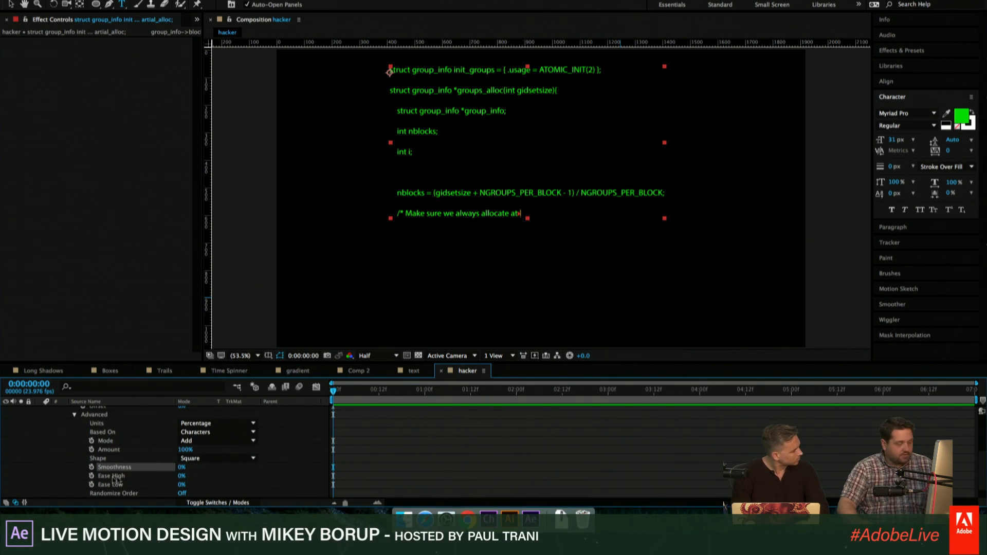
- Set the range selector Start to 0% and keyframe it at the beginning of the composition
scroll(211, 469, up, 3)
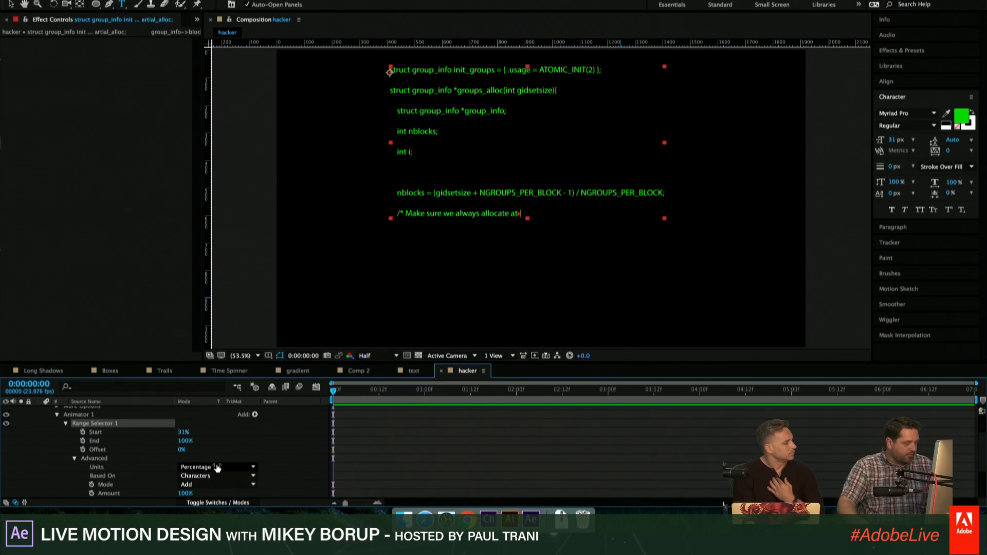
scroll(217, 467, down, 1)
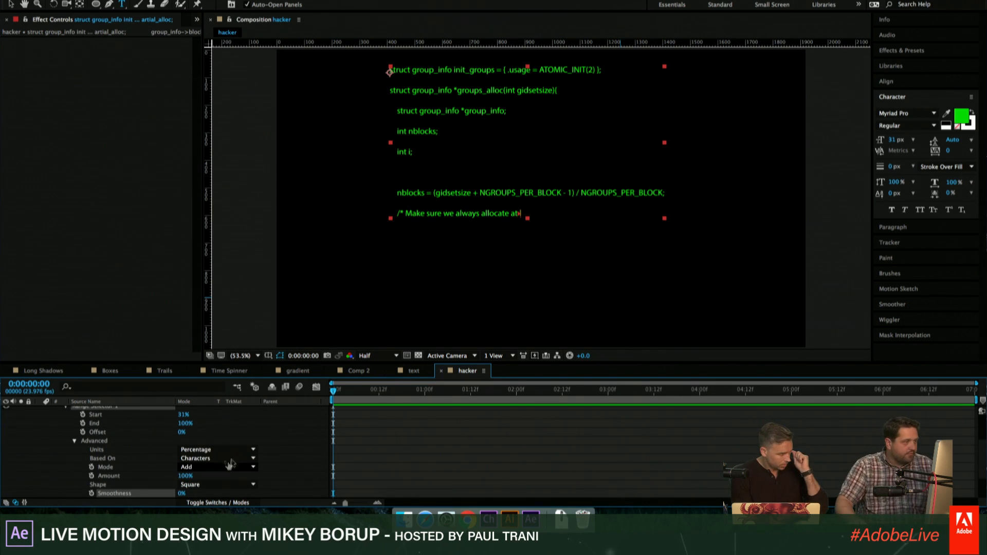
scroll(235, 457, up, 3)
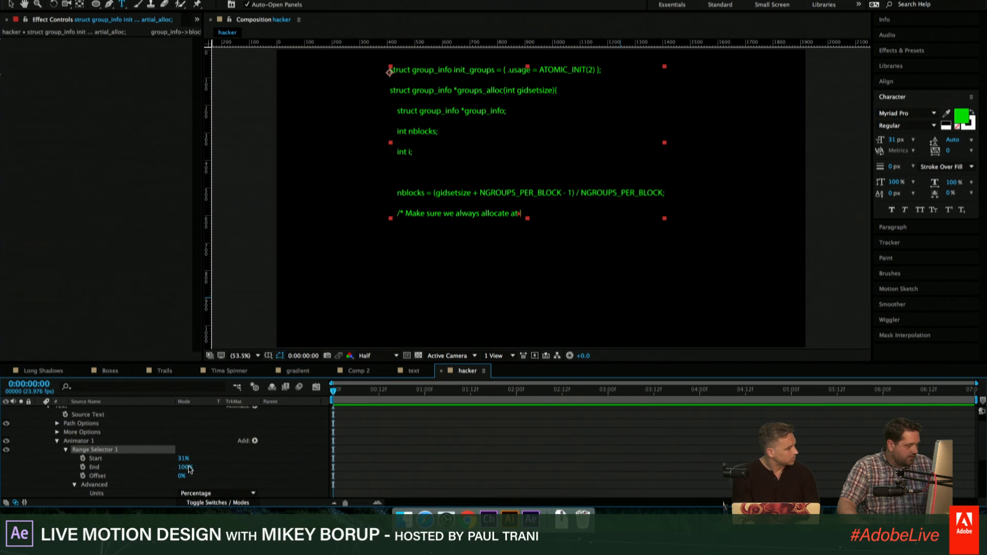
drag(184, 459, 93, 461)
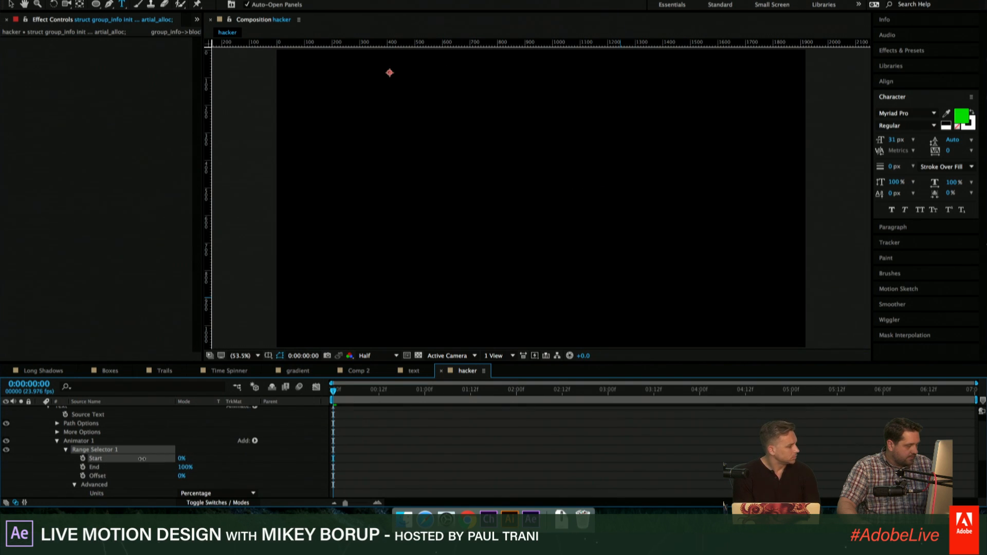
click(82, 458)
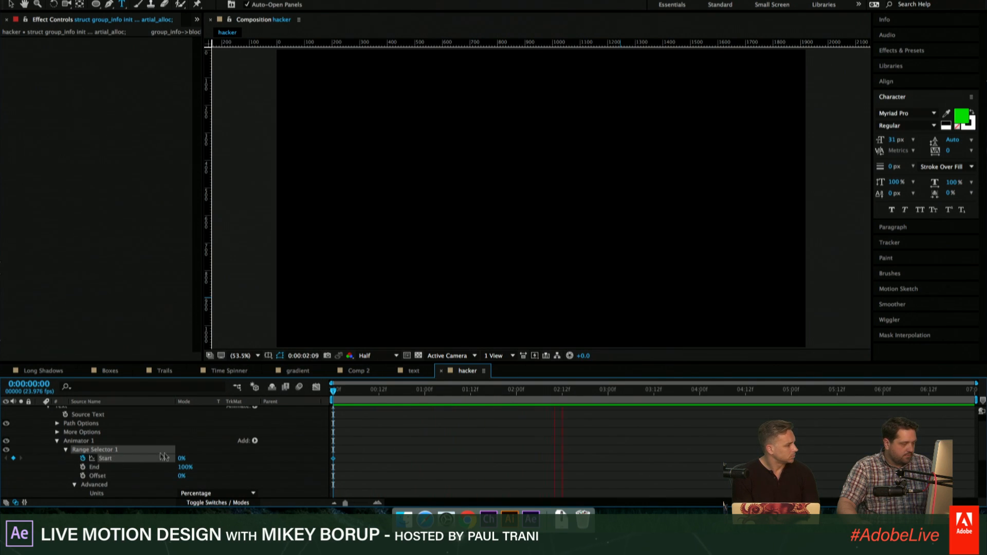
- Keyframe the range selector Start at 100% at about 3:14 and preview the typing animation from the beginning
key(space)
drag(179, 461, 250, 460)
drag(664, 383, 333, 388)
key(space)
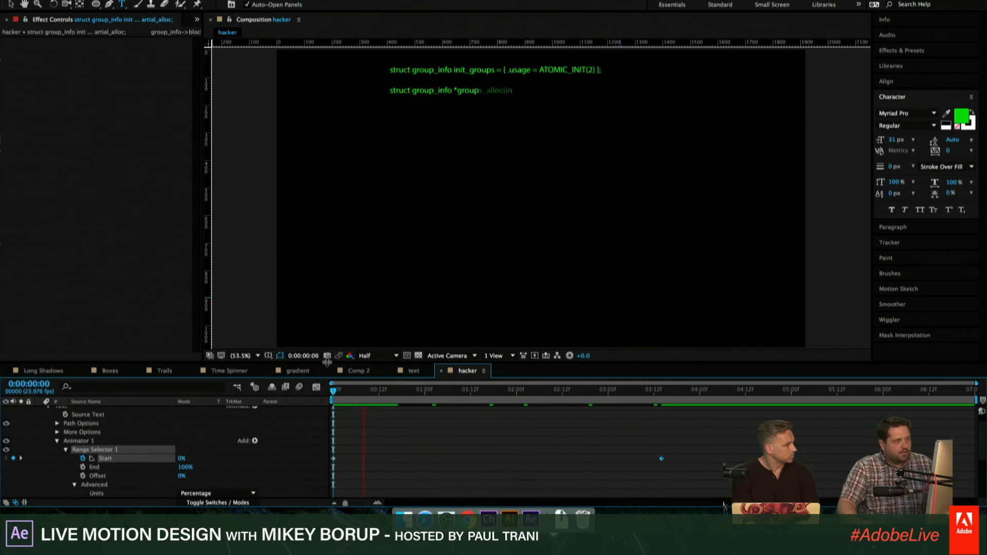
key(space)
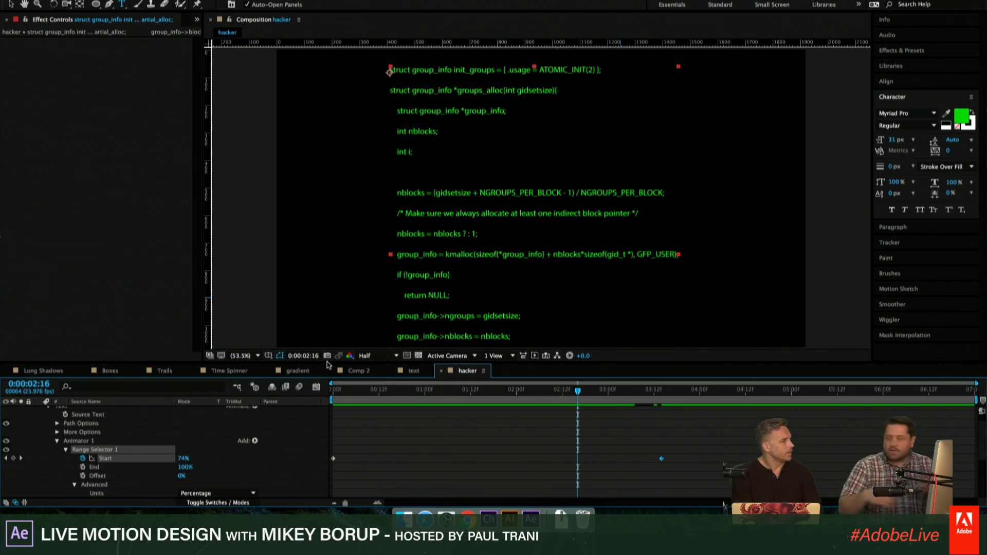
- Move the code text layer down and slightly right in the frame, to a position of about 449, 426
click(11, 7)
drag(433, 145, 457, 177)
scroll(80, 442, up, 1)
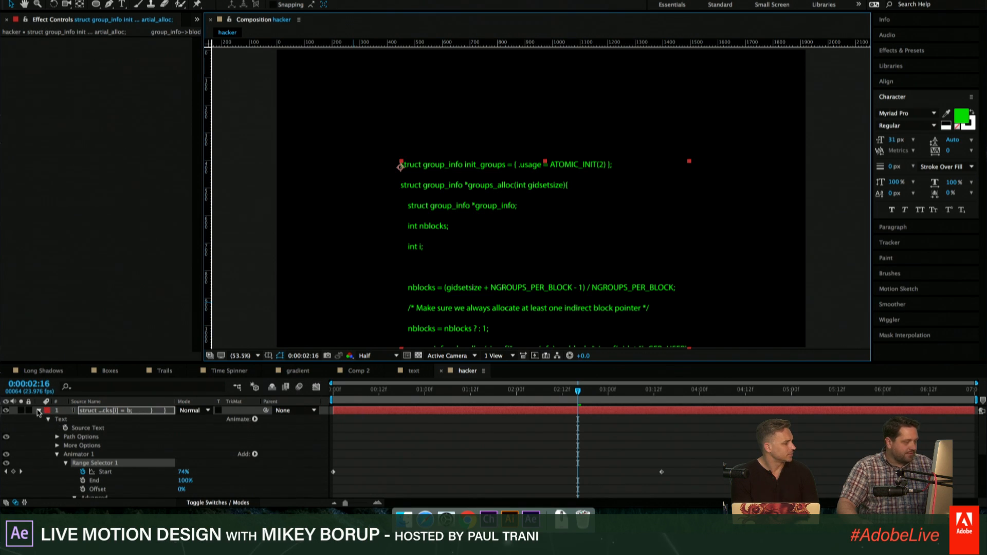
- Add the expression value-[0,this.sourceRectAtTime(time).height to the code text layer's Position
key(p)
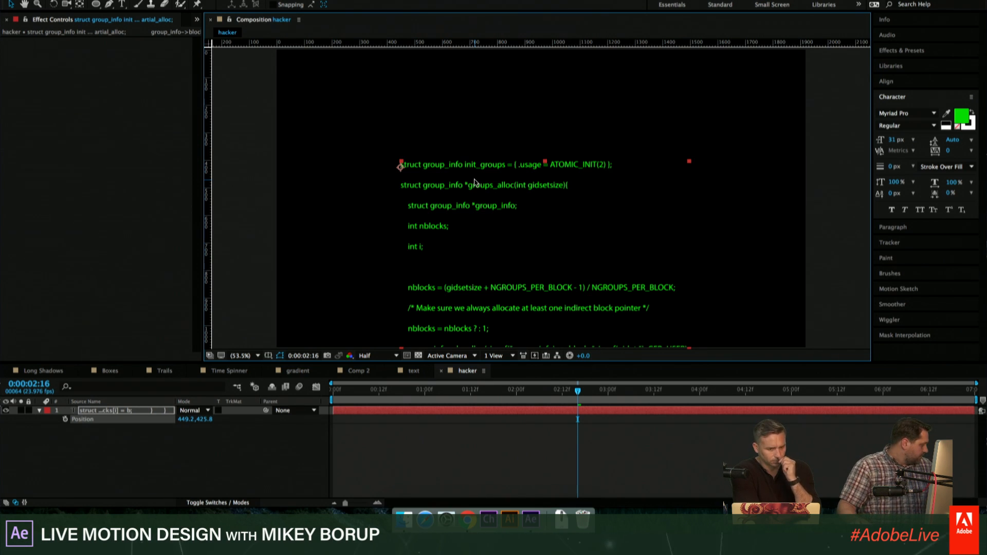
alt+click(66, 419)
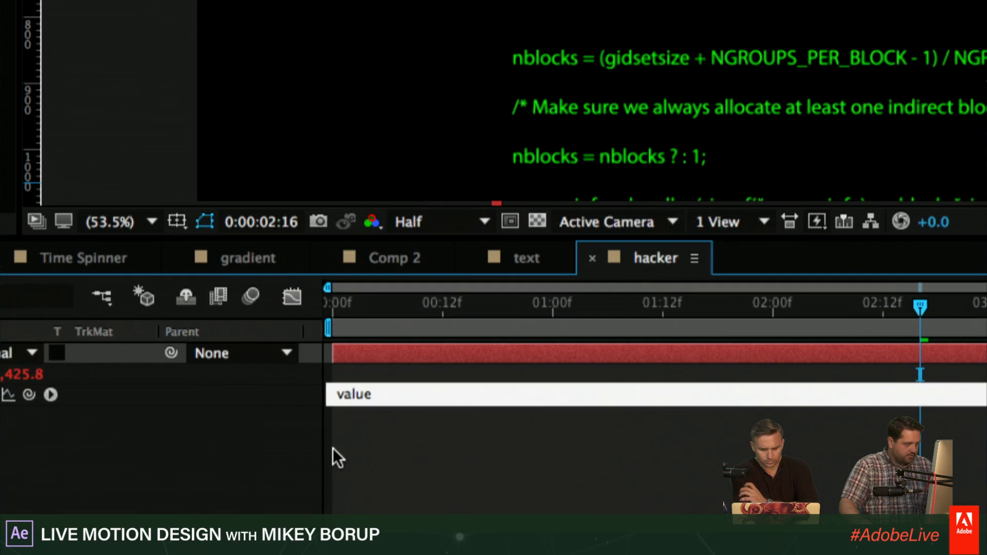
text(-)
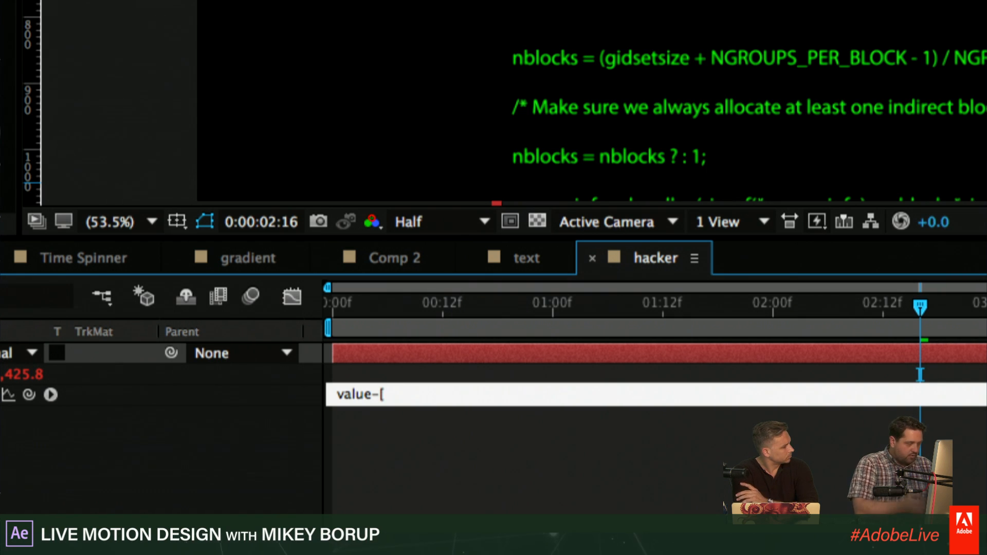
text([0,)
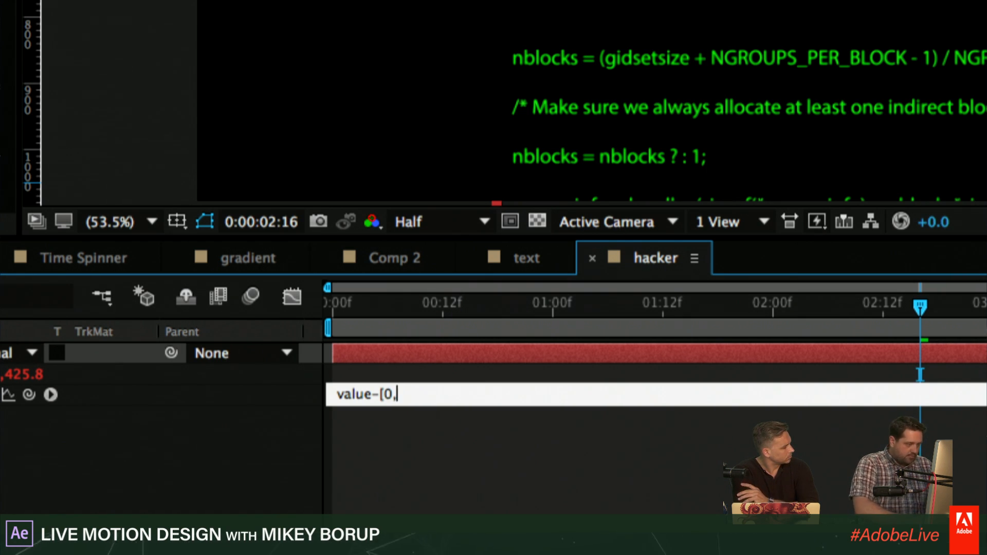
text(this.sou)
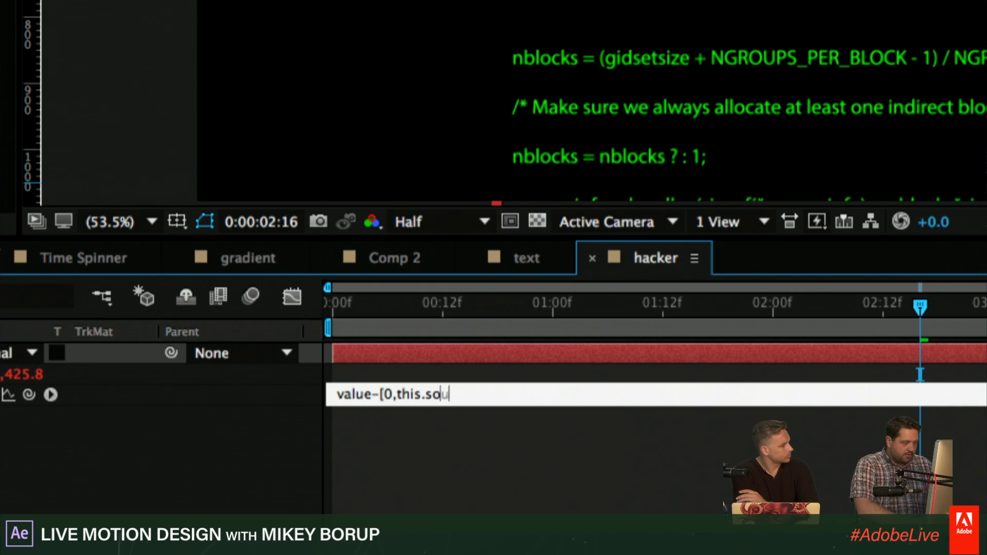
text(rceRectAt)
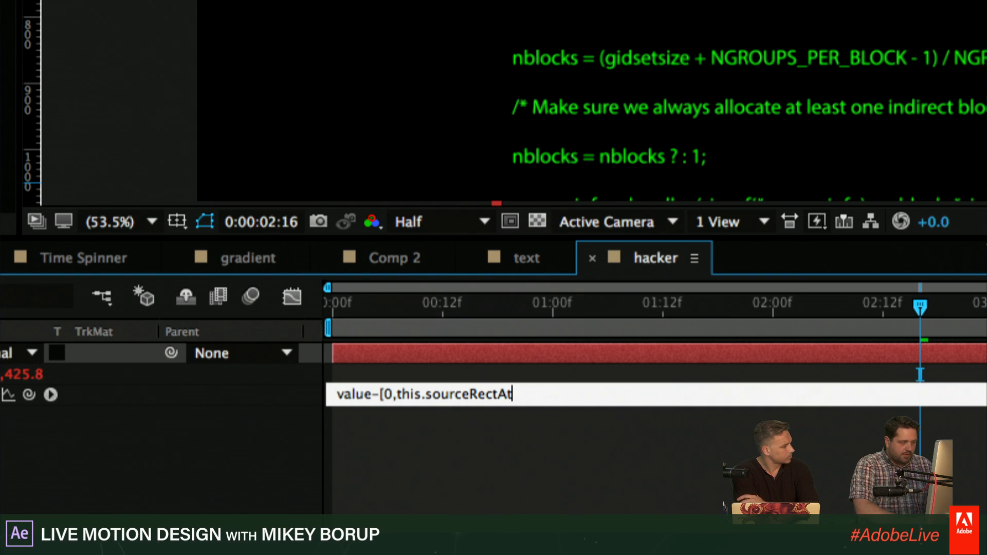
text(Time)
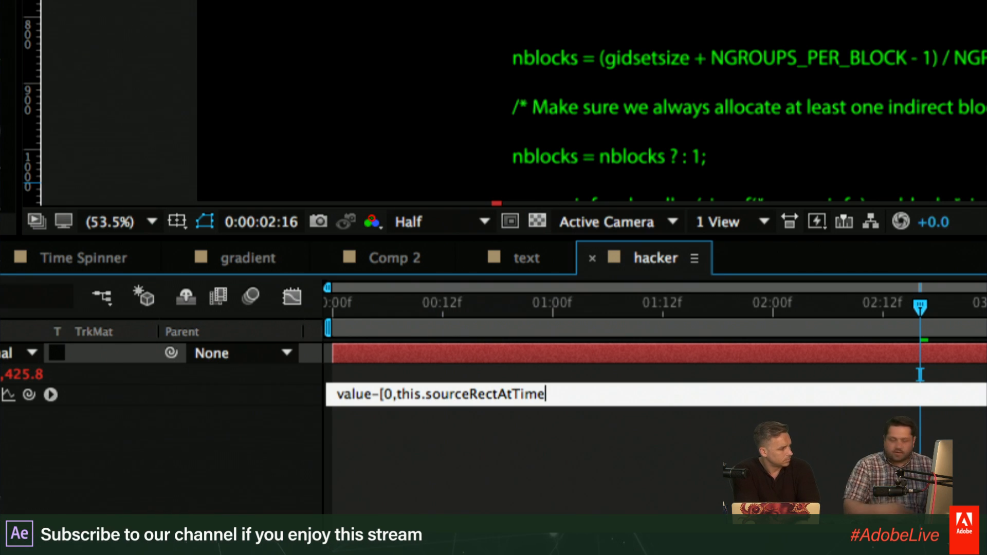
text(()
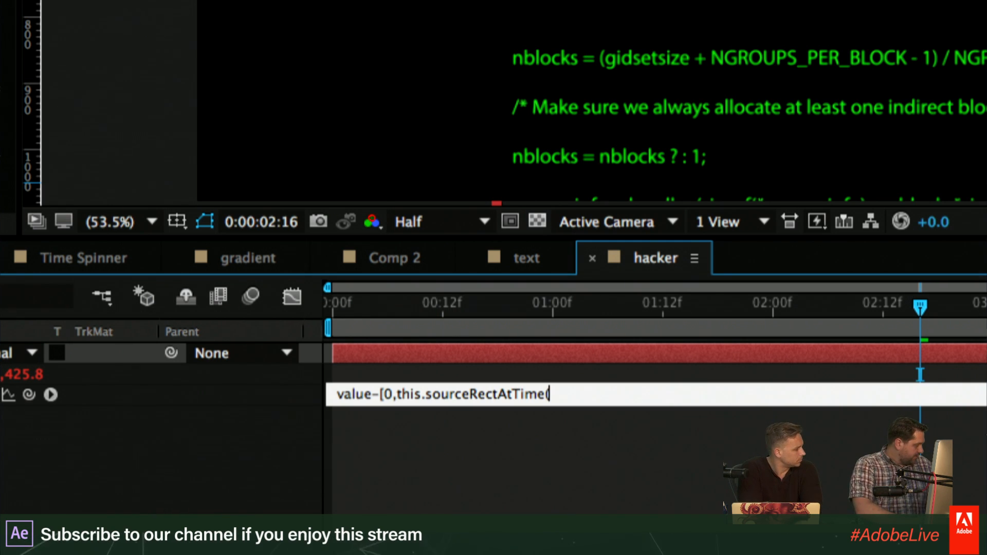
text(time)
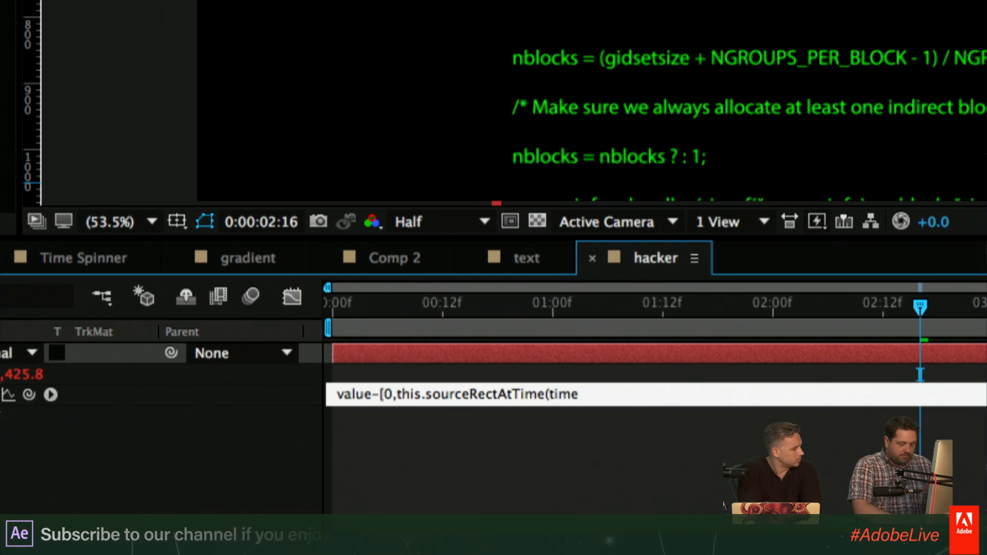
text().h)
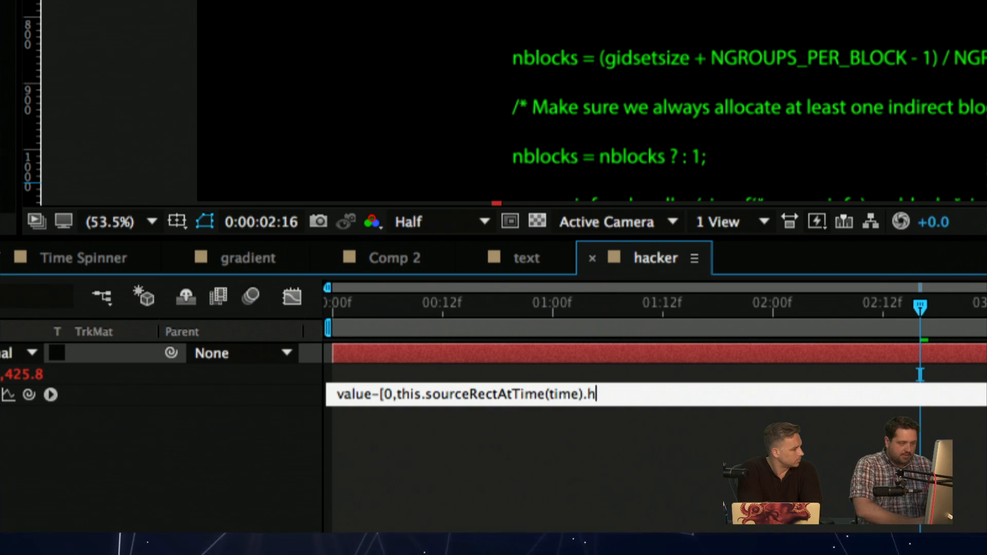
text(eigth)
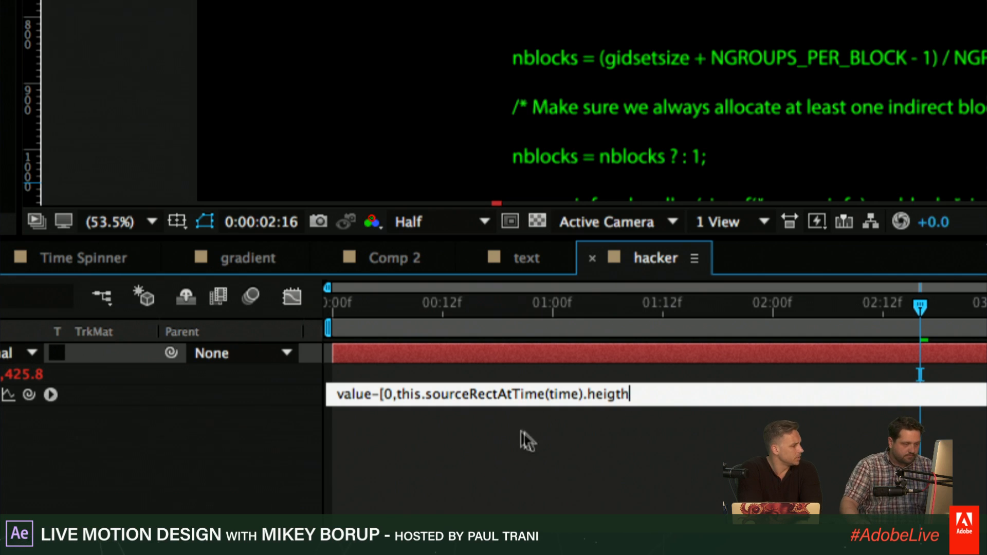
key(BackSpace)
key(BackSpace)
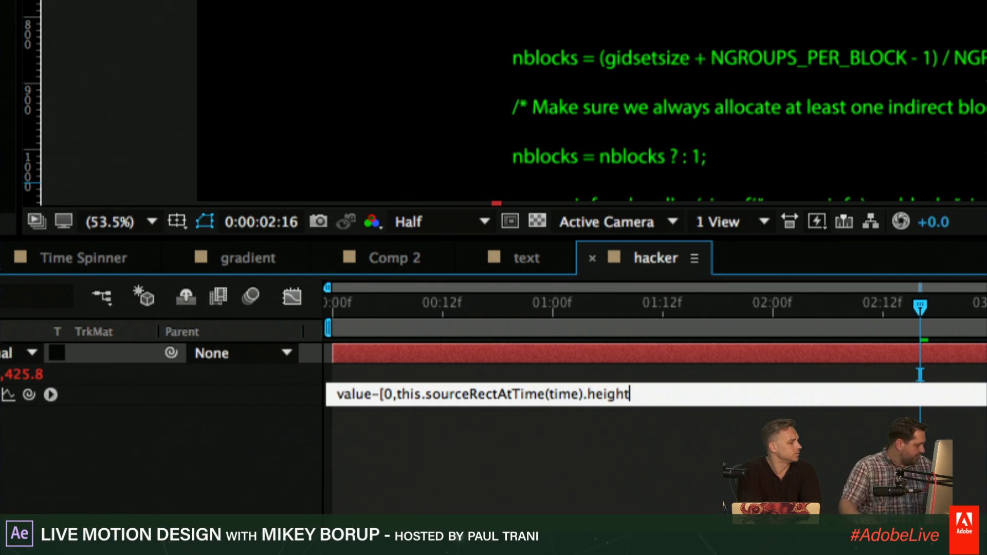
click(610, 440)
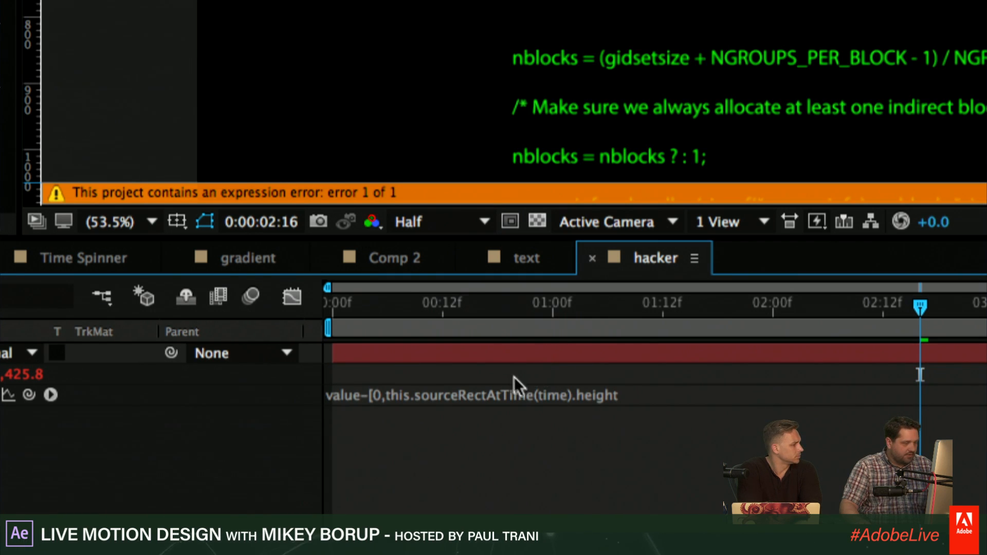
- Complete the Position expression with the missing closing bracket: value-[0,this.sourceRectAtTime(time).height]
click(514, 395)
click(640, 395)
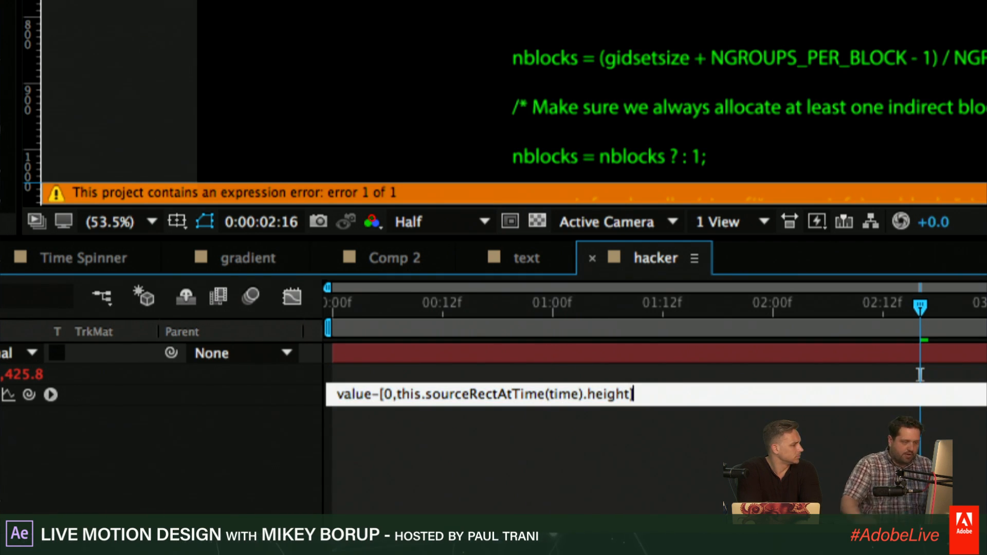
click(529, 449)
scroll(553, 135, down, 1)
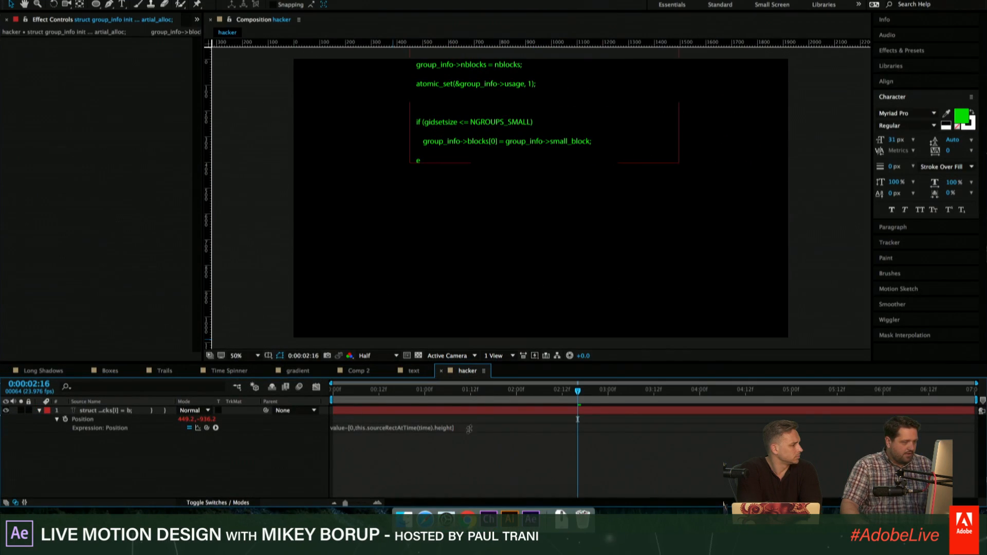
- Preview the typing animation with the Position expression from the beginning of the composition
drag(478, 395, 305, 393)
key(space)
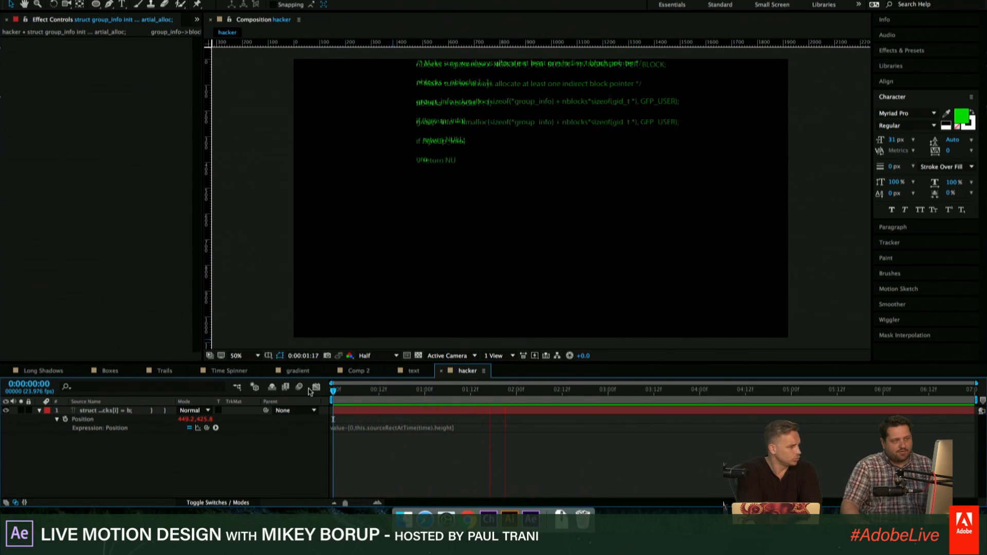
key(space)
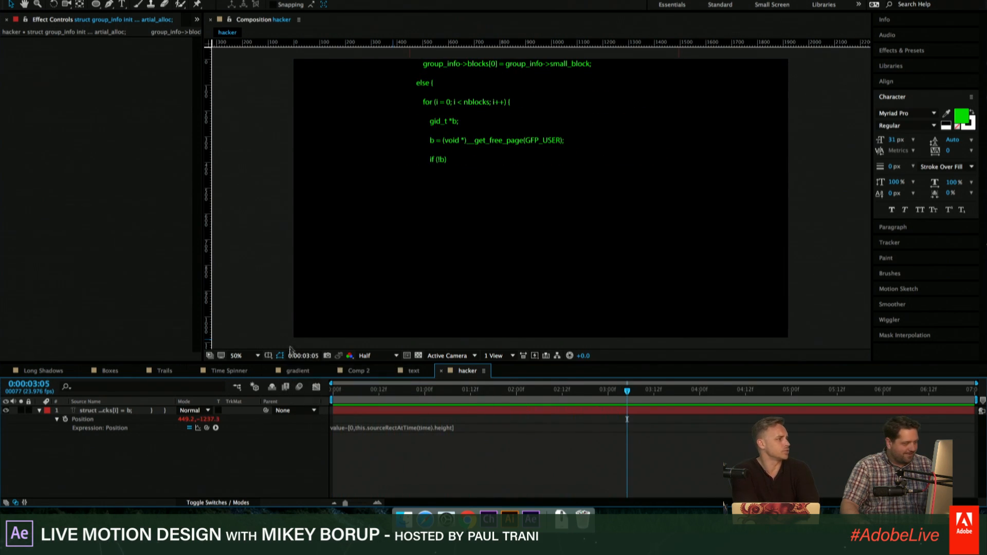
key(space)
key(space)
- Slow the typing by moving the range selector's last Start keyframe to about 6:16, and preview the animation
click(389, 412)
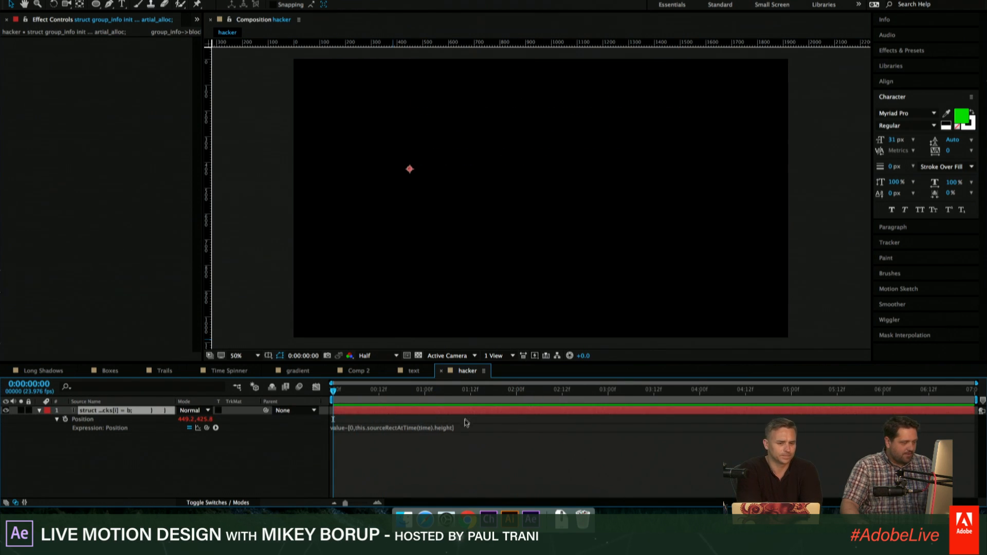
key(u)
drag(662, 429, 945, 428)
drag(449, 397, 486, 402)
key(space)
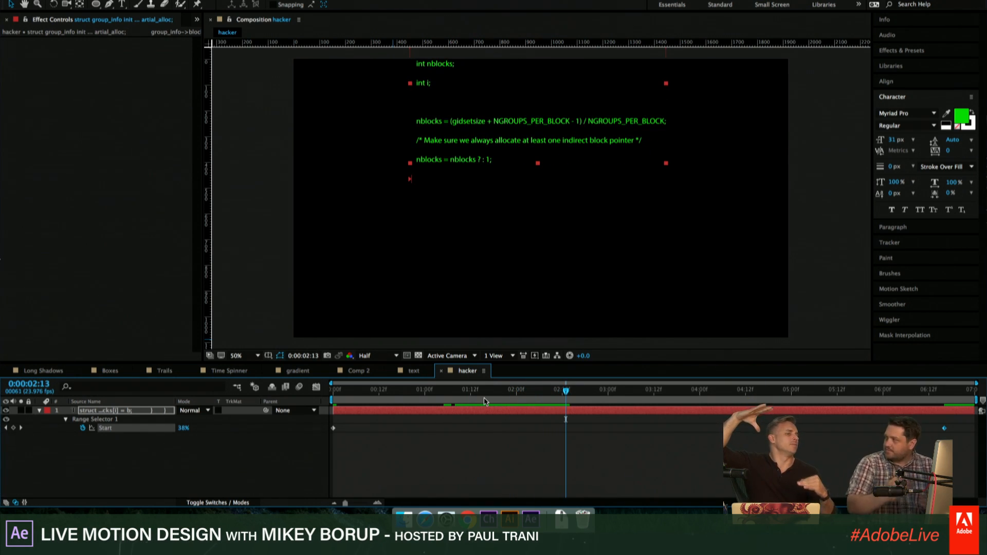
- Move the code text layer lower and slightly left in the frame, previewing the animation from the beginning
drag(466, 125, 459, 208)
key(space)
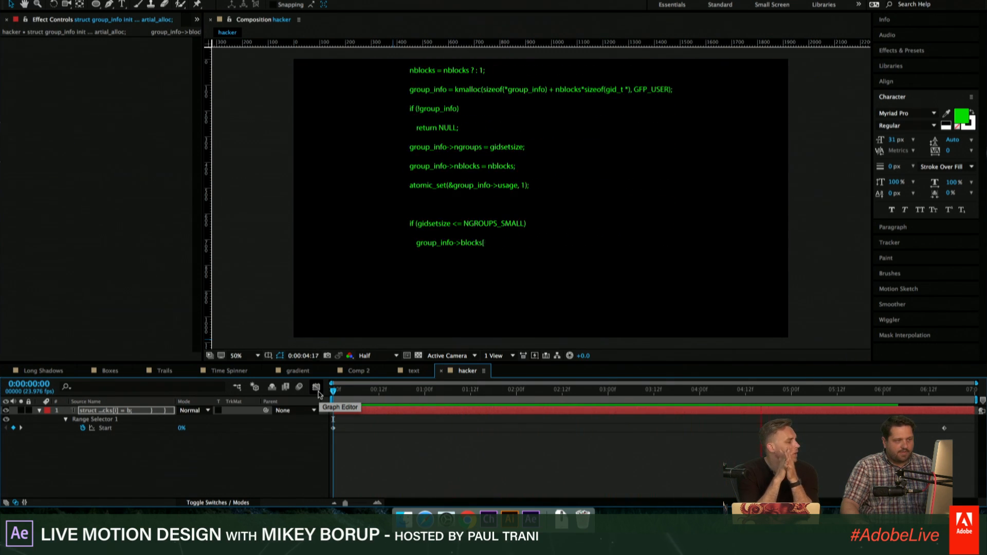
key(space)
drag(457, 224, 441, 248)
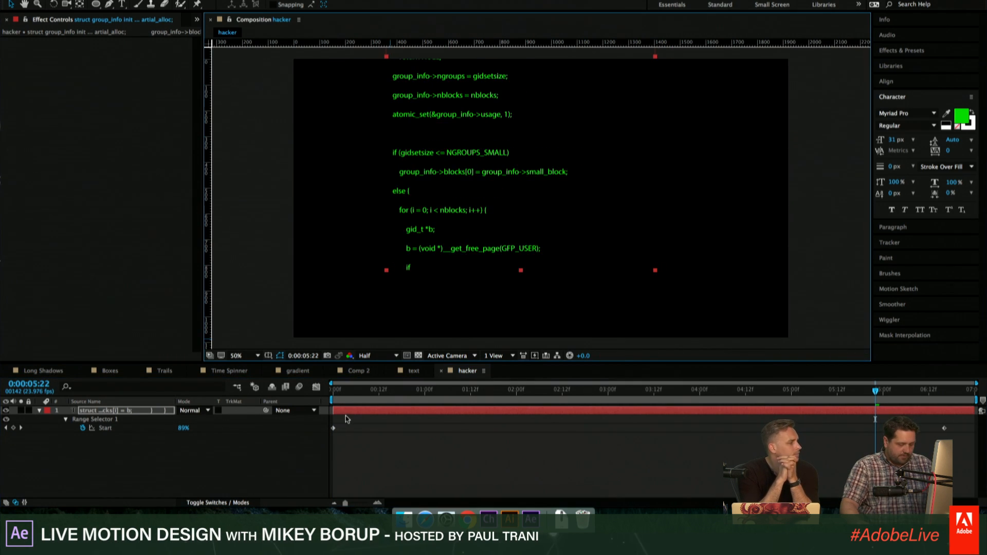
- Reveal the layer's modified properties, preview from 5:22, and reposition the code text nearer the middle of the frame
key(u)
key(u)
scroll(72, 426, down, 1)
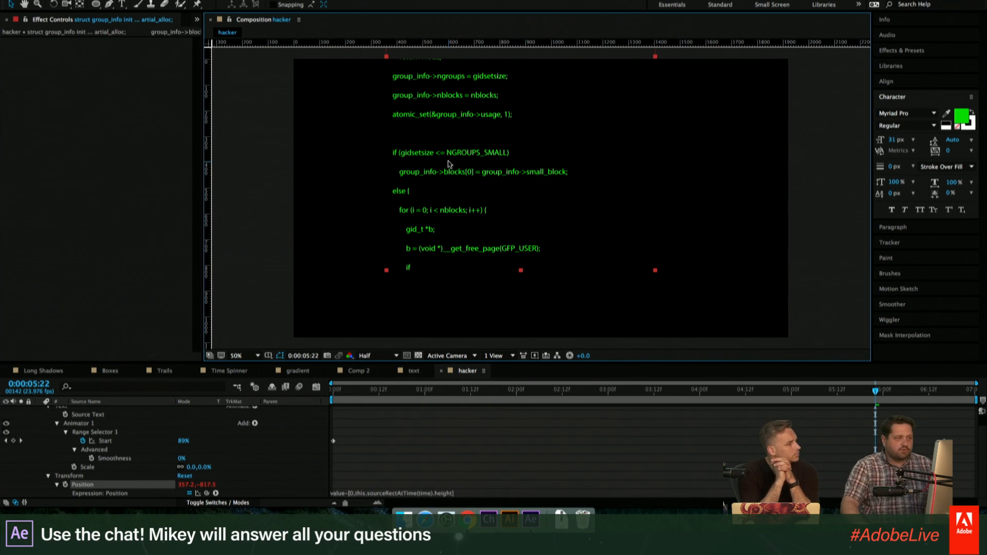
key(space)
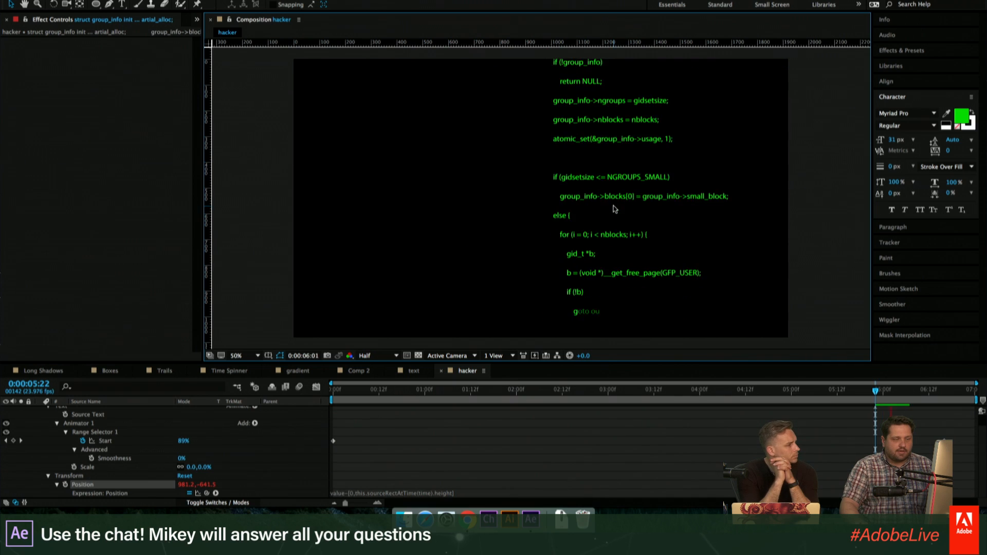
key(space)
drag(609, 199, 482, 183)
scroll(450, 423, up, 2)
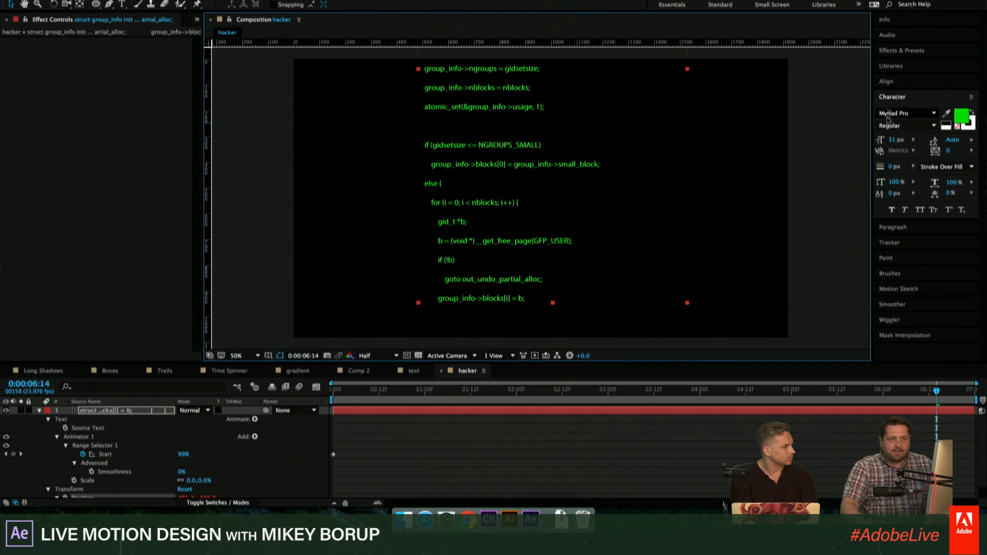
- Scale the code text layer down to about 64.3% and move it lower in the frame
click(905, 98)
click(898, 101)
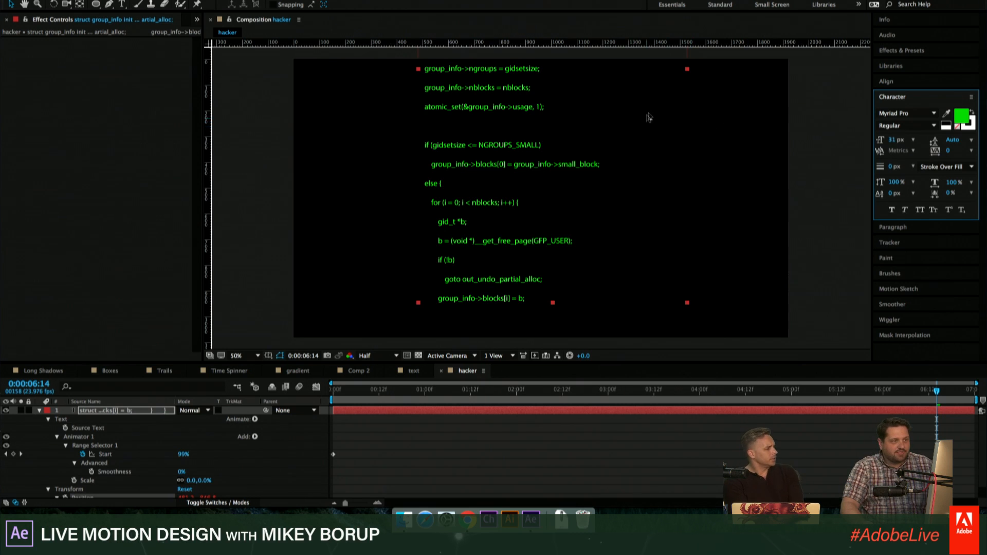
drag(687, 70, 591, 139)
drag(465, 97, 507, 282)
- Preview the scaled-down text animation from the beginning and move the current time to 4:17
click(335, 390)
key(space)
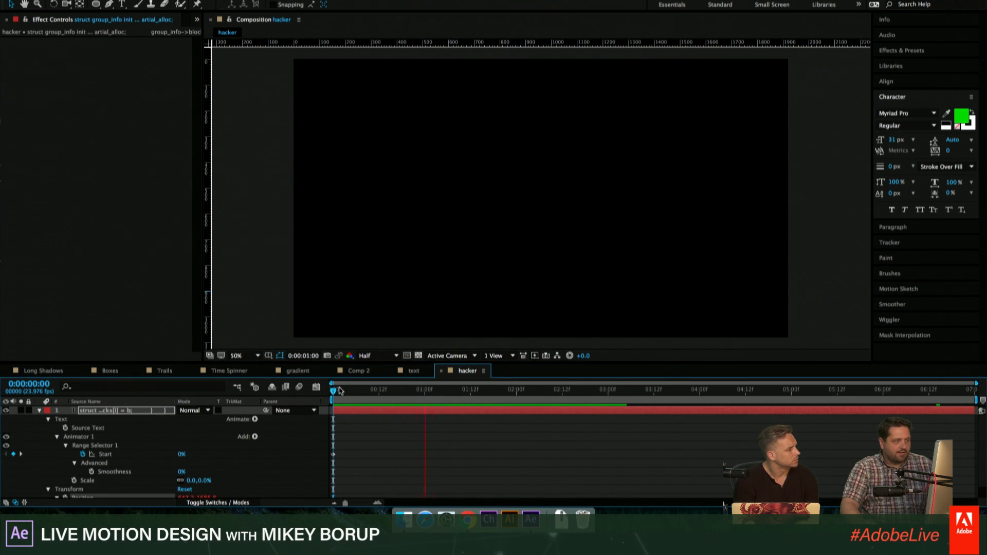
key(space)
drag(628, 392, 765, 392)
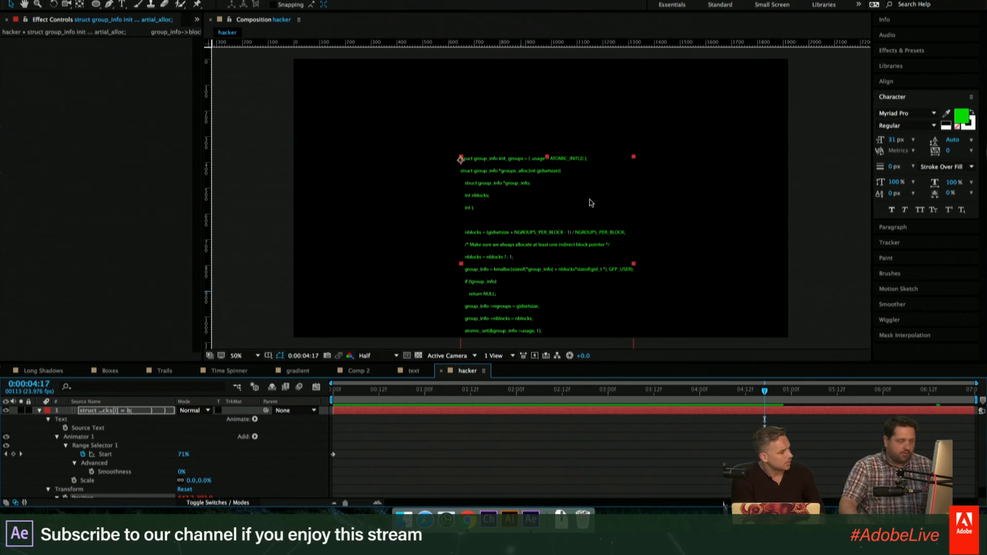
- Enlarge the timeline area and the Position expression field, and show all of the layer's Transform properties
drag(263, 362, 264, 243)
drag(466, 390, 468, 461)
click(476, 404)
click(476, 393)
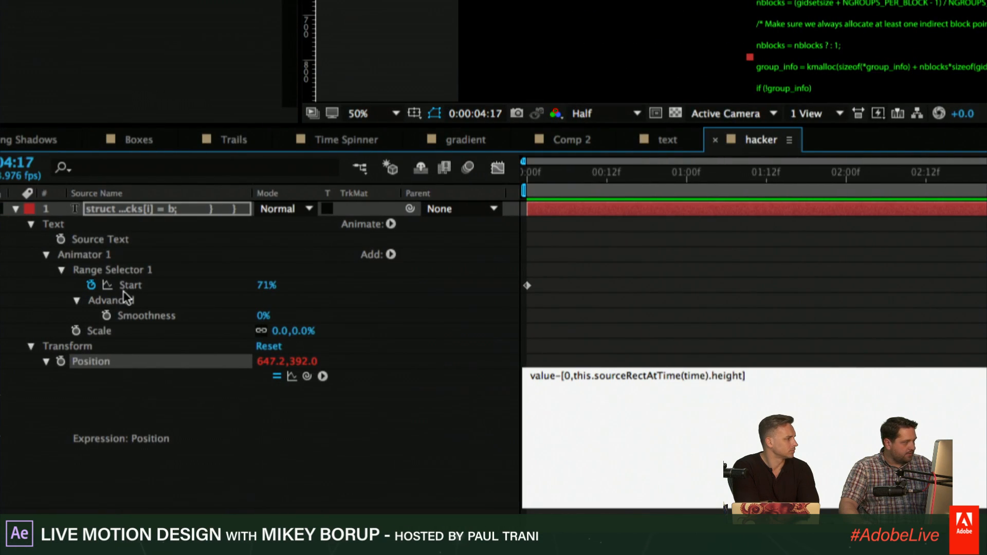
click(580, 203)
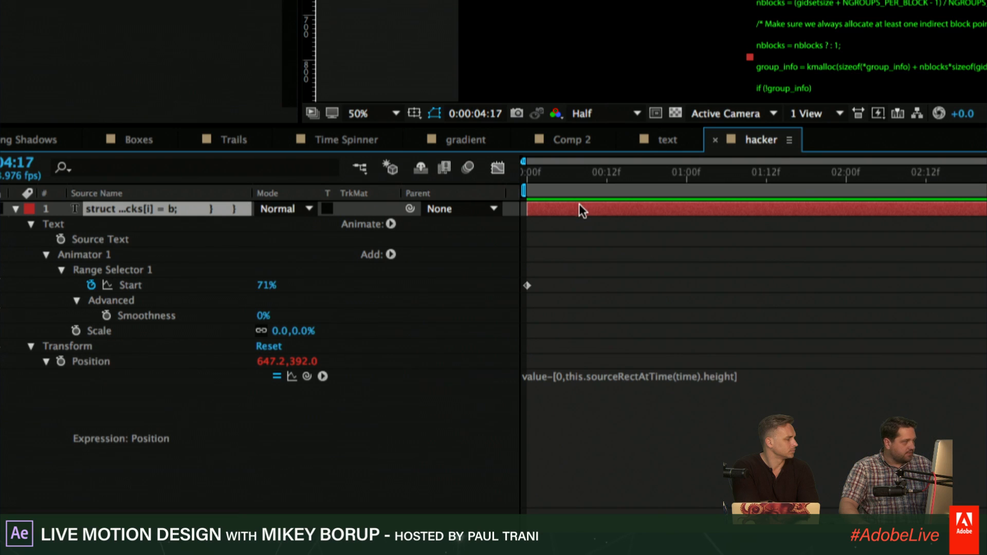
click(31, 346)
click(31, 345)
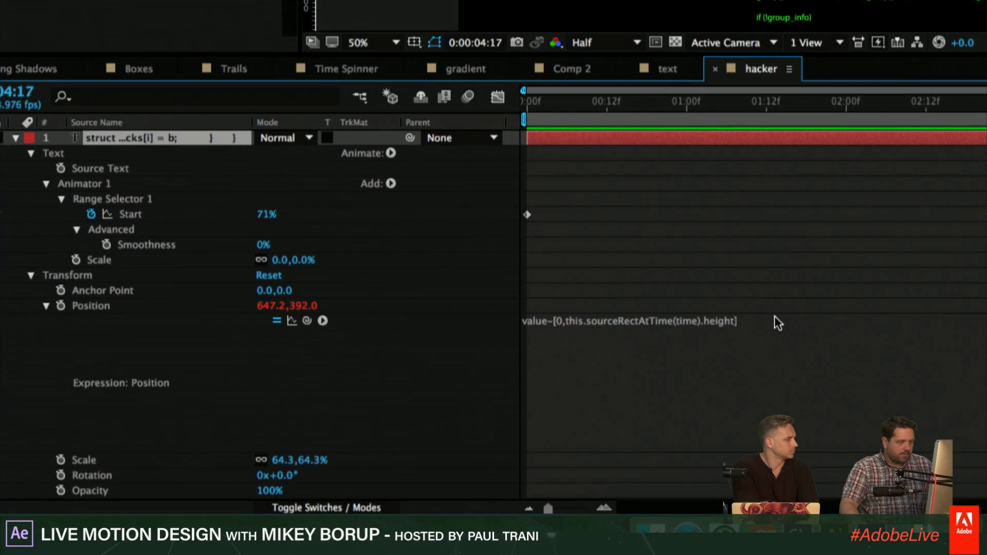
- Rewrite the Position expression's opening line as pHack=this.sourceRectAtTime(time).height; so the text height is stored in a variable
click(778, 323)
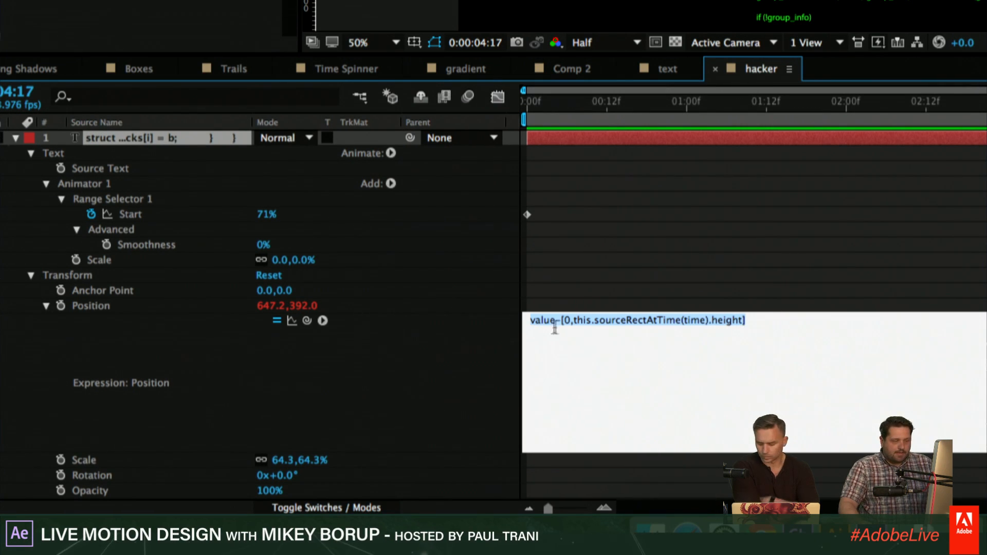
click(572, 325)
drag(573, 324, 517, 322)
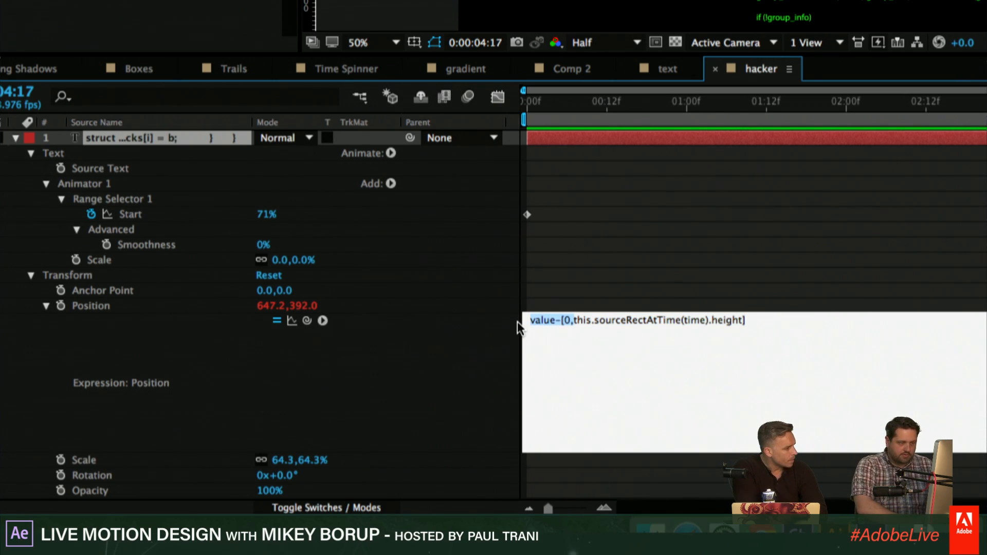
text(p)
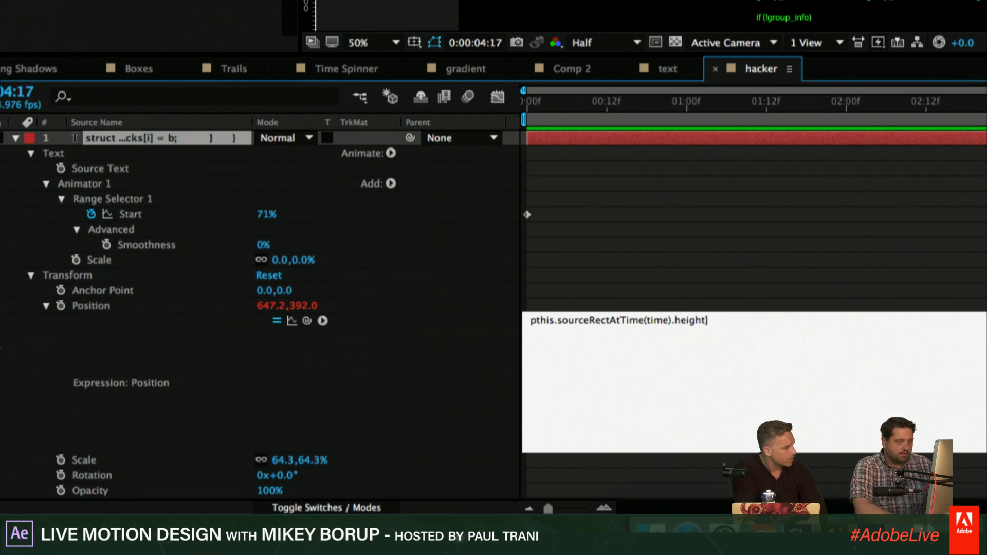
text(Hack)
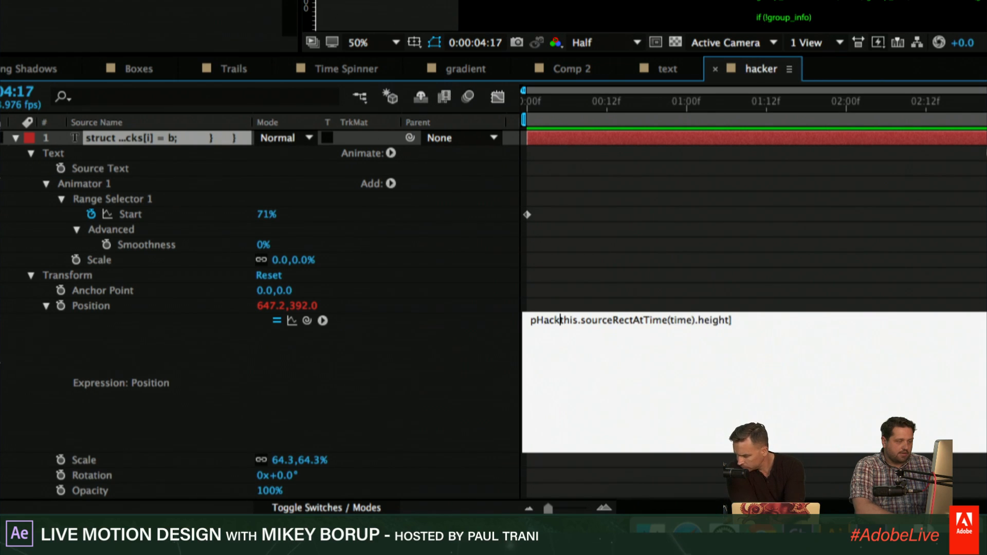
text(=)
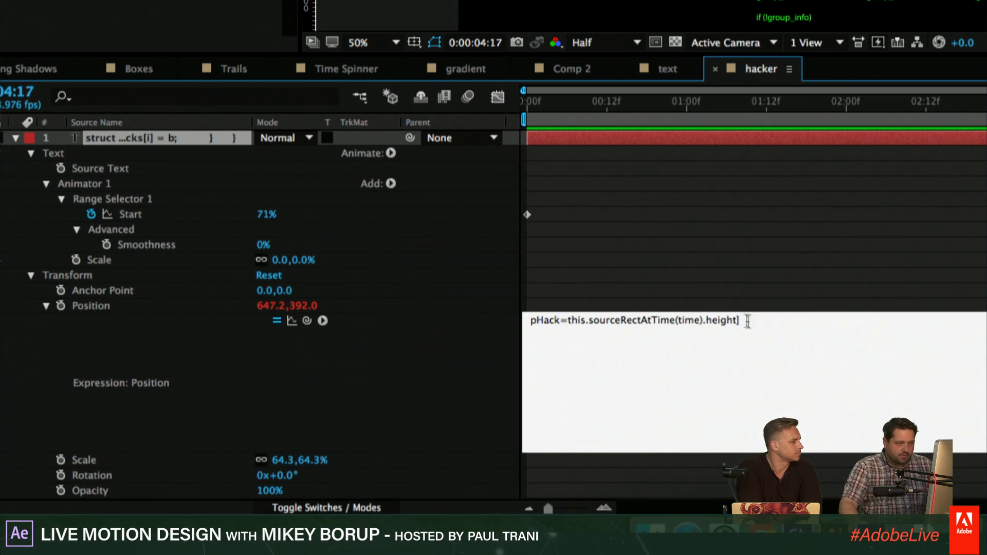
key(BackSpace)
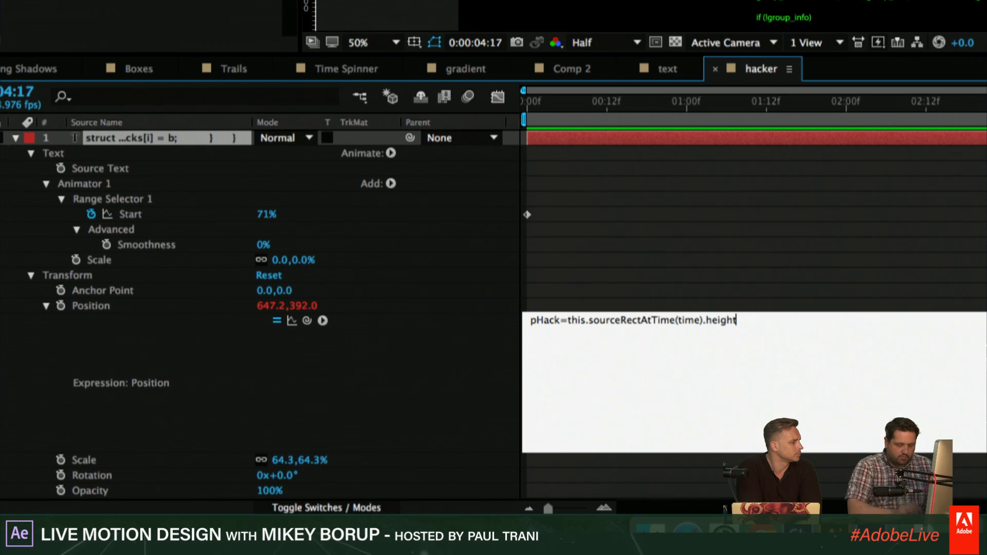
text(;)
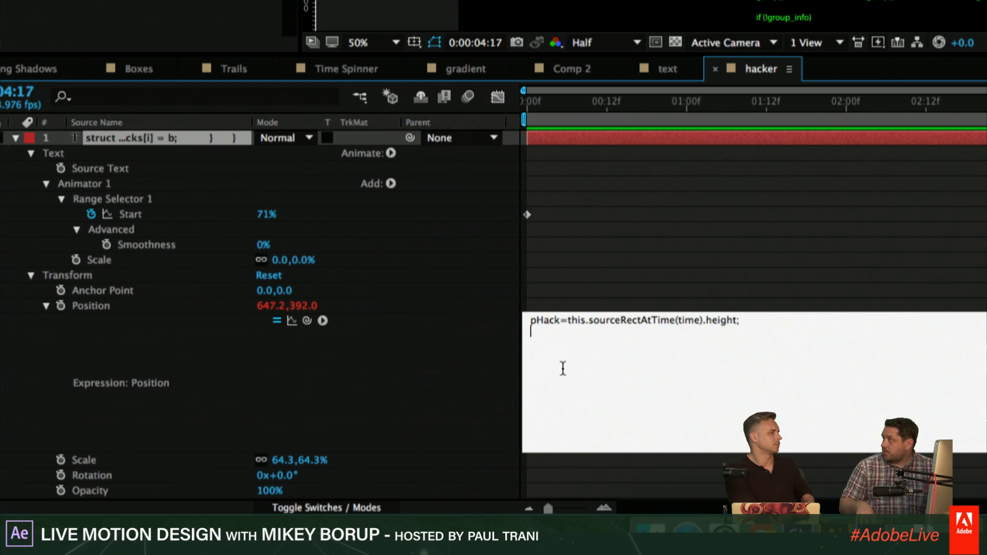
- Add a second expression line, scaler=100/(transform.scale[0]);, referencing the layer's Scale property
text(scaler=)
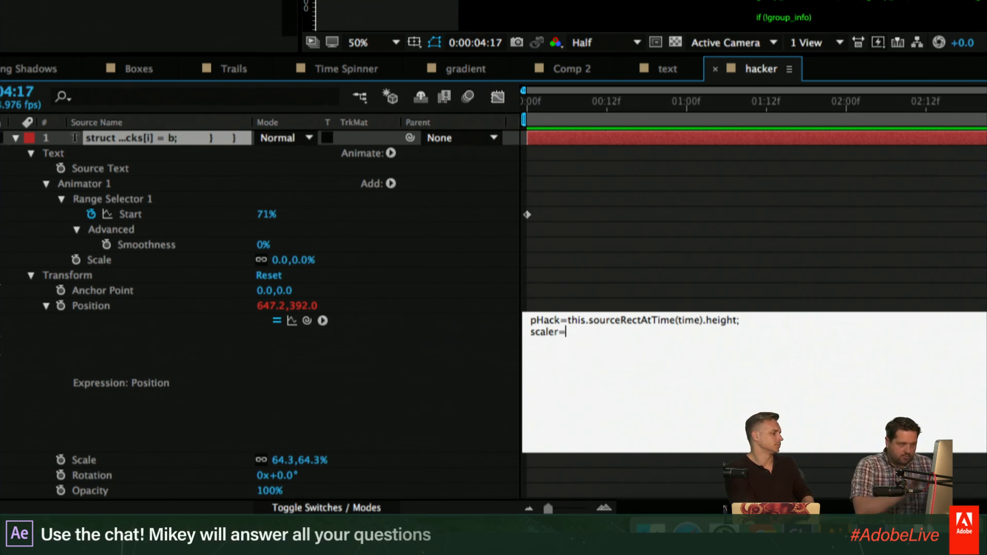
text(100/()
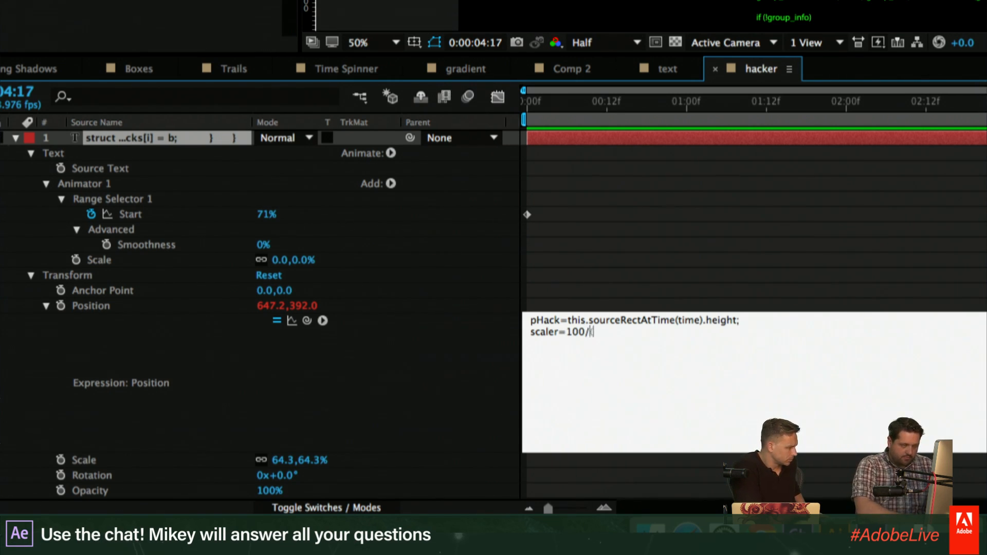
drag(307, 321, 284, 460)
text();)
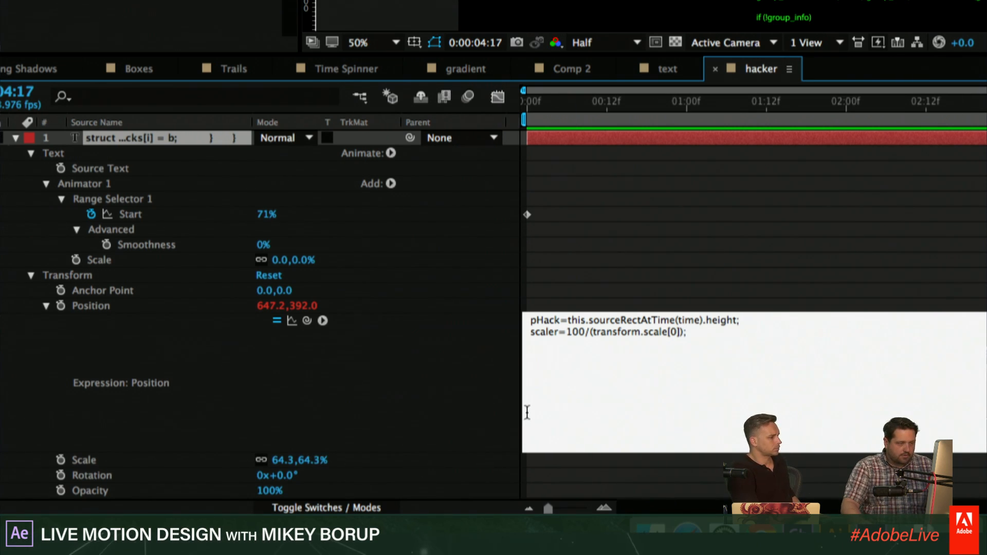
- Reverse the division in the scaler line so it reads scaler=(transform.scale[0])/100;
click(585, 334)
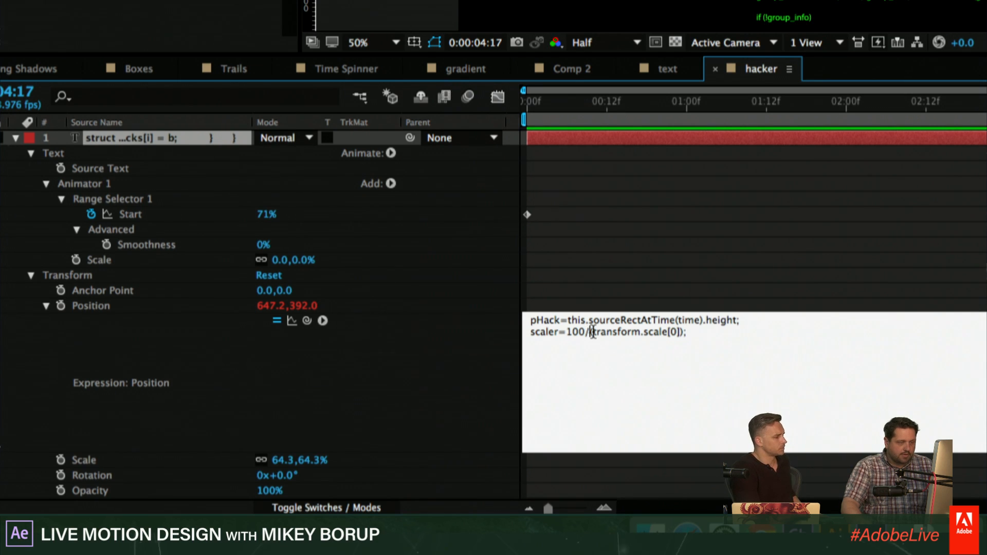
key(BackSpace)
key(BackSpace)
key(BackSpace)
key(BackSpace)
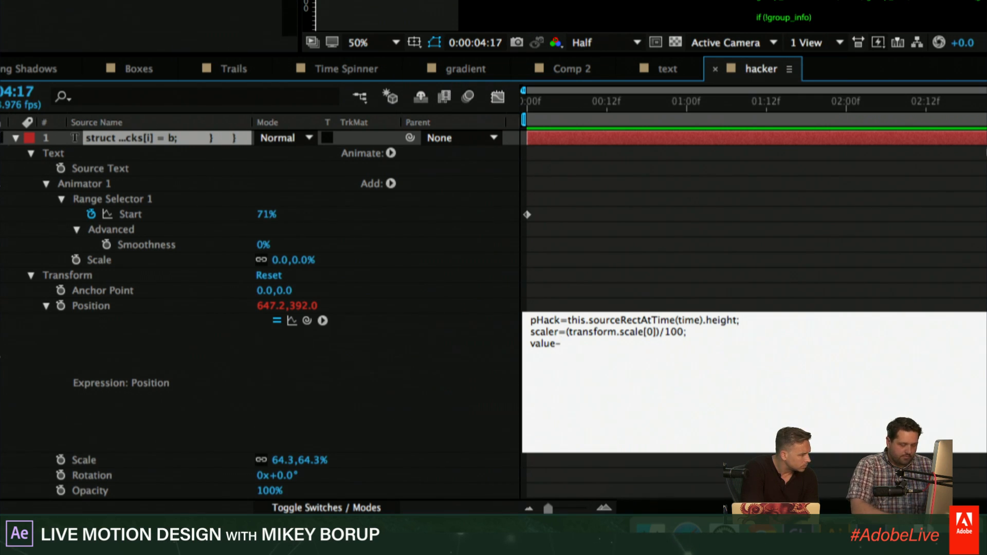
- Complete the Position expression with the line value-[0,pHack*scaler] and apply it
text(0)
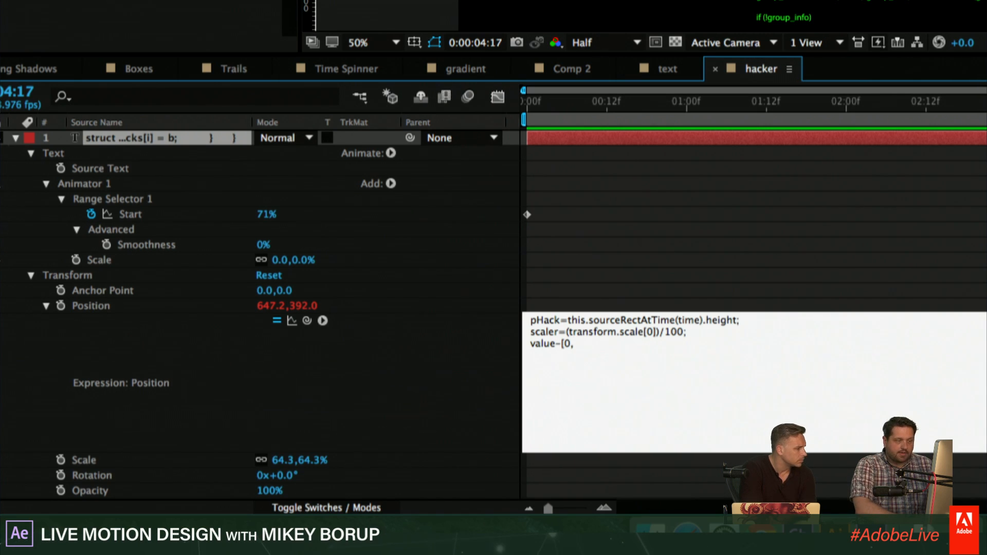
text(,pHack)
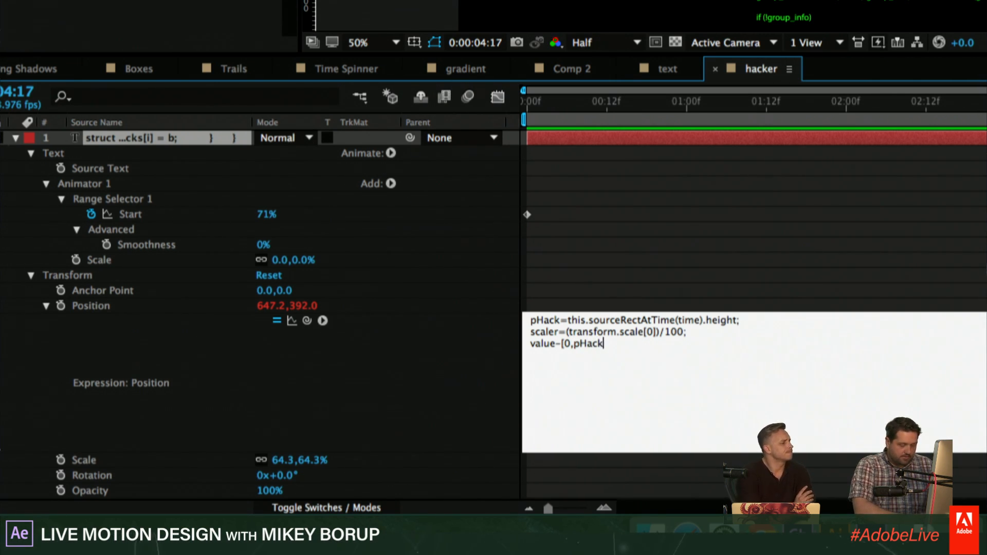
text(*)
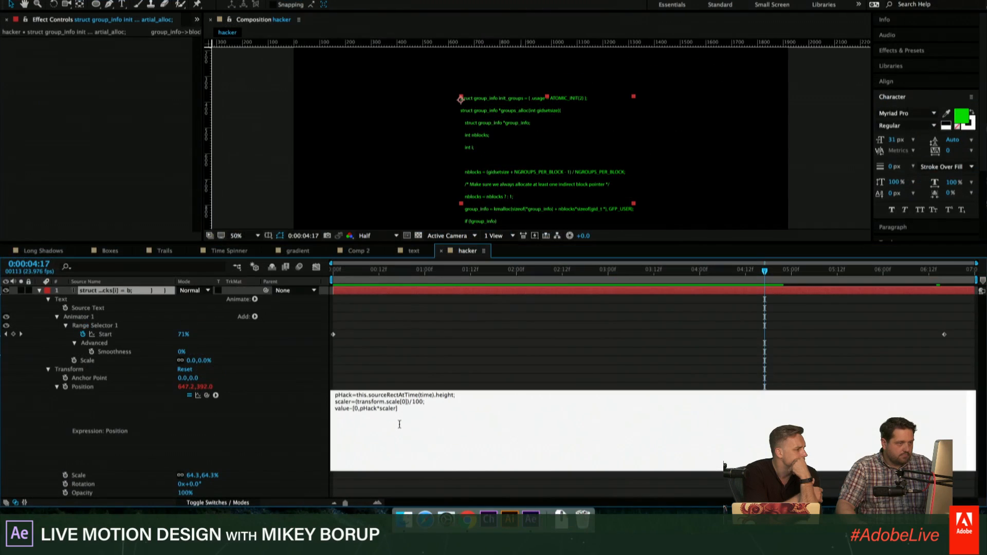
click(496, 377)
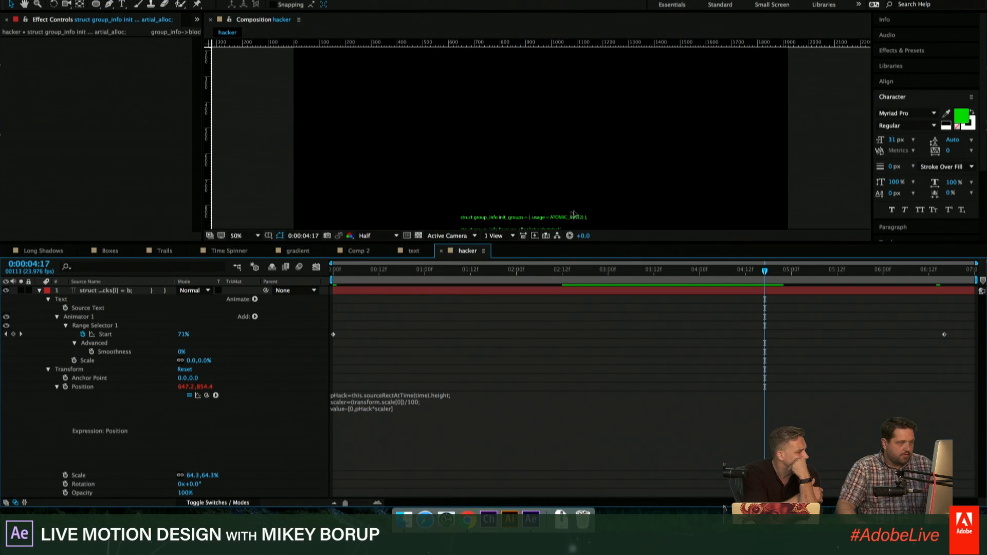
- Reposition the code text in the composition so that its newest line sits in the lower part of the visible frame
click(555, 64)
drag(556, 64, 553, 62)
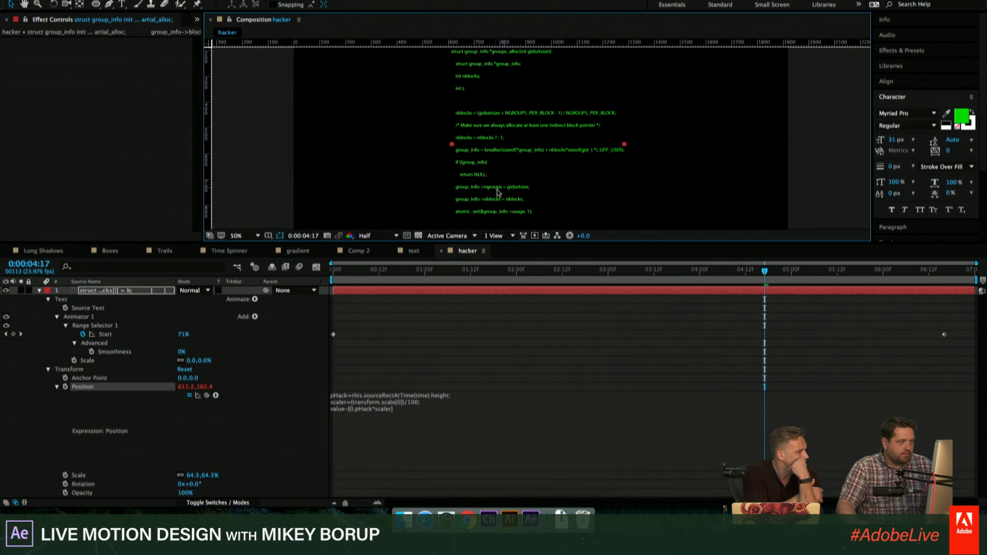
drag(496, 151, 505, 108)
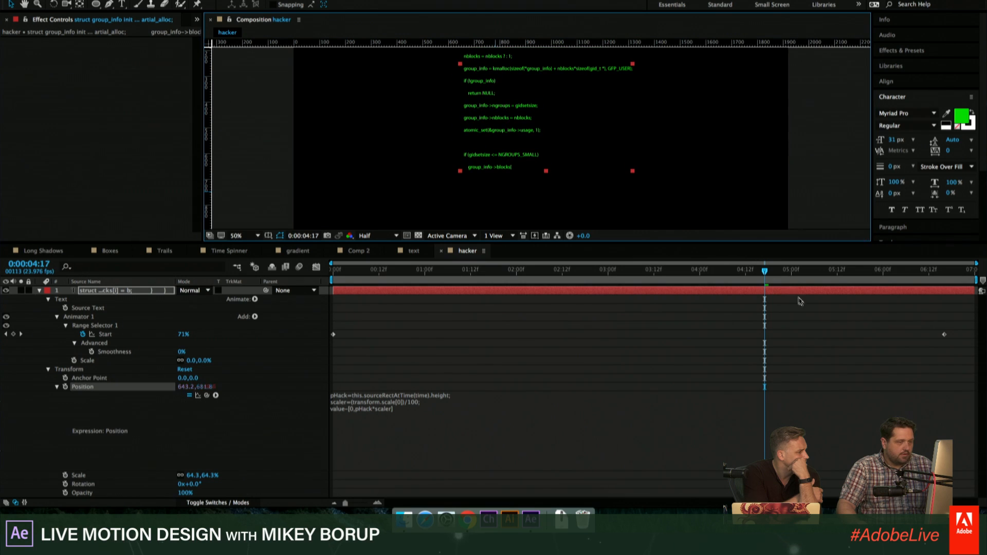
- Preview the scrolling code from the beginning and enlarge the composition viewer's height to watch the text
key(Home)
key(space)
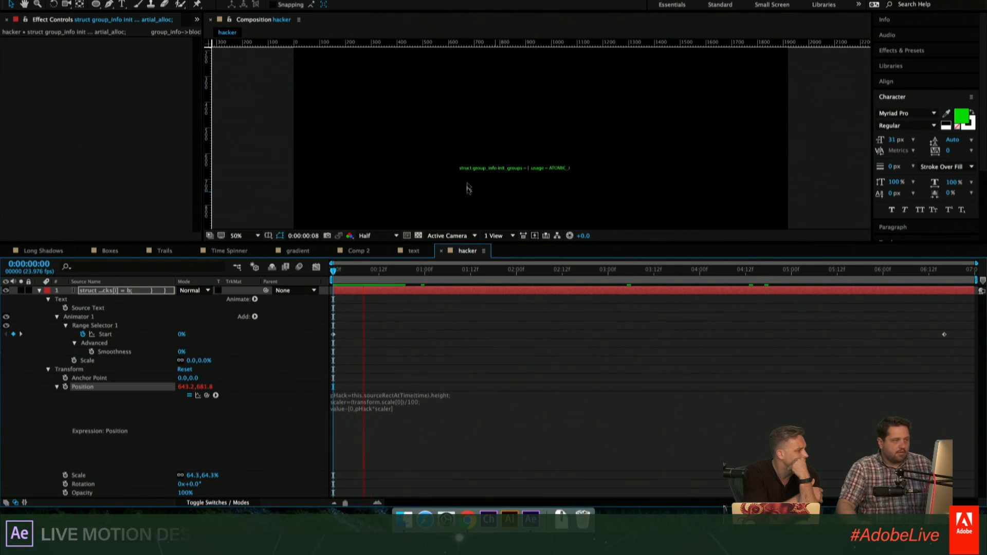
key(space)
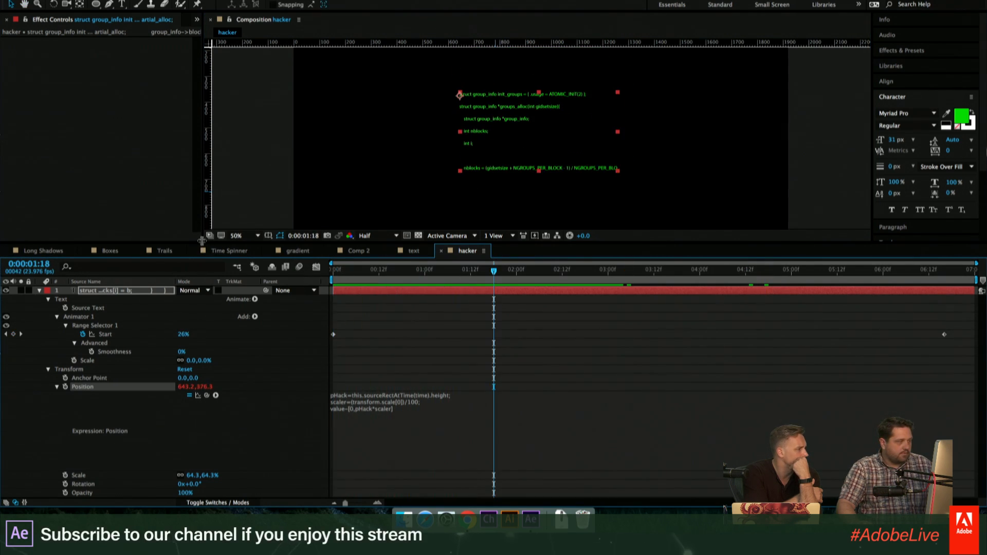
drag(201, 242, 200, 280)
key(space)
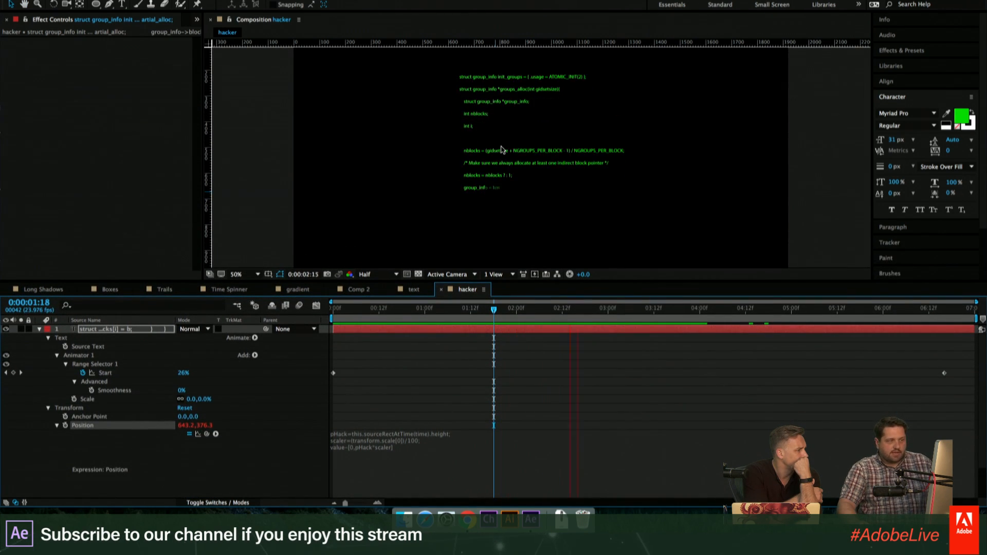
key(space)
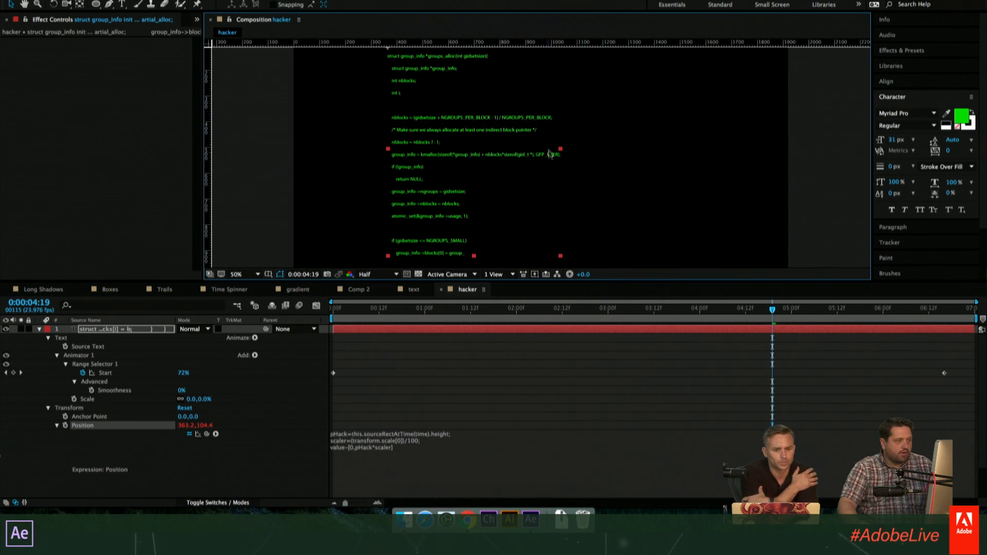
- Scale the code text layer up to 140.3% and move it so its newest line sits near the frame's middle
key(s)
drag(198, 338, 240, 338)
drag(498, 171, 488, 80)
drag(469, 135, 458, 140)
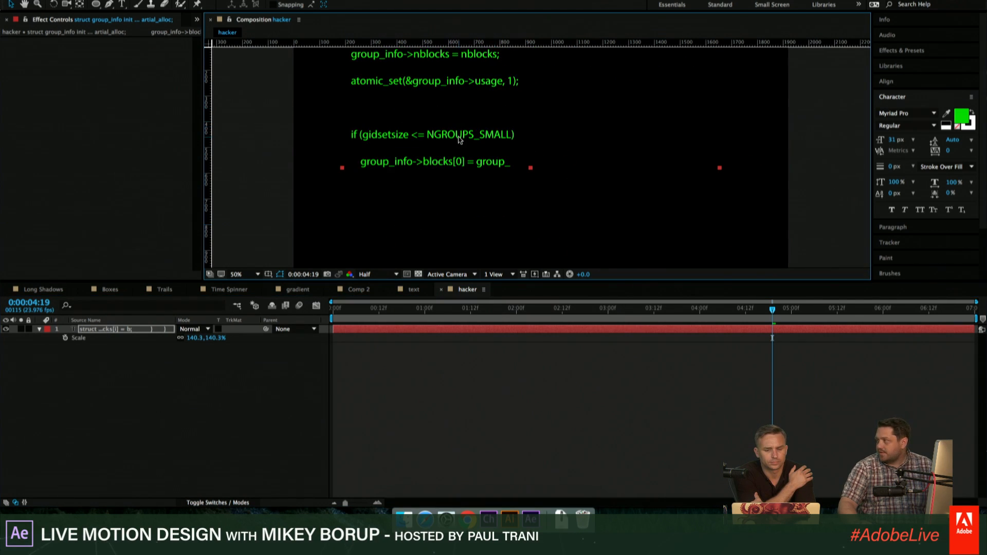
- Preview the enlarged code animation from the beginning and move the current time to 0:06
drag(564, 309, 334, 289)
key(space)
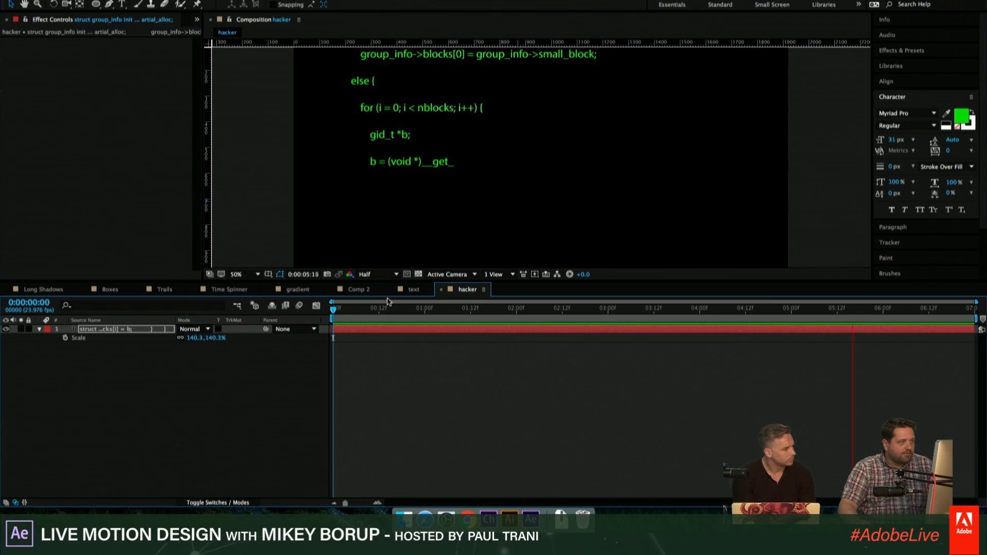
key(space)
drag(518, 317, 356, 308)
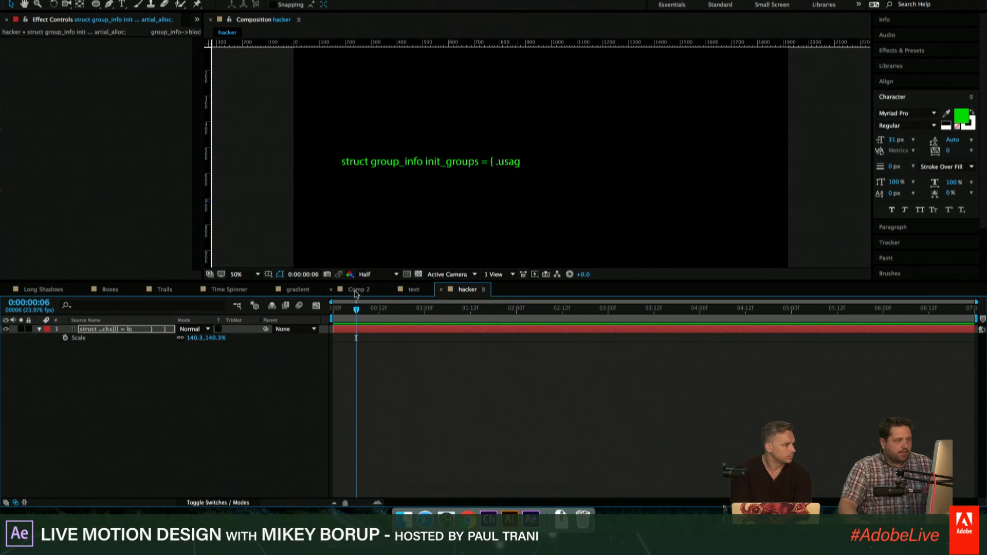
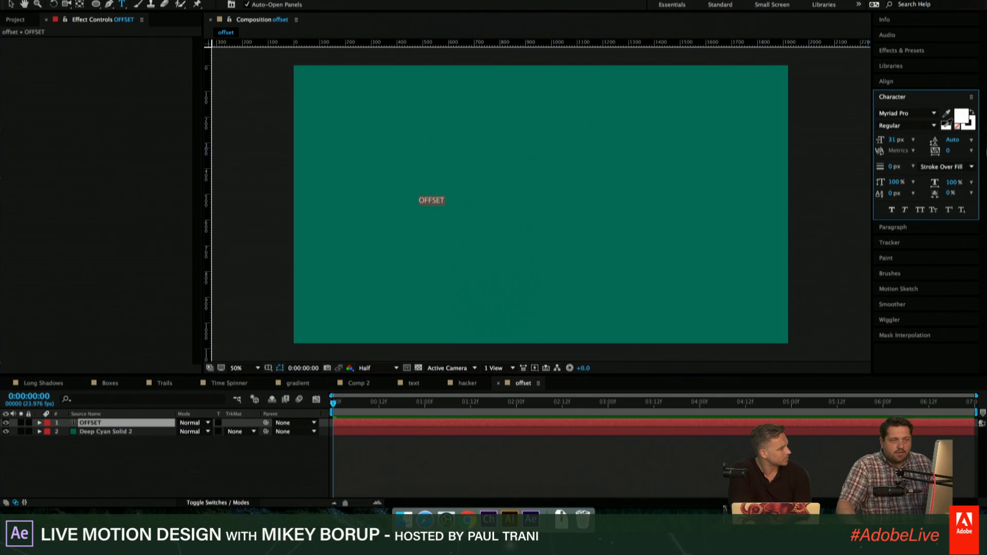
- Set the OFFSET text to the Bold Condensed style at 340 px
drag(896, 140, 953, 139)
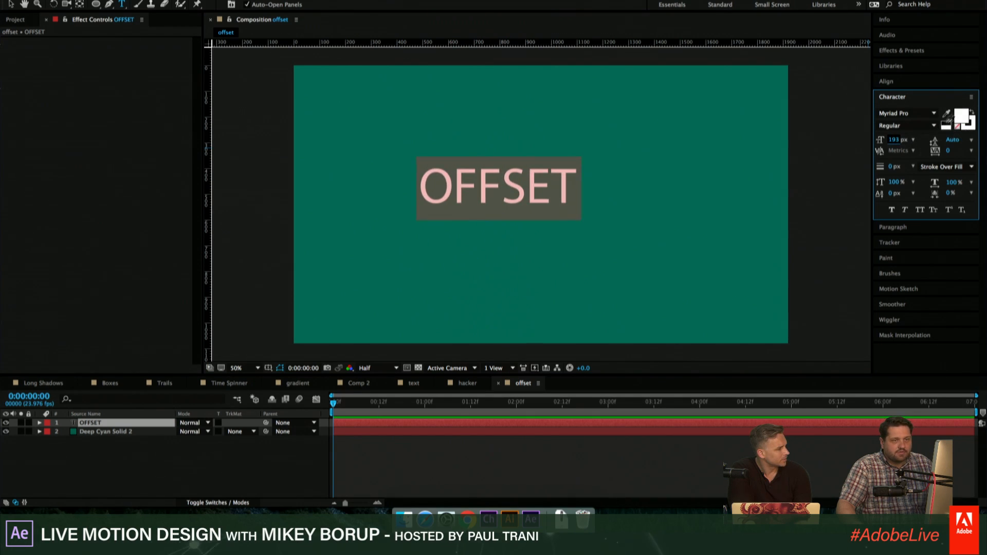
click(923, 126)
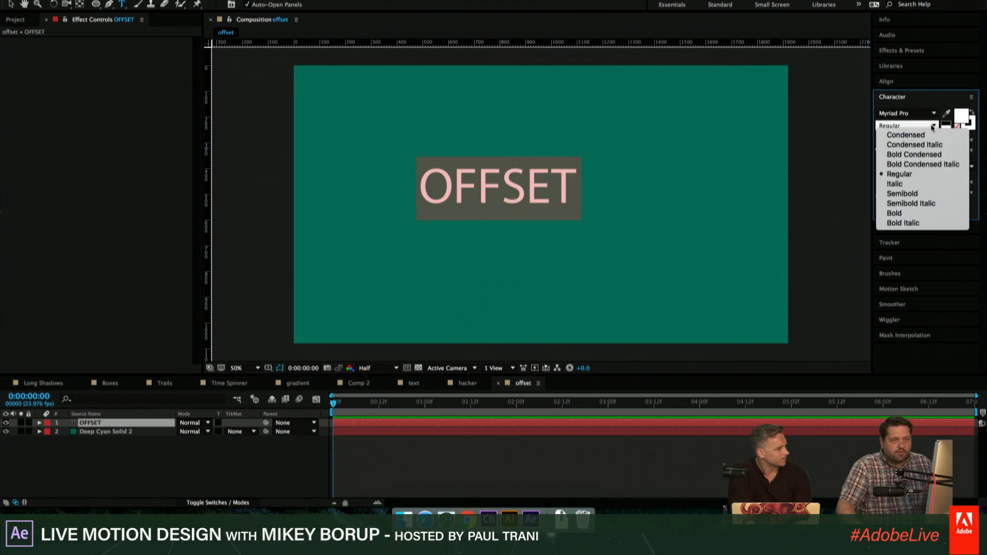
click(900, 154)
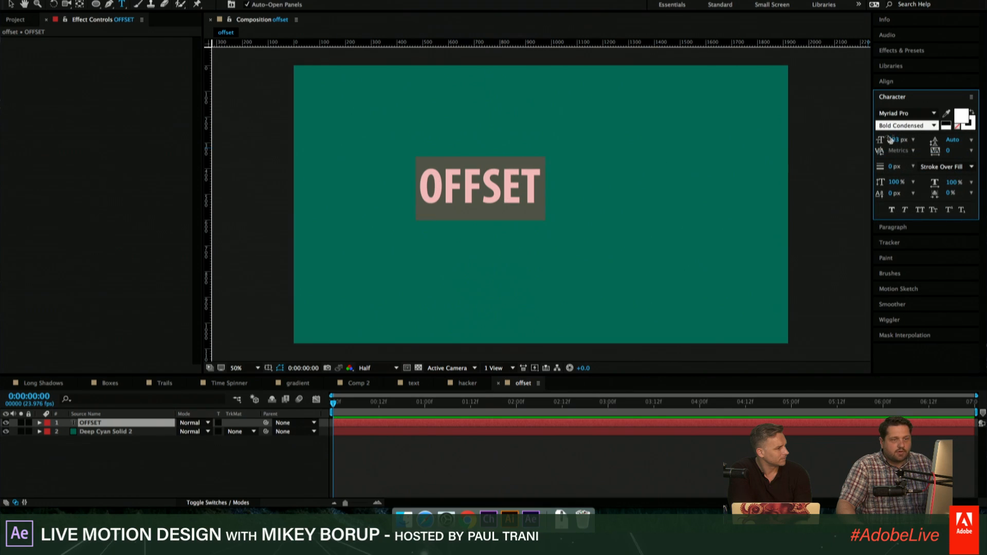
drag(895, 139, 972, 141)
click(588, 465)
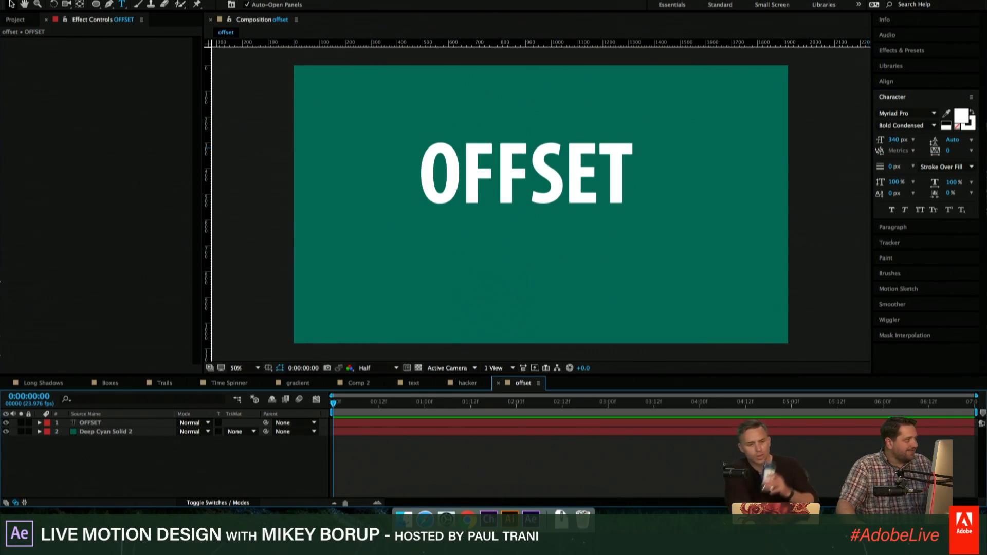
- Center-align the paragraph of the OFFSET text layer
key(v)
click(608, 156)
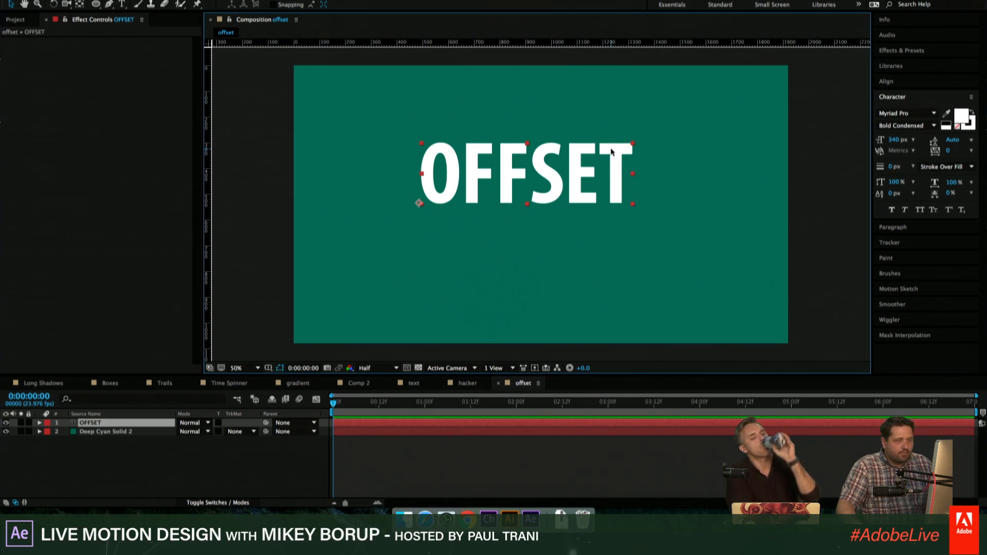
click(904, 81)
click(900, 150)
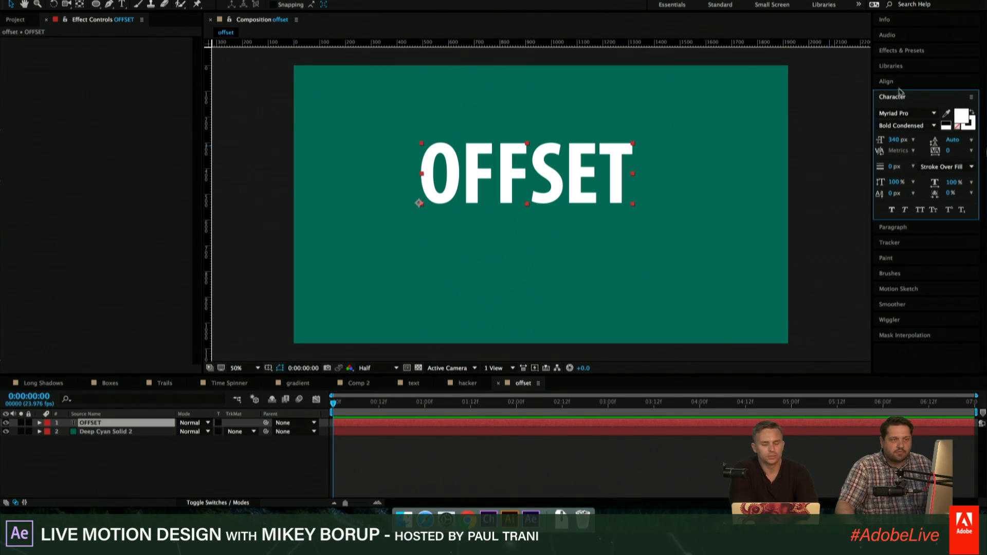
click(893, 228)
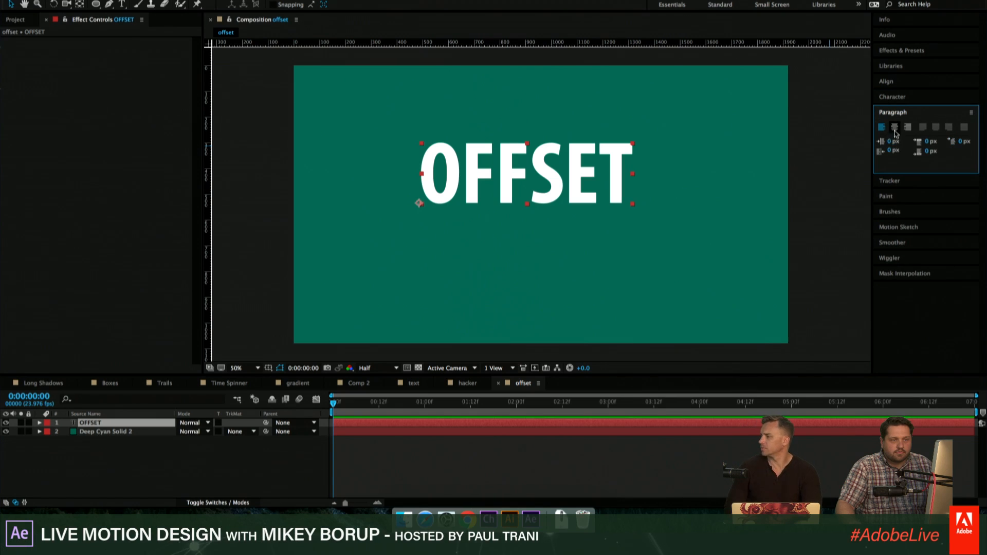
click(894, 127)
- Scale the OFFSET text up to span about two thirds of the frame's width and center it horizontally and vertically in the composition
drag(526, 148, 688, 108)
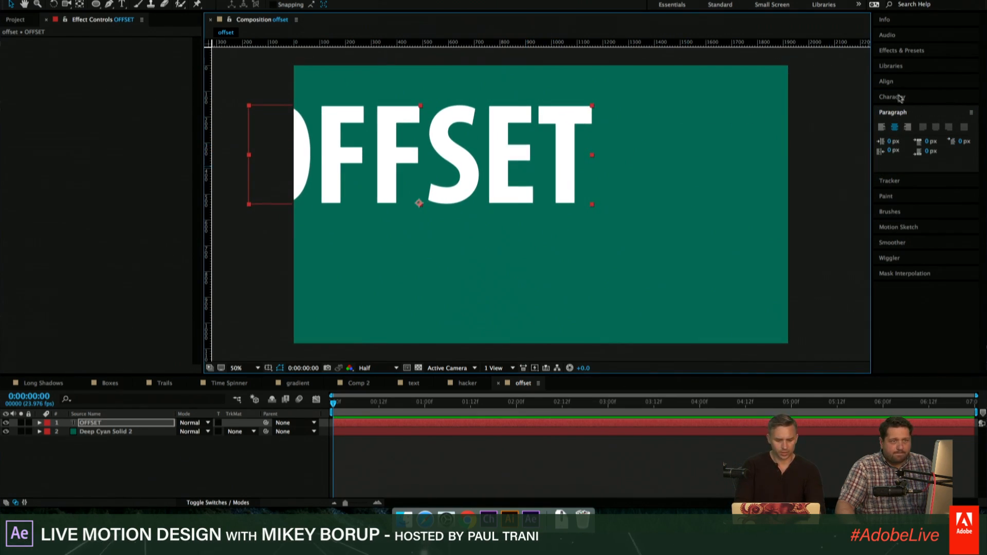
click(886, 81)
click(901, 108)
click(949, 108)
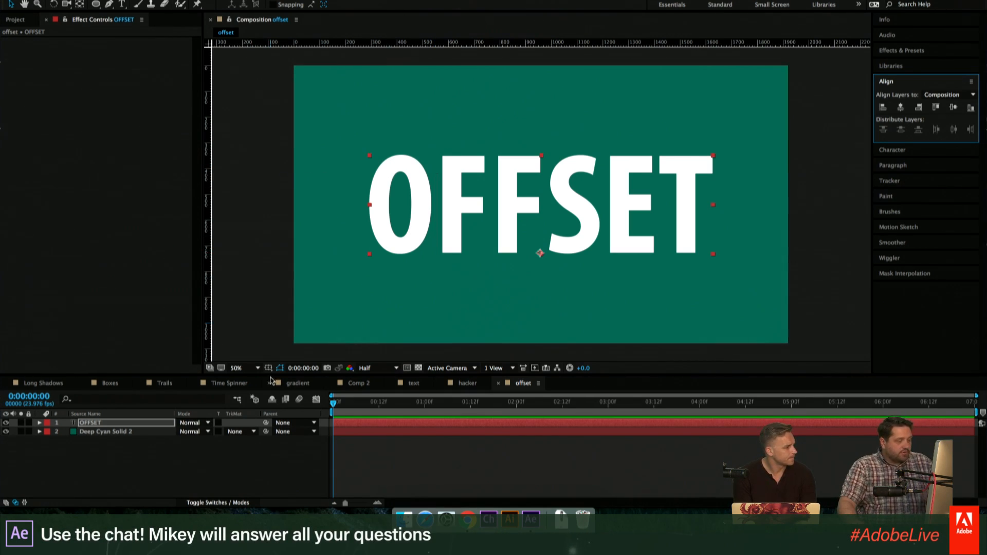
- Expand the OFFSET layer's properties in an enlarged timeline and enable Per-character 3D for its text
click(46, 423)
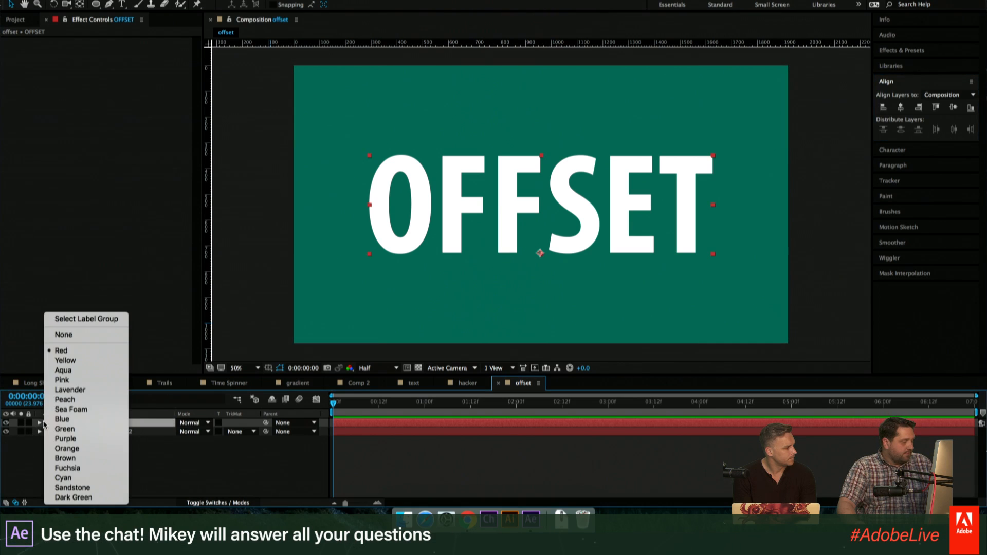
click(40, 423)
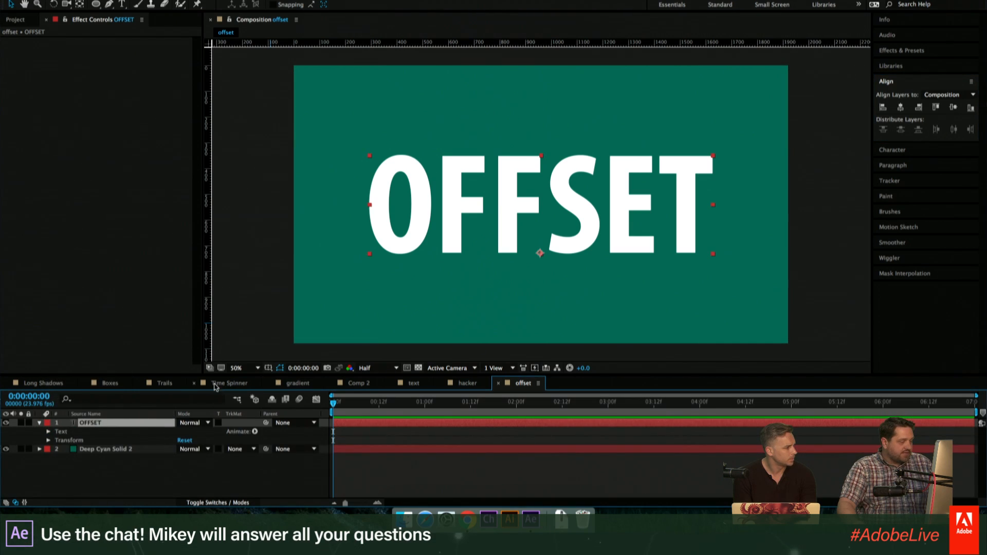
drag(201, 375, 208, 323)
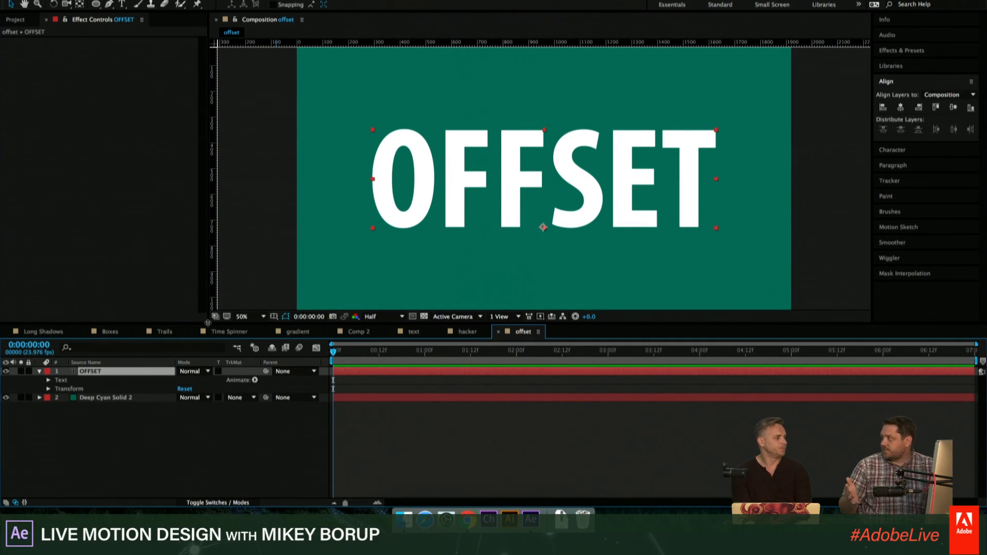
click(255, 380)
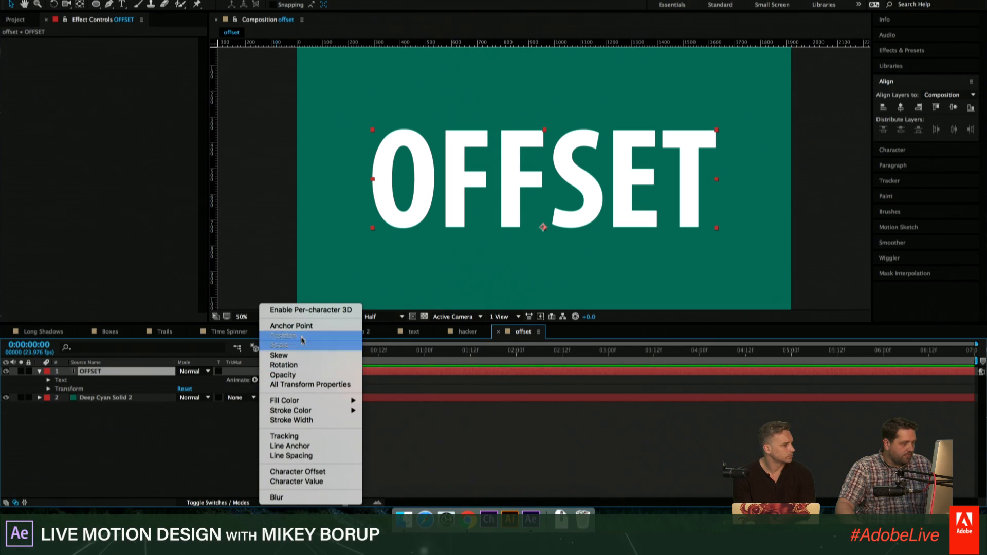
click(307, 311)
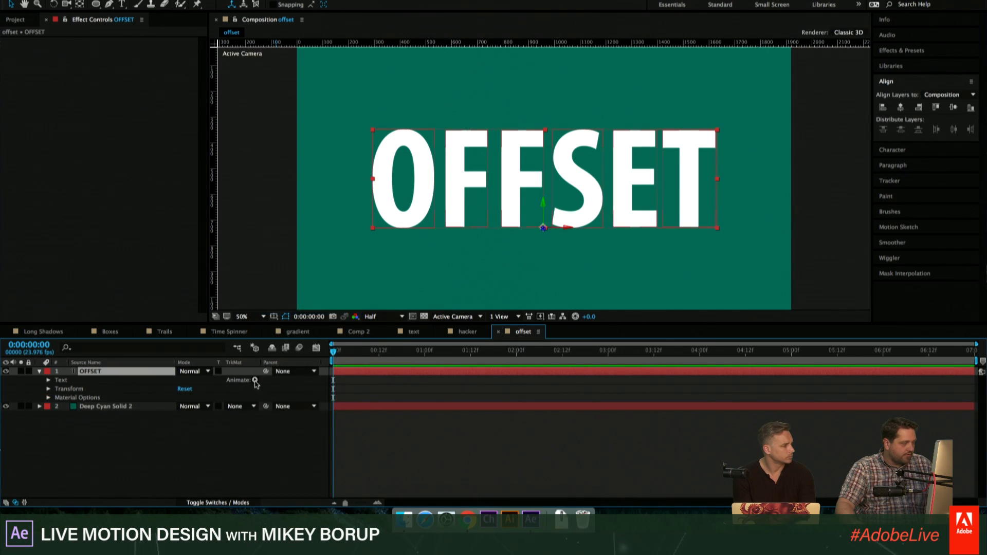
- Add a Position animator to the OFFSET text and delete its Range Selector
click(255, 380)
click(132, 370)
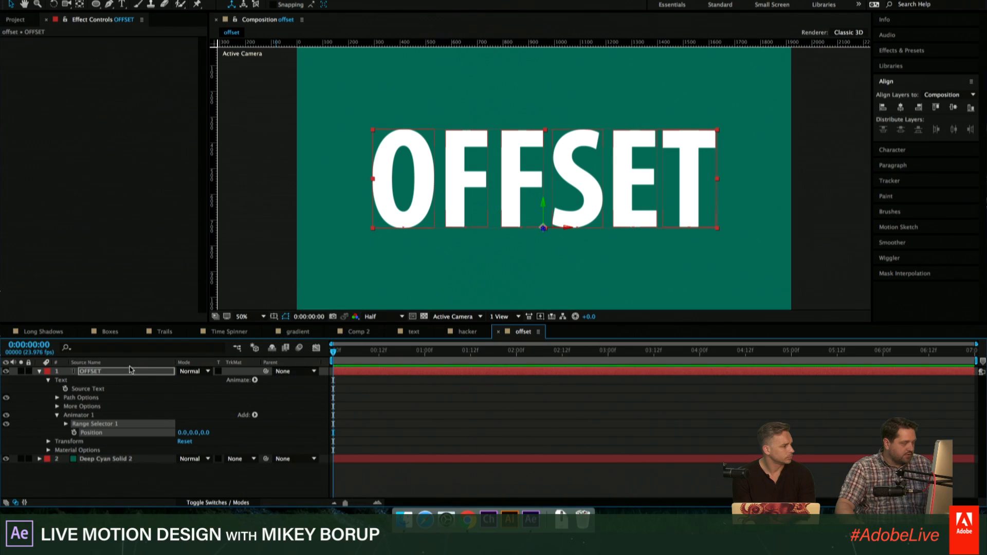
click(66, 424)
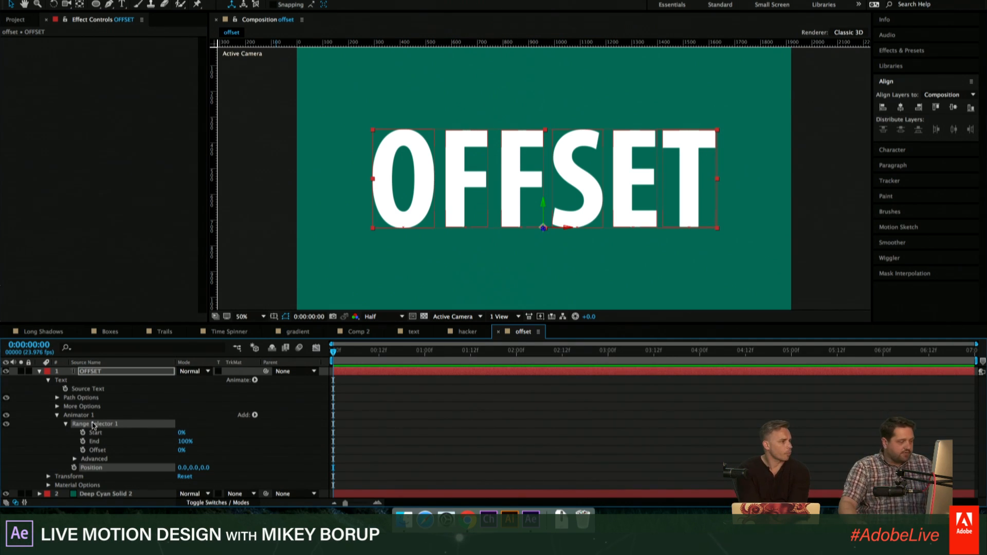
click(84, 425)
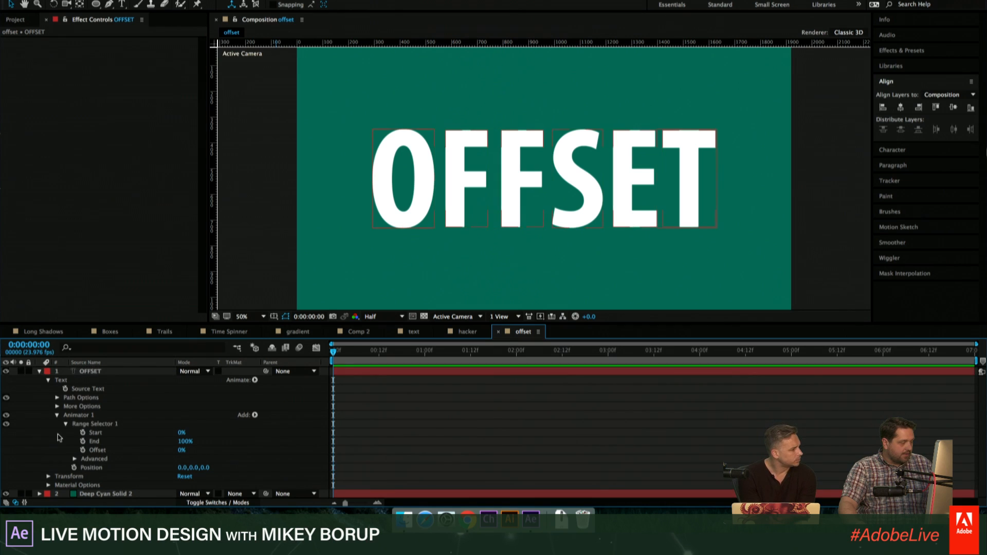
key(Delete)
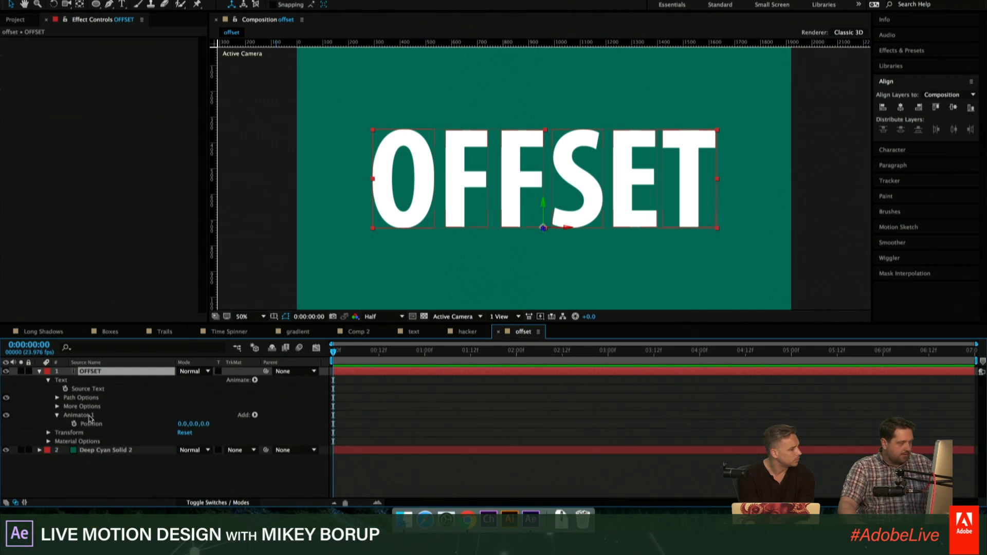
- Add a Wiggly selector to the Position animator and set the animator's Position to 0.0, 0.0, 211.0
click(254, 416)
mouse_move(277, 428)
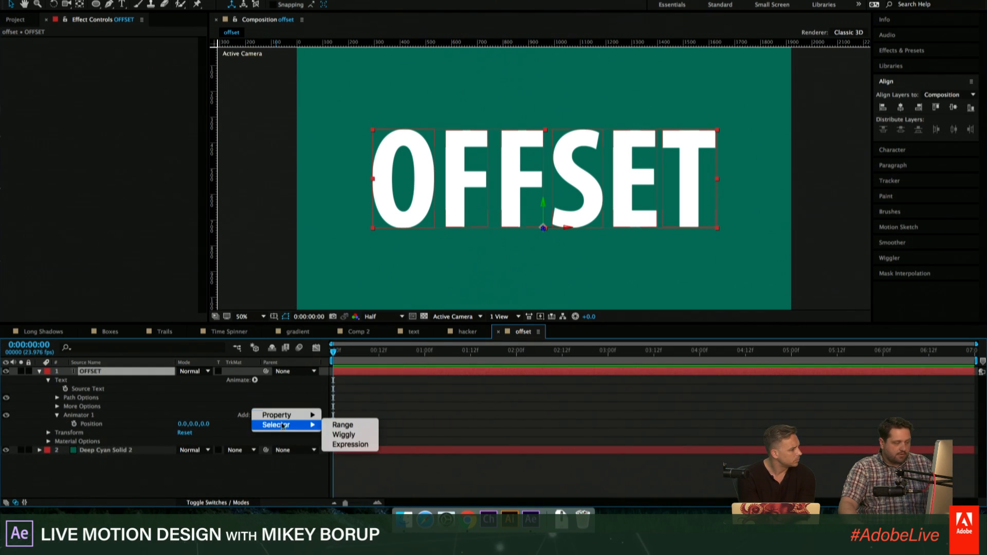
click(355, 437)
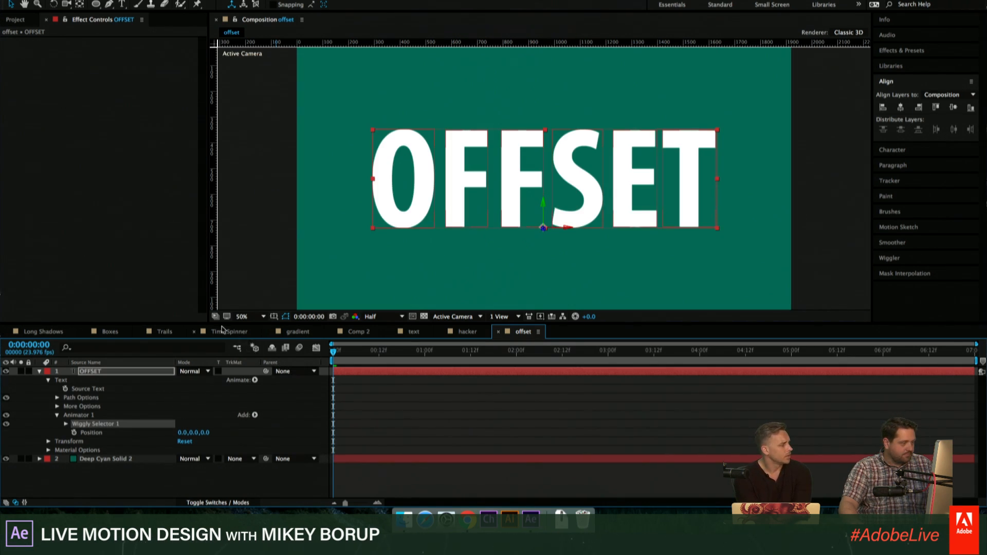
drag(206, 323, 206, 300)
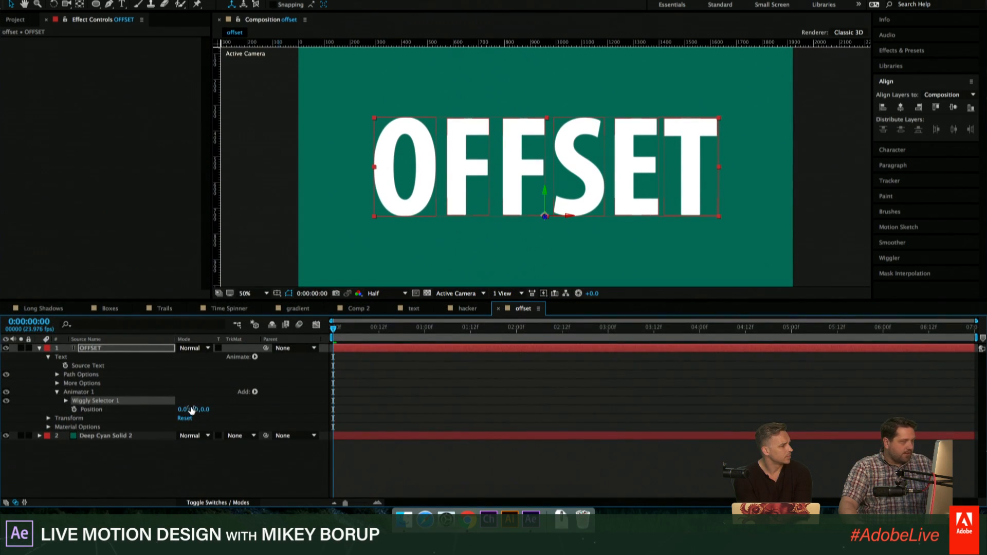
drag(192, 410, 250, 410)
key(super+z)
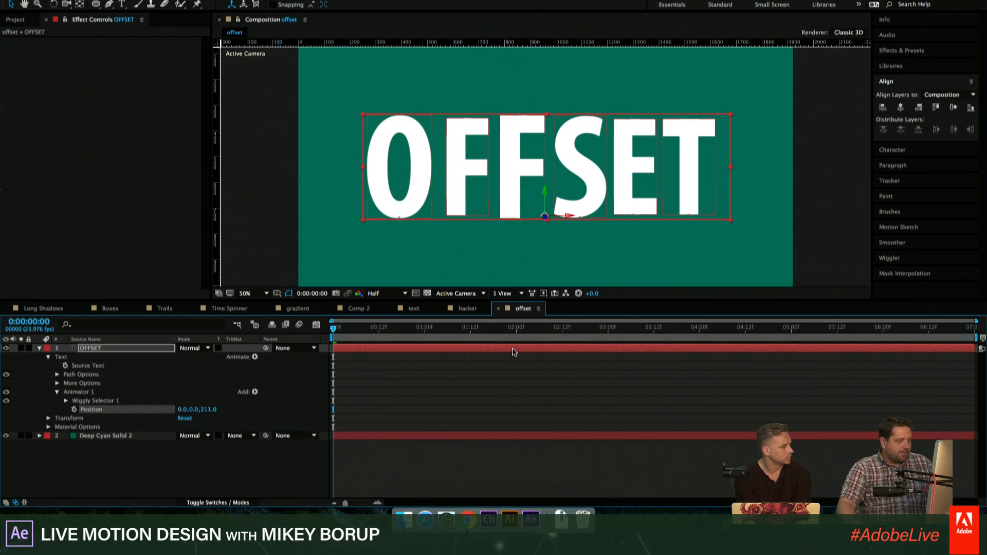
- Add a separate Tracking animator to the OFFSET text and set its Tracking Amount to -49 so the letters overlap
click(75, 393)
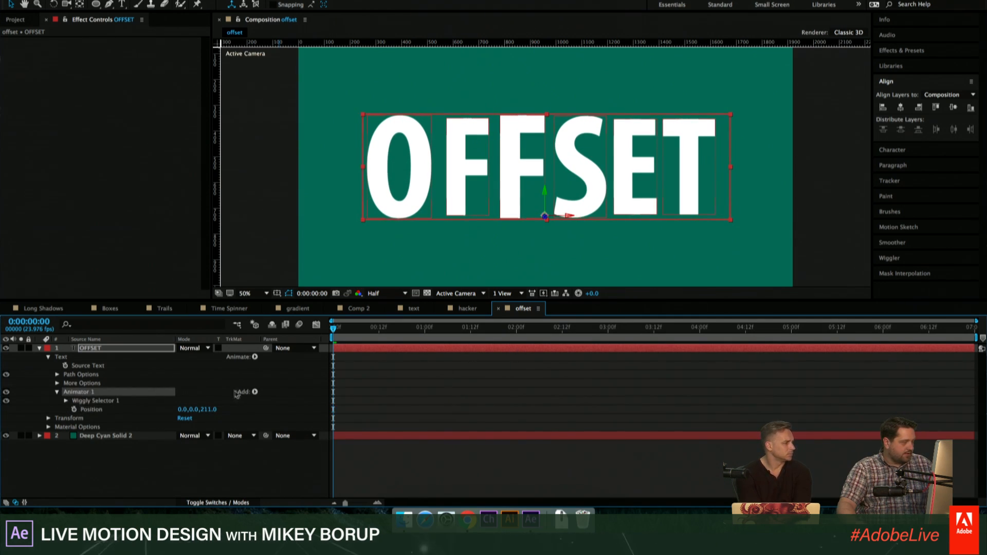
click(255, 357)
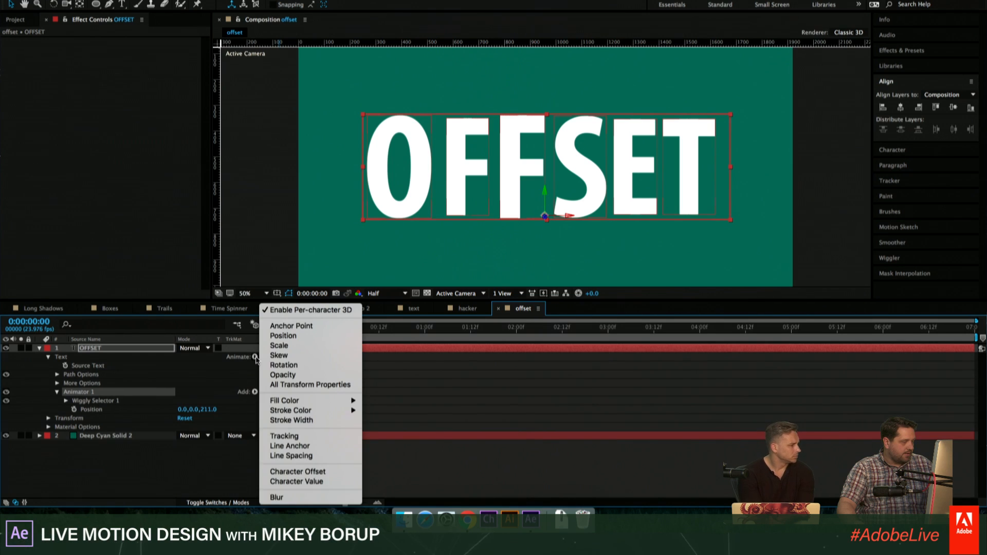
click(61, 357)
click(255, 357)
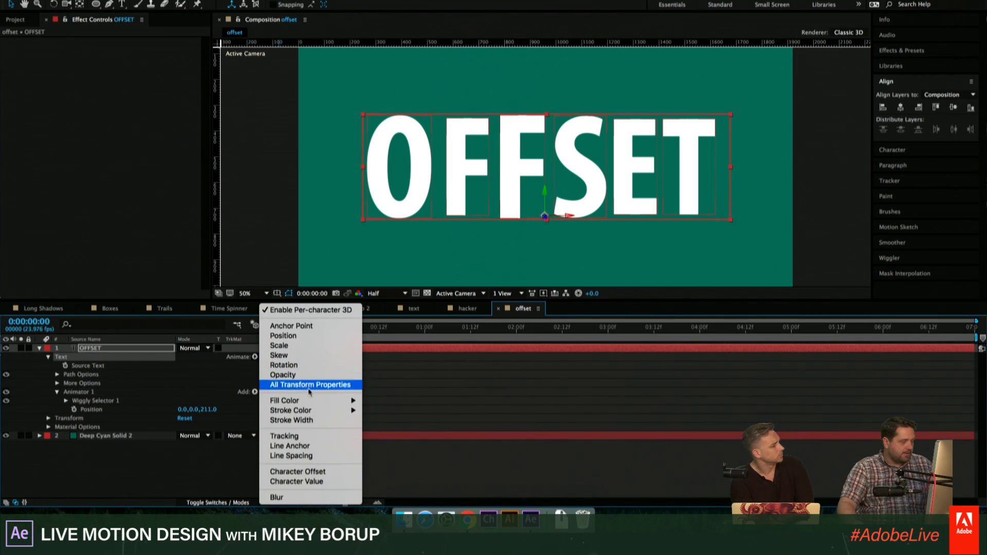
mouse_move(316, 404)
click(308, 436)
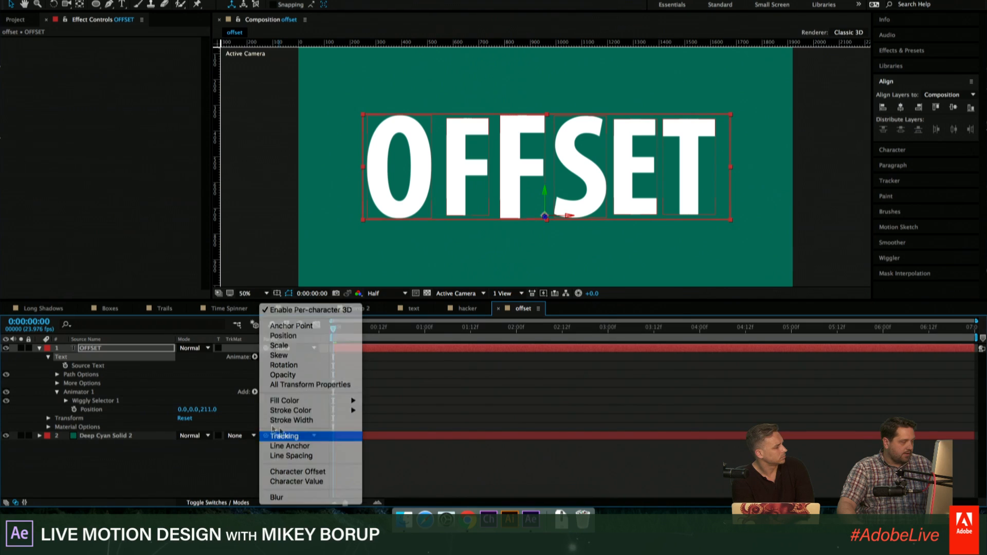
drag(180, 444, 152, 444)
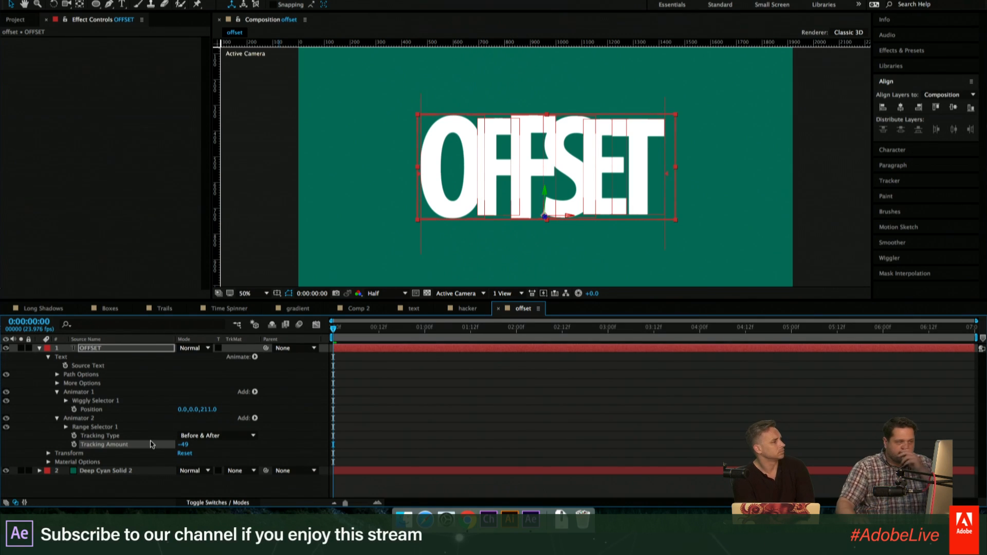
- Collapse the OFFSET layer's properties and show the layer switches in the timeline
click(170, 357)
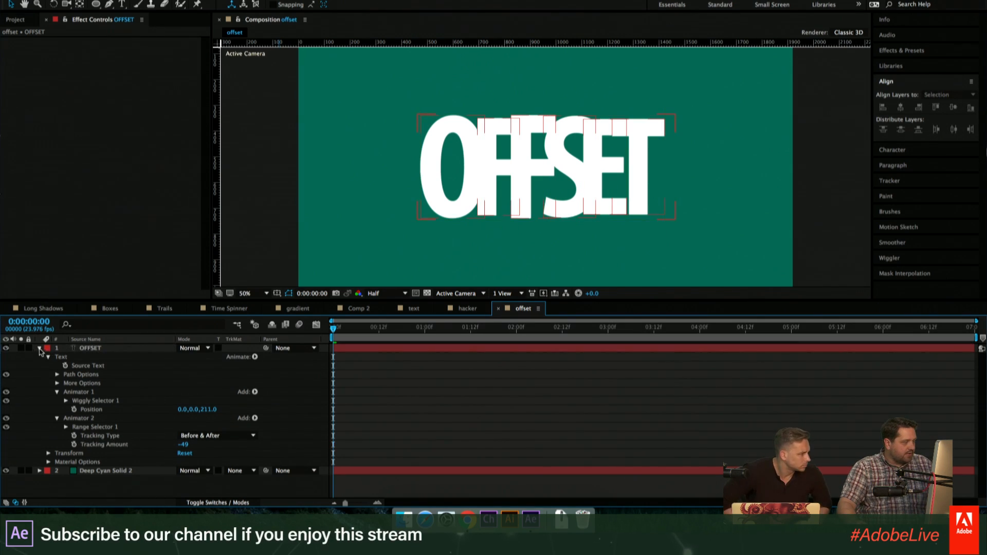
click(39, 348)
click(205, 505)
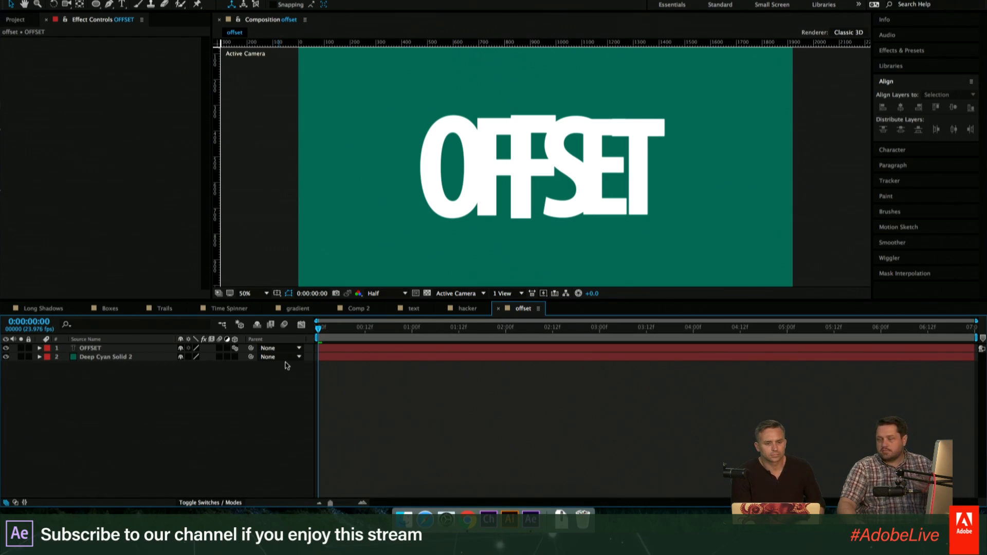
- Add a Spot light with 100% intensity, 90° cone angle and 50% cone feather, and move it above the letters ET
click(197, 0)
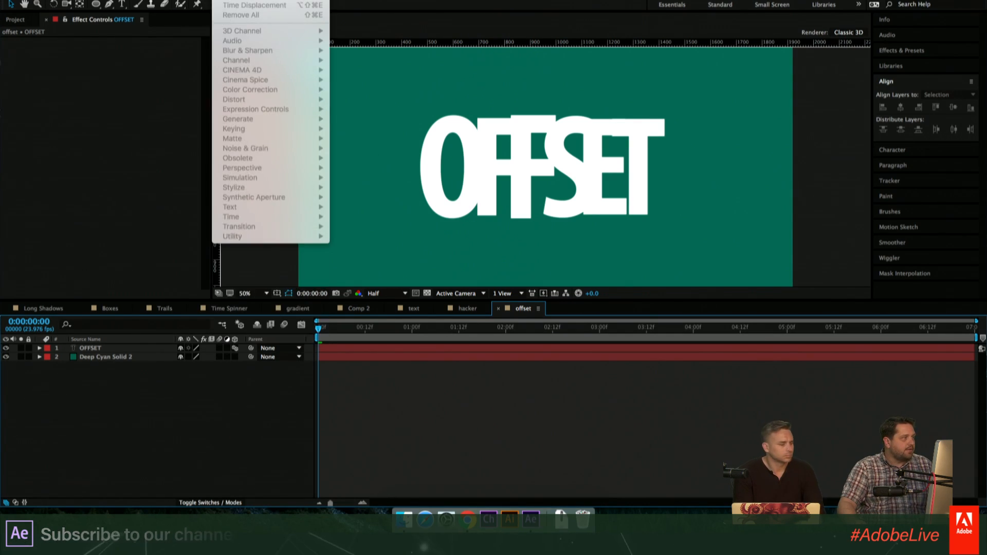
click(369, 412)
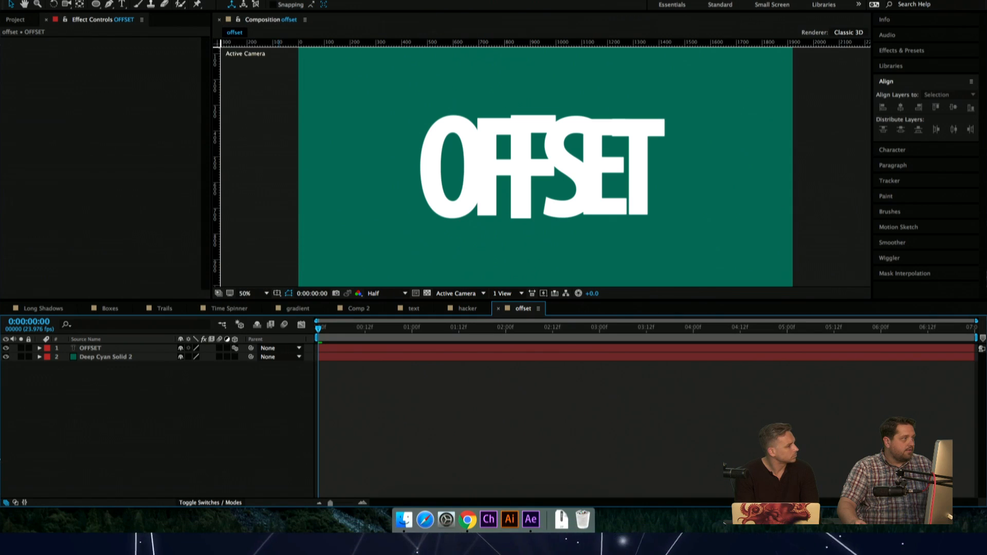
click(207, 2)
mouse_move(216, 1)
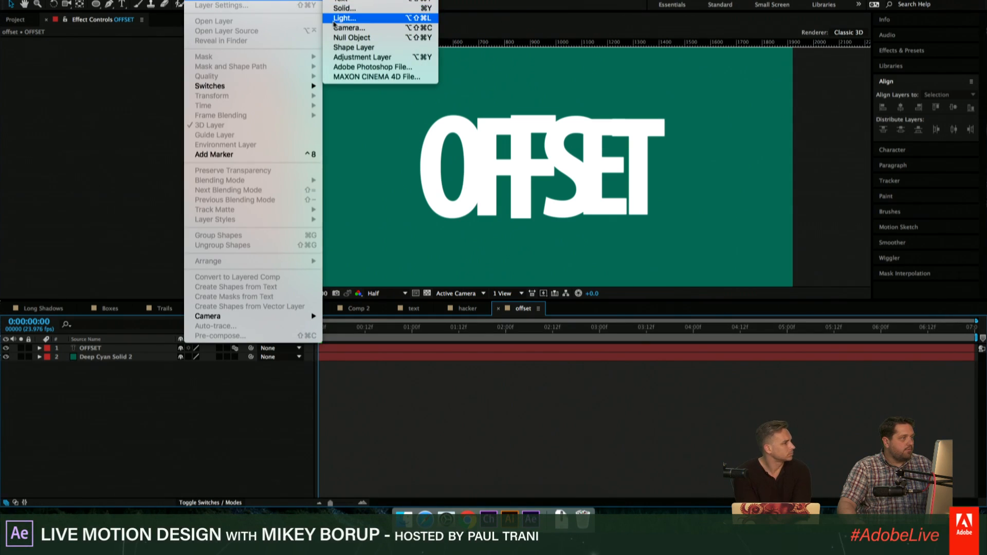
click(350, 22)
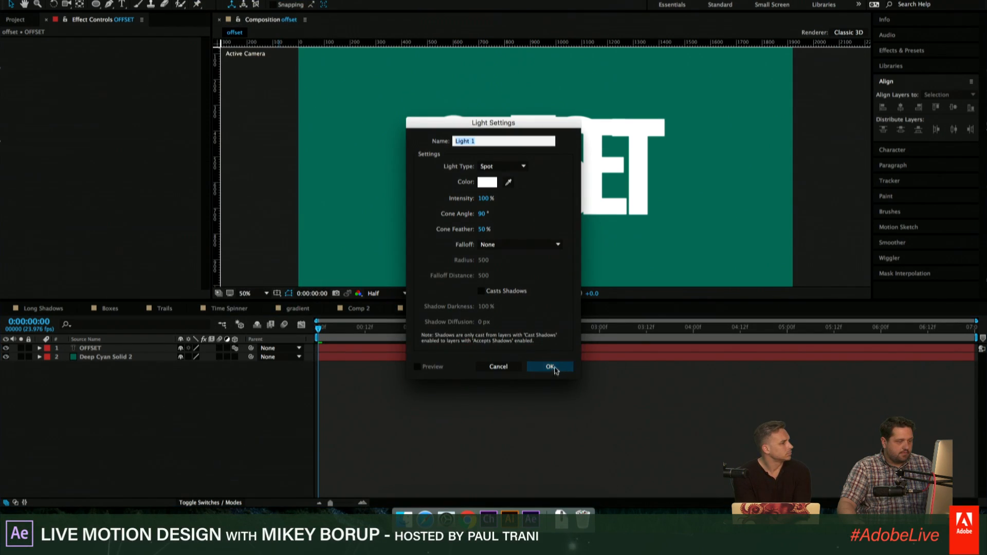
click(550, 366)
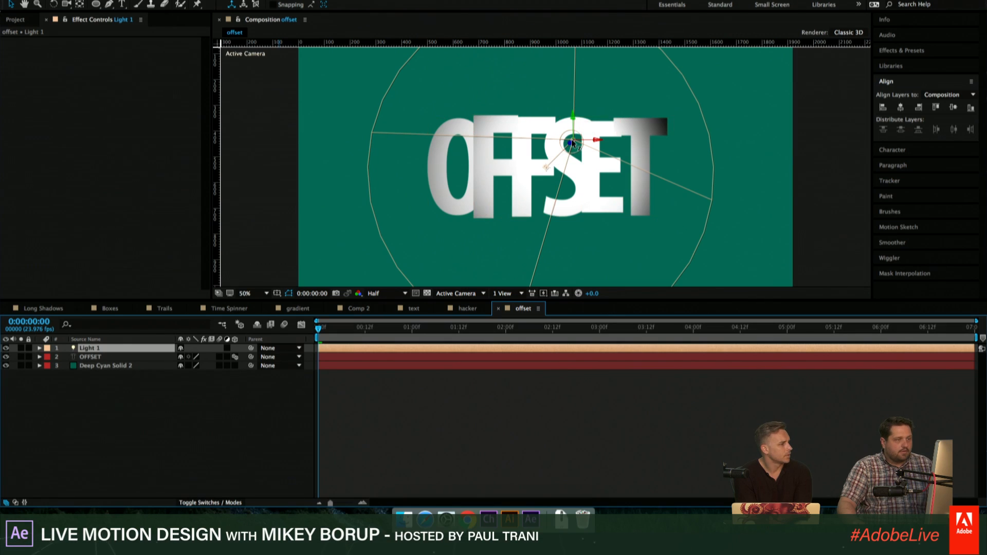
drag(573, 141, 640, 73)
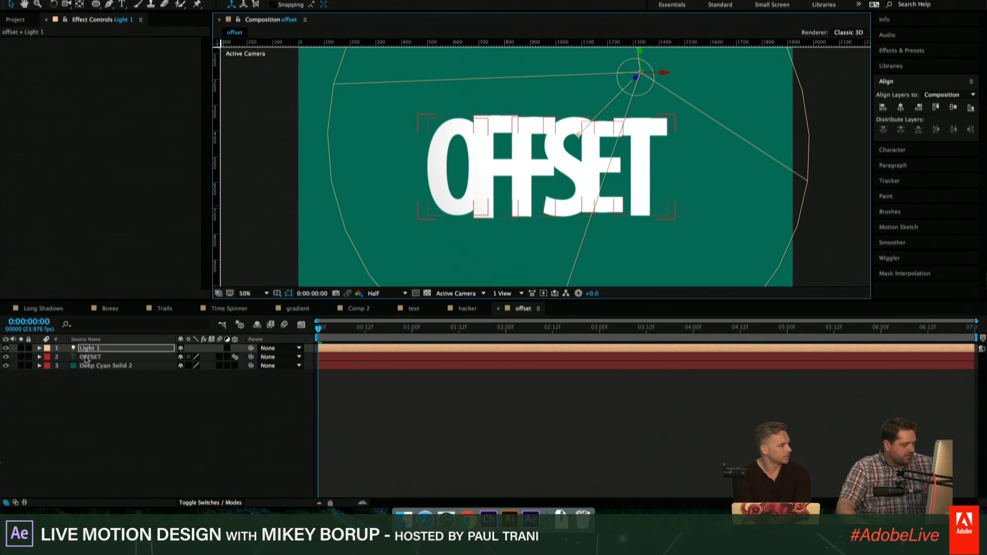
- Show the light's options and the OFFSET text's Material Options, and turn on Casts Shadows for the text layer
key(a)
key(a)
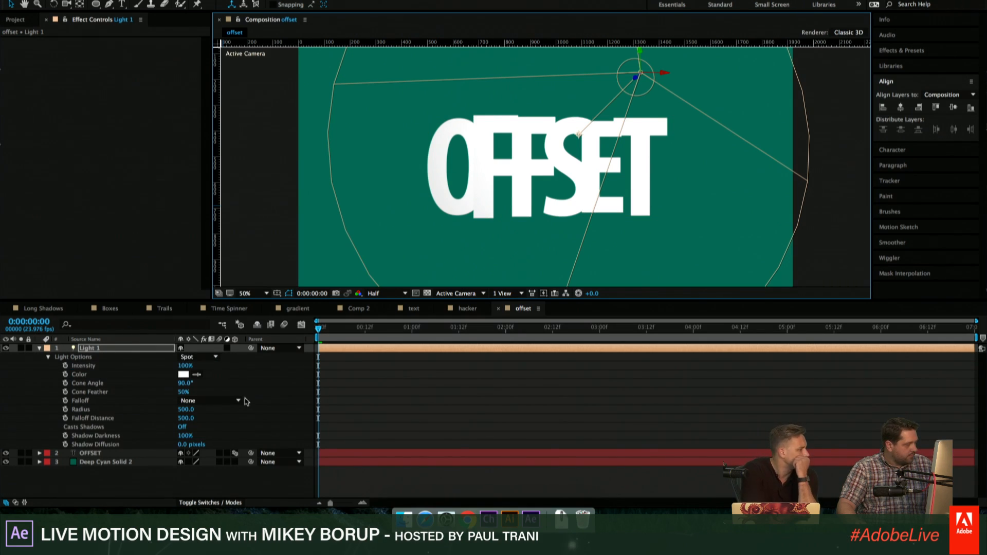
click(112, 453)
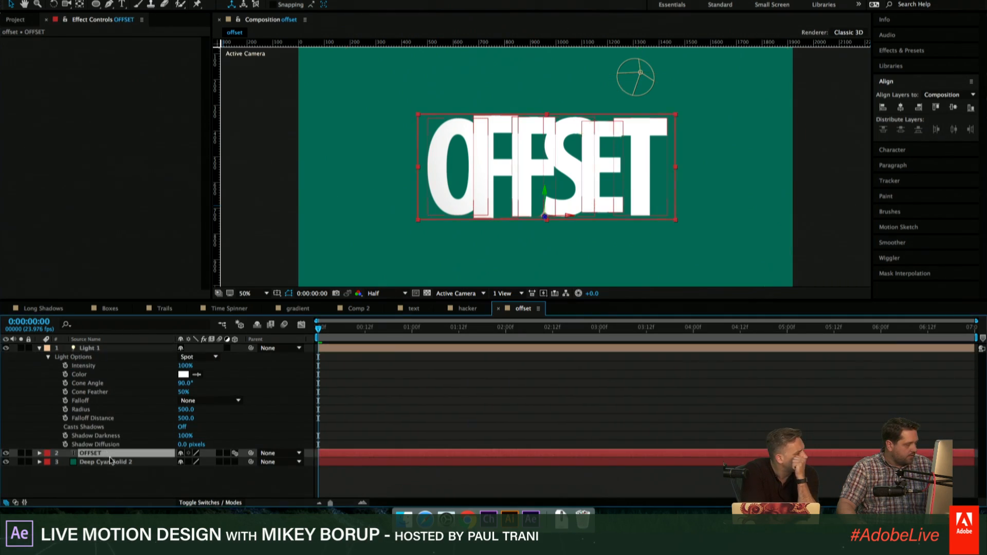
key(a)
key(a)
scroll(154, 442, down, 3)
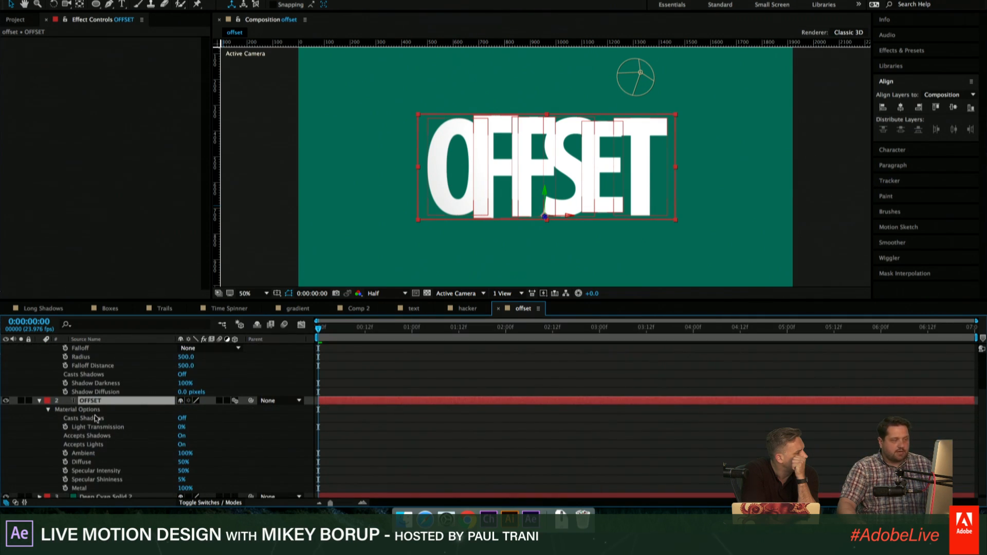
click(414, 418)
click(379, 401)
scroll(379, 403, up, 3)
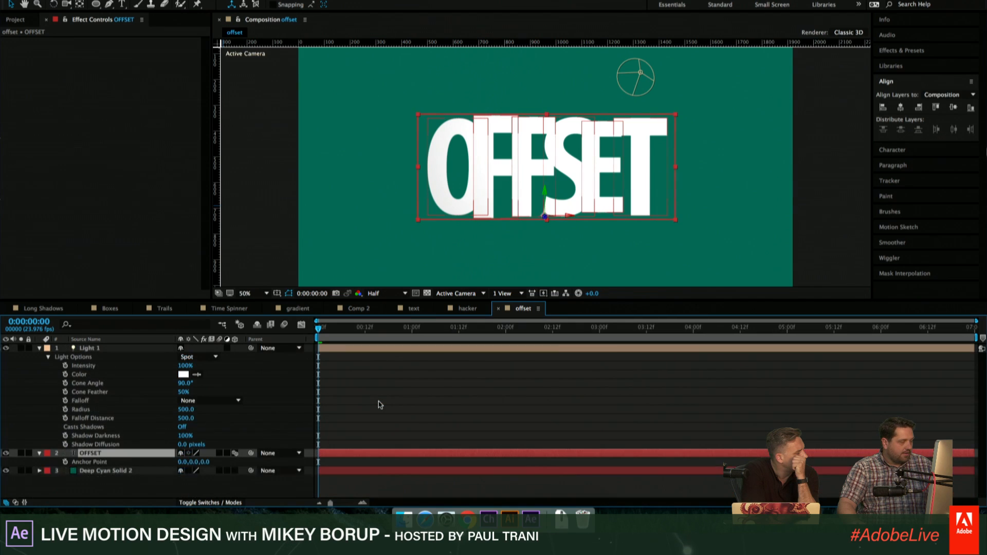
scroll(361, 407, down, 3)
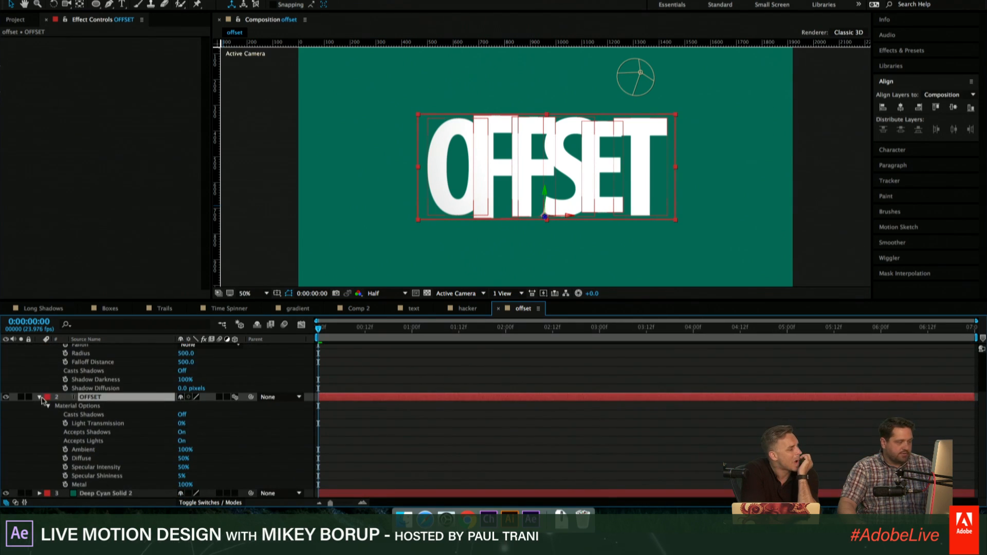
click(181, 415)
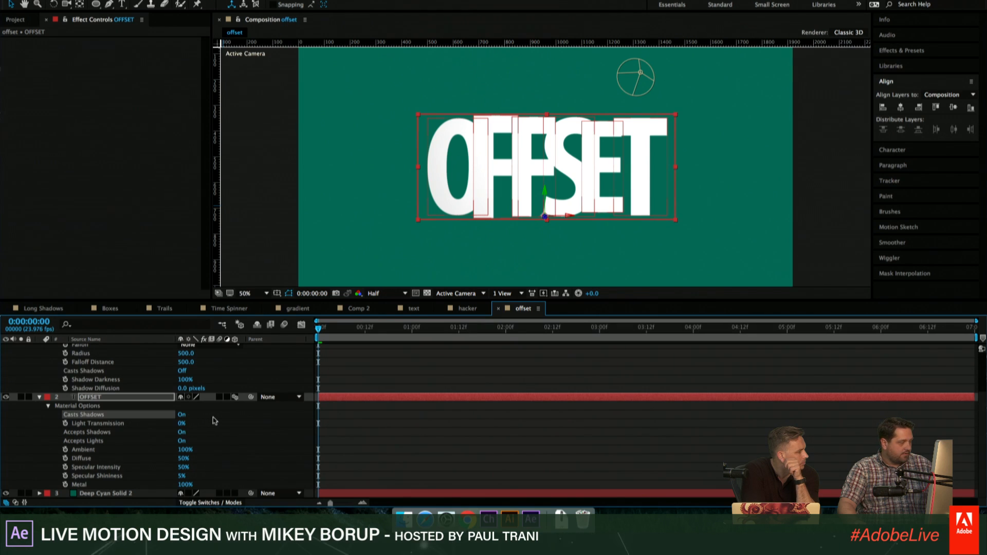
- Turn on Casts Shadows for Light 1 and move the light further up and to the right of the title
scroll(215, 420, up, 2)
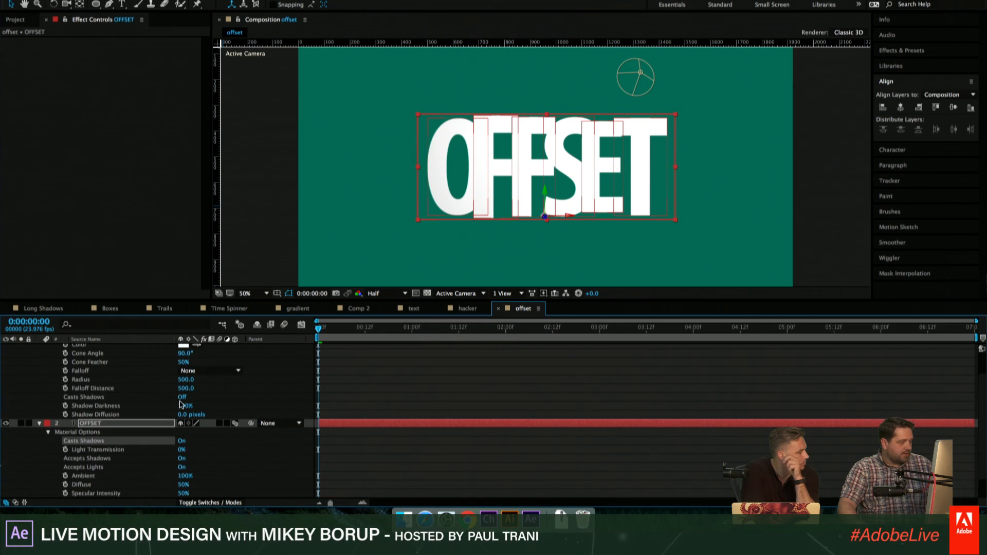
scroll(180, 402, up, 2)
click(183, 423)
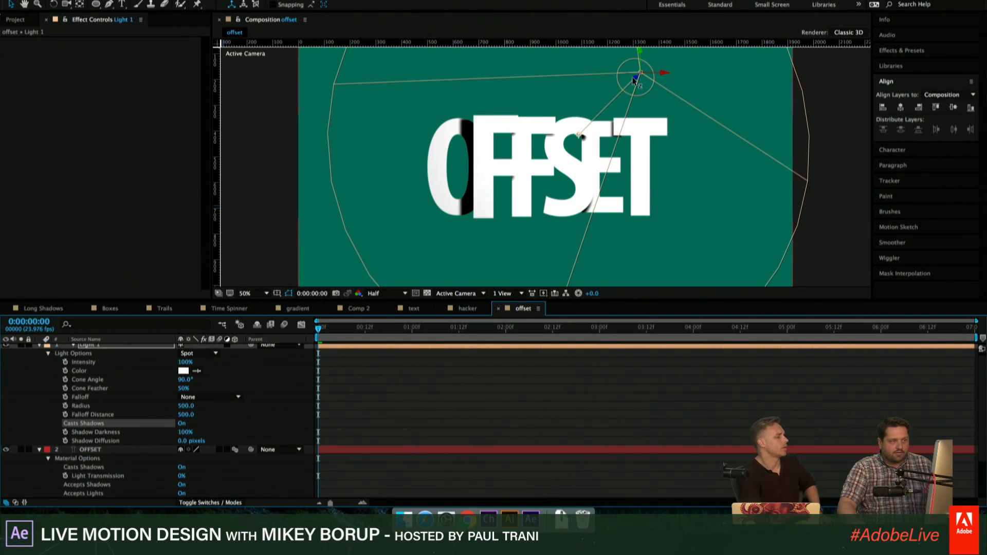
drag(634, 80, 839, 22)
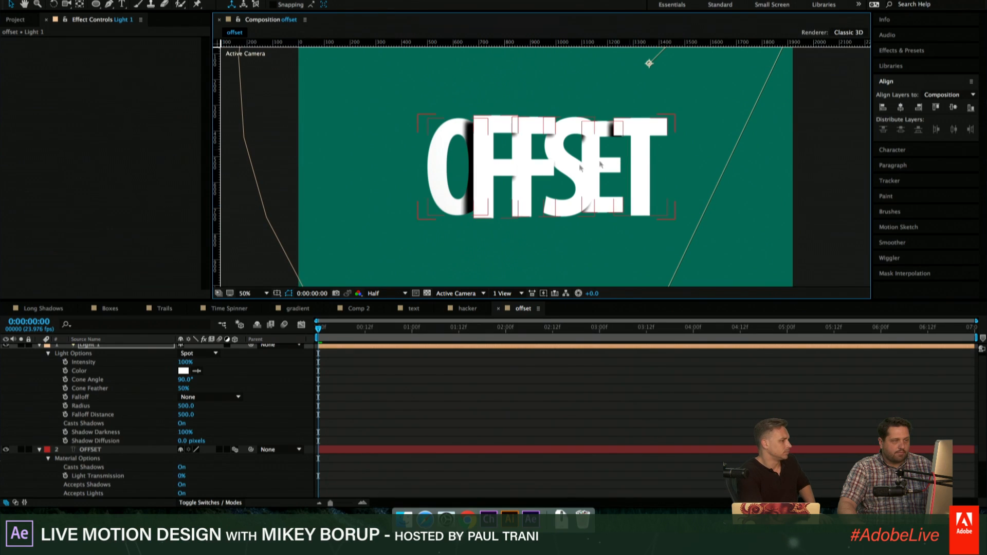
- Soften the light's shadows with a Shadow Diffusion of 821 pixels and a Shadow Darkness of 64%
scroll(158, 390, down, 3)
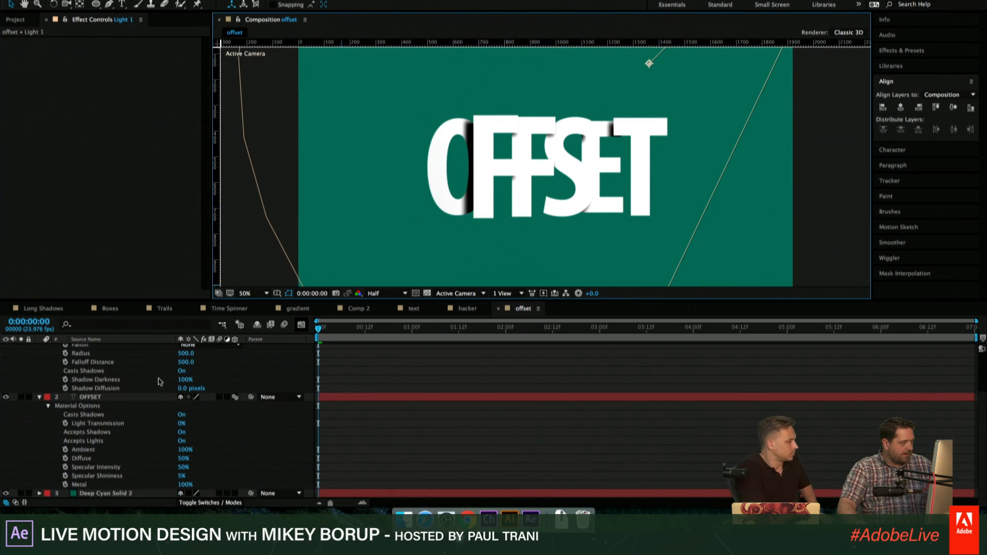
scroll(153, 382, up, 2)
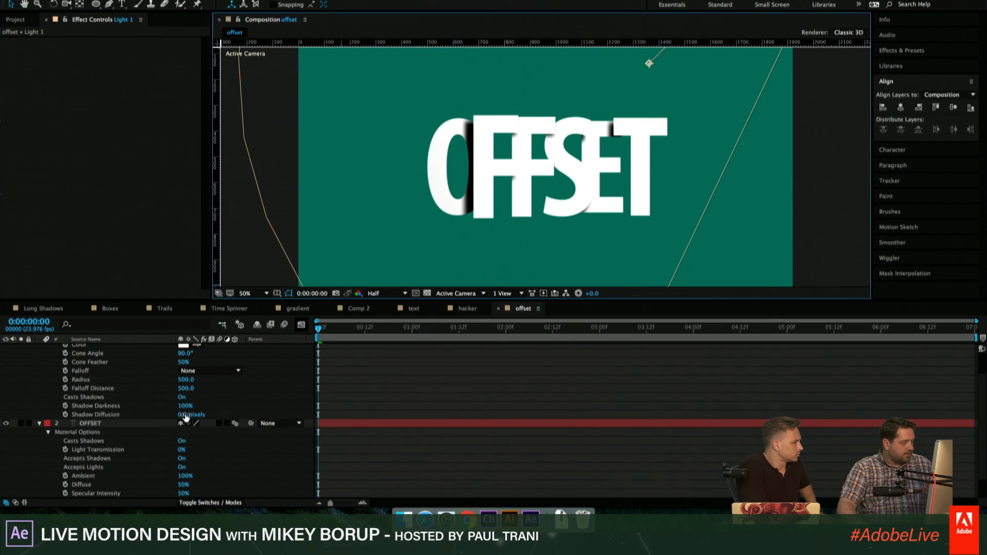
drag(186, 417, 590, 412)
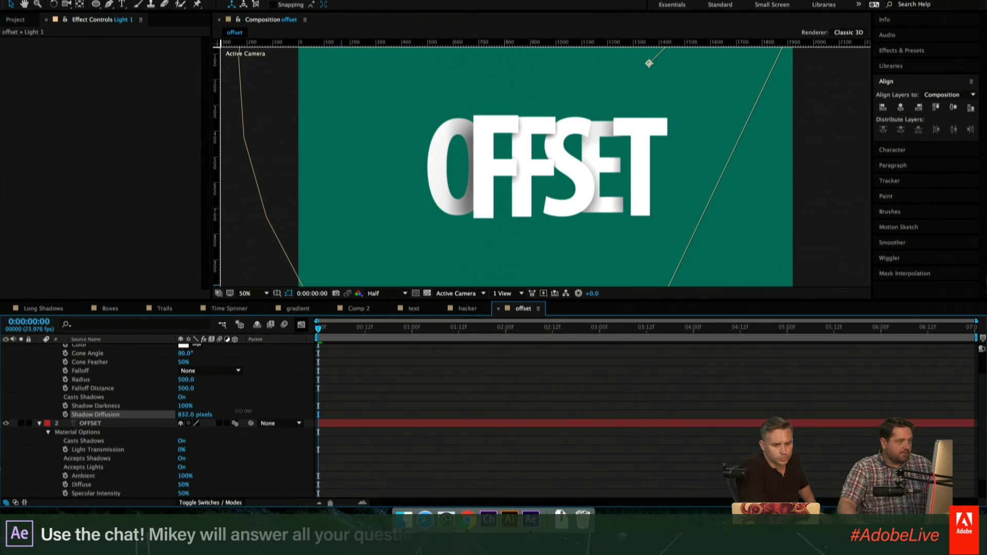
drag(187, 417, 137, 400)
scroll(59, 360, up, 3)
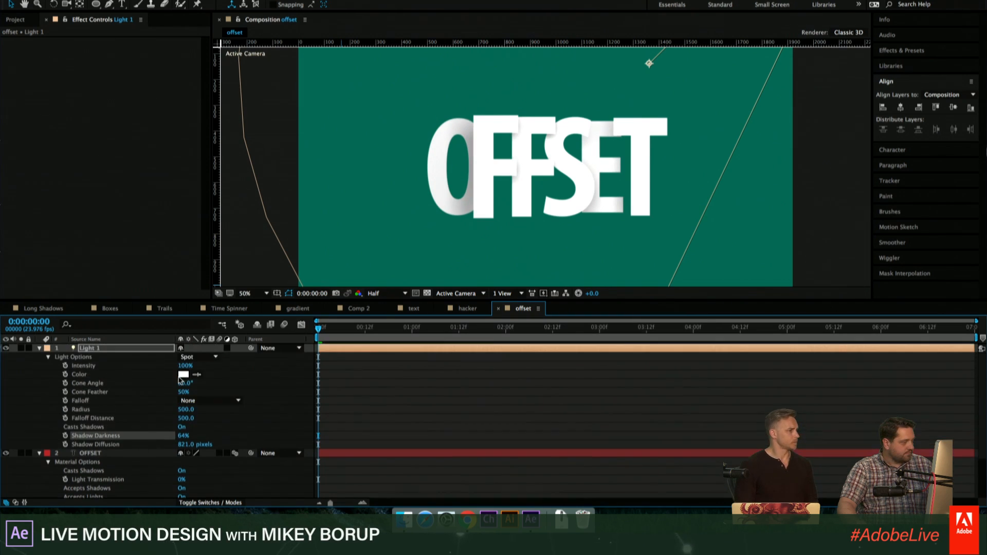
- Collapse Light 1 and the OFFSET layer's Material Options, and preview the shadowed title animation
click(39, 349)
click(115, 360)
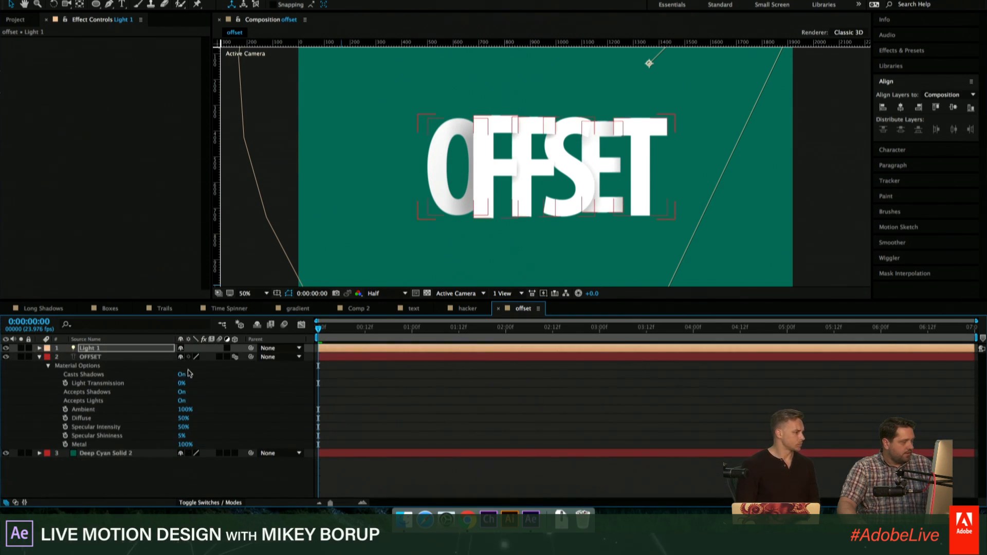
click(39, 357)
click(40, 357)
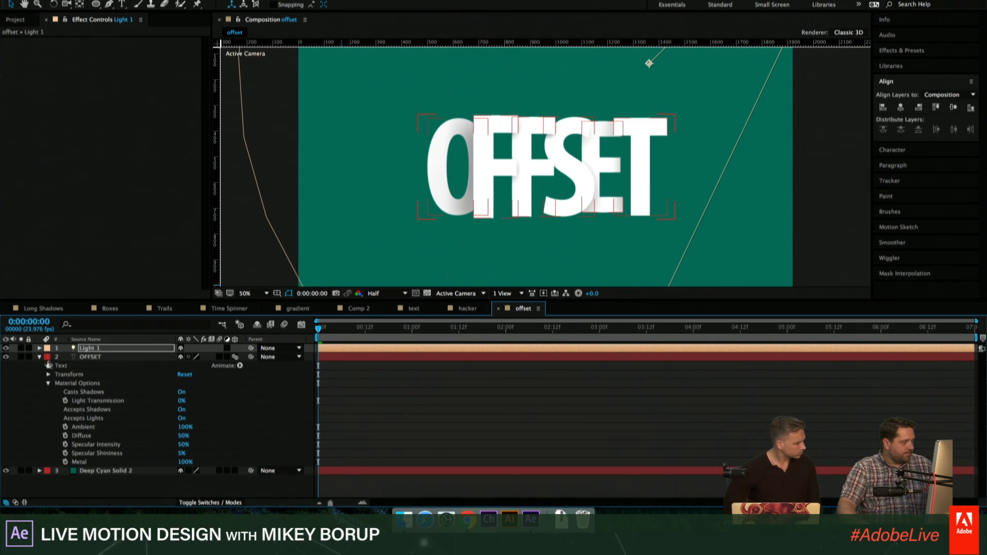
click(49, 383)
key(space)
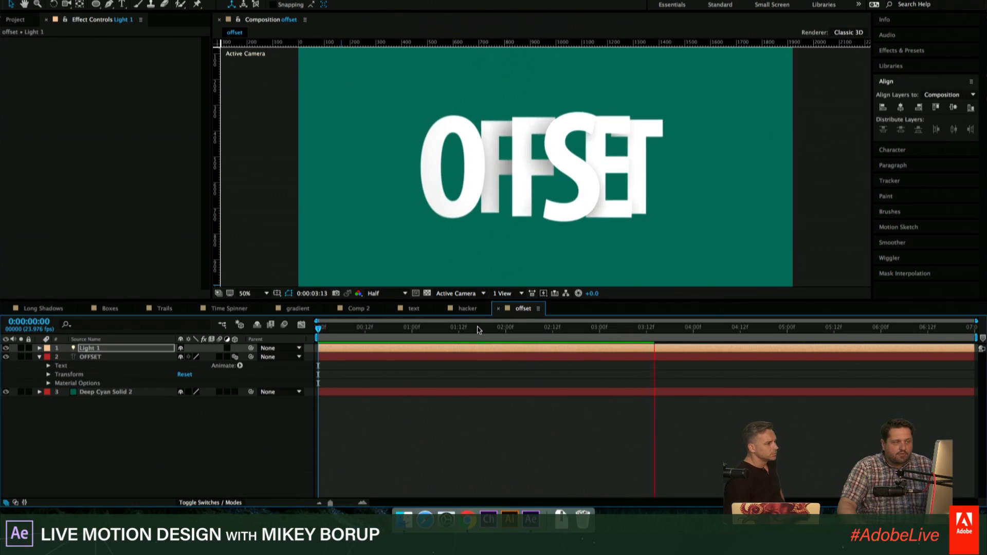
key(space)
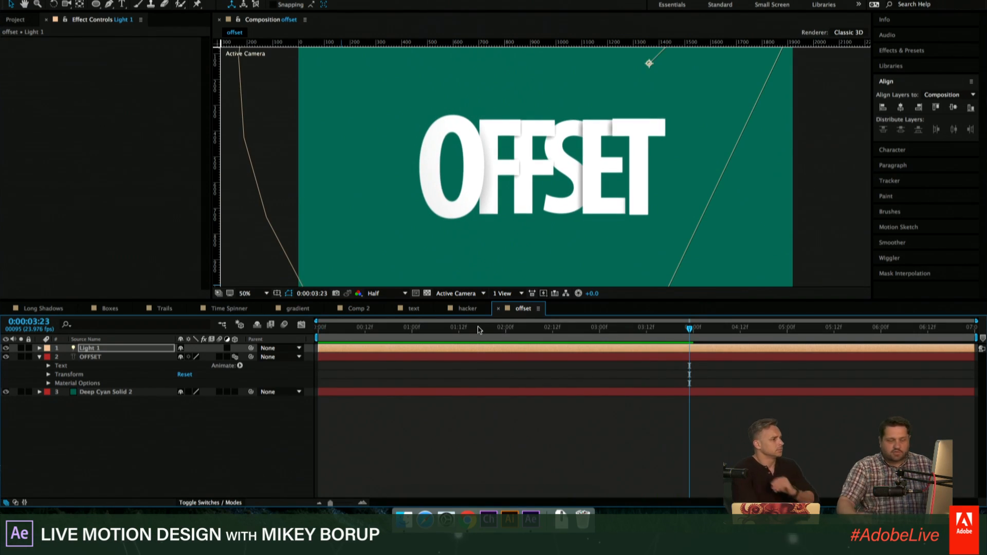
- Set Wiggles/Second to 0 in Animator 1's Wiggly Selector and play back the title
click(466, 327)
drag(457, 339, 458, 339)
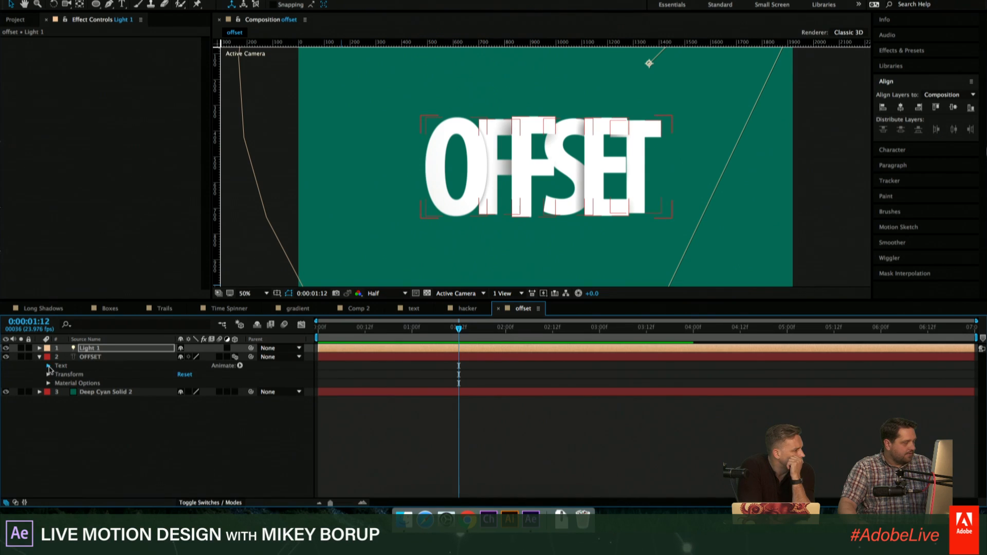
click(48, 366)
click(57, 401)
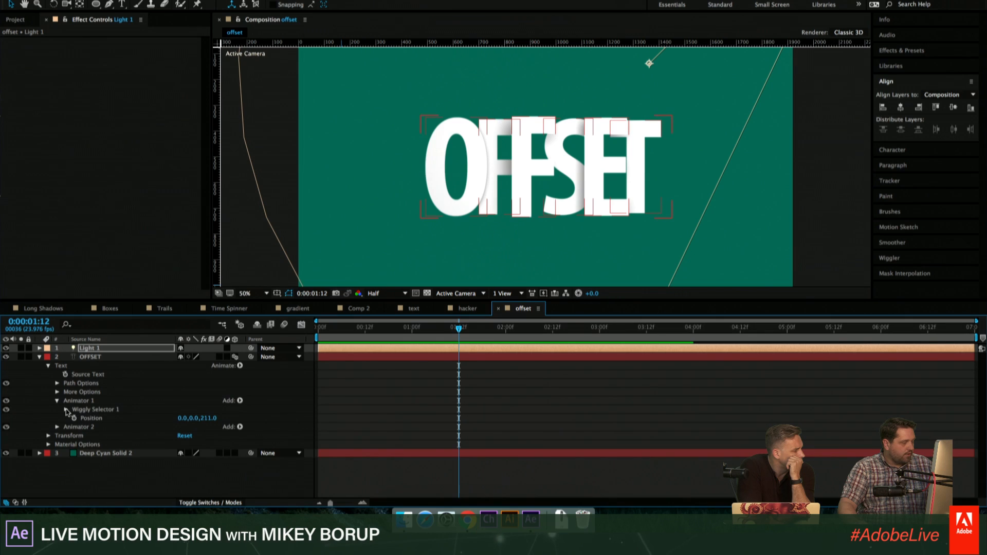
click(66, 410)
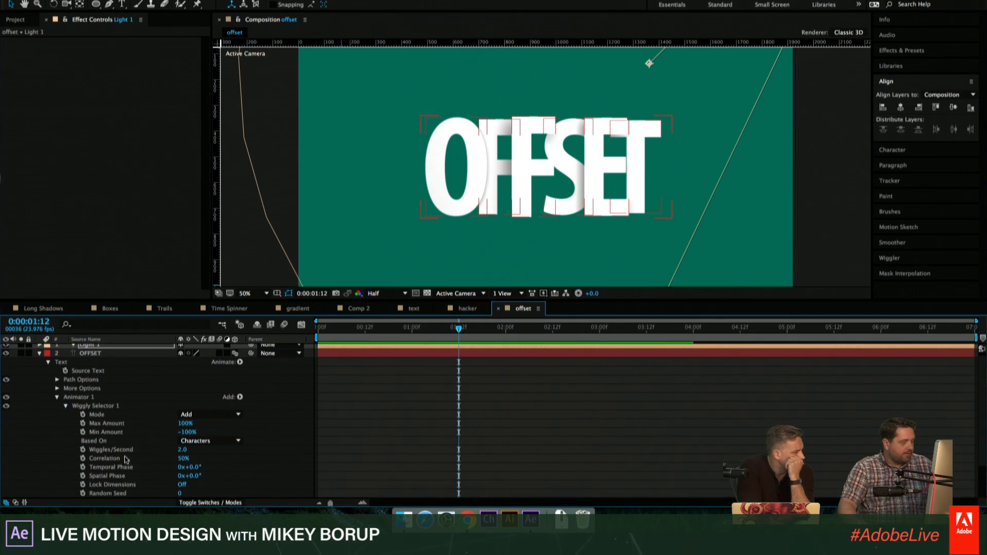
click(183, 449)
text(0)
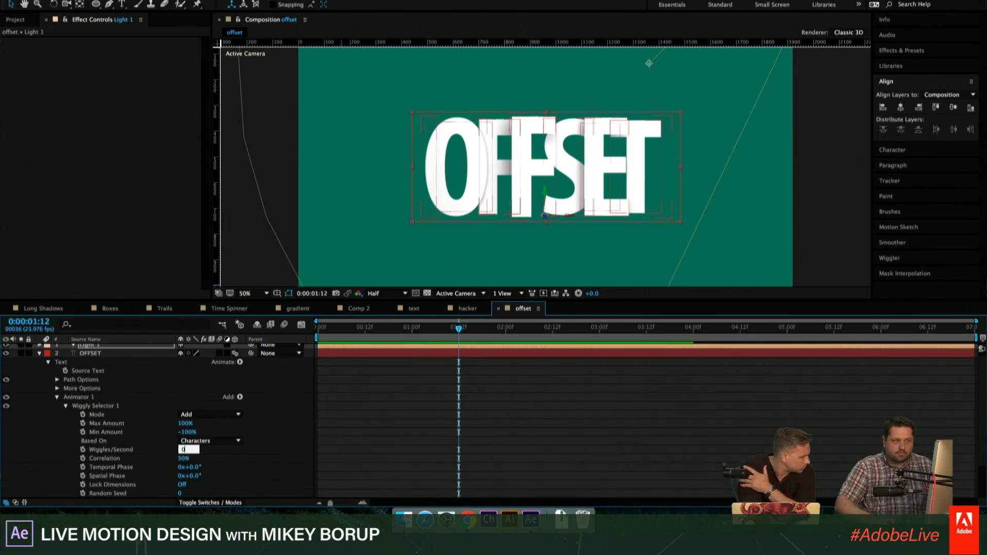
key(Return)
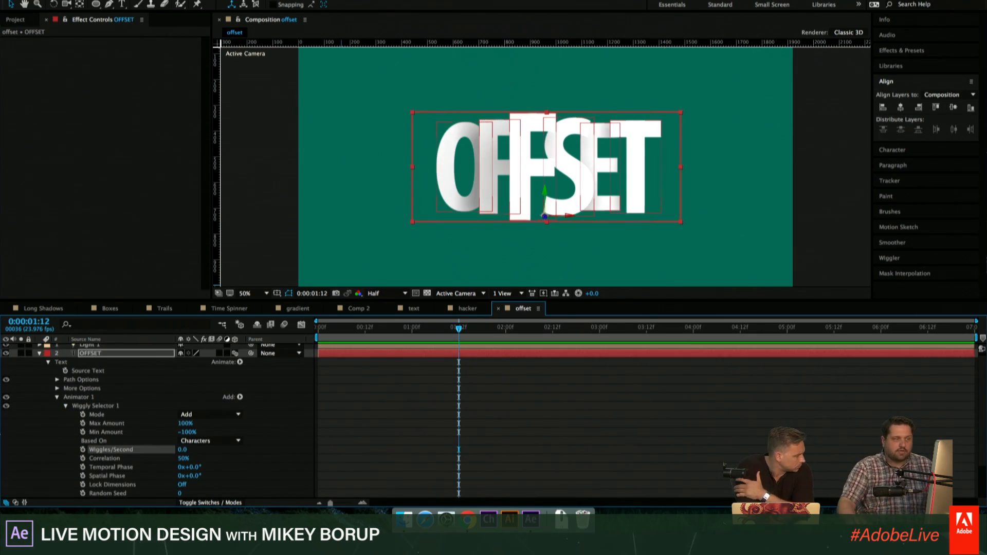
click(717, 404)
key(space)
key(space)
- Set the Wiggly Selector's Random Seed to 53 to change the depth arrangement of the letters
scroll(114, 439, down, 2)
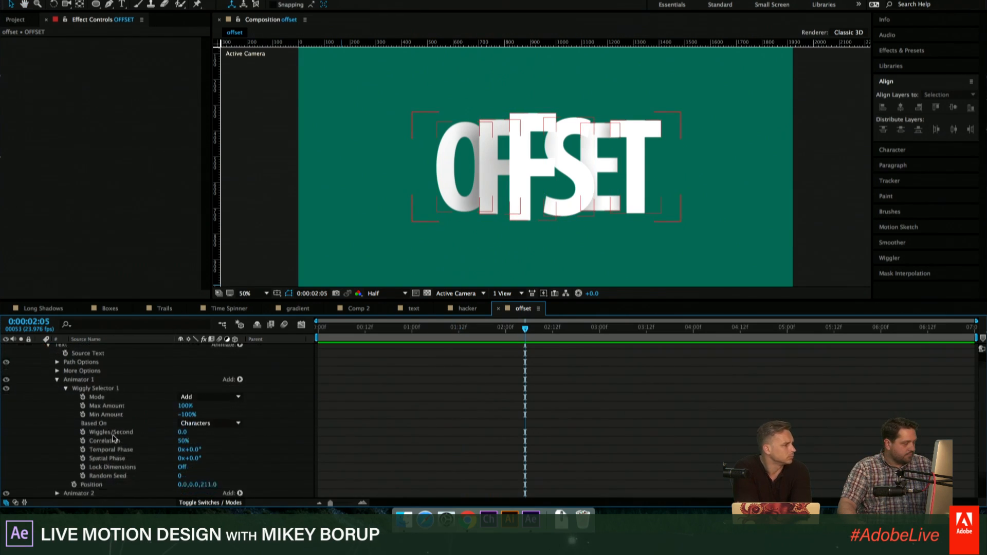
scroll(114, 439, down, 1)
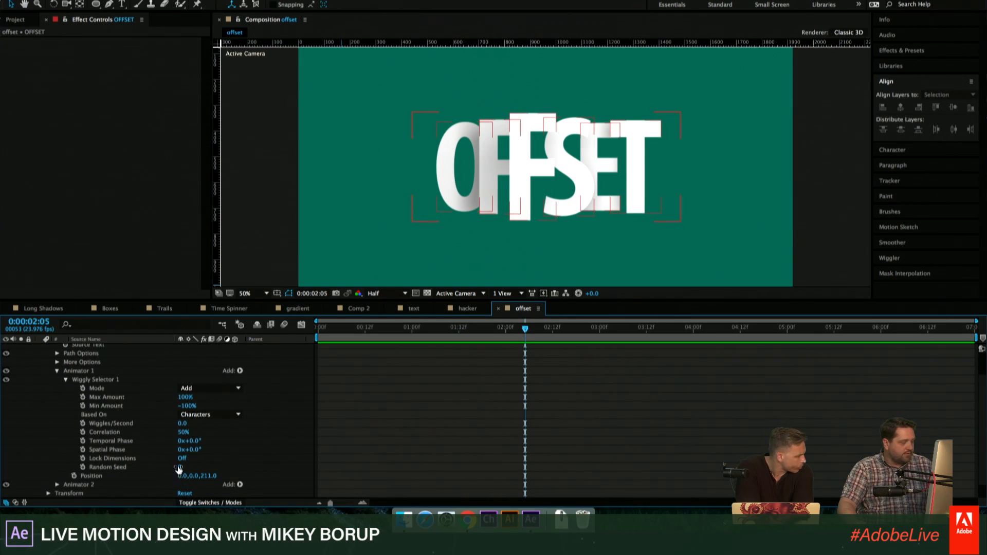
drag(178, 468, 203, 464)
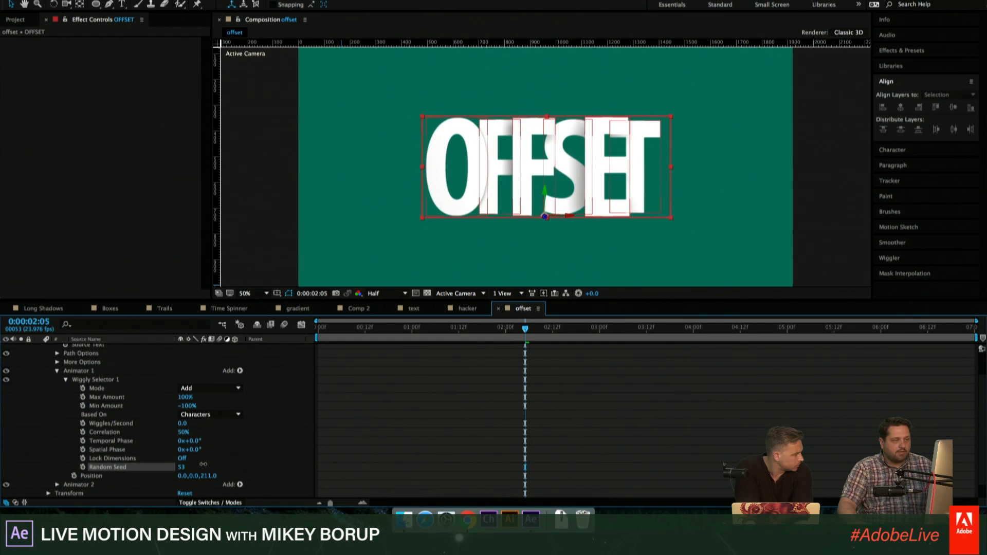
click(673, 424)
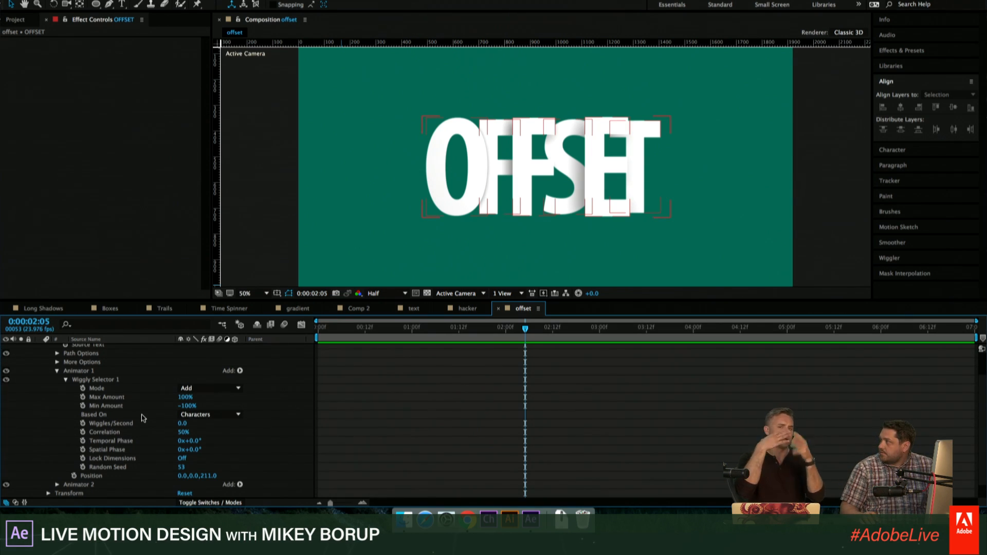
- Add another Position animator to the OFFSET text and set its Position to 0.0, 0.0, -2415.0
click(57, 371)
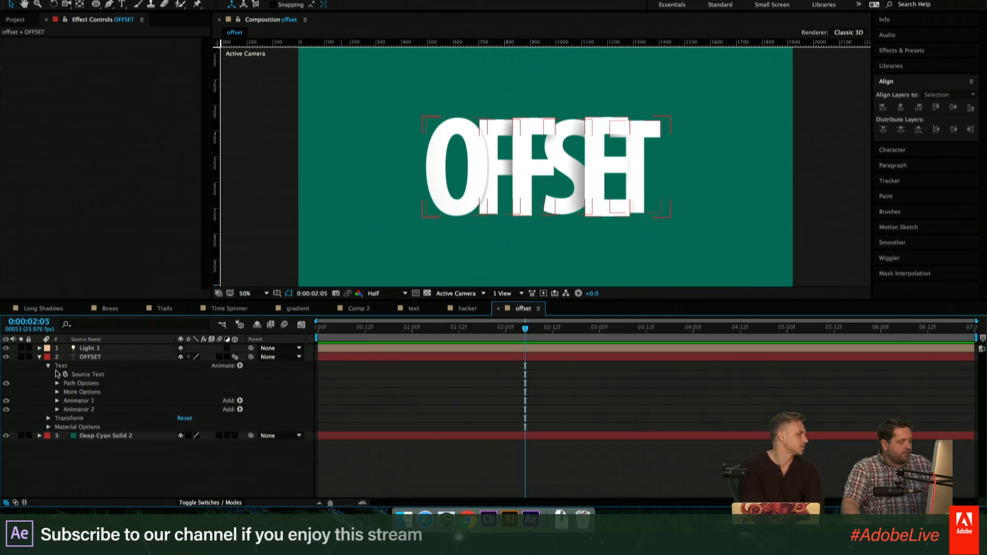
click(239, 366)
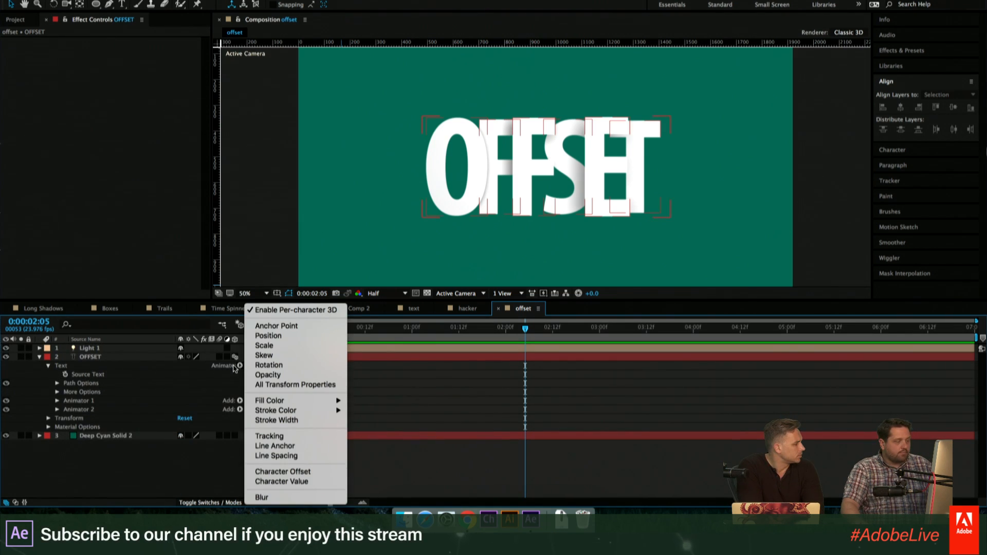
click(281, 337)
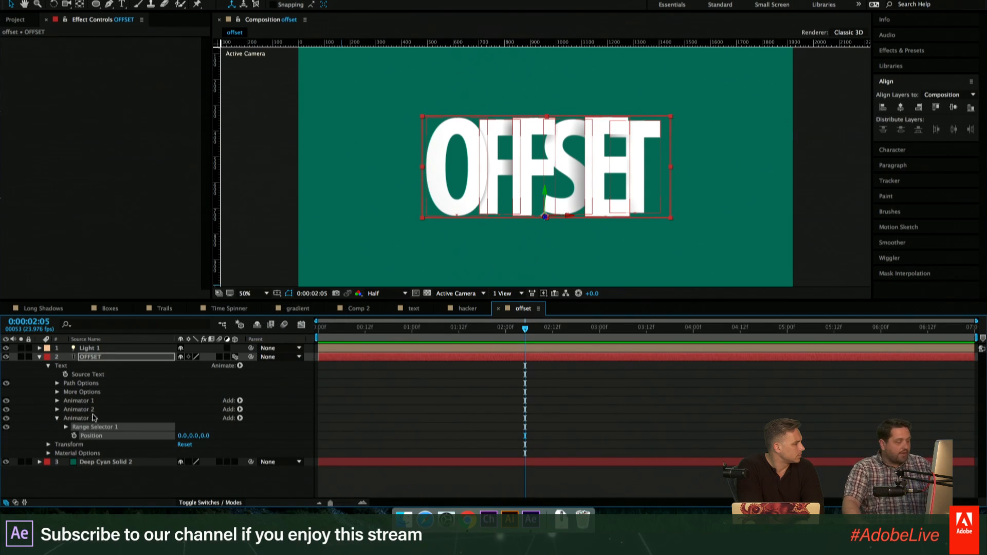
drag(198, 438, 123, 438)
drag(2, 432, 11, 433)
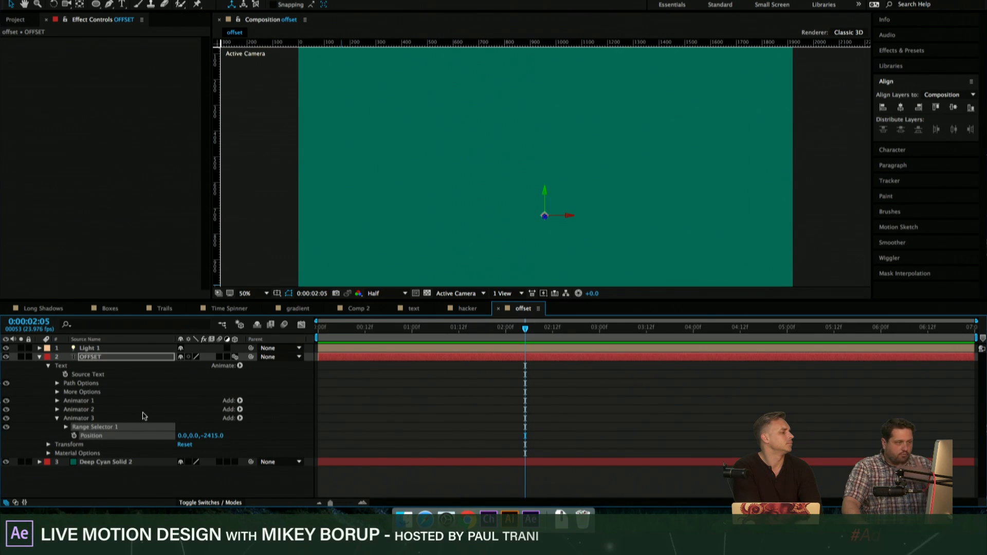
- Set the Start of Animator 3's Range Selector to 100% and play back the title
click(65, 427)
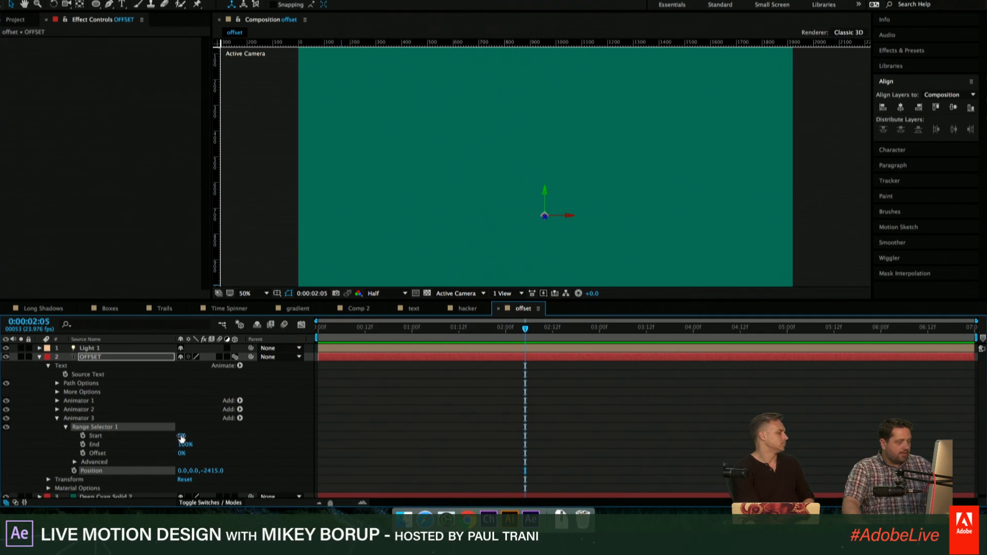
drag(181, 438, 269, 447)
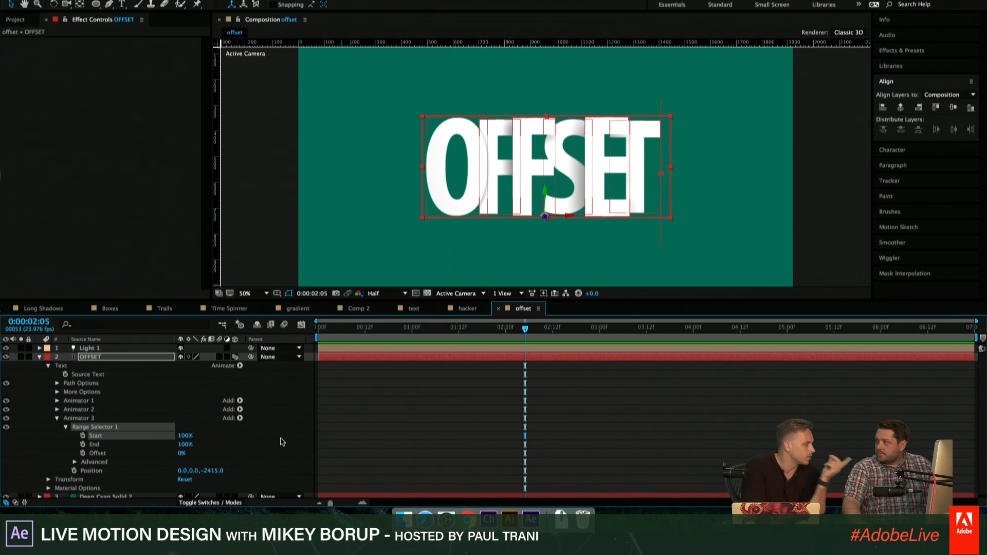
key(space)
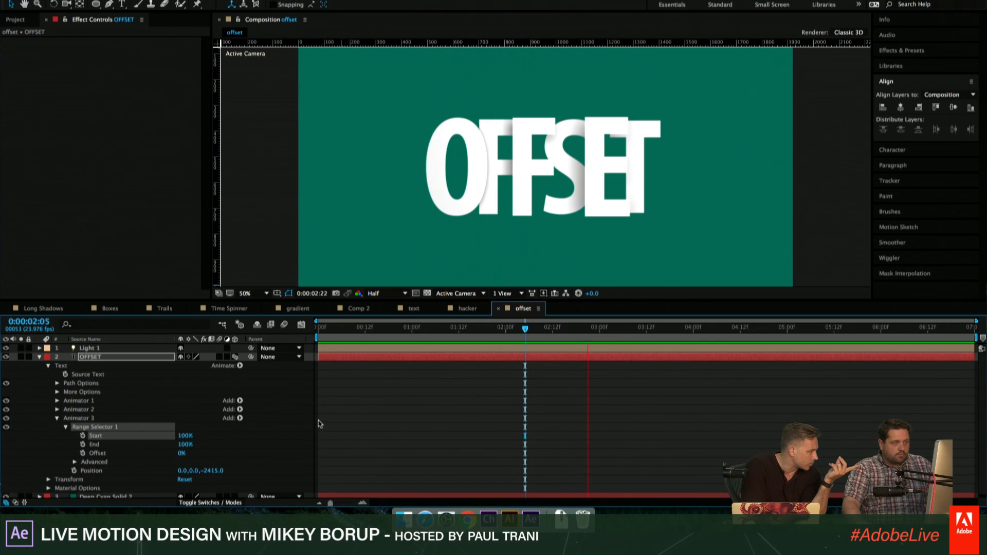
key(space)
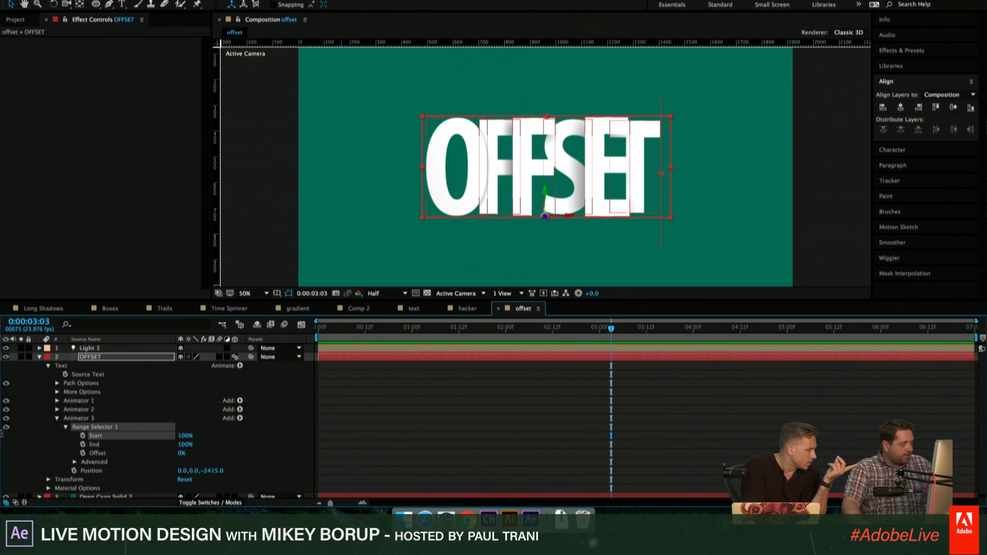
- Set Animator 1's Position to 0.0, 0.0, 71.0 to reduce the depth spread of the OFFSET letters
click(57, 410)
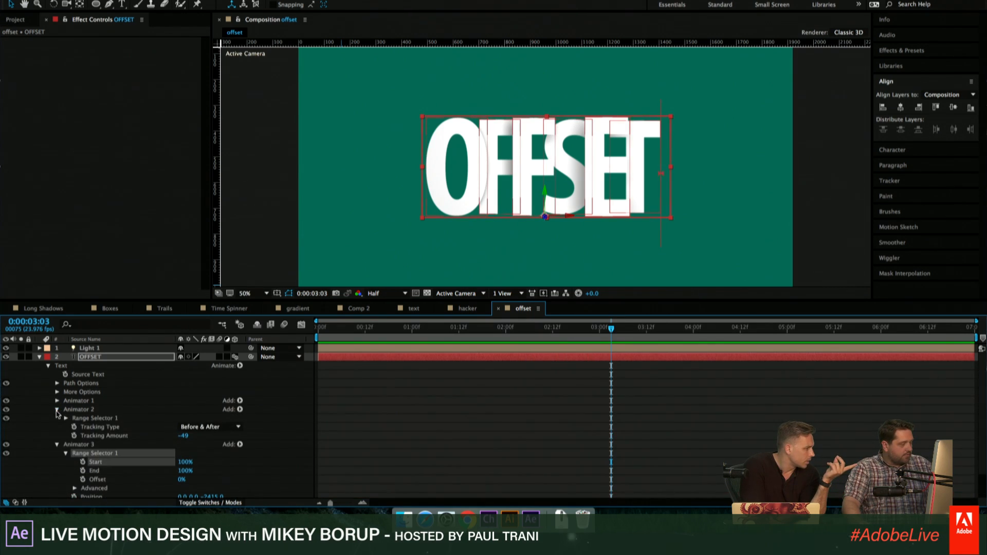
click(57, 409)
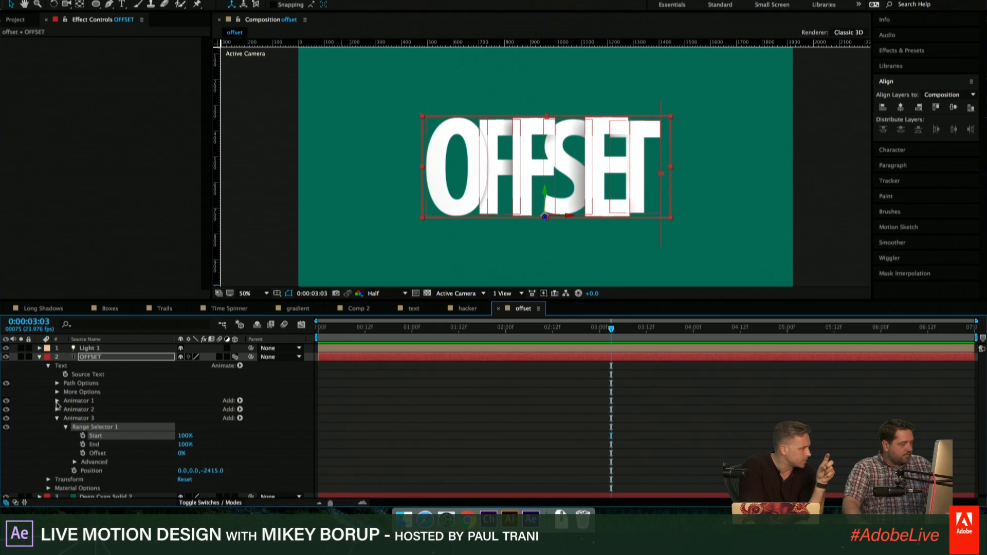
click(58, 401)
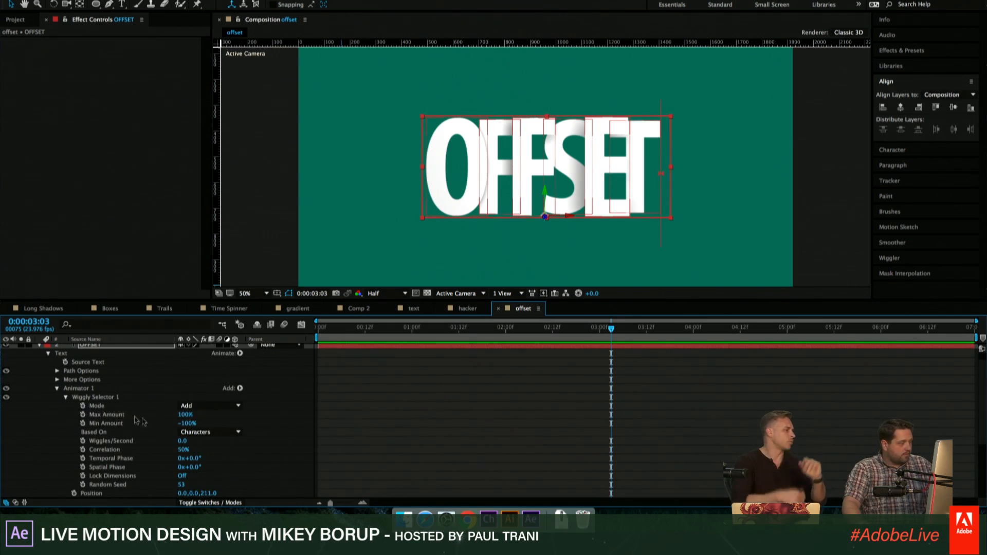
scroll(180, 434, down, 1)
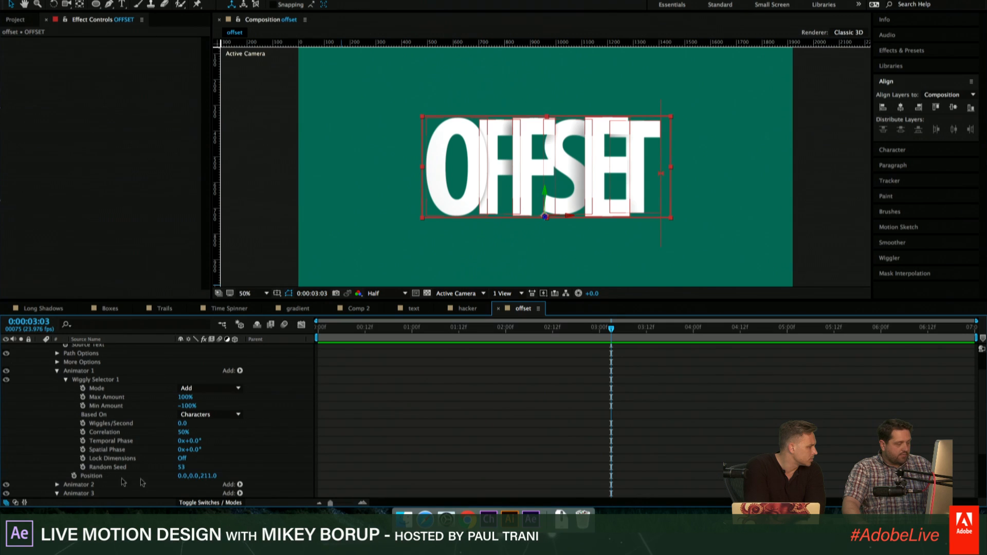
click(210, 476)
text(0)
key(Return)
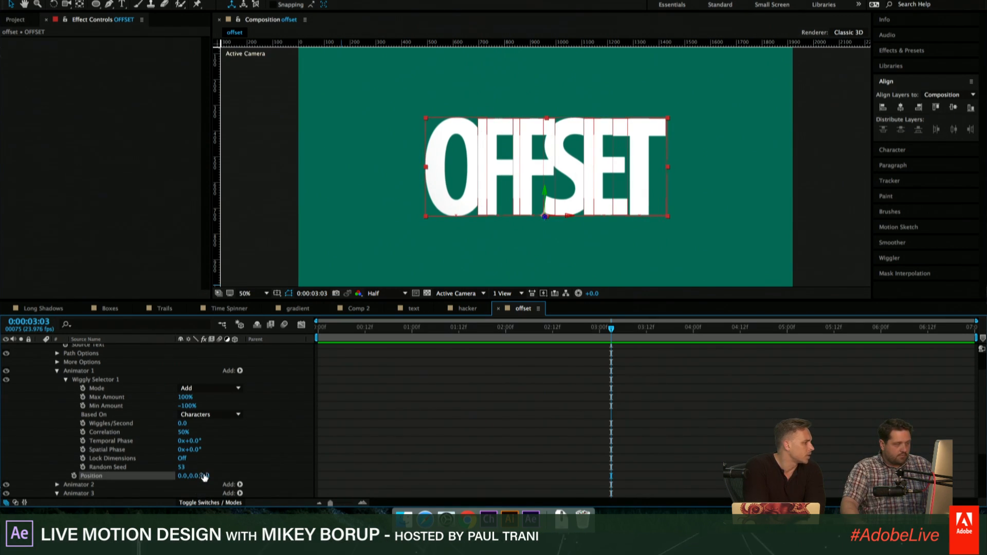
drag(207, 476, 986, 477)
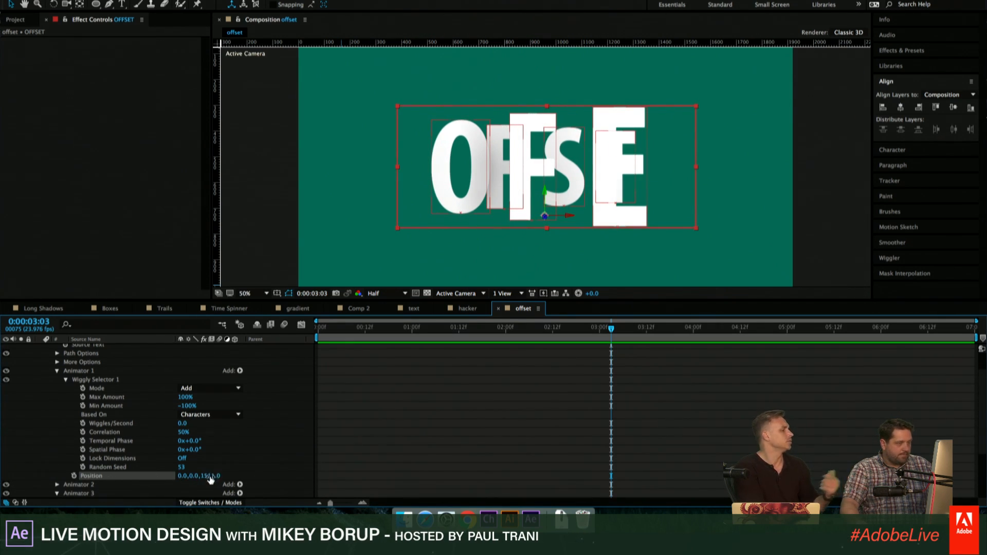
drag(212, 476, 131, 473)
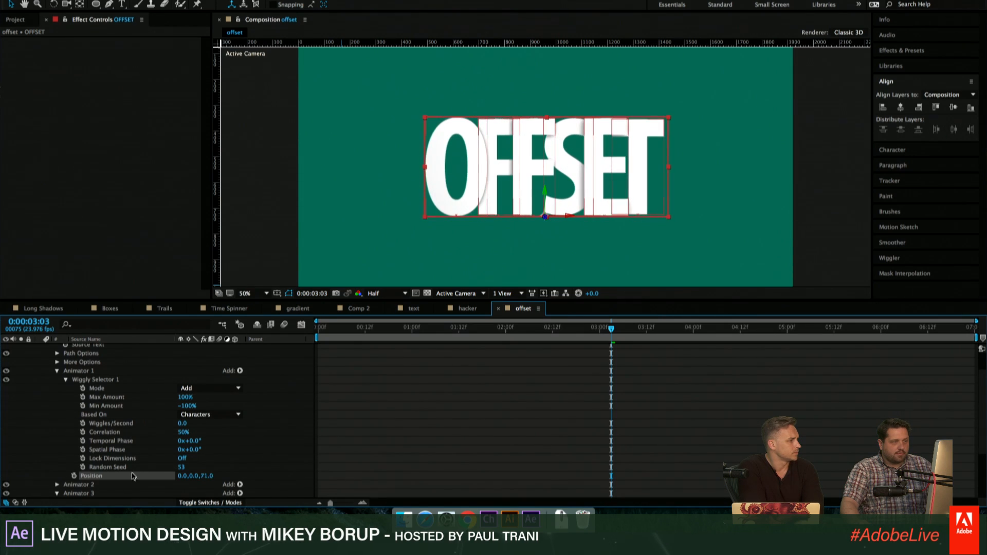
click(384, 424)
scroll(87, 378, up, 3)
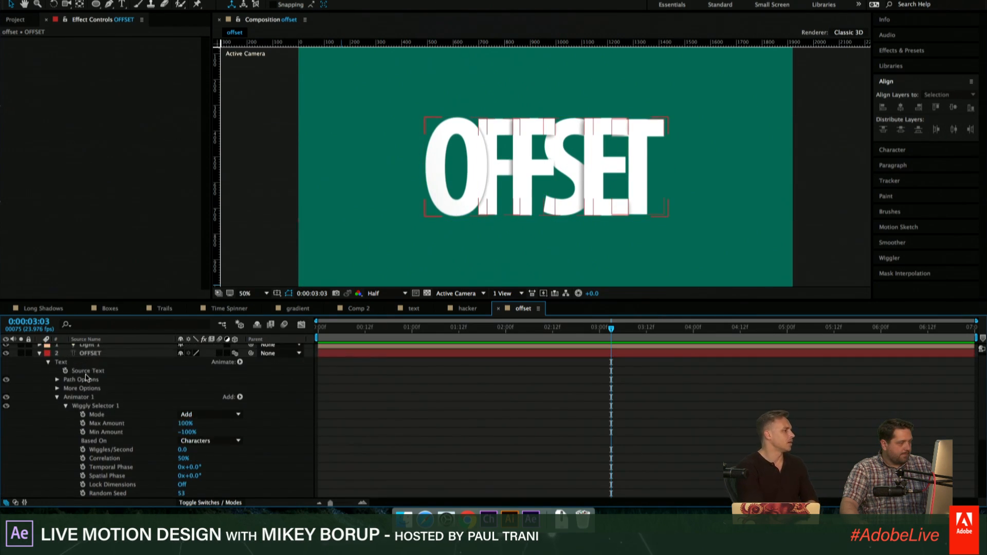
click(57, 397)
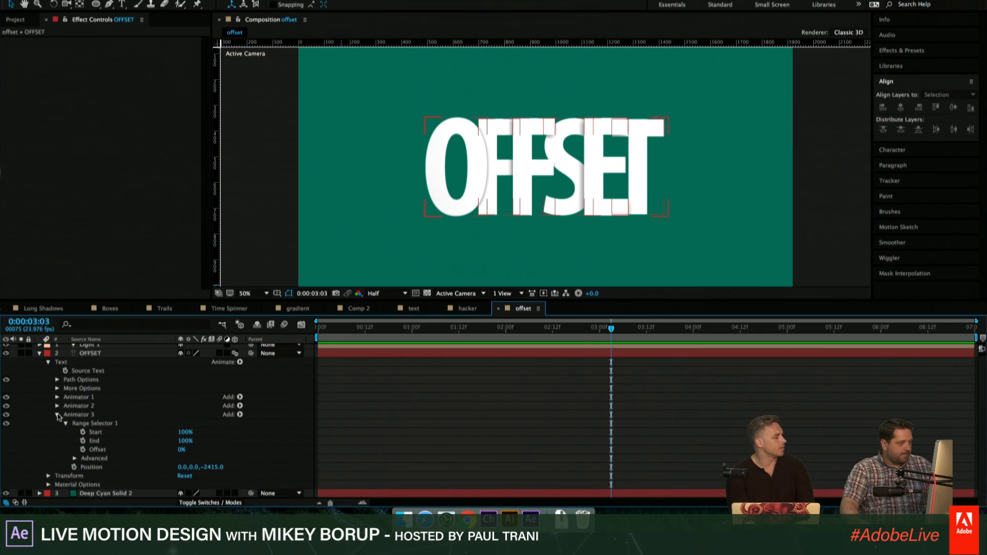
click(57, 414)
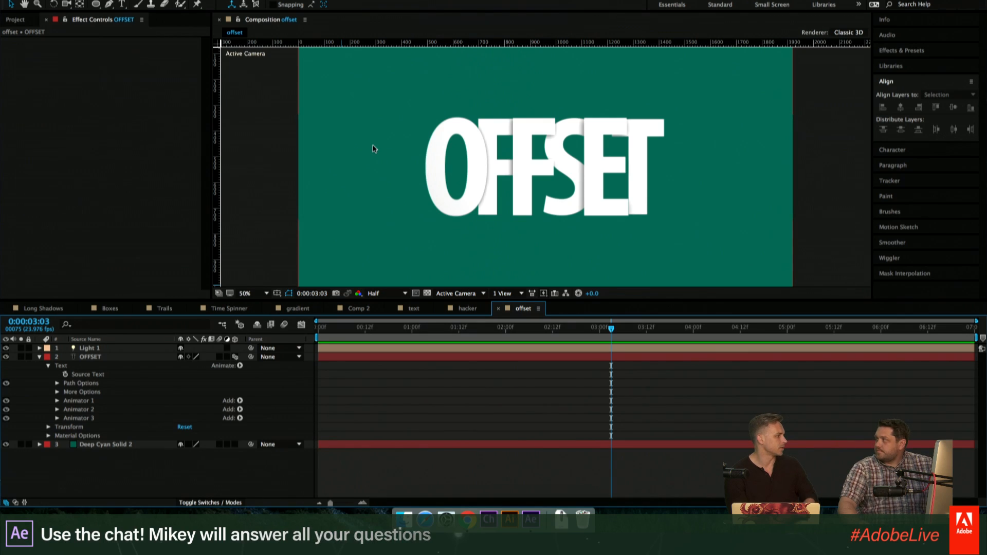
double_click(108, 358)
click(393, 474)
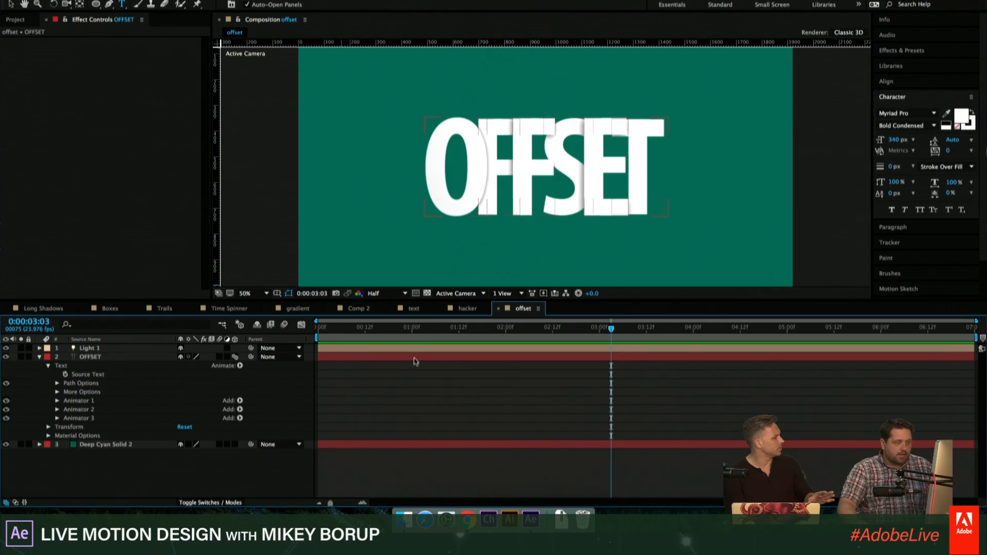
double_click(414, 359)
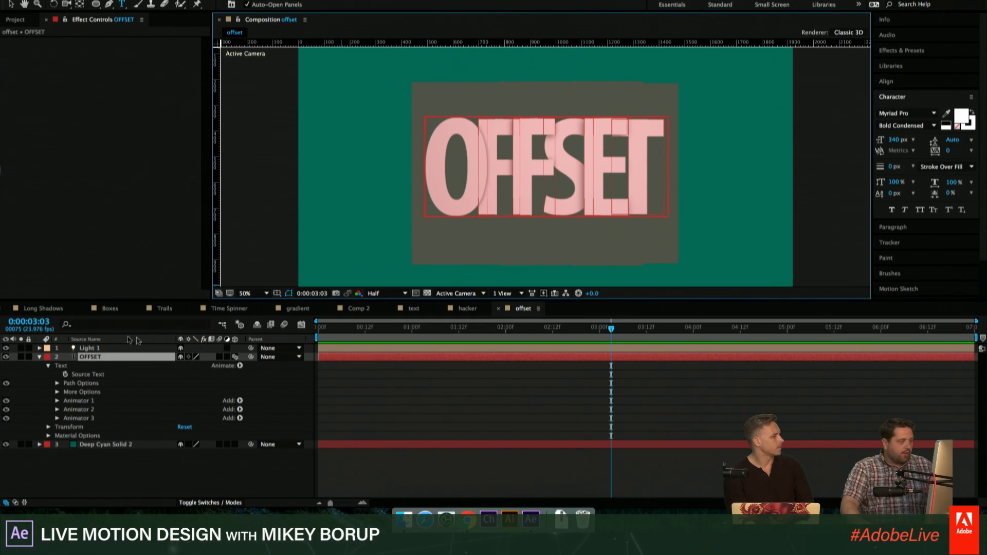
click(103, 348)
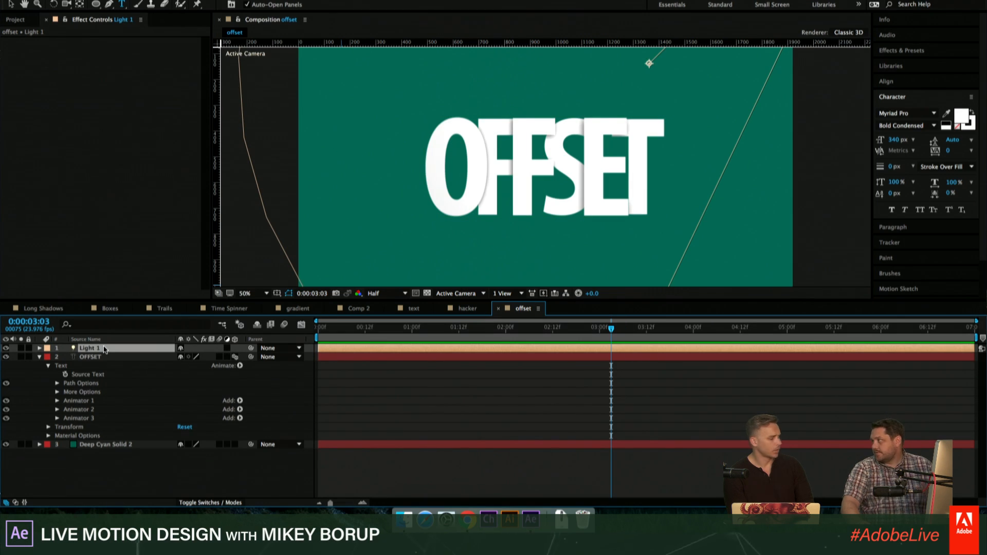
click(288, 358)
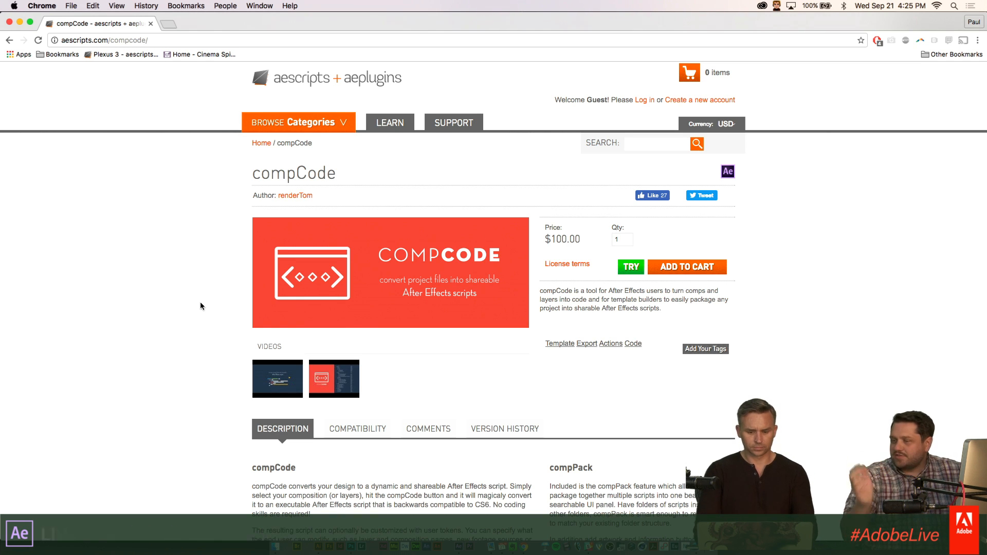
scroll(432, 463, down, 2)
scroll(433, 468, up, 2)
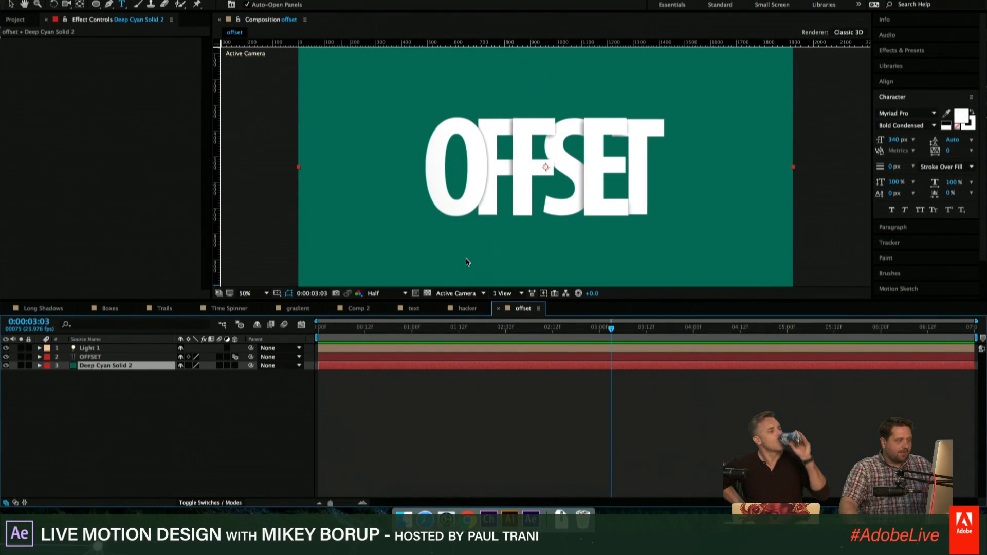
- Duplicate the Deep Cyan Solid 2 background layer and make the upper copy a 3D layer
key(ctrl+d)
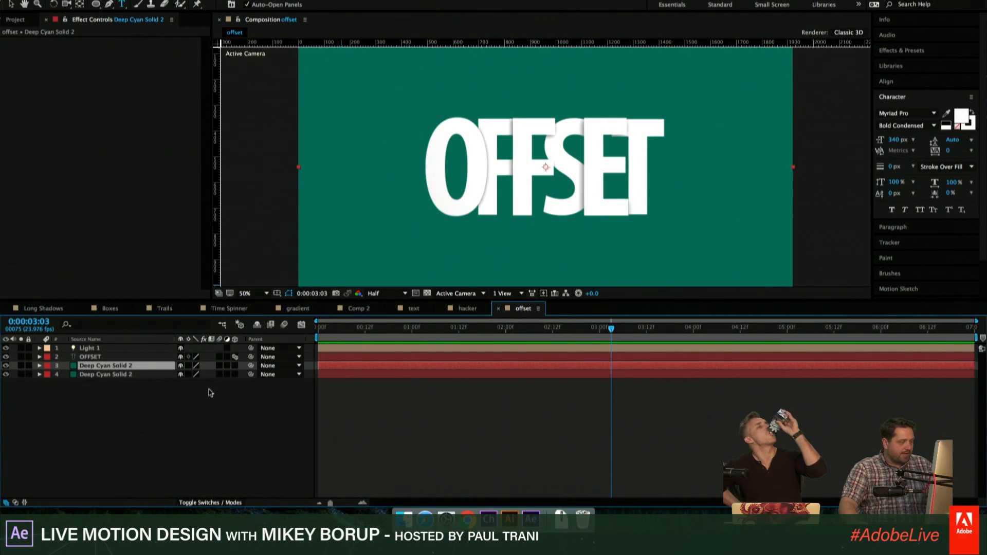
click(235, 365)
key(comma)
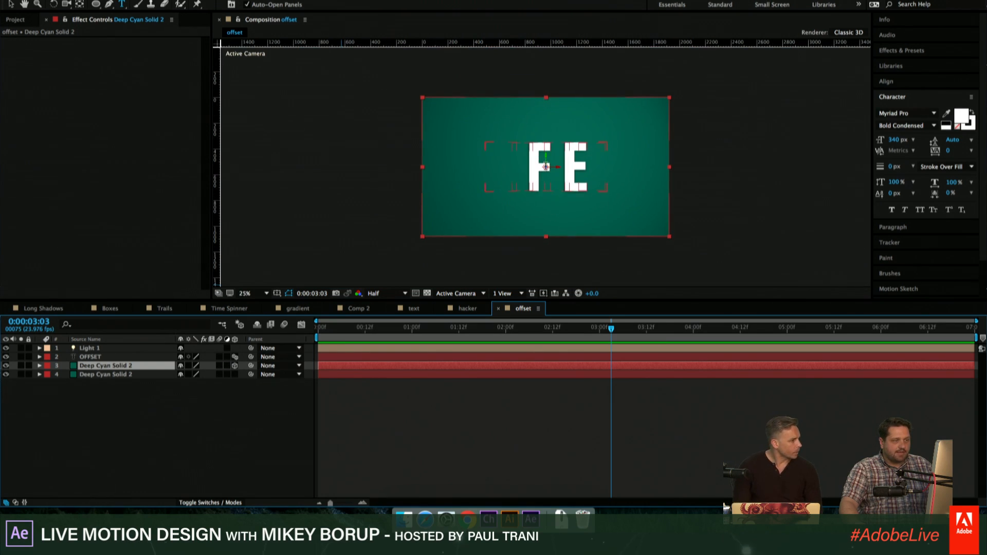
key(period)
key(comma)
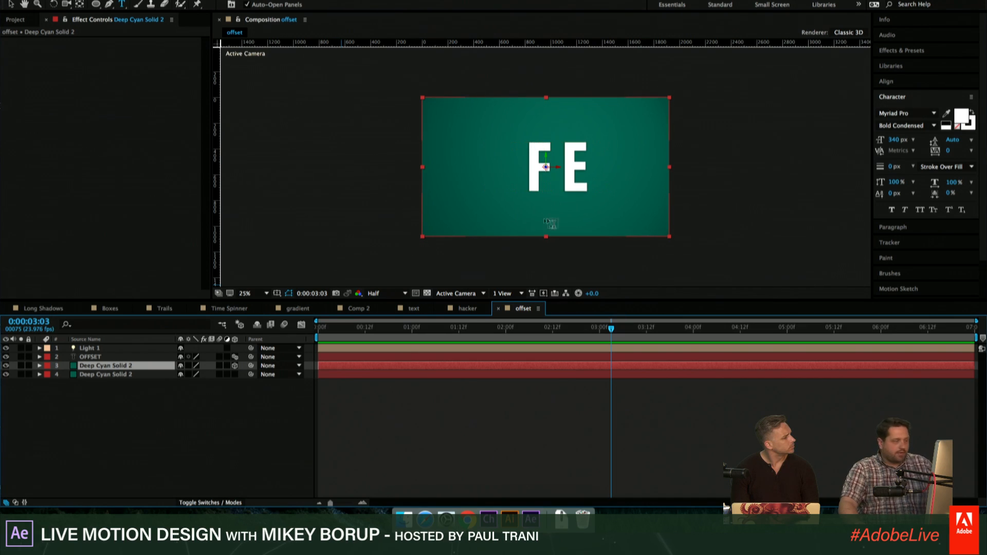
- Tilt the 3D copy of the solid backward by setting its X Rotation to -58°
key(r)
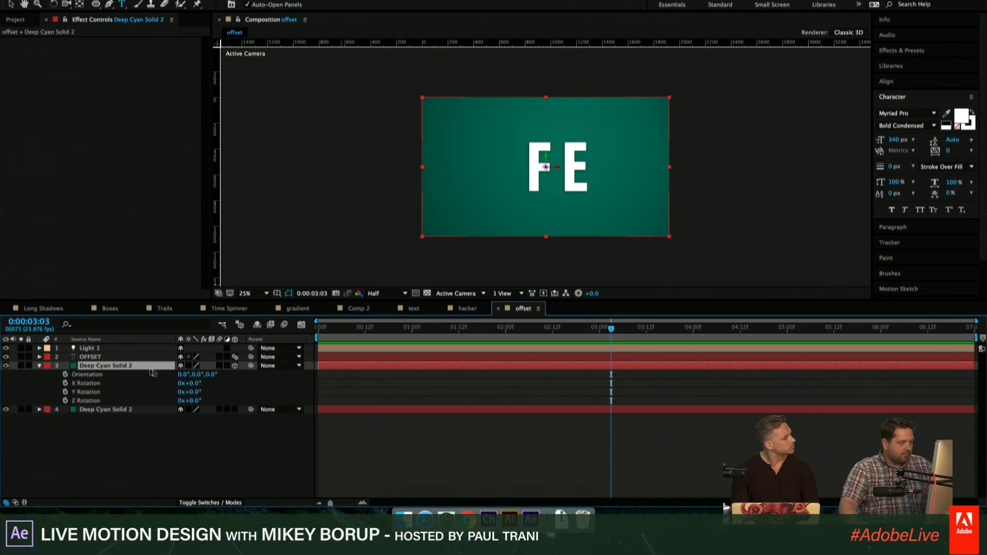
drag(208, 377, 163, 381)
key(super+z)
key(super+z)
key(super+z)
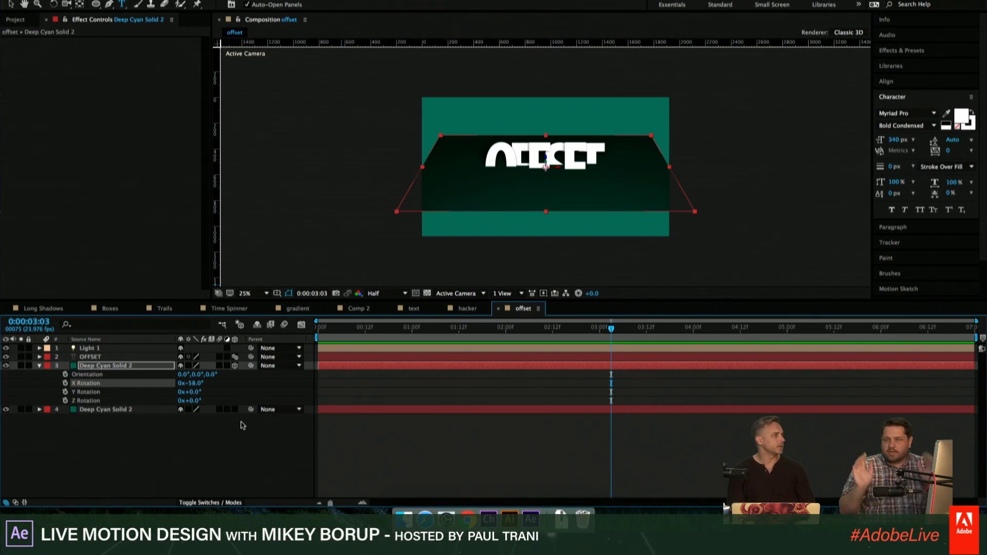
- Scale the tilted solid to 398% and lower it until it no longer cuts through the OFFSET letters
key(period)
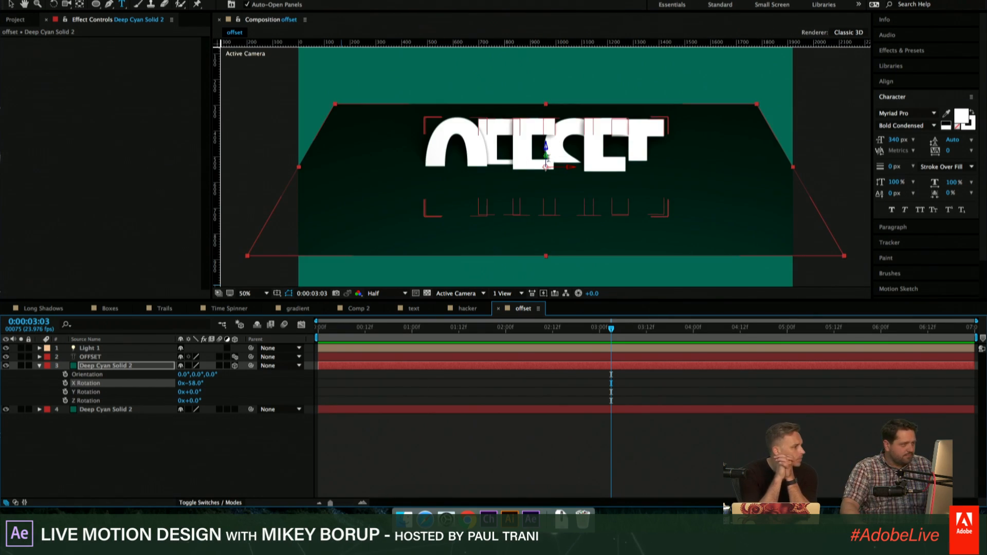
key(s)
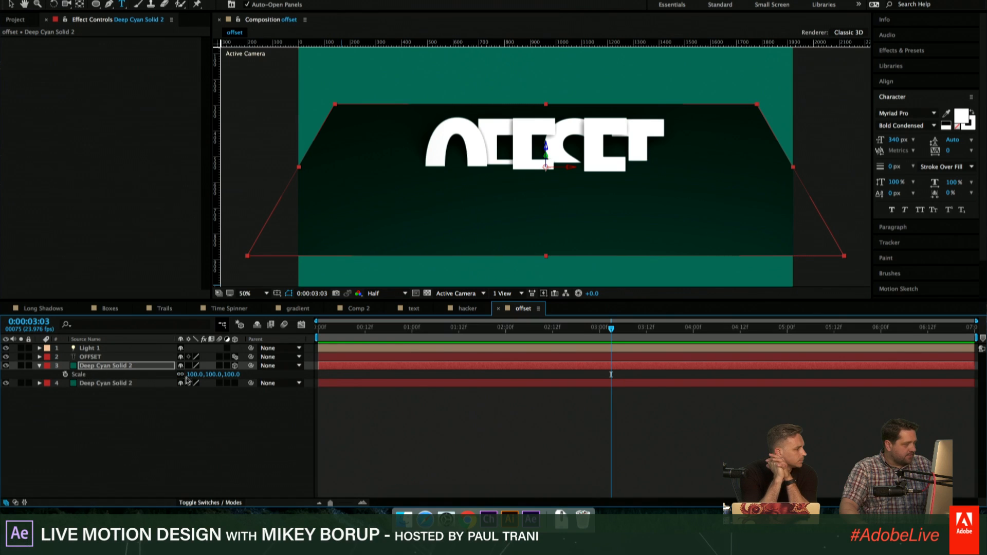
drag(192, 375, 335, 364)
key(comma)
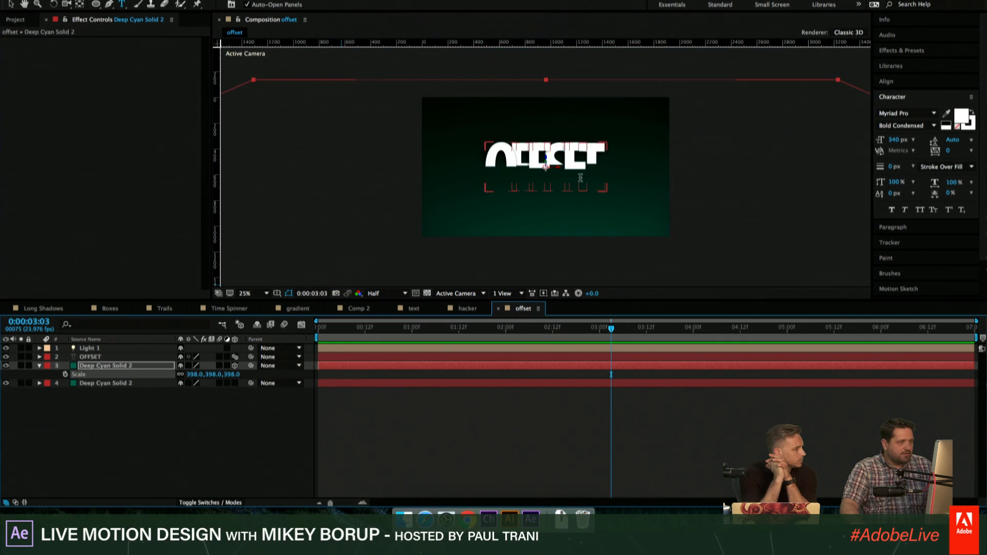
key(v)
drag(545, 158, 545, 181)
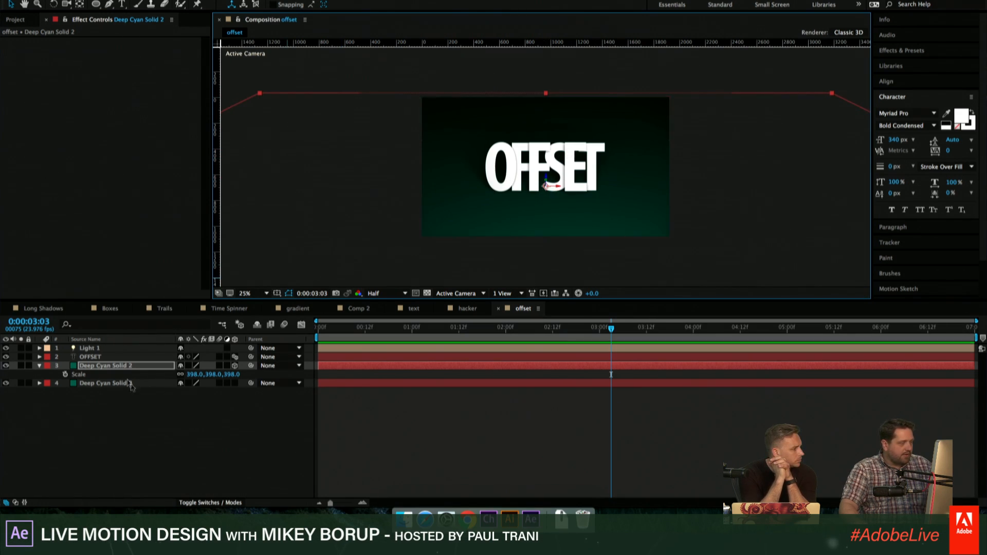
- Set Accepts Shadows to Only in the tilted solid's Material Options and fine-tune its position under the letters
key(a)
key(a)
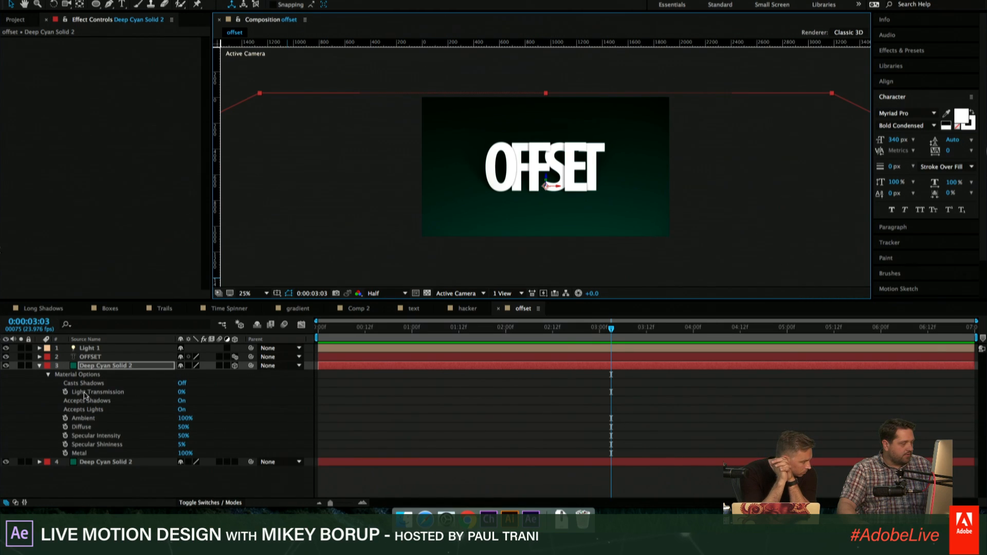
click(181, 401)
click(181, 401)
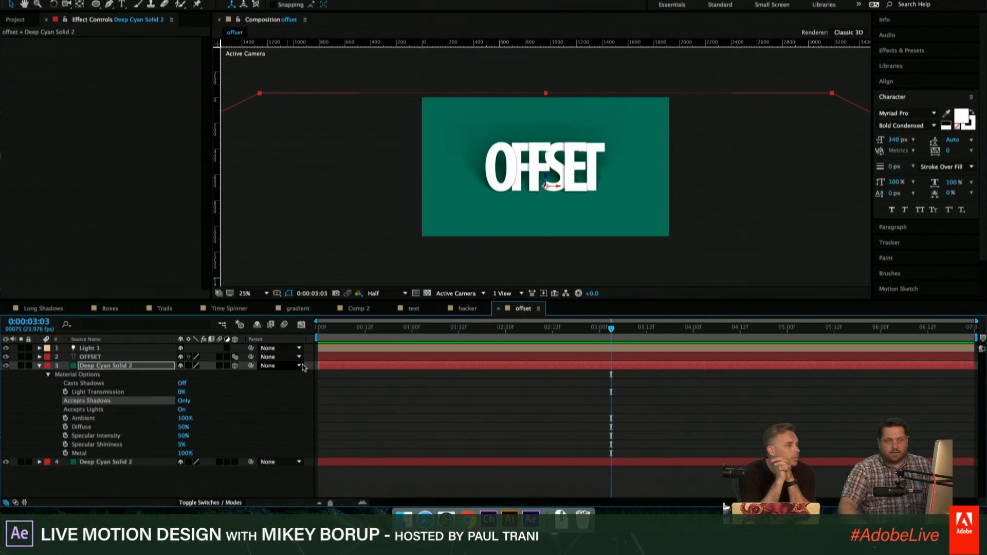
key(period)
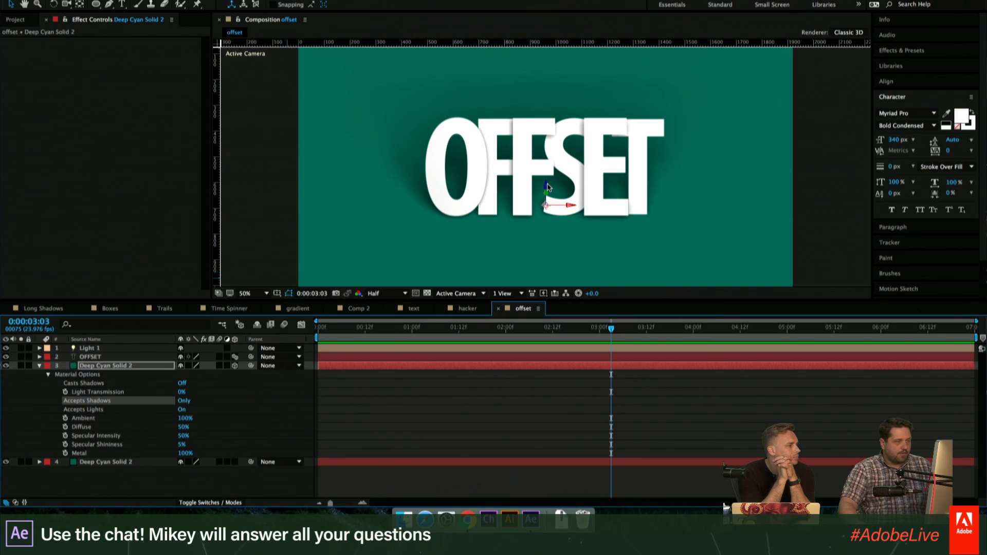
drag(545, 184, 544, 182)
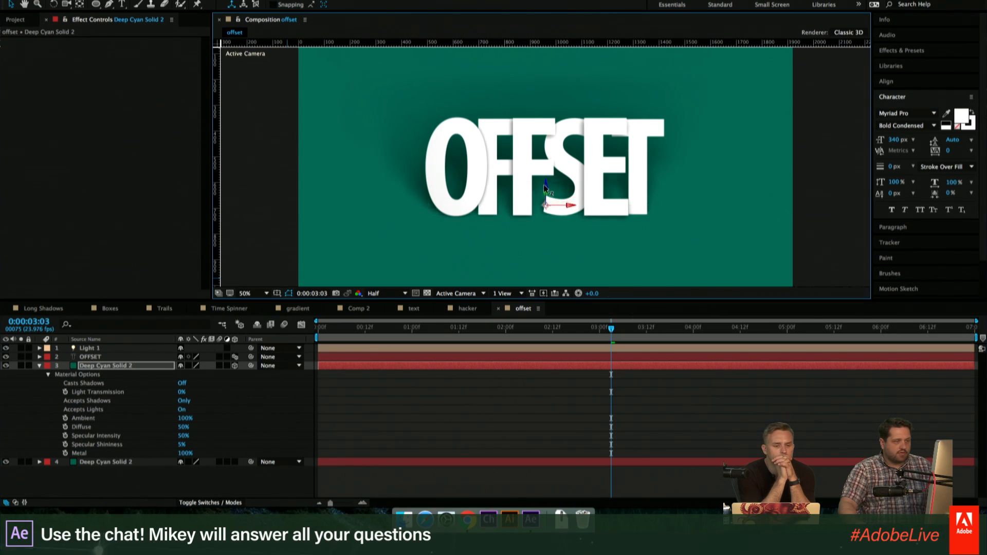
click(514, 474)
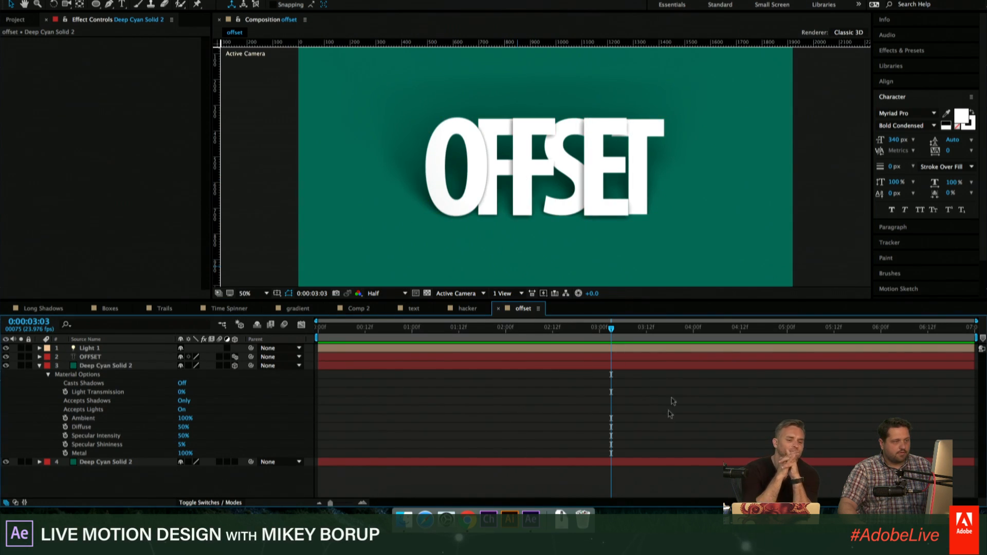
- Set the shadow-catching solid's X Rotation to -87° and lower it to the base of the OFFSET letters
click(142, 367)
key(r)
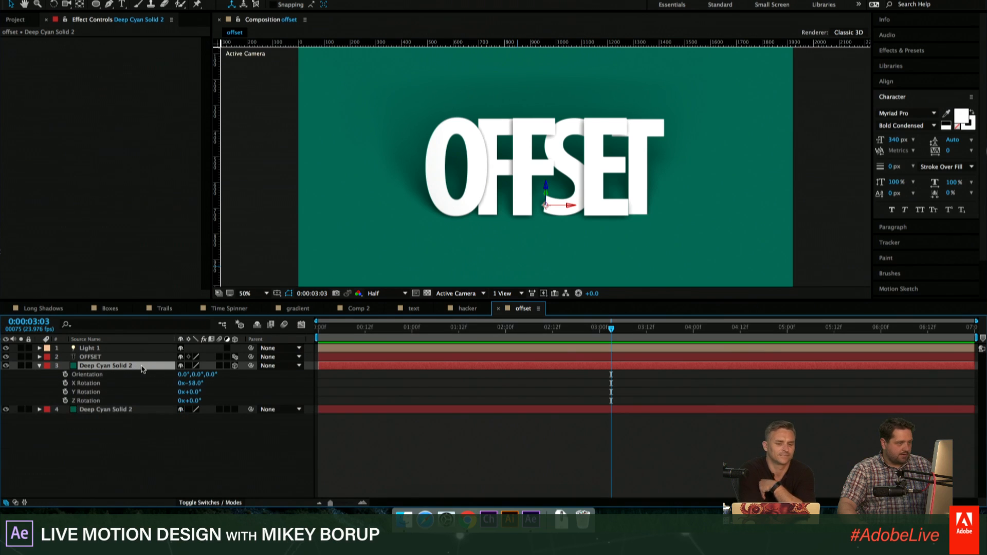
drag(198, 383, 181, 383)
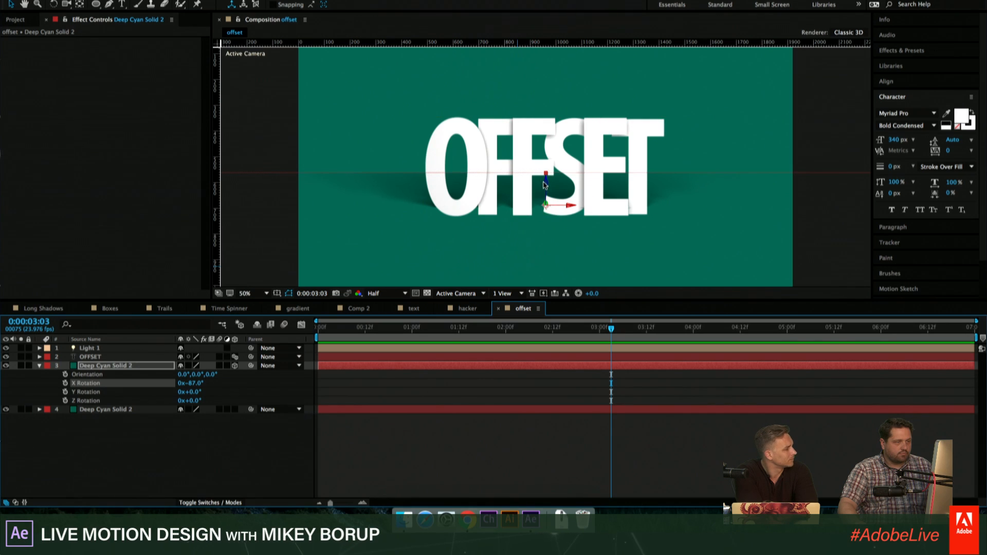
drag(545, 182, 544, 191)
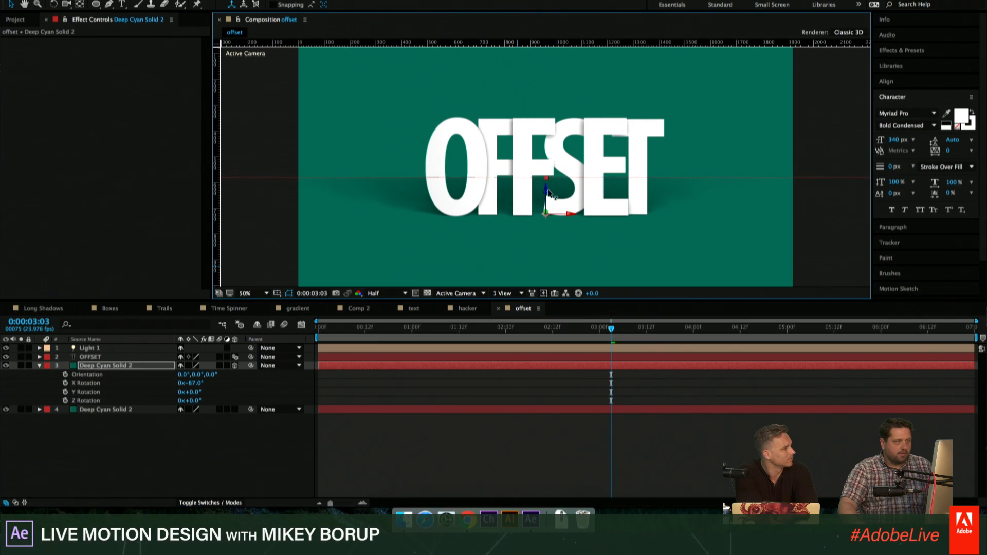
click(540, 398)
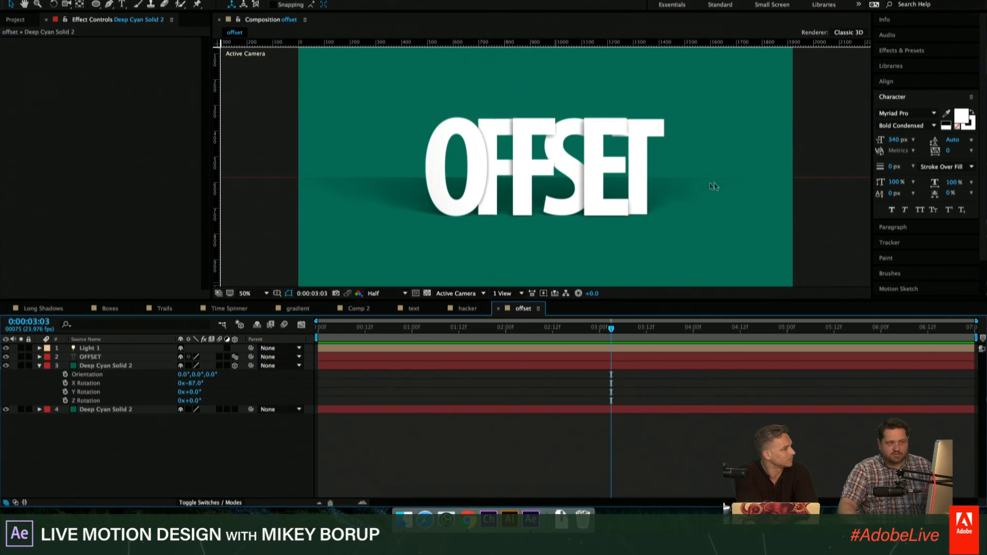
key(period)
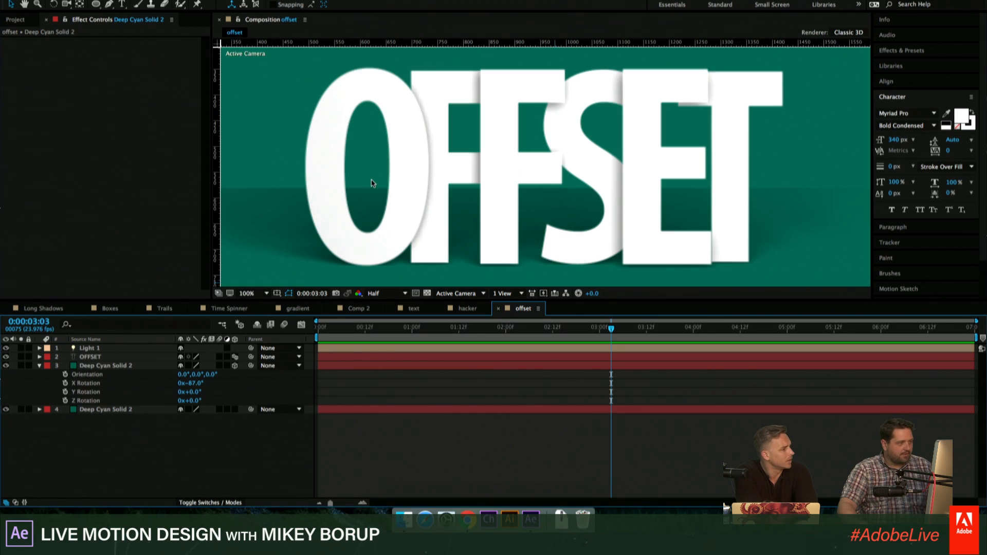
key(comma)
key(comma)
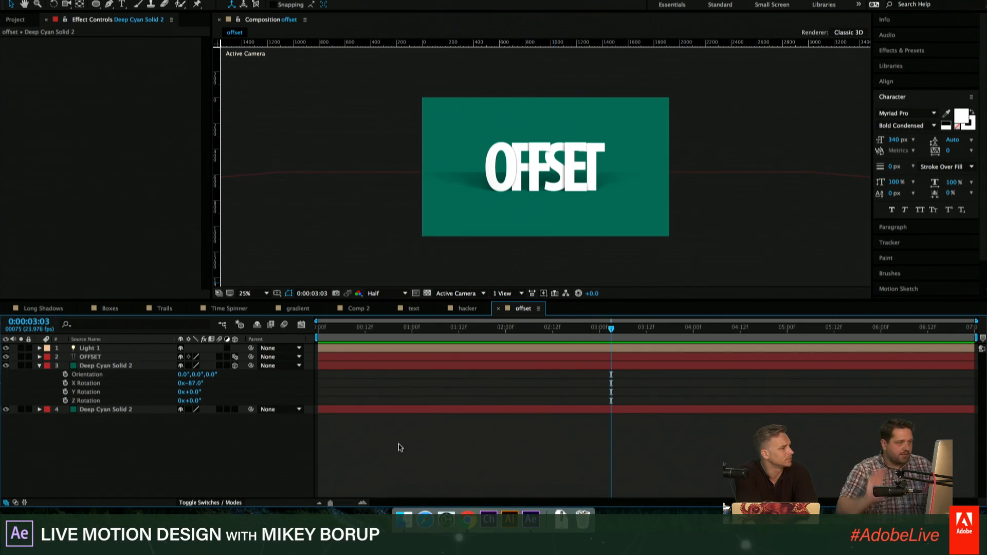
- Add a full-size elliptical mask to the tilted shadow-catching solid with the Ellipse Tool
click(120, 366)
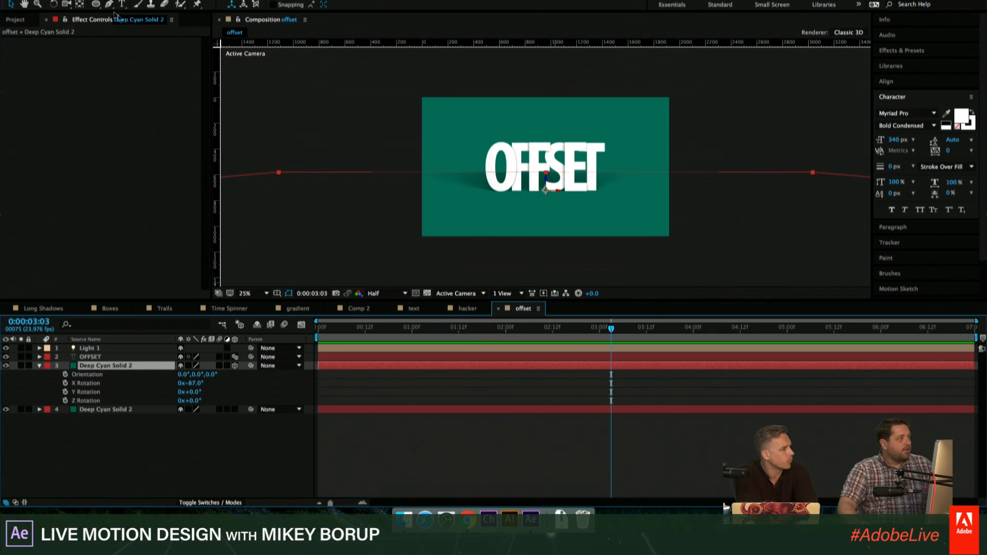
click(95, 5)
click(97, 6)
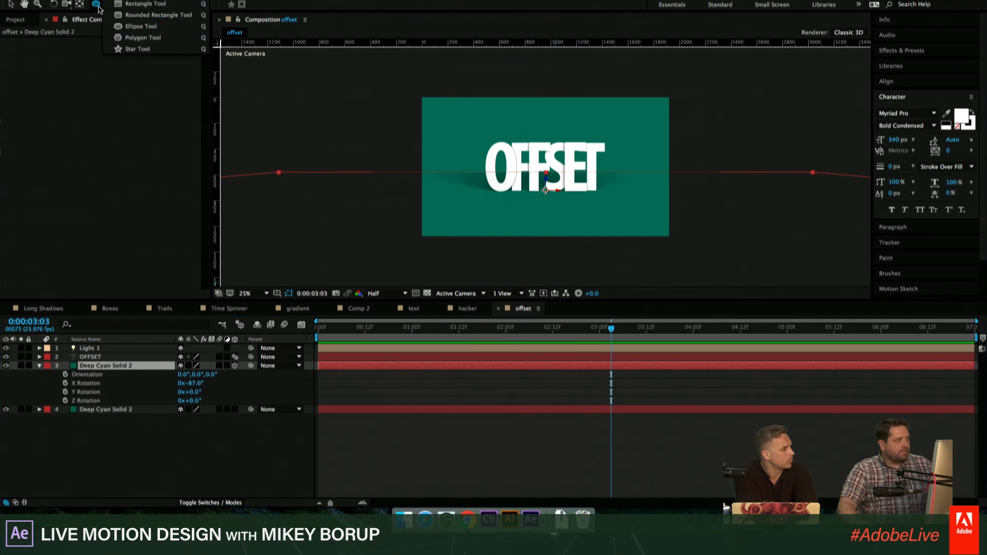
click(140, 27)
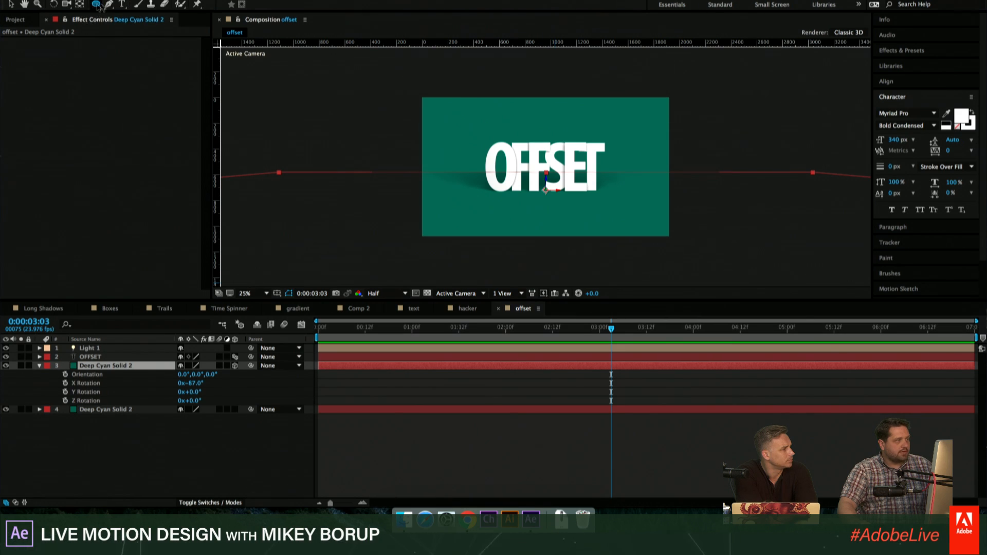
click(159, 421)
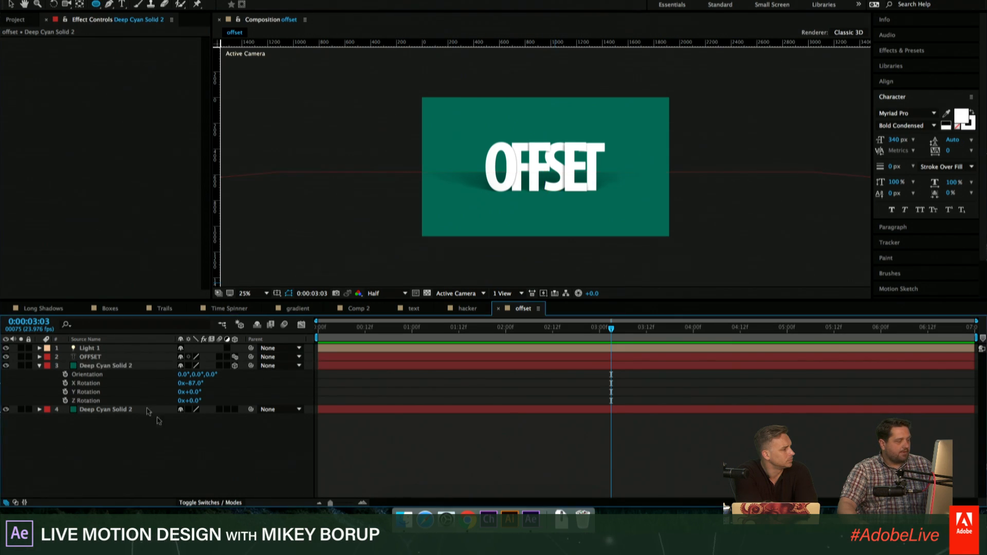
click(464, 368)
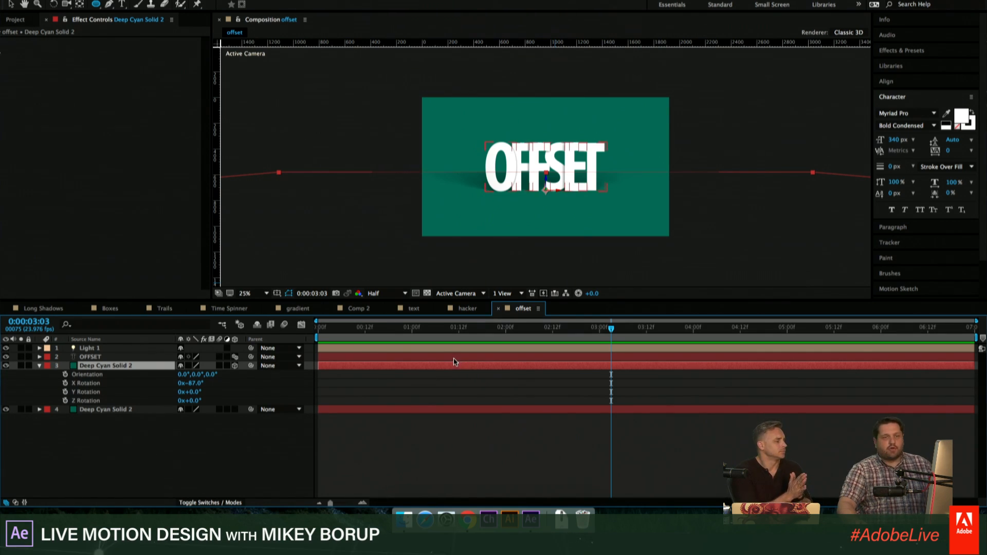
double_click(97, 7)
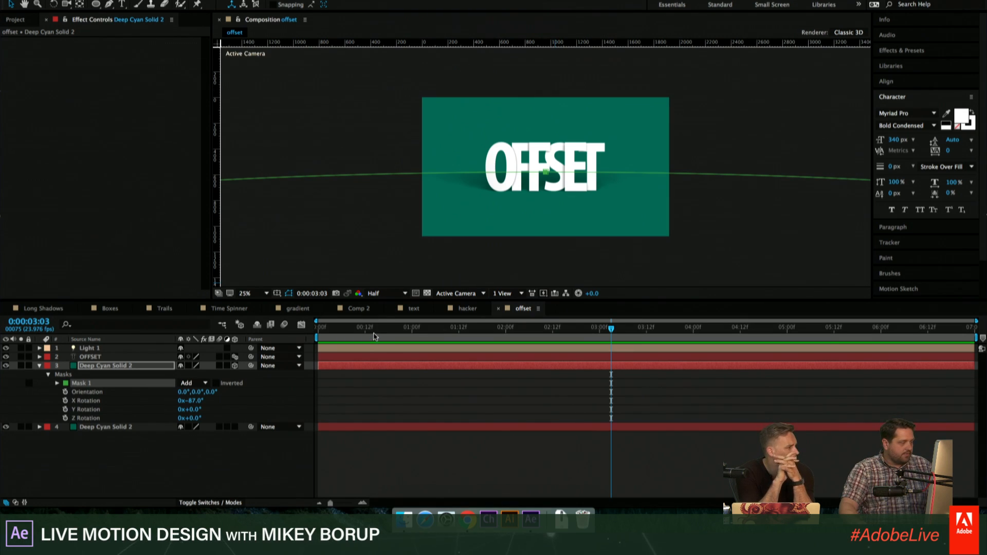
- Set the Mask Feather of the shadow-catching solid's mask to 662 pixels to soften the floor shadow's edges
key(f)
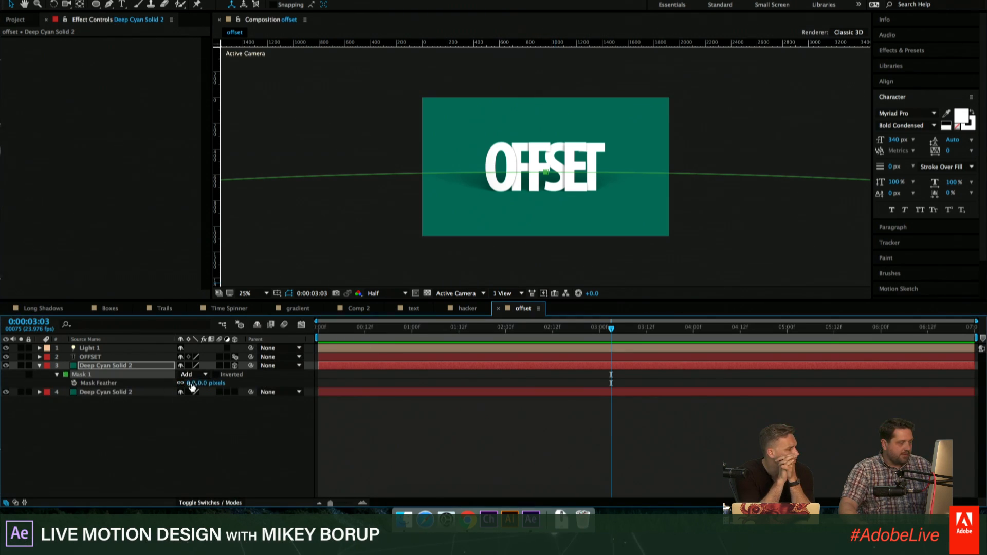
drag(192, 386, 242, 387)
click(538, 429)
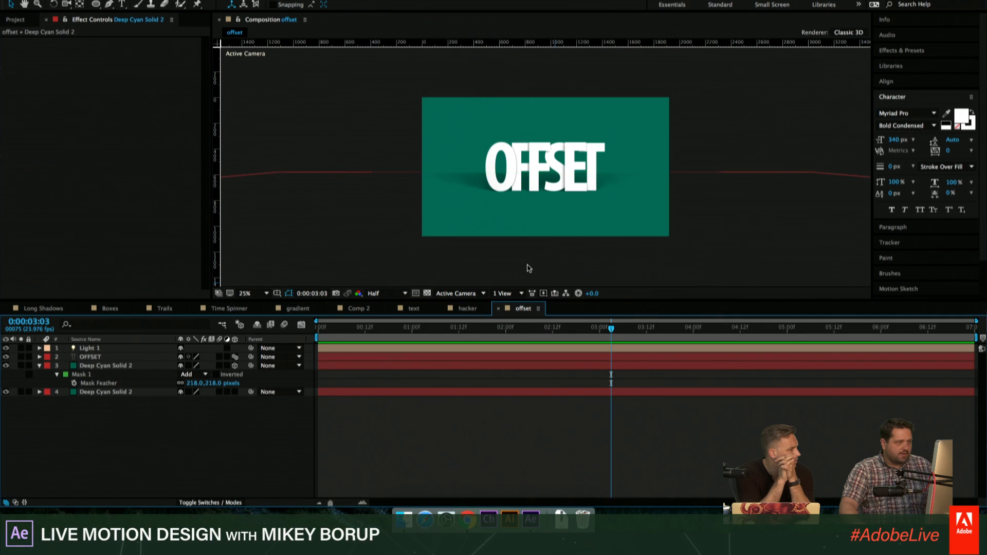
key(period)
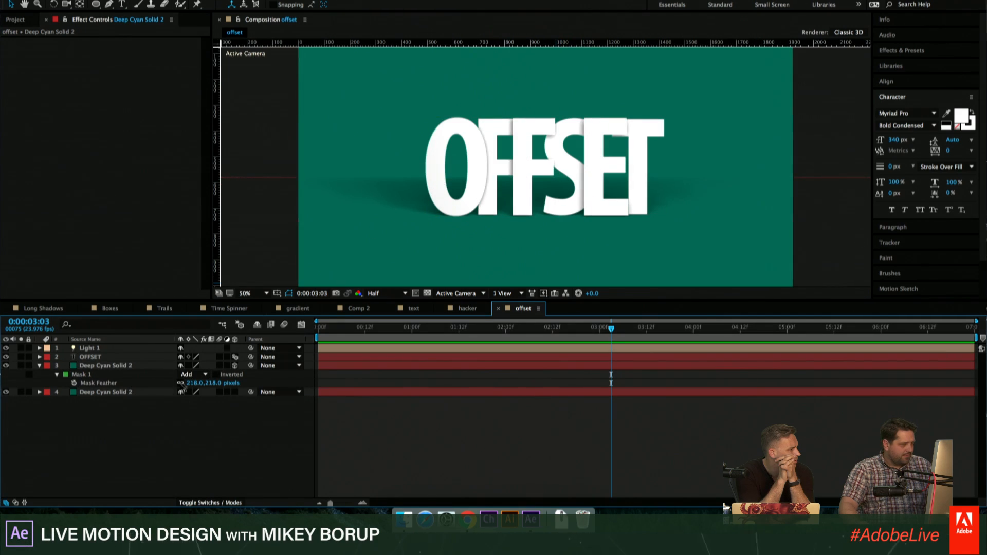
drag(182, 385, 174, 385)
drag(425, 384, 402, 384)
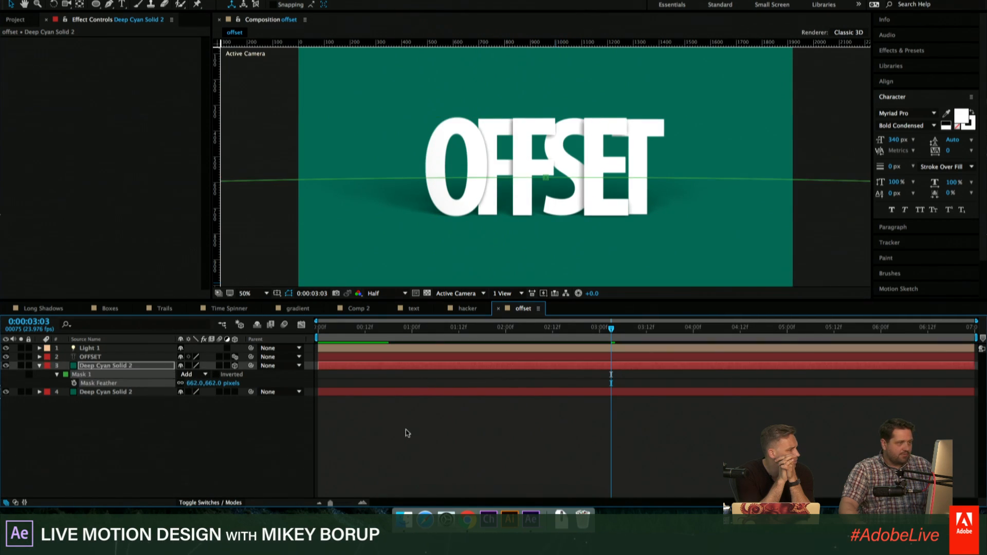
click(406, 431)
key(comma)
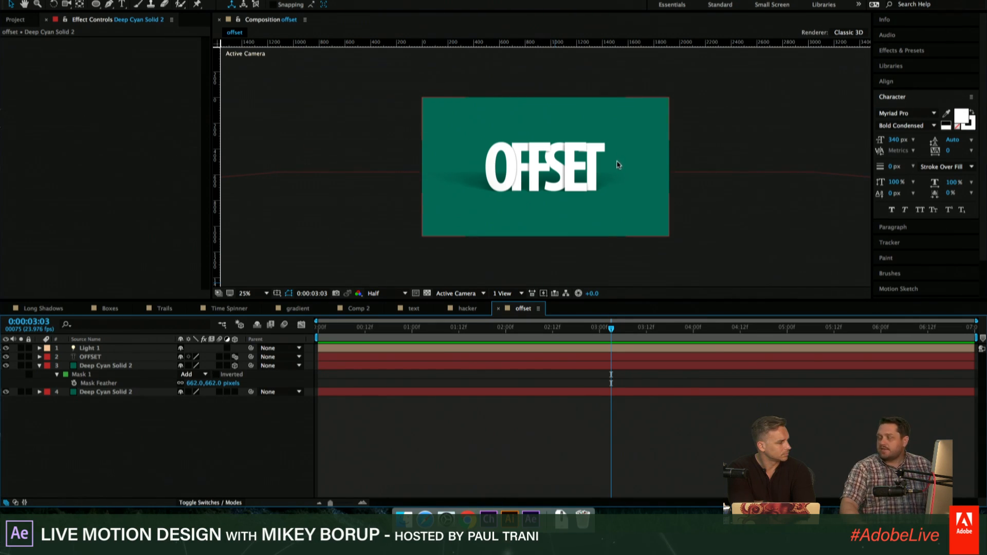
- Apply CC Light Sweep to the background solid and move its center to about 980, 554 behind the letters
click(40, 365)
click(124, 375)
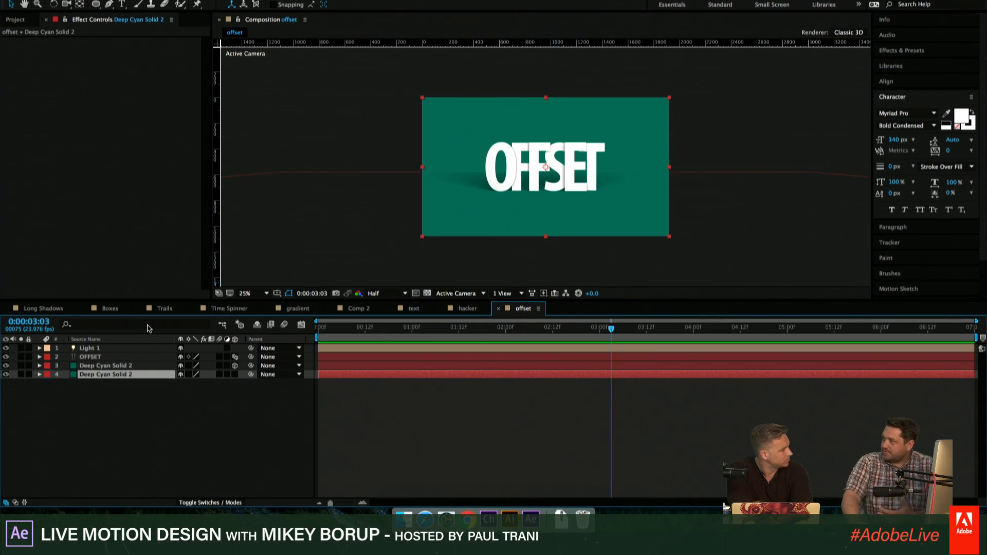
click(357, 0)
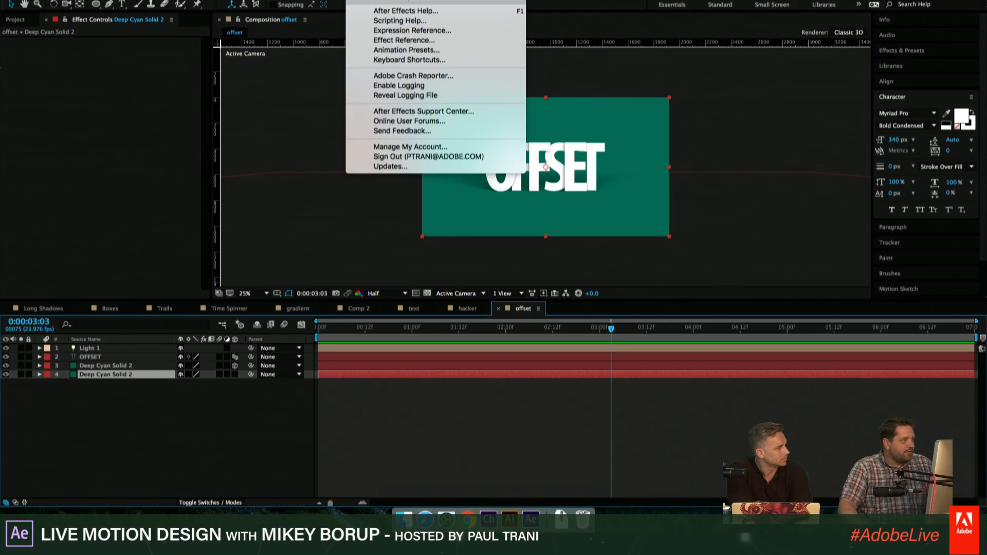
text(l)
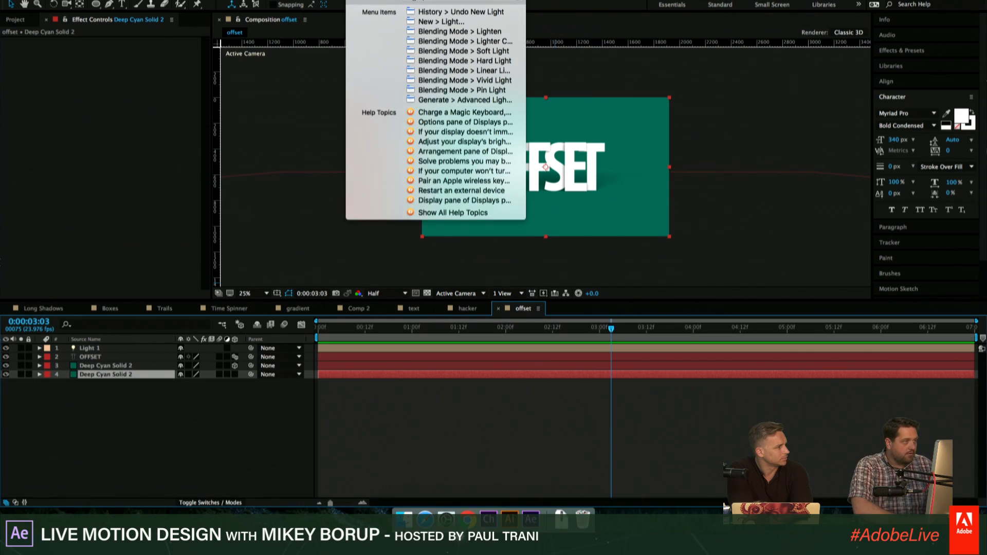
text(sw)
key(Down)
key(Return)
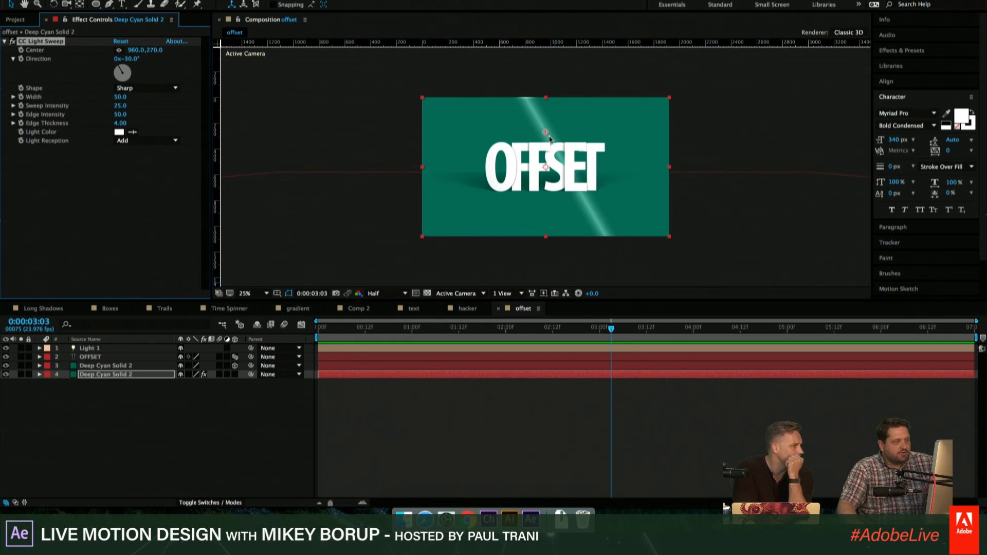
drag(546, 133, 548, 169)
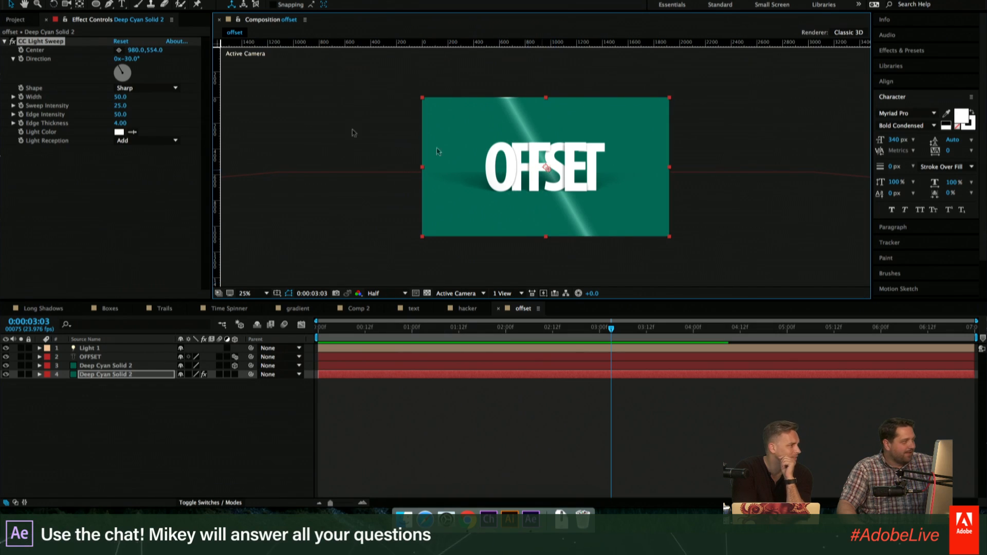
- Set the light sweep's Direction to 90°, Edge Intensity to 0 and Width to 320
click(133, 60)
text(0)
key(Return)
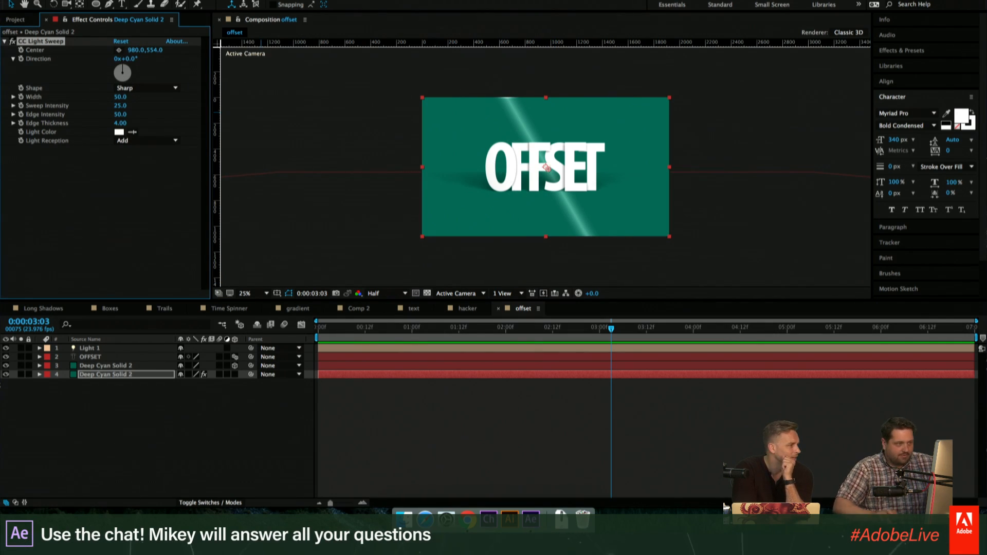
click(130, 59)
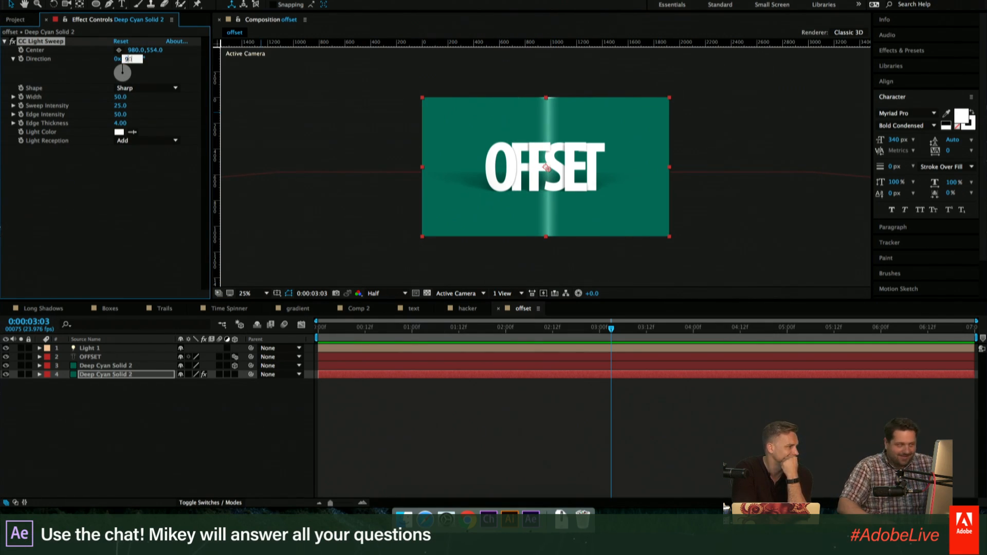
key(Return)
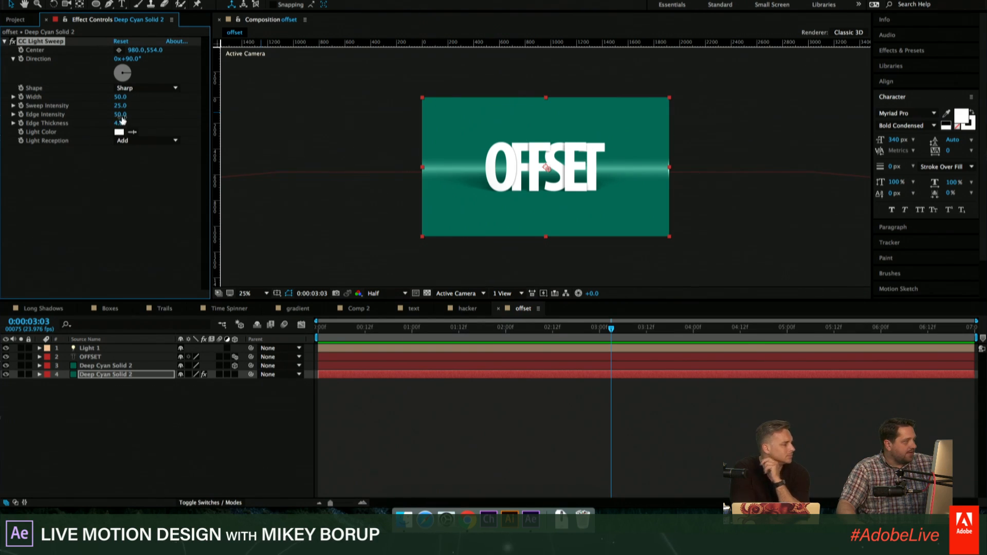
drag(108, 113, 77, 114)
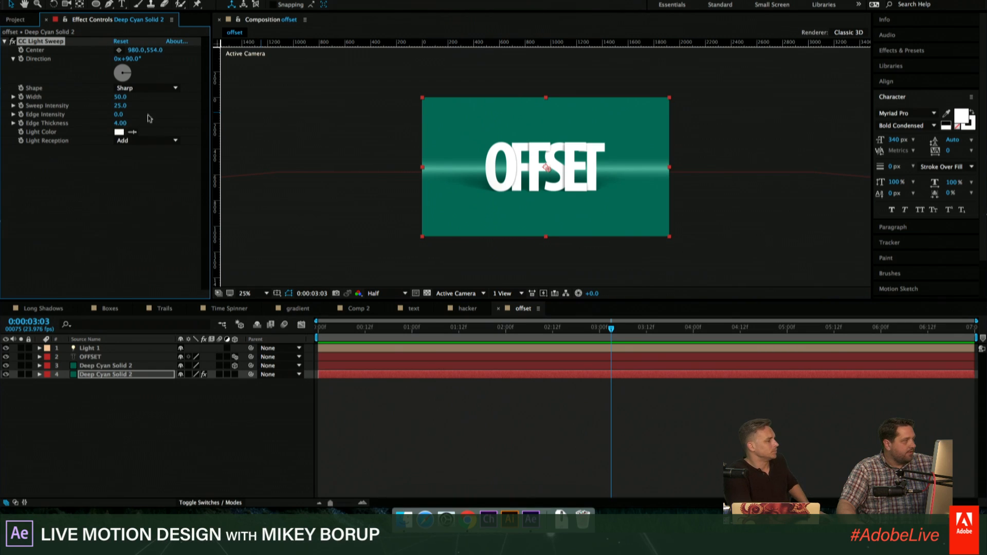
drag(122, 99, 271, 108)
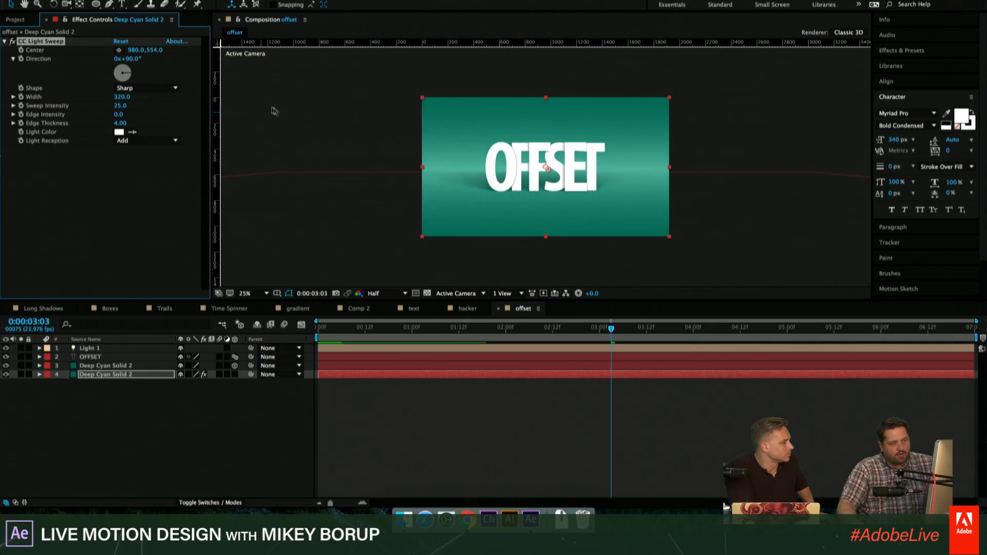
- Try black (000000) as the light sweep's Light Color with Light Reception set to Composite
click(119, 132)
drag(515, 166, 513, 255)
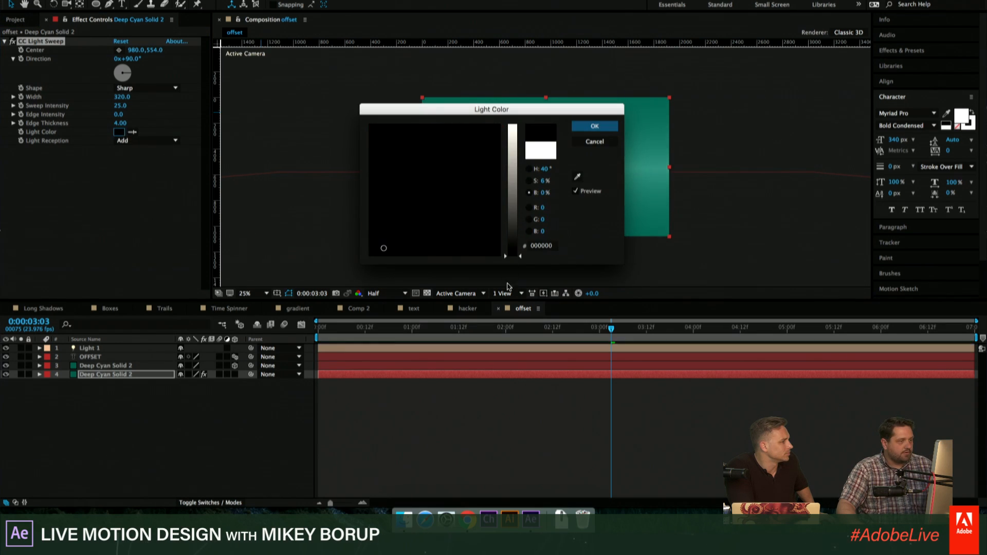
click(595, 126)
click(144, 141)
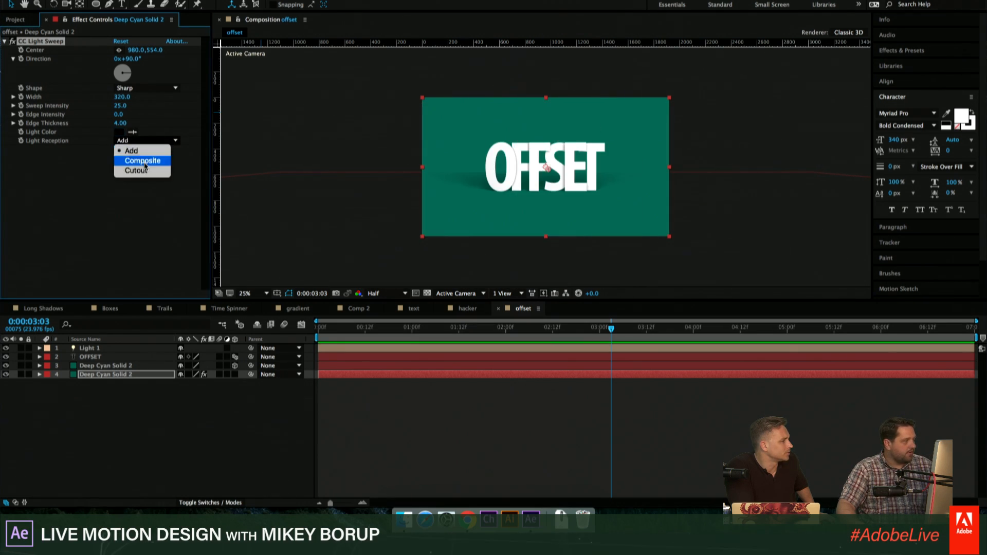
click(140, 158)
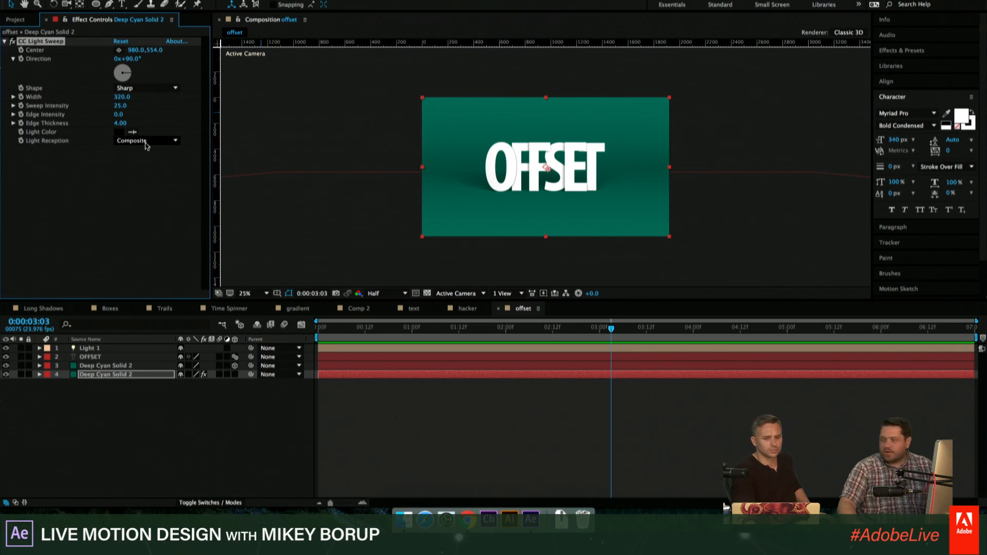
- Restore the light sweep's Light Reception to Add and its Light Color to white (FFFFFF)
click(146, 142)
click(135, 148)
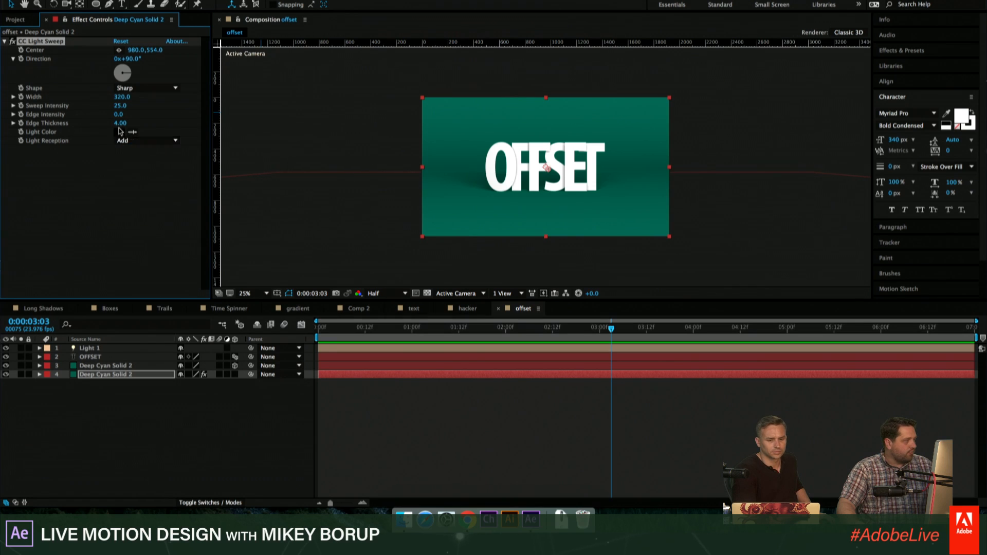
click(118, 132)
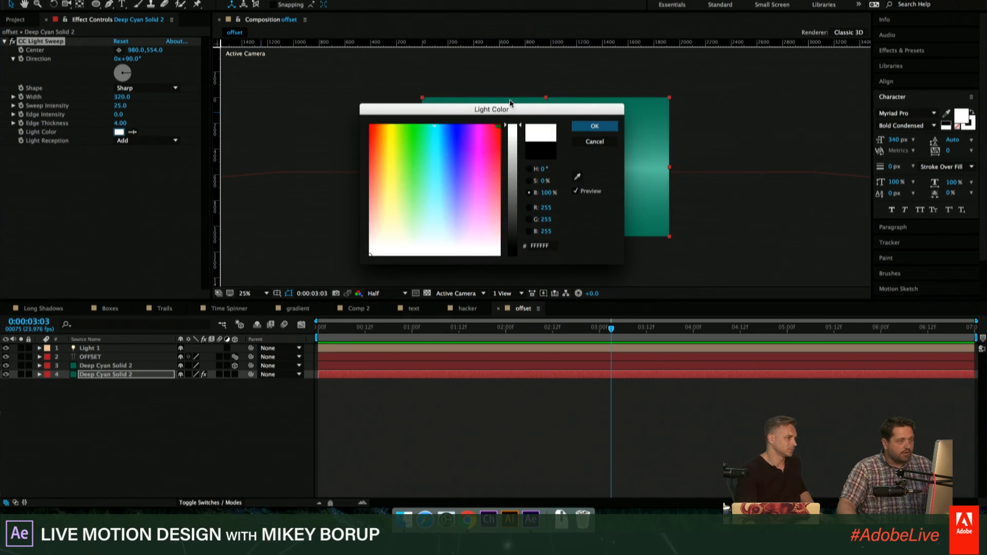
click(591, 126)
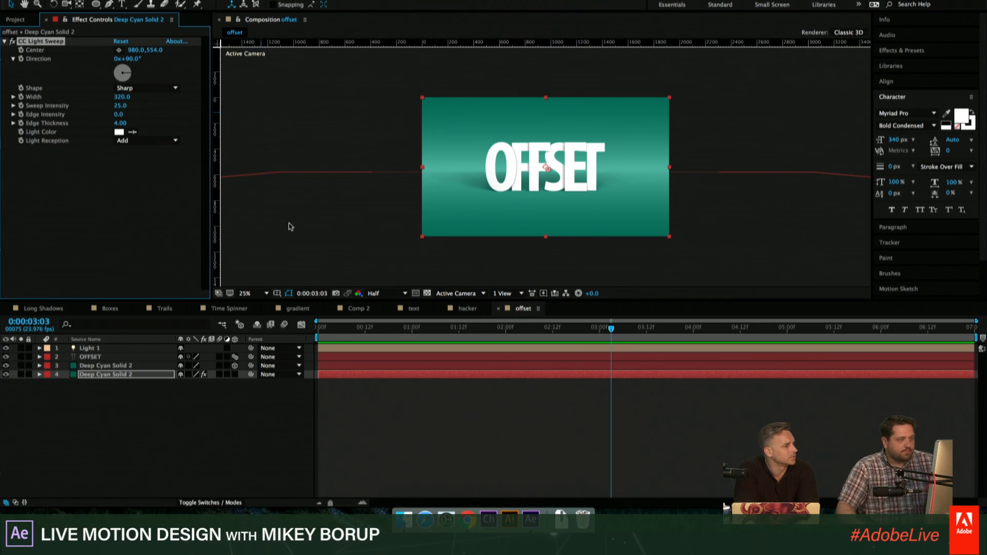
- Replace the OFFSET title text with ADOBE, keeping the per-character 3D layer
key(period)
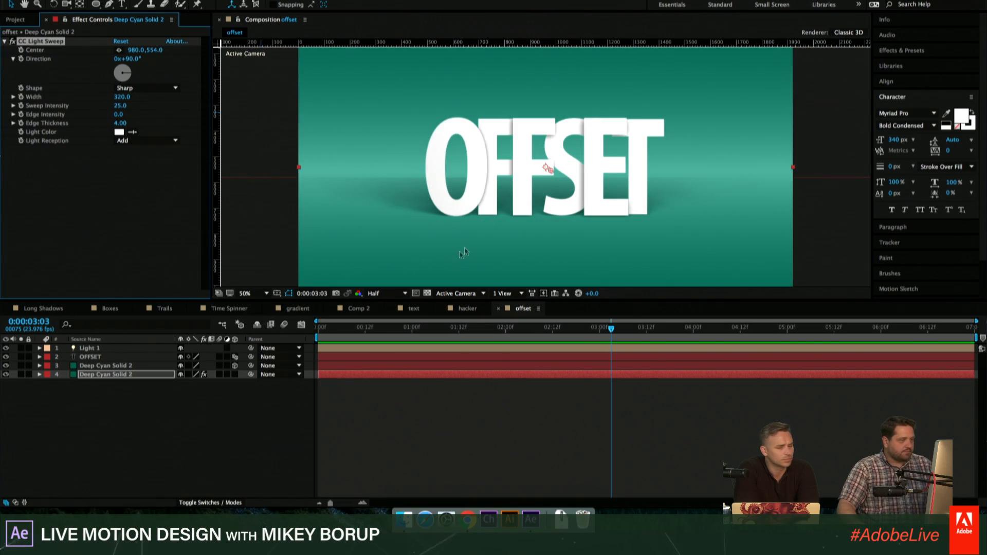
mouse_move(515, 218)
mouse_down()
mouse_move(491, 223)
mouse_move(500, 224)
mouse_up()
click(445, 420)
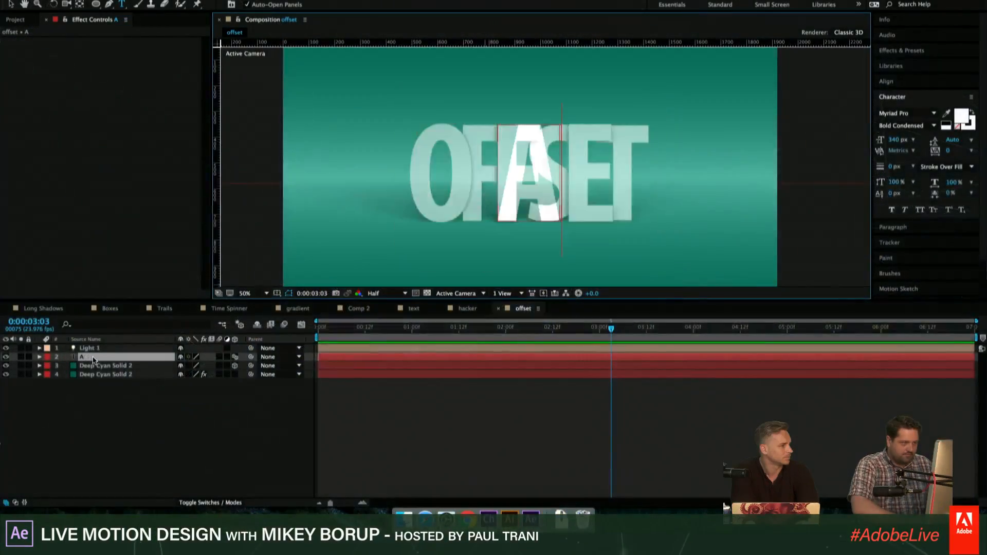
text(ADOBE)
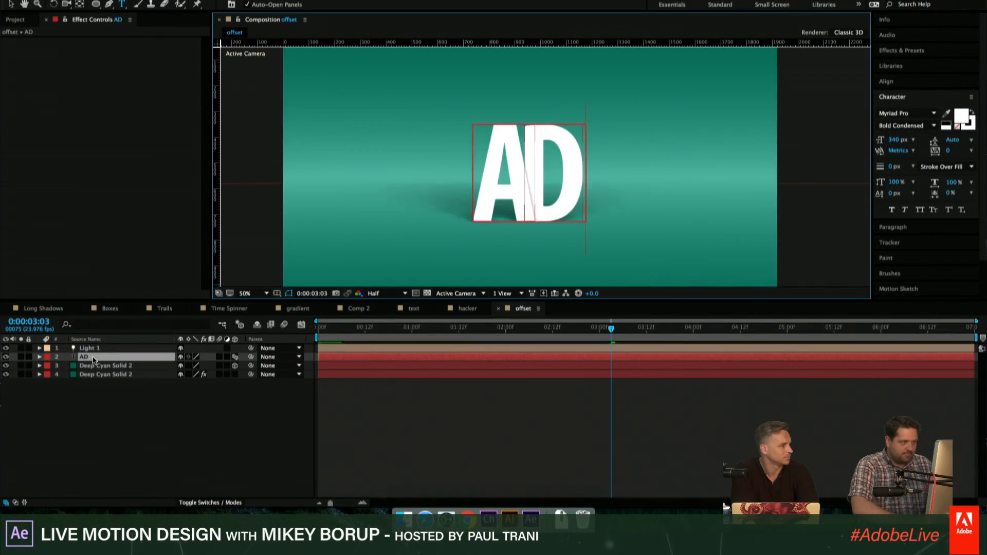
click(574, 428)
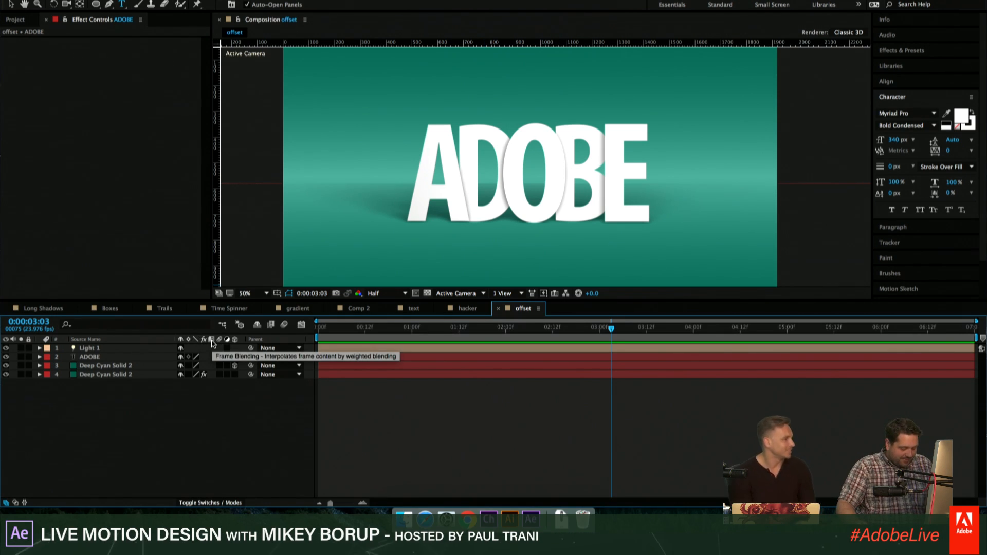
- Create a new 1920 x 1080 composition named trails and enlarge the preview area
key(super+n)
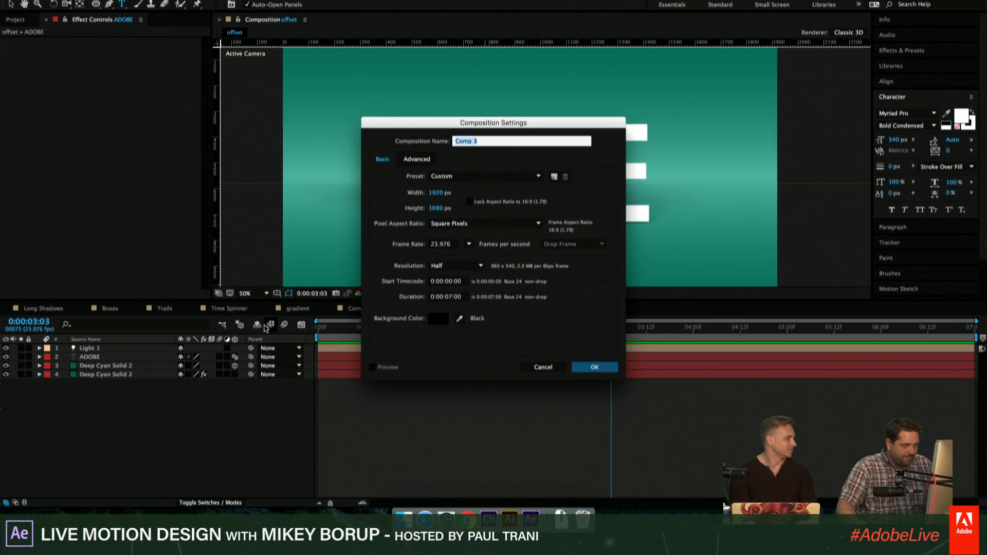
text(trails)
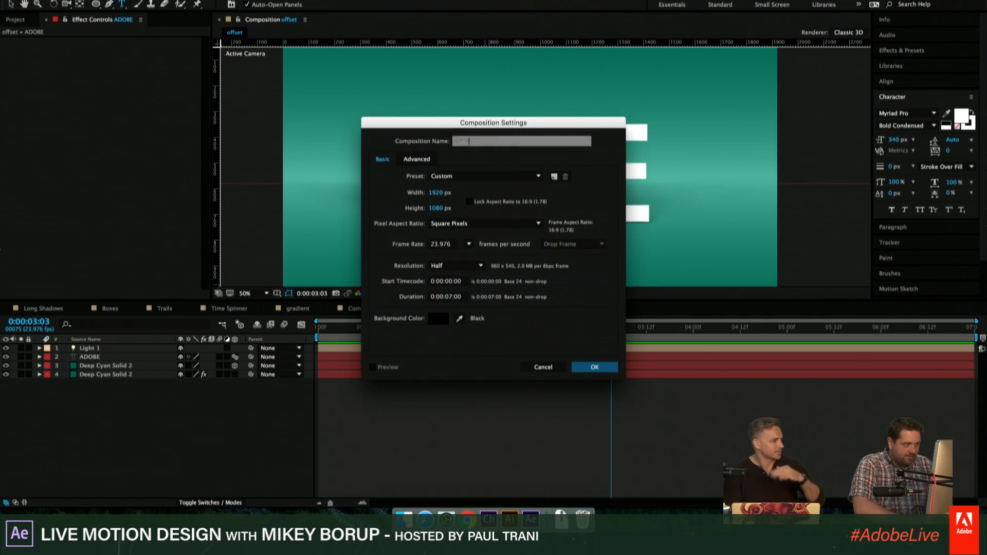
key(Return)
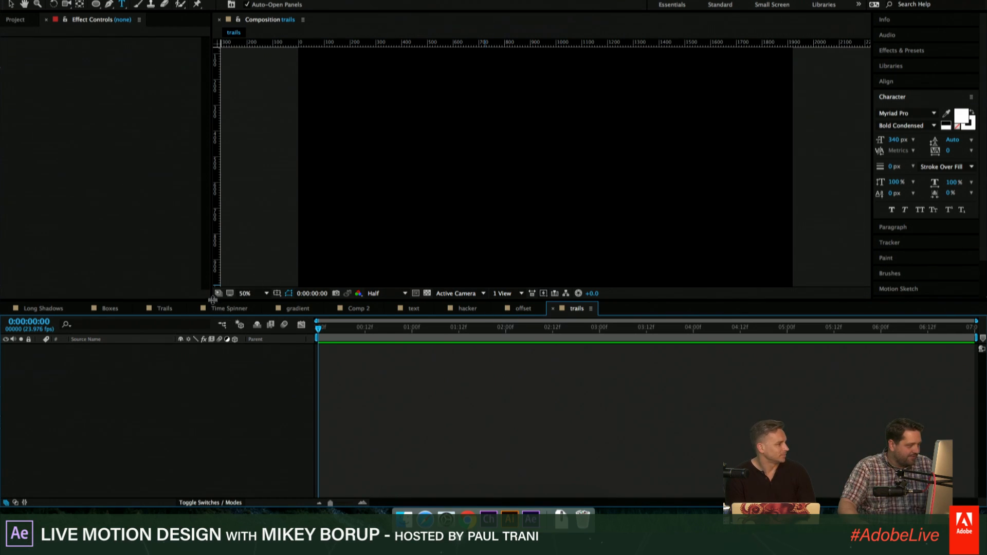
drag(212, 300, 210, 365)
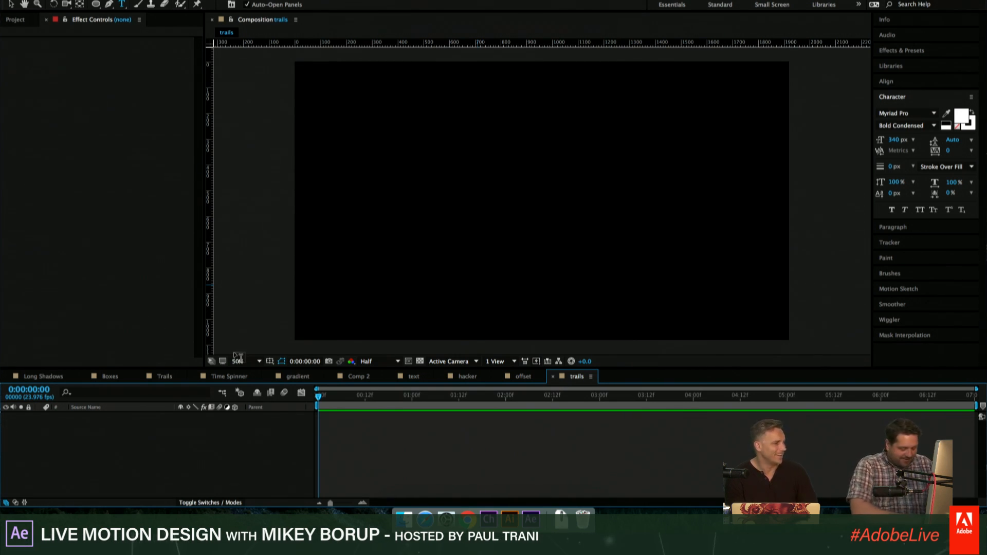
- Add a full-frame 1920 x 1080 Deep Cyan solid as the background of the trails composition
key(super+y)
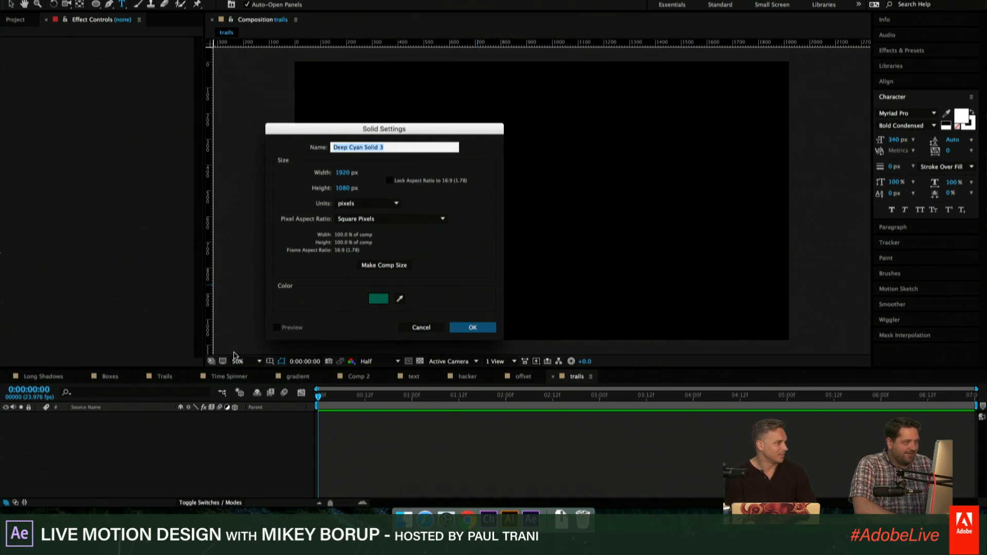
key(Return)
click(454, 437)
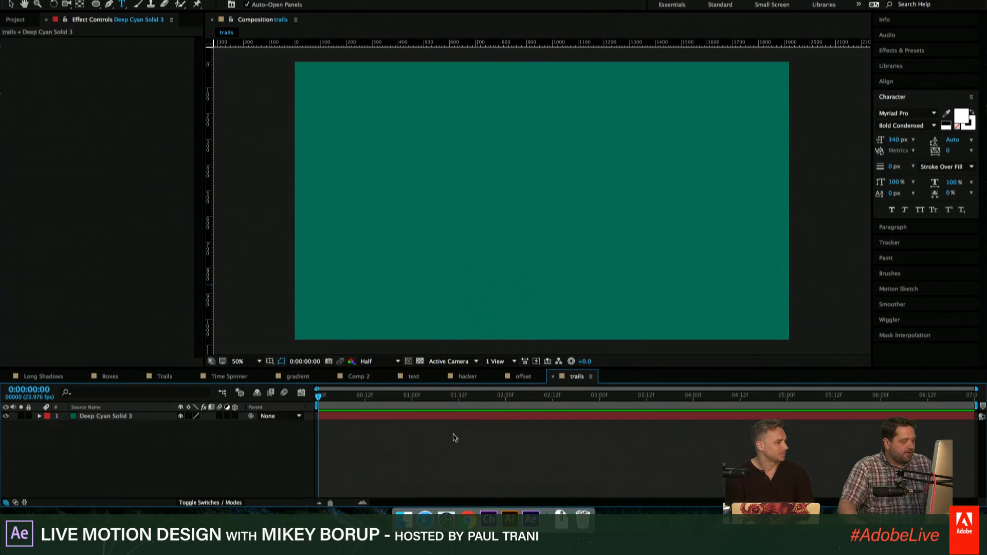
- Draw a white five-pointed star shape on its own layer near the centre of the composition
mouse_move(96, 3)
mouse_down()
mouse_move(134, 4)
mouse_move(157, 53)
mouse_up()
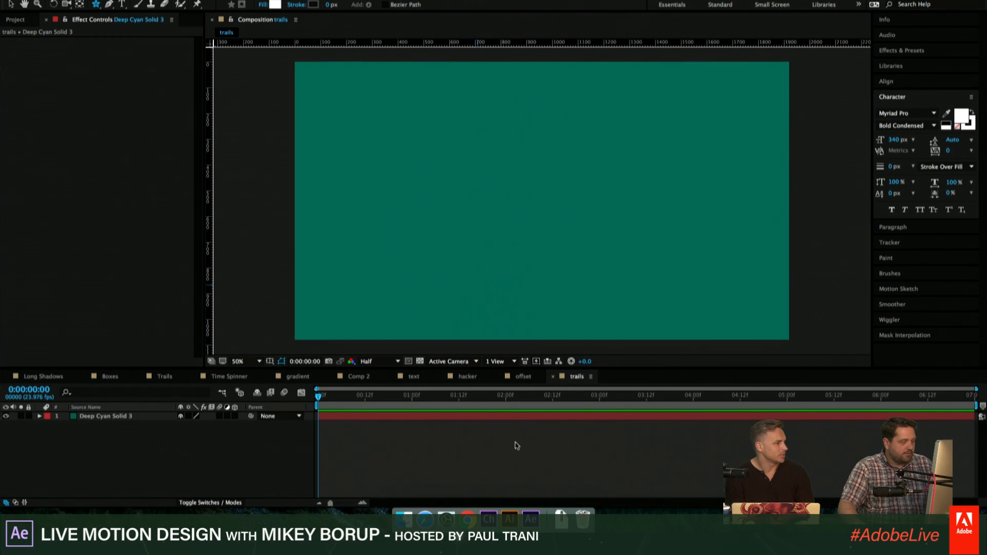
mouse_move(487, 145)
mouse_down()
mouse_move(583, 242)
mouse_move(574, 236)
mouse_up()
key(space)
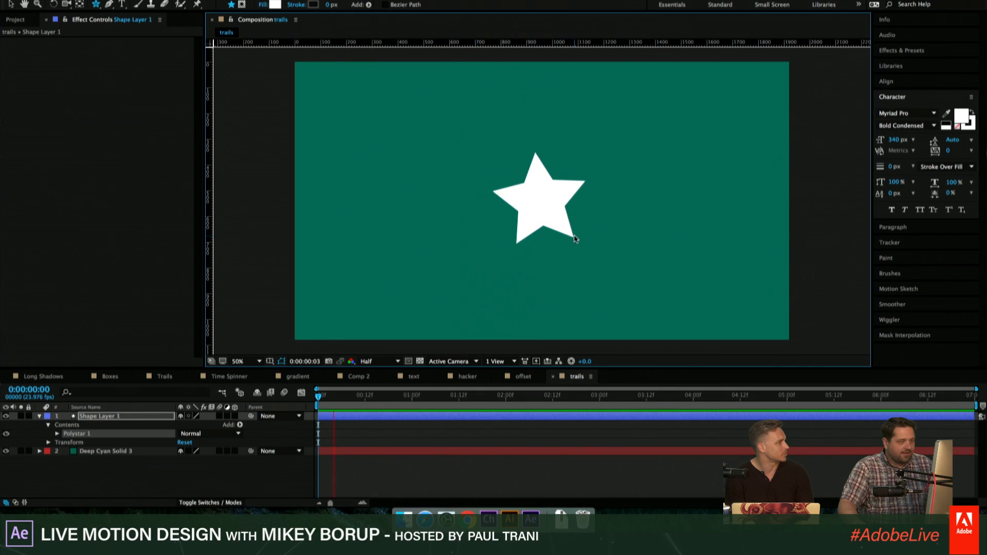
key(space)
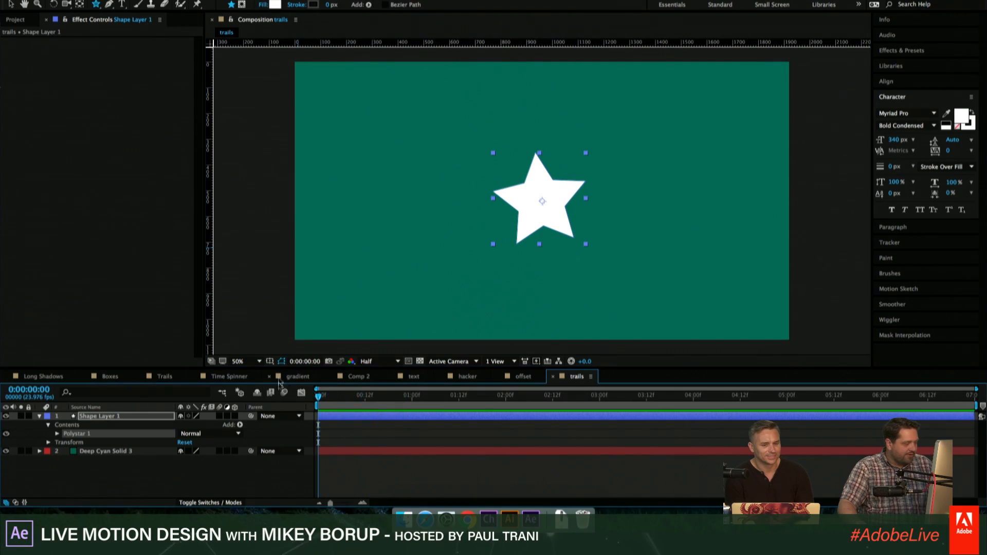
- Scale the star up to nearly twice its drawn size, keeping it centred in the frame
click(9, 5)
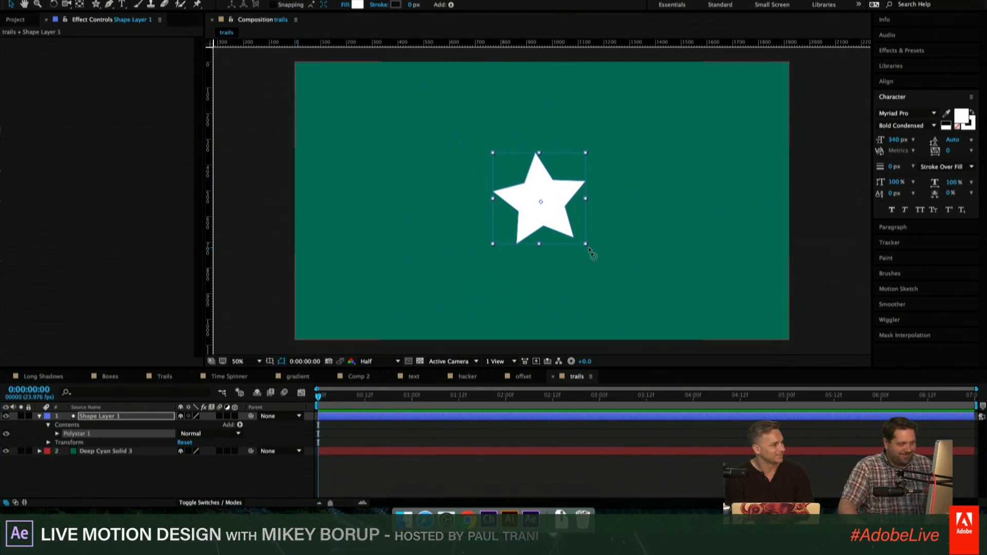
drag(593, 249, 628, 270)
click(627, 465)
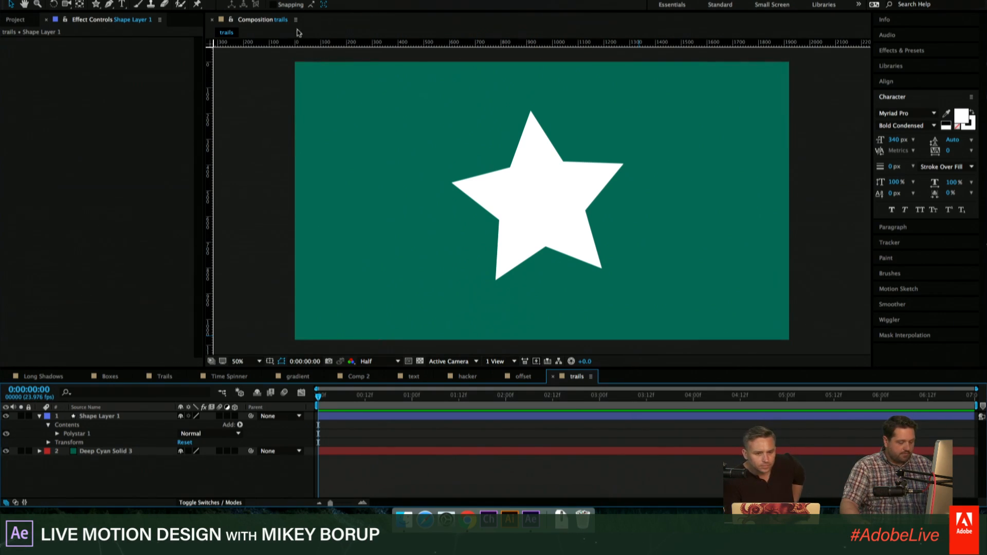
- Add a new 1920 x 1080 black (000000) solid above the star layer
key(ctrl+n)
click(543, 367)
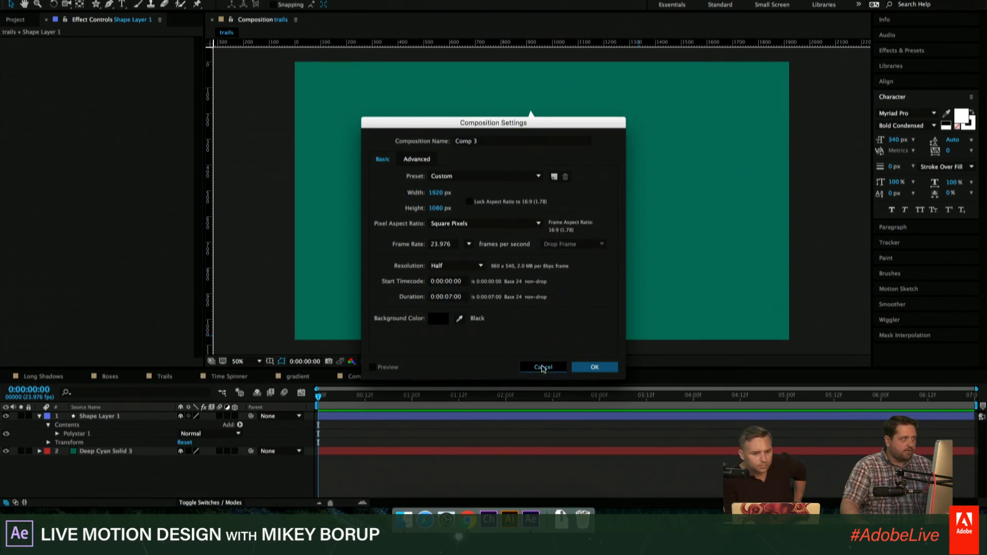
click(196, 0)
mouse_move(289, 0)
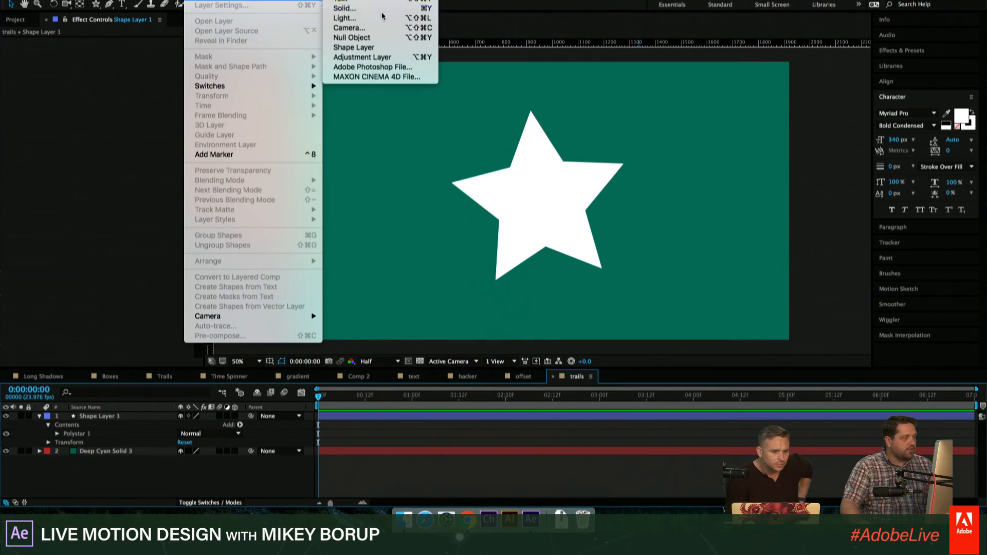
click(390, 8)
click(381, 297)
drag(450, 215, 306, 89)
drag(517, 230, 514, 256)
click(594, 126)
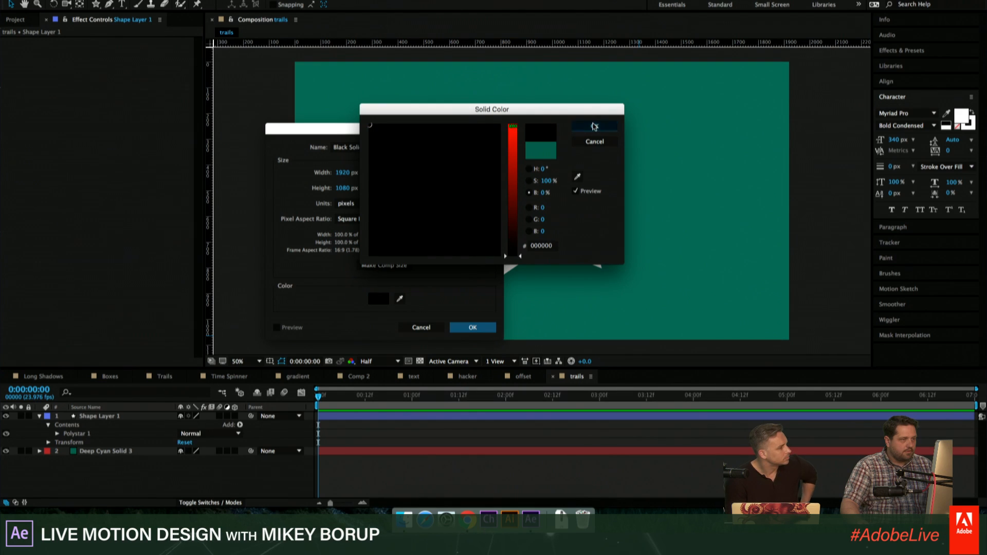
click(473, 328)
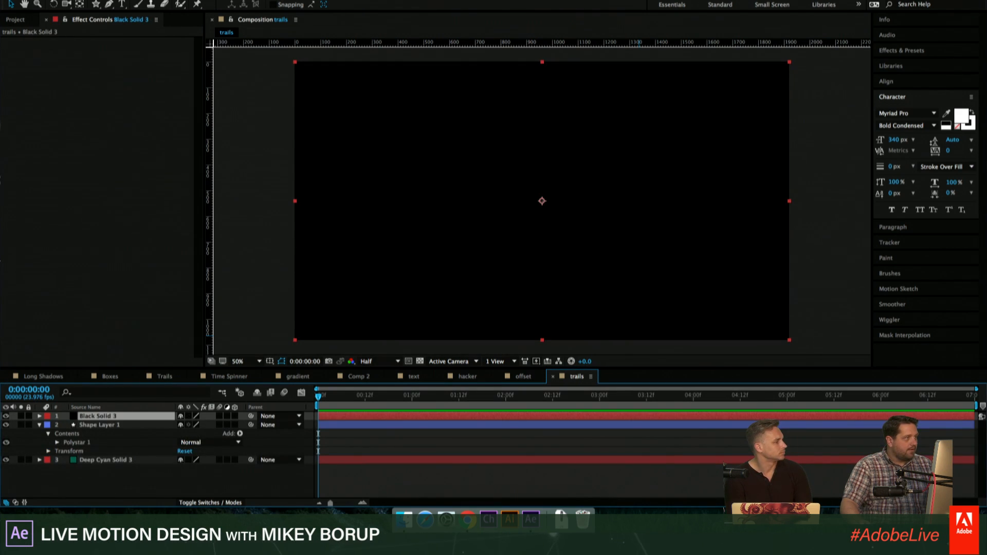
- Apply the Cell Pattern effect to the black solid
key(super+shift+/)
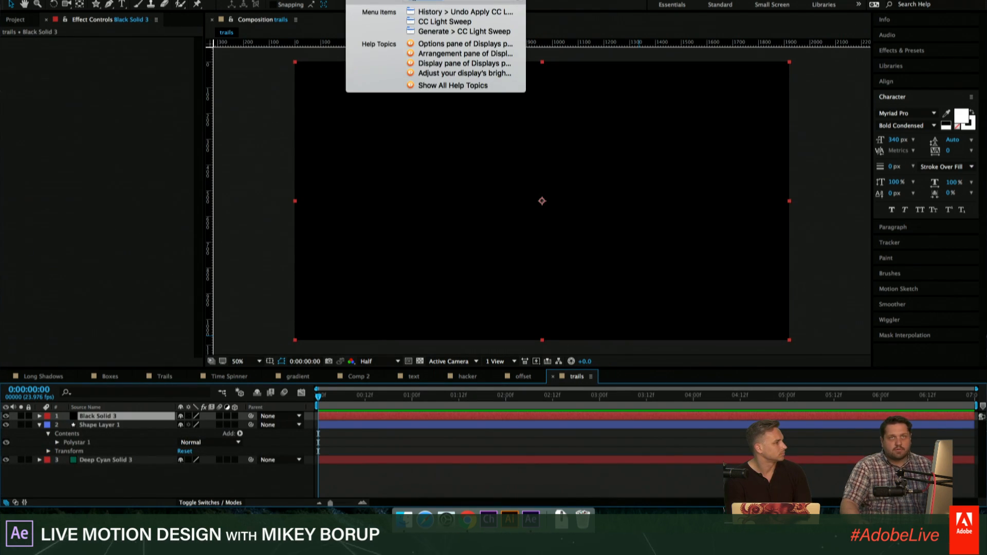
text(cell)
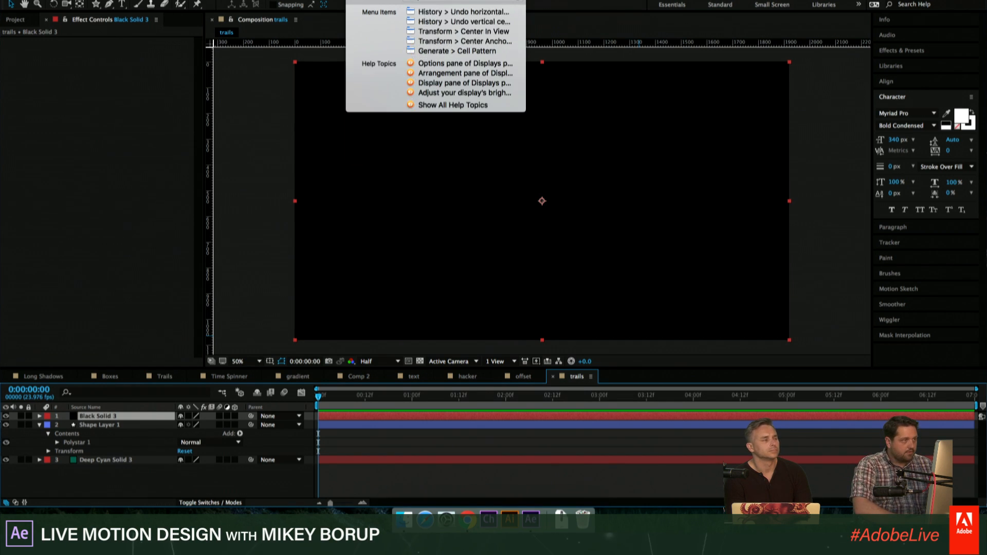
key(Down)
key(Return)
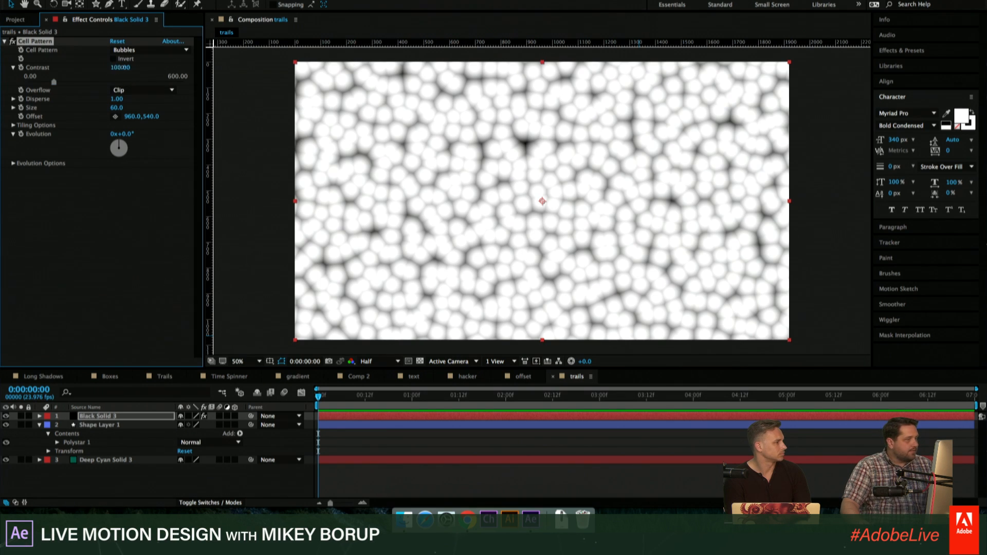
- Set the Cell Pattern's Contrast to 1387 to turn the bubbles into separate dots, and preview the composition
drag(120, 69, 252, 119)
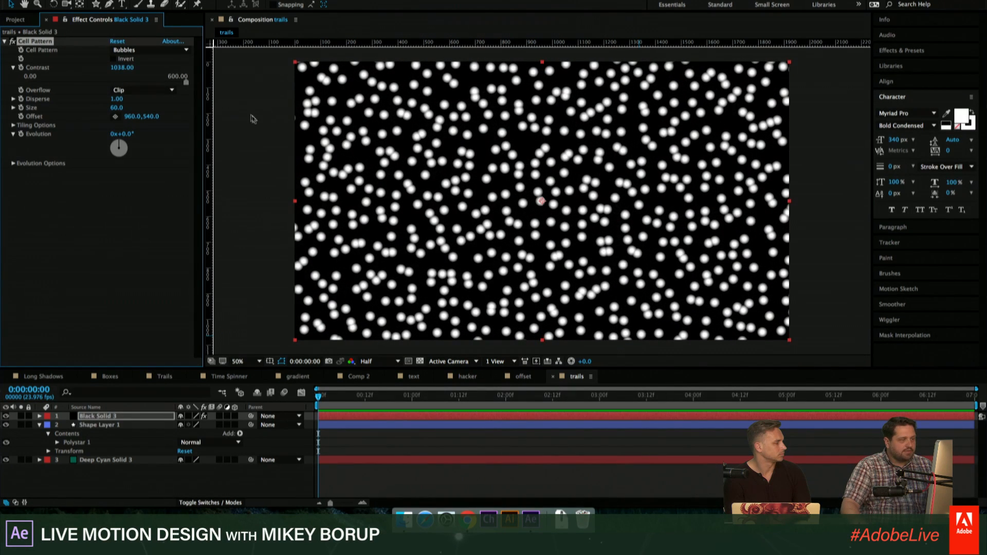
drag(119, 67, 276, 69)
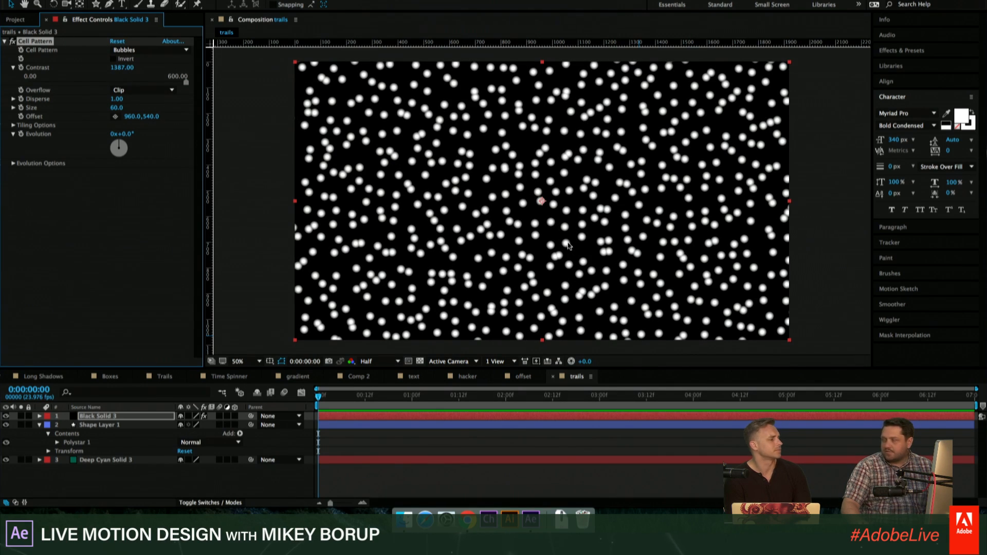
key(space)
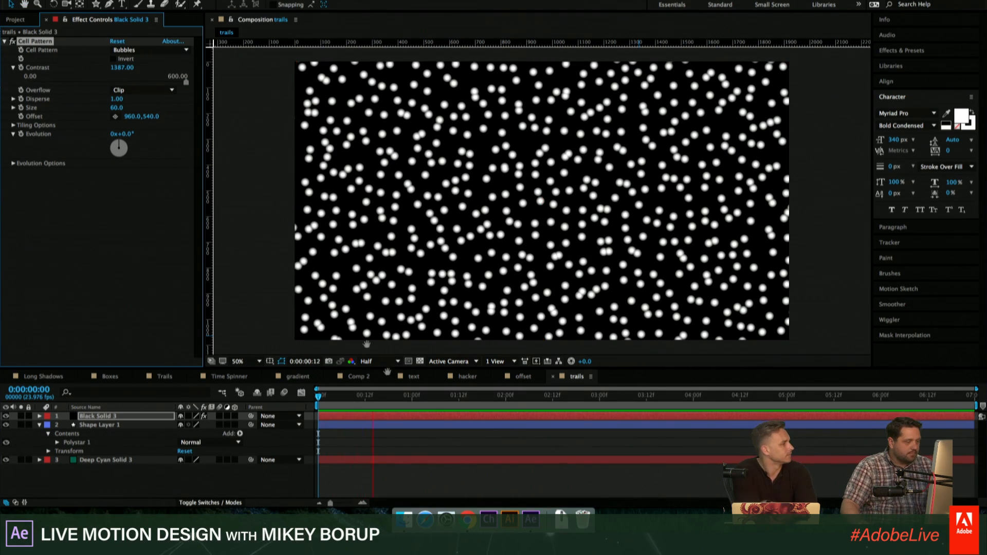
key(space)
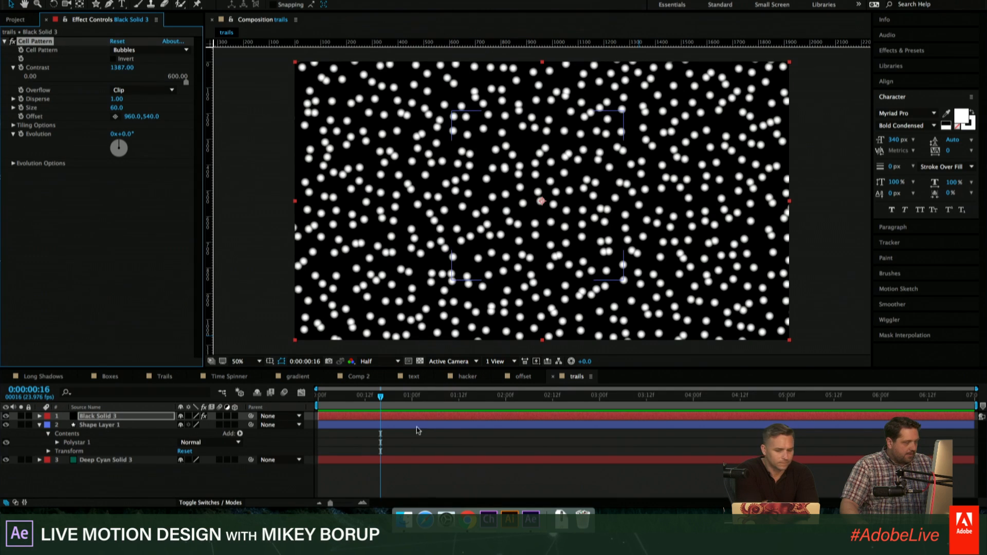
- Apply the Extract keying effect to the dot pattern, with Black Point 145 and Black Softness 18, to remove the black
click(357, 0)
text(extra)
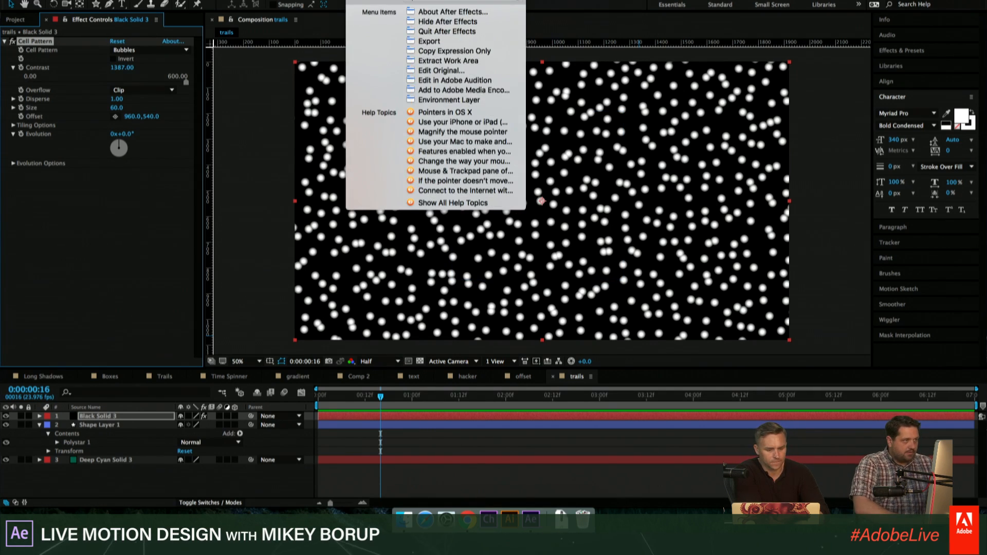
key(Down)
key(Down)
key(Down)
key(Down)
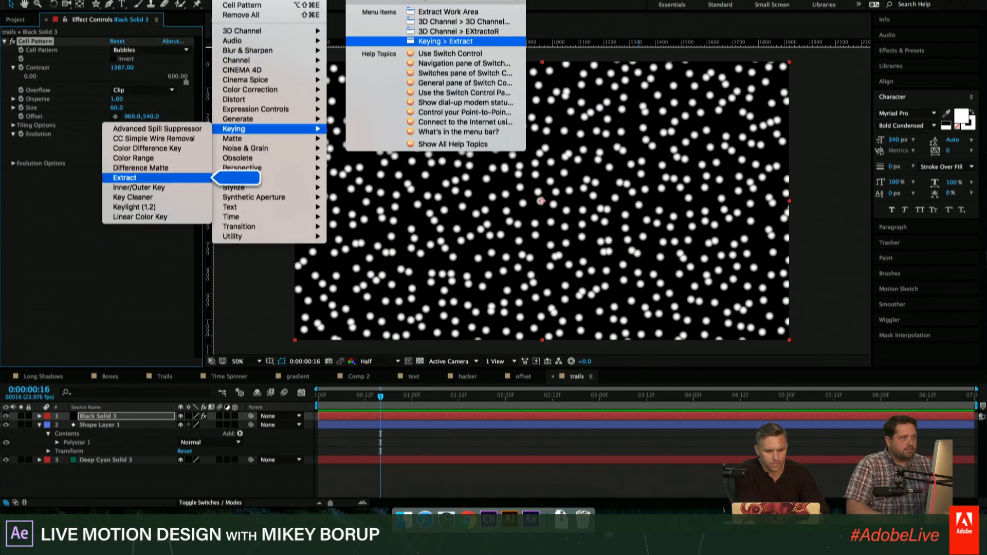
key(Return)
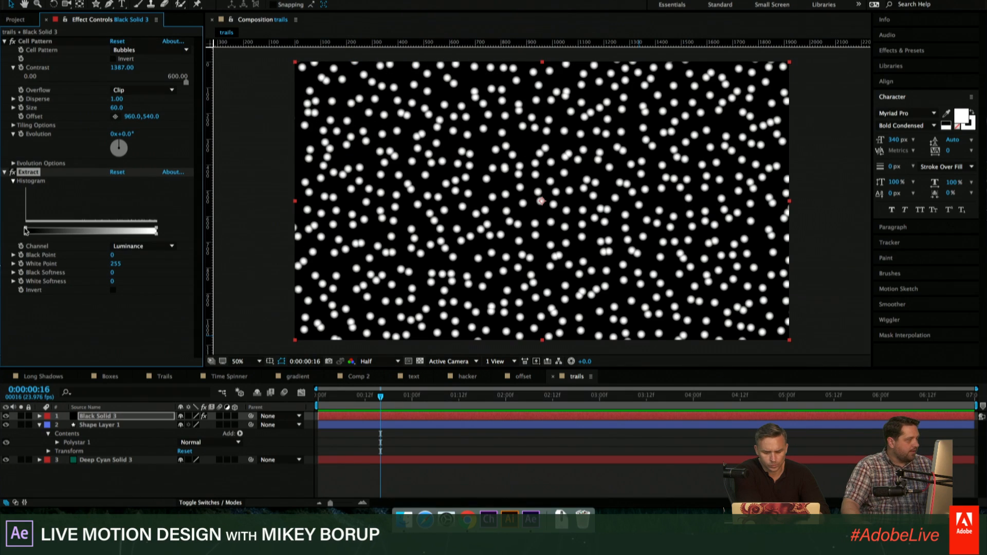
drag(26, 230, 103, 234)
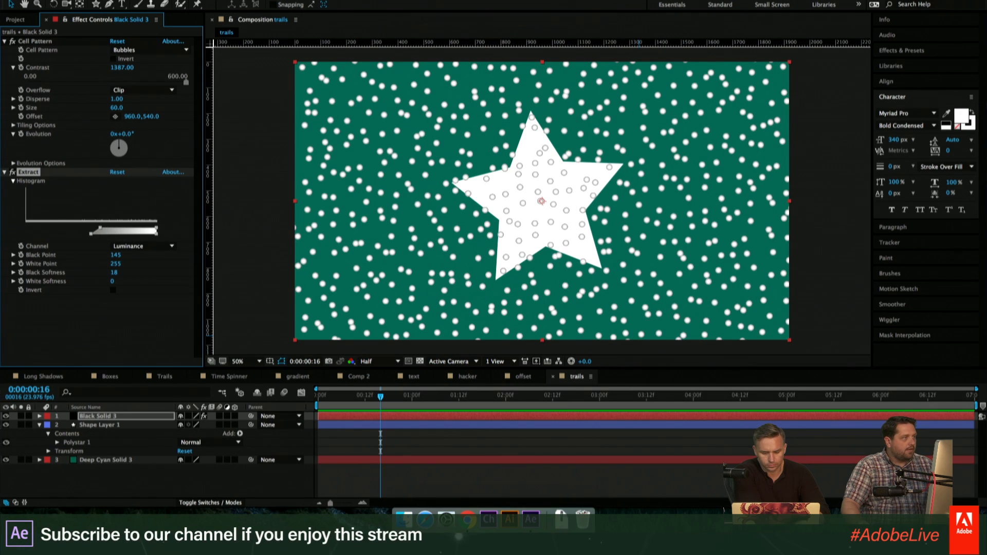
- Add the Tint effect to the dot-pattern solid
key(super+shift+slash)
text(tint)
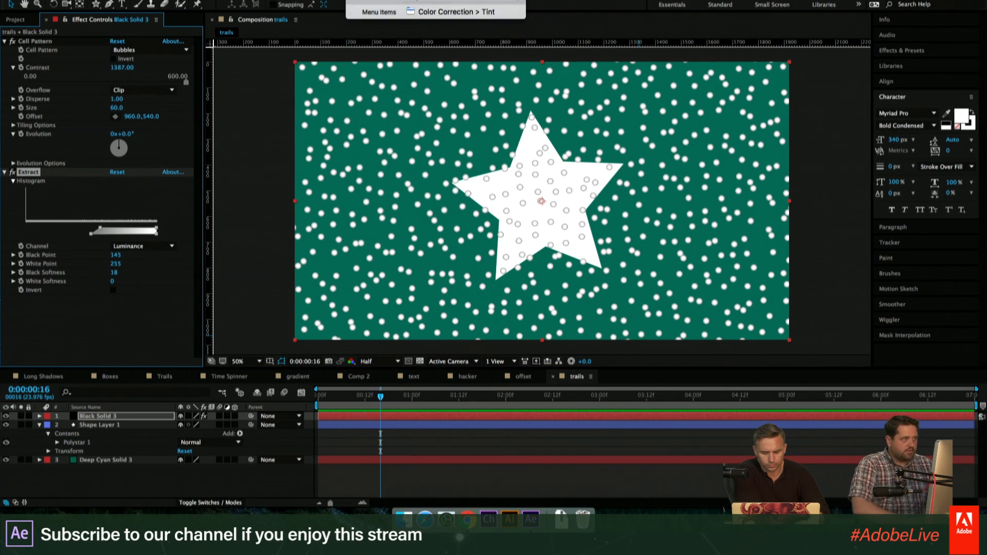
key(Return)
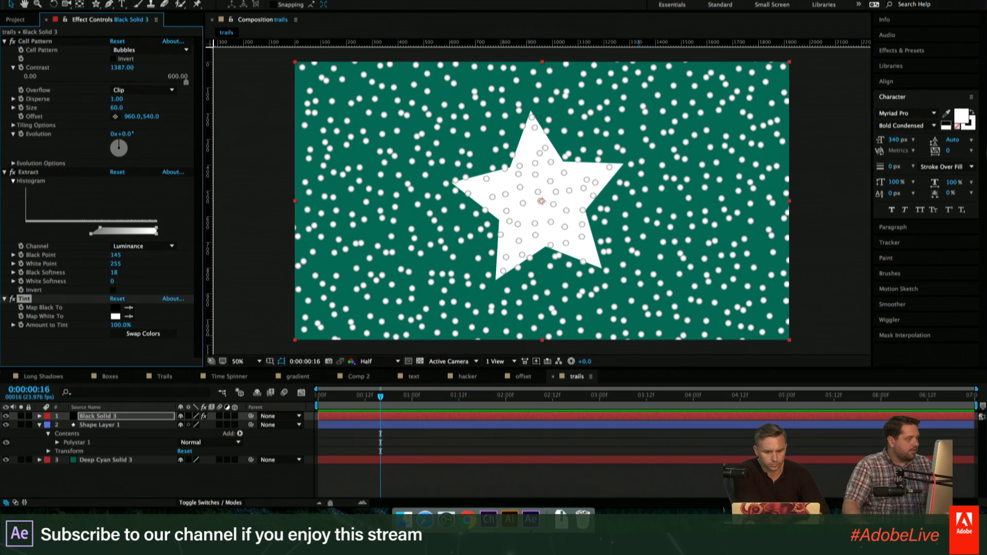
- Set both the Map Black To and Map White To colors of the Tint effect to white
click(129, 316)
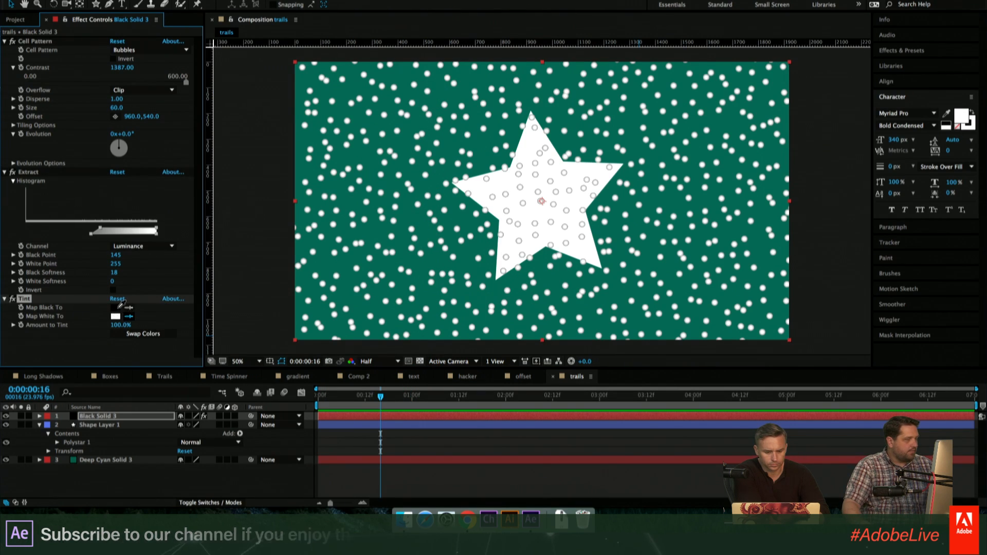
click(118, 308)
click(115, 307)
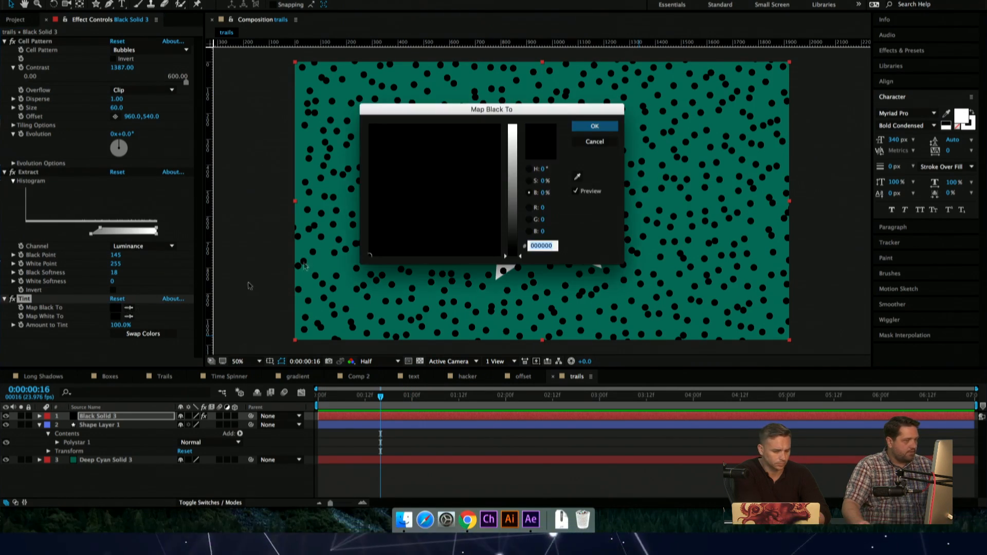
drag(508, 254, 511, 124)
click(594, 126)
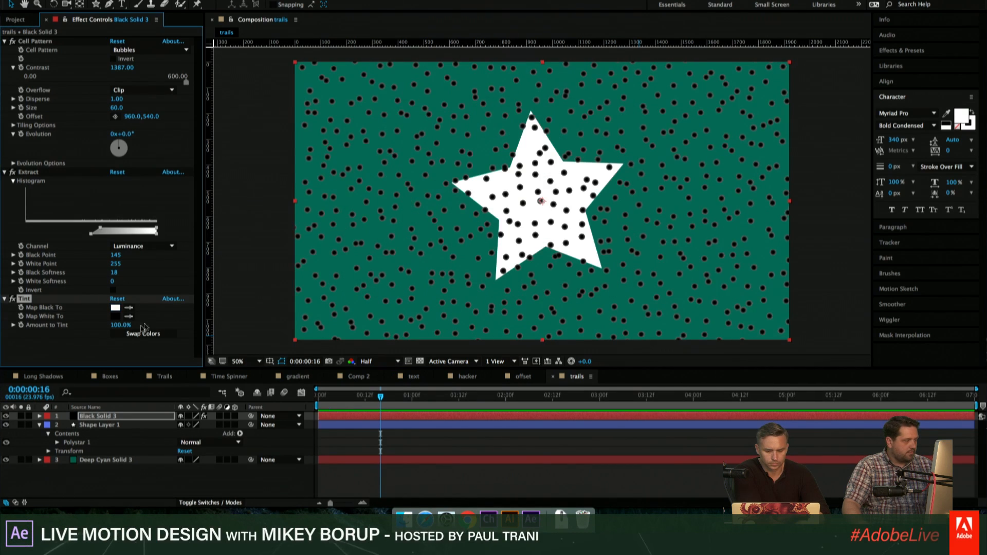
click(115, 317)
drag(506, 212, 510, 124)
click(593, 127)
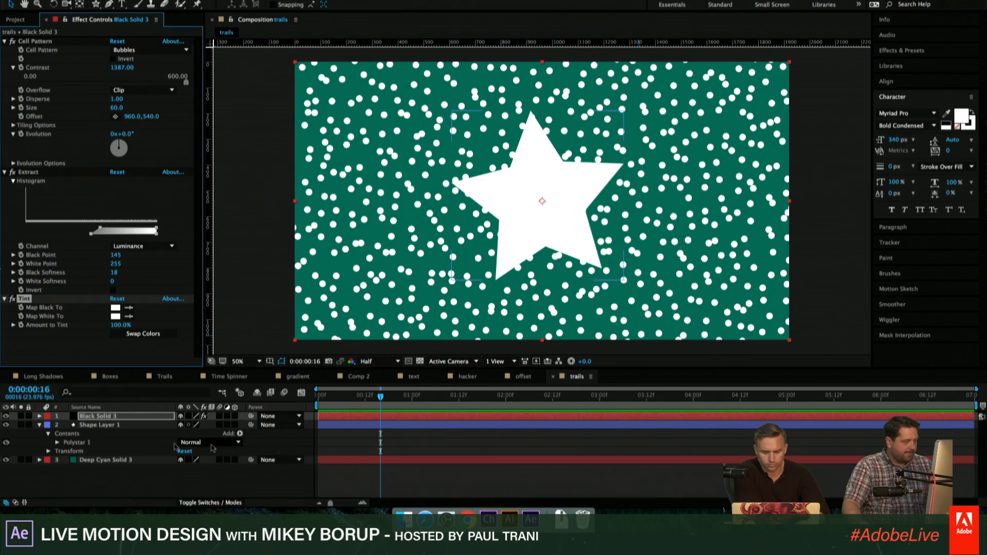
- Pre-compose the dot-pattern solid as dots, leaving all attributes in trails
click(40, 425)
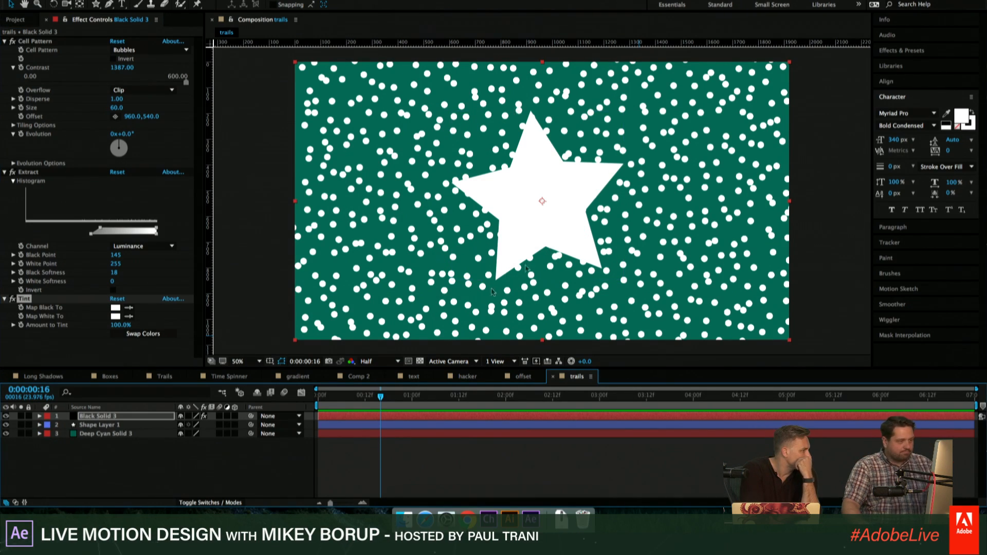
click(99, 418)
key(super+shift+c)
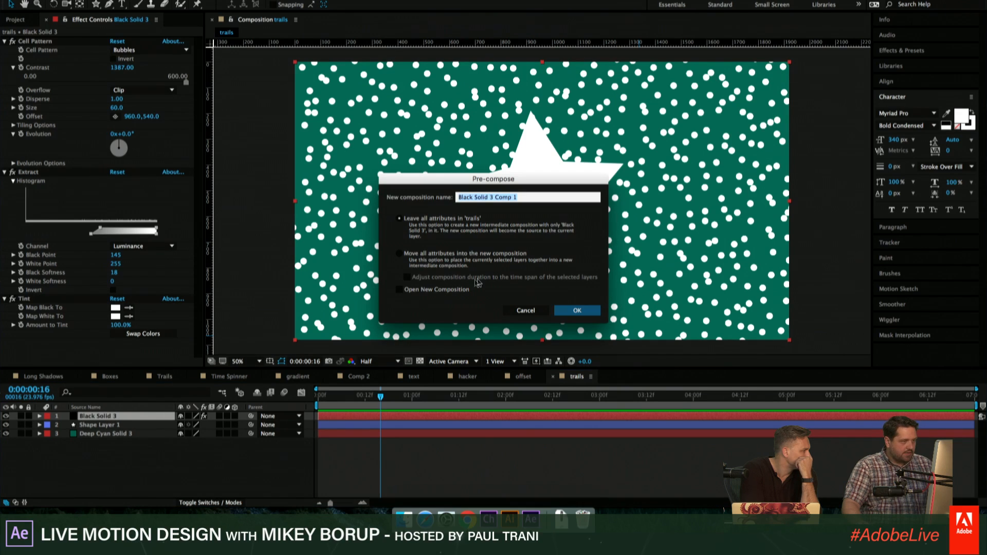
text(don)
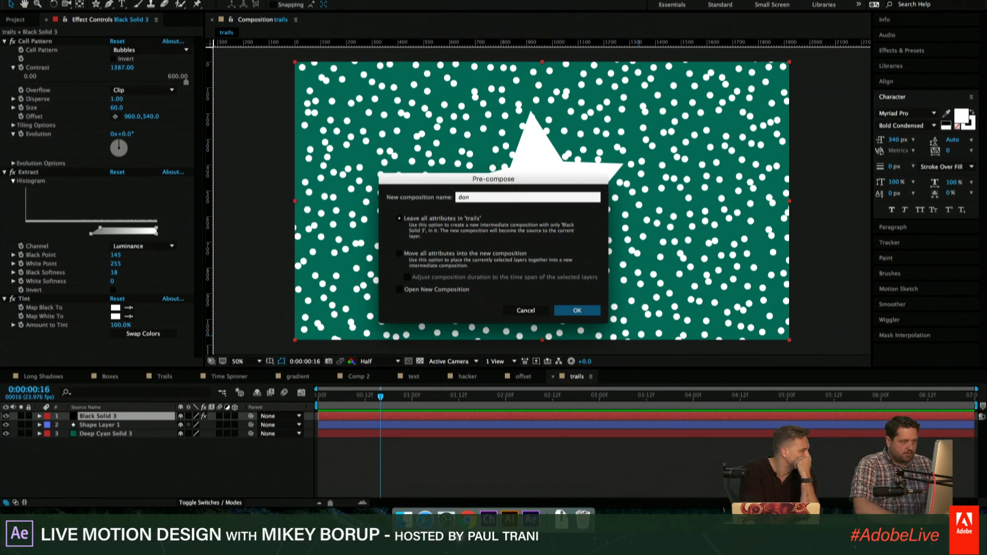
text(ots)
key(Return)
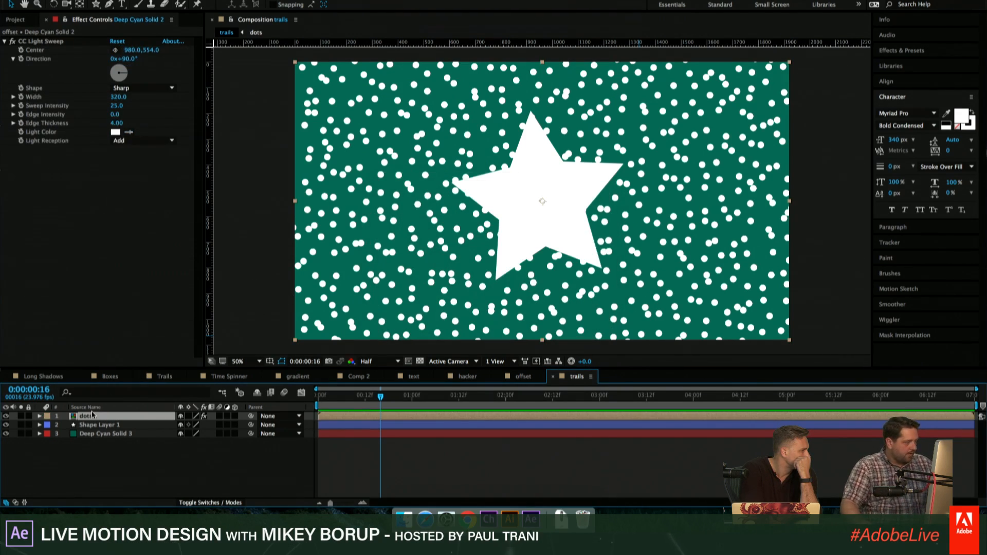
- Move the dots layer directly below the star's shape layer and hide the star to preview the dots alone
drag(96, 419, 100, 433)
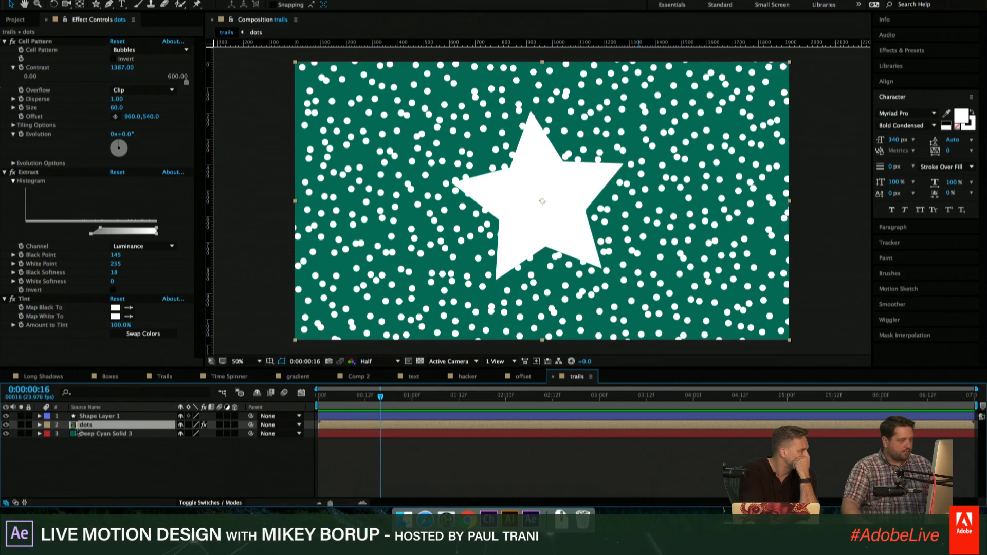
click(6, 417)
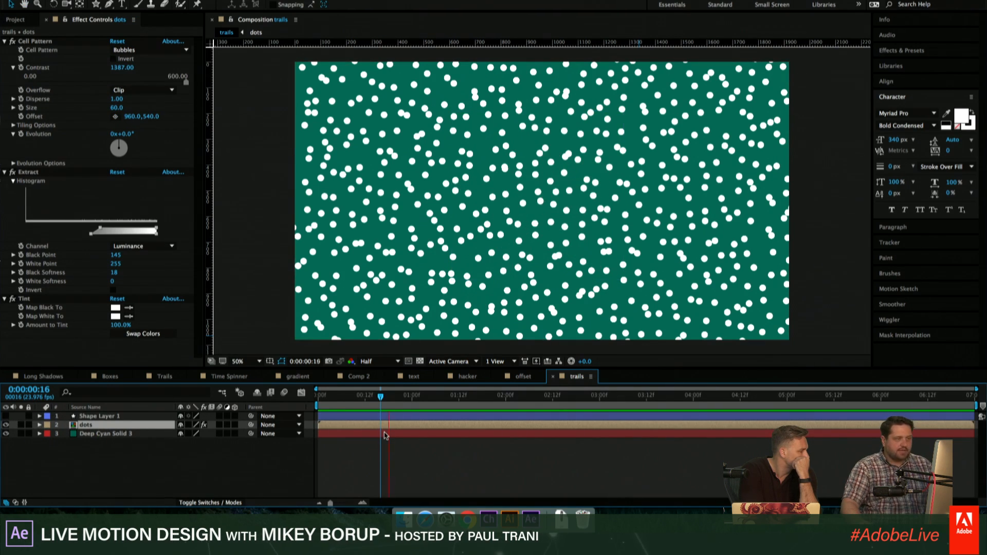
key(space)
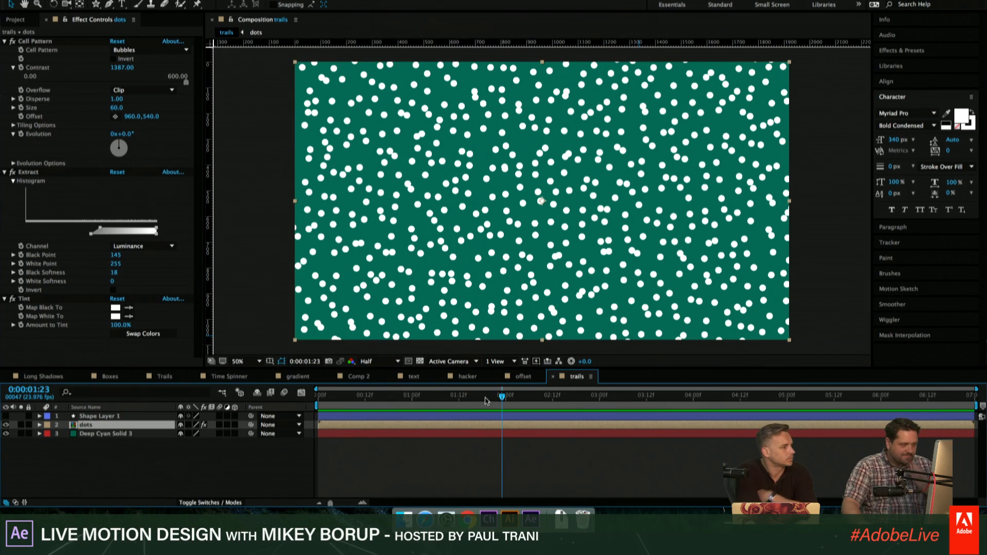
- At 0:00:01:04, duplicate the star's hidden shape layer
drag(488, 399, 426, 398)
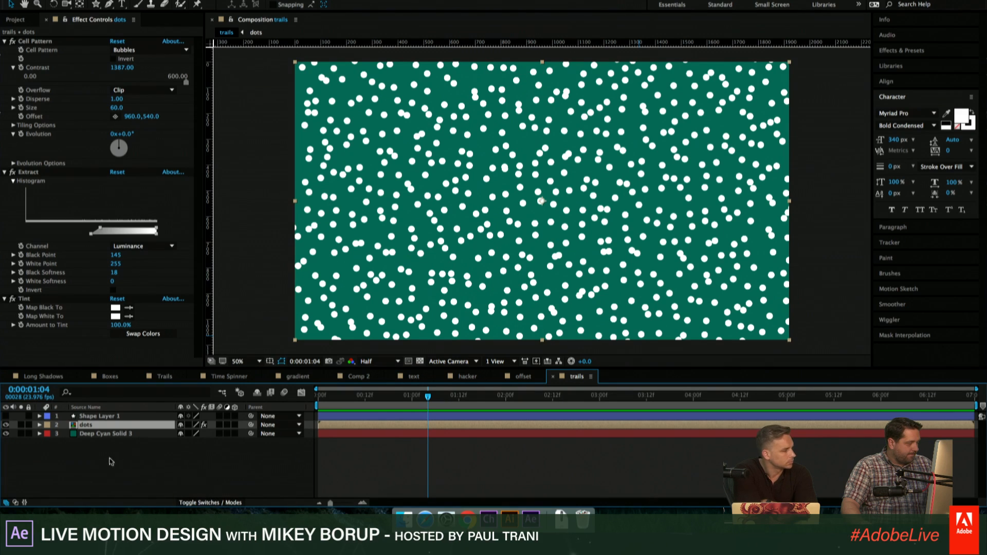
click(114, 418)
key(ctrl+d)
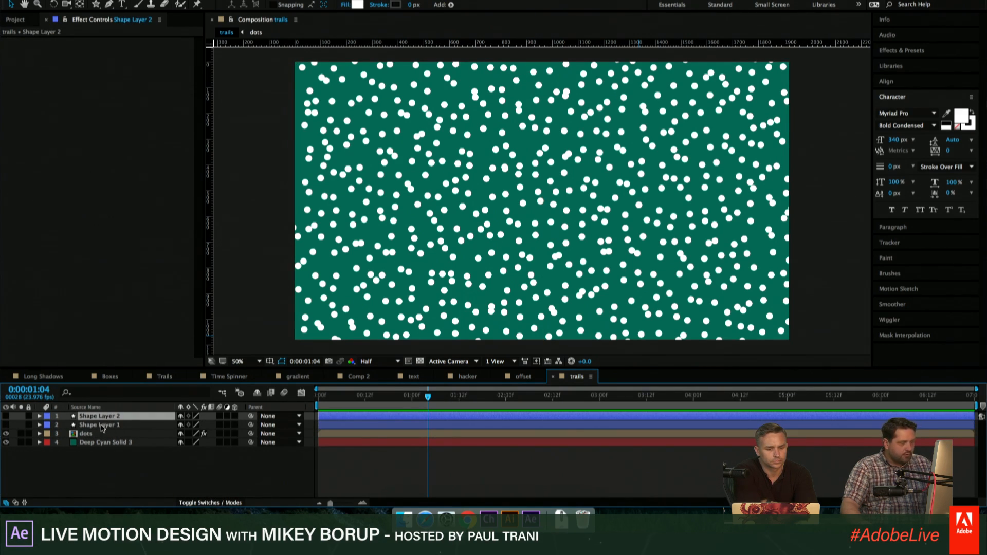
- Rename the lower star copy matte and display the layers' blending mode and track matte columns
click(102, 426)
key(Return)
text(matt)
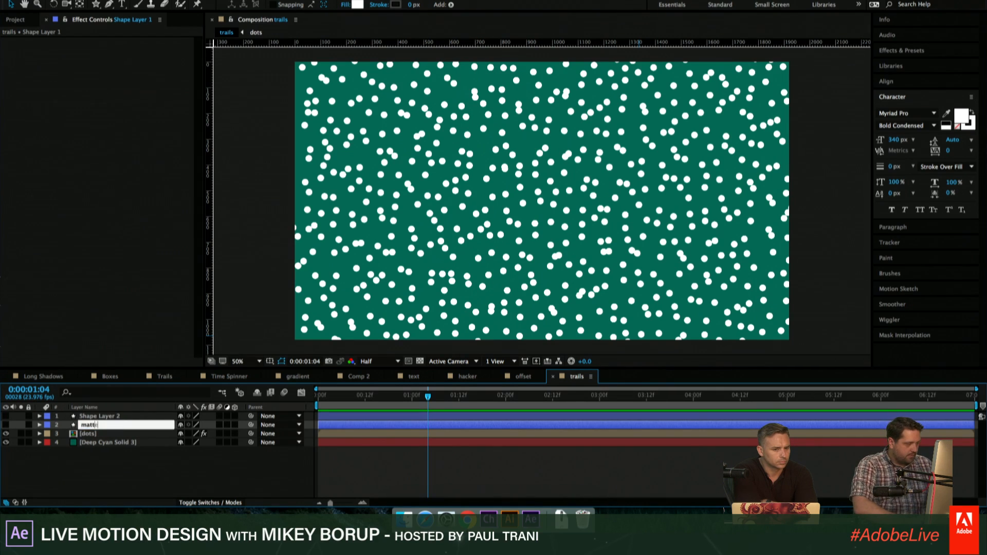
text(e)
key(Return)
click(206, 504)
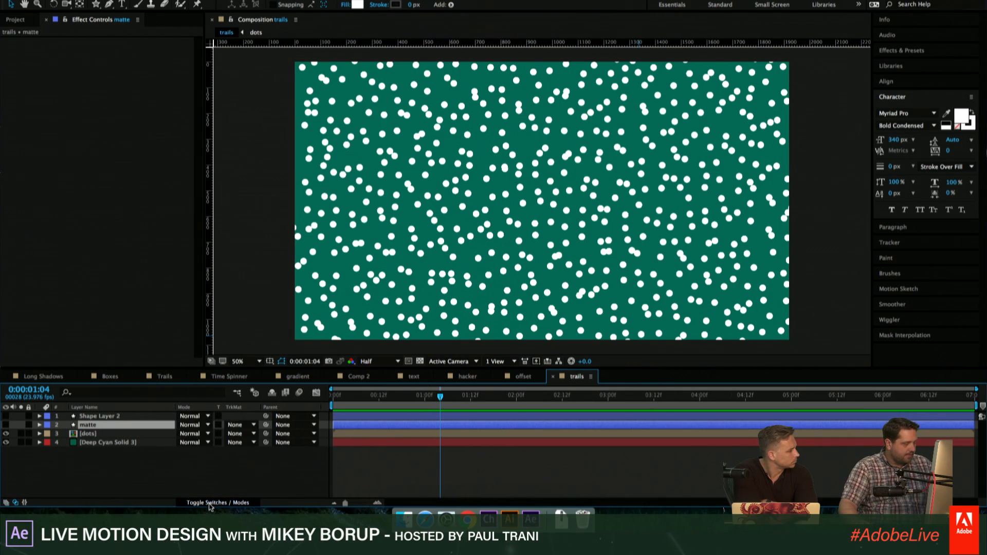
click(244, 426)
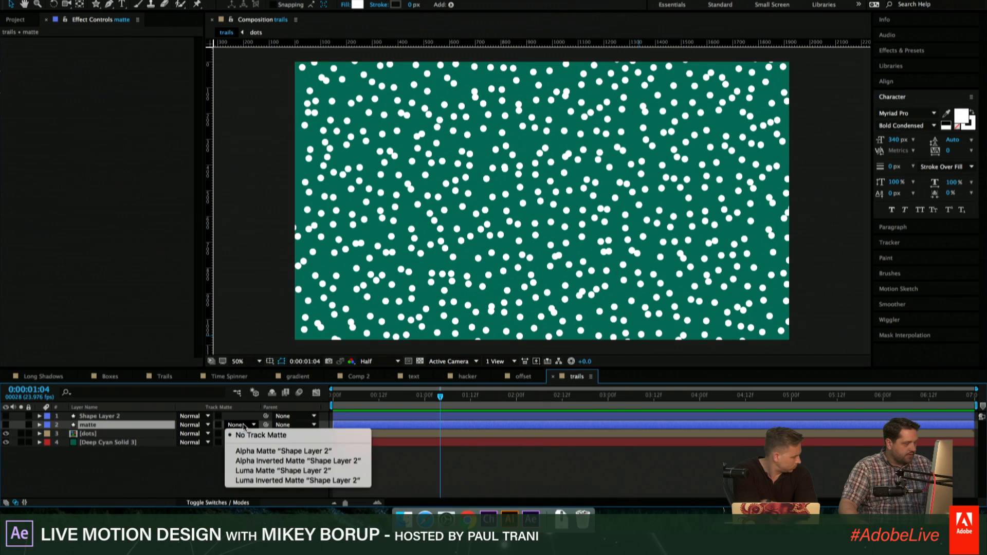
click(239, 451)
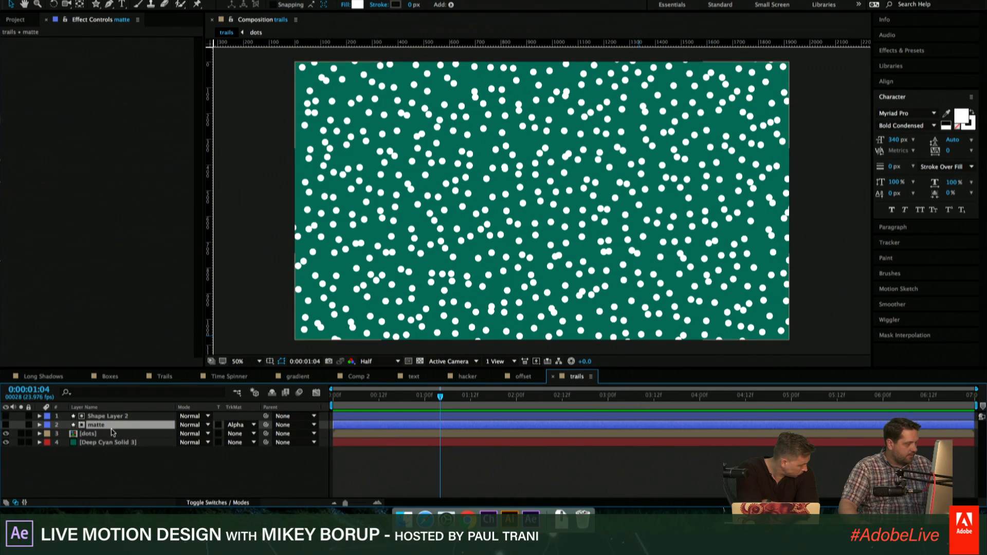
key(ctrl+z)
- Set the dots layer's track matte to Alpha Matte "matte" and parent the matte layer to the other star layer, Shape Layer 2
click(231, 435)
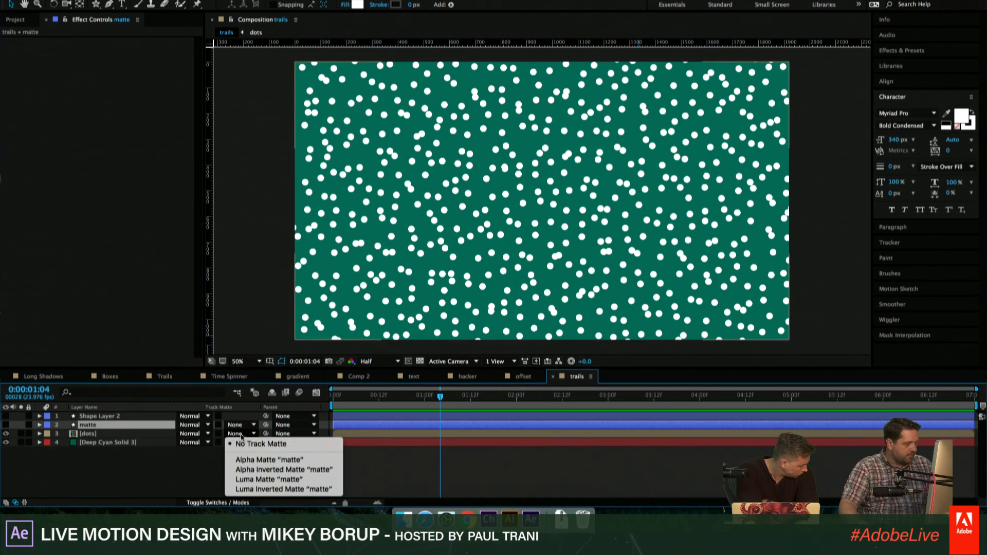
click(249, 460)
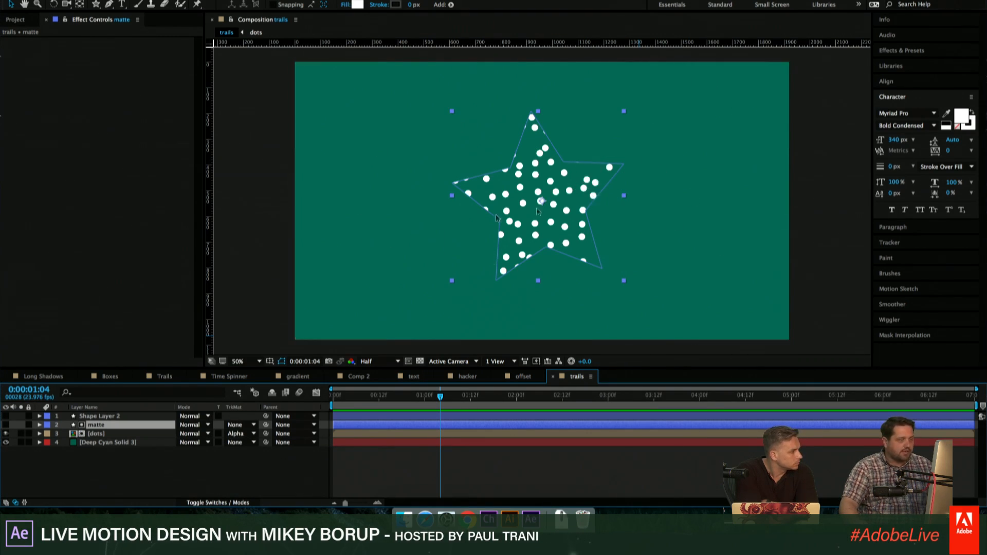
click(136, 416)
click(138, 424)
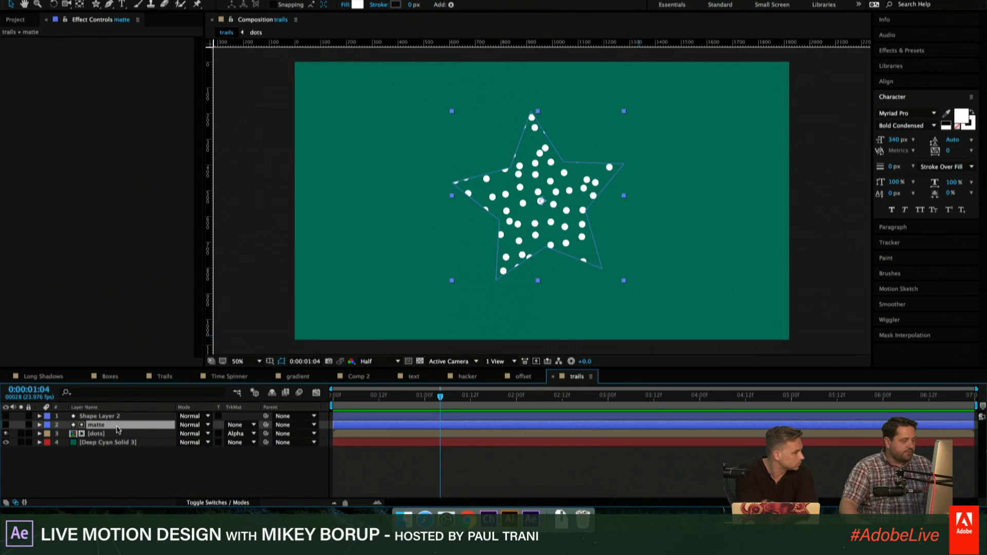
key(F4)
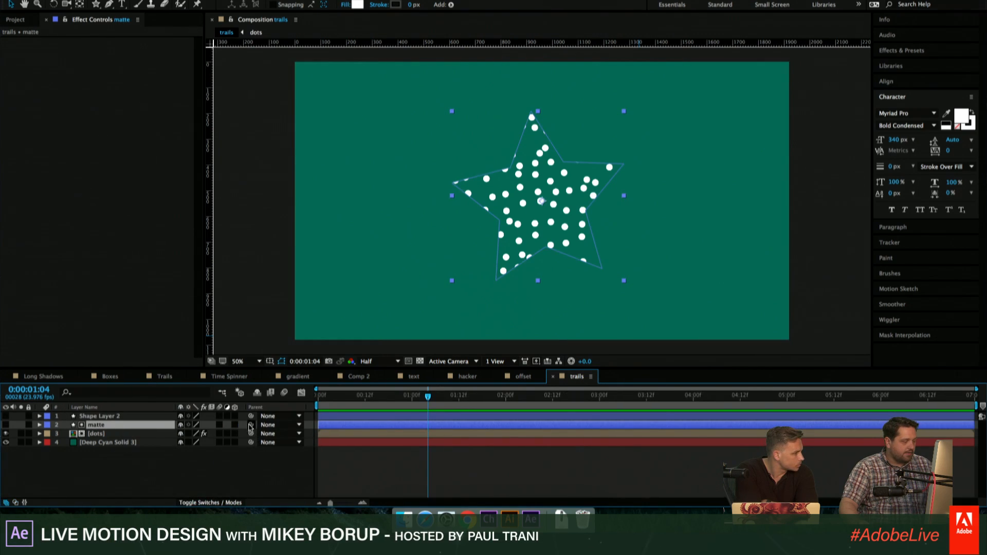
drag(250, 426, 103, 417)
click(123, 474)
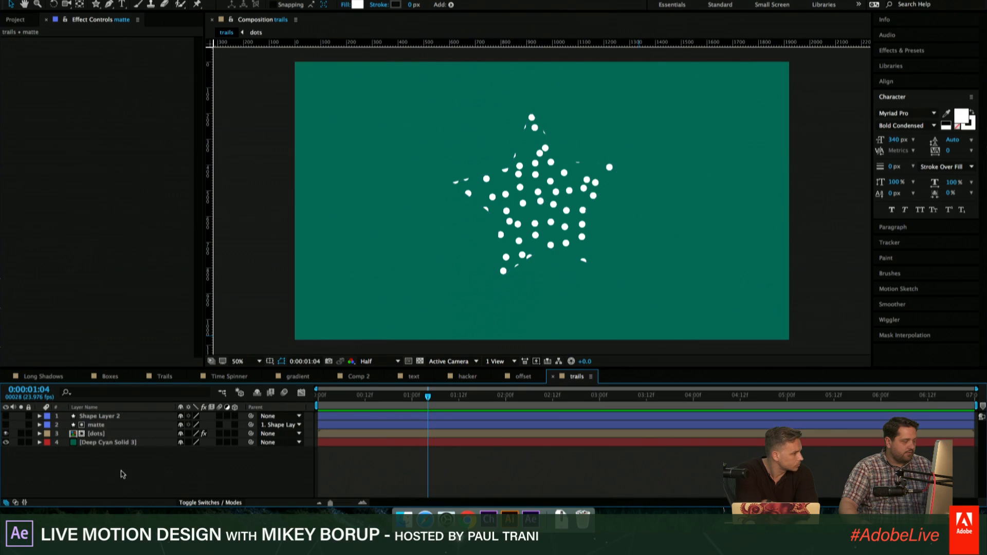
- Rename the uppermost shape layer star
click(103, 416)
key(Return)
text(sta)
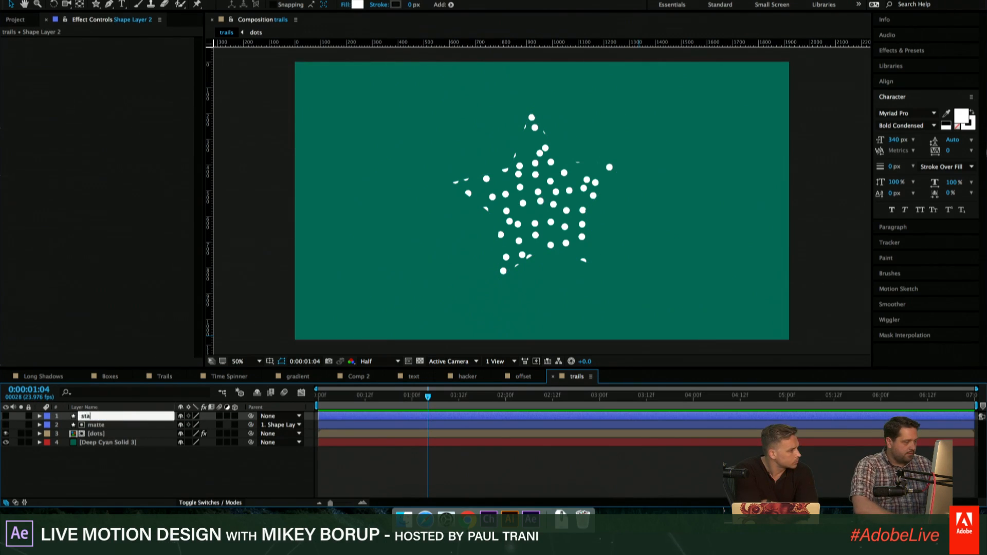
text(r)
key(Return)
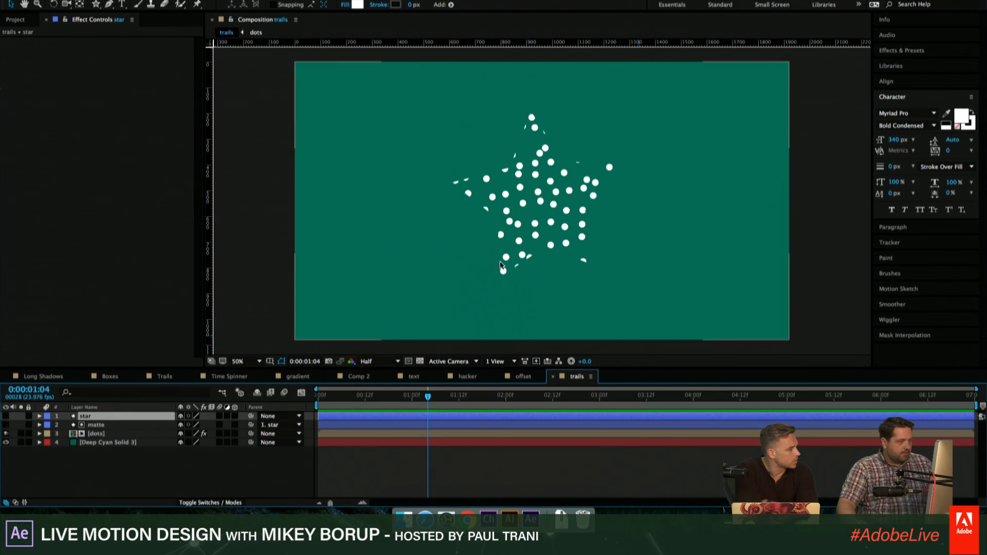
click(6, 416)
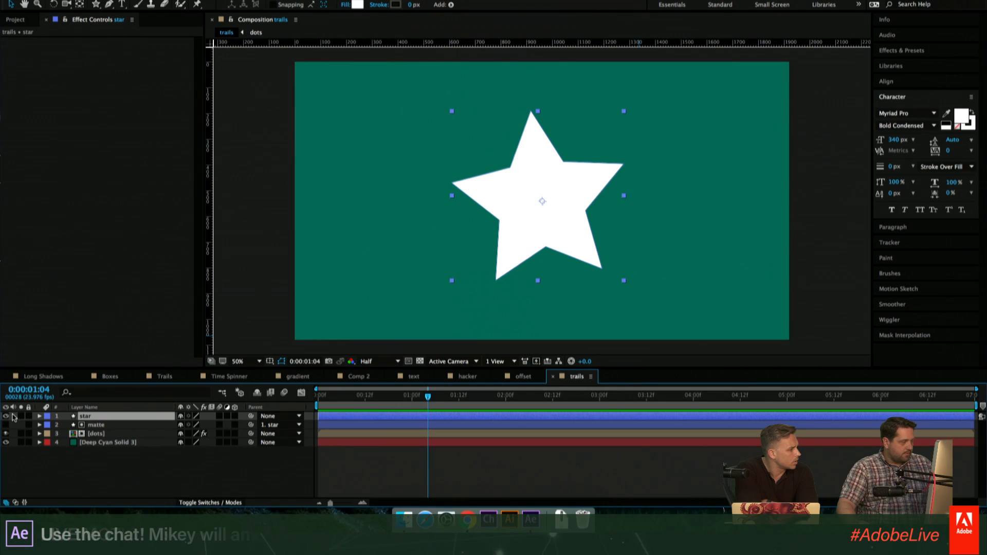
click(6, 416)
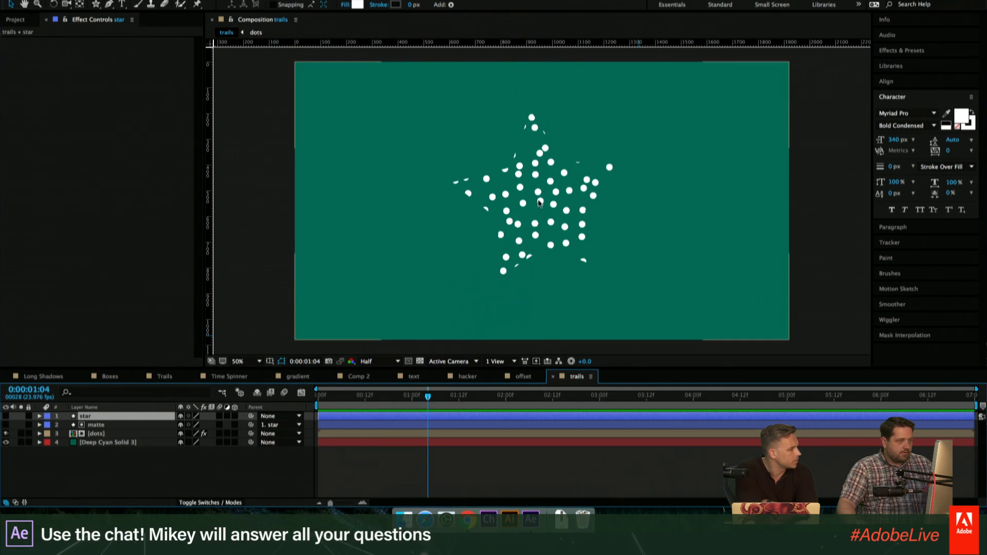
drag(531, 212, 472, 174)
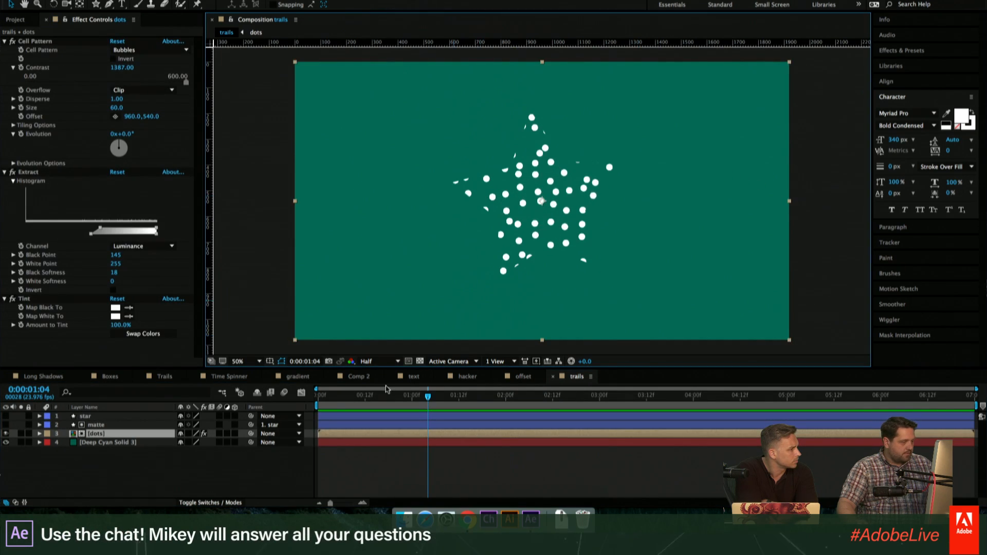
- Turn on the star layer's visibility and reveal its Opacity property
click(92, 416)
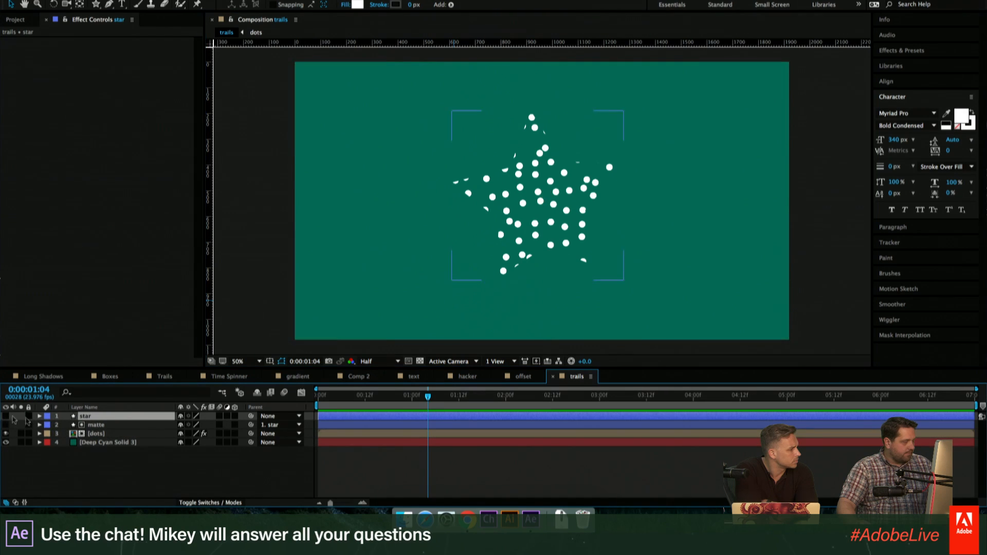
click(6, 417)
key(t)
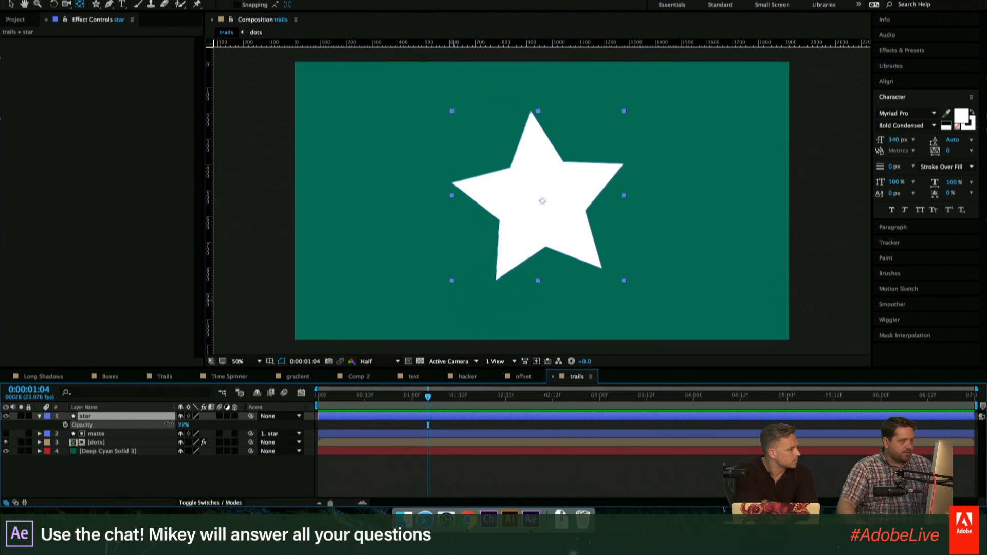
drag(183, 424, 167, 426)
click(436, 477)
click(523, 179)
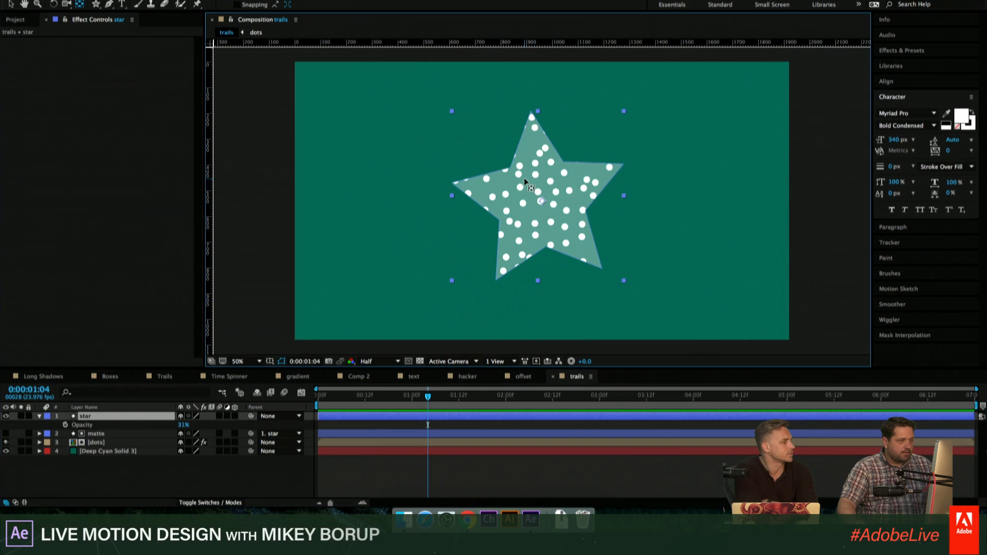
key(super+z)
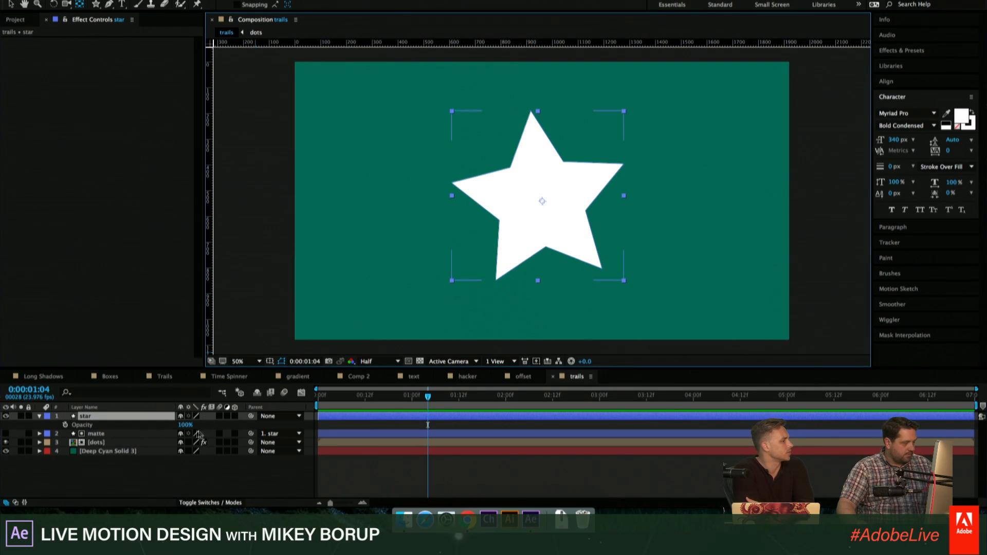
- Set the star layer's opacity to 37% and move the star slightly upward in the composition
drag(183, 425, 134, 426)
key(v)
drag(526, 208, 577, 211)
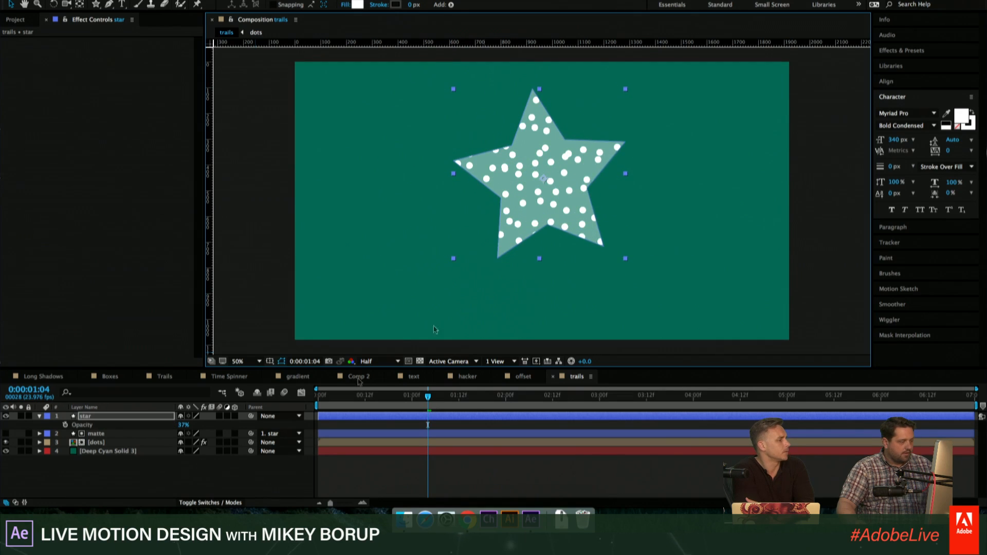
- Parent the dots layer to the star layer and shift the star to about 844, 460
click(114, 443)
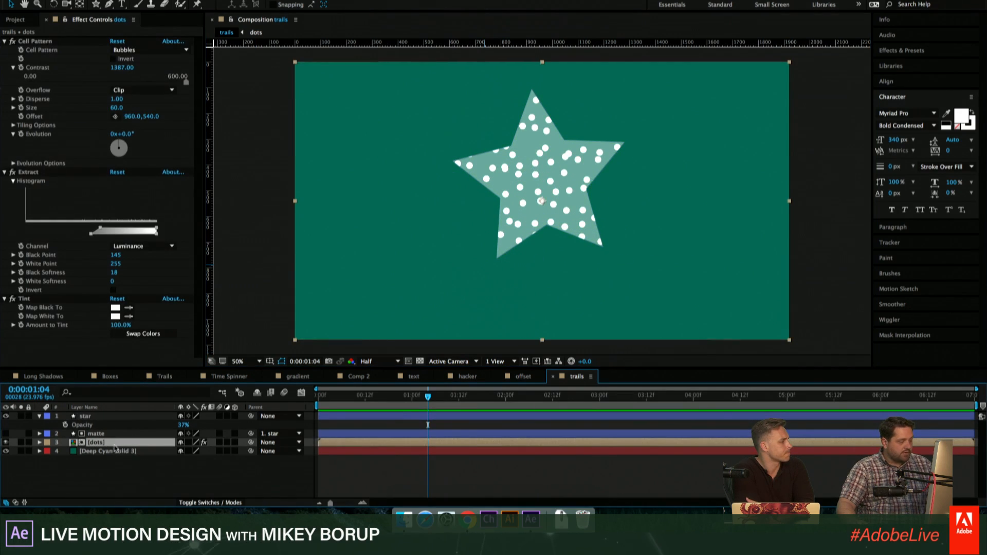
drag(251, 446, 95, 419)
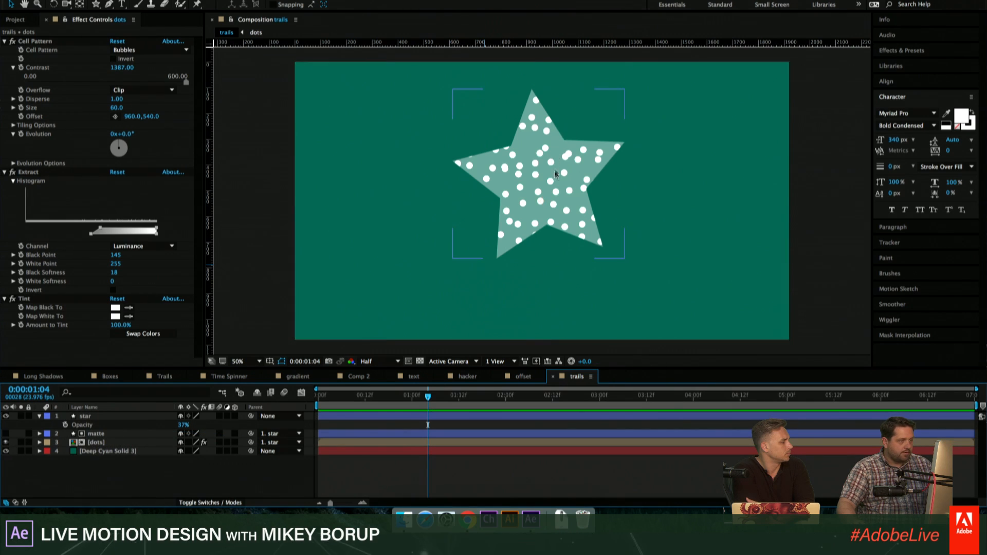
drag(547, 177, 520, 174)
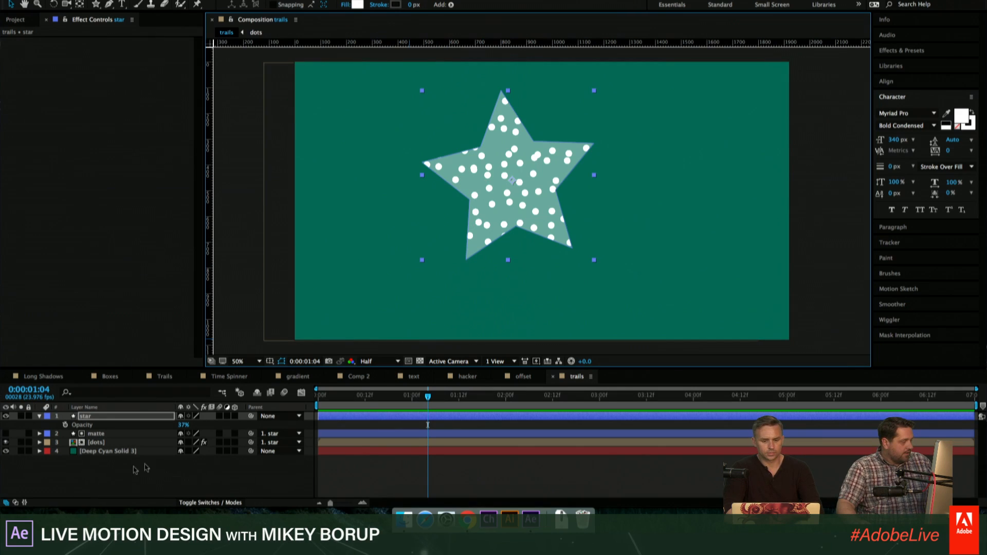
- Add the Echo effect to the dots layer
click(105, 442)
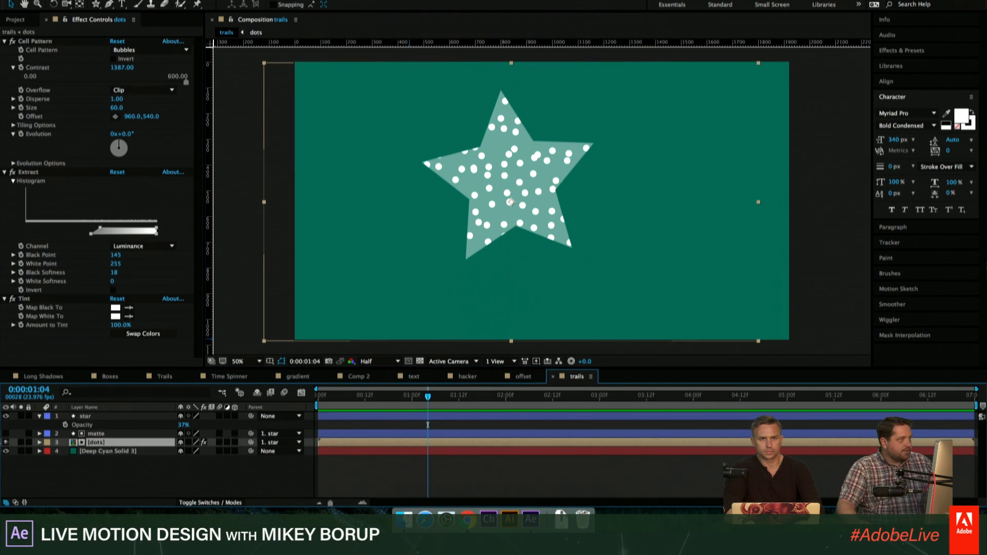
key(super+shift+slash)
text(echo)
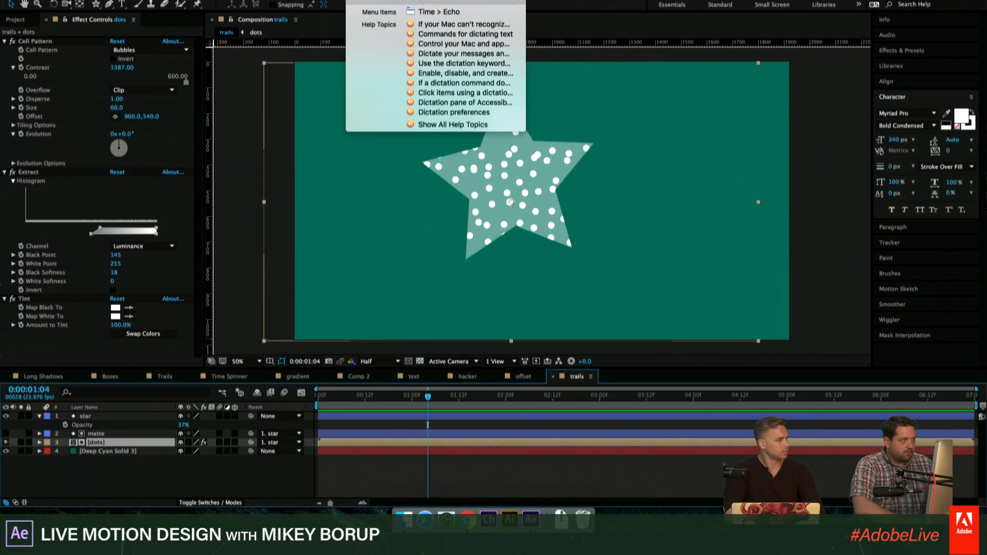
key(Return)
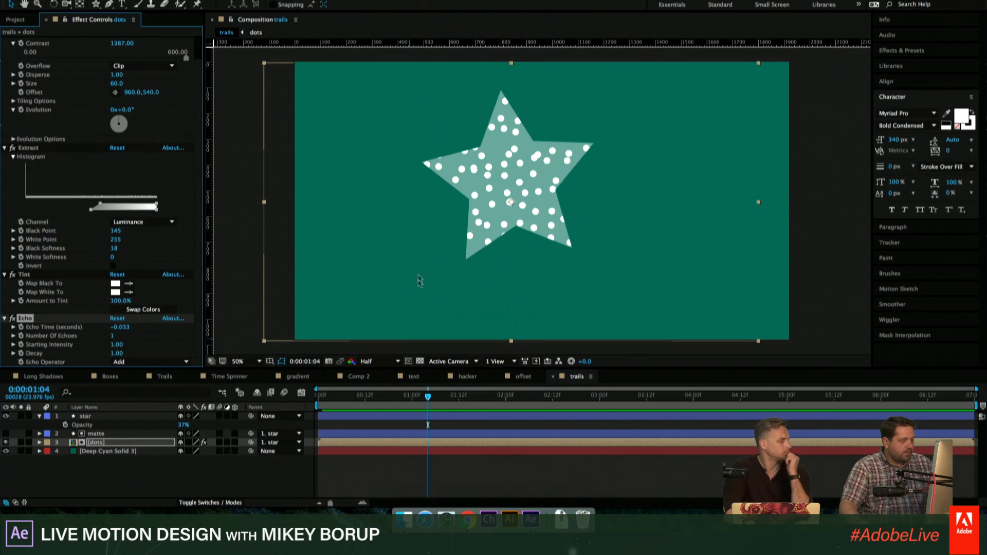
- Keyframe the star layer's position from 844, 460 at 0:00:01:04 to about 1308, 304 at 0:00:01:17 and preview the move
click(104, 417)
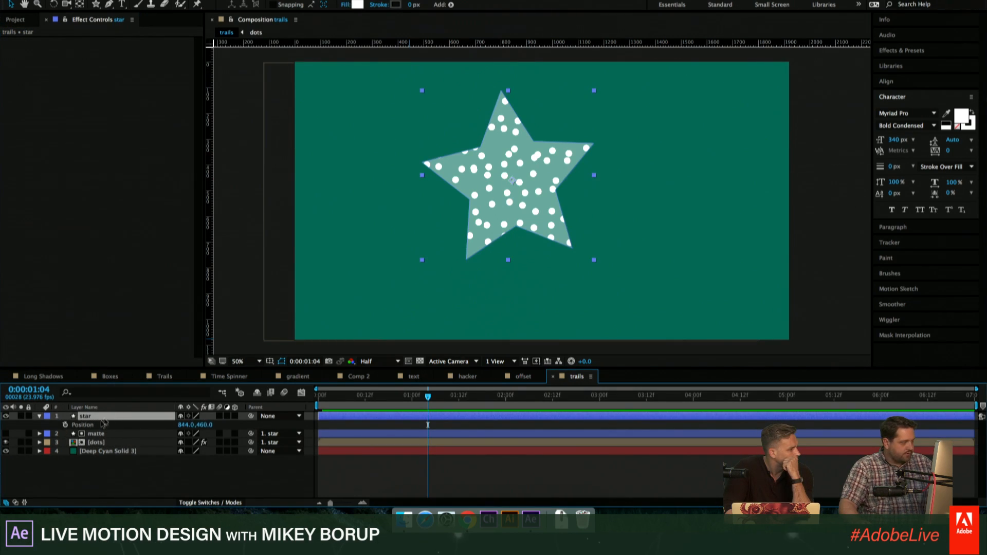
click(65, 424)
key(space)
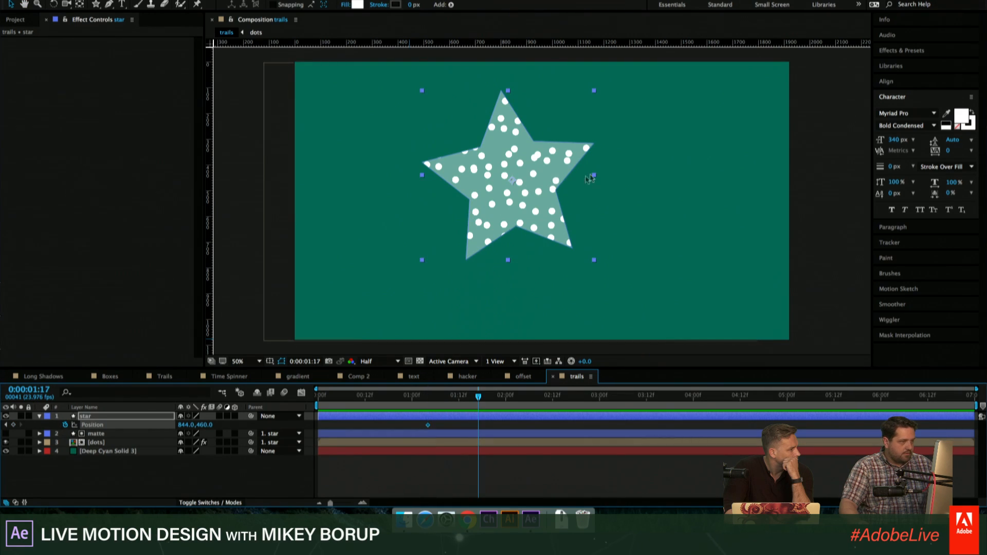
drag(549, 203, 651, 168)
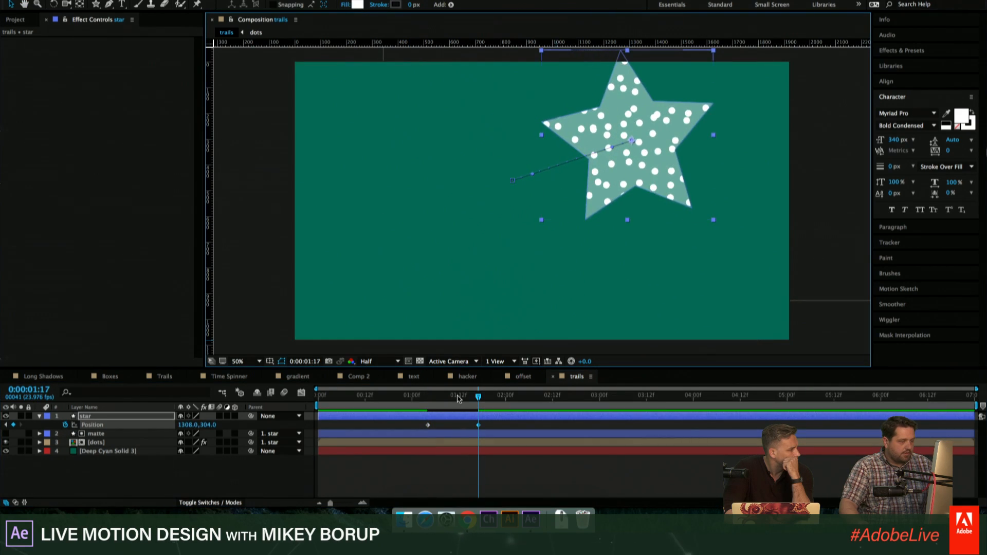
click(420, 397)
mouse_move(432, 403)
mouse_down()
mouse_move(447, 401)
mouse_move(430, 406)
mouse_up()
key(space)
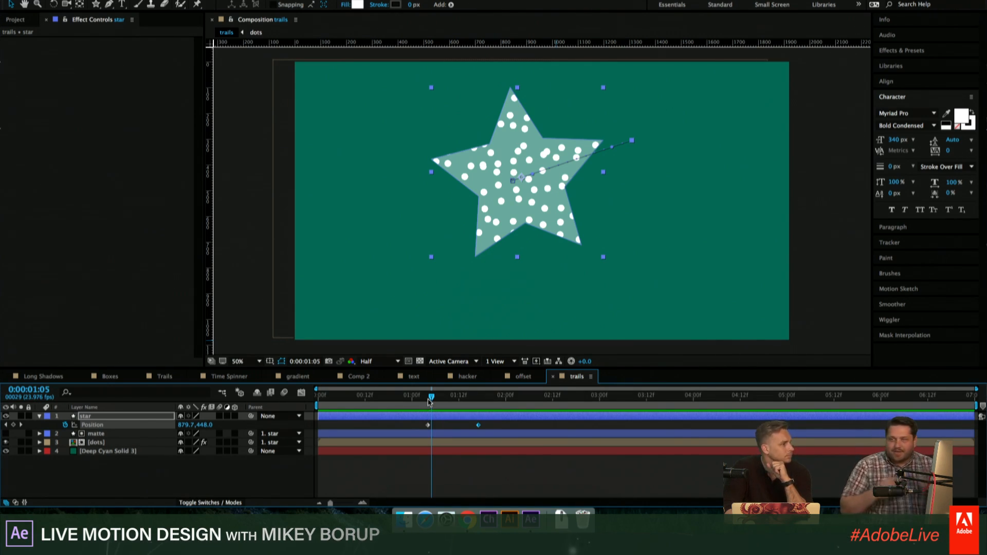
- Remove the dots layer's parent by setting it to None
click(101, 443)
click(437, 469)
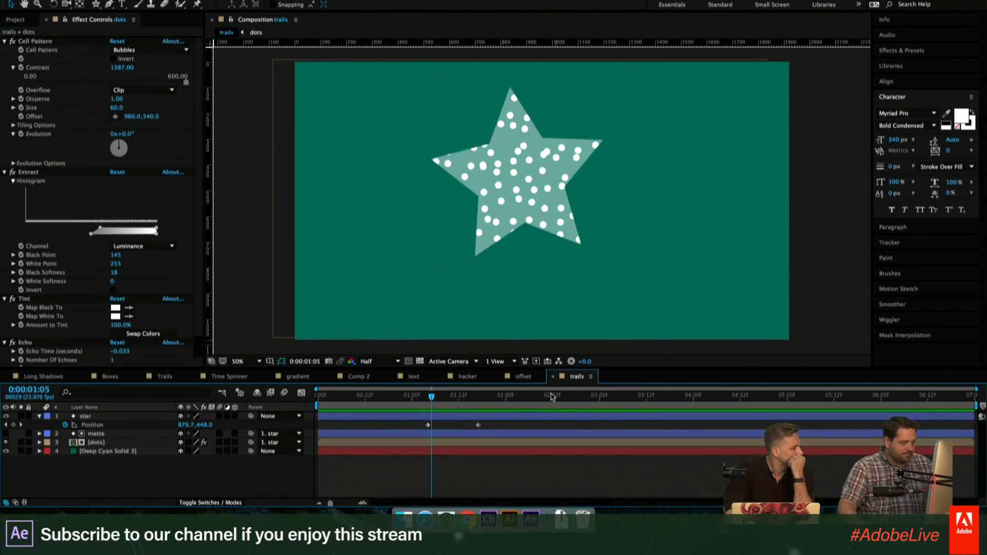
click(100, 443)
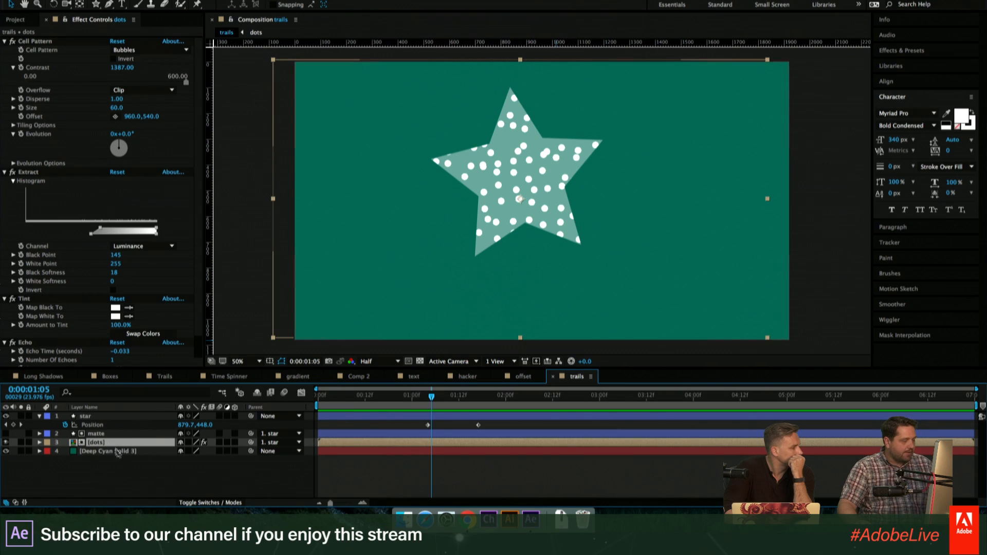
click(129, 464)
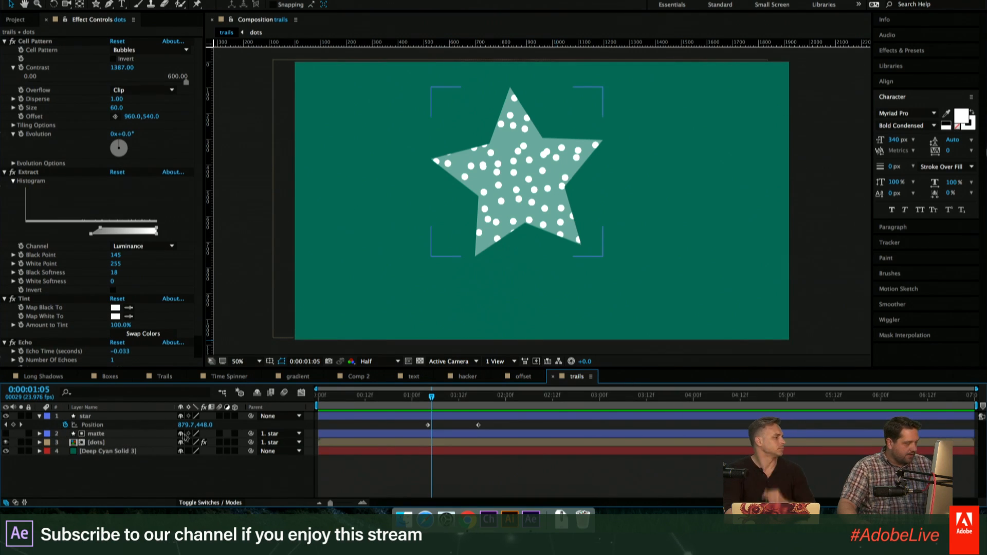
click(278, 442)
click(270, 450)
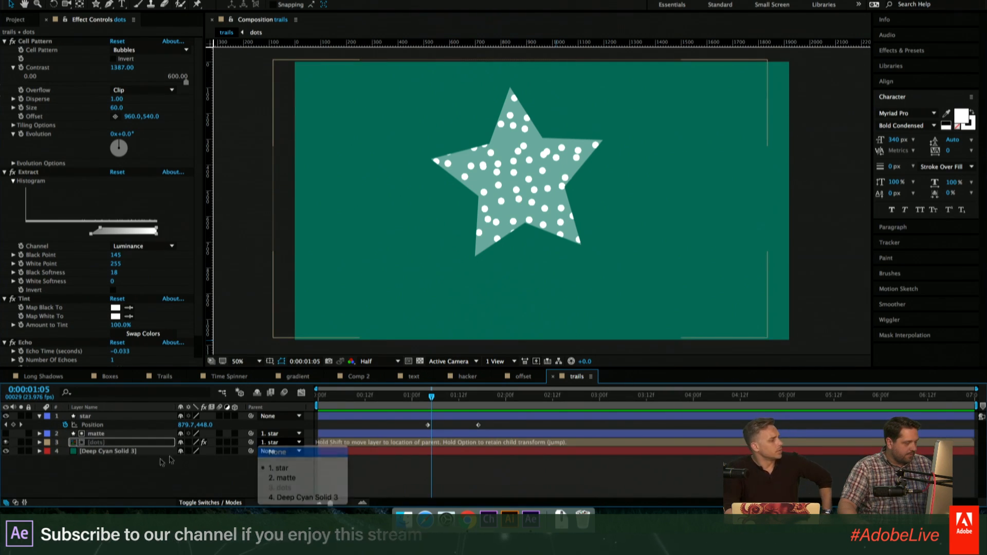
- Open the dots precomposition and dock its timeline as a separate panel above the main timeline
double_click(95, 443)
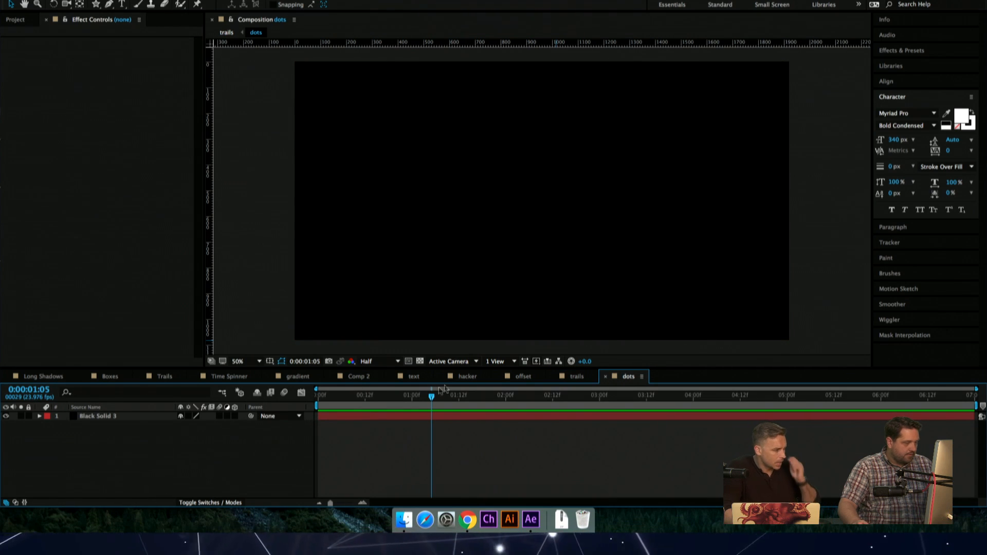
drag(628, 377, 565, 343)
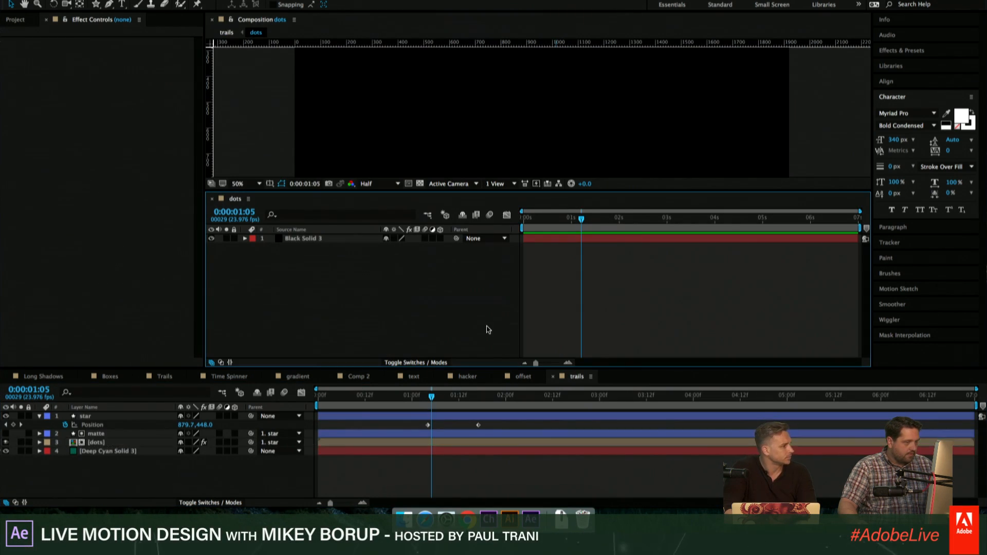
- Undo the star layer's second position keyframe and hide the star layer in the trails composition
key(super+z)
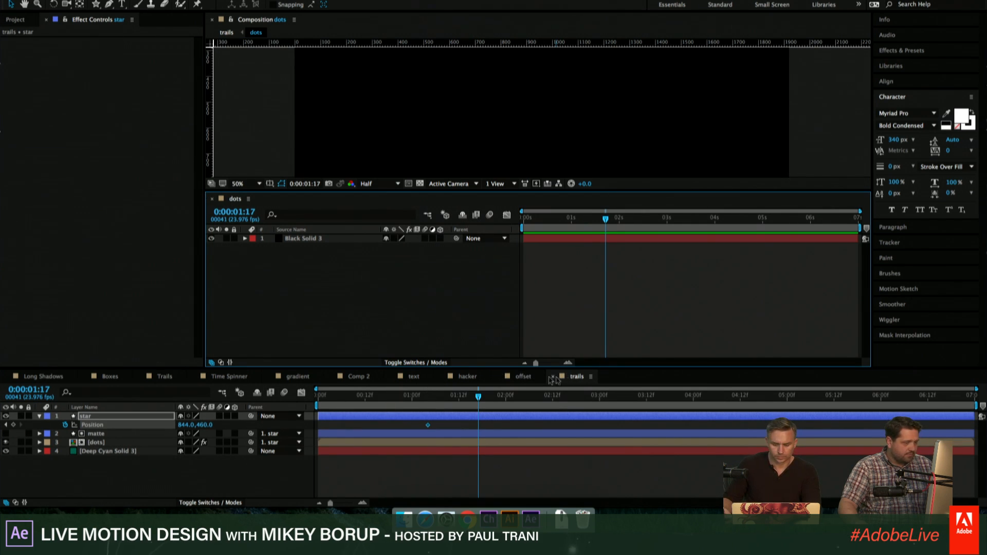
click(97, 444)
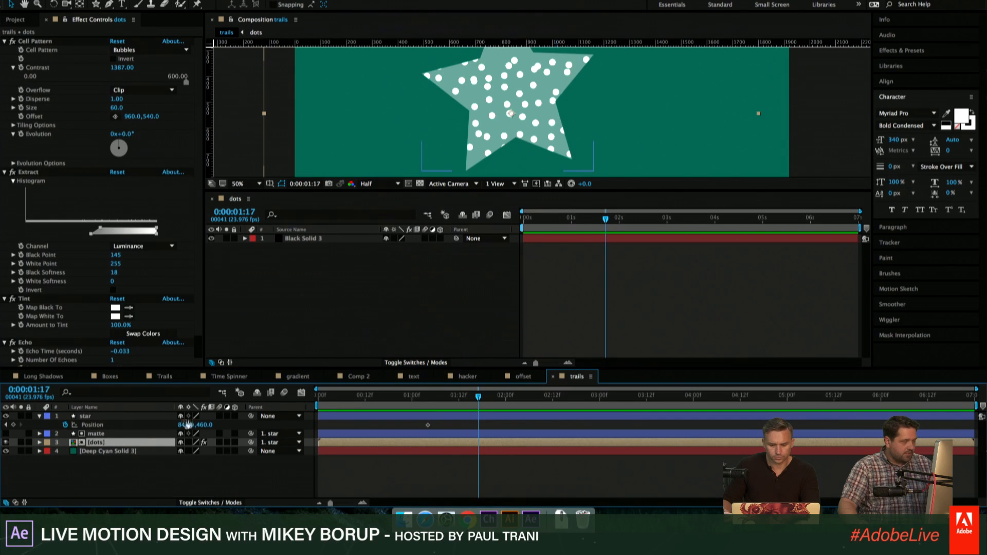
click(6, 416)
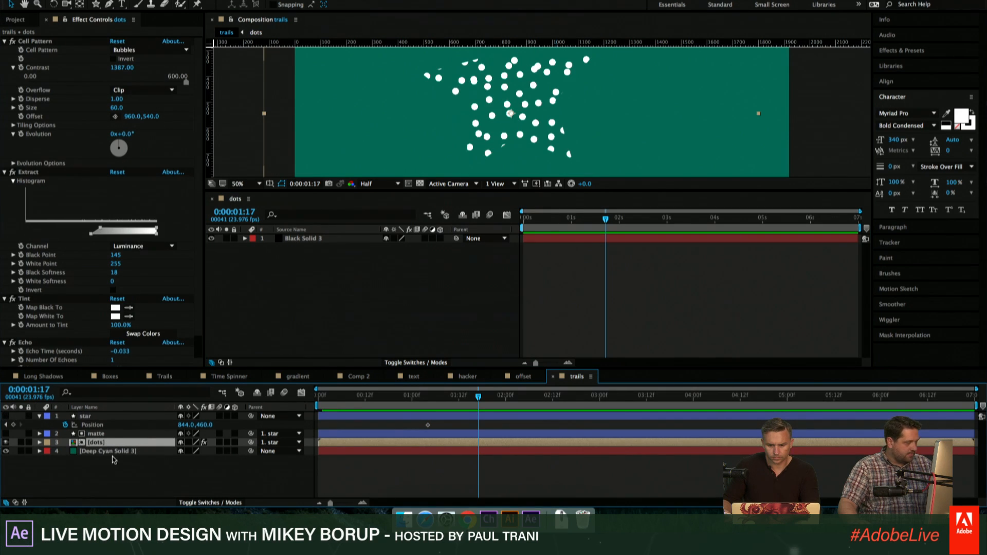
- Precompose the dots layer as "dots", leaving all attributes in trails
click(109, 435)
click(110, 444)
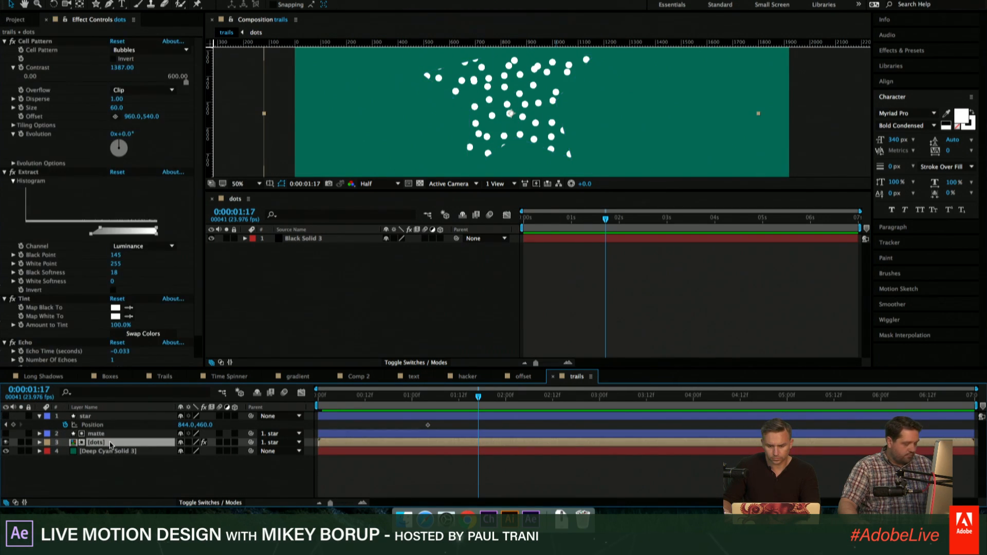
key(super+shift+c)
text(do)
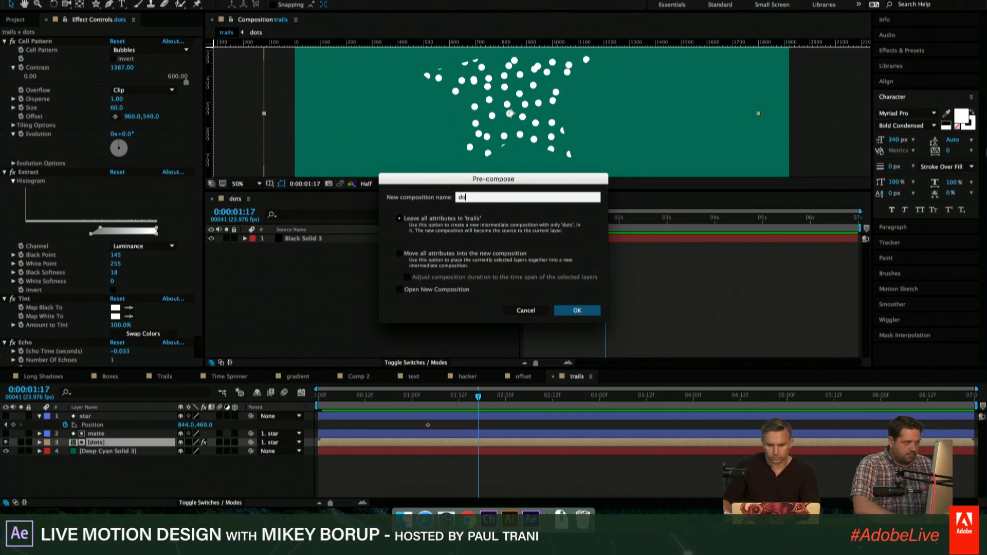
text(ts)
key(Return)
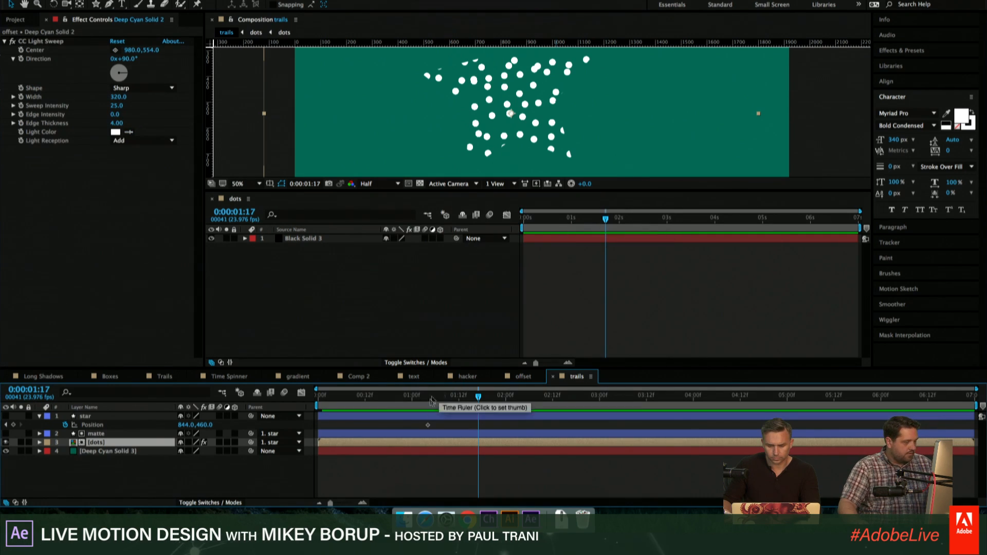
- Check the contents of the new dots precomposition, return to trails and undo the precompose
double_click(429, 444)
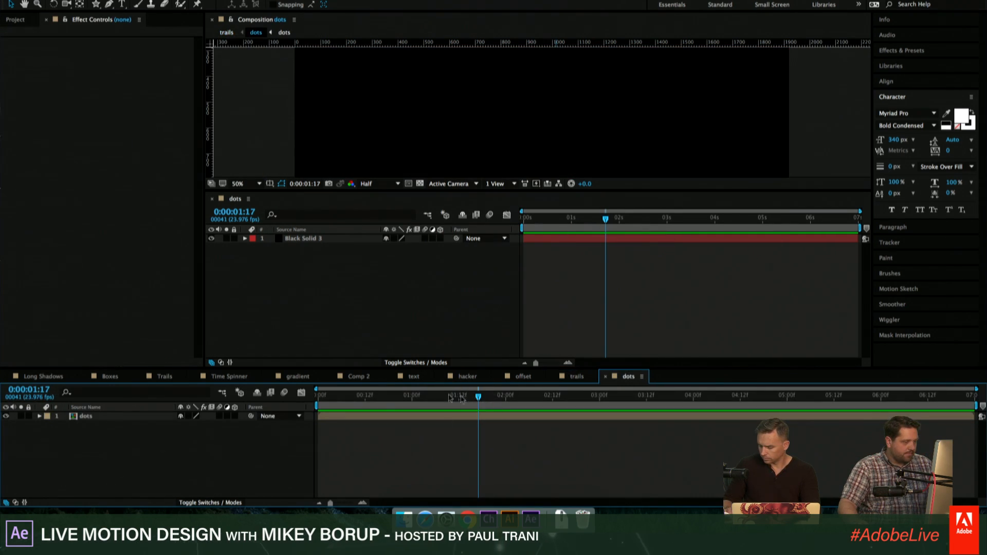
drag(445, 398, 448, 396)
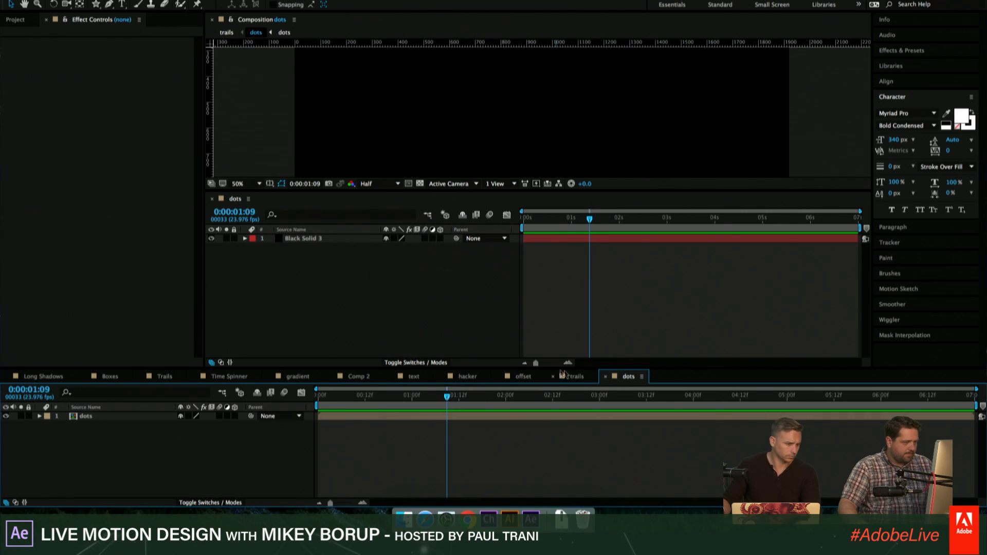
click(577, 377)
key(super+z)
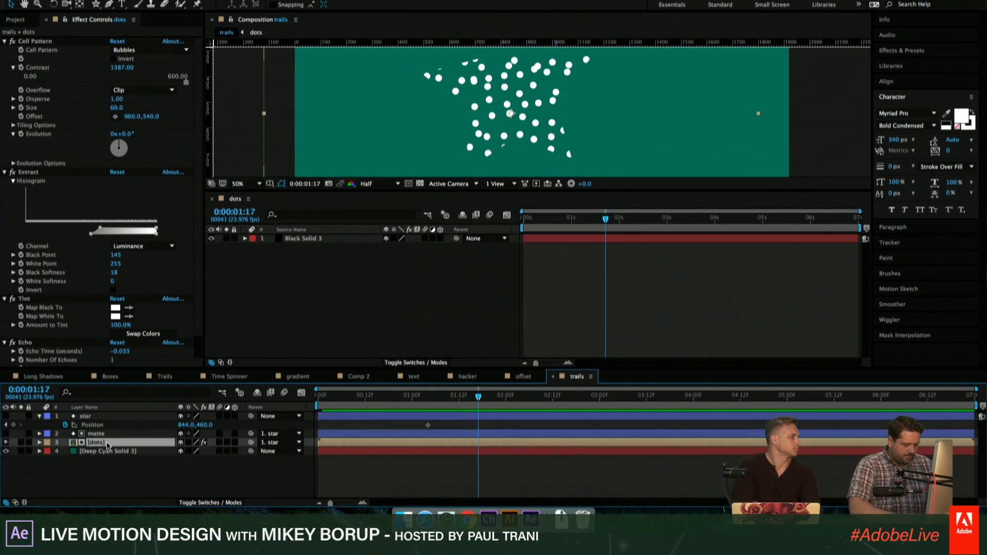
- Precompose the dots layer, moving all attributes into the new composition, and check its contents
key(super+shift+c)
click(399, 253)
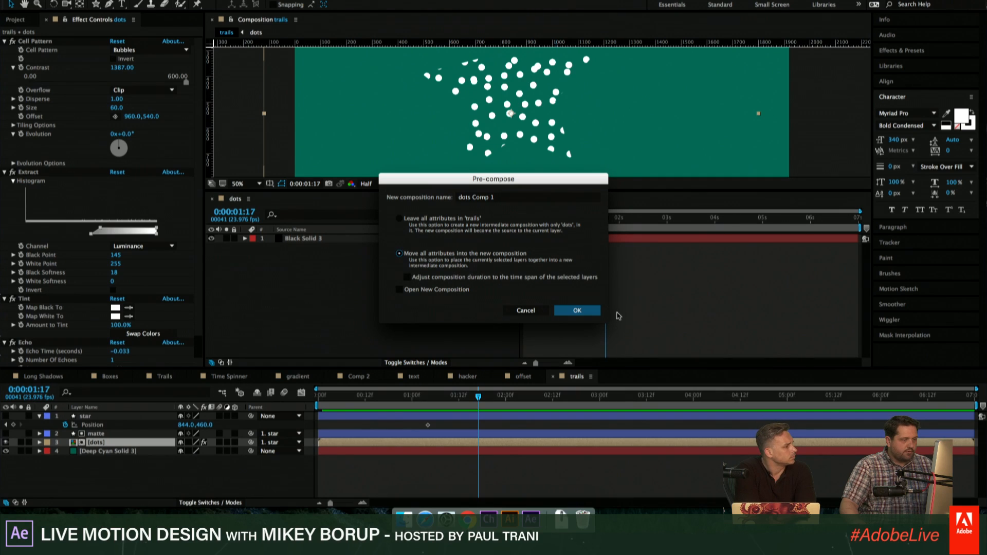
click(580, 311)
double_click(482, 442)
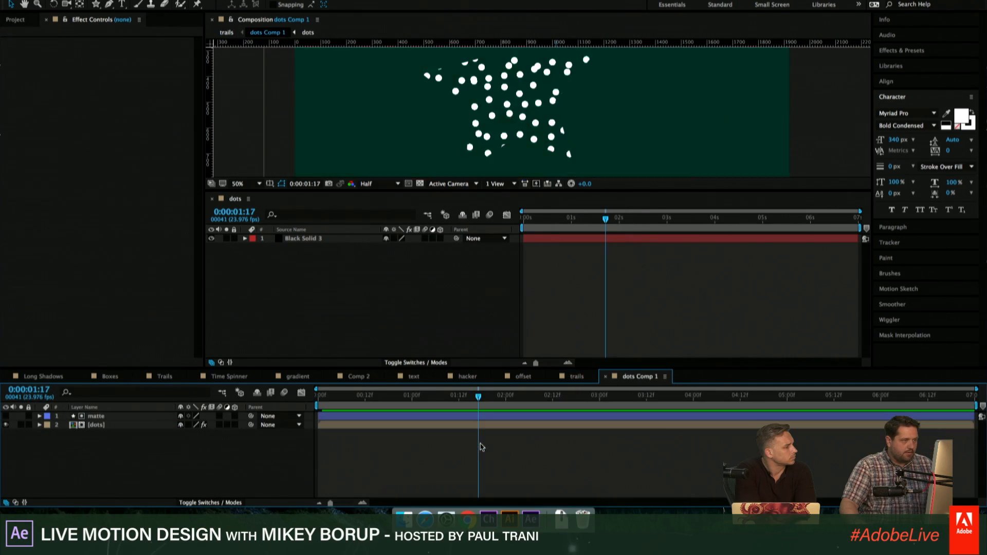
key(super+z)
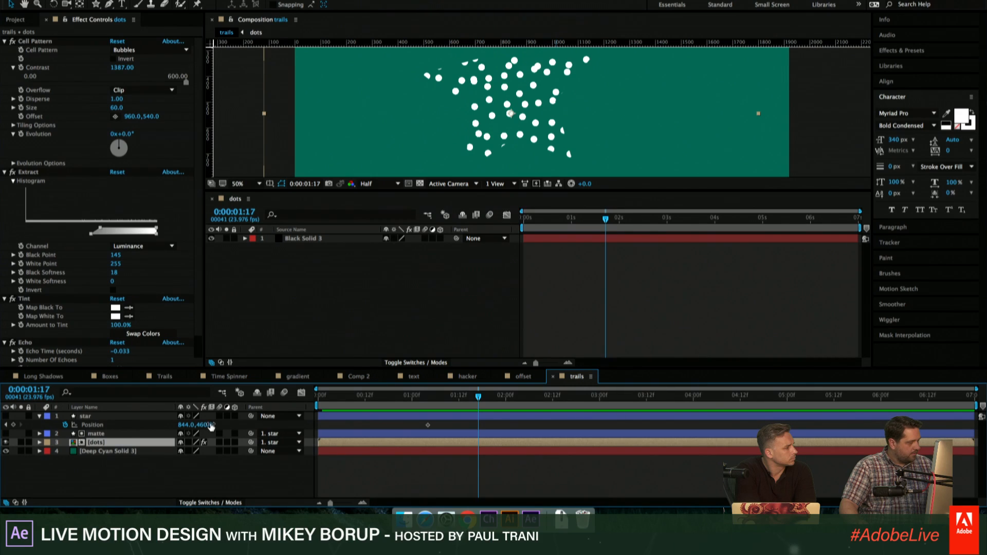
key(super+shift+z)
click(114, 478)
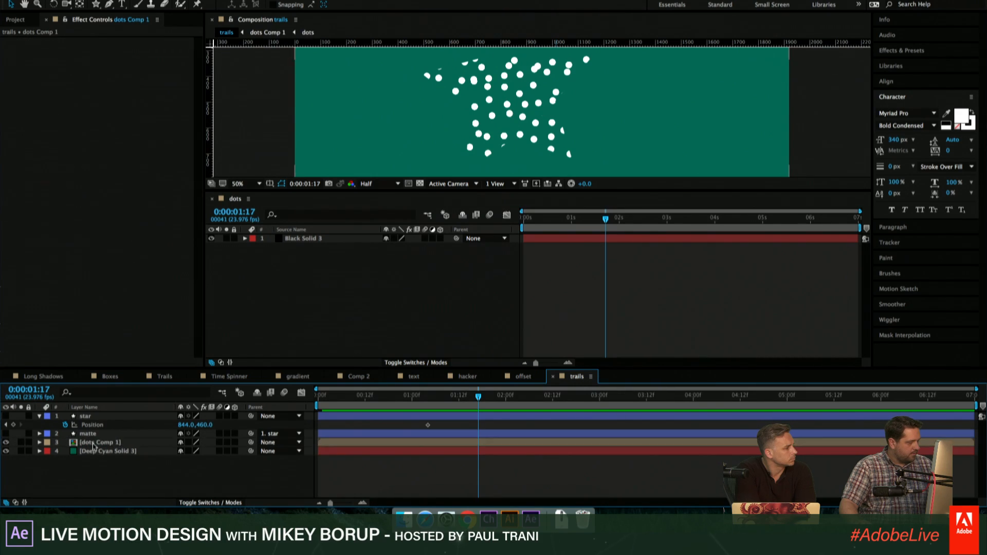
- Precompose the dots Comp 1 layer with all attributes moved into the new composition
click(93, 444)
key(super+shift+c)
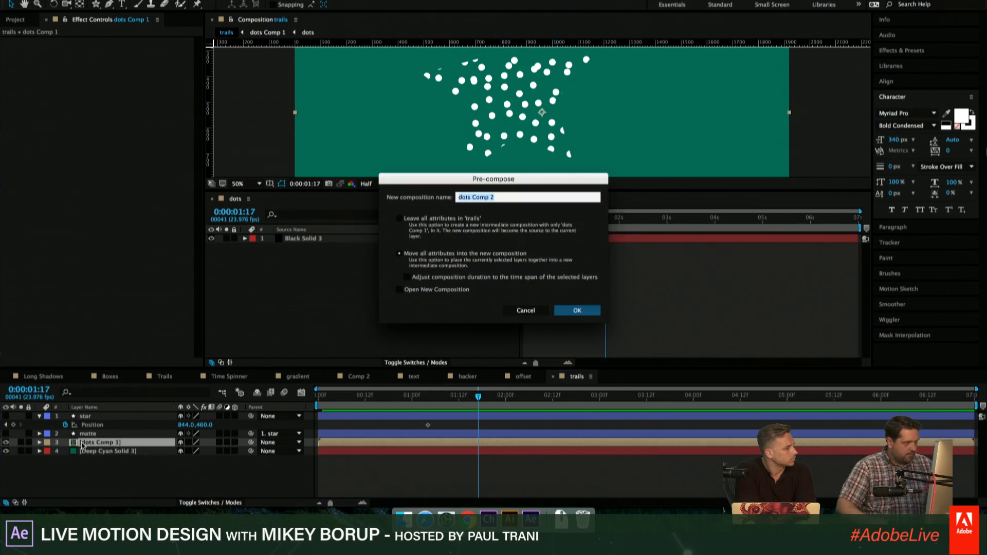
key(Return)
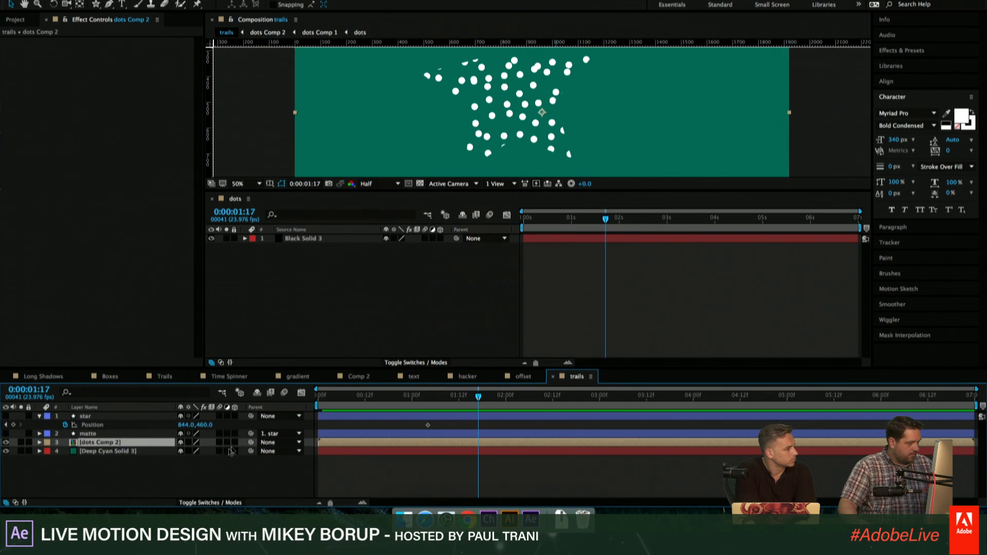
- Set the track matte of the dots Comp 2 layer to Alpha Matte "matte"
click(209, 502)
click(240, 442)
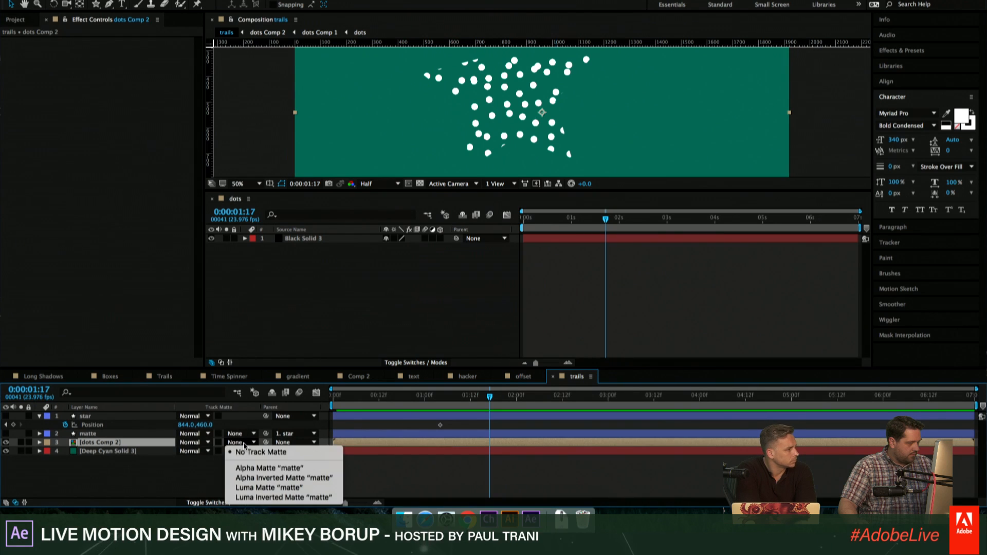
click(248, 469)
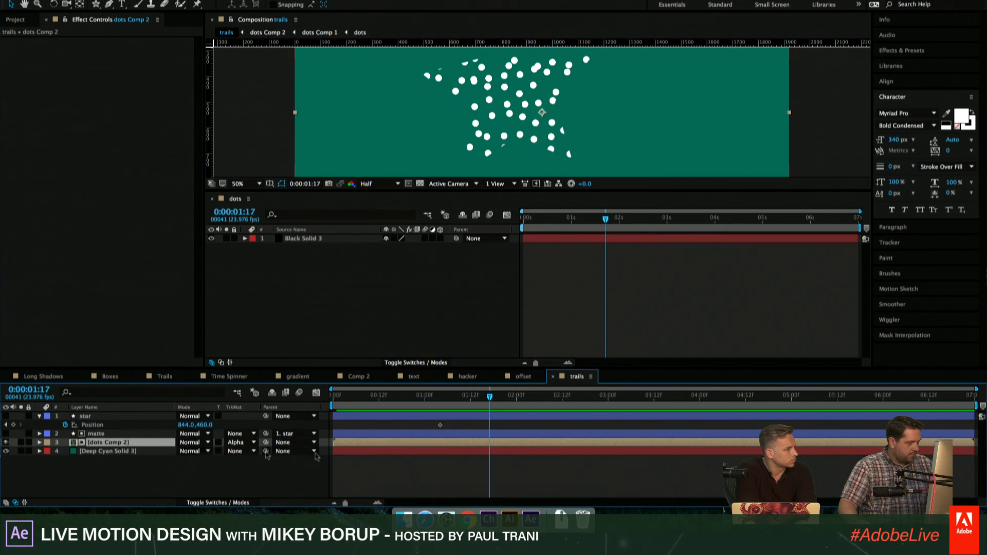
- Delete the matte layer inside the nested dots Comp 1 composition
double_click(393, 443)
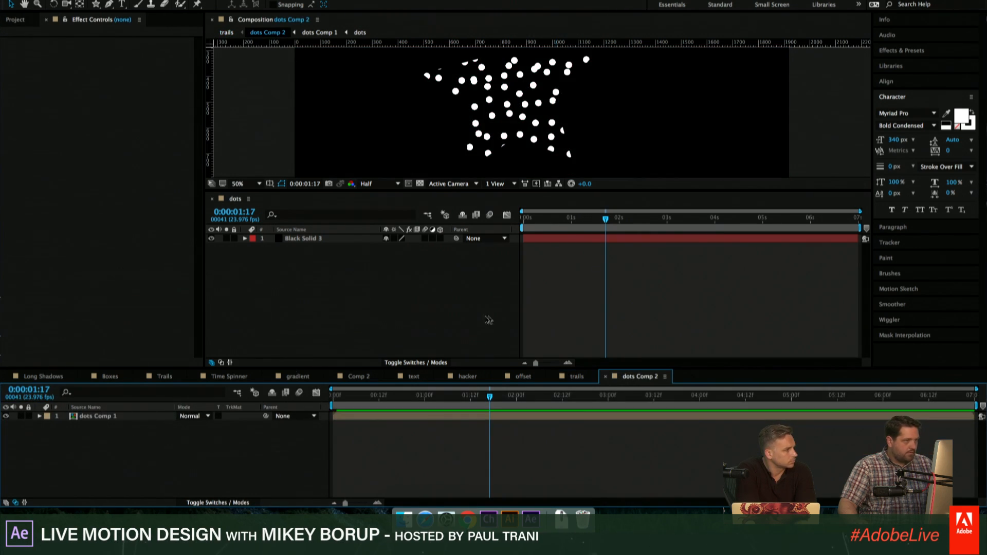
click(109, 417)
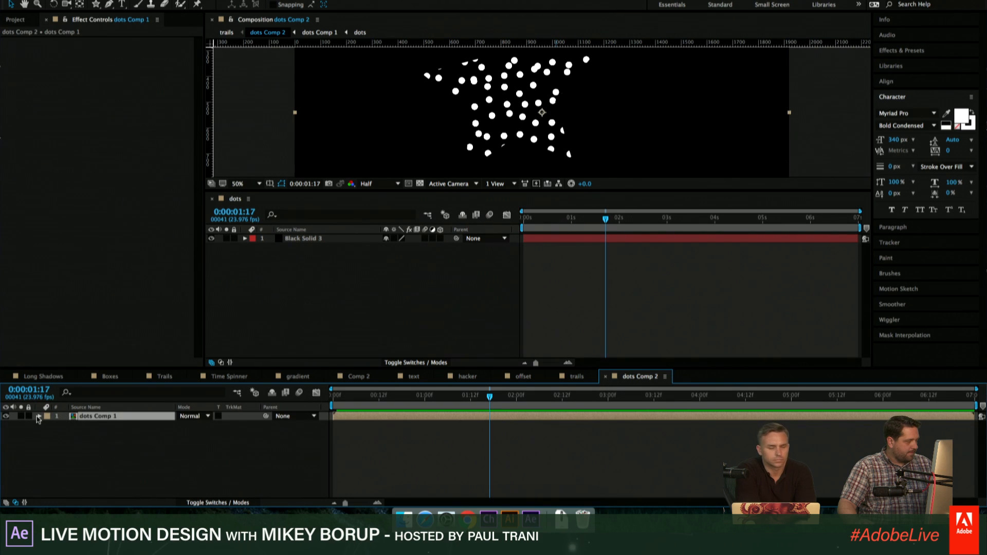
double_click(99, 417)
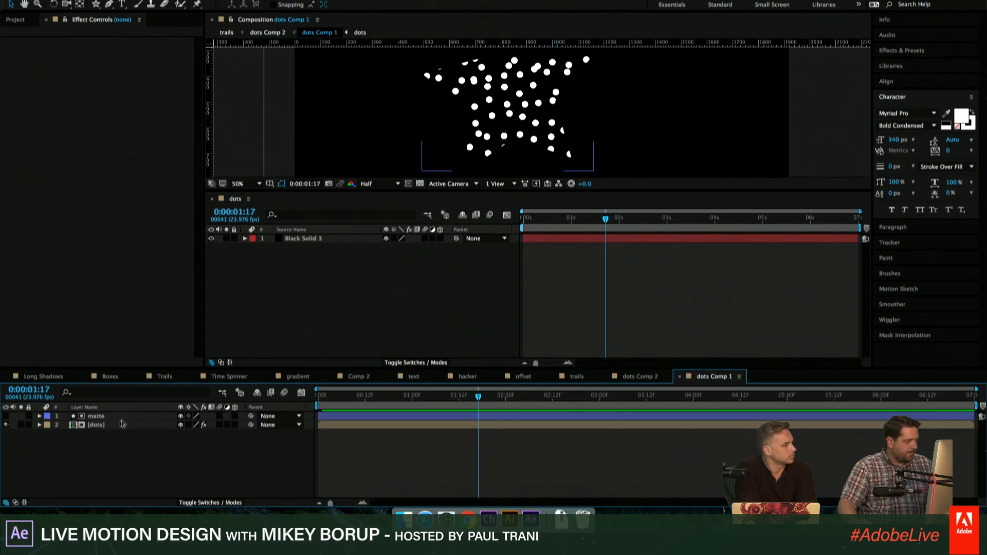
click(105, 417)
key(Delete)
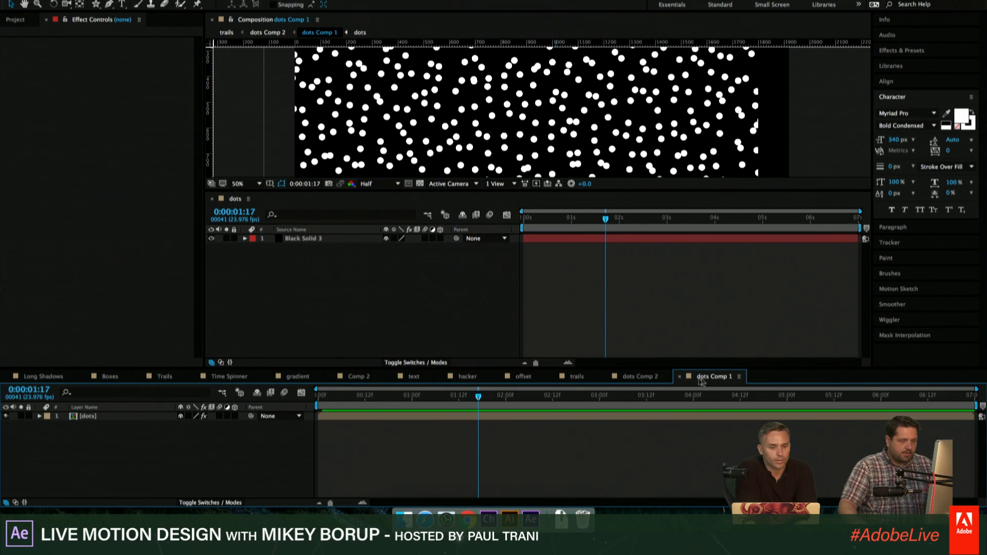
- Dock the dots Comp 1 timeline above the main timeline and close the separate dots timeline
drag(688, 381, 525, 353)
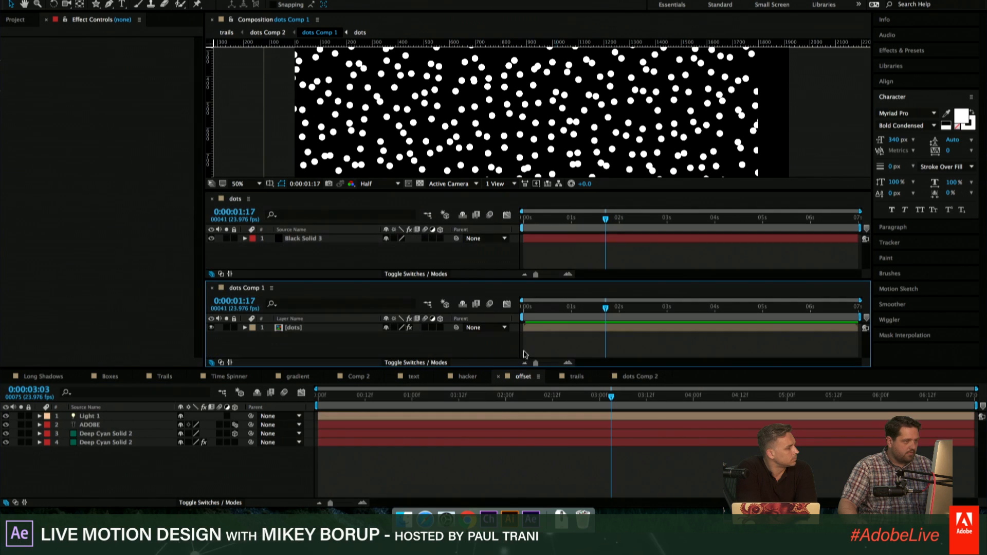
click(212, 199)
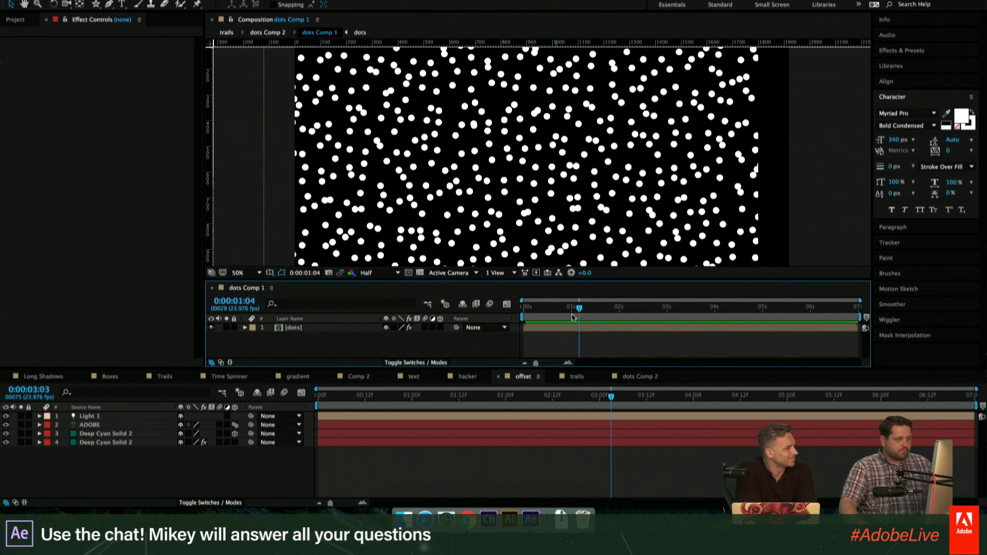
- Link the Position of the dots layer in dots Comp 1 to the star layer's Position in trails with an expression
click(569, 307)
click(564, 331)
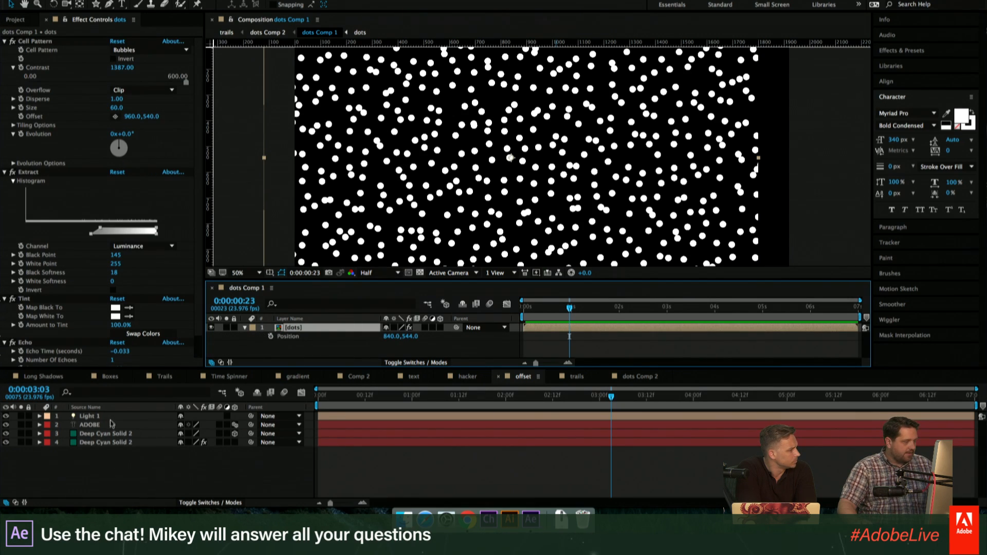
click(107, 426)
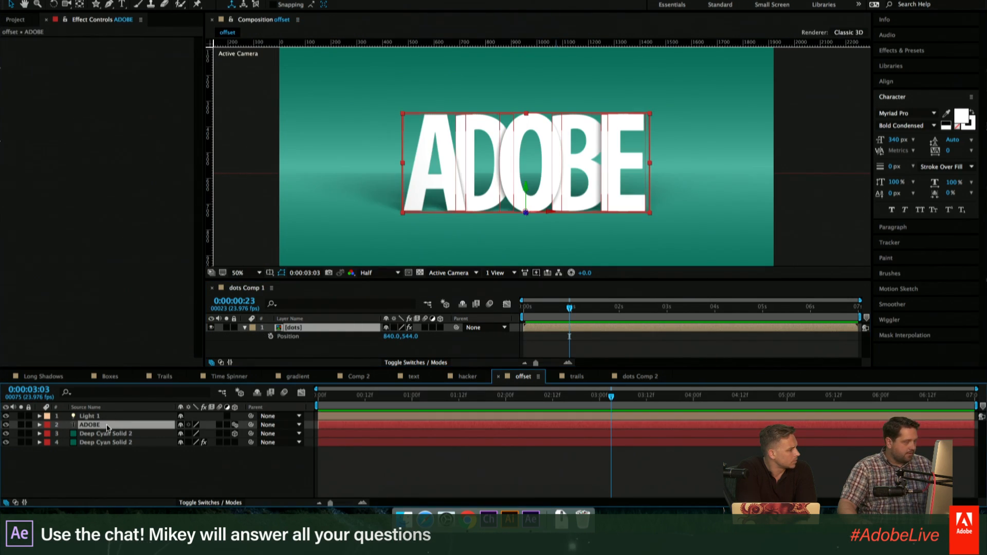
click(636, 377)
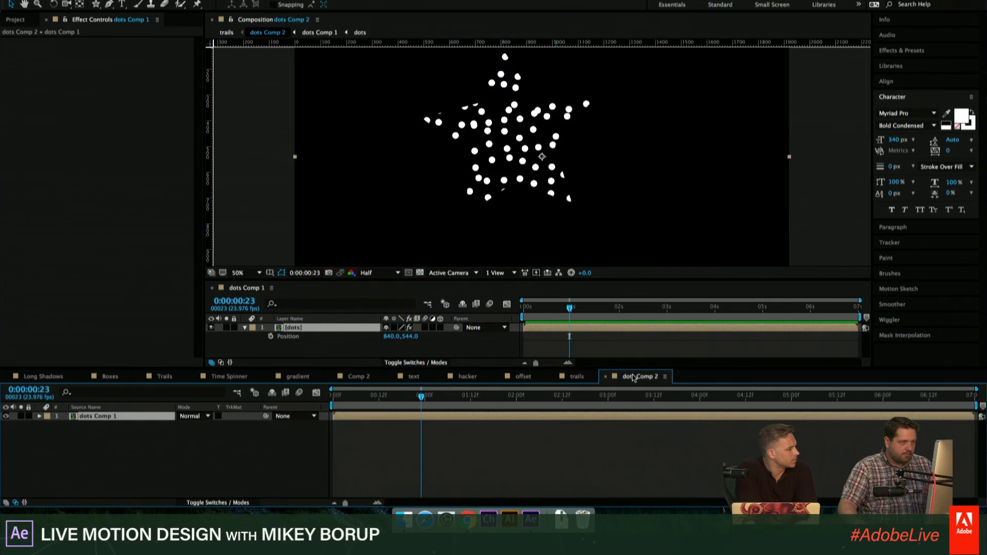
click(584, 379)
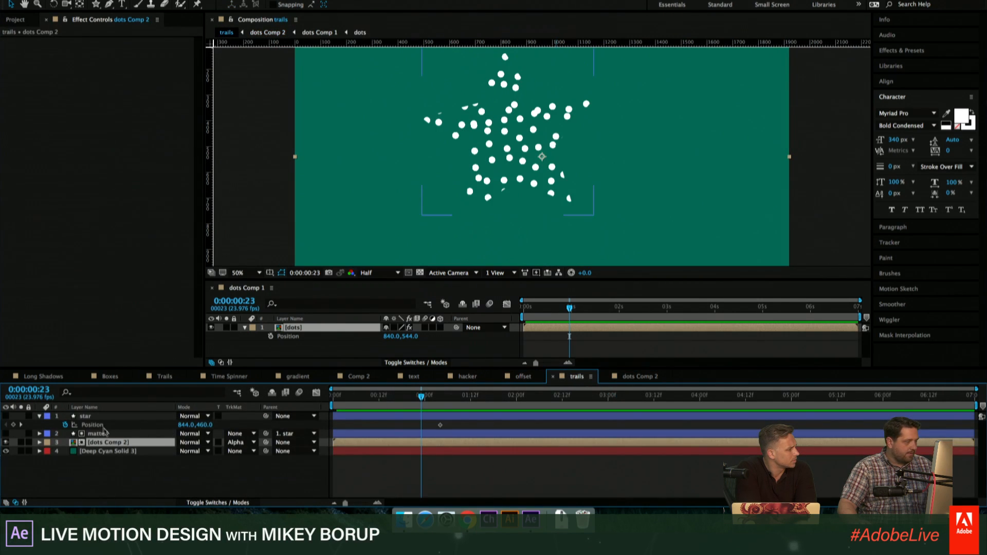
click(87, 417)
key(Return)
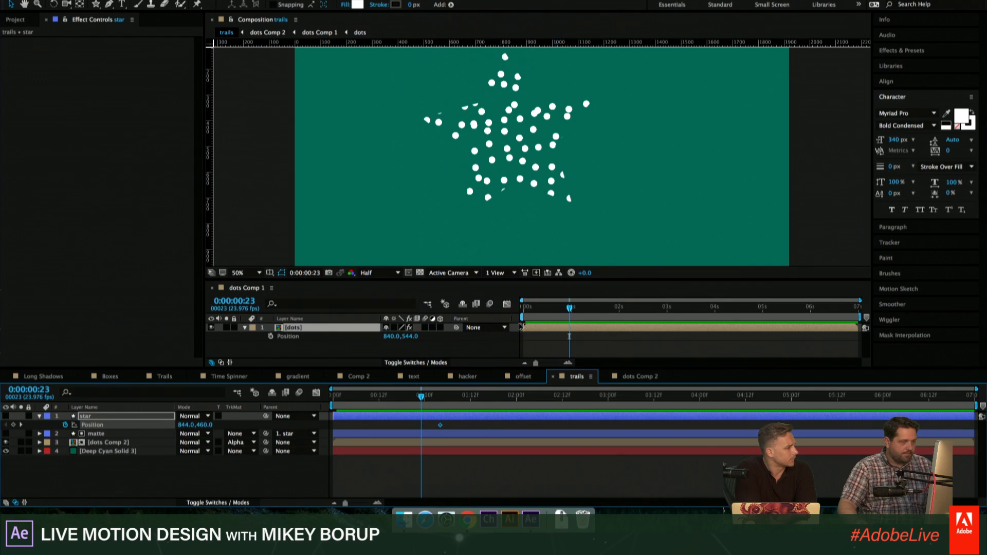
alt+click(270, 337)
drag(411, 345, 92, 424)
click(117, 473)
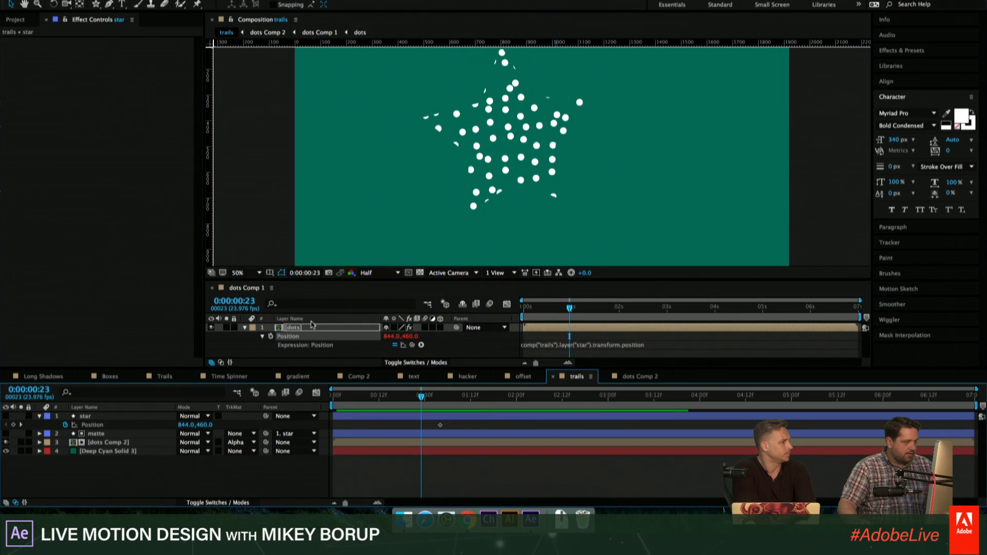
- Link the Rotation of the dots layer in dots Comp 1 to the star layer's Rotation in trails with an expression
key(r)
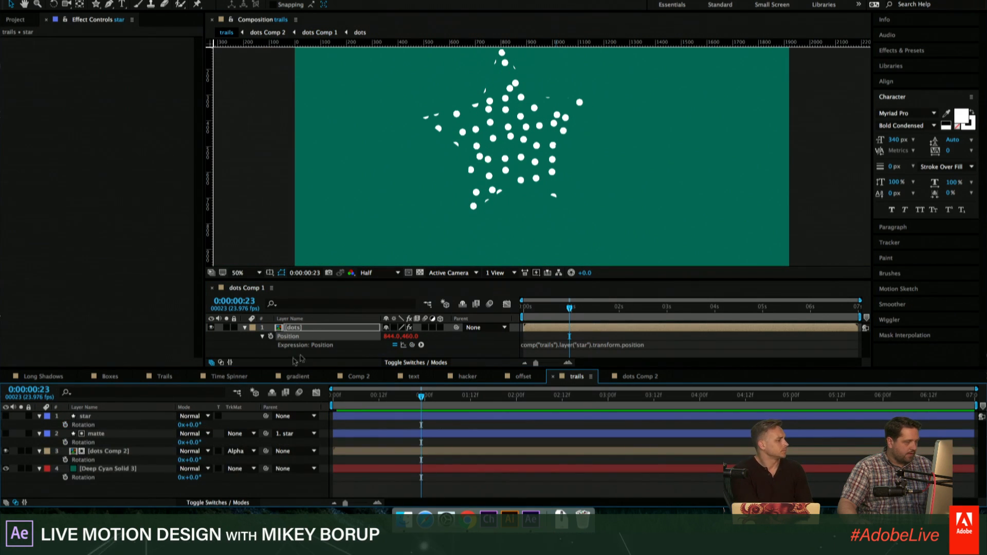
click(320, 331)
key(r)
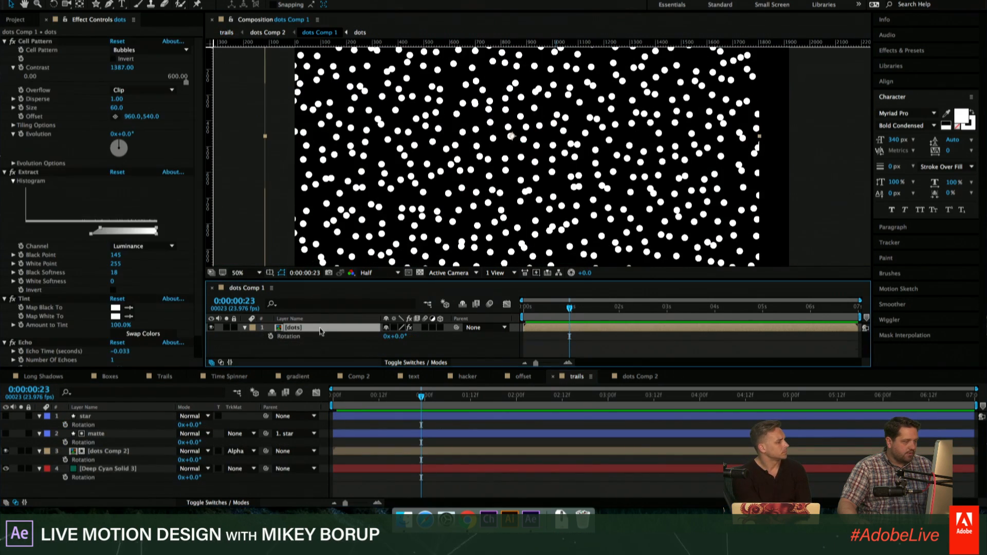
alt+click(271, 336)
drag(411, 345, 84, 425)
click(105, 468)
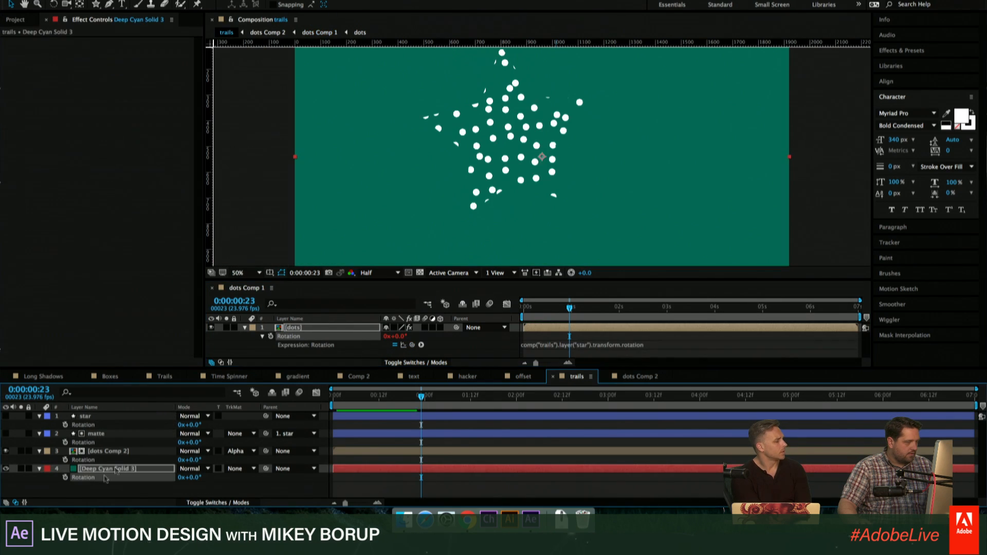
- Link the Scale of the dots layer in dots Comp 1 to the star layer's Scale in trails with an expression
key(s)
click(321, 329)
key(s)
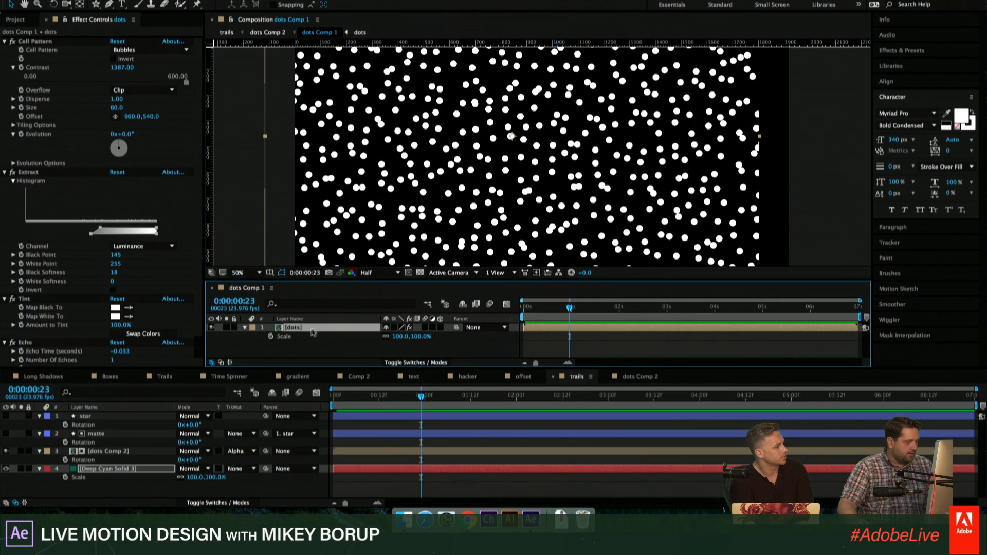
click(119, 417)
key(s)
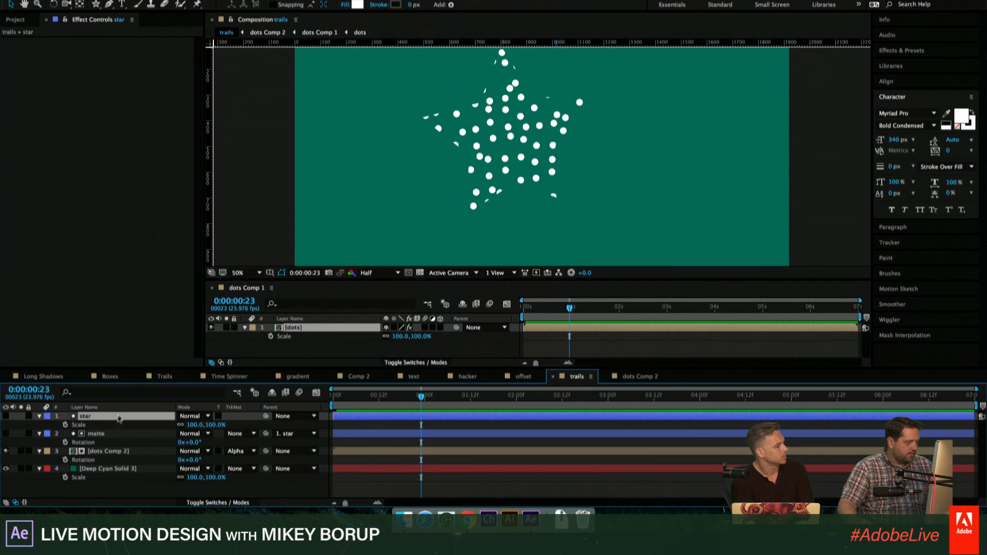
click(297, 338)
alt+click(271, 336)
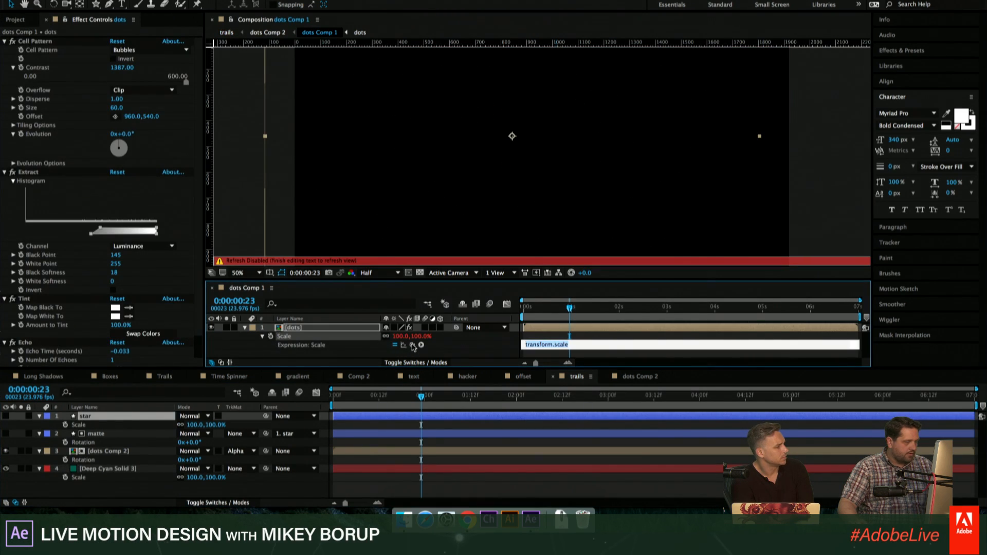
drag(185, 404, 98, 426)
click(491, 487)
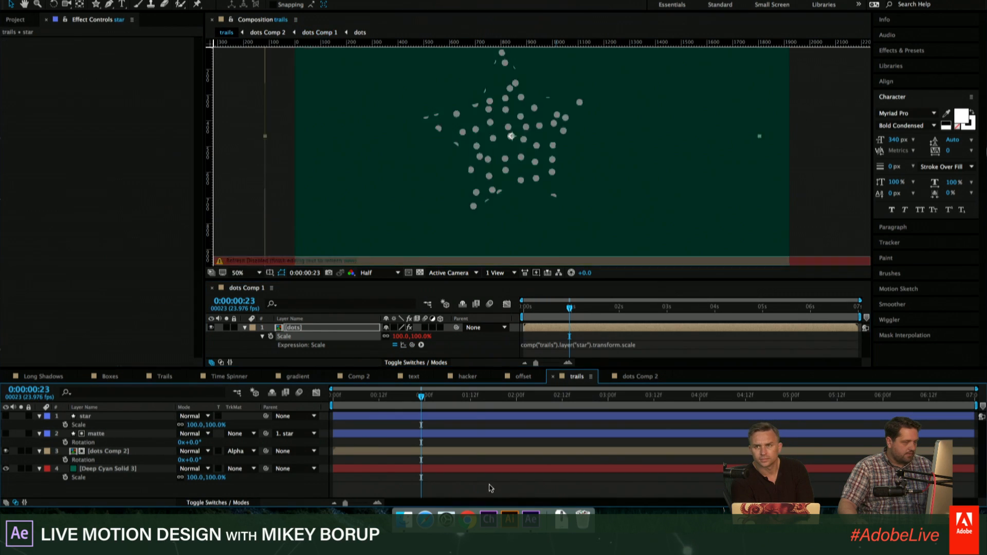
- Set the current time to 0:00:00:19 and close the separate dots Comp 1 timeline
drag(421, 396, 405, 396)
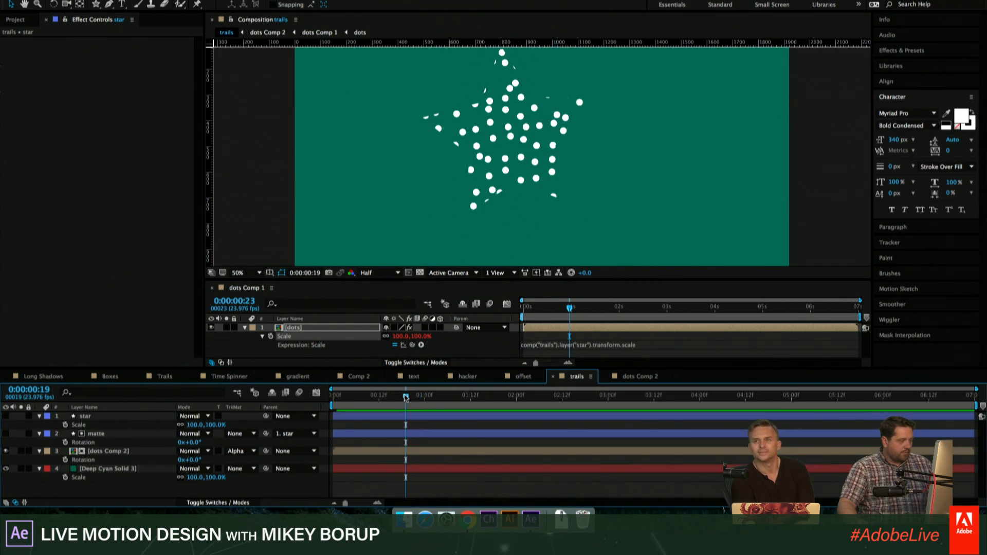
click(211, 289)
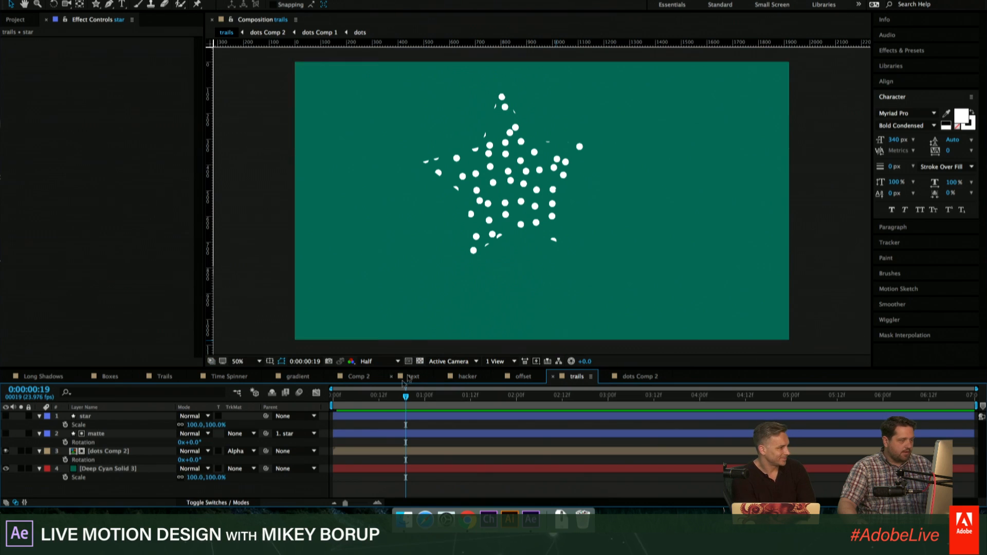
click(101, 418)
drag(530, 176, 479, 186)
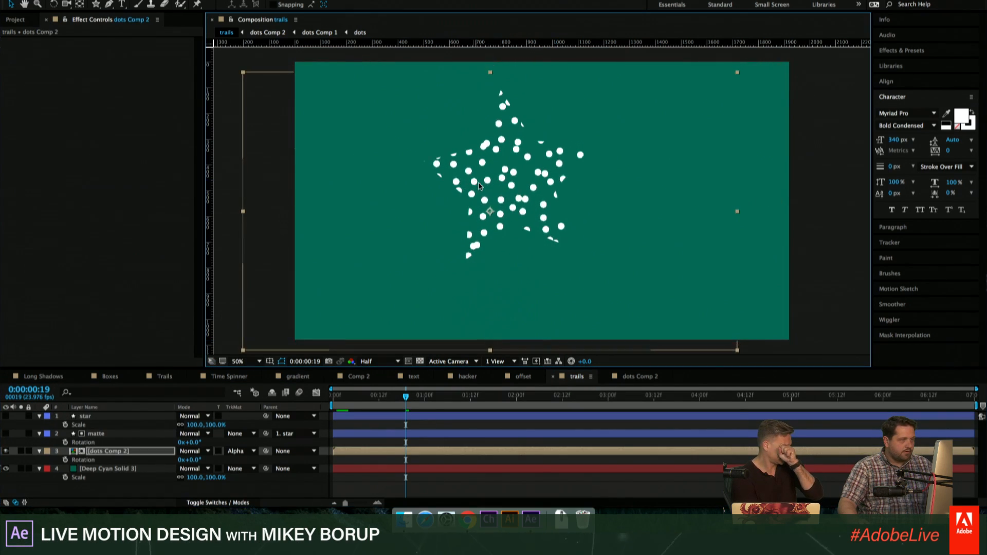
key(super+z)
- Make the star layer visible and keyframe its Position at 0:00:00:19 to about 1246, 482, showing only its Position property
click(97, 418)
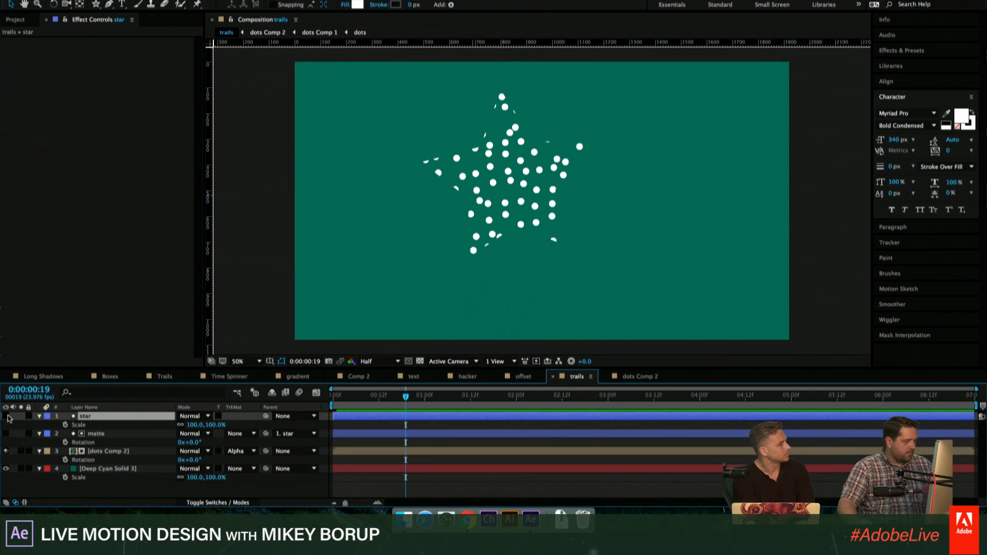
click(6, 416)
drag(503, 192, 528, 202)
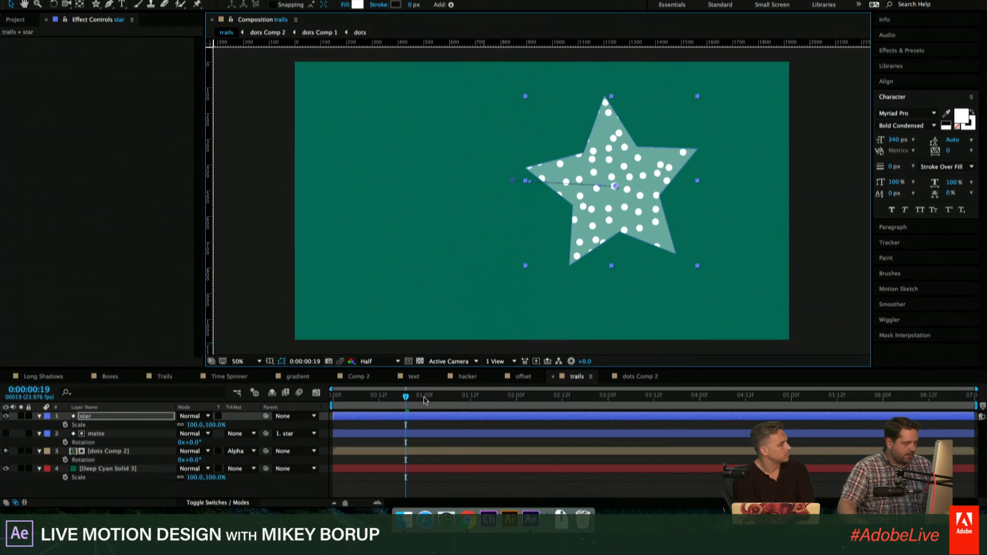
key(p)
- Preview the star's movement with the dots, and park the current time at 0:00:01:00 between its Position keyframes
key(space)
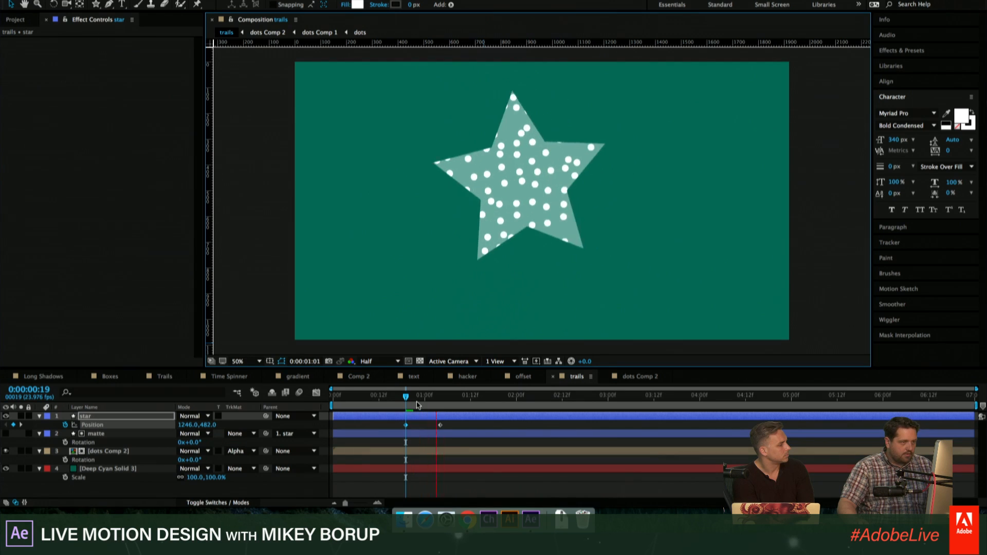
key(space)
drag(461, 398, 424, 397)
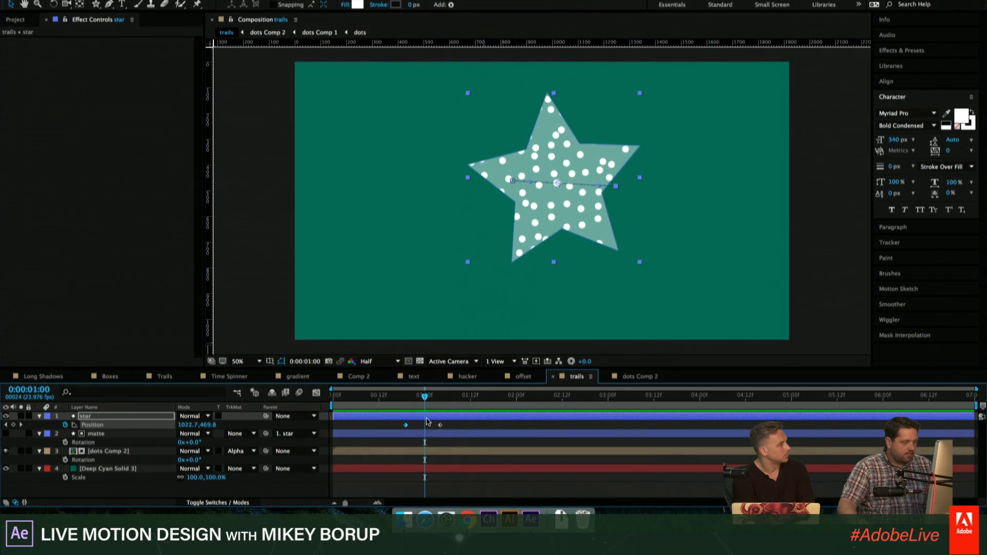
- Apply the Echo effect to the dots Comp 2 layer in trails and raise Number Of Echoes to about 63
click(147, 451)
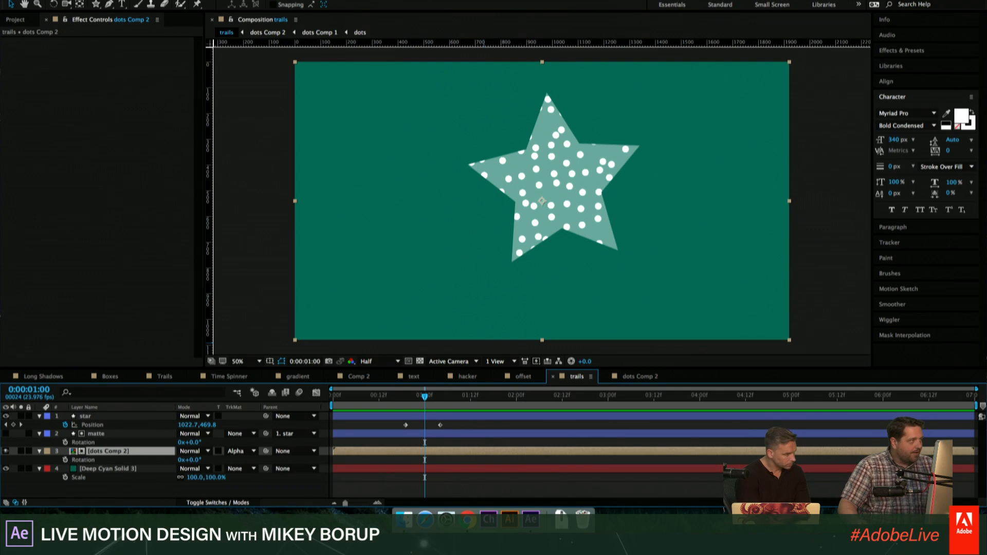
click(225, 1)
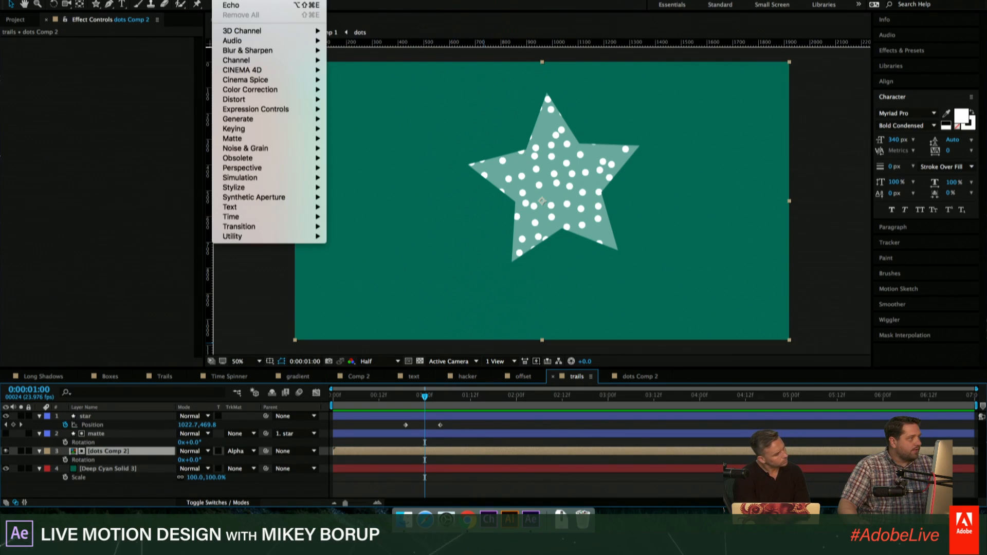
click(229, 6)
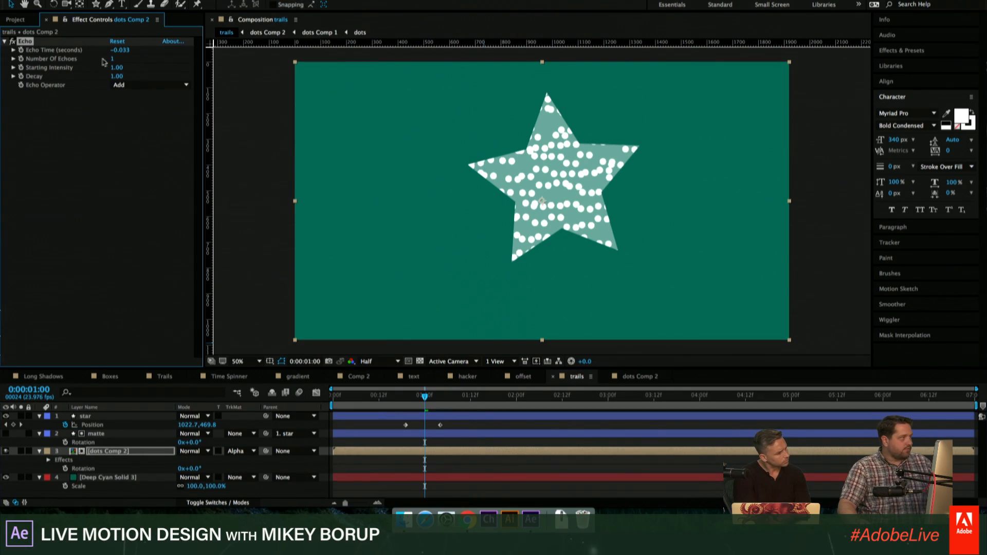
drag(111, 61, 152, 65)
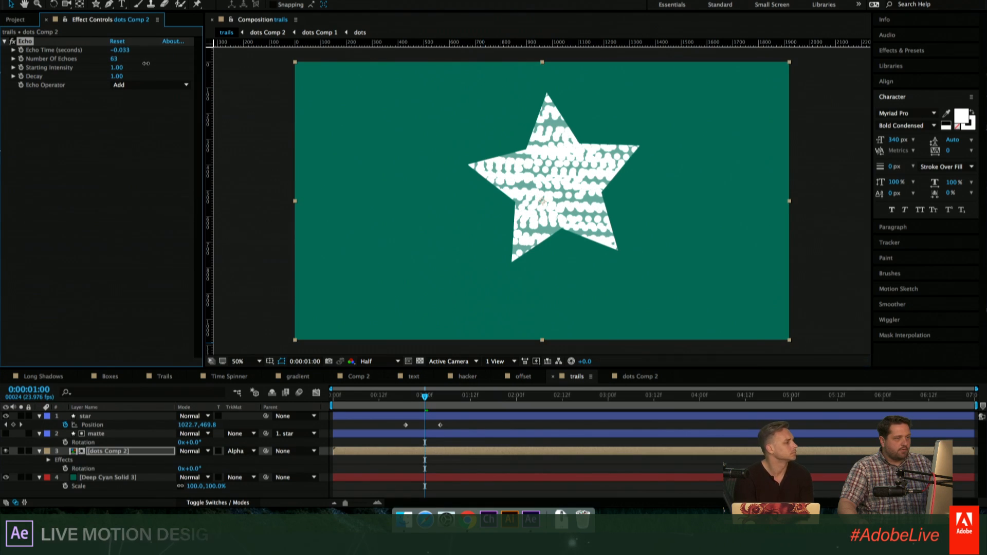
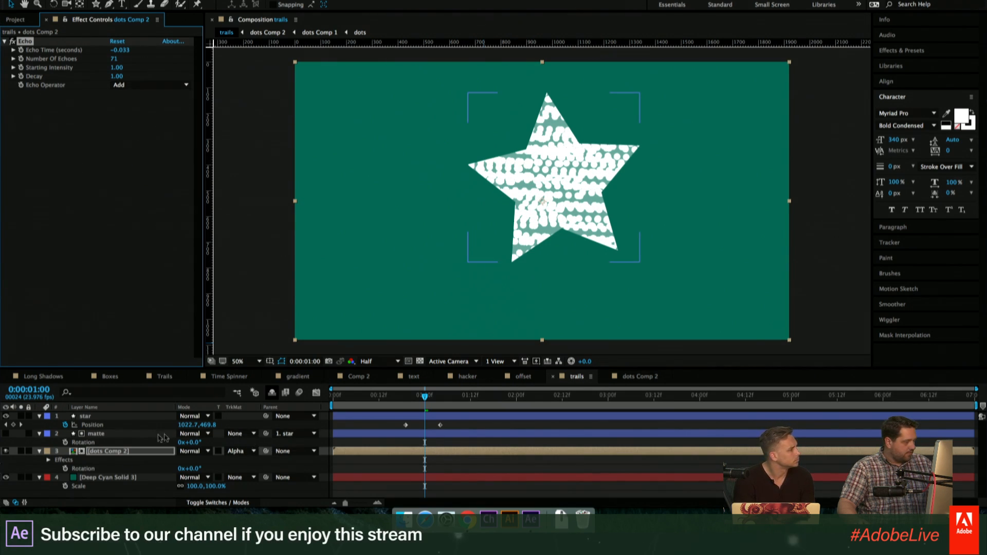
- Move the matte layer from trails into dots Comp 2 and set it as the alpha matte for dots Comp 1
click(110, 434)
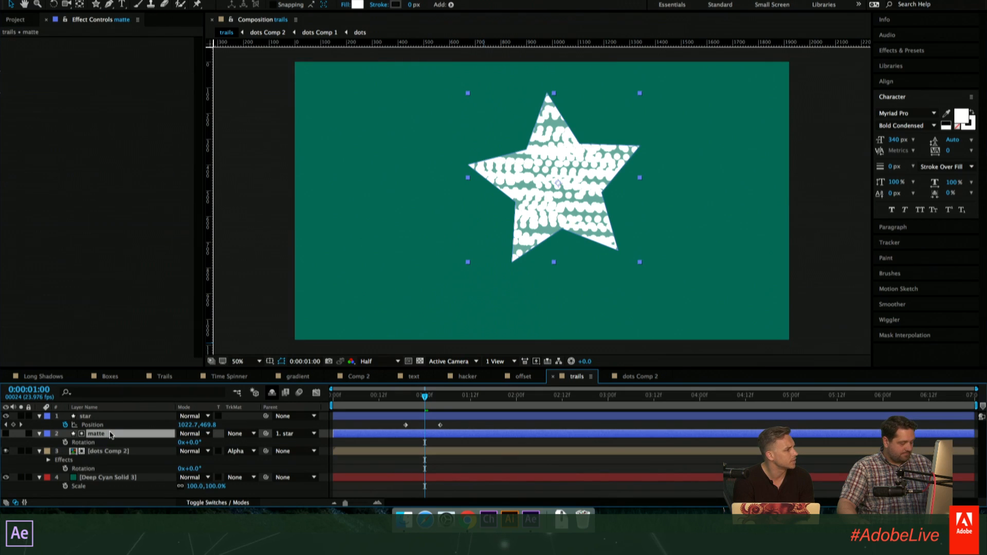
key(Delete)
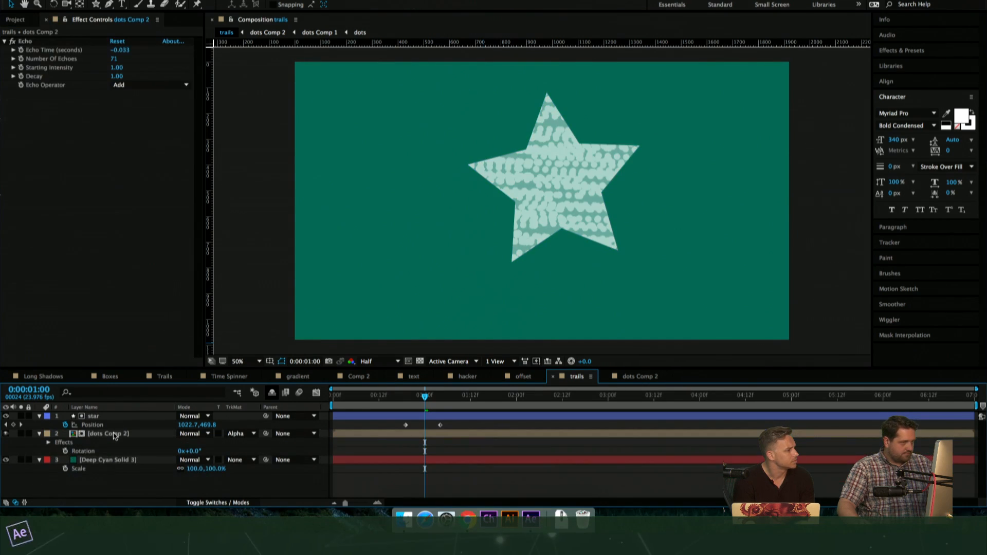
double_click(118, 434)
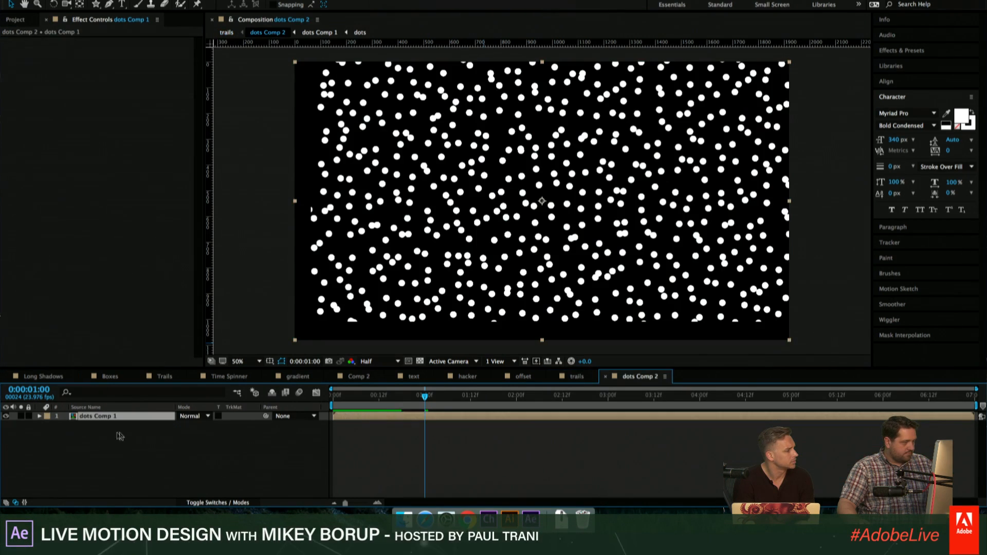
key(ctrl+v)
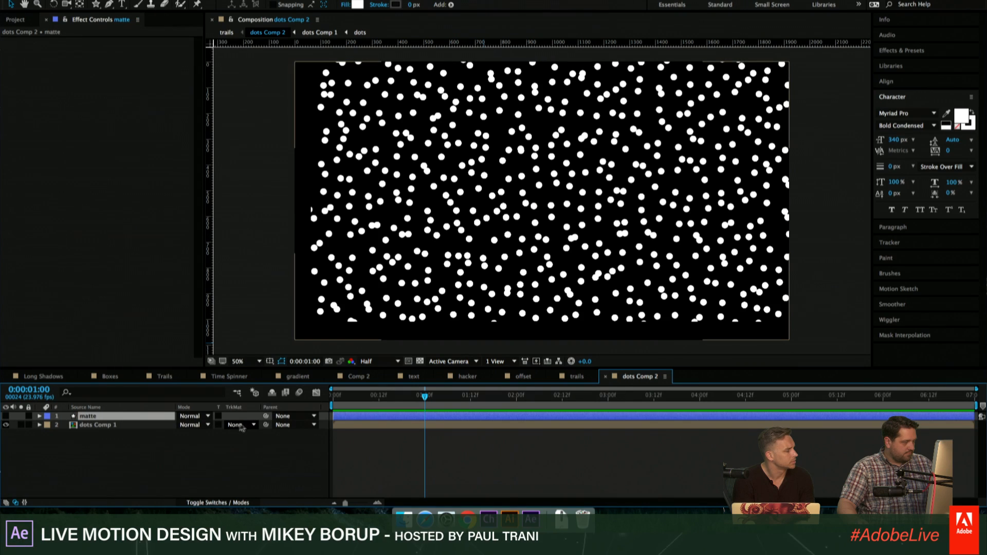
click(241, 425)
click(248, 451)
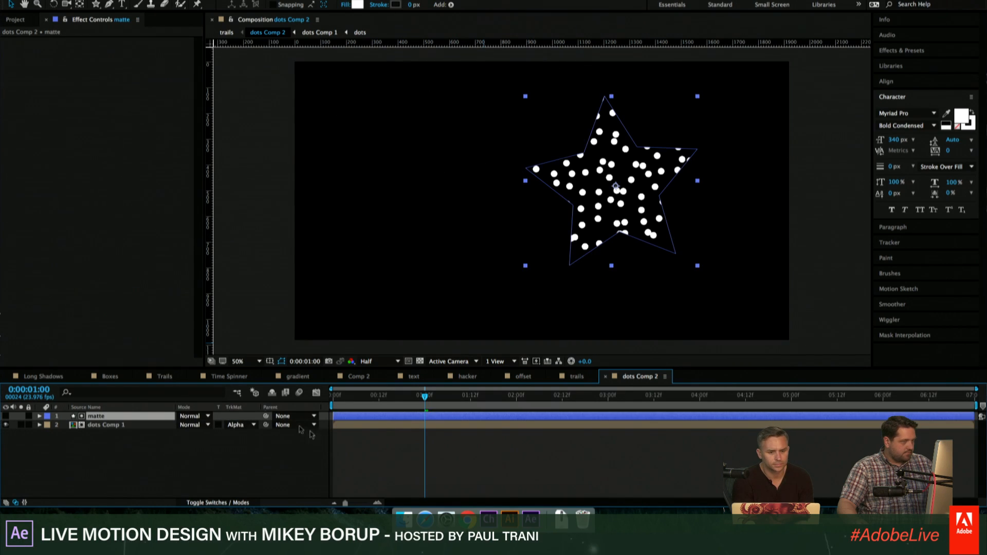
- Preview the moving dotted star with its echo effect in the original trails composition
click(95, 377)
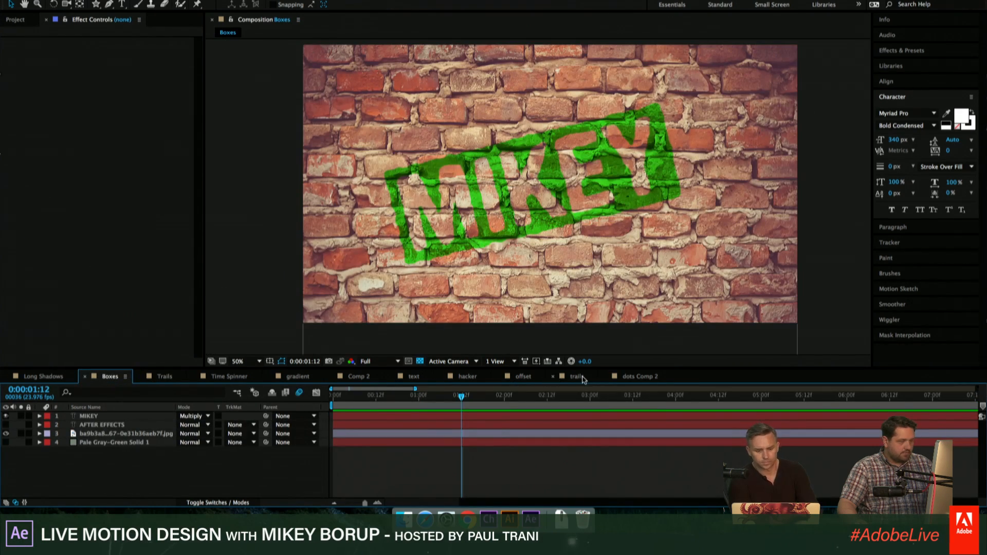
click(577, 376)
mouse_move(426, 400)
mouse_down()
mouse_move(392, 398)
mouse_move(430, 396)
mouse_up()
key(space)
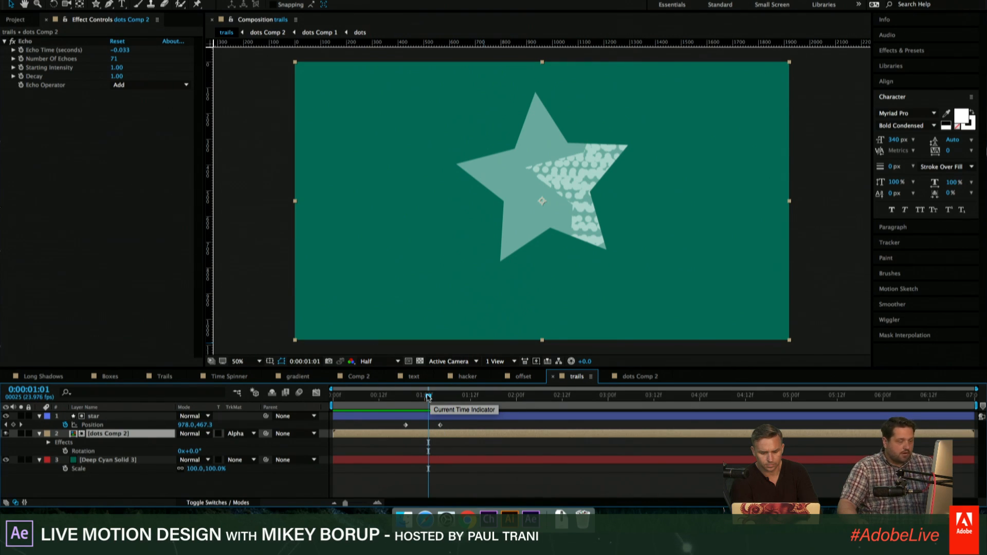
click(430, 414)
drag(428, 398, 397, 400)
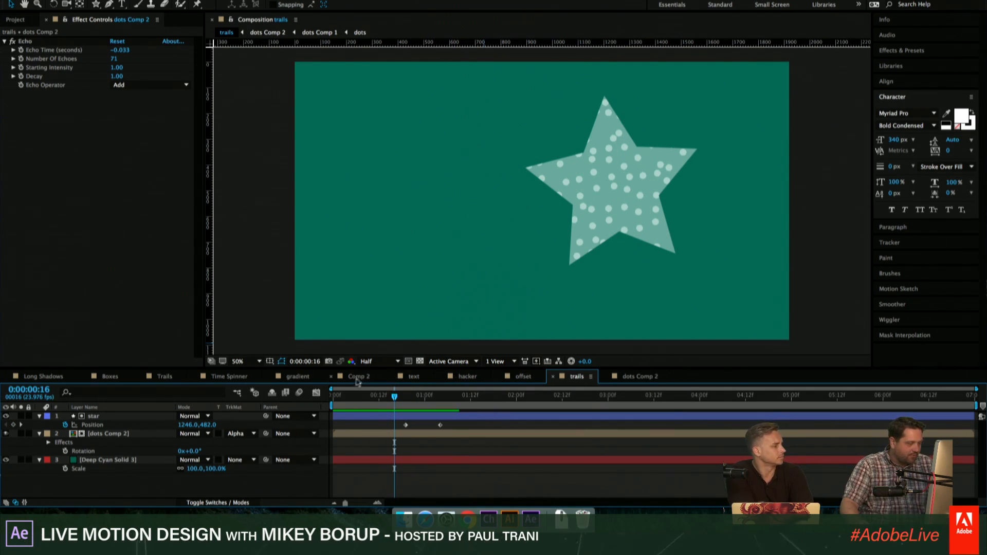
- Play through the star animation in the earlier Trails composition to examine the lines trailing its points
click(165, 377)
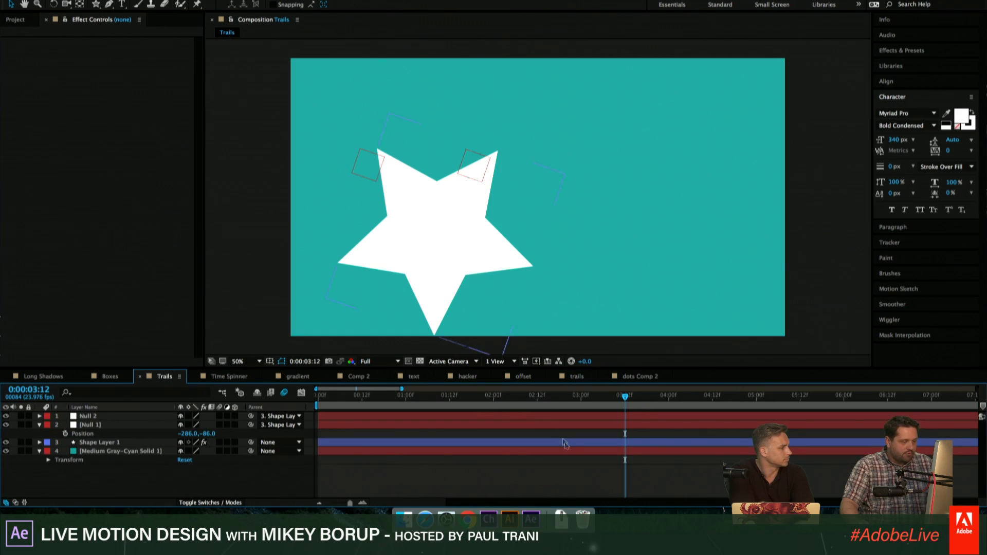
drag(367, 398, 275, 392)
key(space)
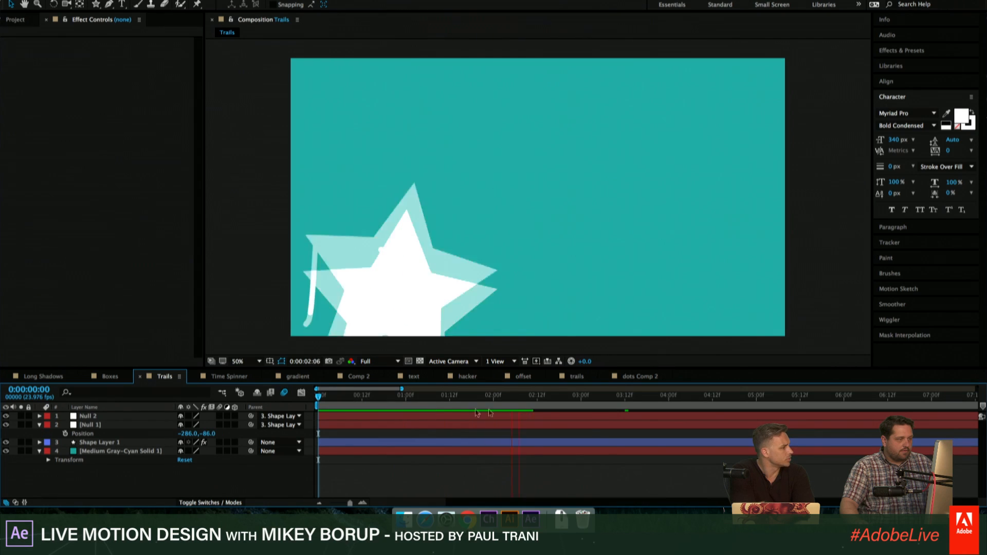
drag(526, 401, 501, 399)
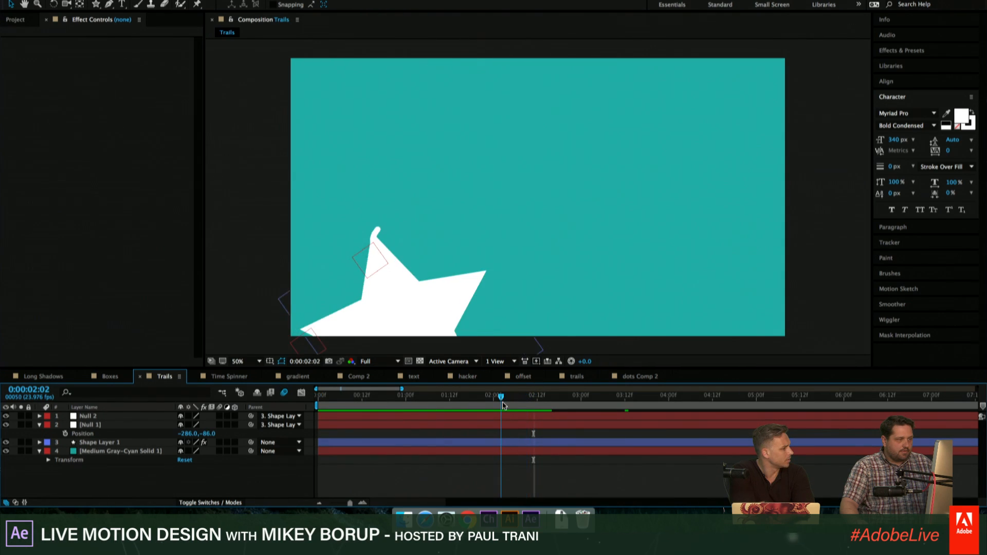
key(space)
key(space)
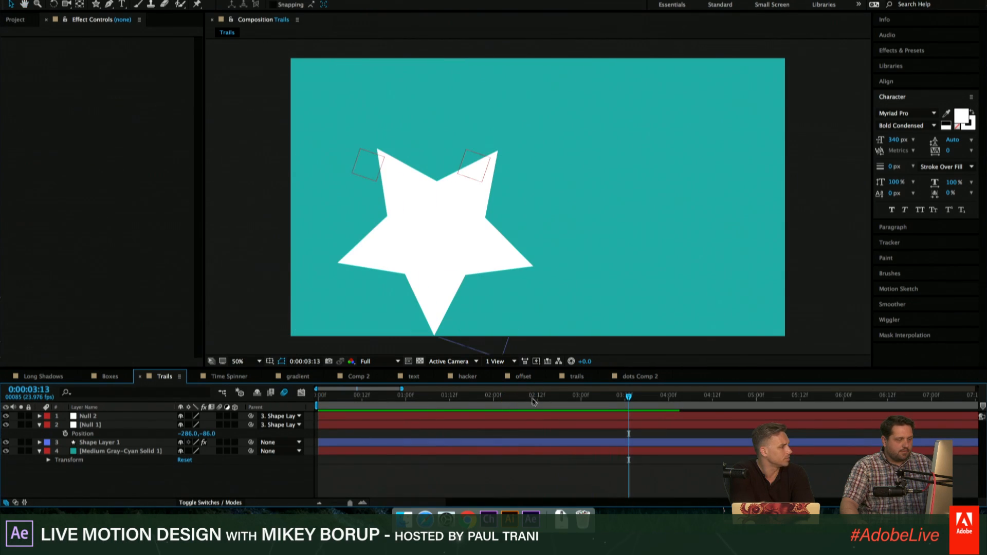
- Extend the motion path of Shape Layer 1 from 0:00:03:13 by moving the star to new positions across the frame
click(538, 418)
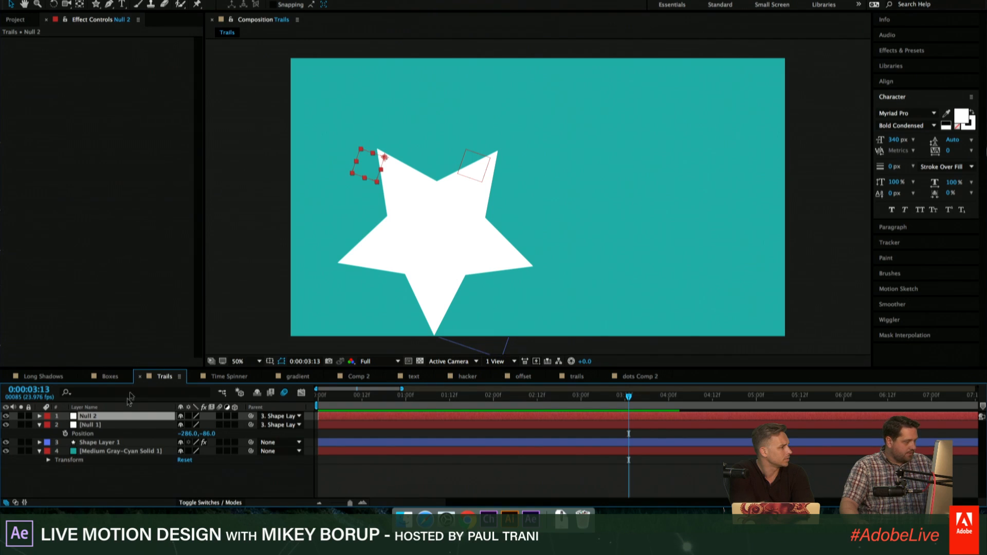
click(109, 445)
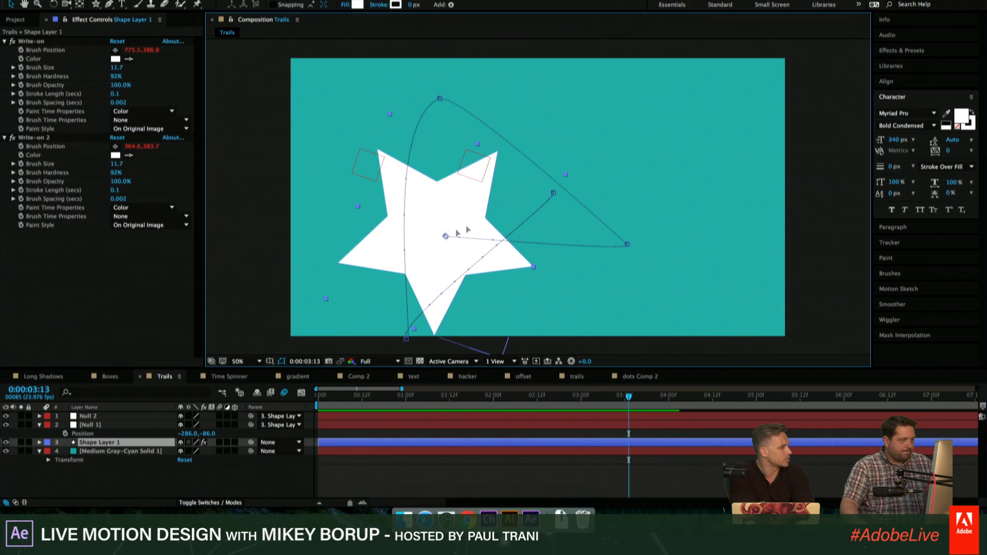
mouse_move(455, 229)
mouse_down()
mouse_move(613, 200)
mouse_move(689, 205)
mouse_move(654, 211)
mouse_up()
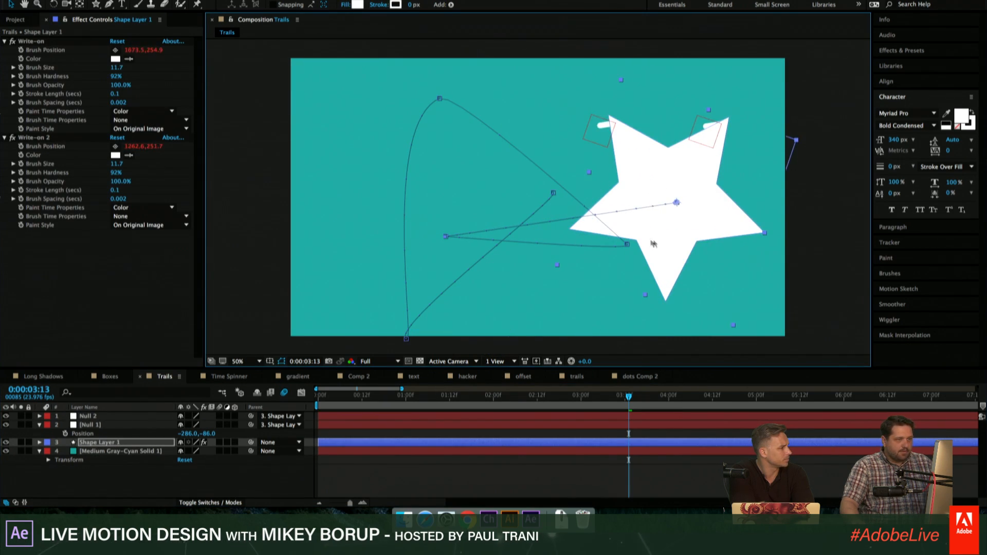
mouse_move(610, 252)
mouse_down()
mouse_move(484, 201)
mouse_move(398, 202)
mouse_move(396, 192)
mouse_move(588, 234)
mouse_move(739, 244)
mouse_move(672, 226)
mouse_up()
- Preview the extended star animation and its trailing lines from earlier points in the timeline
drag(687, 396, 431, 397)
key(space)
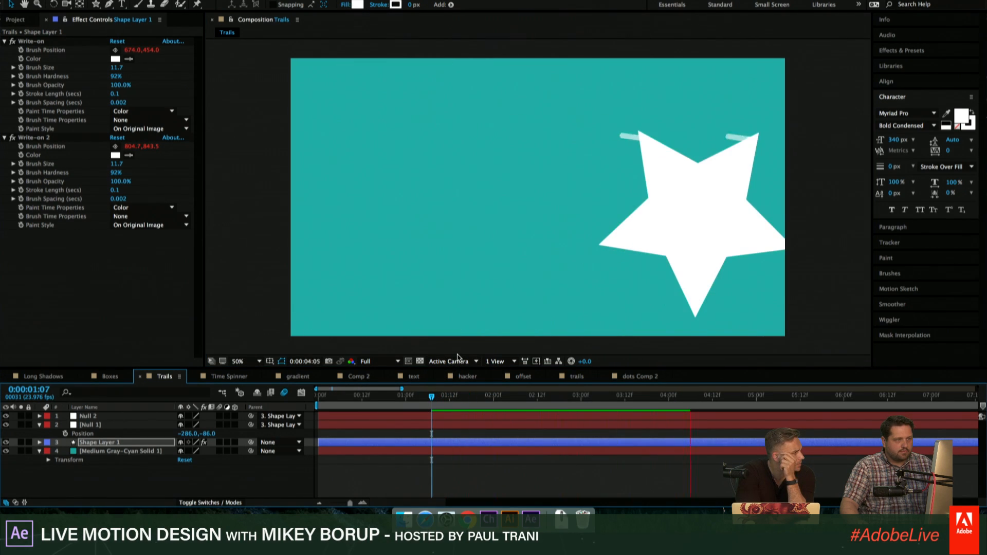
key(space)
drag(597, 396, 462, 396)
key(space)
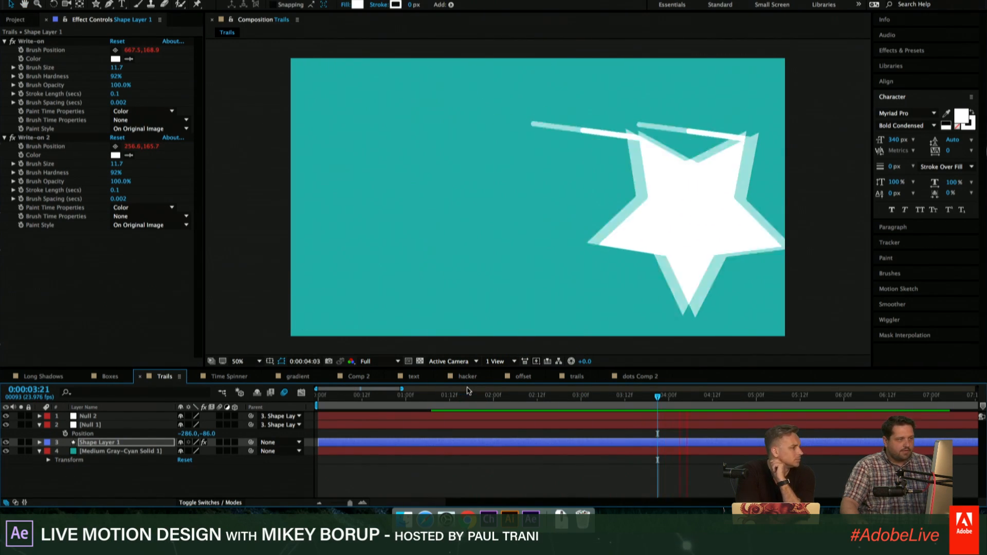
key(space)
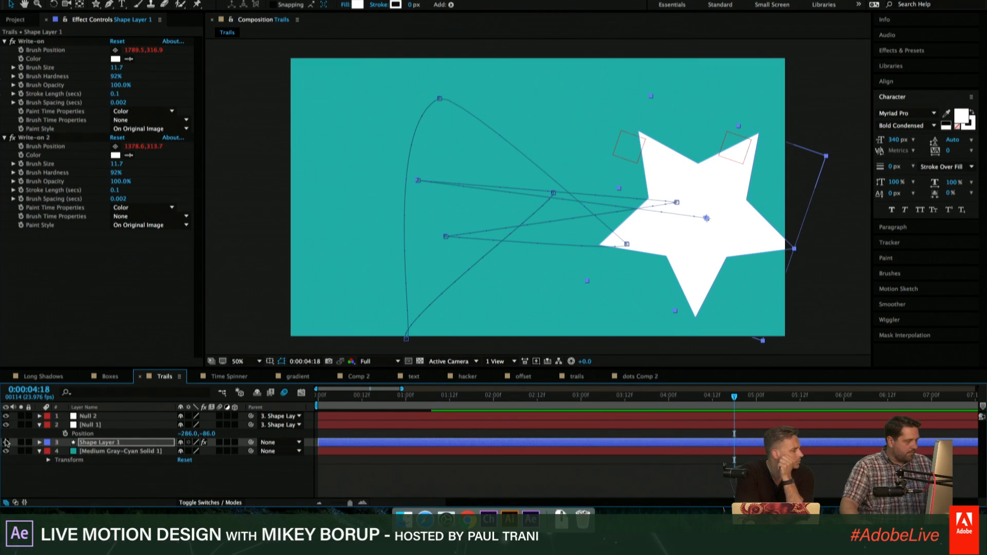
- Collapse the layer properties, then create a composition named trails and a second one with the default name and settings
click(38, 426)
click(40, 443)
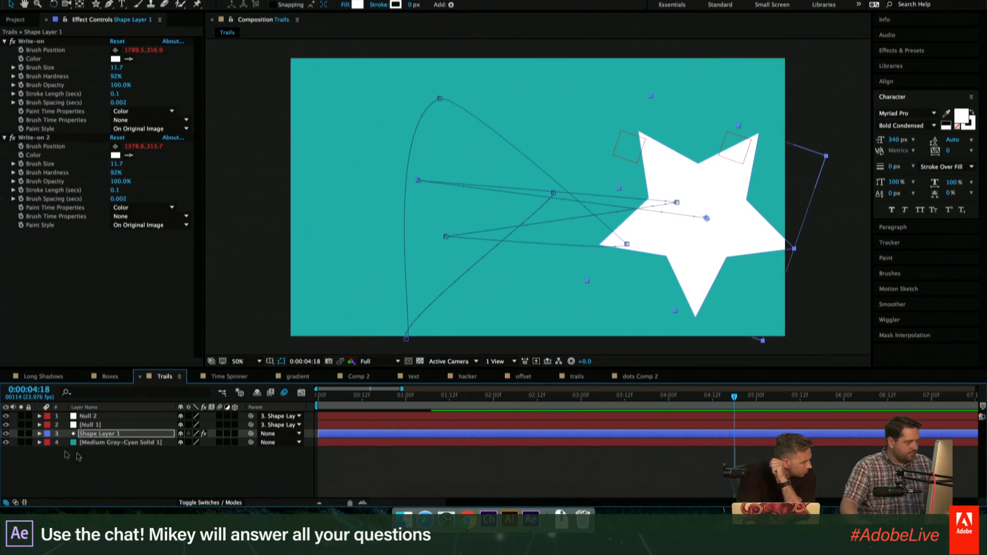
click(93, 457)
key(ctrl+n)
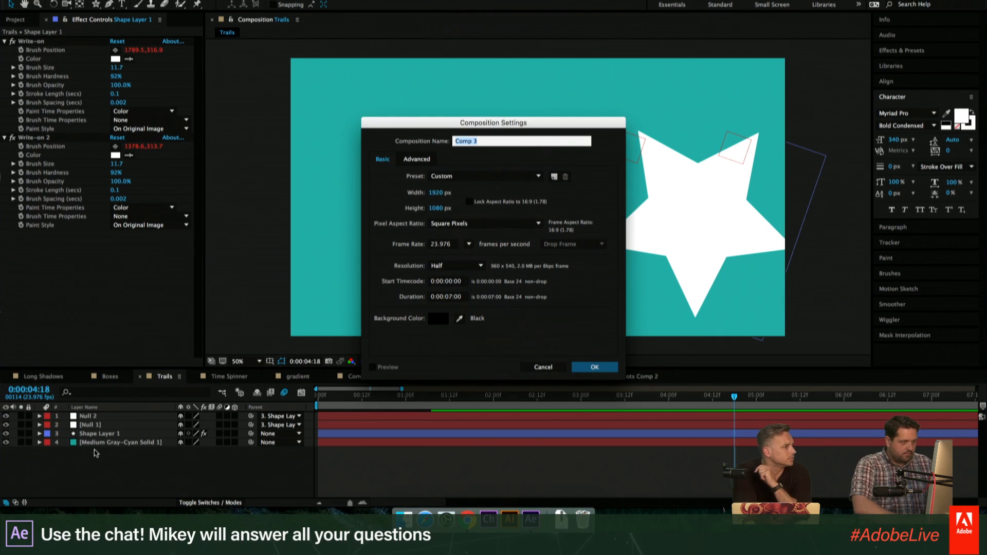
text(trails)
key(Return)
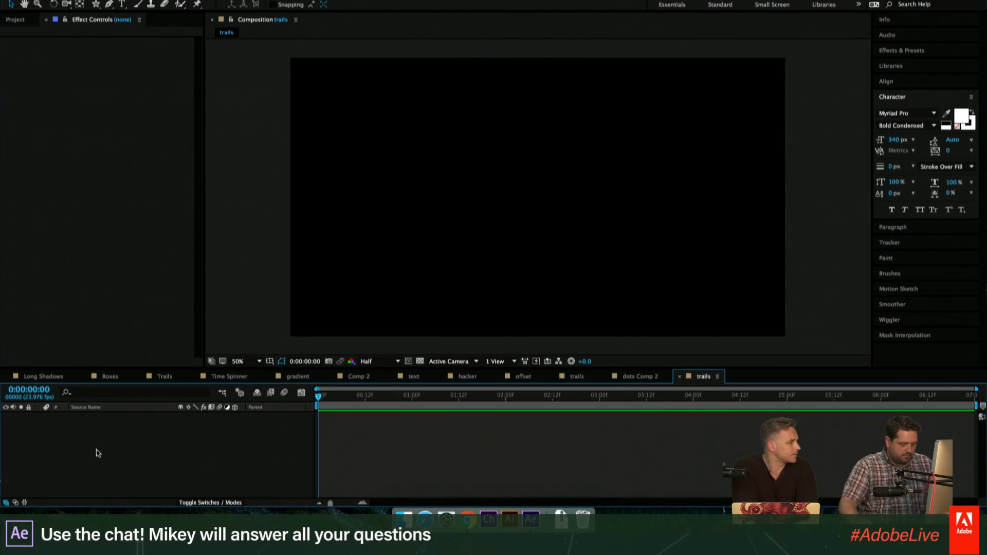
key(ctrl+n)
key(Return)
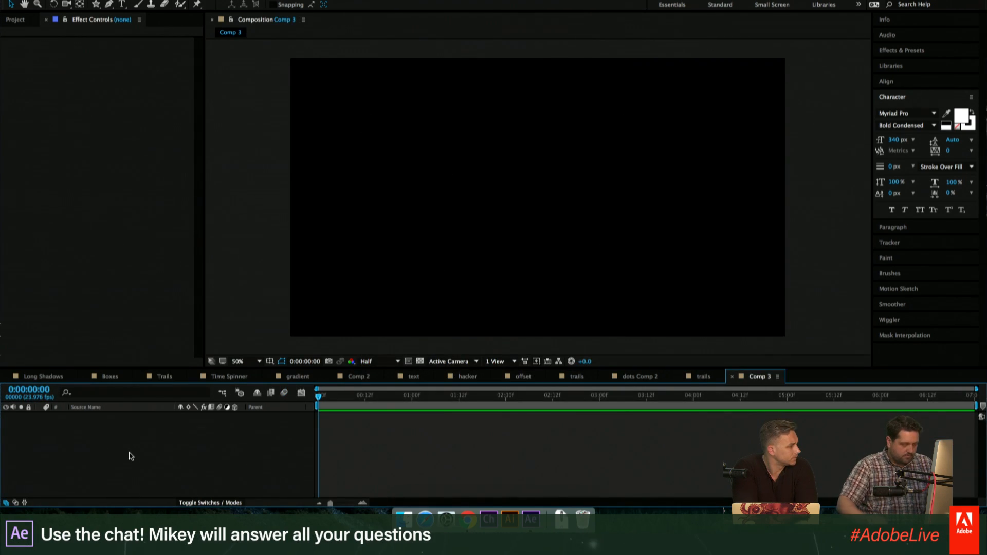
key(ctrl+y)
key(Return)
key(Delete)
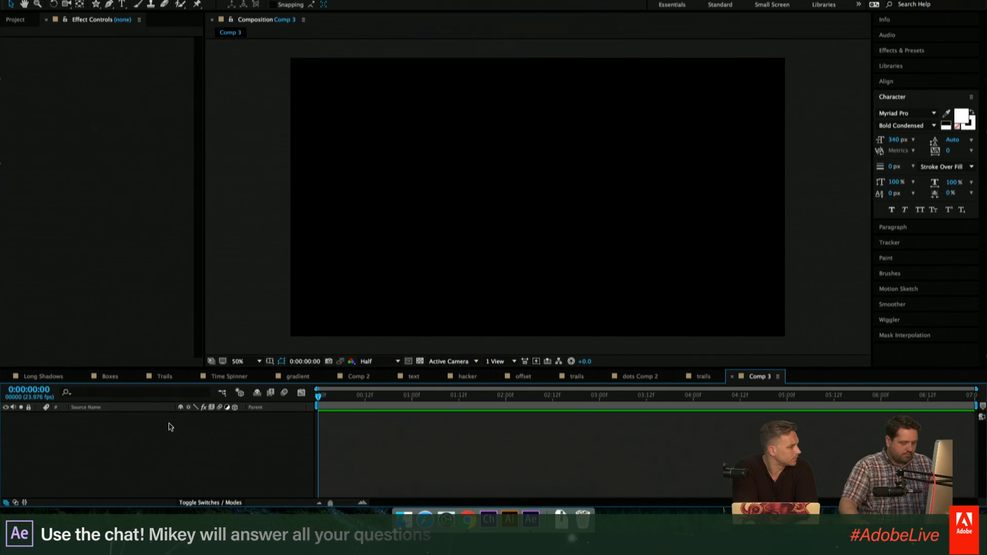
- Add a full-frame solid in deep cyan (RGB 11, 153, 153) to Comp 3
key(ctrl+y)
click(383, 299)
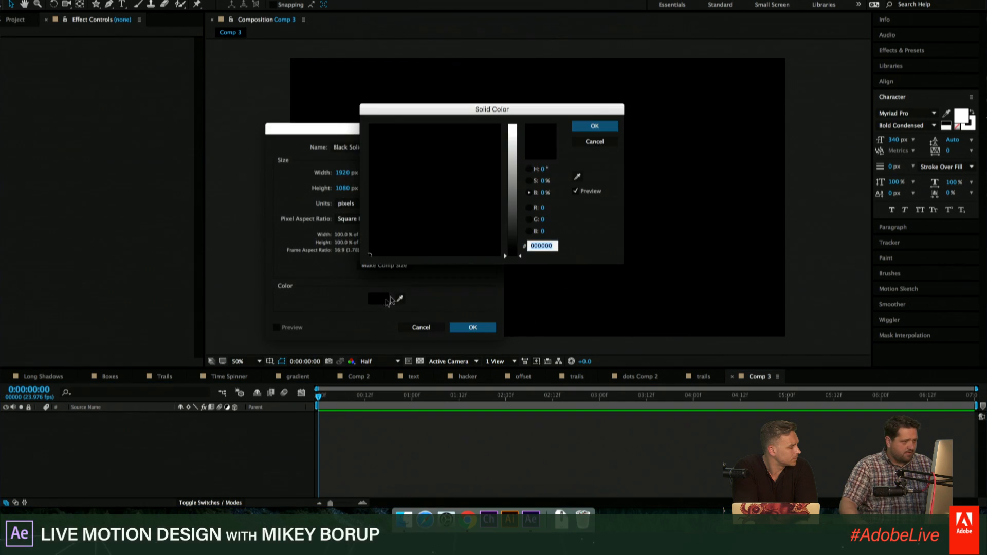
drag(511, 208, 513, 177)
click(434, 147)
click(435, 133)
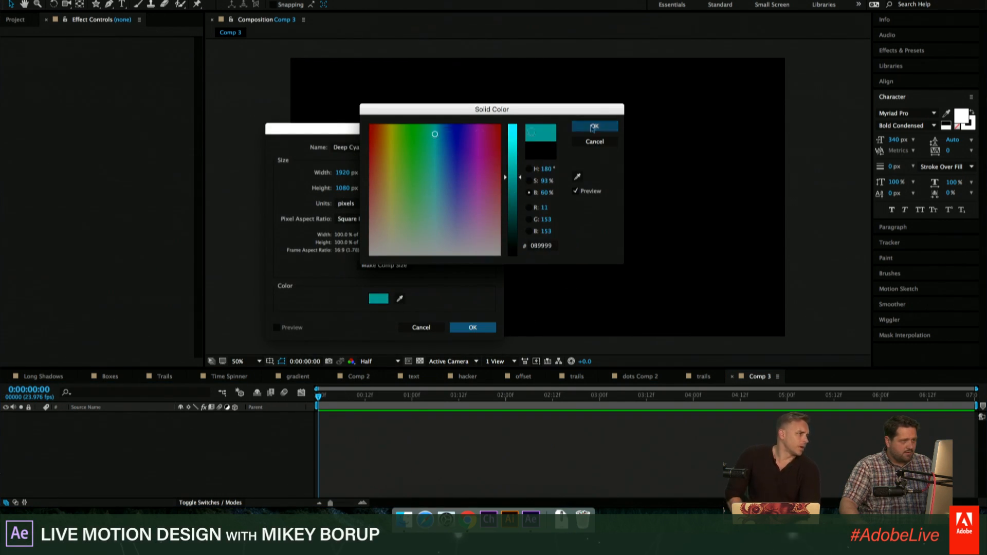
click(612, 126)
click(473, 327)
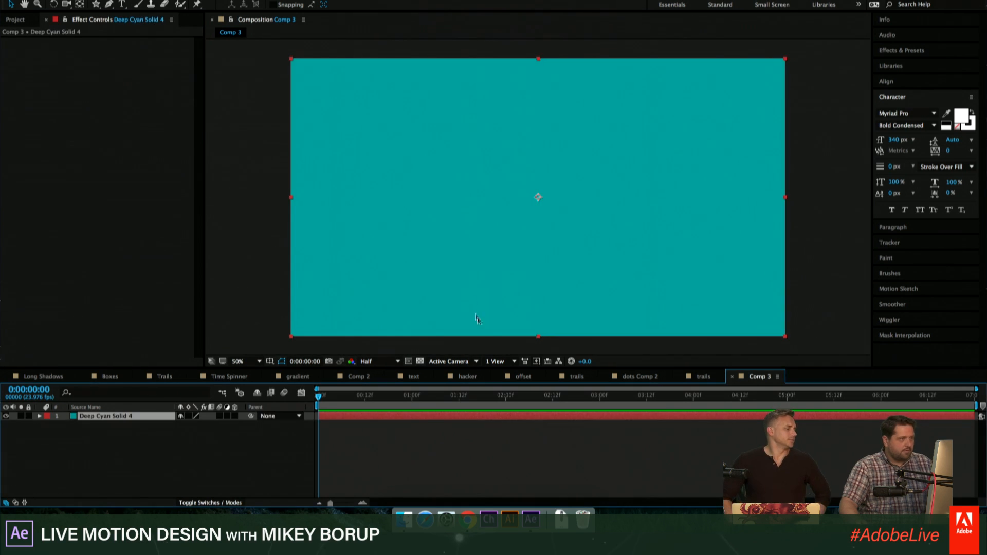
- Draw a white five-pointed star near the centre of the frame on a new shape layer above the solid
click(95, 5)
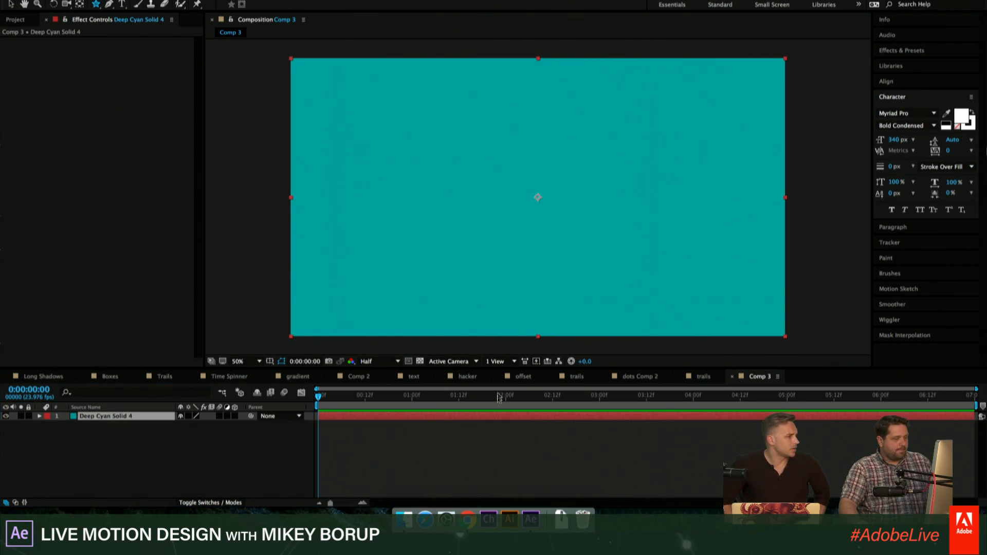
click(497, 452)
mouse_move(487, 146)
mouse_down()
mouse_move(566, 205)
mouse_move(514, 168)
mouse_move(585, 233)
mouse_up()
click(440, 485)
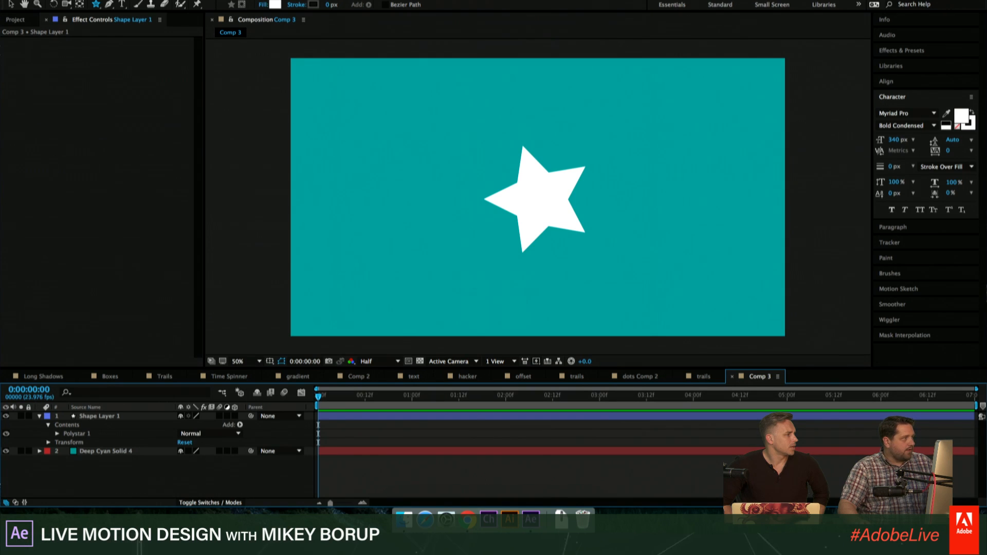
- Check which effects are applied to Shape Layer 1 in the earlier Trails composition, then return to Comp 3
click(692, 379)
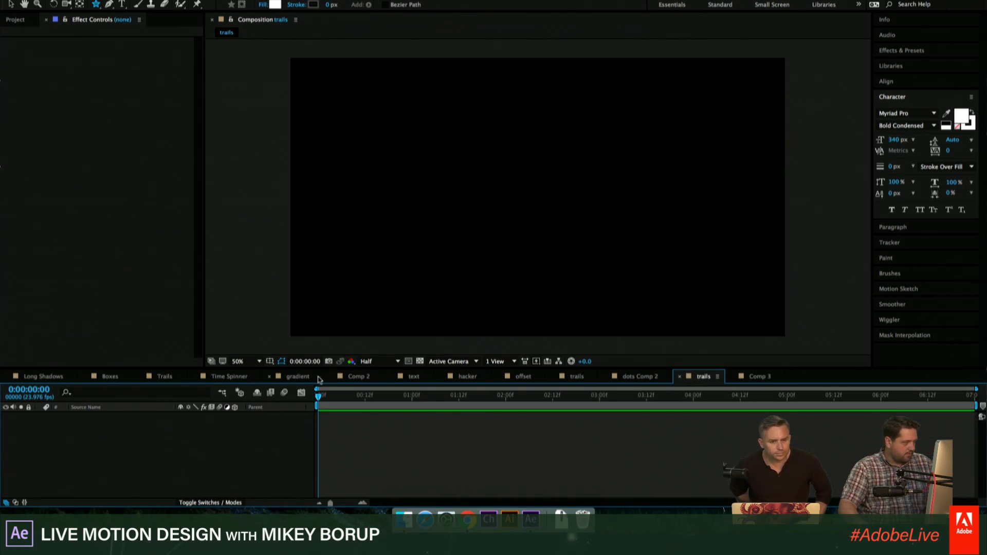
click(166, 377)
click(96, 435)
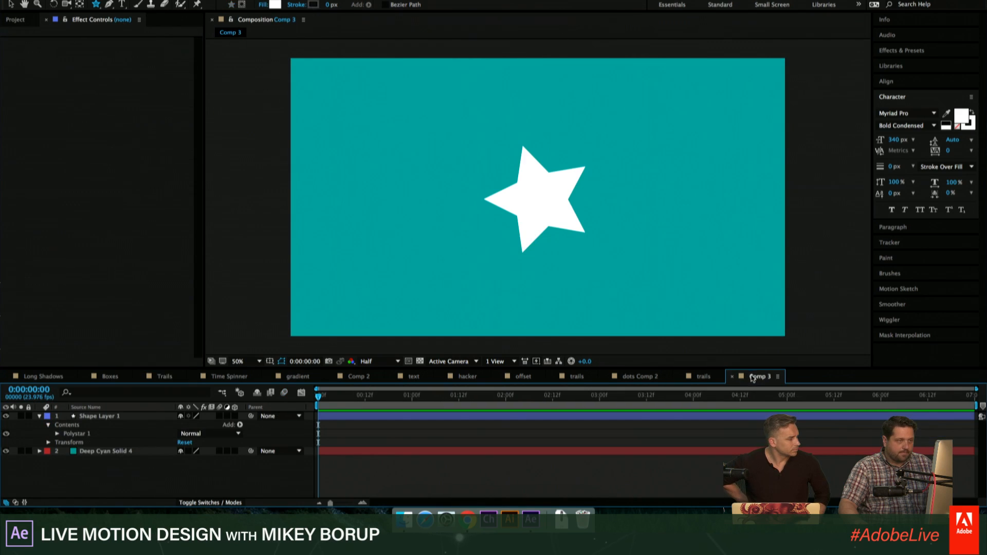
click(756, 377)
- Apply the Generate > Write-on effect to the star's shape layer
key(super+shift+slash)
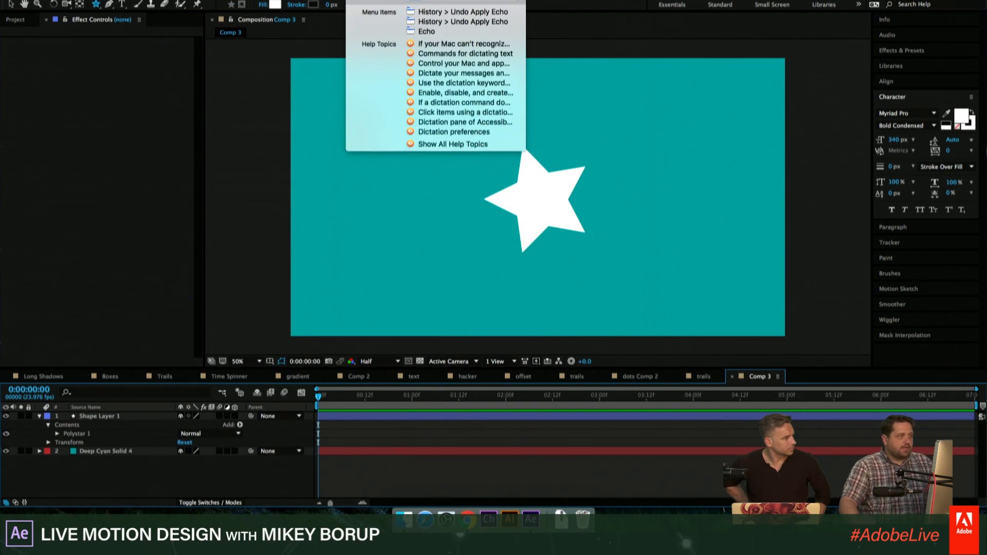
text(wri)
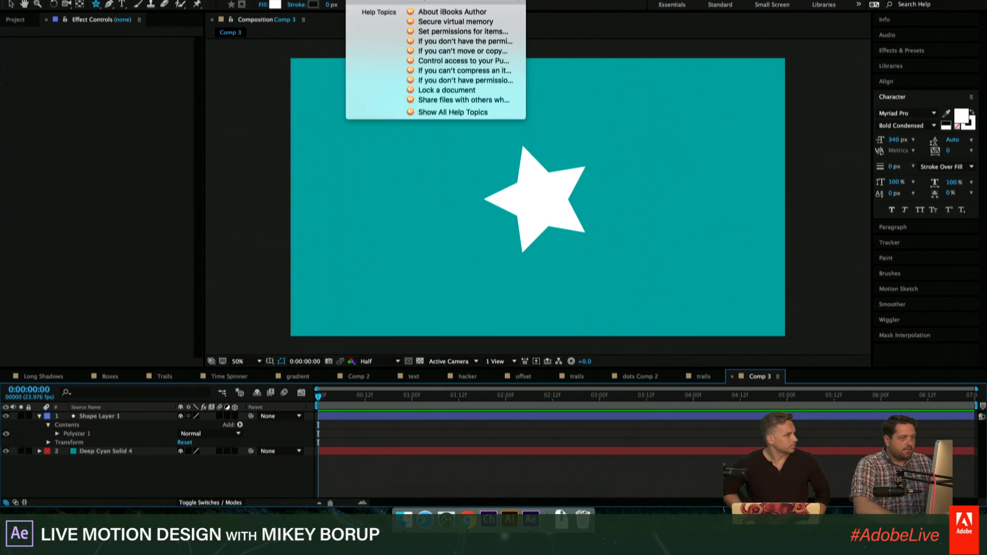
text(e)
click(378, 426)
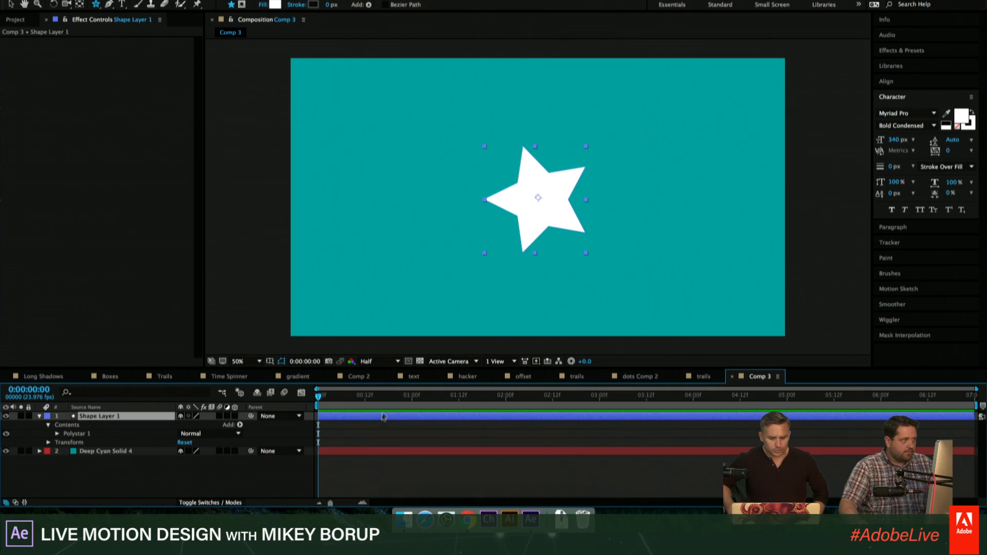
key(super+shift+slash)
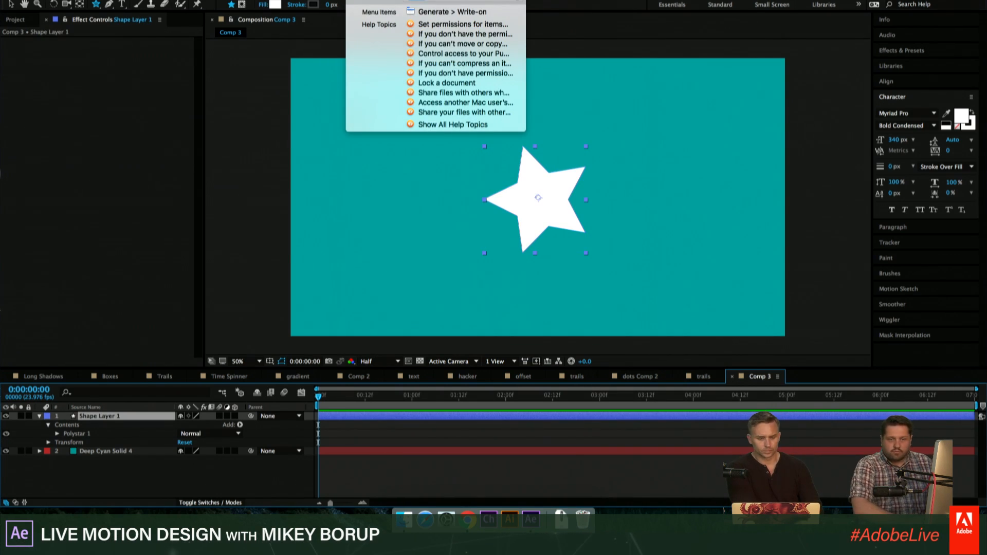
key(Escape)
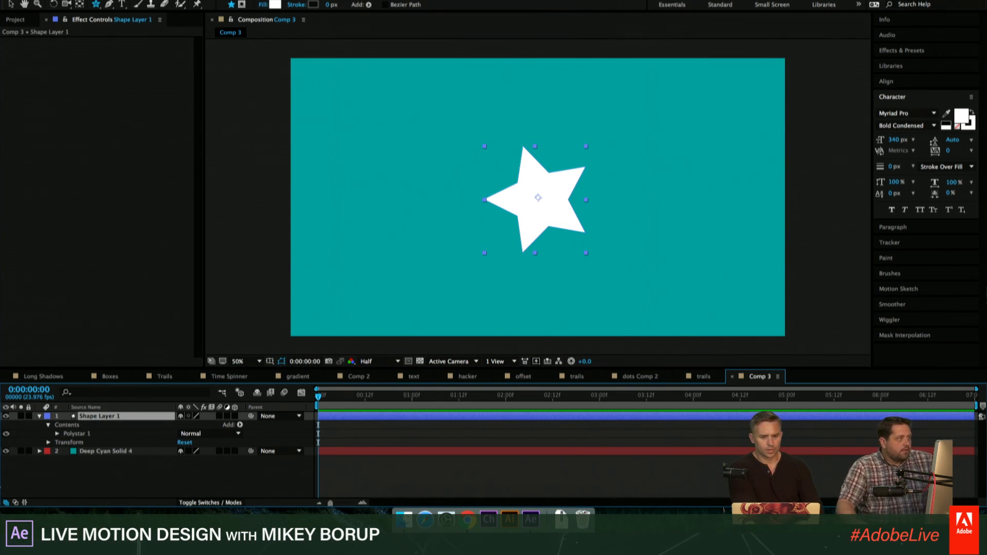
key(super+shift+slash)
click(432, 10)
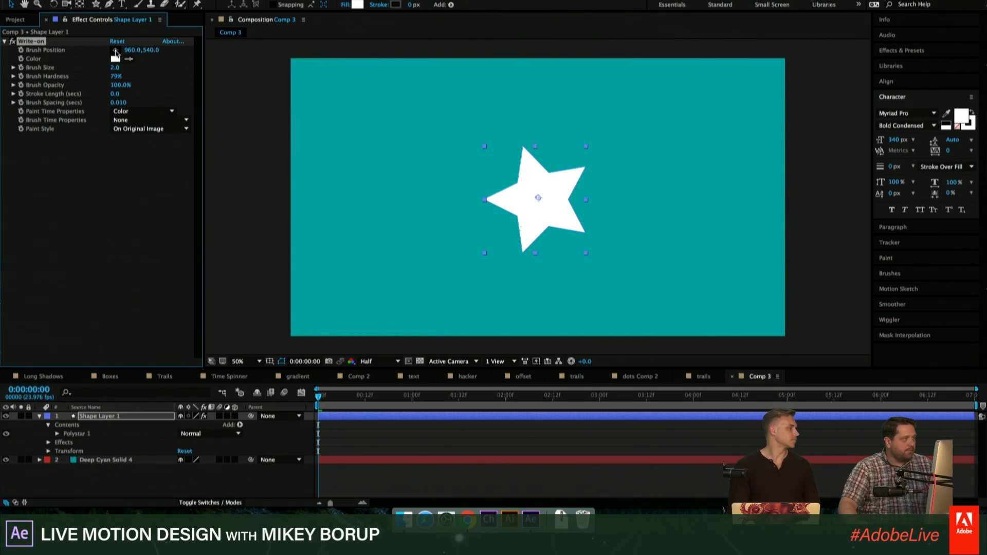
- Animate the Write-on brush position from about 540, 254 at 0:00:00:16 to about 946, 198 at 0:00:01:14
click(115, 52)
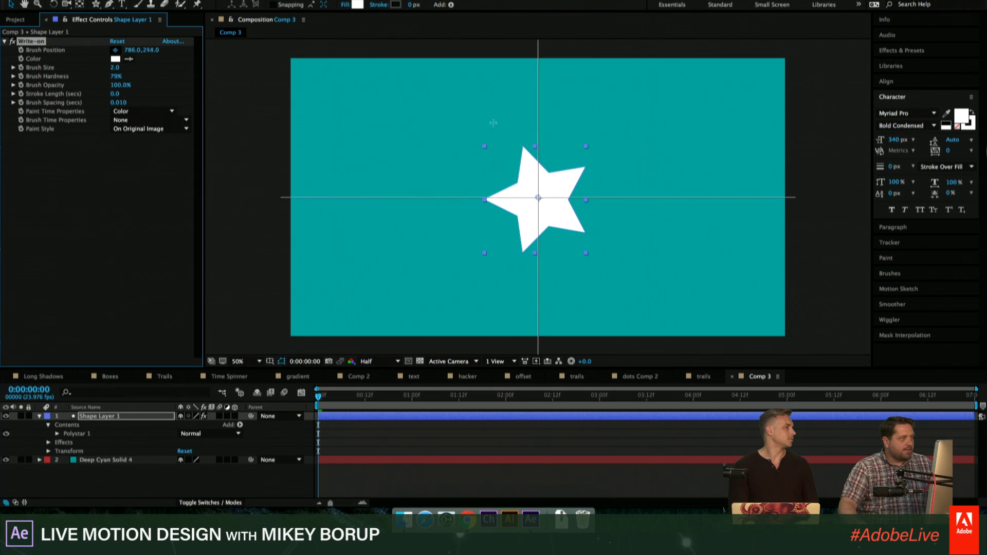
click(430, 124)
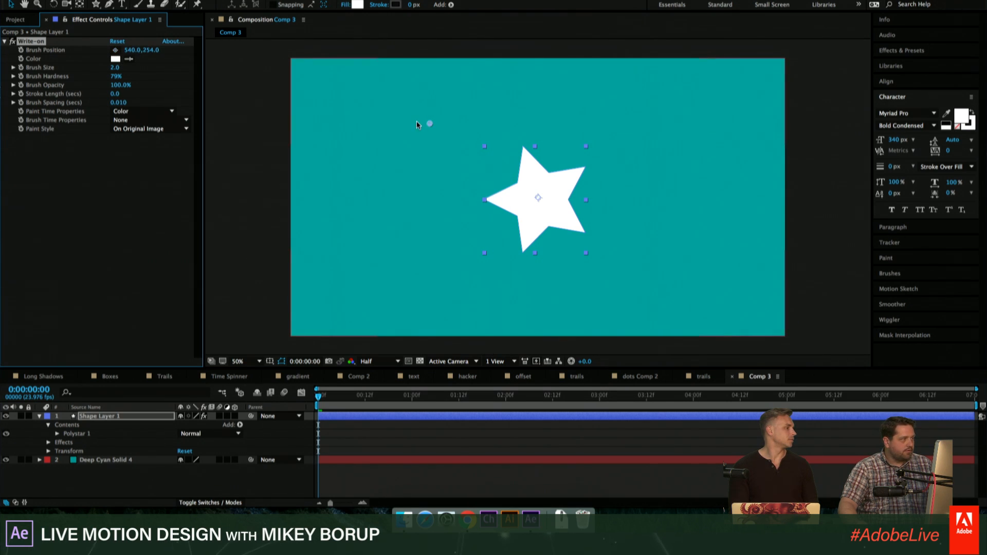
key(space)
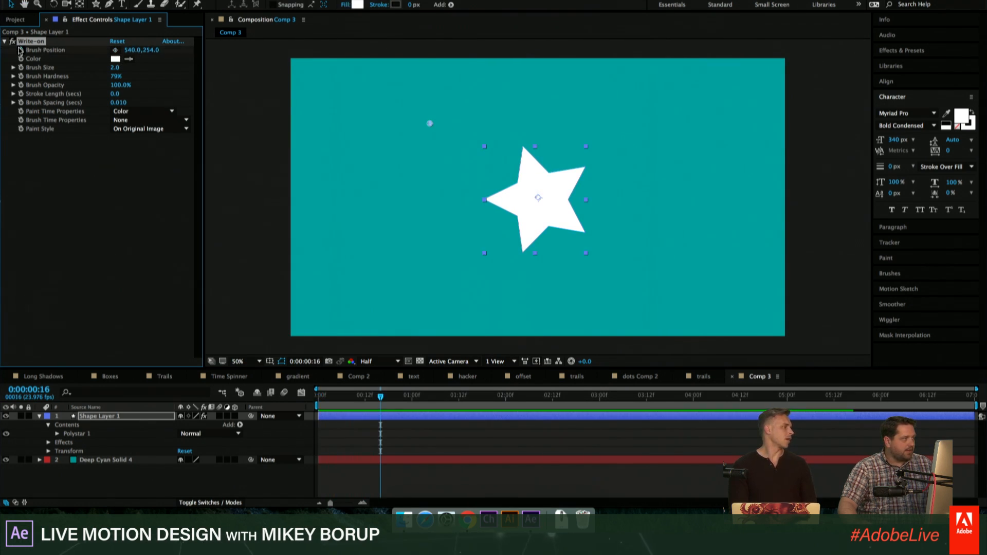
click(20, 50)
key(space)
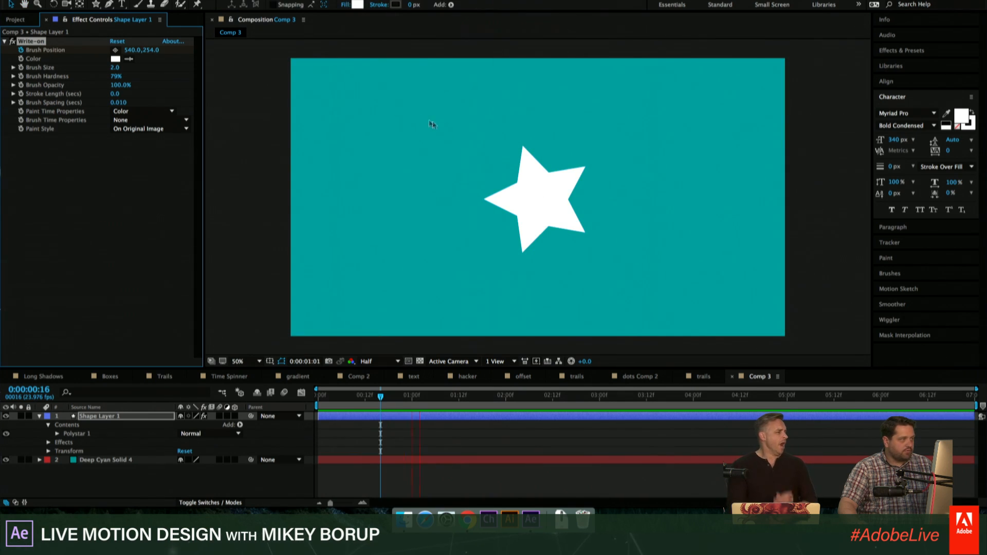
key(space)
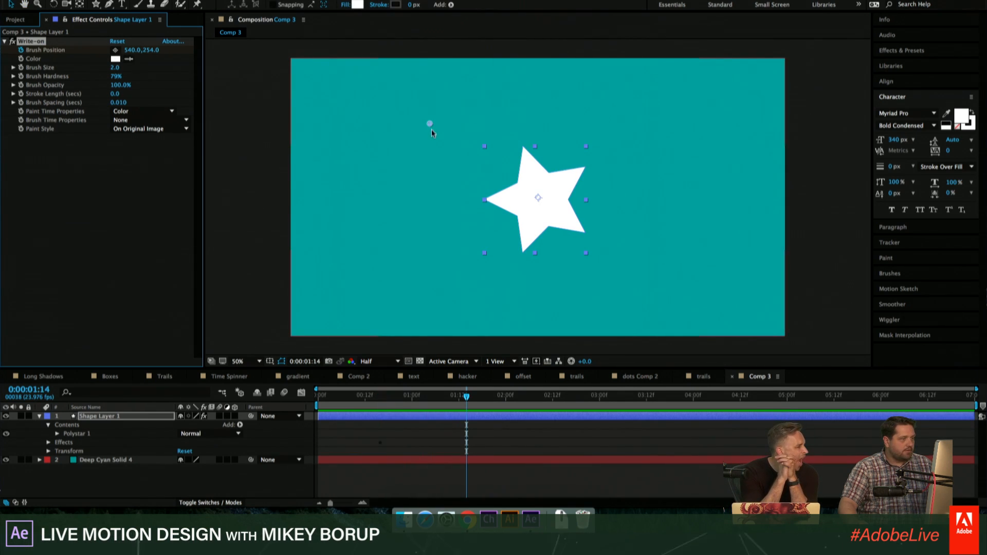
drag(431, 124, 534, 109)
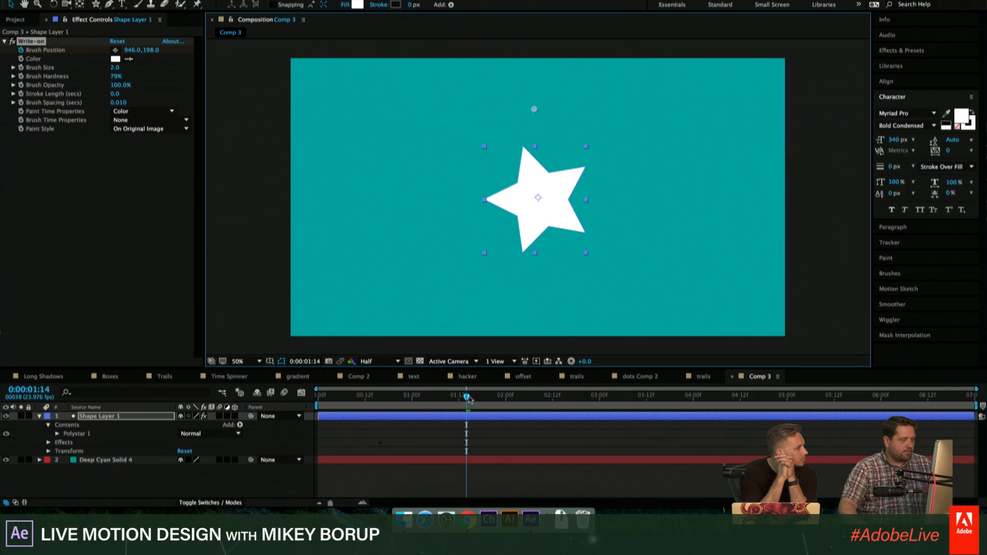
- Set the Write-on brush size to 12 and preview the stroke being drawn above the star
drag(469, 399, 416, 399)
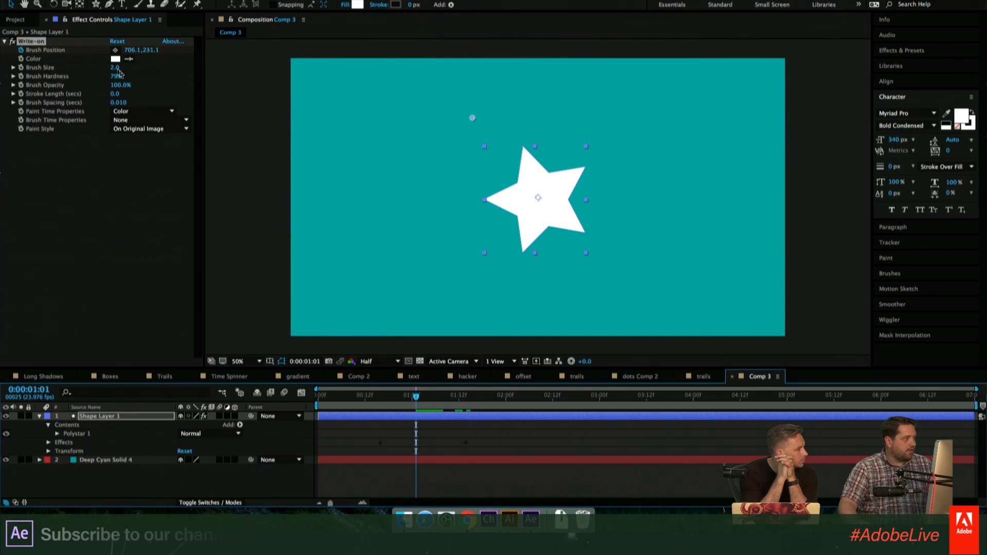
drag(115, 67, 163, 70)
drag(417, 399, 358, 397)
key(space)
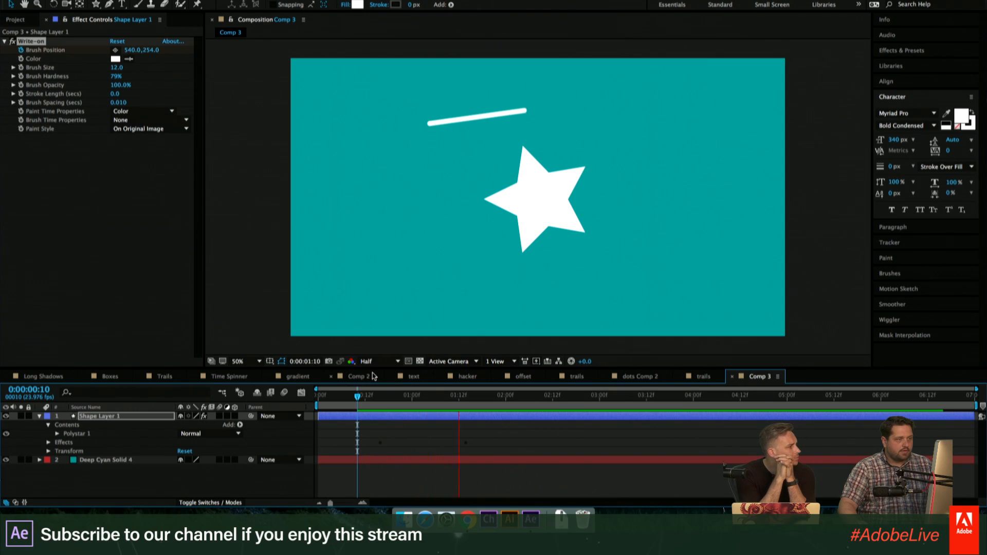
key(space)
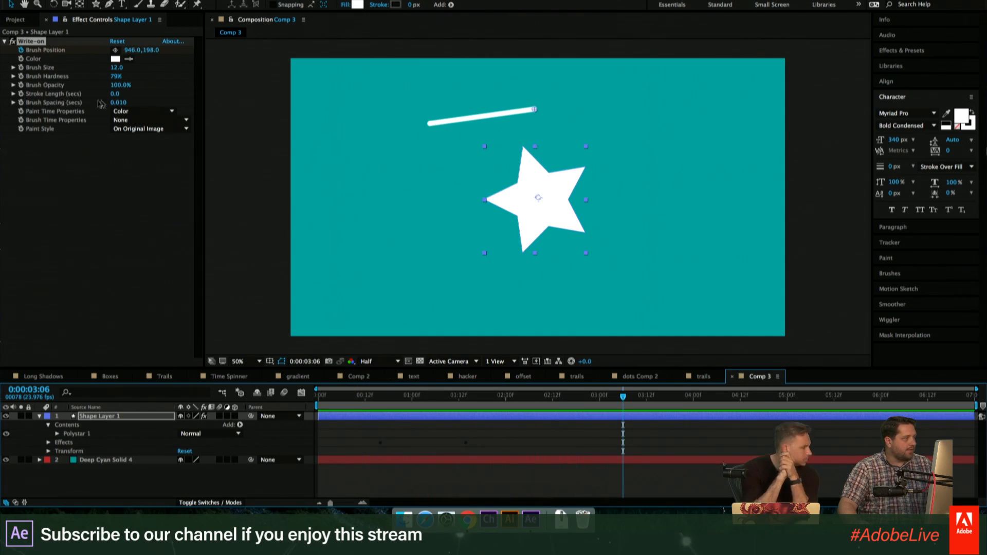
- Set the Write-on stroke length to 0.4 seconds and preview the shortened stroke
drag(115, 94, 118, 97)
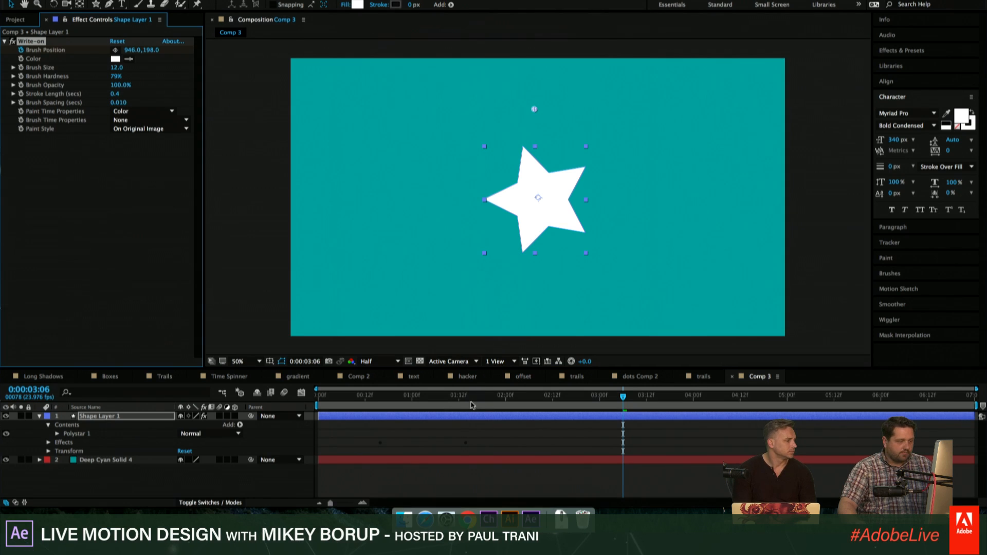
click(337, 396)
key(space)
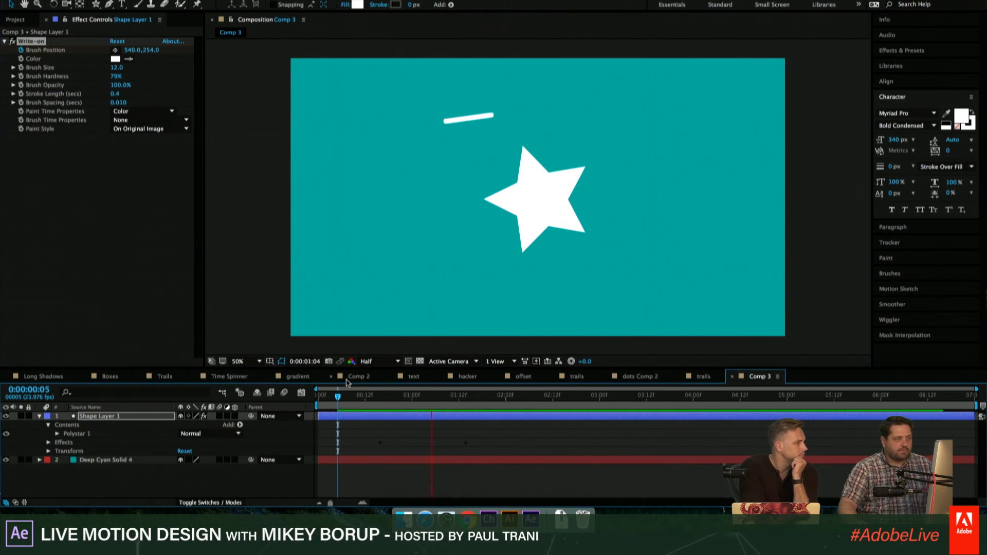
mouse_move(353, 396)
mouse_down()
mouse_move(380, 396)
mouse_move(367, 405)
mouse_up()
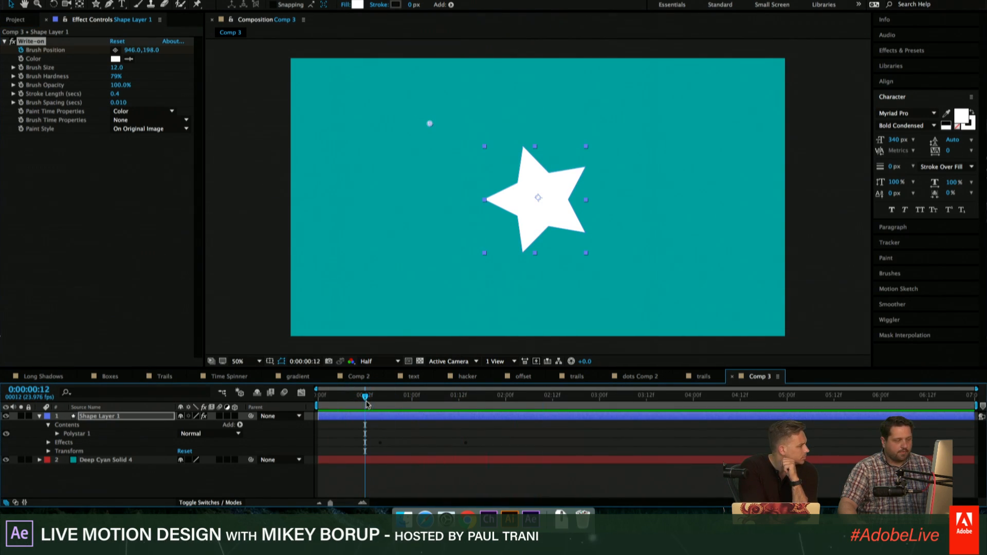
key(space)
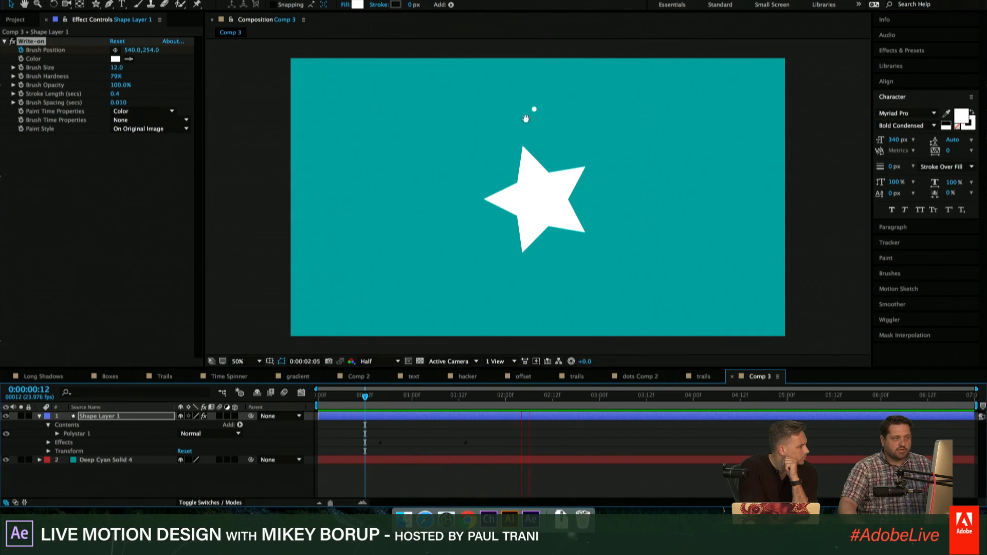
key(space)
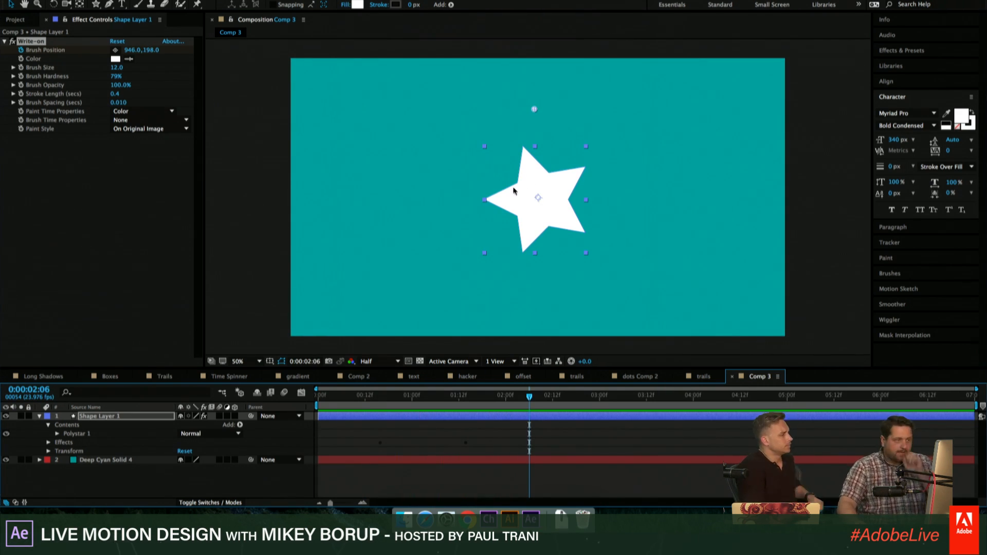
- Add a null object to Comp 3 and place it near the star's upper point
click(436, 440)
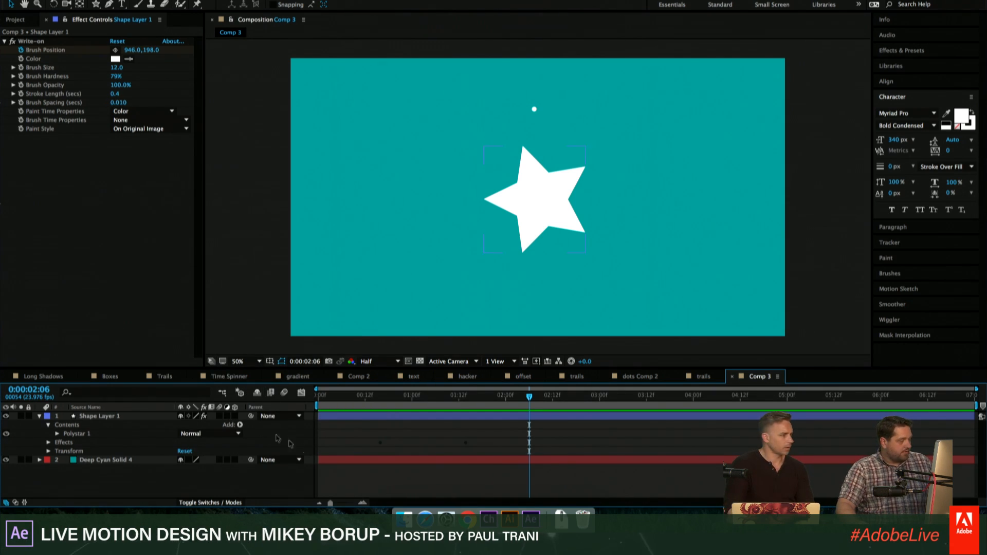
click(197, 0)
mouse_move(221, 0)
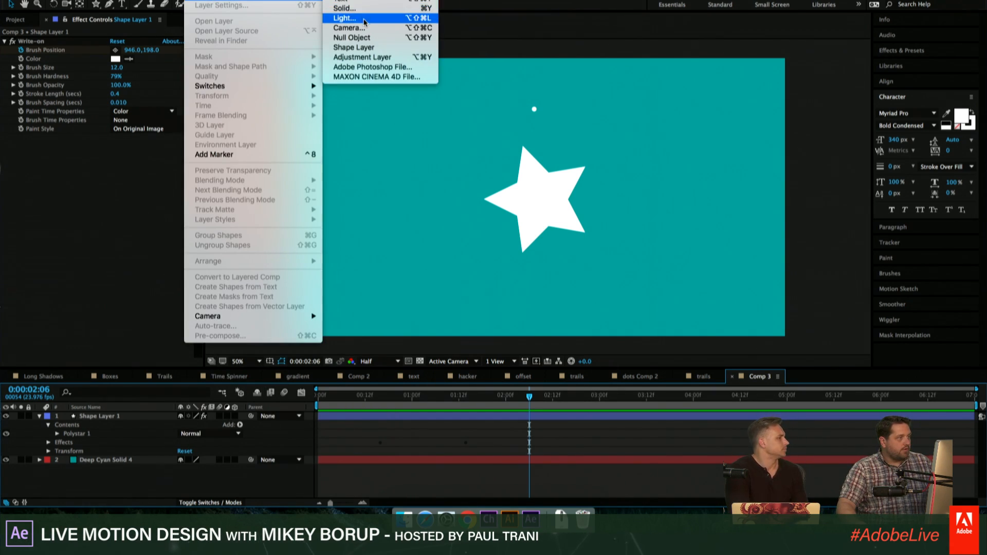
click(359, 38)
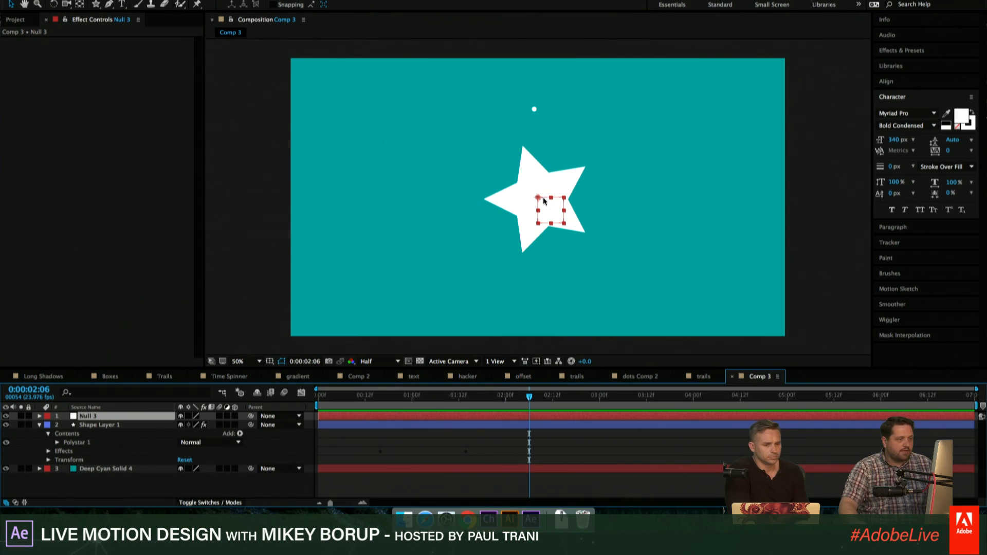
drag(545, 200, 533, 163)
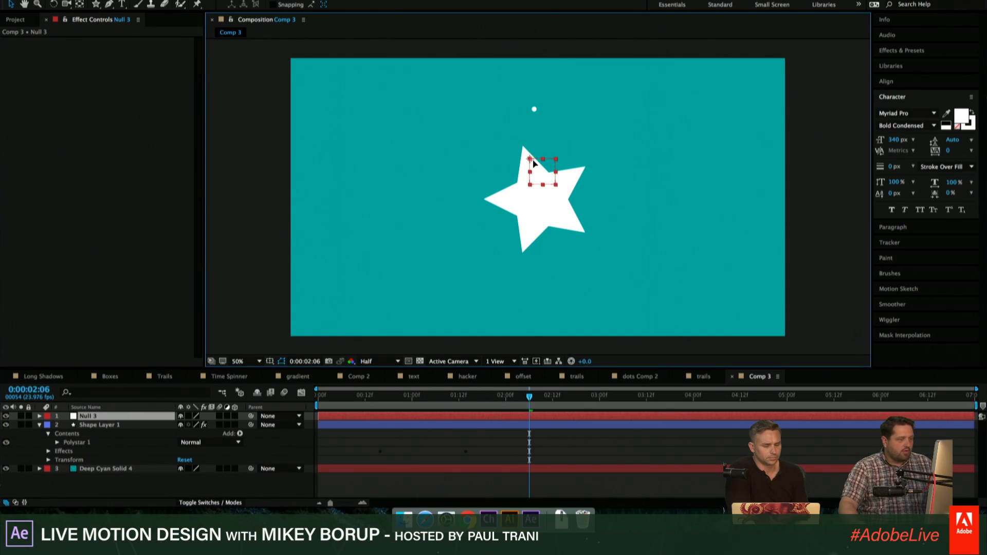
- Rename the new null layer trace and fit the composition in the viewer
key(Return)
double_click(136, 420)
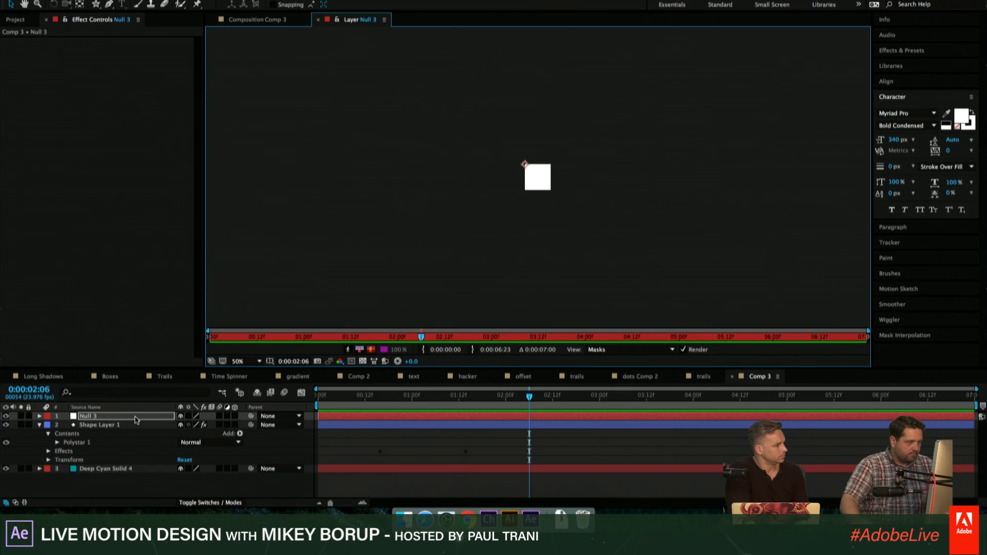
click(273, 19)
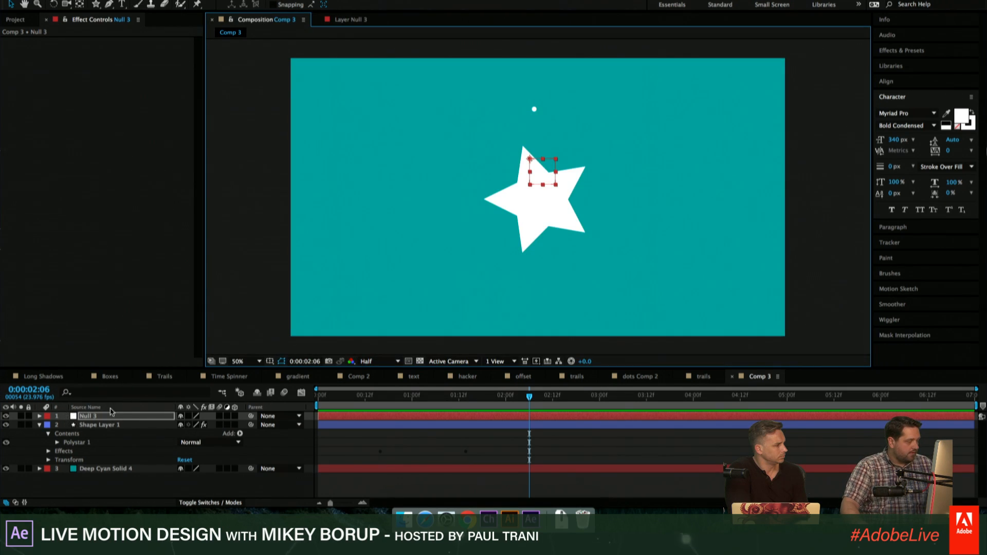
click(242, 362)
click(241, 343)
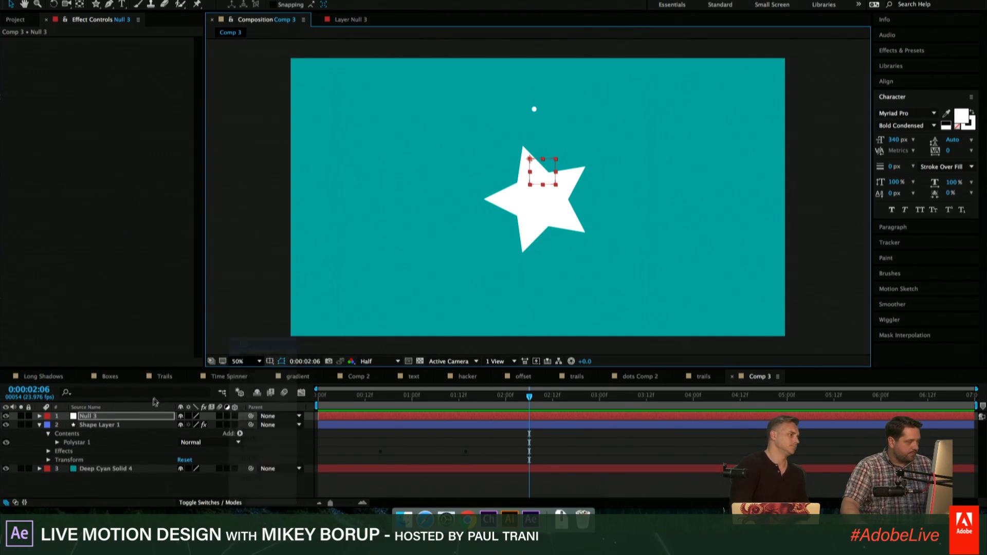
key(Return)
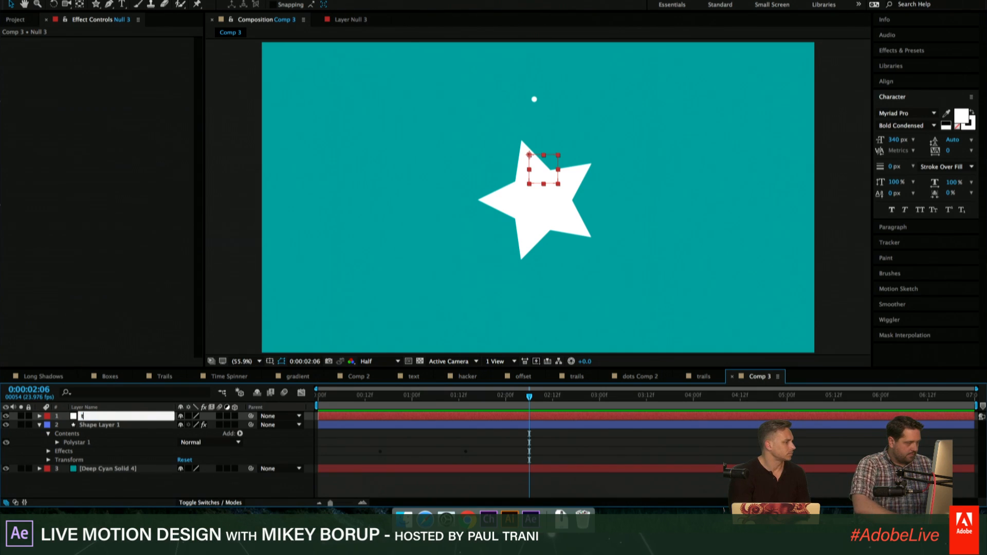
key(Return)
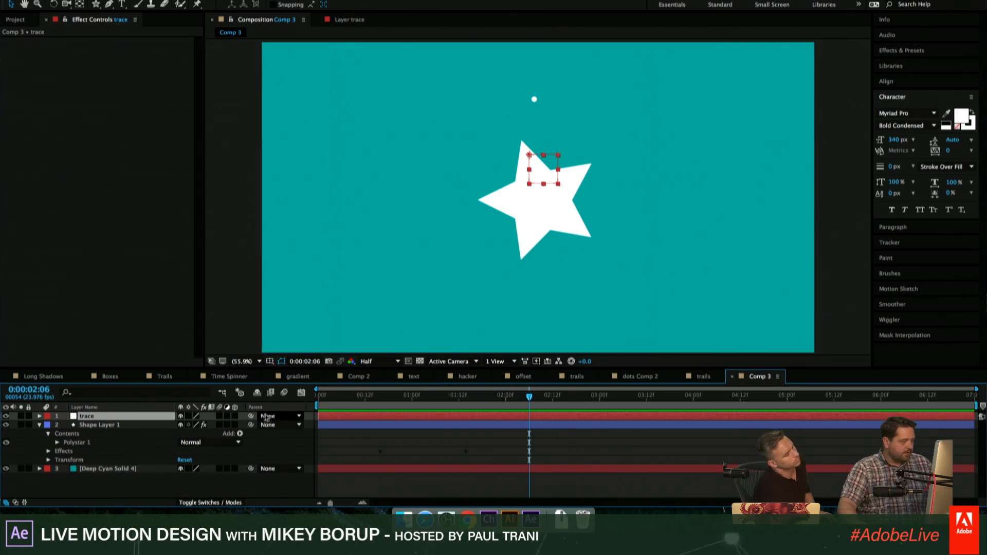
- Parent the trace null to Shape Layer 1 and shift the star slightly to test the link
drag(251, 416, 98, 424)
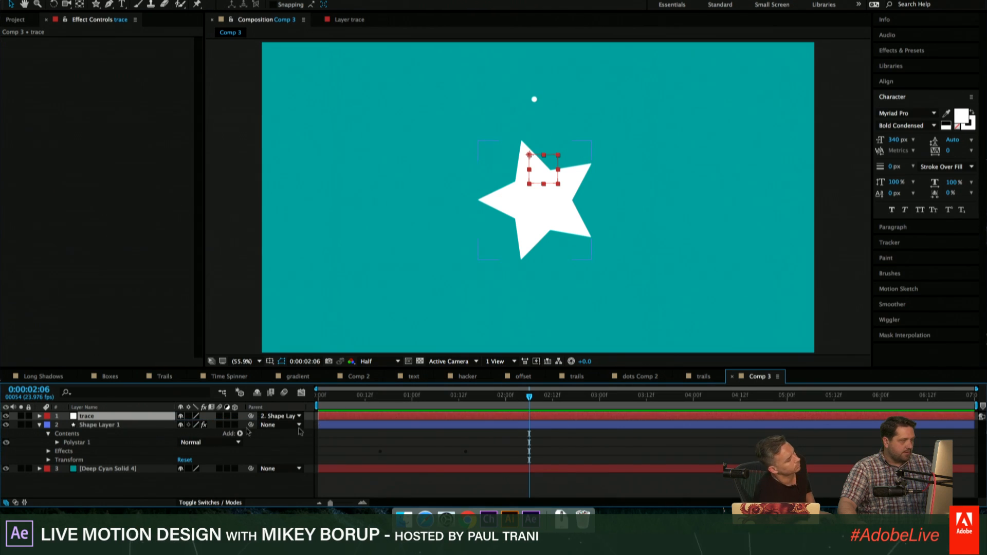
click(424, 425)
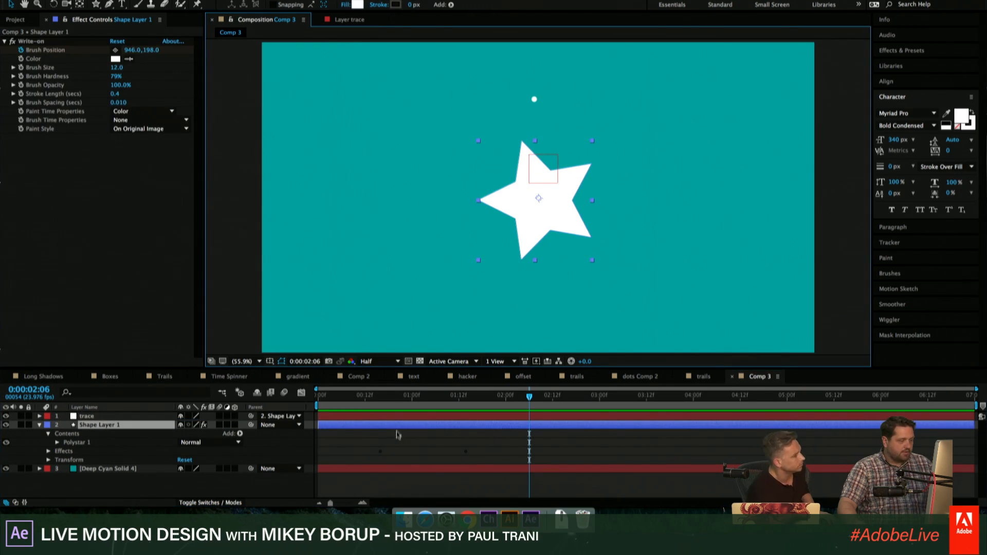
mouse_move(522, 223)
mouse_down()
mouse_move(483, 219)
mouse_move(404, 141)
mouse_move(524, 310)
mouse_move(699, 218)
mouse_move(606, 156)
mouse_move(500, 203)
mouse_move(535, 230)
mouse_up()
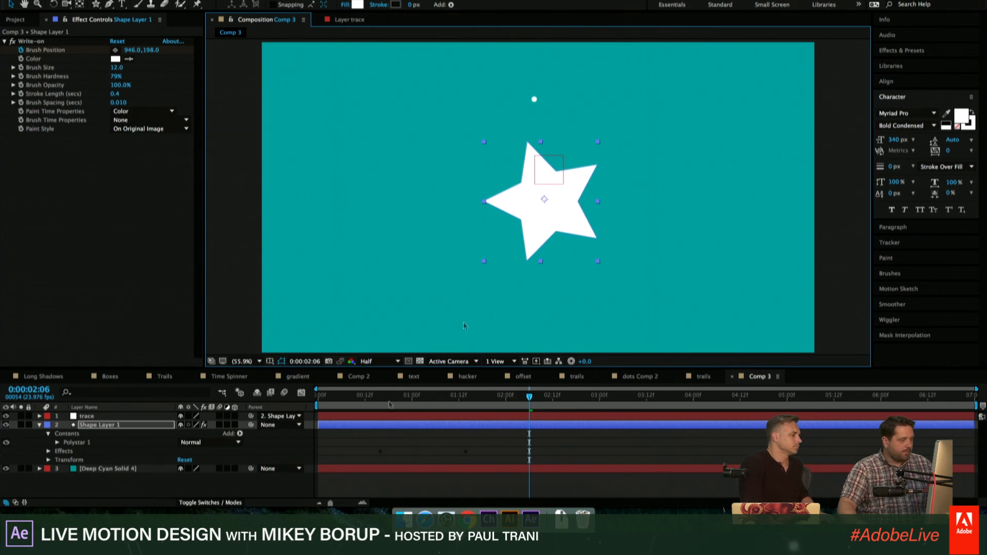
- Enable an expression on the Write-on Brush Position, resetting the effect to its defaults and removing the position keyframes
alt+click(21, 50)
click(117, 41)
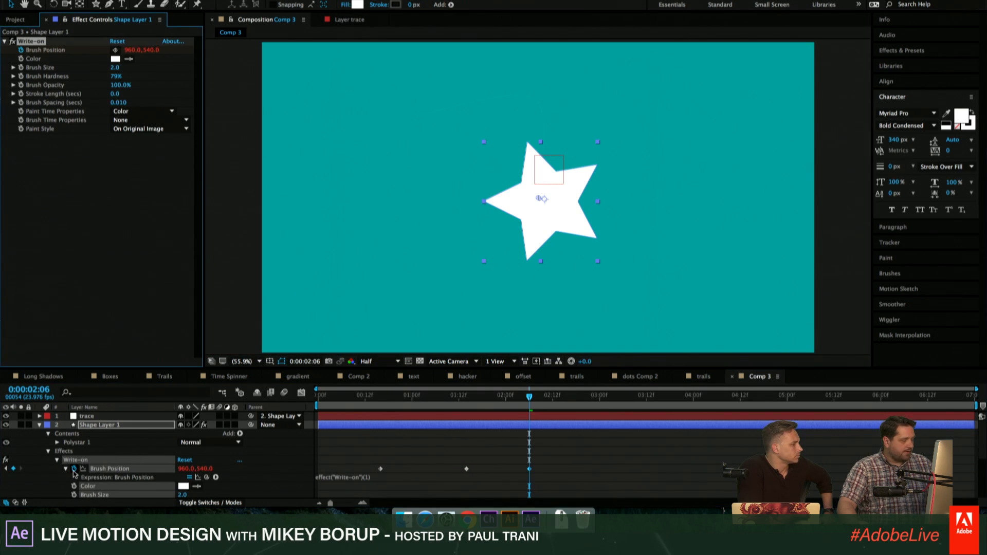
click(399, 476)
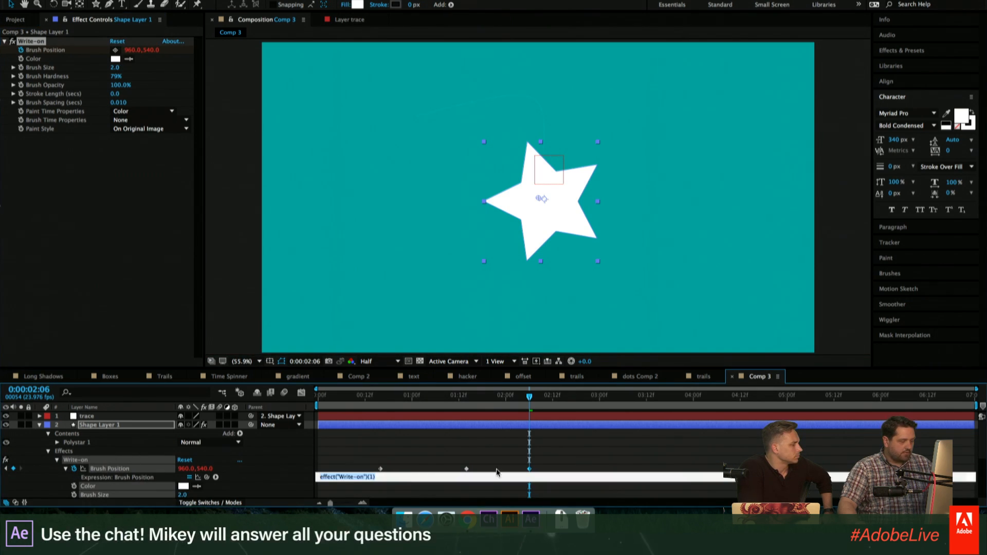
click(85, 477)
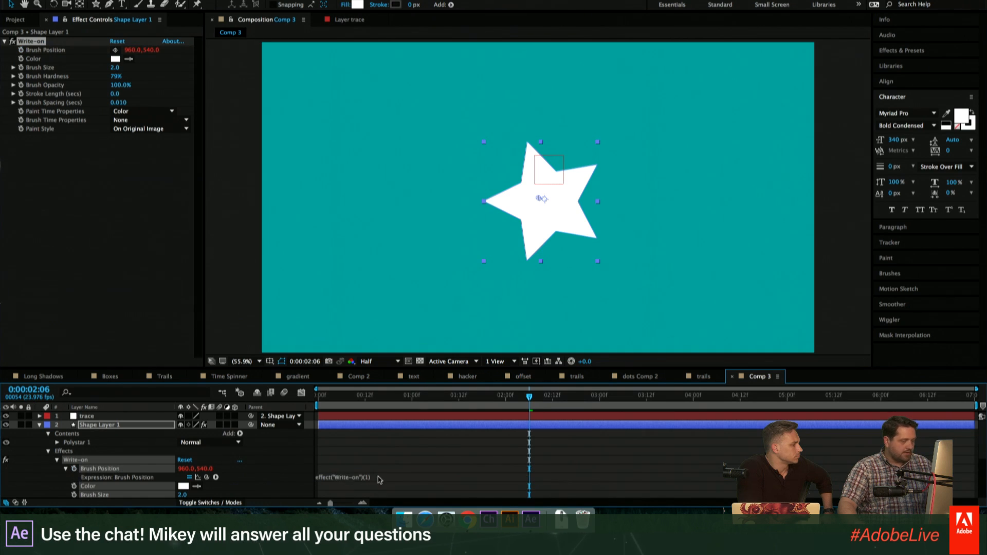
- Reveal the trace null's Position and link the Write-on Brush Position expression to it
click(379, 478)
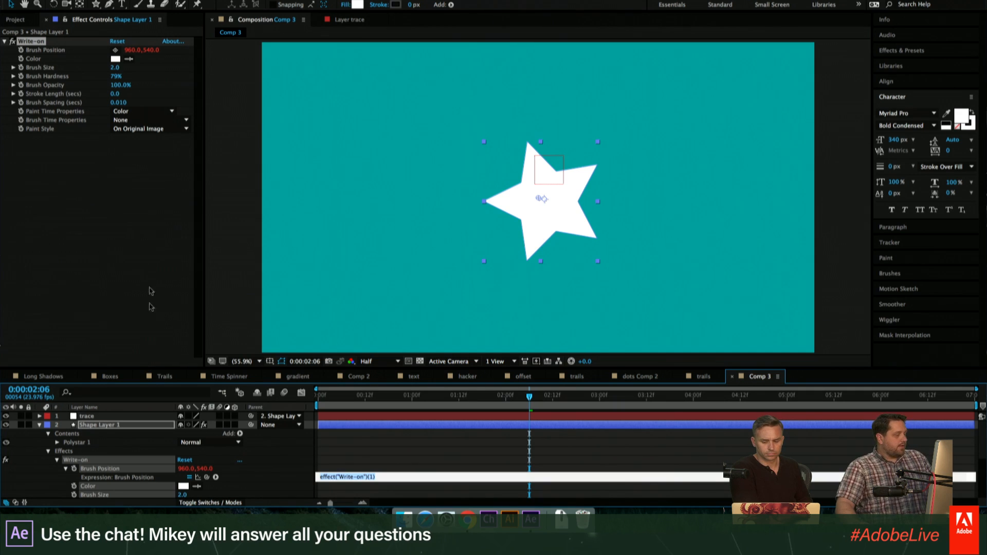
click(109, 416)
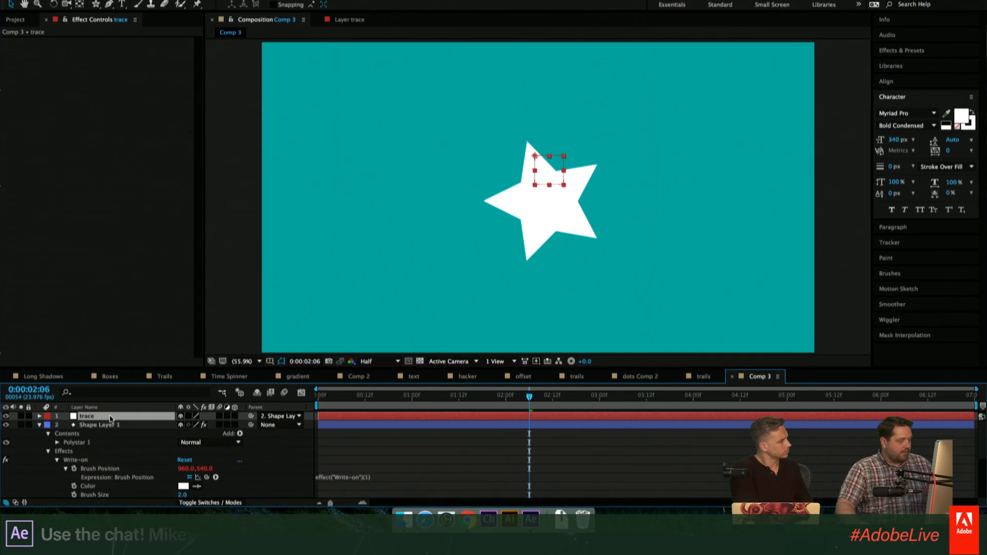
key(p)
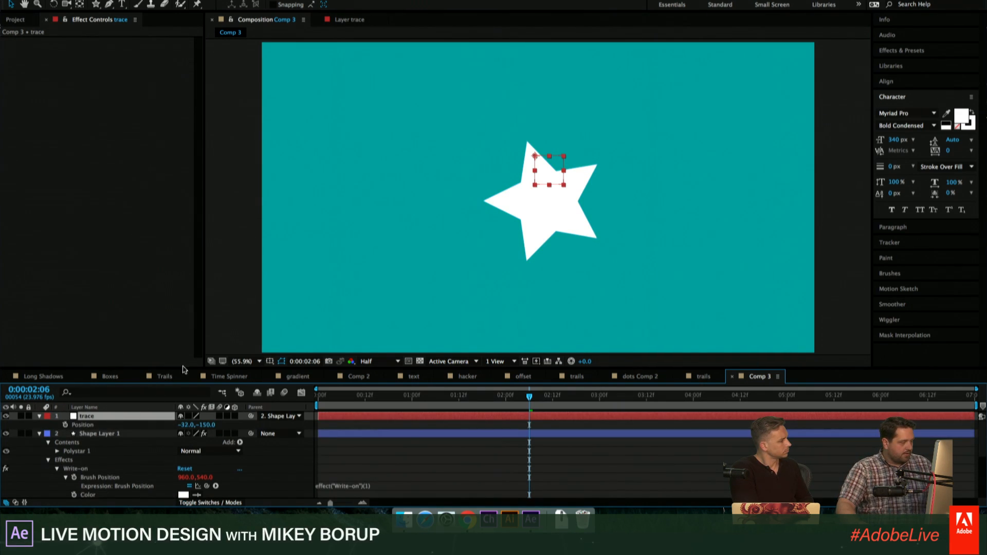
drag(184, 369, 184, 292)
click(382, 408)
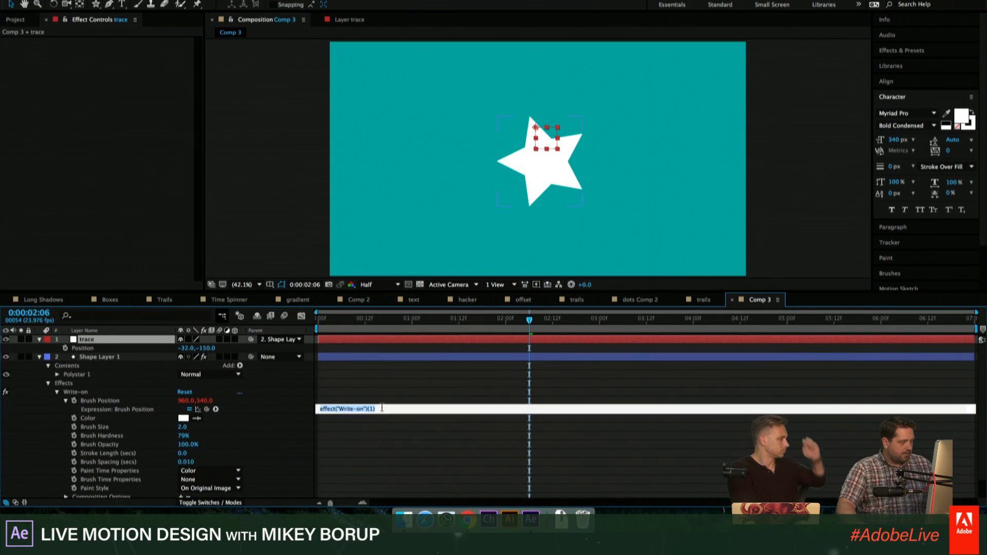
drag(206, 409, 83, 348)
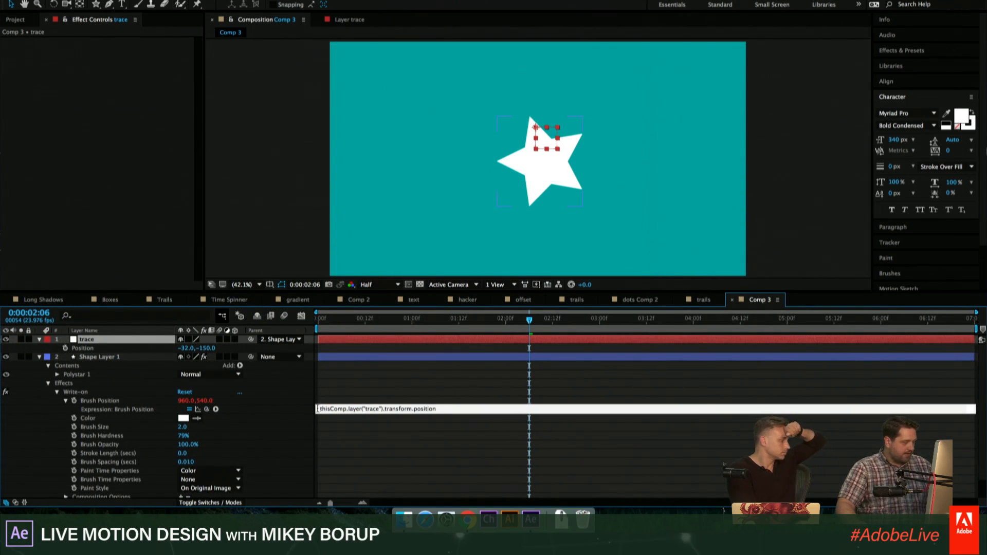
- Try to convert the linked position to composition space by prefixing the Brush Position expression with toComp
text(toComnp)
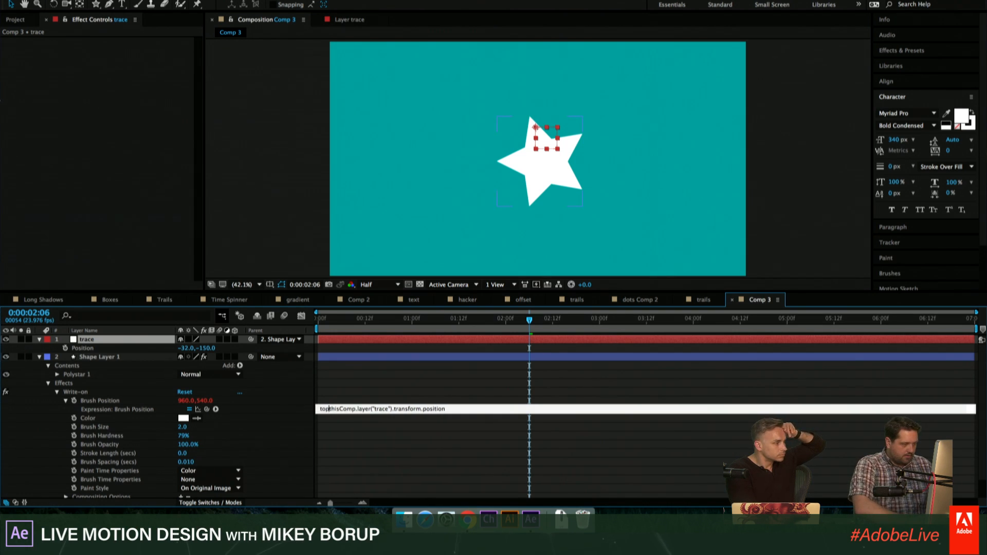
key(BackSpace)
key(BackSpace)
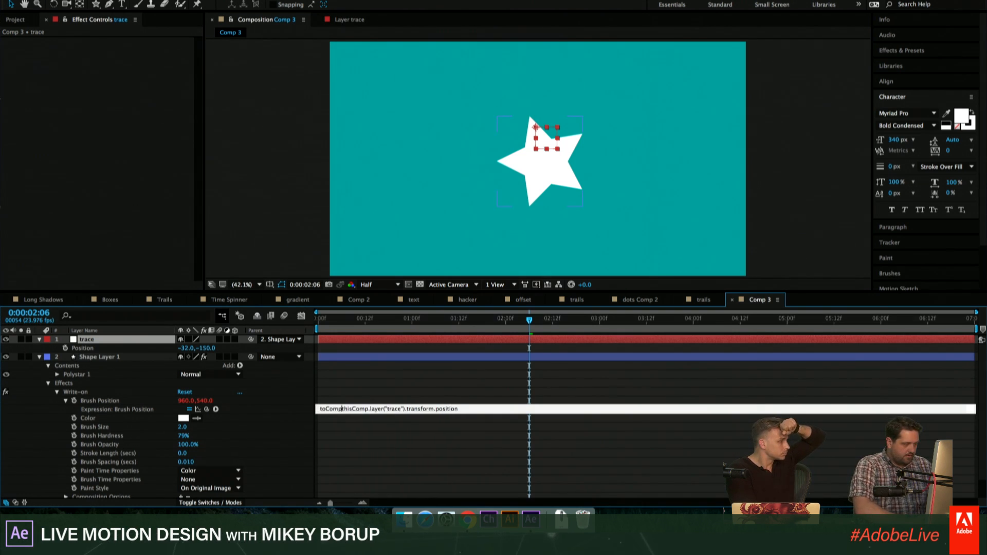
text(p)
click(382, 404)
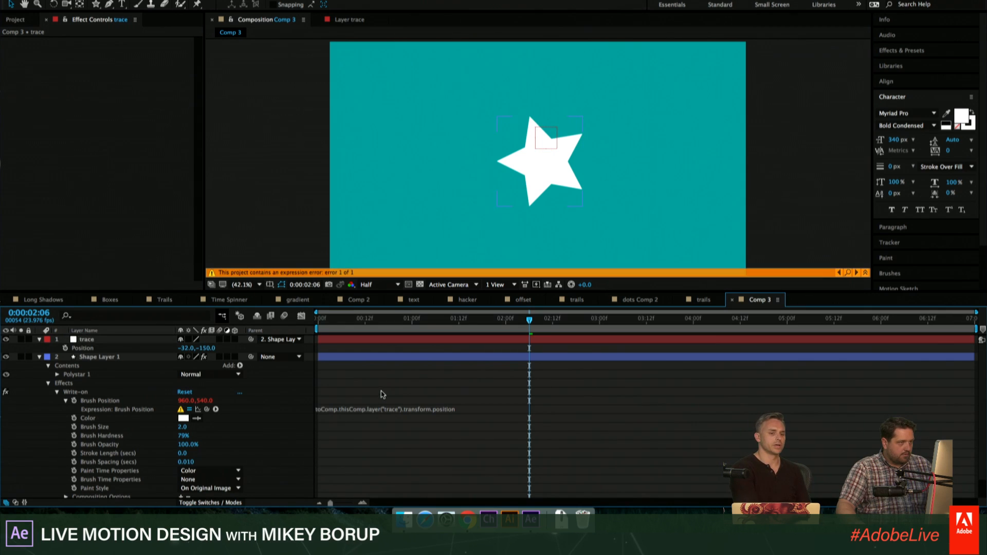
- Examine how Shape Layer 1's Brush Position expression is written in the Trails composition
click(453, 410)
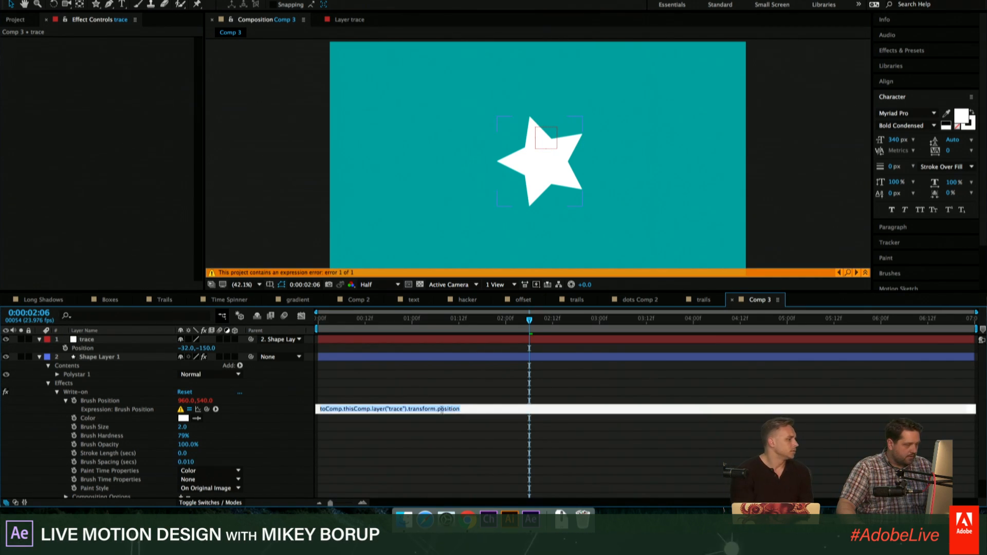
click(477, 409)
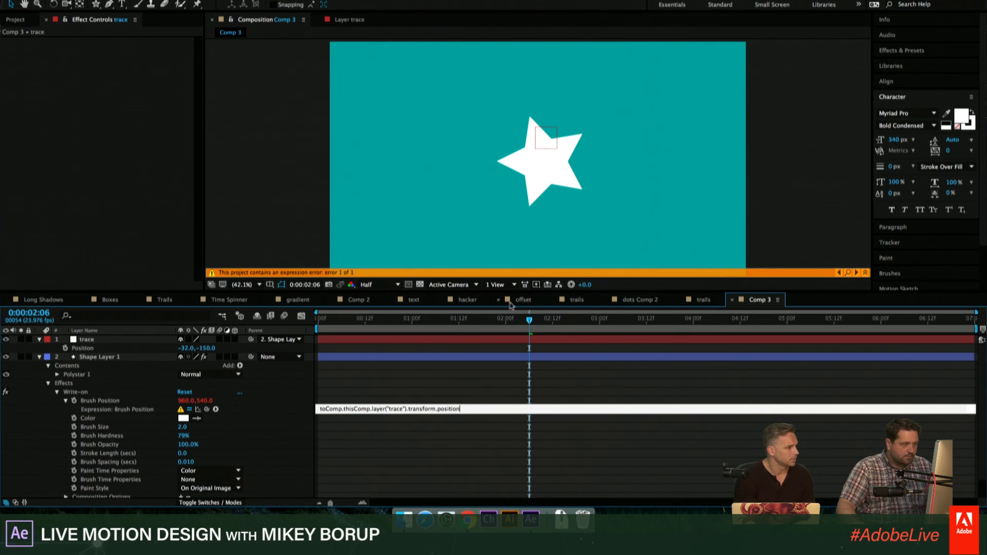
click(164, 300)
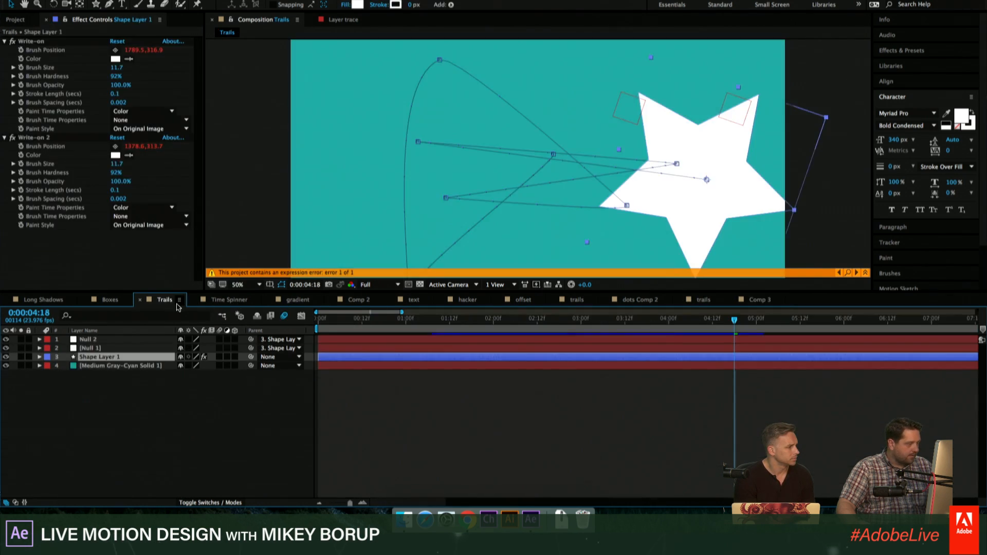
key(u)
key(u)
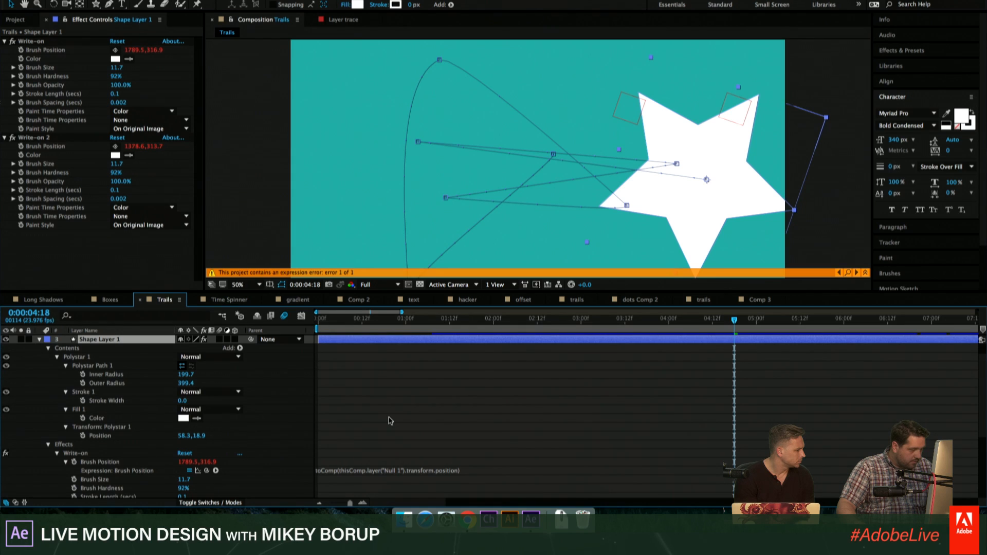
- Correct the Brush Position expression in Comp 3 to toComp(thisComp.layer("trace").transform.position)
click(763, 300)
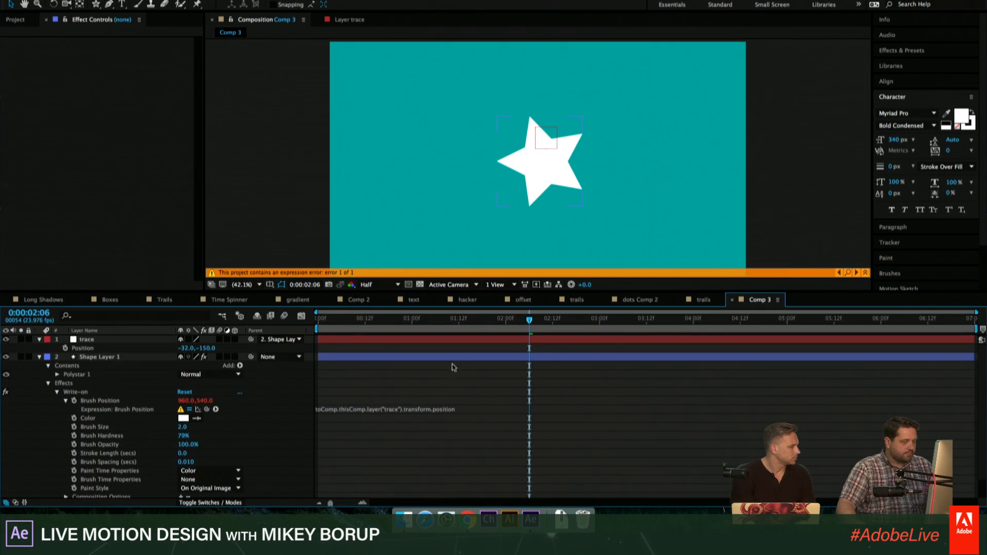
click(340, 409)
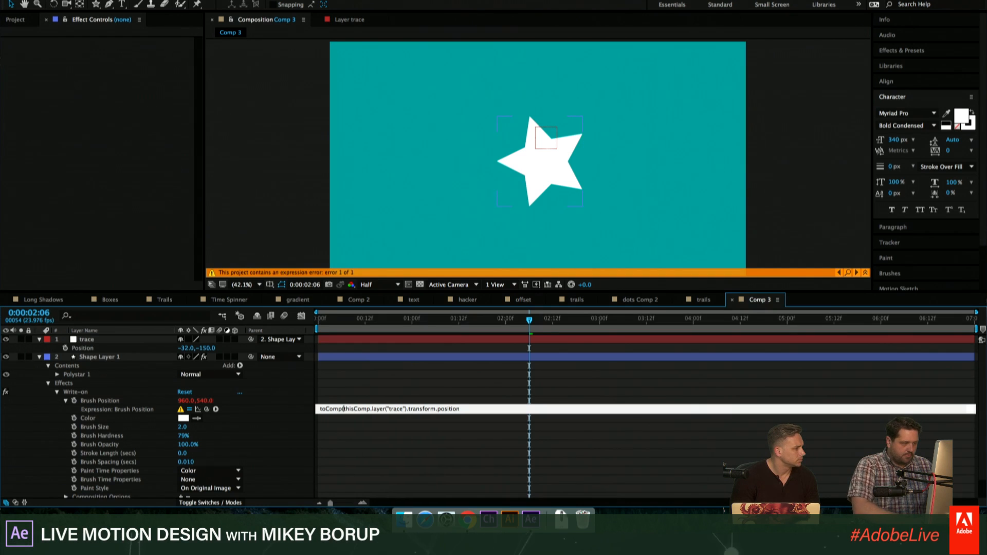
key(End)
text())
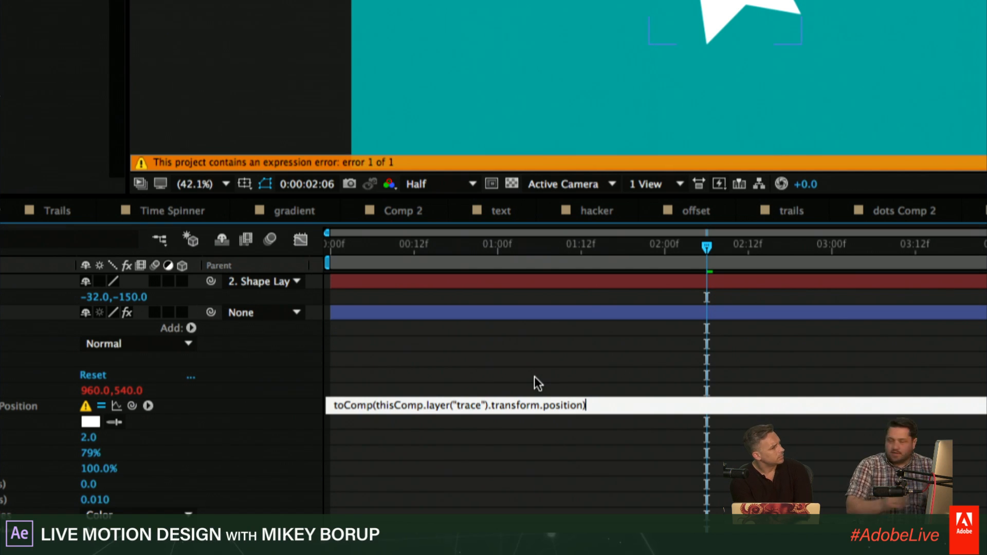
scroll(593, 390, down, 2)
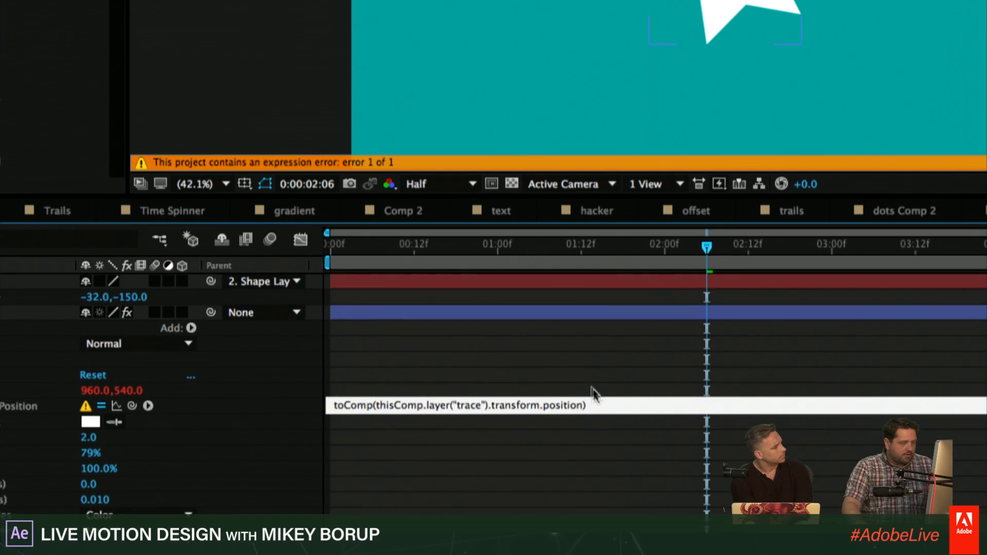
click(574, 363)
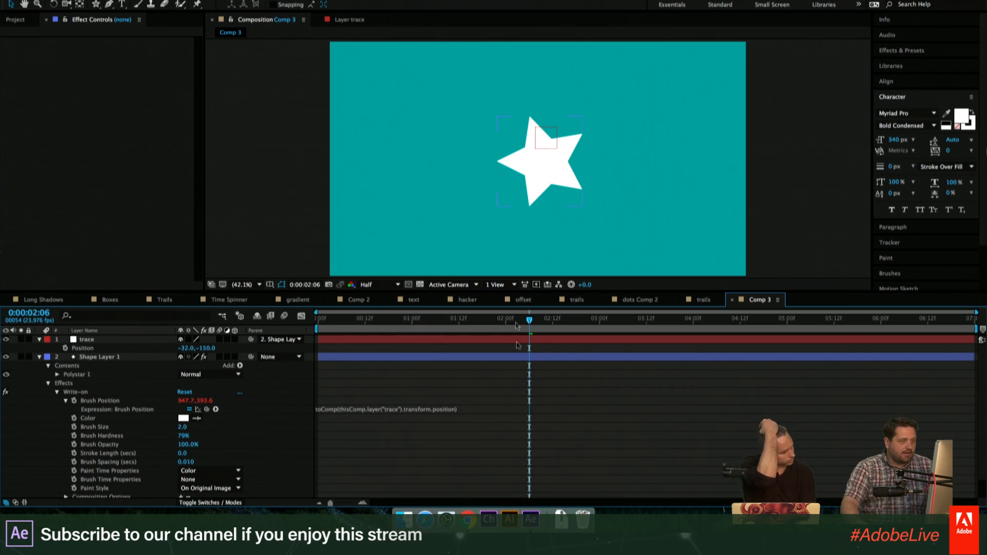
- Keyframe the star's Position from about 446, 537 at 0:00:02:06 to about 1452, 591 at 0:00:02:21
drag(529, 165, 418, 162)
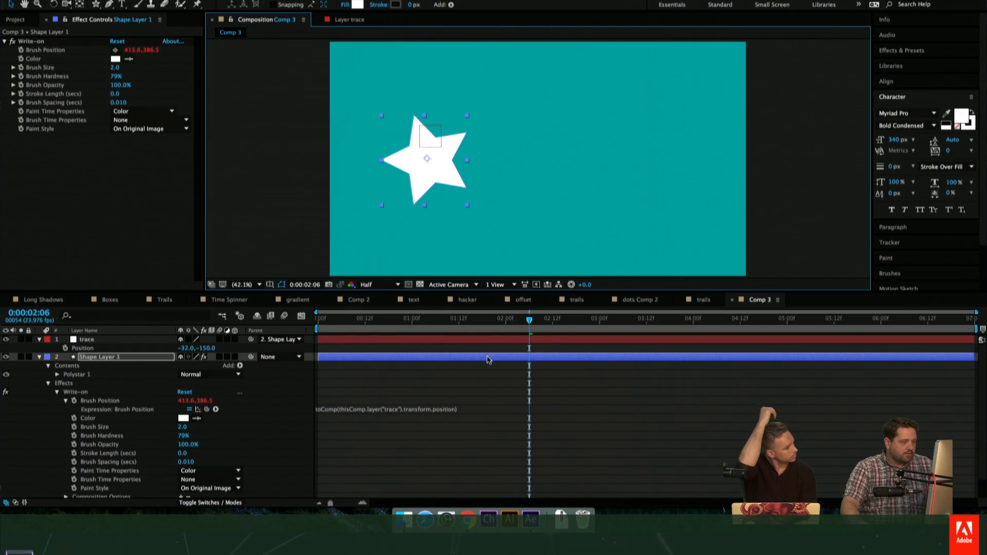
key(p)
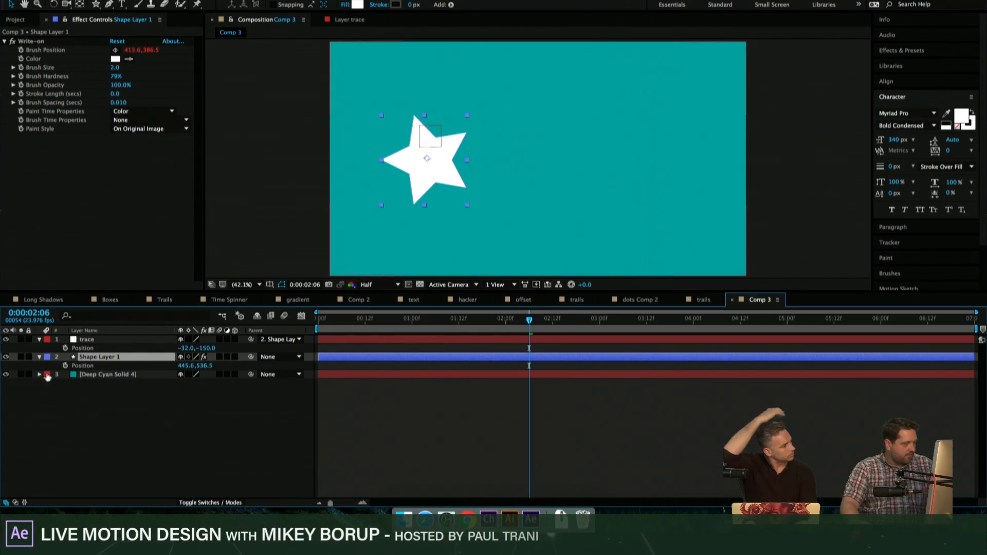
click(66, 365)
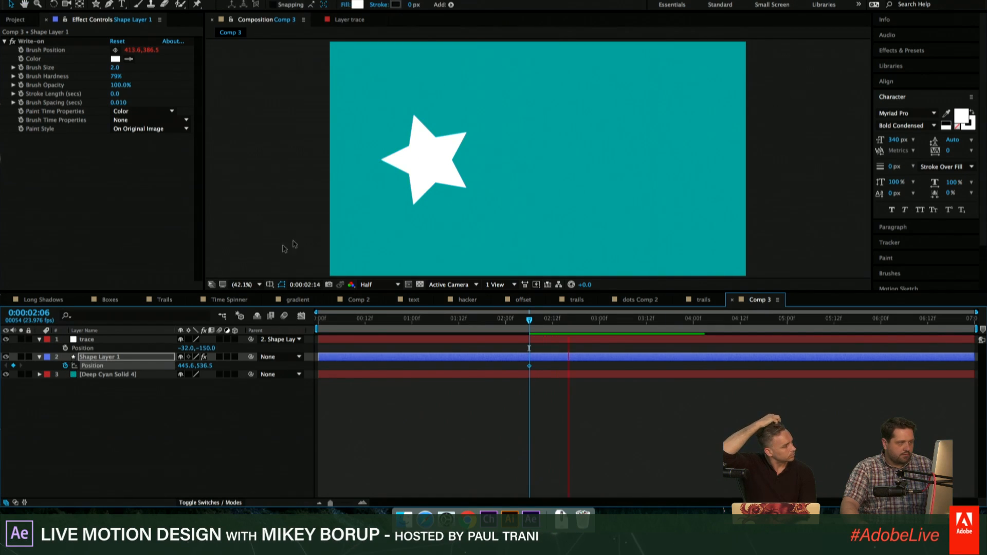
click(588, 319)
drag(429, 175, 639, 183)
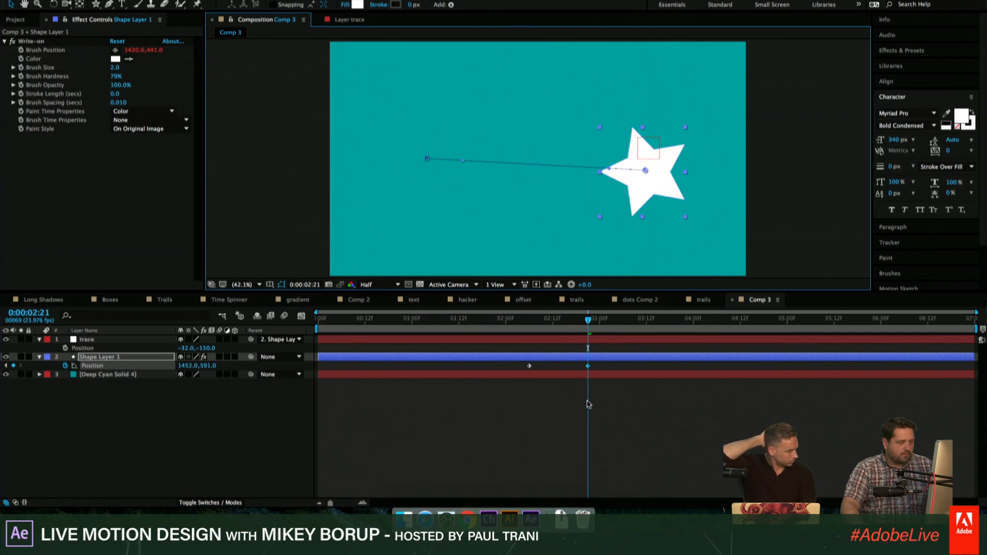
click(588, 401)
click(574, 338)
click(562, 356)
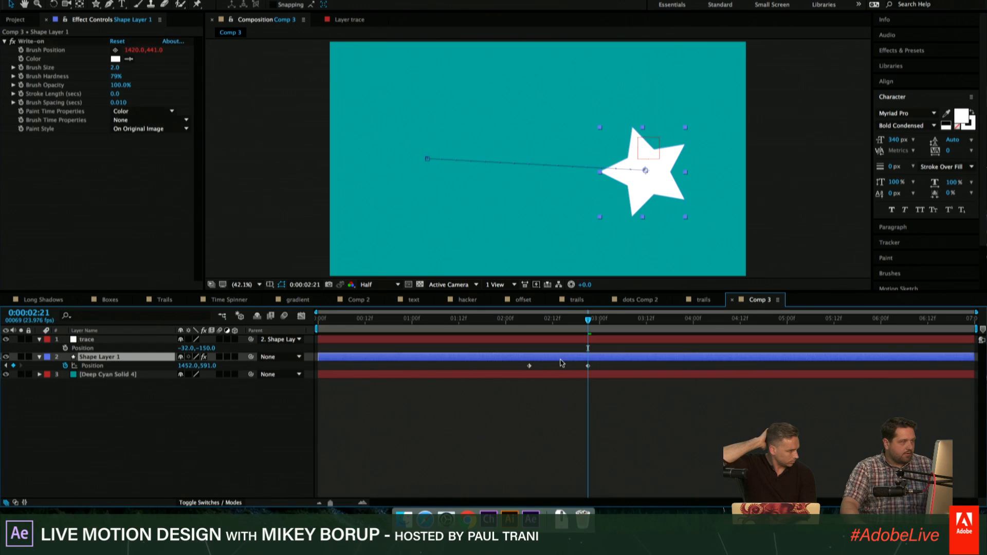
- Preview the star's move, then set the Write-on Brush Spacing to 0.2 and Brush Size to 13.9
drag(572, 320, 525, 318)
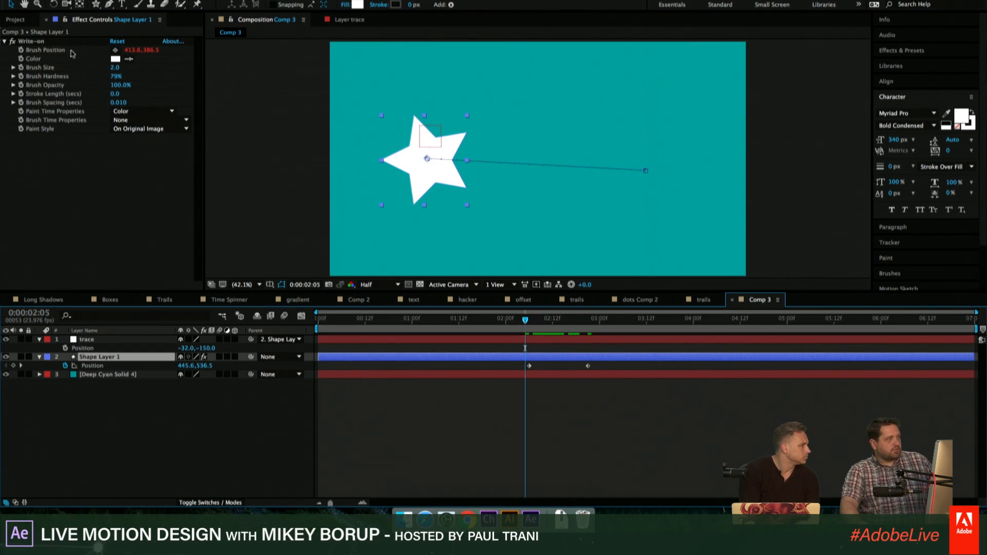
key(space)
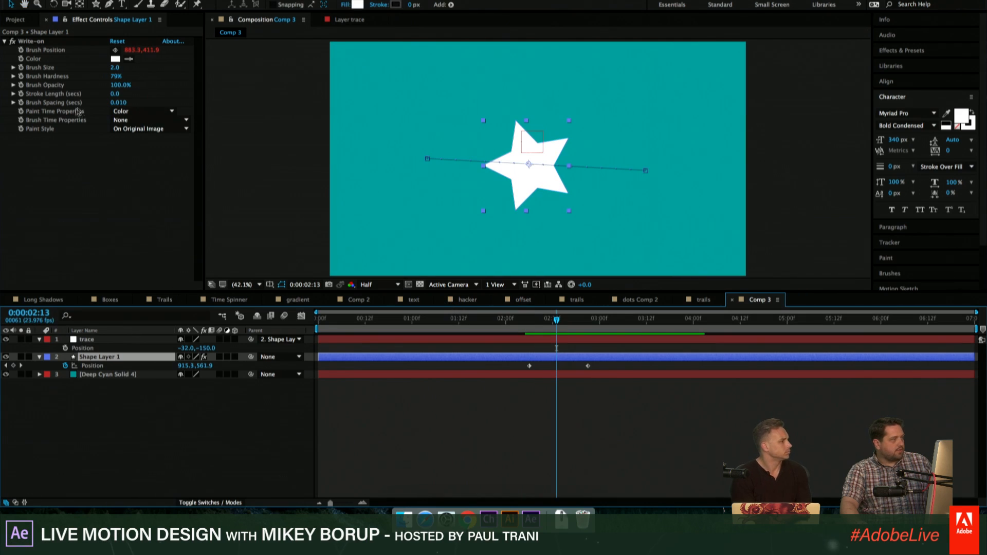
text(0.01)
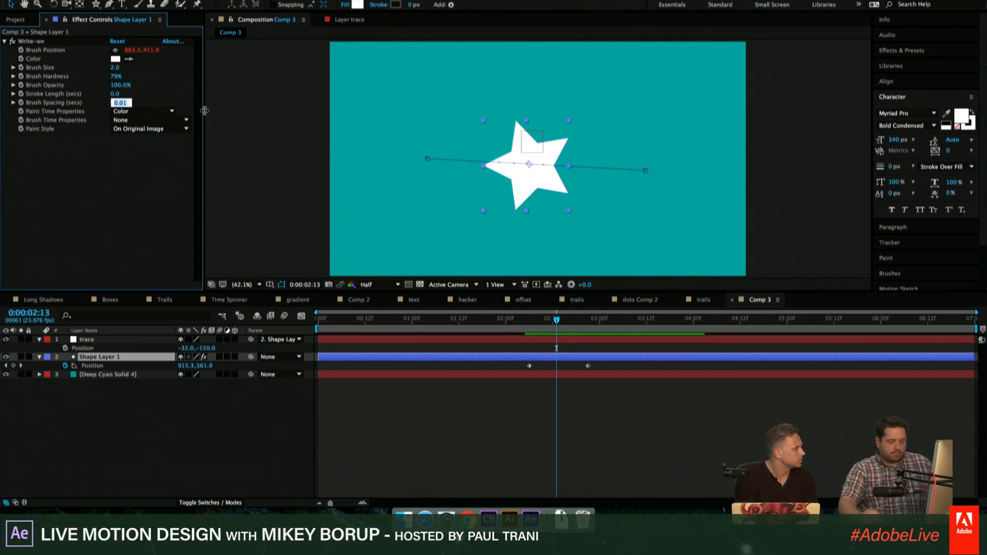
text(.2)
key(Return)
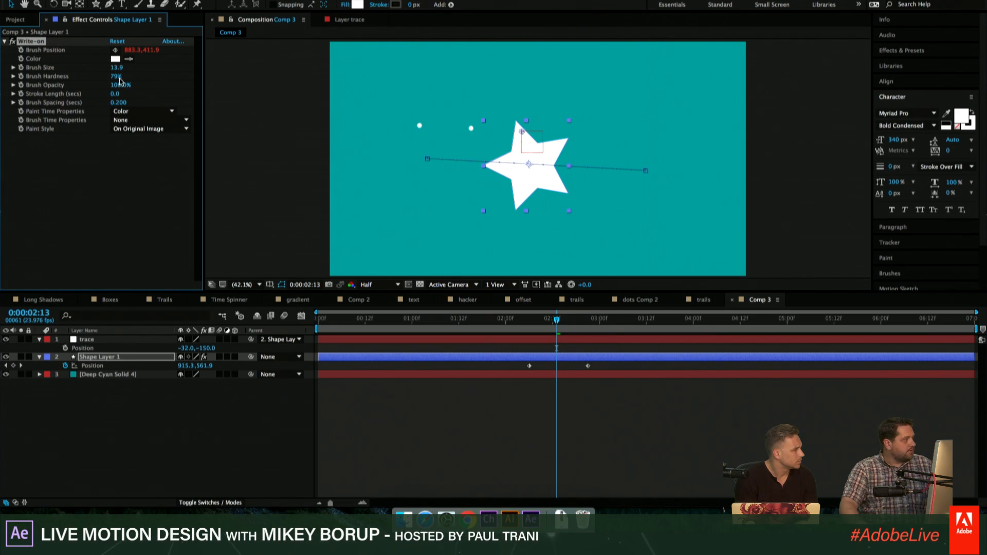
- Try a very large Brush Spacing, then set it to 0.001 and the Stroke Length to 0.2 seconds
click(116, 102)
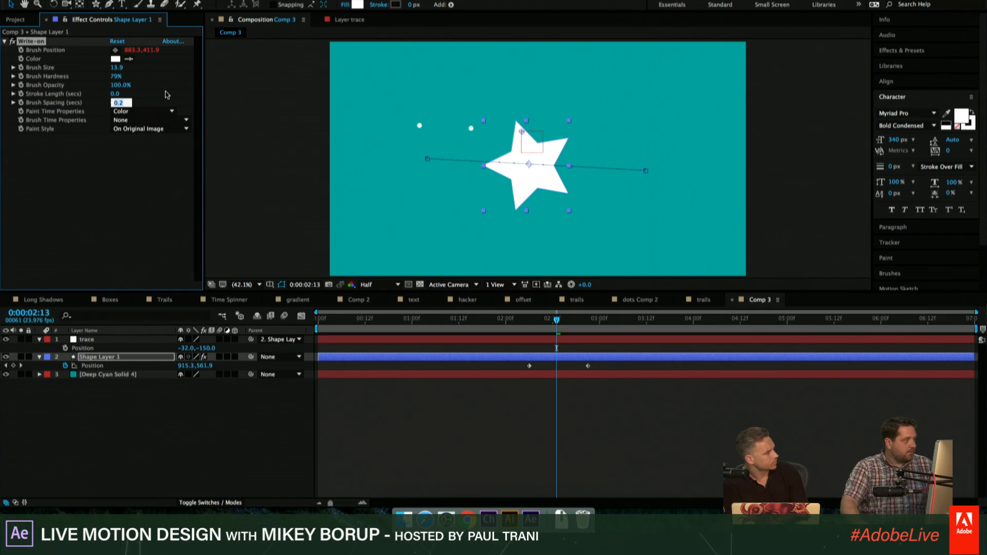
click(164, 93)
drag(118, 102, 184, 99)
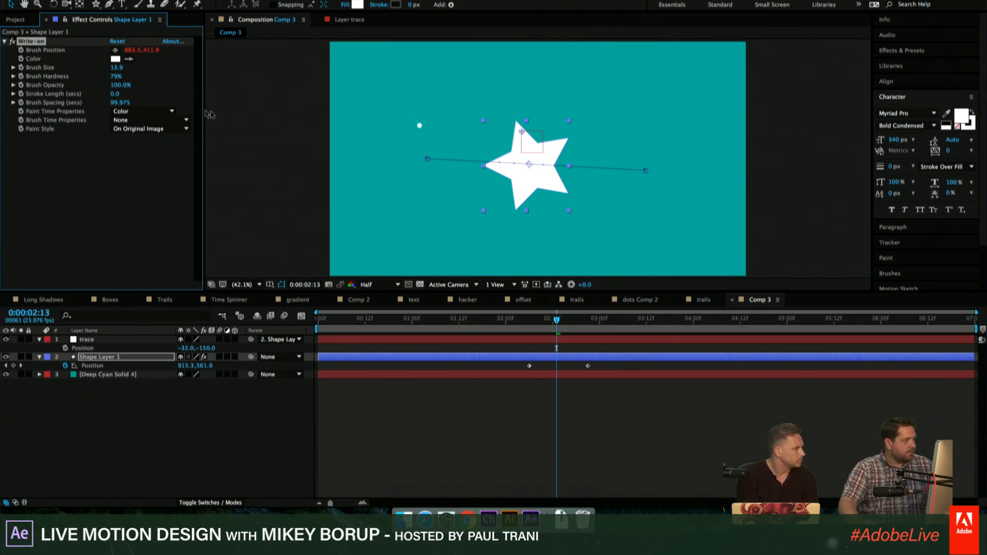
click(118, 103)
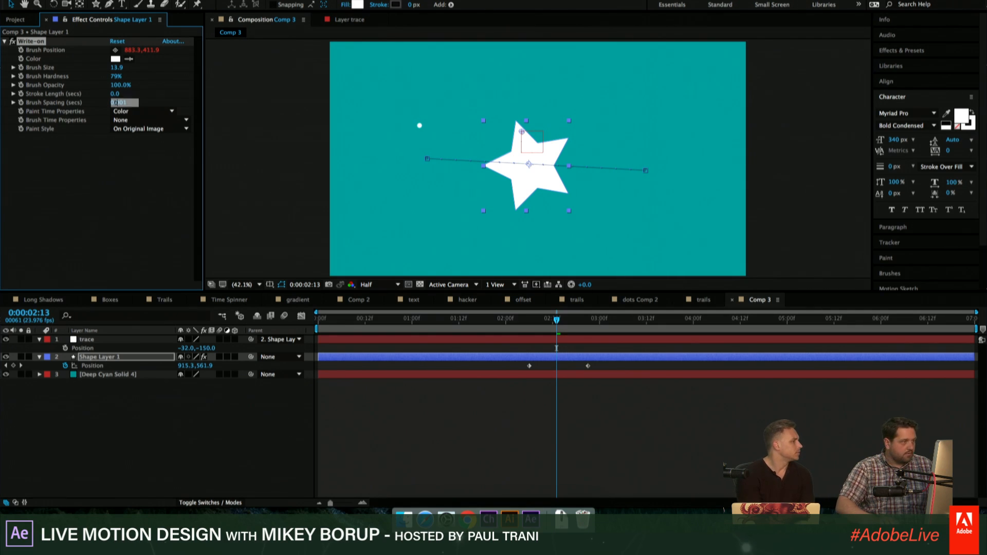
key(Return)
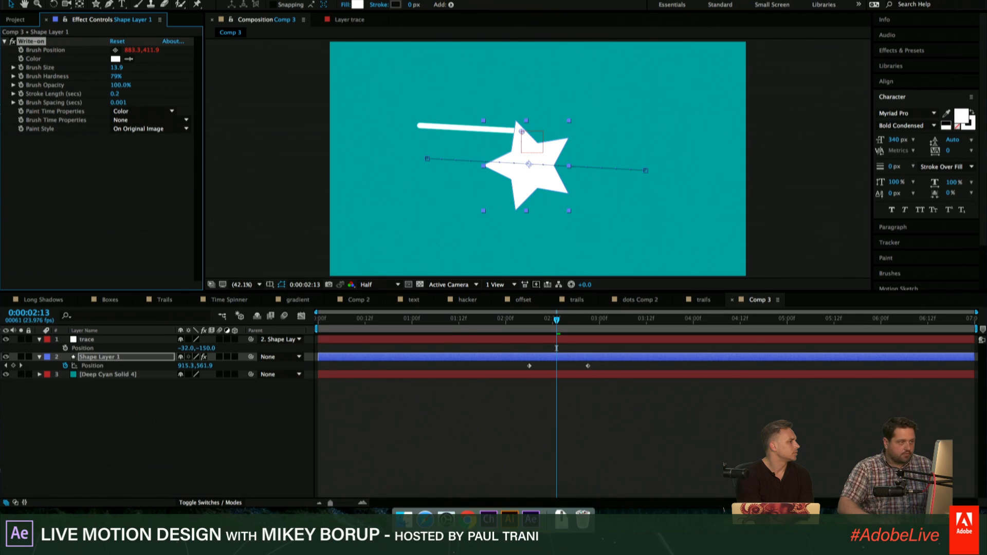
- Play the star's movement from around its first Position keyframe to check the short trail
click(529, 320)
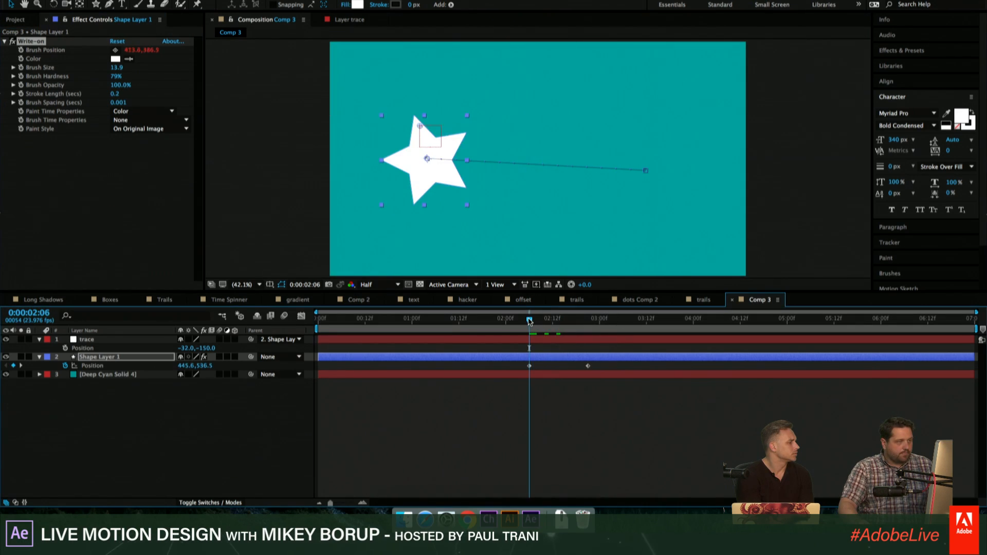
key(space)
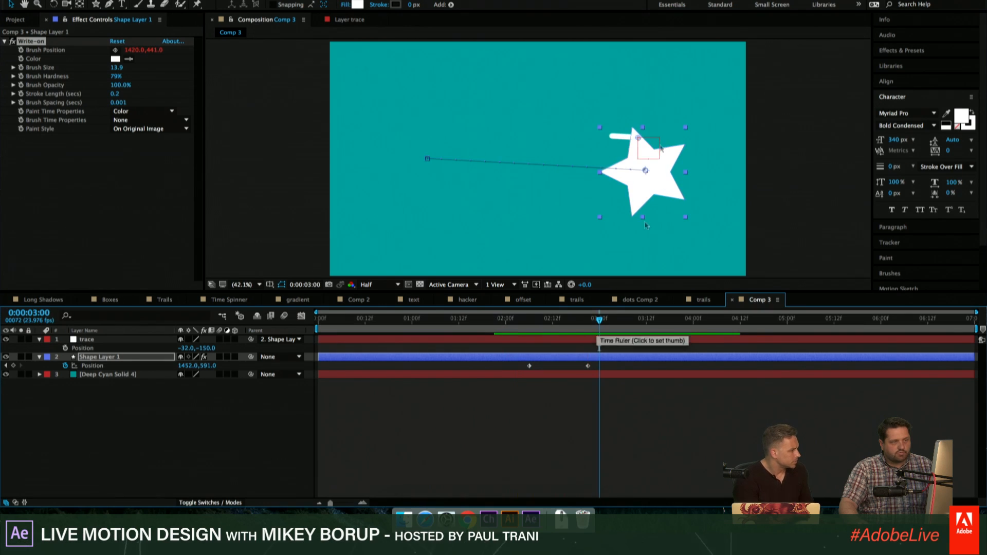
drag(580, 319, 518, 320)
key(space)
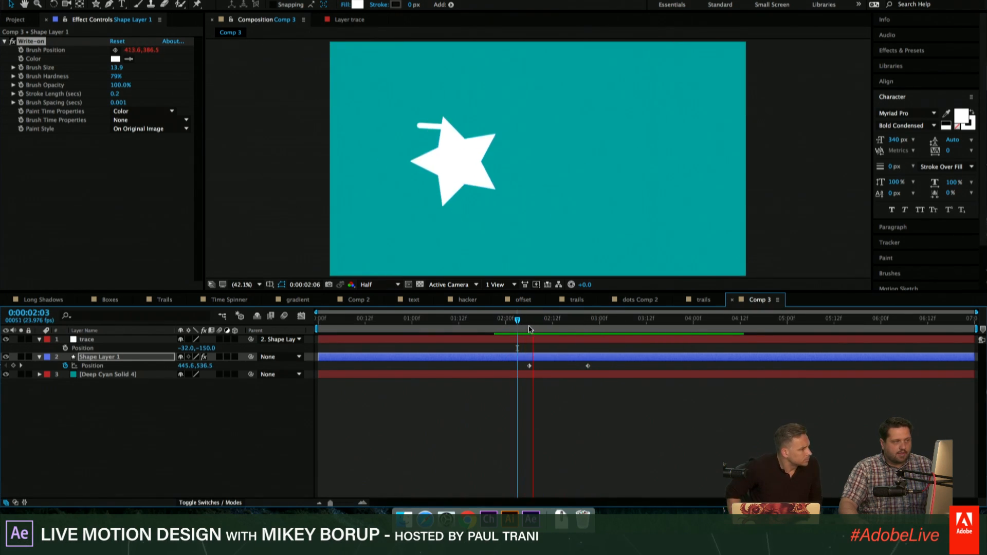
key(space)
- Keyframe the star's Rotation from 0° at 0:00:02:17 to 352° at about 0:00:03:06
click(584, 357)
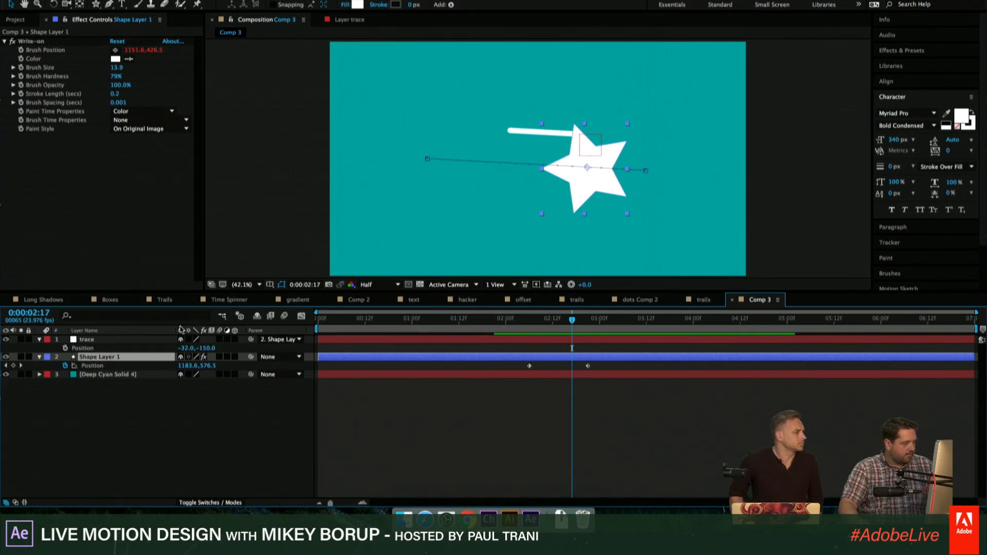
key(r)
click(67, 366)
key(space)
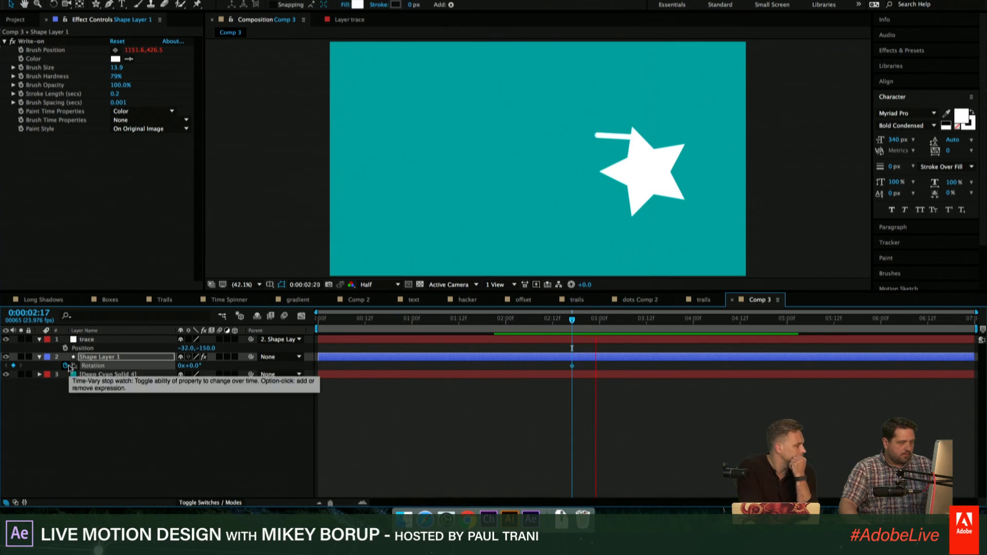
key(space)
drag(198, 368, 667, 363)
- Play the star's move and spin from shortly before the rotation begins to check the curved trail
drag(623, 319, 509, 320)
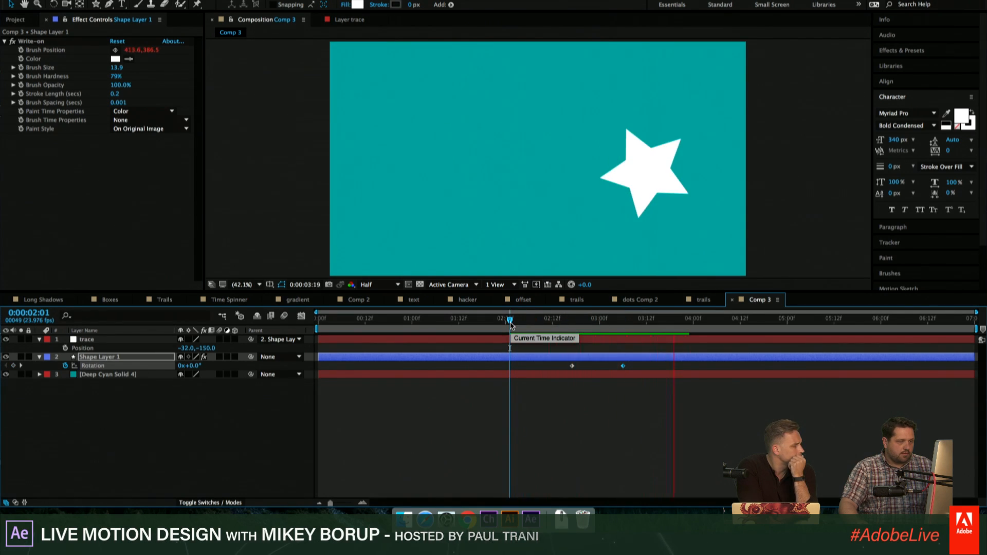
key(space)
drag(605, 321, 543, 332)
key(space)
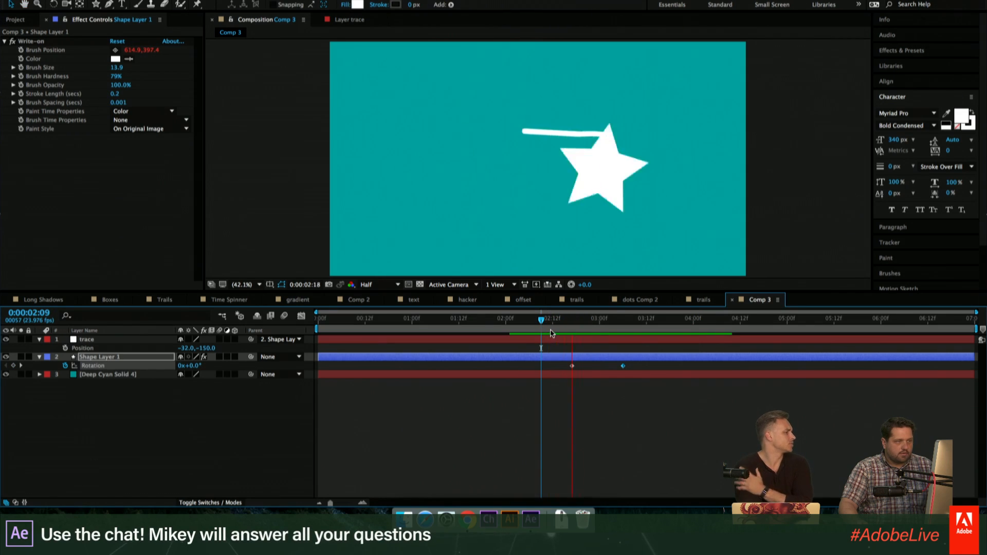
key(space)
- Move the trace null onto the star's upper tip, at Position about -55.9, -184.5
click(641, 155)
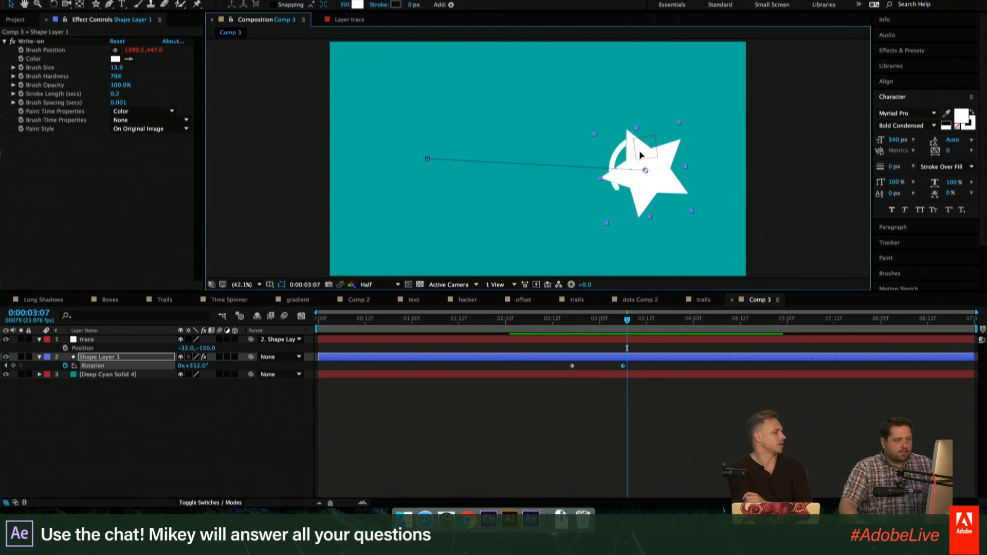
click(637, 342)
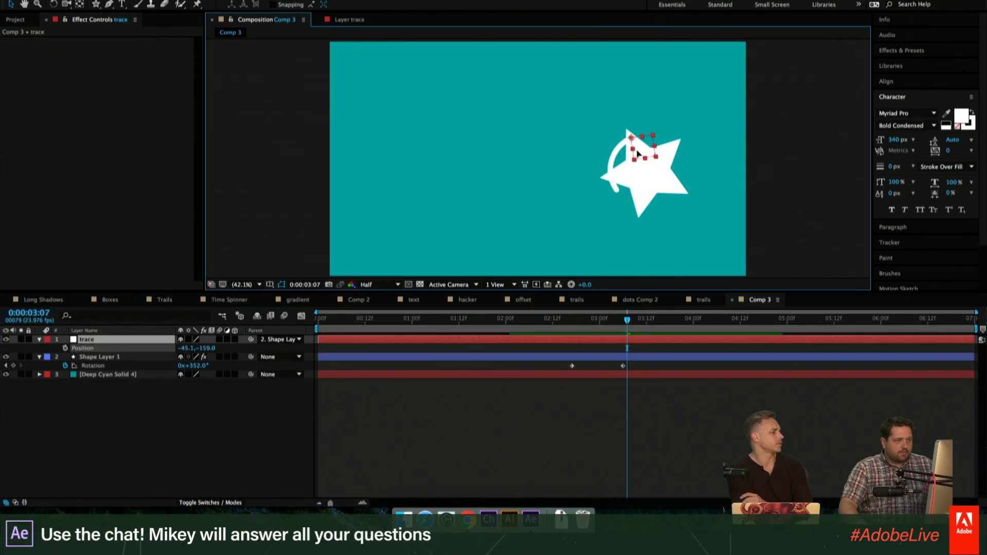
drag(643, 156, 638, 151)
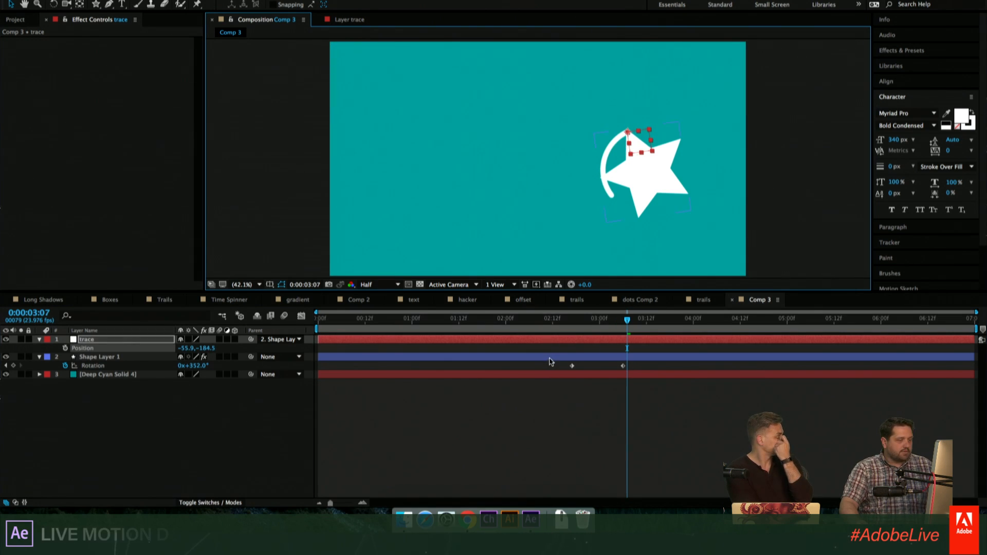
click(551, 356)
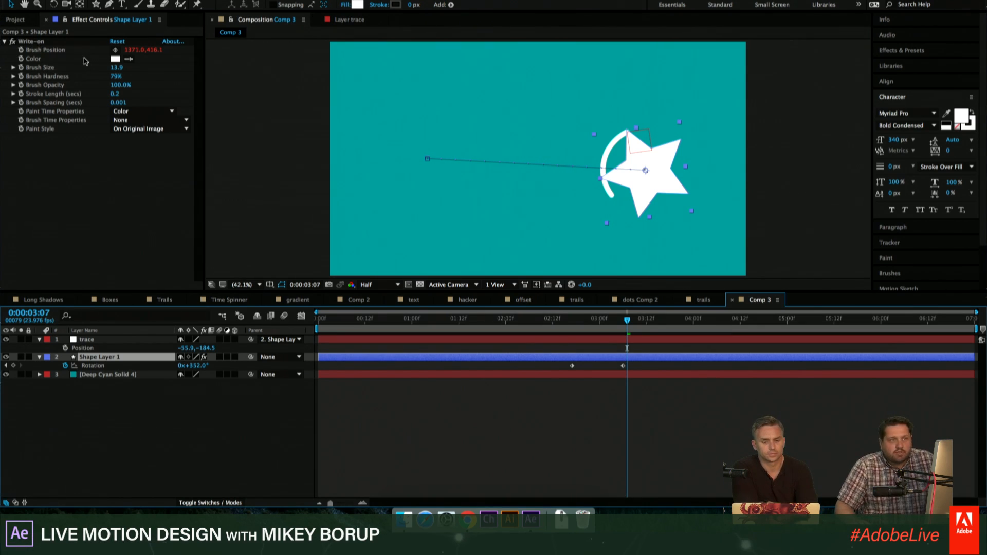
click(486, 416)
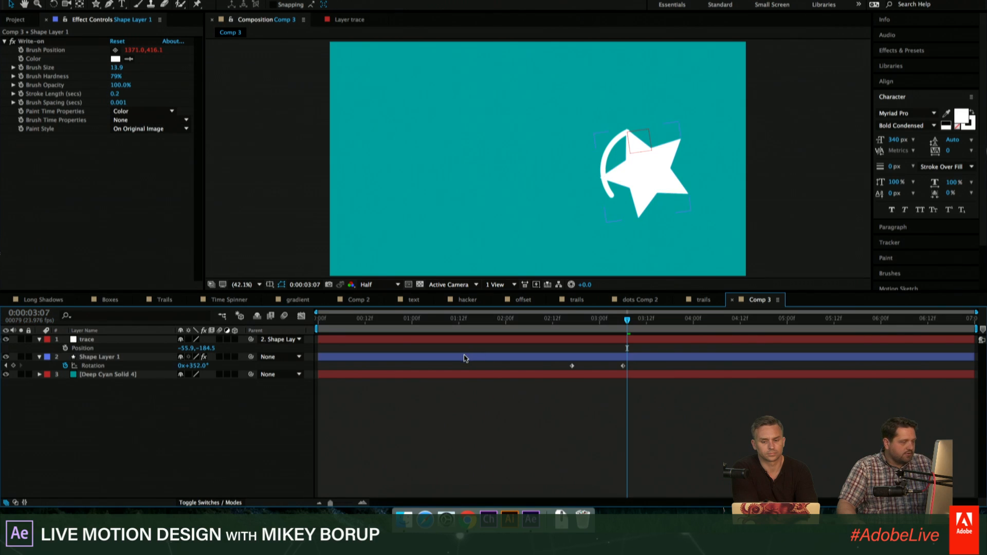
- Duplicate the trace null and place the copy on the star's lower-right point
click(462, 359)
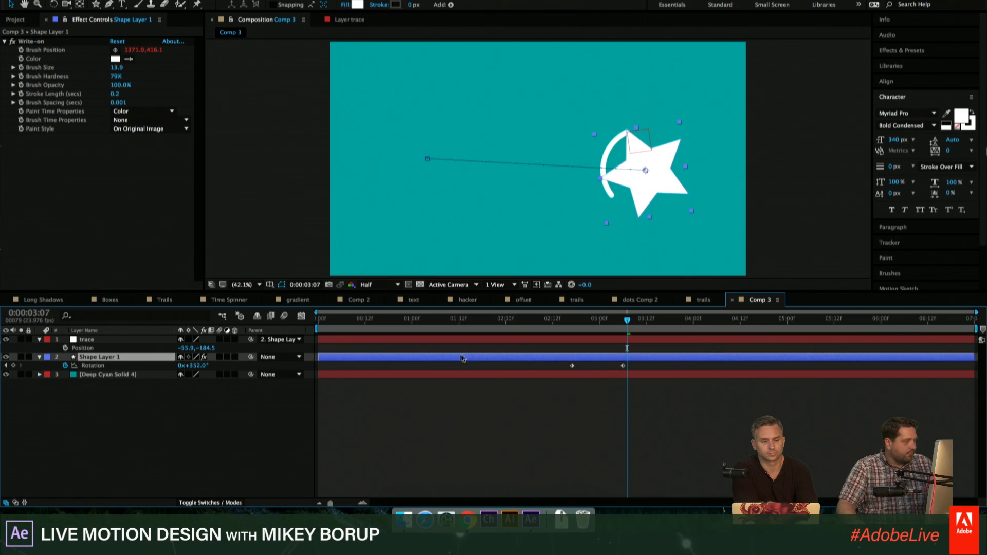
click(400, 339)
key(ctrl+d)
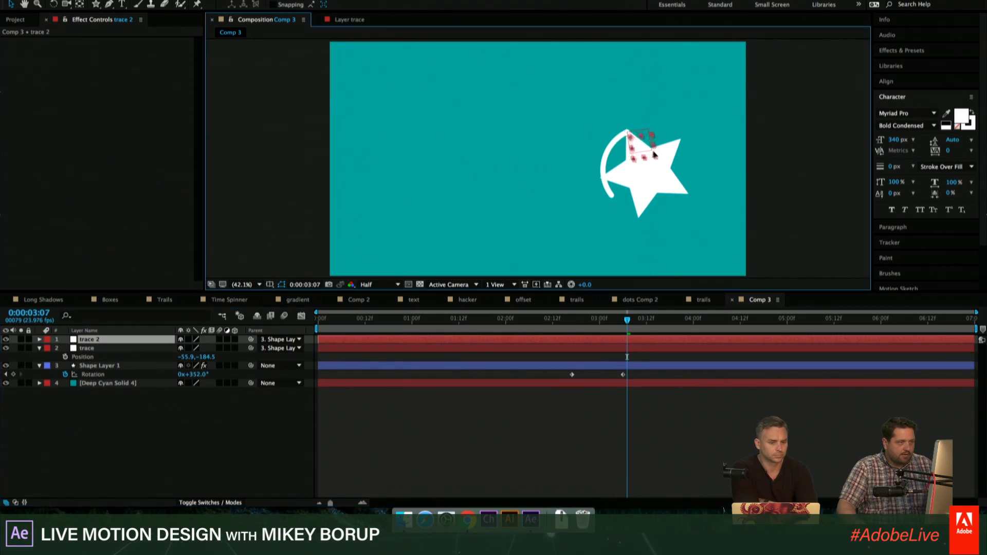
drag(646, 142, 701, 202)
key(Return)
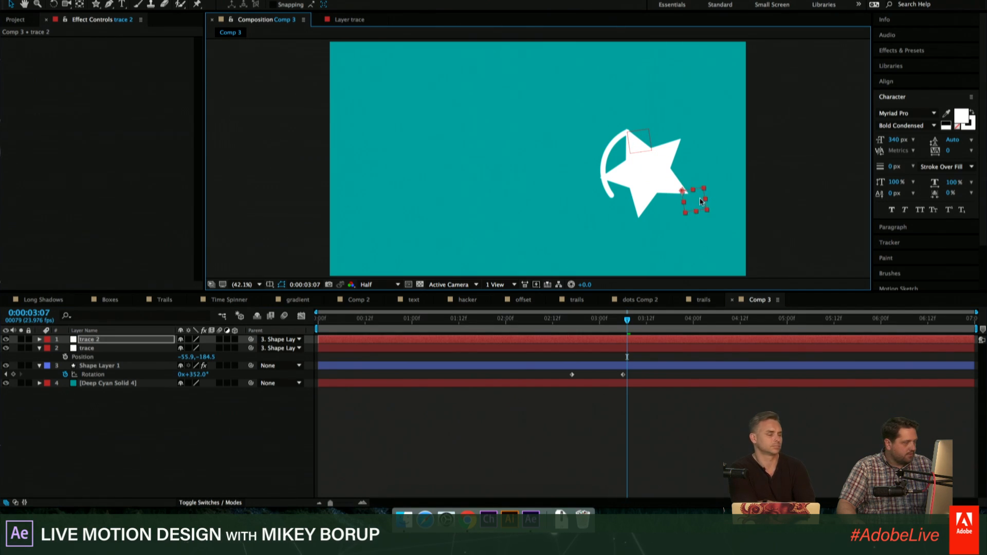
click(53, 404)
- Duplicate the Write-on effect on the star's shape layer
click(110, 365)
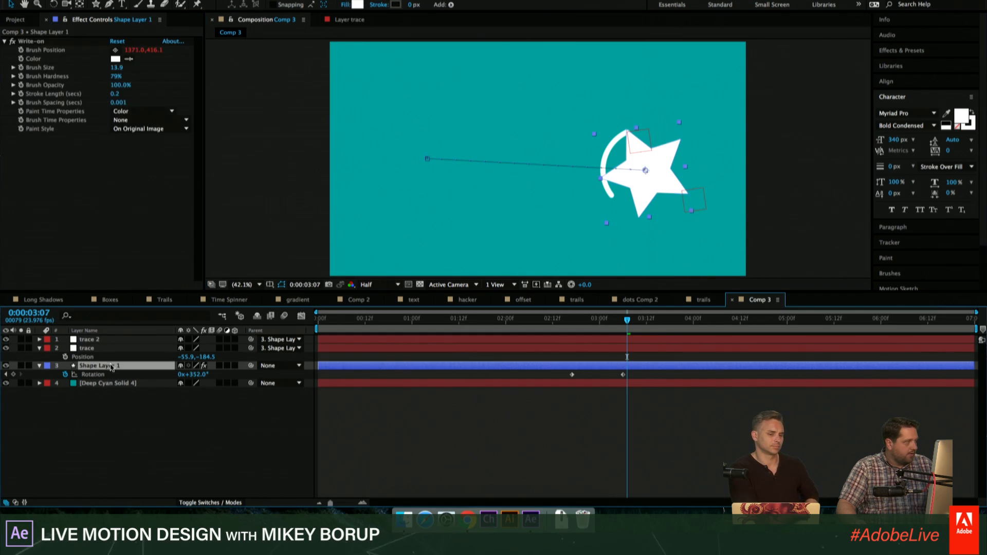
click(36, 41)
key(ctrl+d)
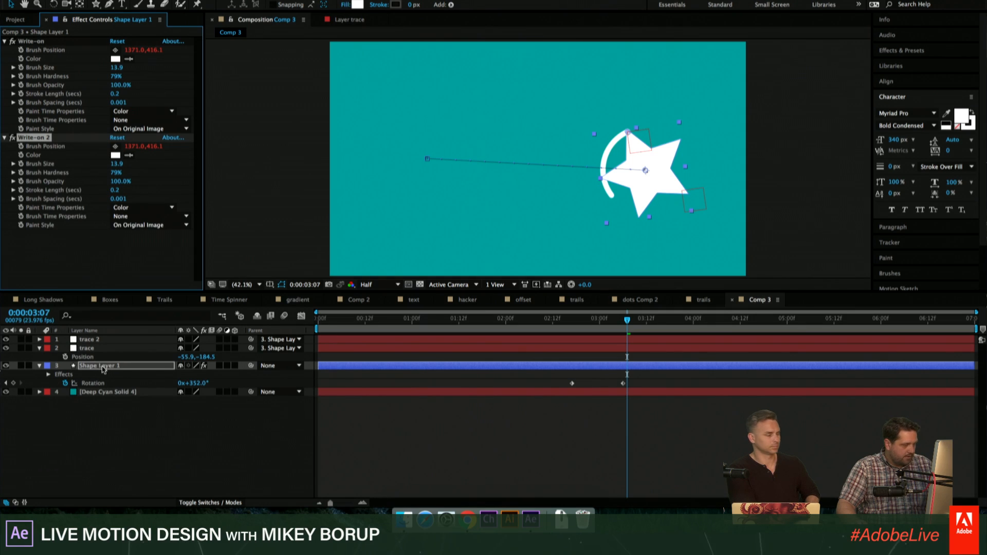
- Edit the second Write-on's Brush Position expression so that it refers to the layer "trace 2"
key(u)
key(u)
scroll(430, 437, down, 5)
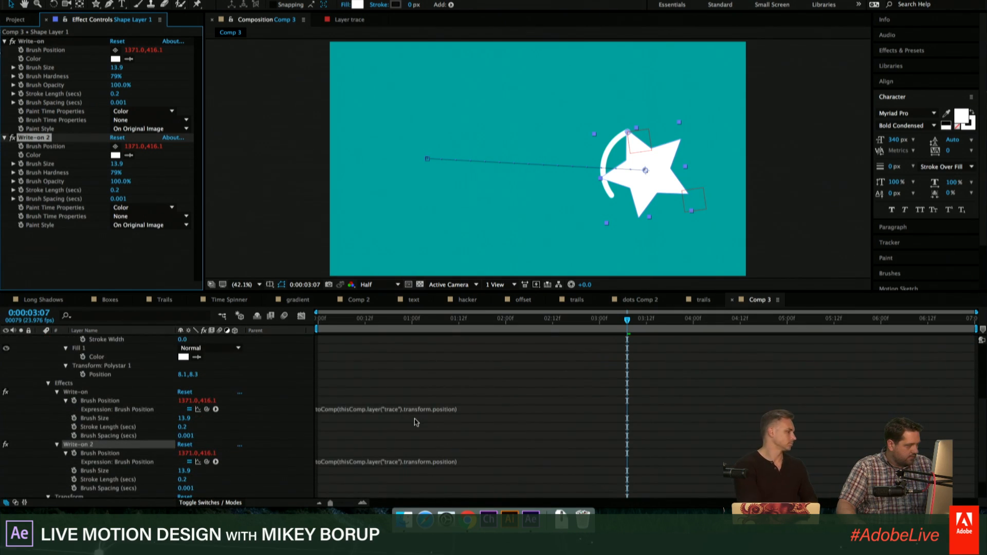
scroll(416, 422, down, 1)
click(477, 444)
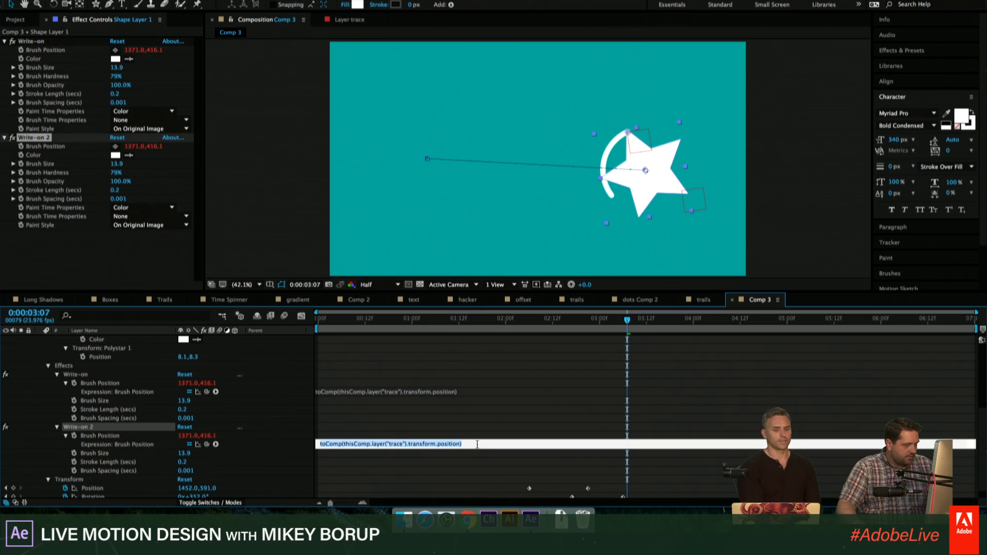
click(400, 444)
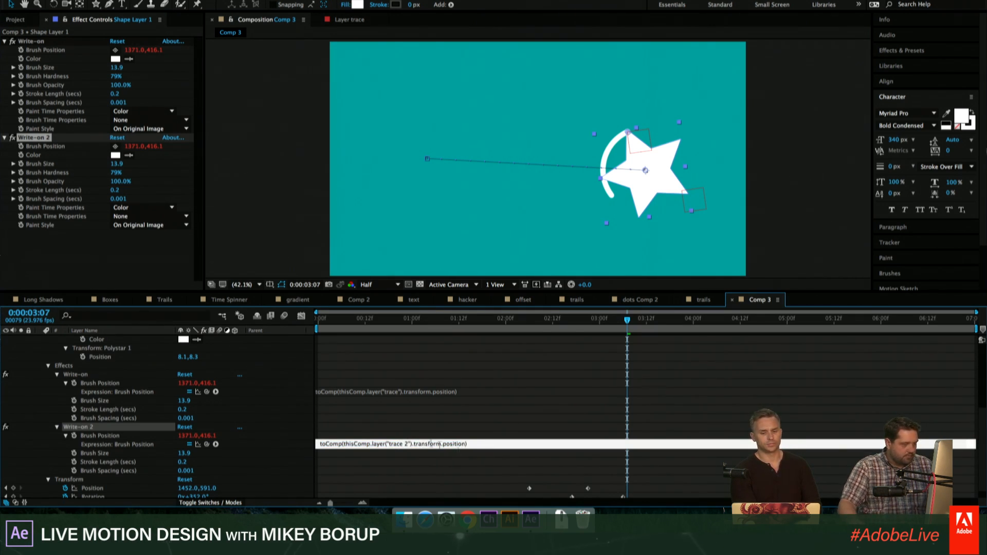
click(514, 434)
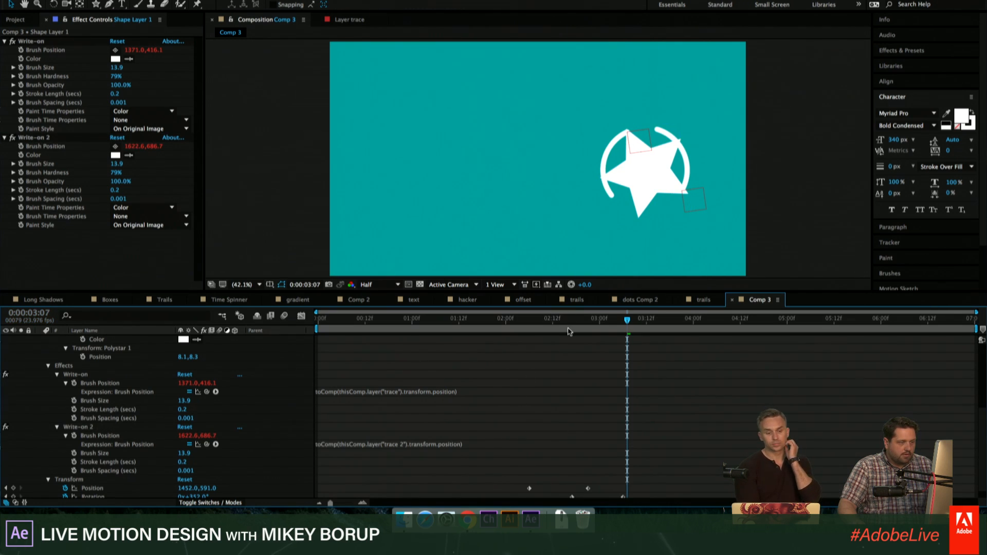
- Play the animation from about 0:00:01:23 to check both trails on the moving, spinning star
scroll(567, 333, up, 10)
drag(568, 319, 503, 321)
key(space)
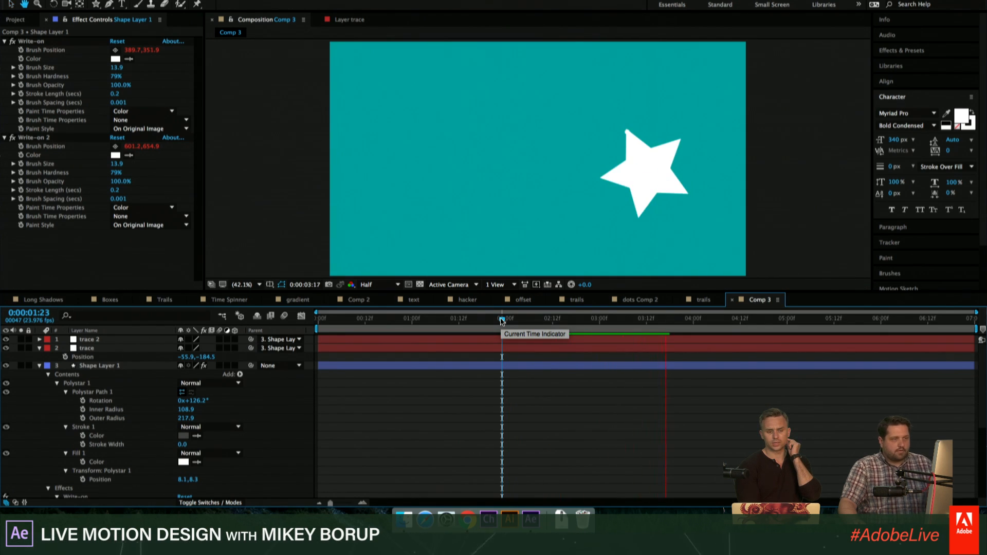
key(space)
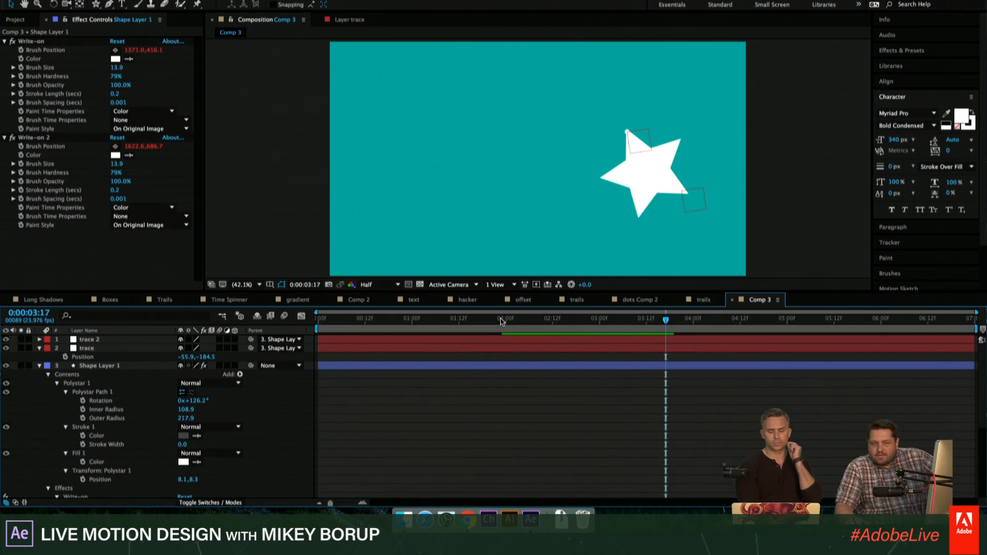
click(530, 320)
key(space)
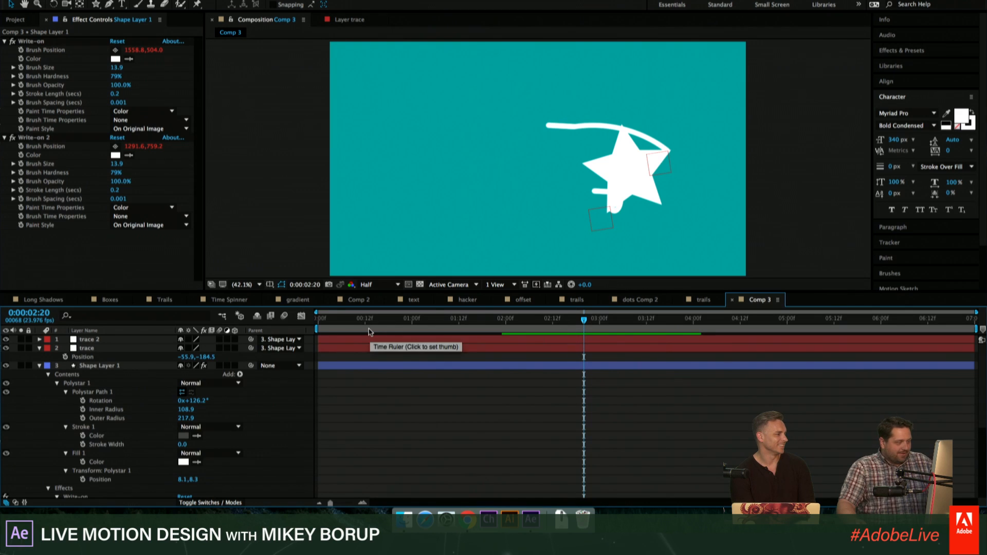
- Collapse the star layer's properties and keyframe its Position near the frame's upper left, about 583, 214, at 0:00:03:02
click(38, 365)
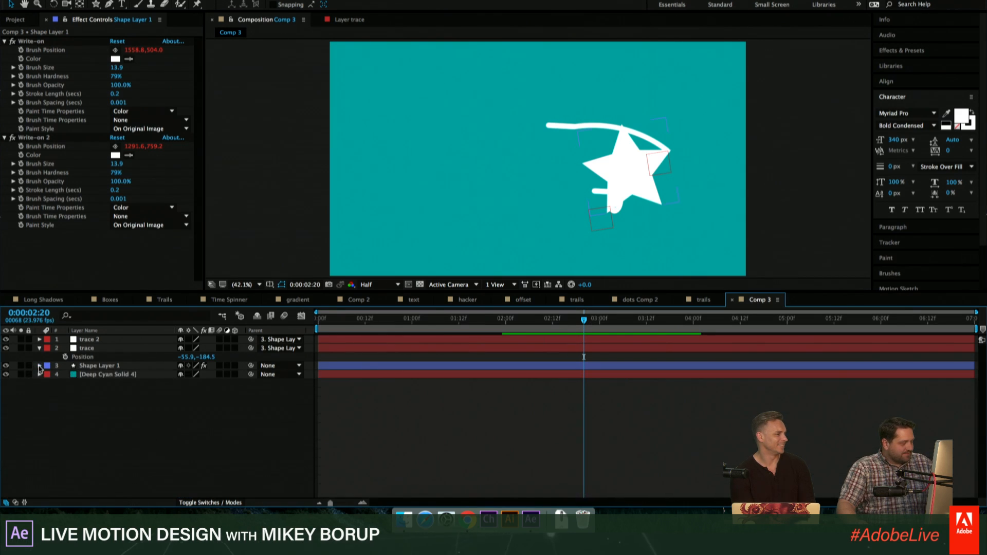
drag(556, 329, 608, 319)
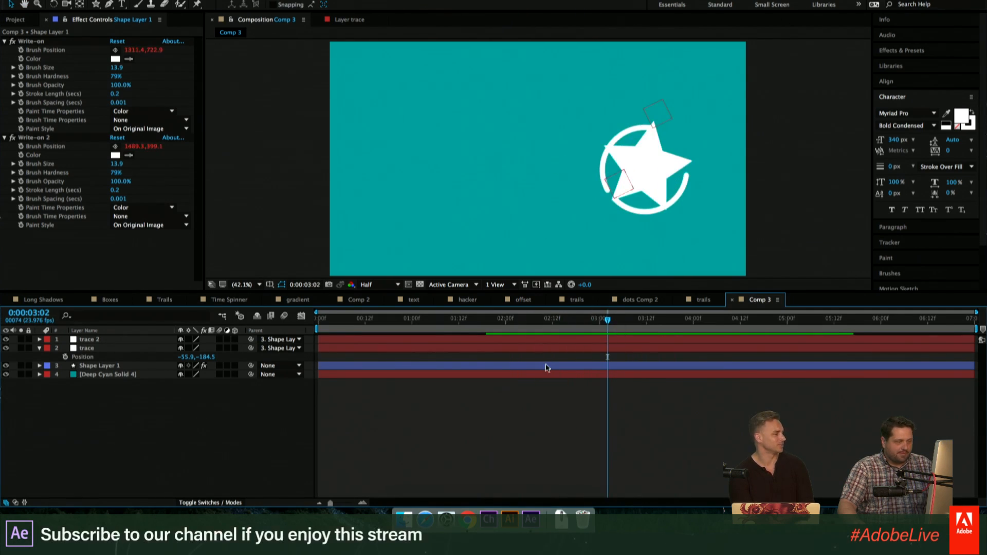
click(547, 368)
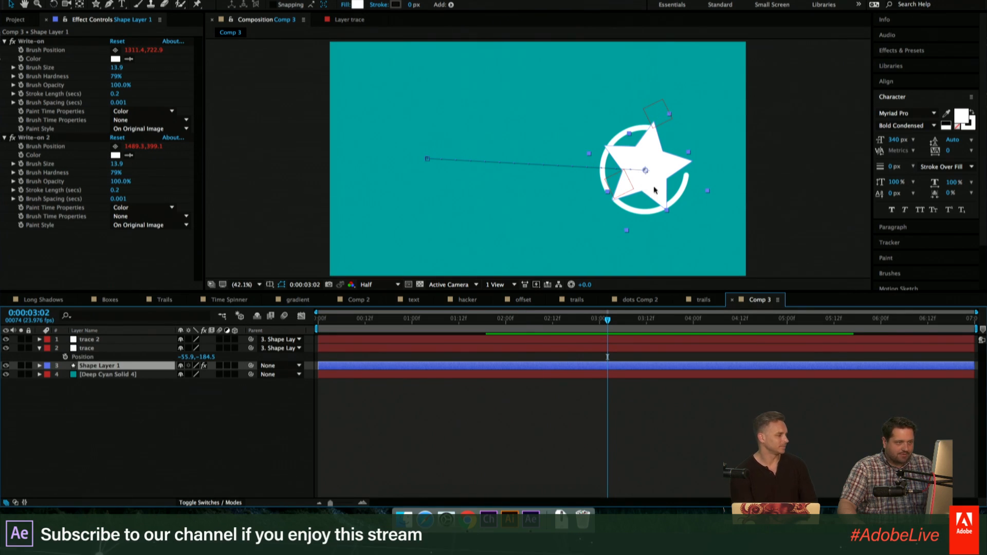
mouse_move(654, 191)
mouse_down()
mouse_move(649, 172)
mouse_move(474, 125)
mouse_up()
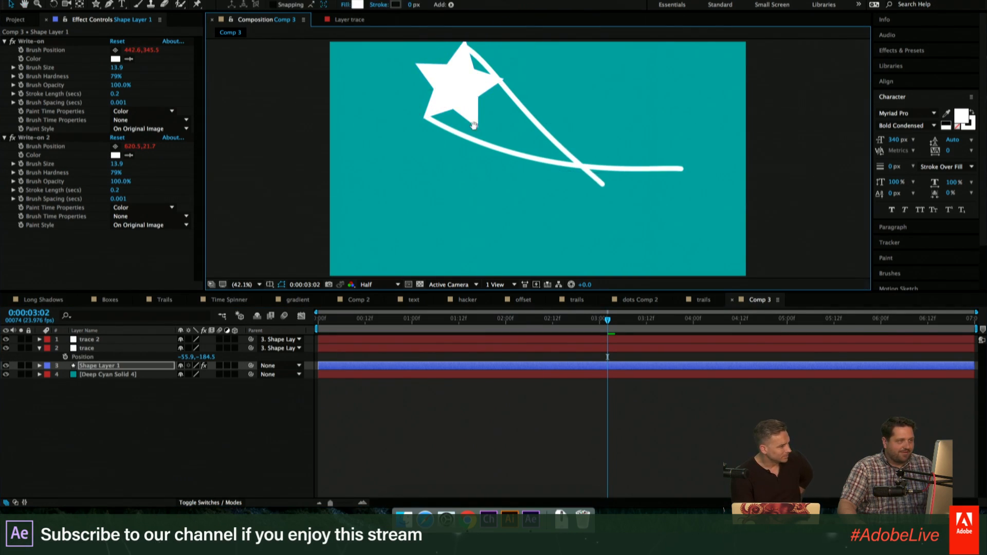
- Play the animation from about 0:00:01:16 to check the star's return move and its trails
key(space)
drag(571, 319, 476, 317)
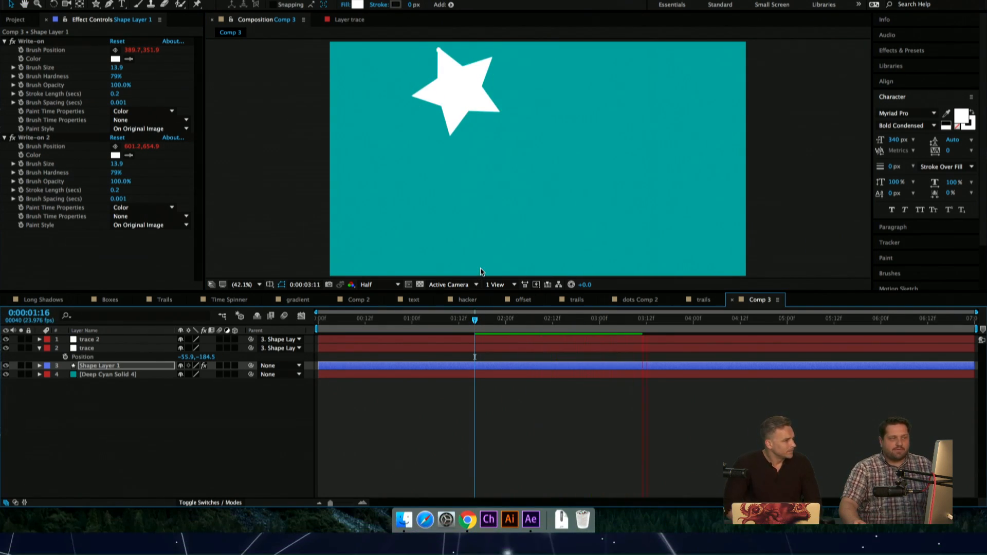
key(space)
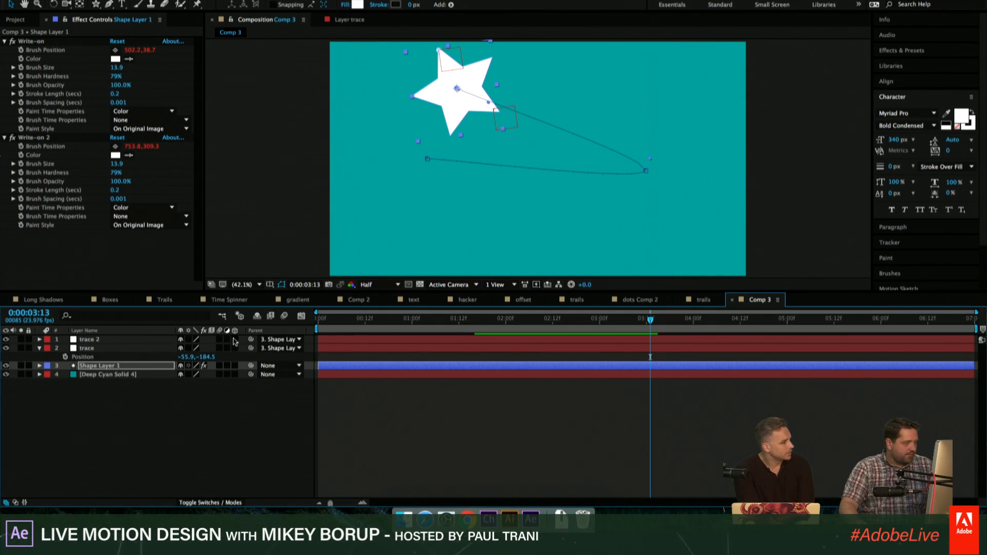
- Make all four layers 3D and reveal the star layer's Position keyframes
drag(234, 341, 235, 350)
click(412, 418)
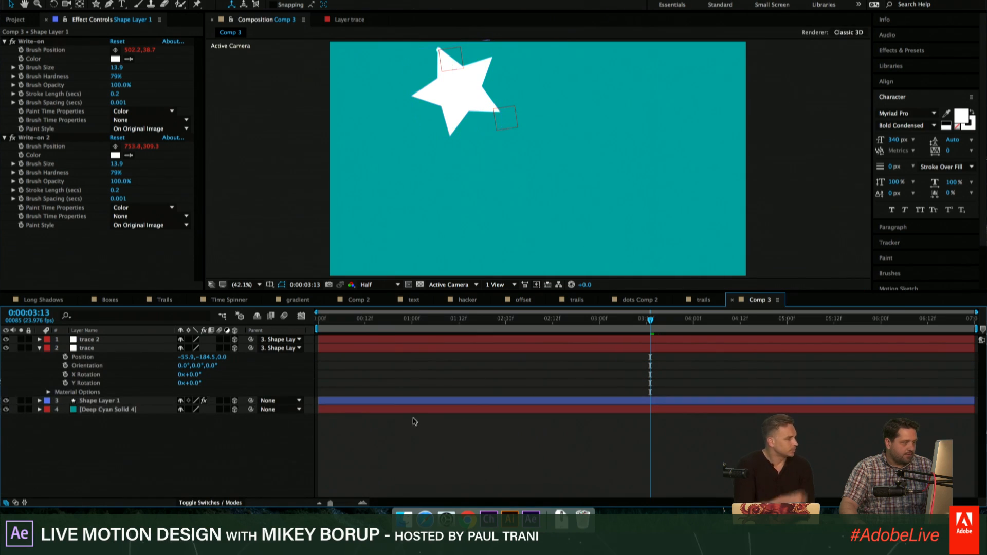
click(403, 401)
key(p)
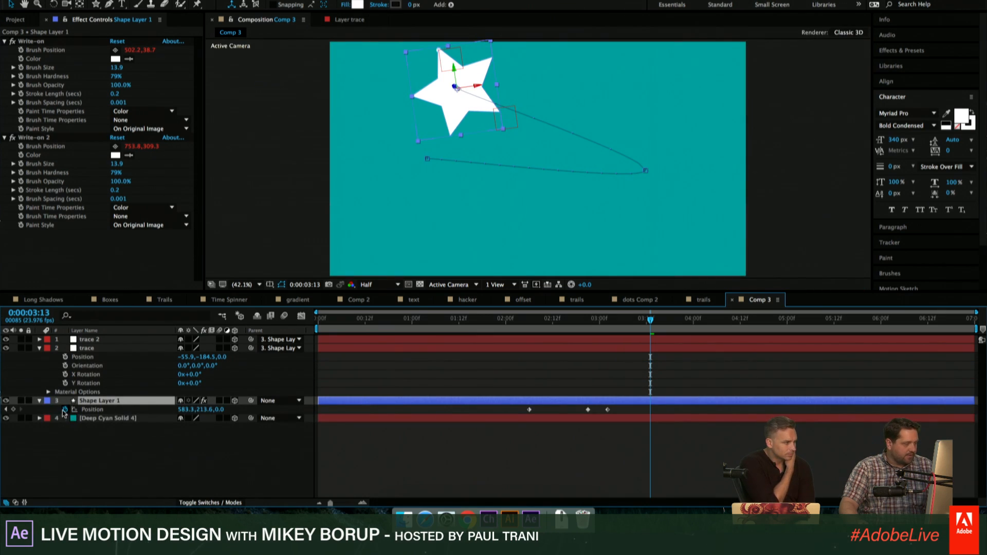
- Push the star back in depth to a Z Position of about 1934 at 0:00:03:17, and make the Deep Cyan solid 2D again
key(space)
key(space)
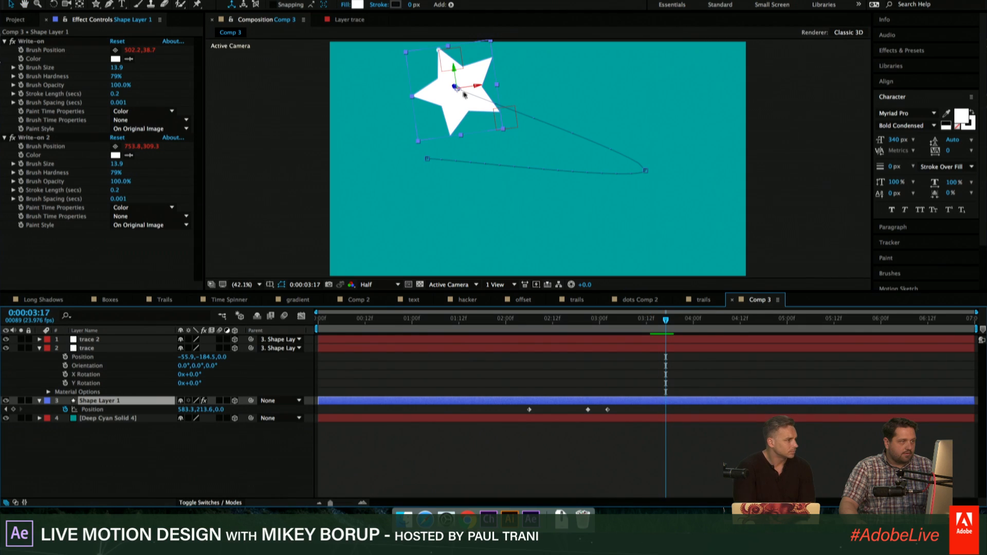
drag(454, 87, 628, 164)
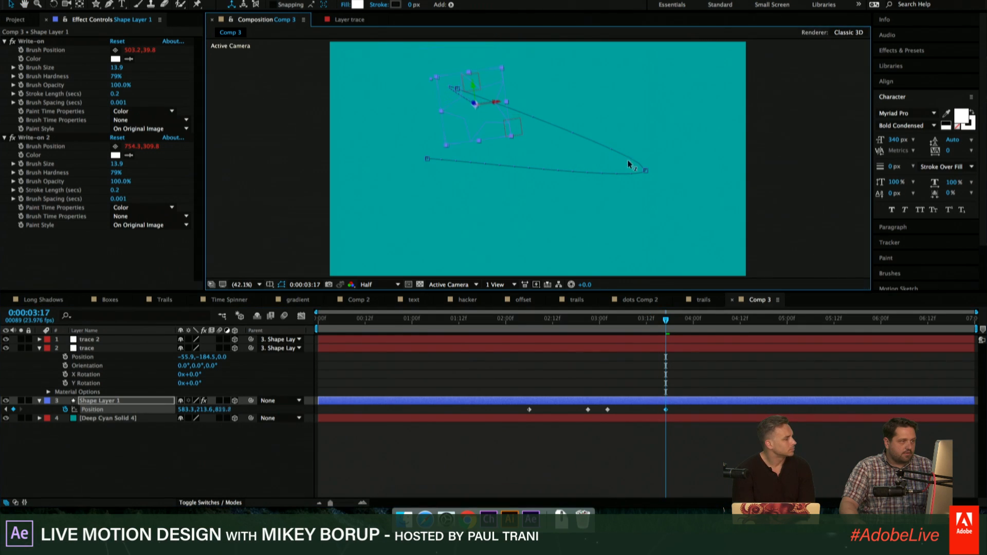
drag(322, 51, 248, 29)
click(6, 418)
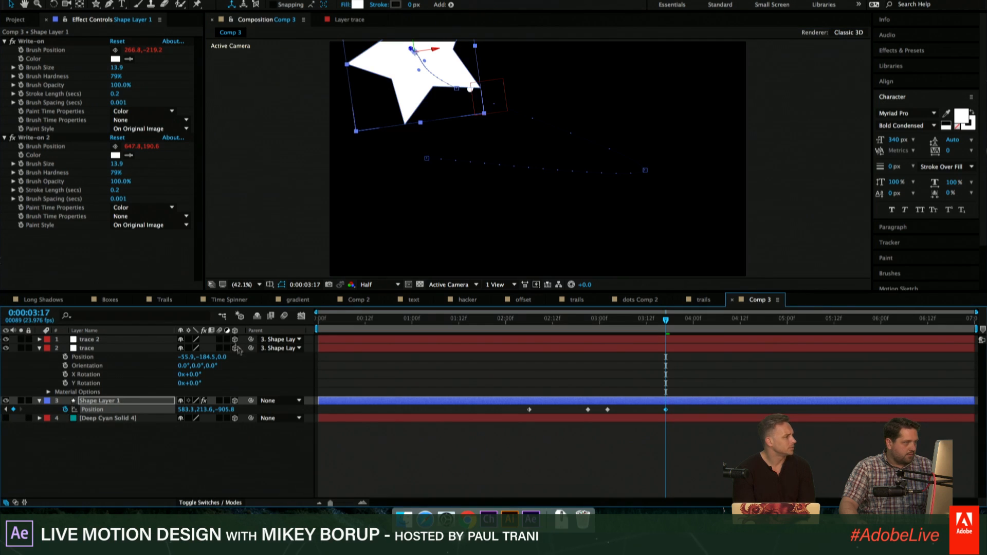
click(6, 418)
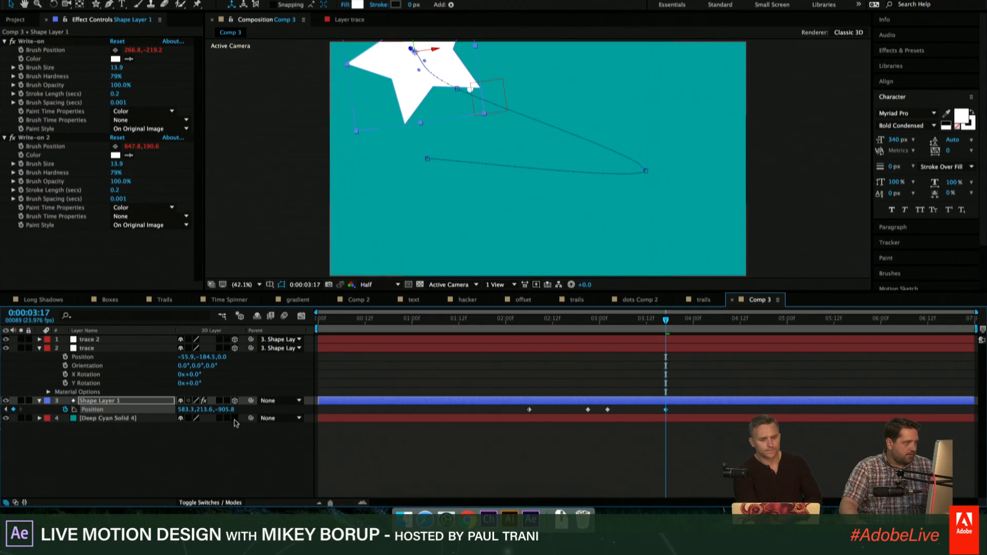
drag(412, 50, 853, 519)
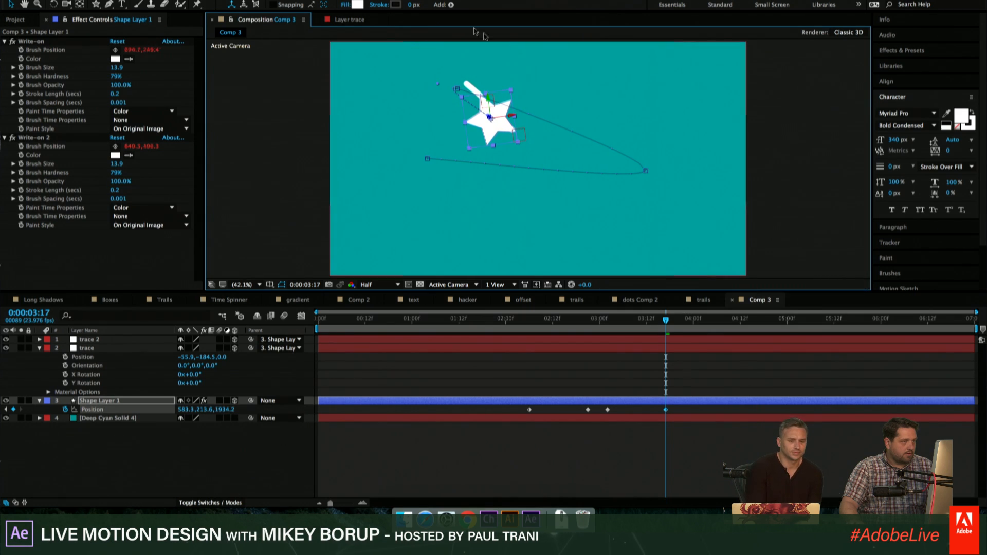
- Keyframe the distant star's Position across to about 1951, 381 at 0:00:03:22 and preview the frames that follow
key(Page_Down)
key(Page_Down)
key(Page_Down)
key(Page_Down)
key(Page_Down)
drag(501, 127, 702, 151)
key(Page_Down)
key(Page_Down)
key(Page_Down)
key(Page_Down)
key(Page_Down)
key(Page_Down)
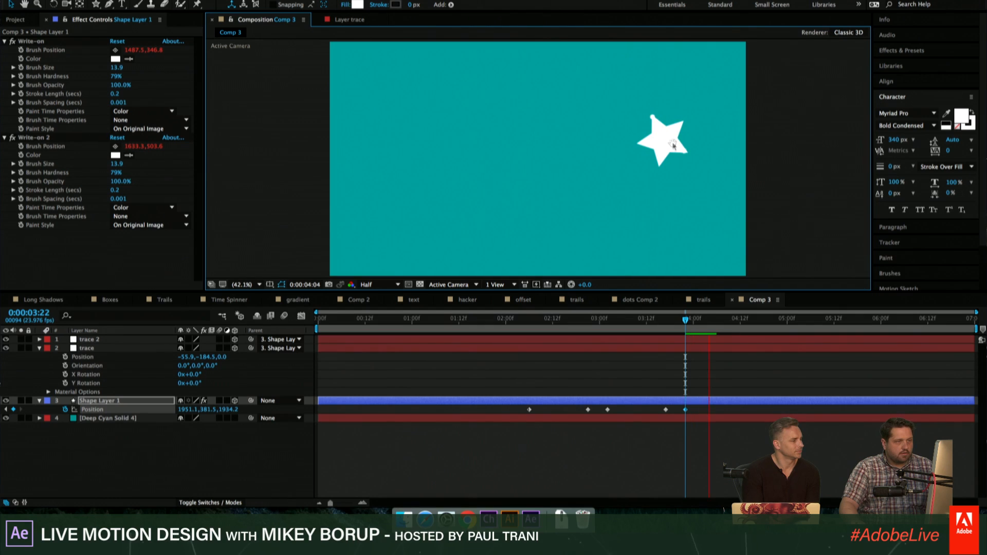
- Start Orientation, X and Y Rotation keyframes on the star at 0:00:04:04, and turn its Y Rotation to -103° at 0:00:04:08
key(r)
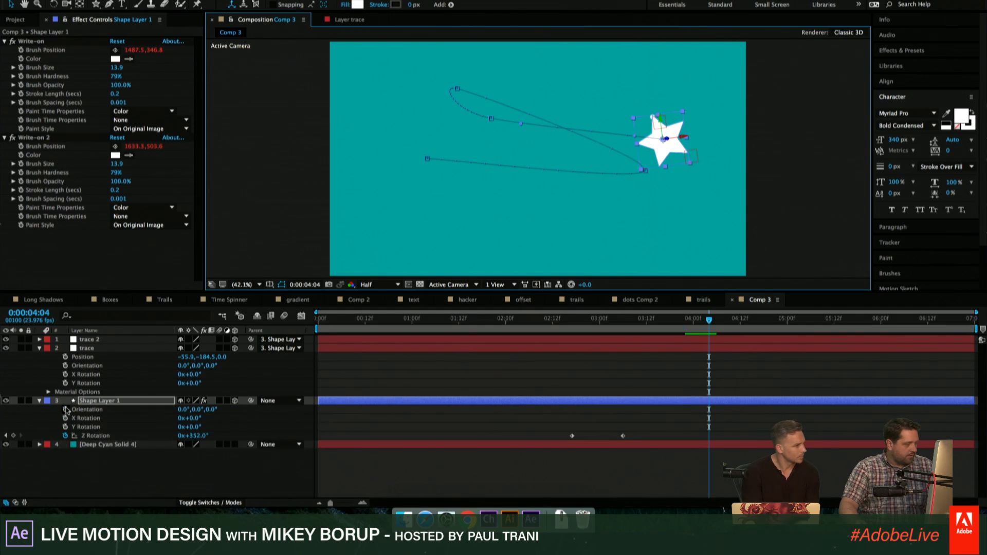
drag(65, 410, 66, 434)
key(Page_Down)
key(Page_Down)
key(Page_Down)
key(Page_Down)
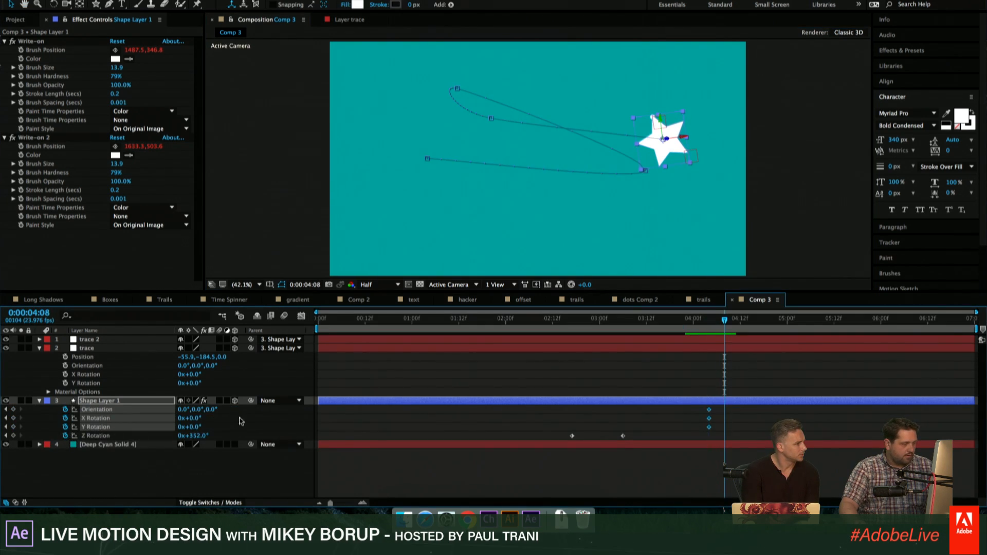
drag(195, 429, 143, 428)
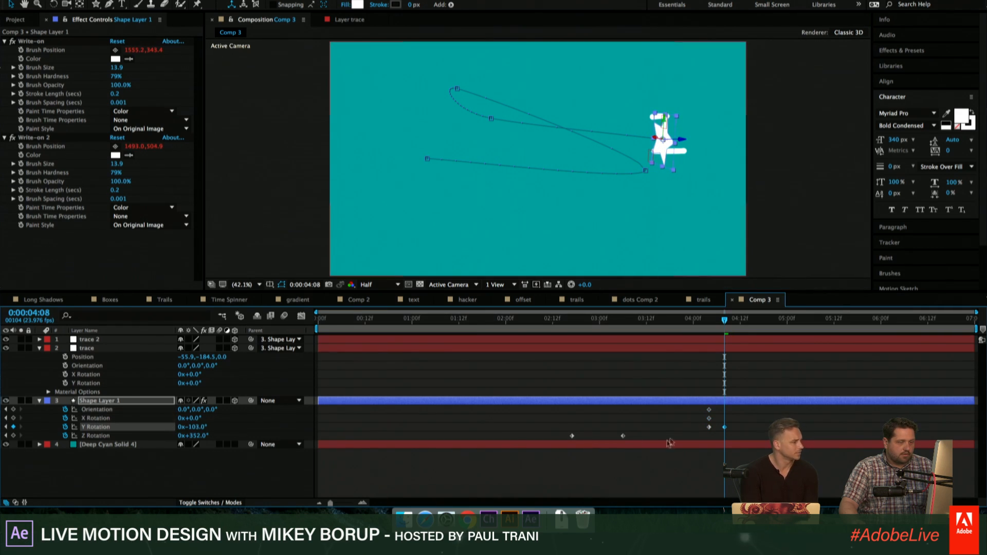
- Play Comp 3 repeatedly from around 0:00:02:00 to check the star's 3D turn and its trails
drag(725, 322, 510, 336)
key(space)
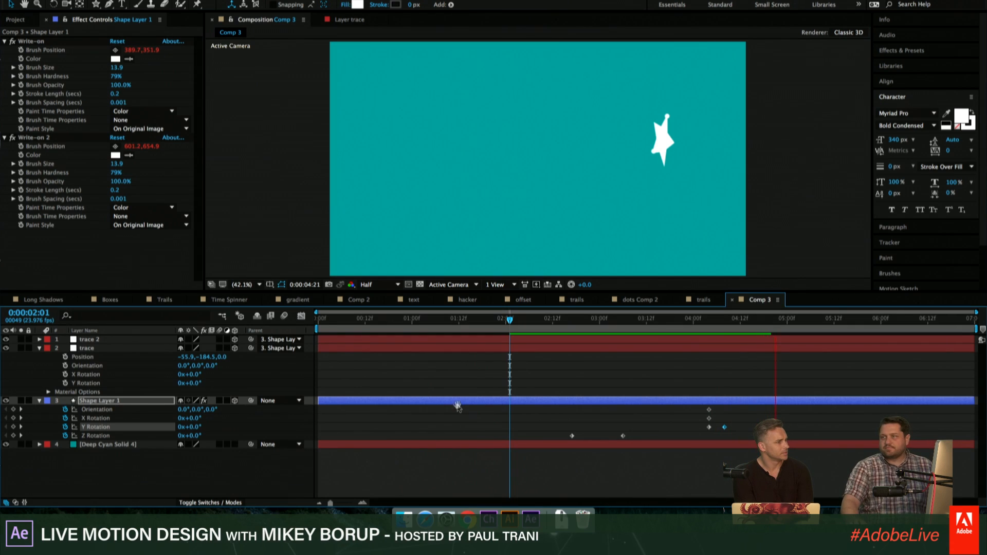
key(space)
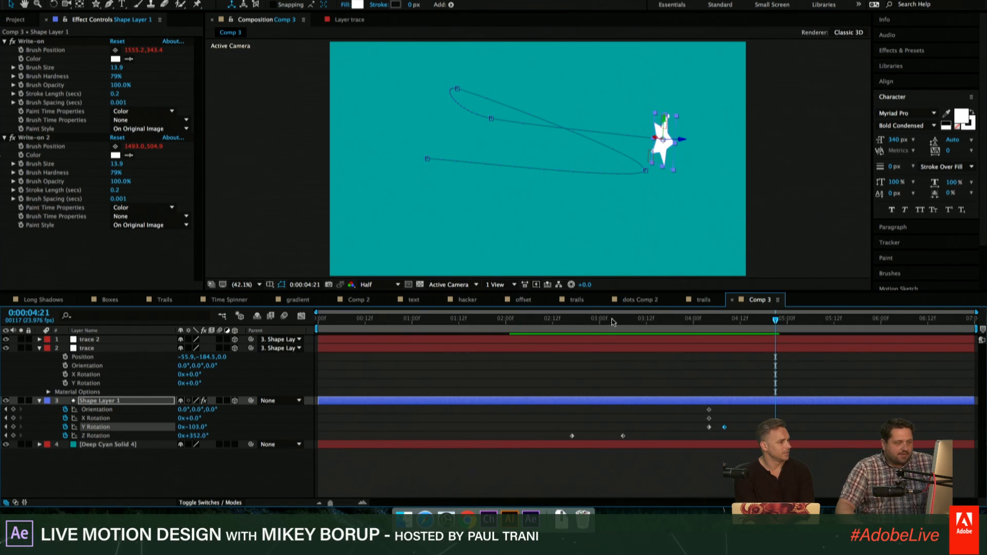
drag(613, 322, 502, 322)
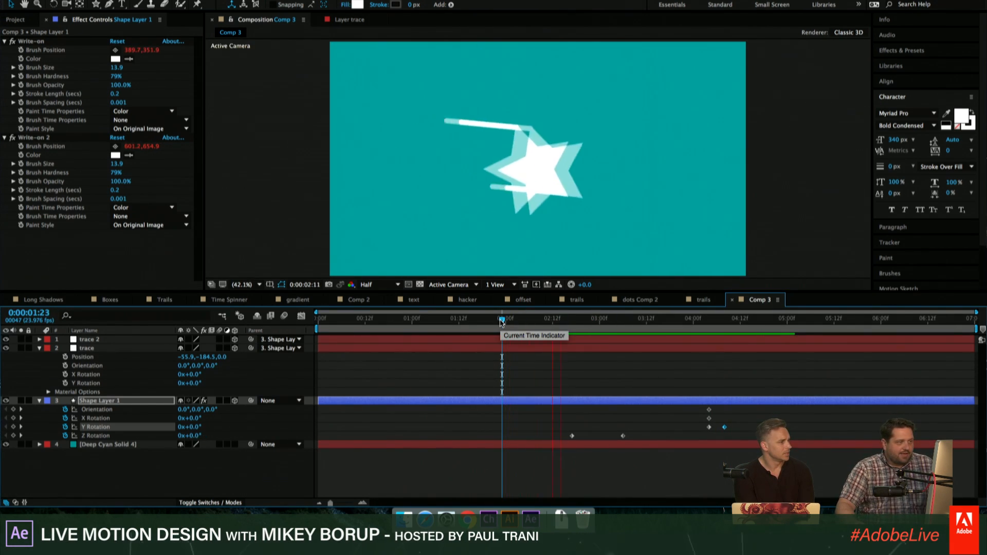
key(space)
key(space)
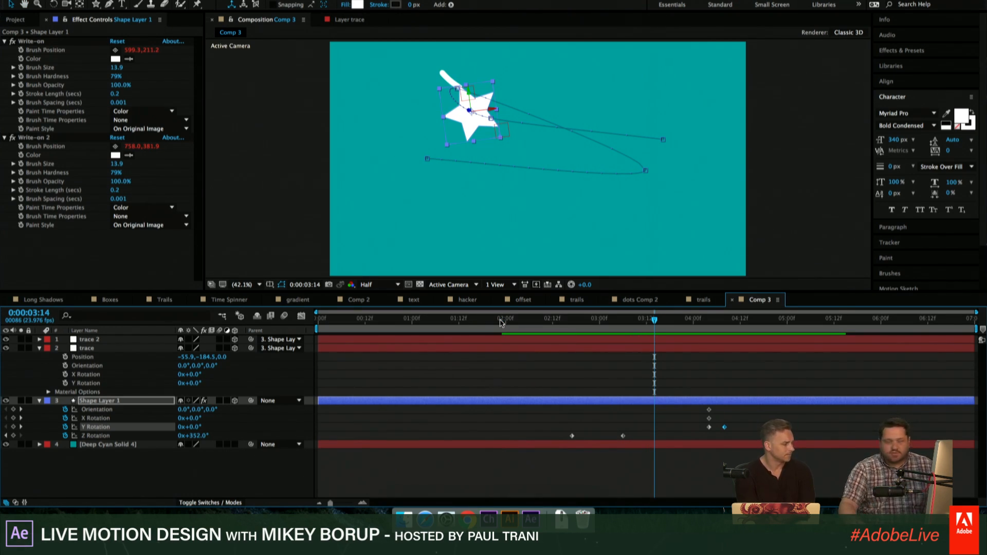
click(561, 322)
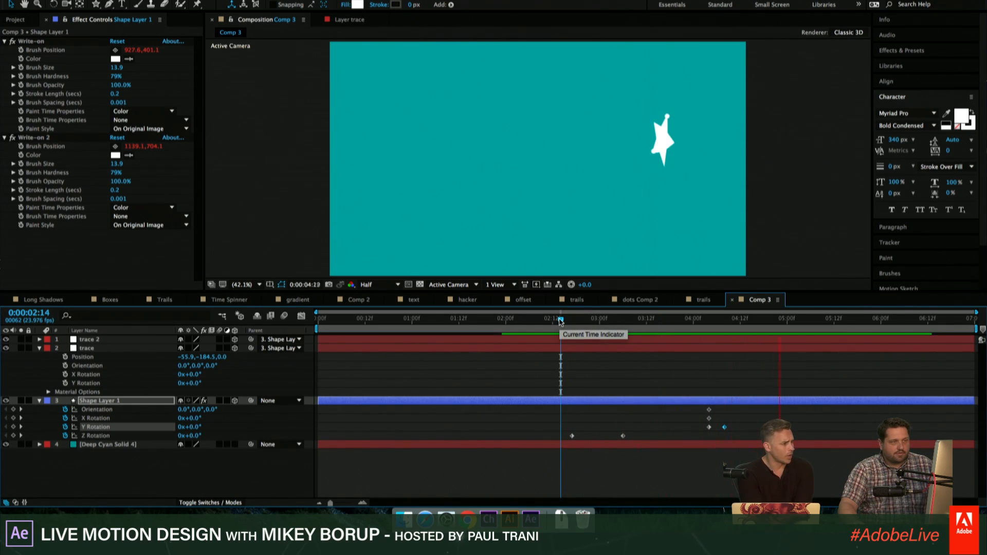
mouse_move(560, 321)
mouse_down()
mouse_move(573, 322)
mouse_move(545, 325)
mouse_up()
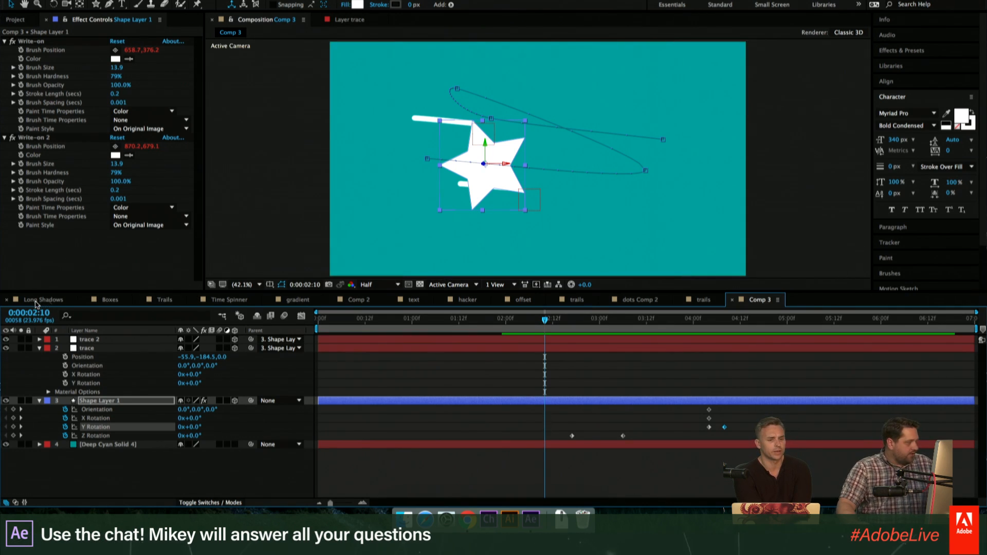
- Open the Long Shadows composition and play back the star's long shadow
click(36, 300)
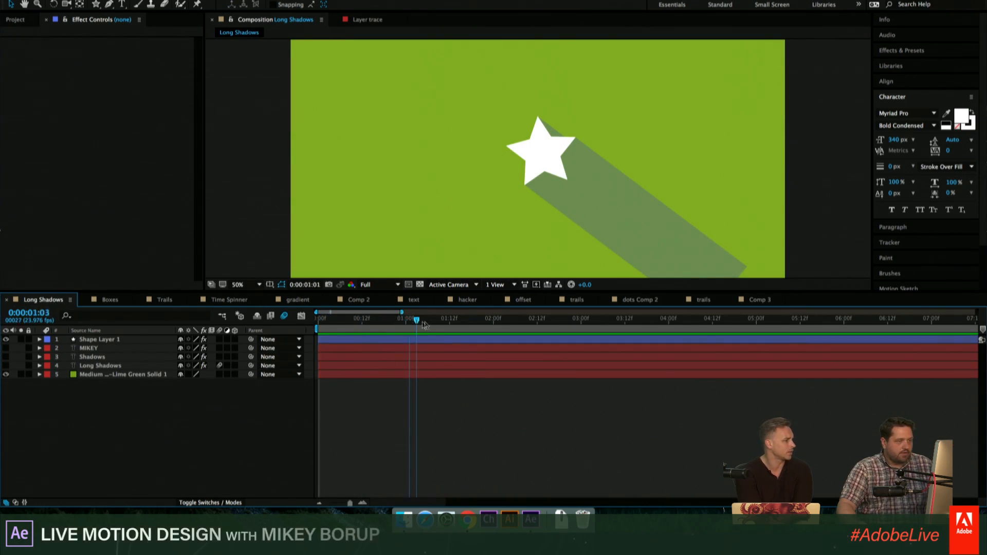
drag(423, 322, 344, 317)
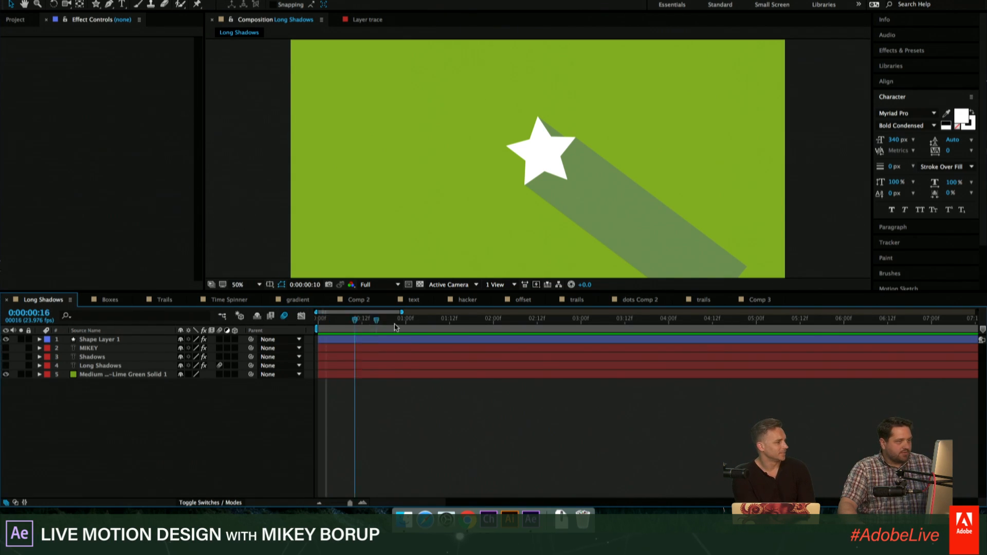
- Replace the green stamp text on the brick wall in the Boxes composition with ADOBE
click(121, 301)
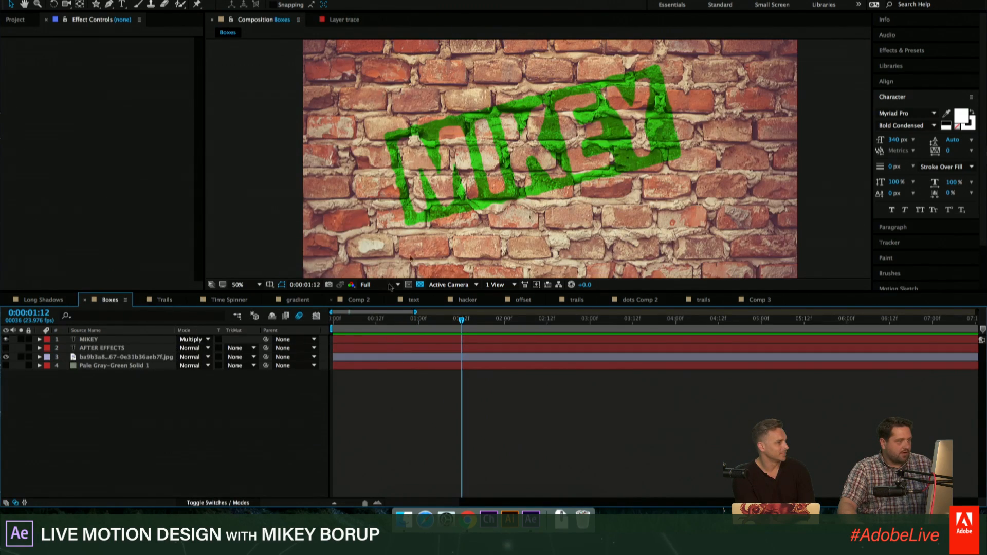
key(period)
key(comma)
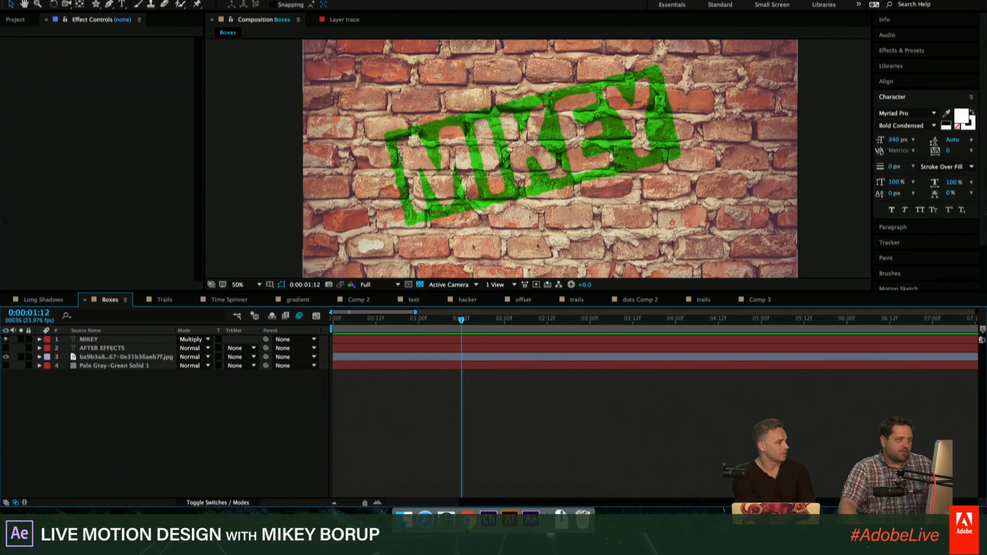
double_click(104, 341)
text(ADOBE)
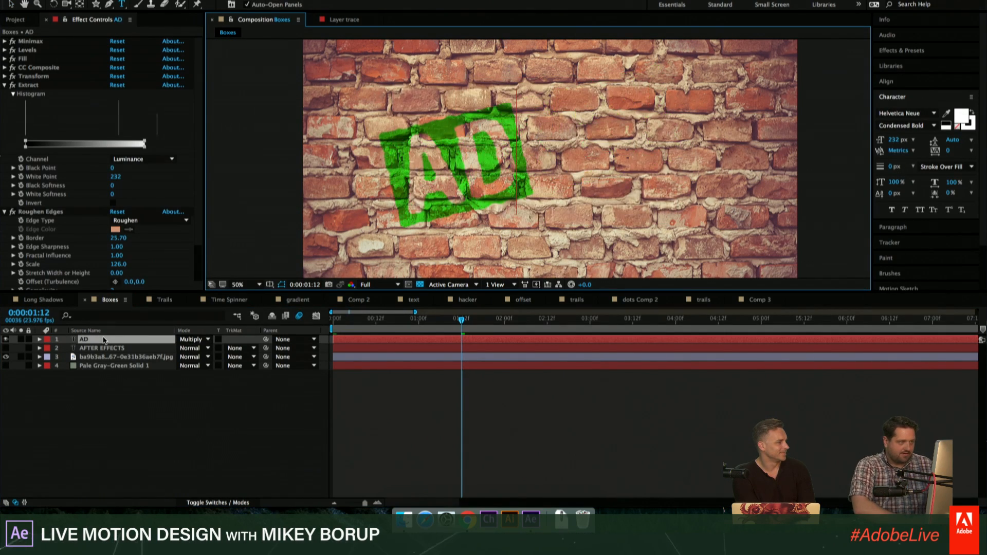
click(449, 424)
- Review the Trails composition and play the ADOBE text animation in the Time Spinner composition
click(165, 300)
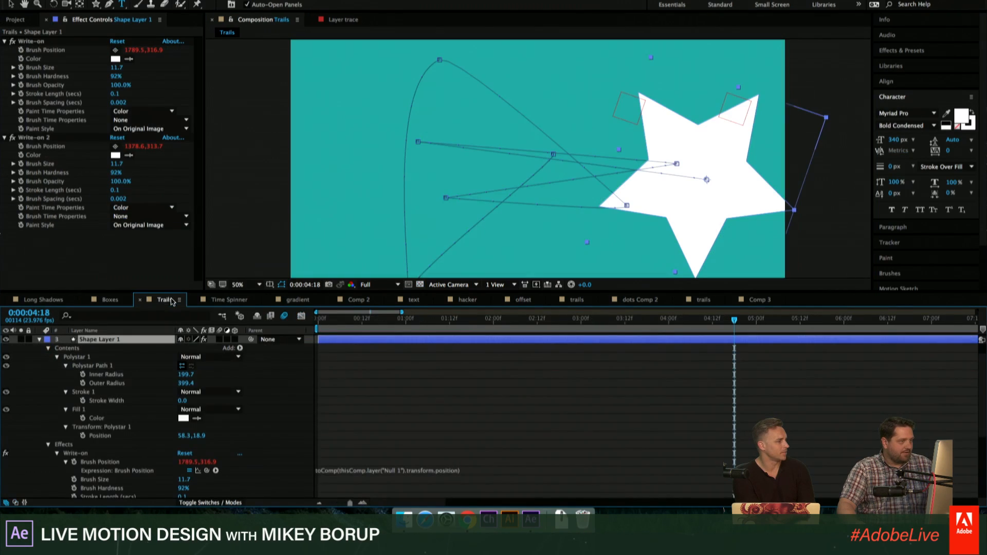
click(226, 302)
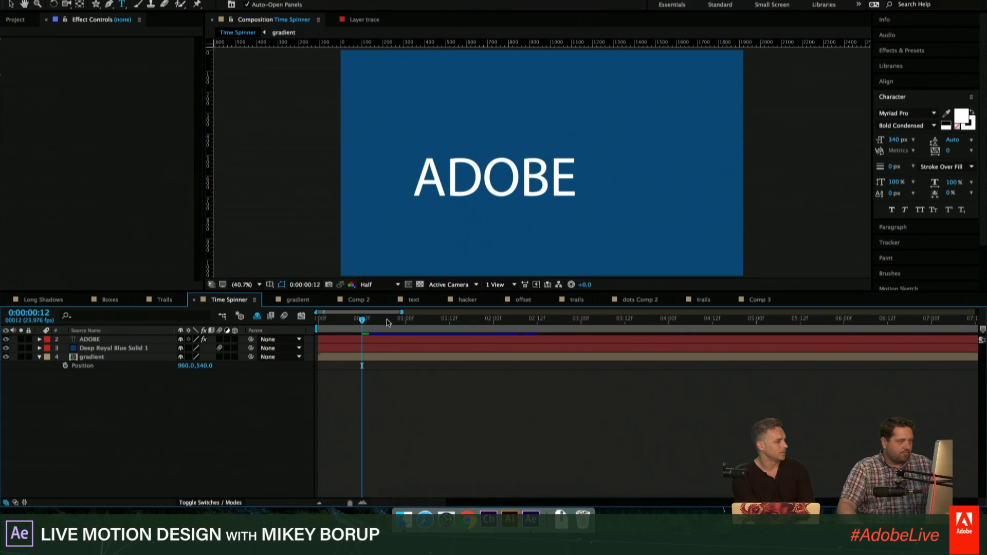
key(space)
drag(430, 322, 397, 329)
key(space)
- Look through the gradient, Comp 2, text and hacker compositions, previewing the text animations
click(303, 303)
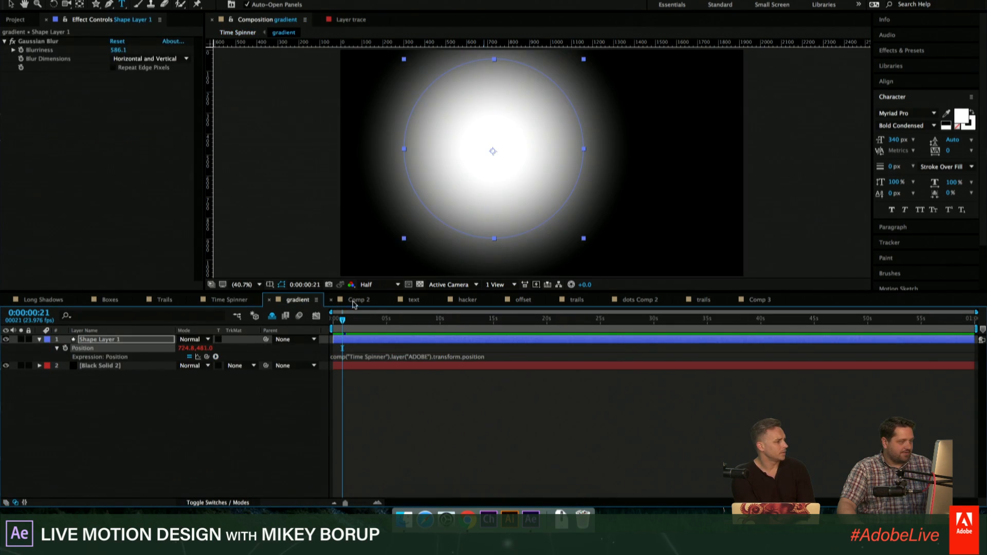
click(356, 301)
click(422, 300)
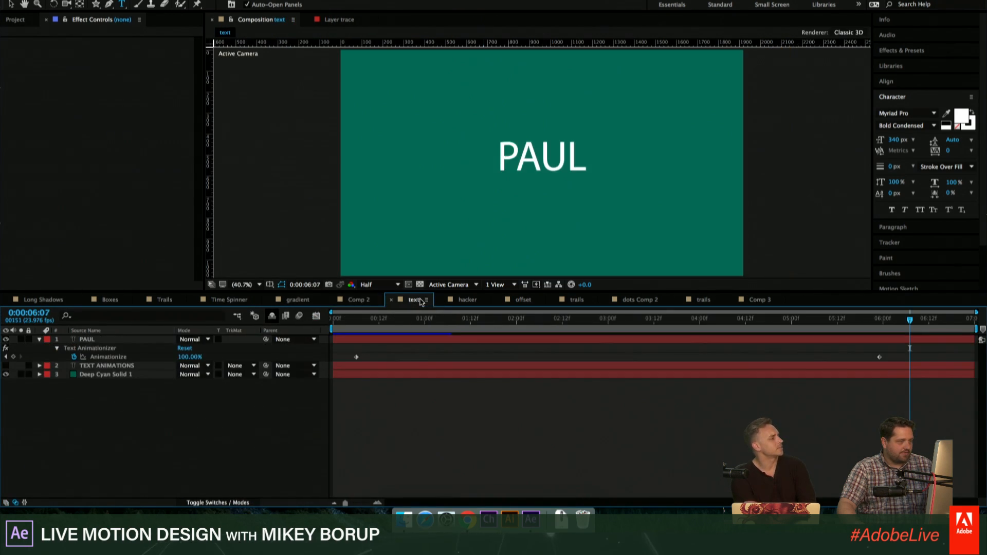
click(404, 324)
drag(407, 327, 341, 320)
click(468, 299)
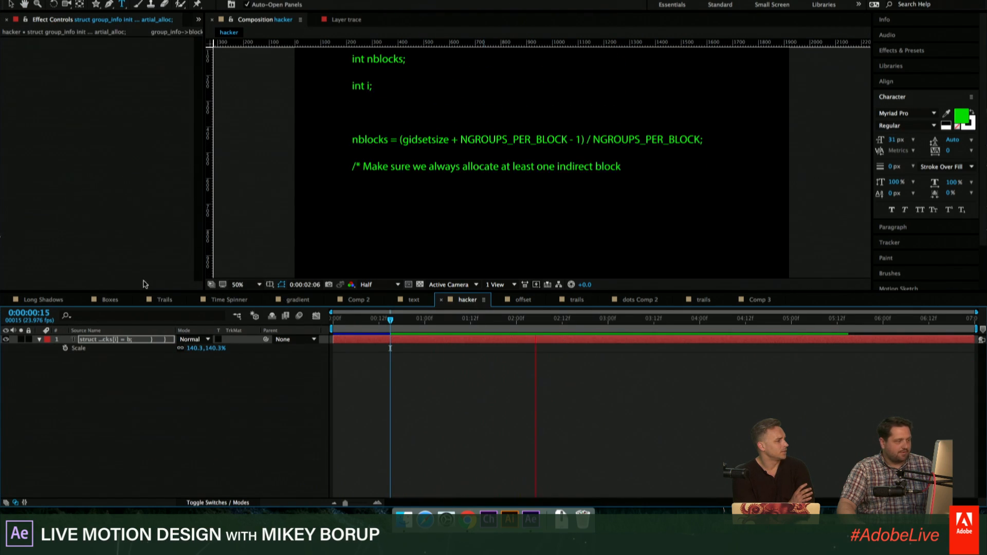
- Enlarge the composition viewer and change the ADOBE text in the offset composition to OFFSET
drag(203, 292, 185, 378)
click(524, 386)
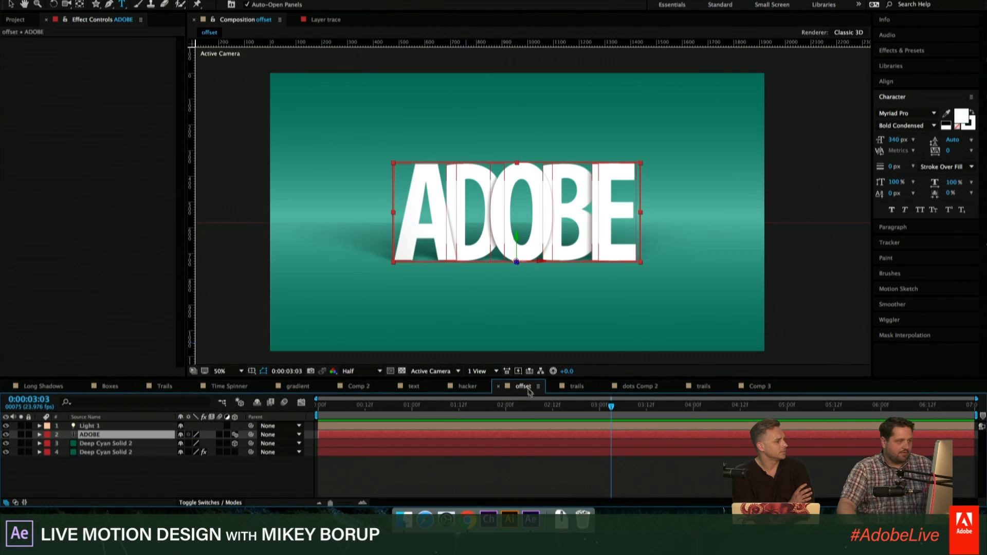
click(458, 406)
key(F2)
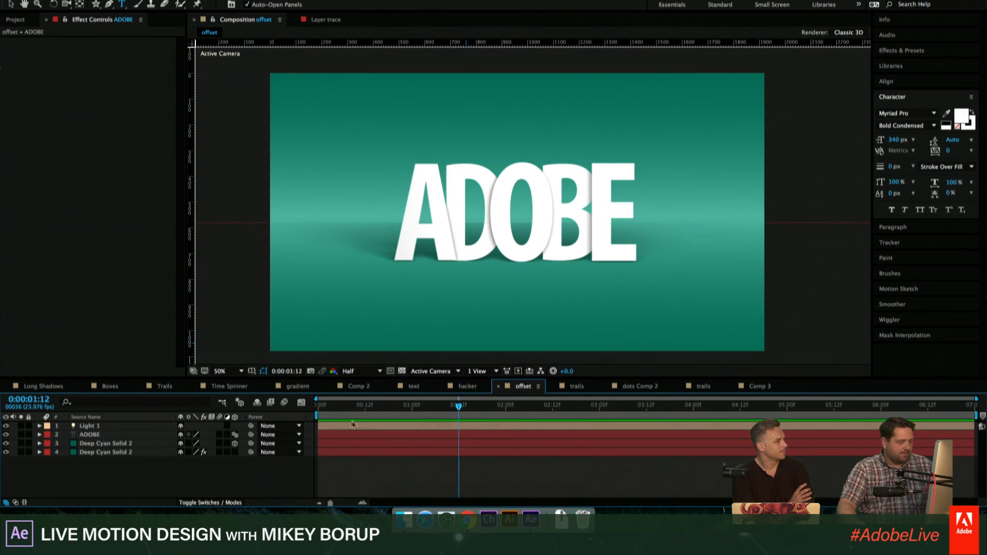
double_click(89, 435)
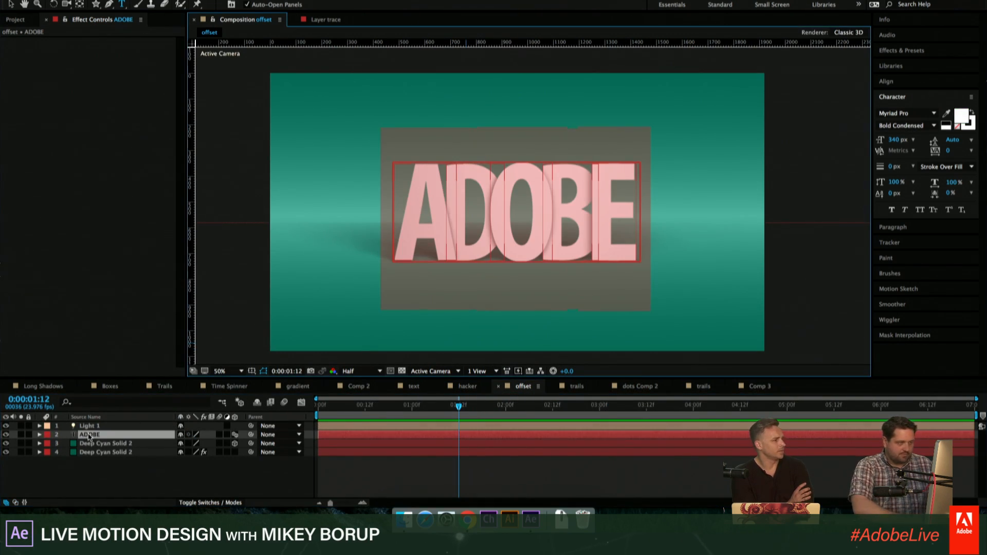
text(OFFSET)
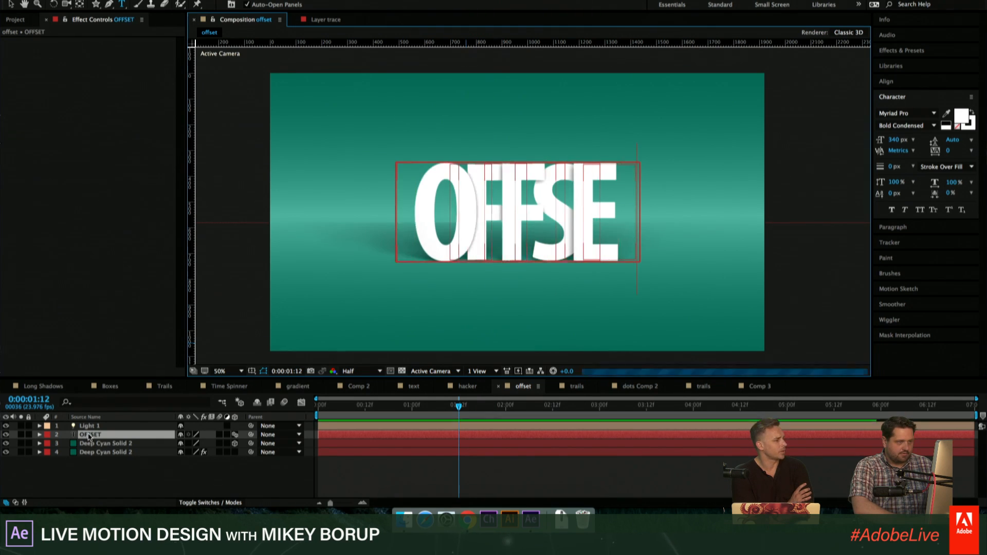
click(463, 465)
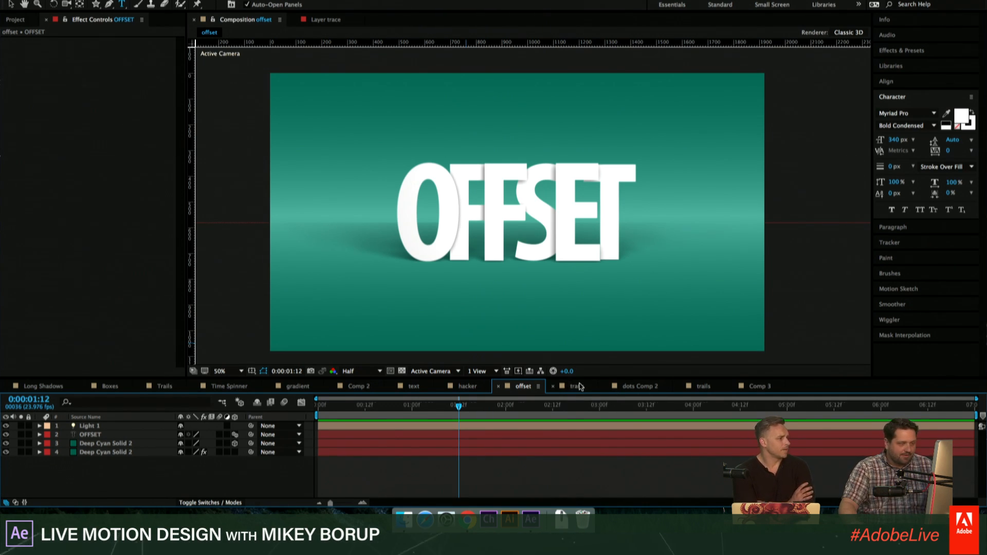
- Look at dots Comp 2, return to Comp 3, and play the star animation from 0:00:01:16 and 0:00:02:22
click(645, 390)
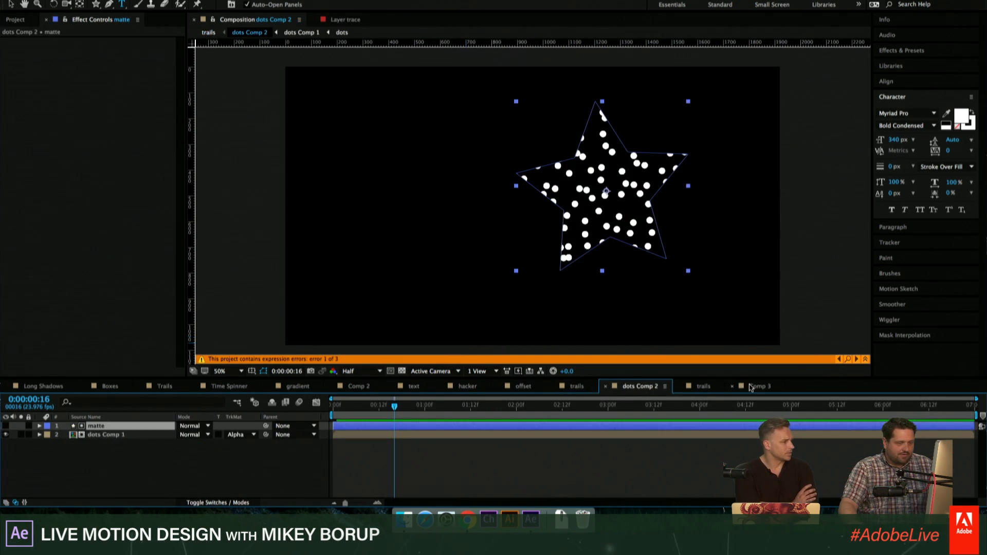
click(755, 388)
drag(529, 404, 478, 417)
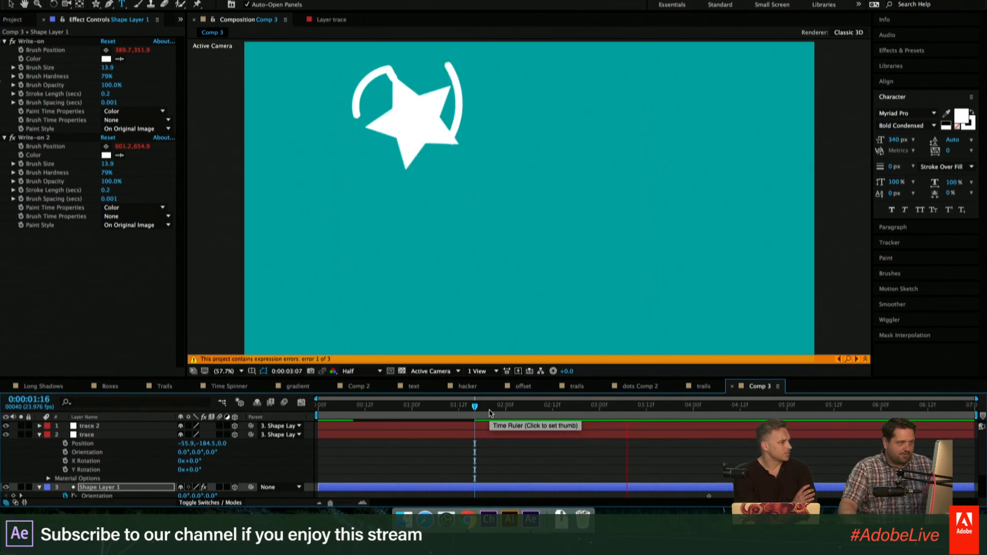
key(space)
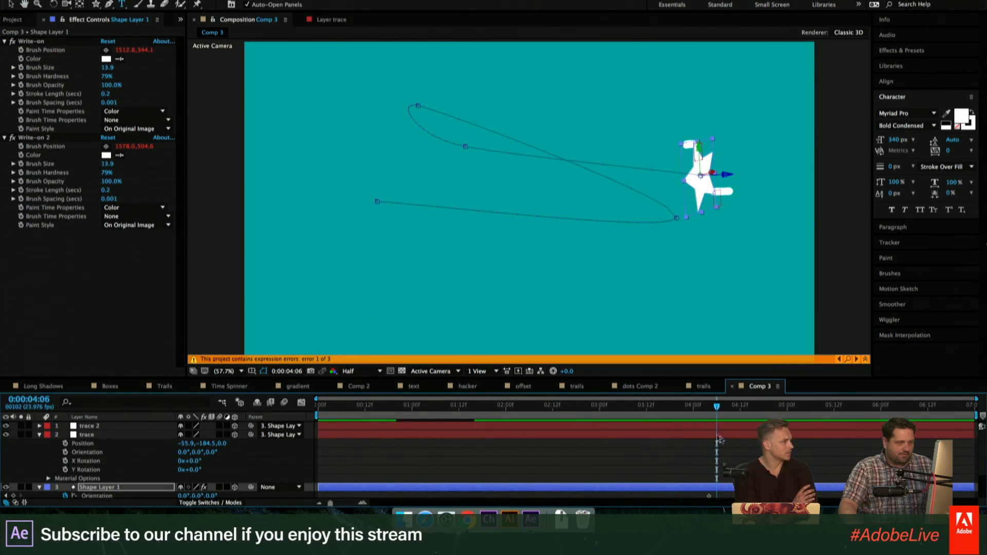
drag(717, 418, 593, 418)
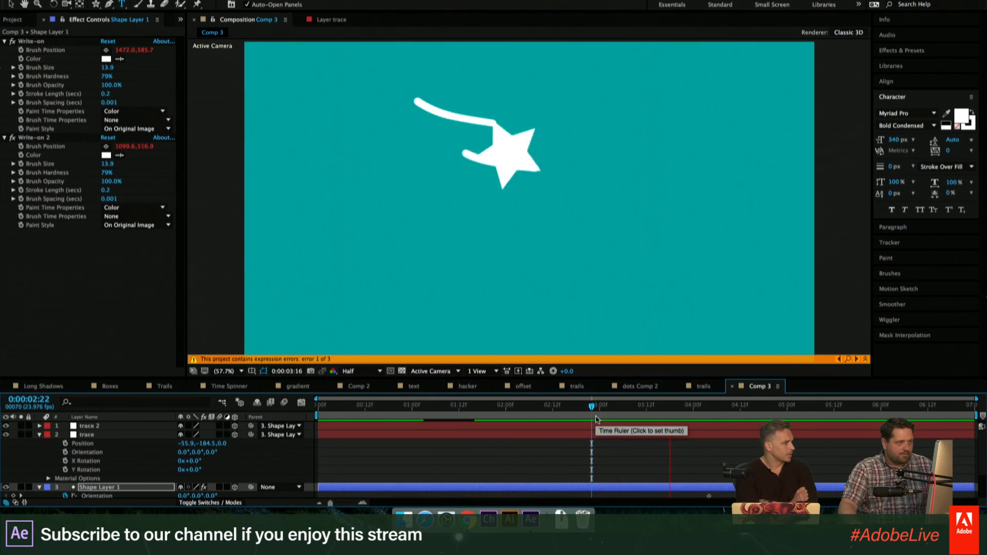
key(space)
key(space)
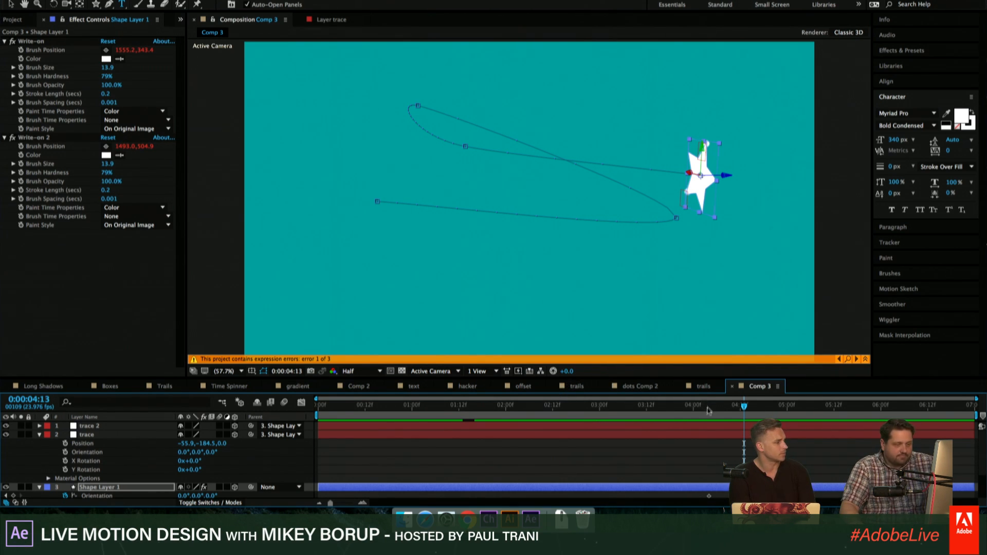
- At 0:00:03:02, move the star down and right toward the middle, and move the trace 2 null to its right tip
drag(709, 410, 607, 420)
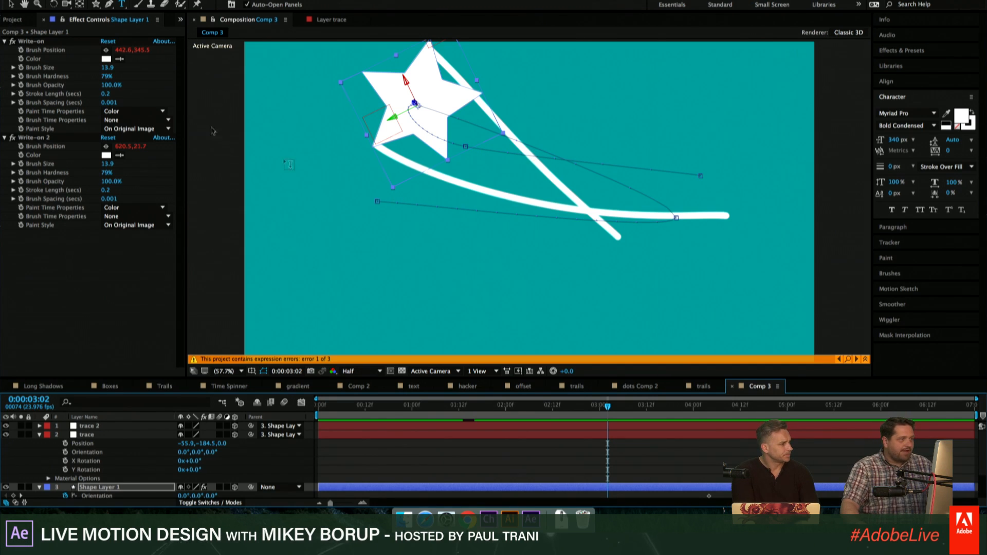
key(v)
drag(385, 139, 447, 226)
click(349, 430)
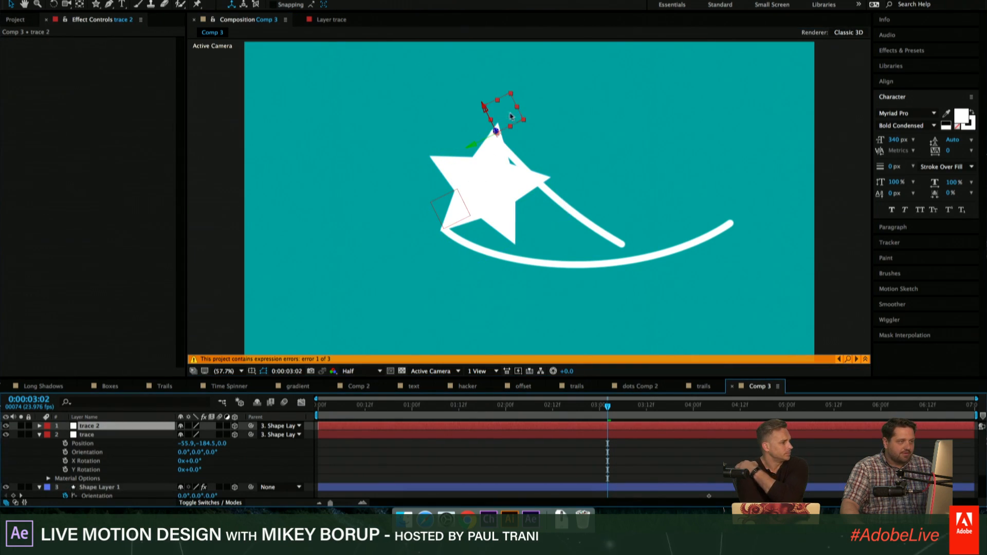
mouse_move(519, 121)
mouse_down()
mouse_move(564, 171)
mouse_move(560, 154)
mouse_move(609, 116)
mouse_move(617, 208)
mouse_move(523, 170)
mouse_move(546, 159)
mouse_up()
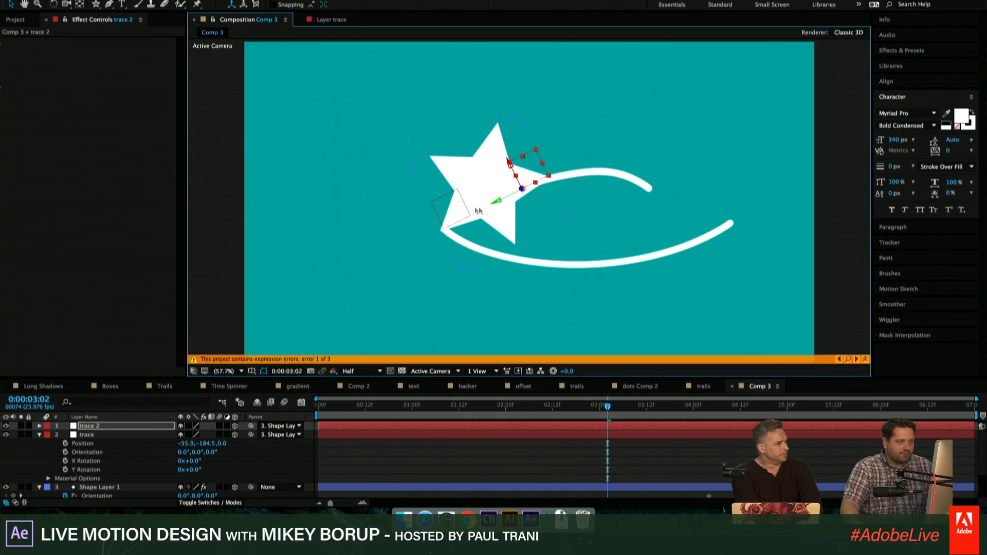
drag(448, 215, 477, 209)
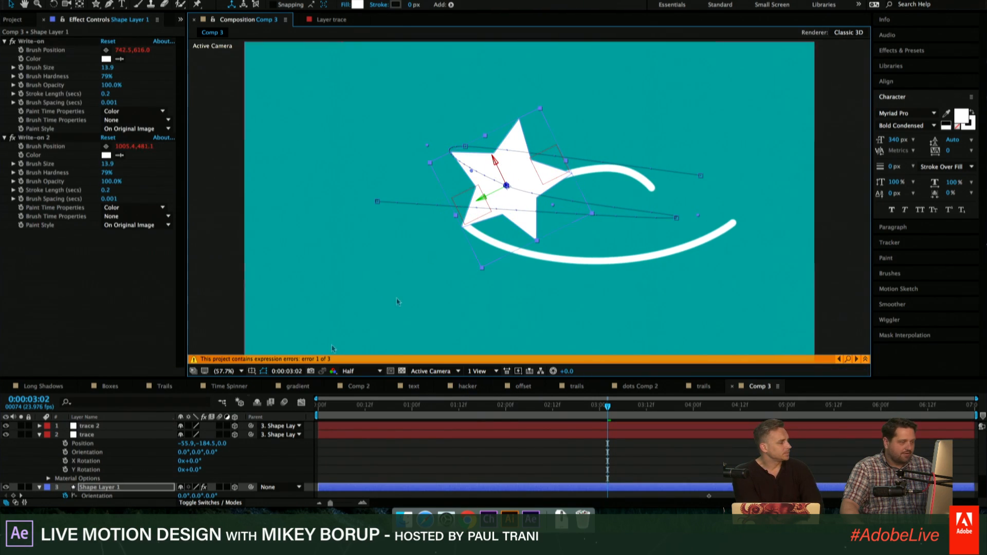
- Move the trace null to the star's lower-right tip, Position about -189, 30, and preview from 0:00:01:19
click(505, 206)
mouse_move(475, 198)
mouse_down()
mouse_move(517, 195)
mouse_move(550, 208)
mouse_up()
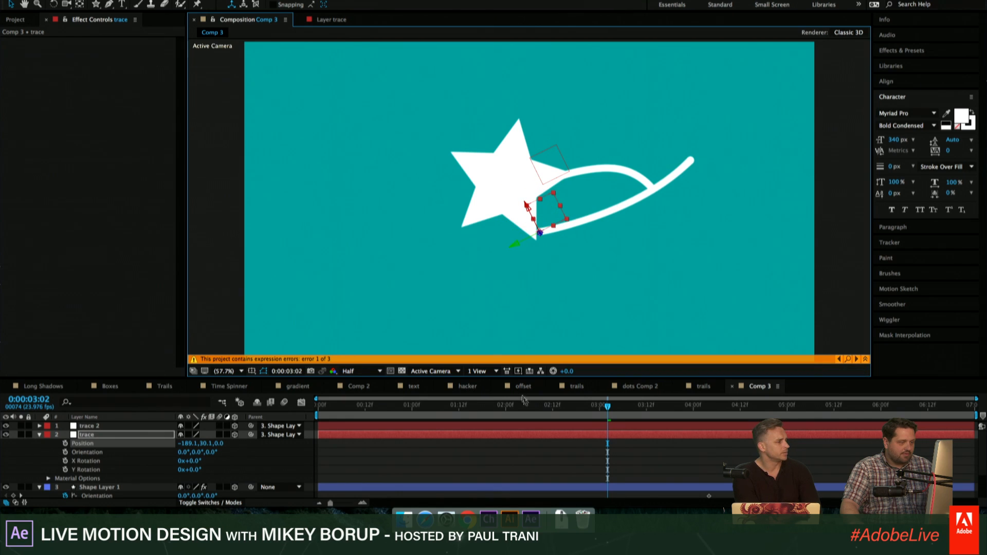
click(484, 403)
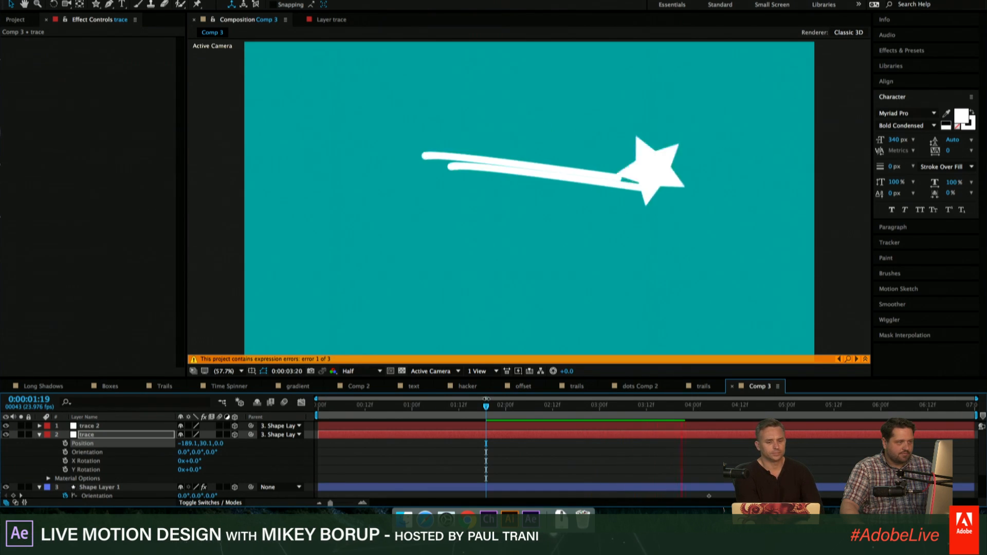
key(space)
drag(715, 406, 618, 413)
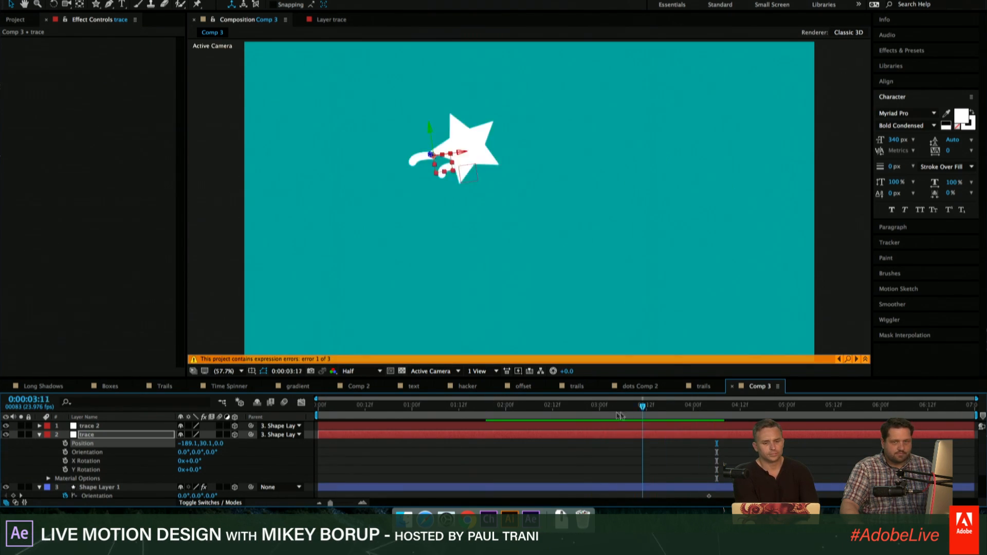
click(564, 407)
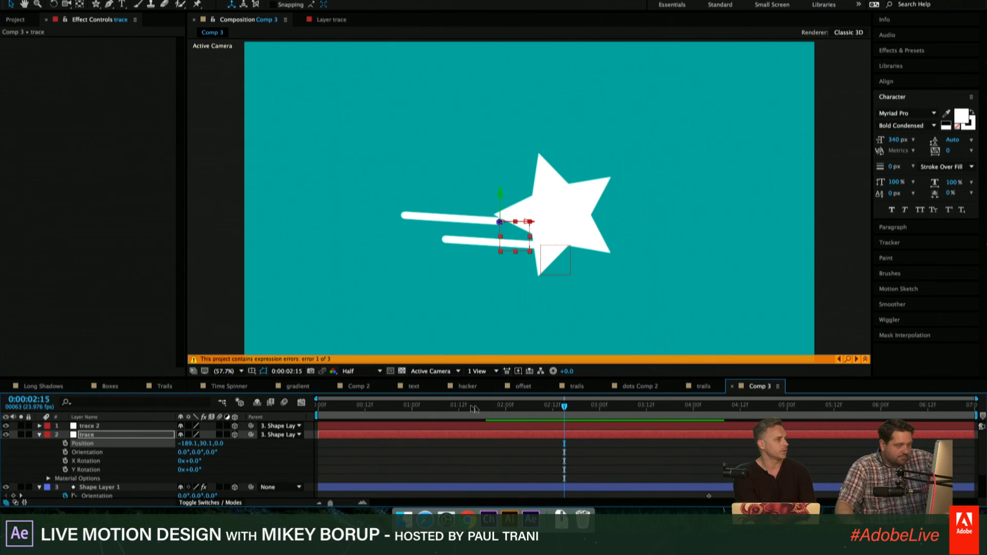
- Open the offset composition
click(533, 386)
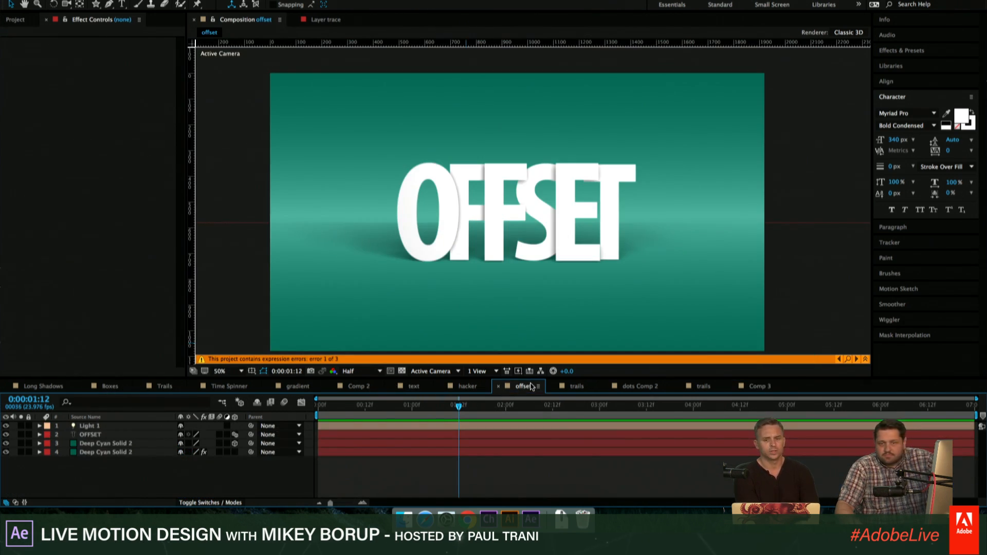